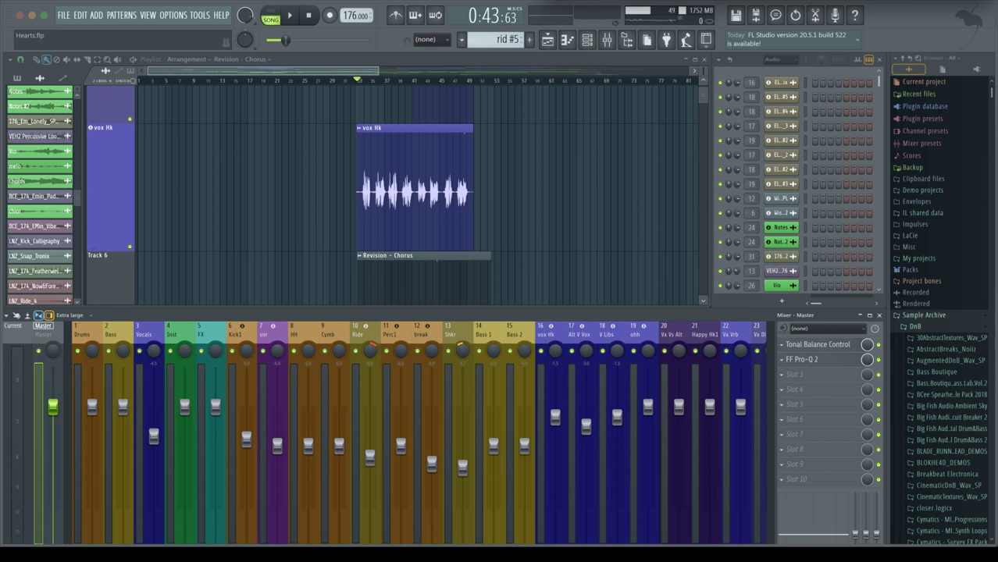
Play the song from the vox Hk section and maximize the Playlist window.
{"action": "key", "text": "space"}
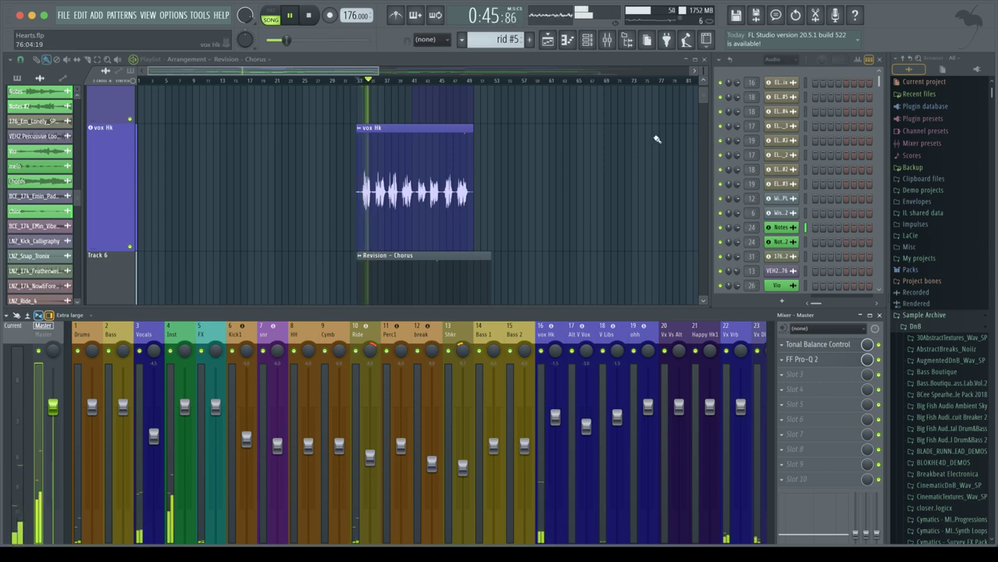
{"action": "scroll", "coordinate": [580, 143], "scroll_direction": "down", "scroll_amount": 3}
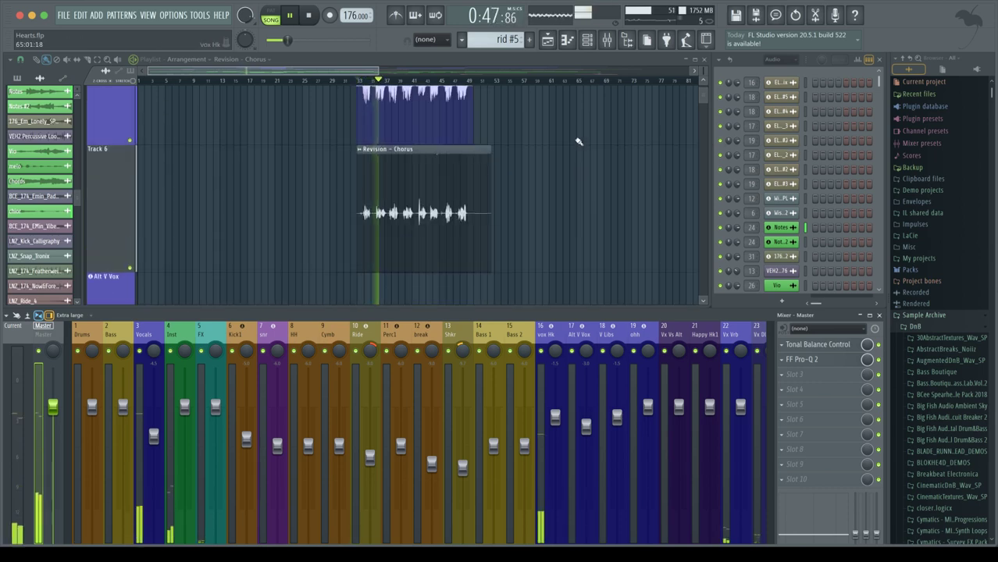
{"action": "scroll", "coordinate": [528, 142], "scroll_direction": "up", "scroll_amount": 5}
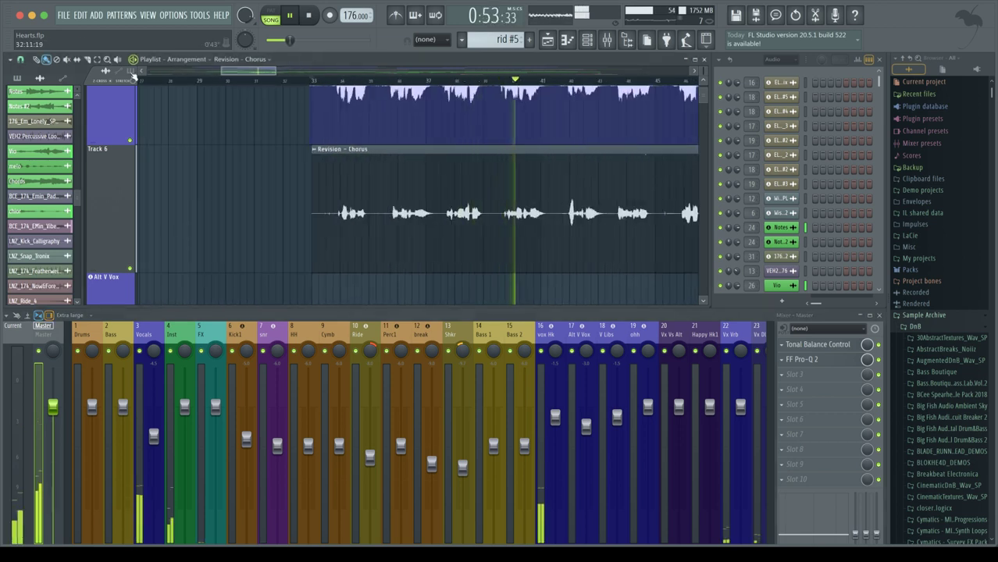
{"action": "double_click", "coordinate": [336, 59]}
{"action": "scroll", "coordinate": [665, 241], "scroll_direction": "up", "scroll_amount": 4}
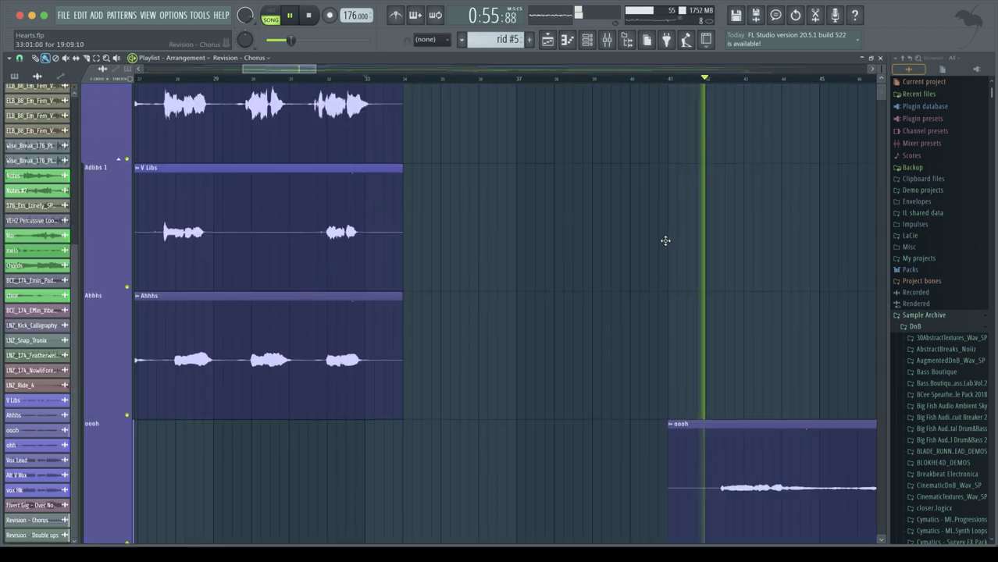
Loop the first vocal phrase from just before bar 34 to just before bar 36, with only vox Hk and Track 6 audible.
{"action": "scroll", "coordinate": [665, 239], "scroll_direction": "down", "scroll_amount": 6}
{"action": "scroll", "coordinate": [666, 239], "scroll_direction": "up", "scroll_amount": 2}
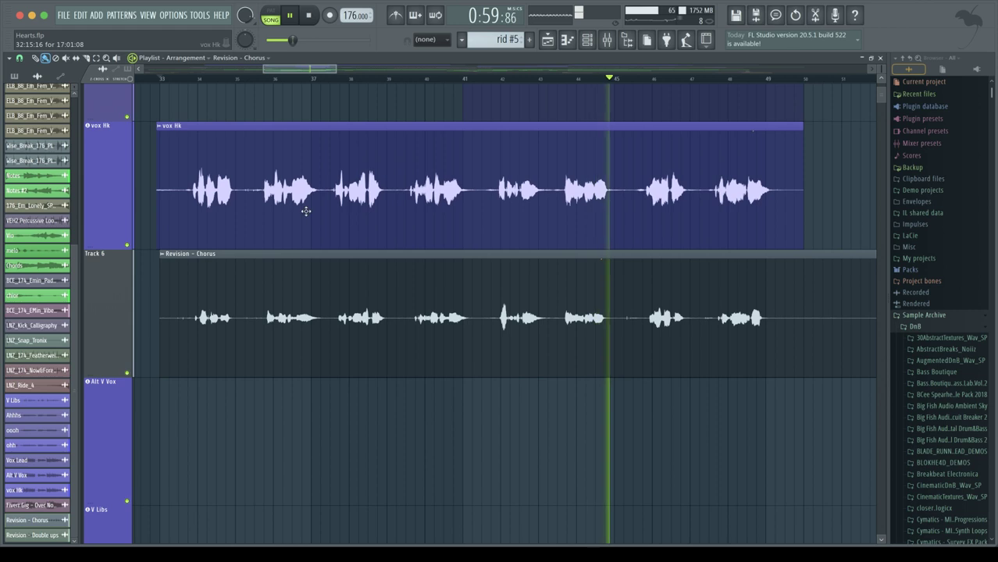
{"action": "scroll", "coordinate": [303, 211], "scroll_direction": "up", "scroll_amount": 4, "text": "ctrl"}
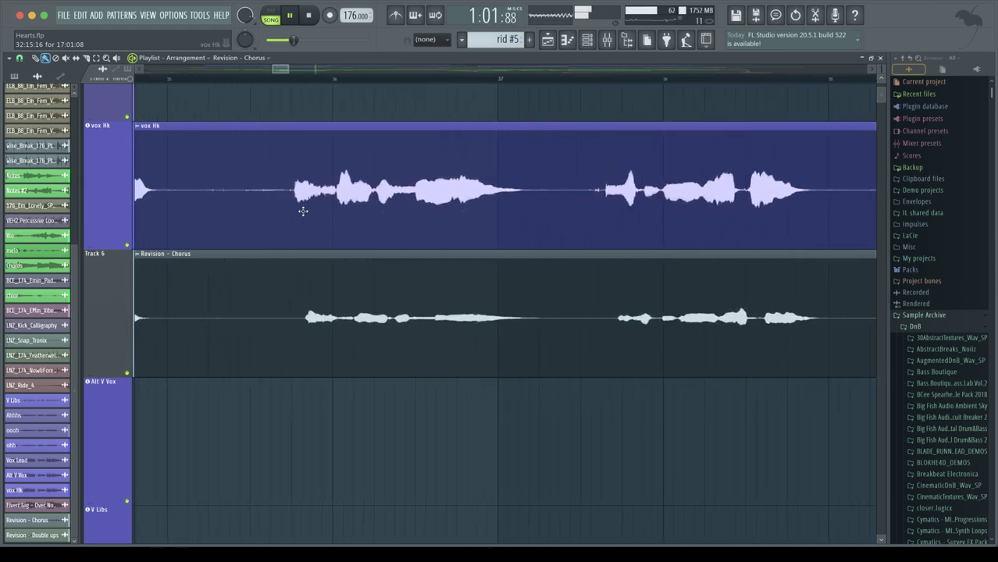
{"action": "scroll", "coordinate": [303, 211], "scroll_direction": "left", "scroll_amount": 3}
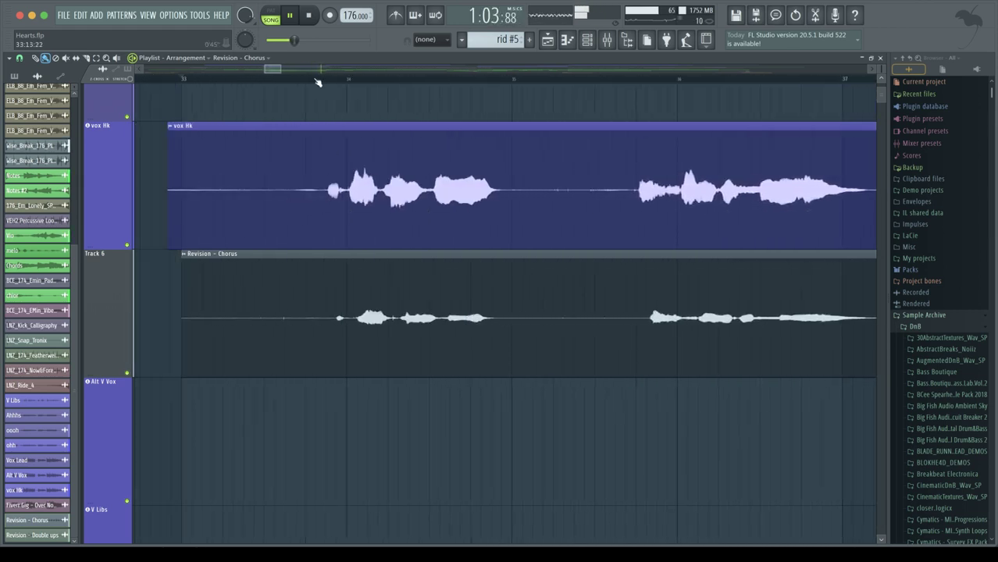
{"action": "left_click_drag", "start_coordinate": [318, 81], "coordinate": [630, 89]}
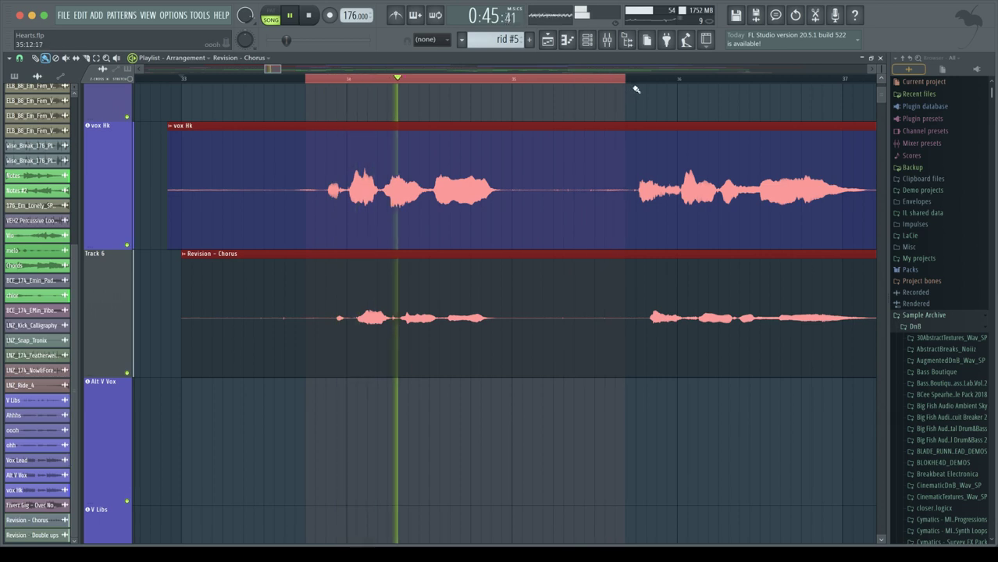
{"action": "right_click", "coordinate": [128, 246]}
{"action": "left_click", "coordinate": [128, 374]}
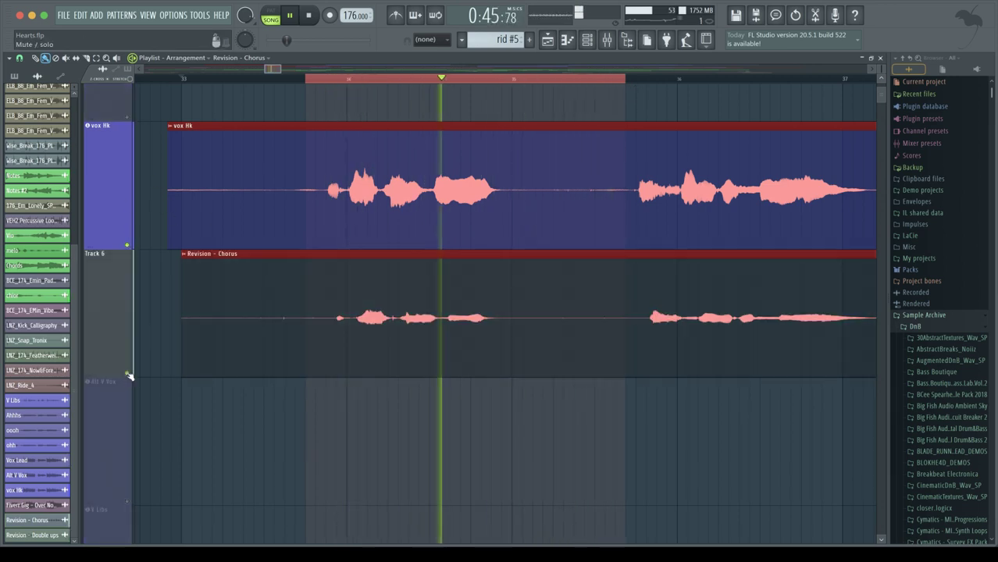
Deselect the clips and shift the Revision - Chorus clip earlier to start at 32:16:05, aligning its waveform with vox Hk.
{"action": "scroll", "coordinate": [388, 269], "scroll_direction": "up", "scroll_amount": 3}
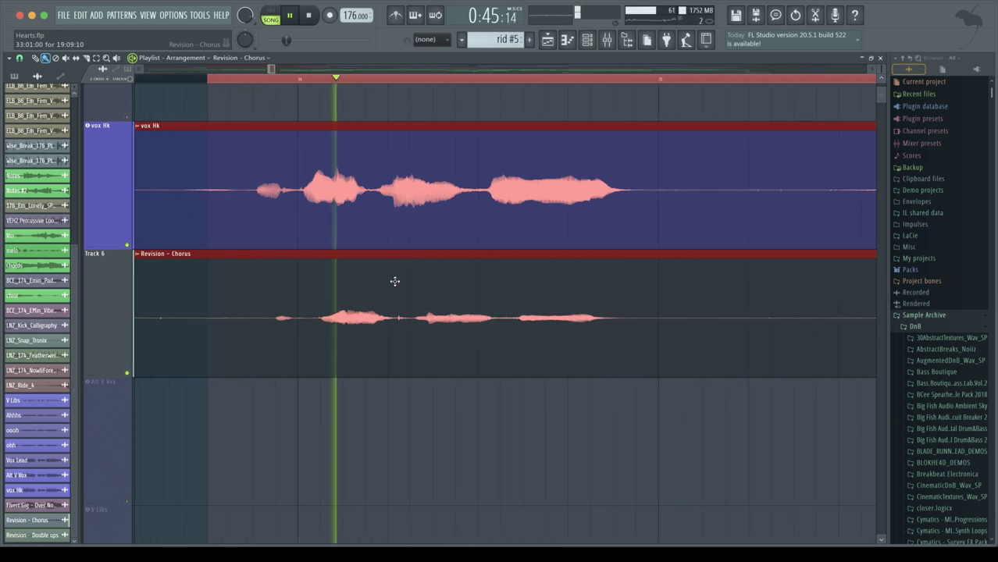
{"action": "left_click", "coordinate": [375, 404], "text": "ctrl"}
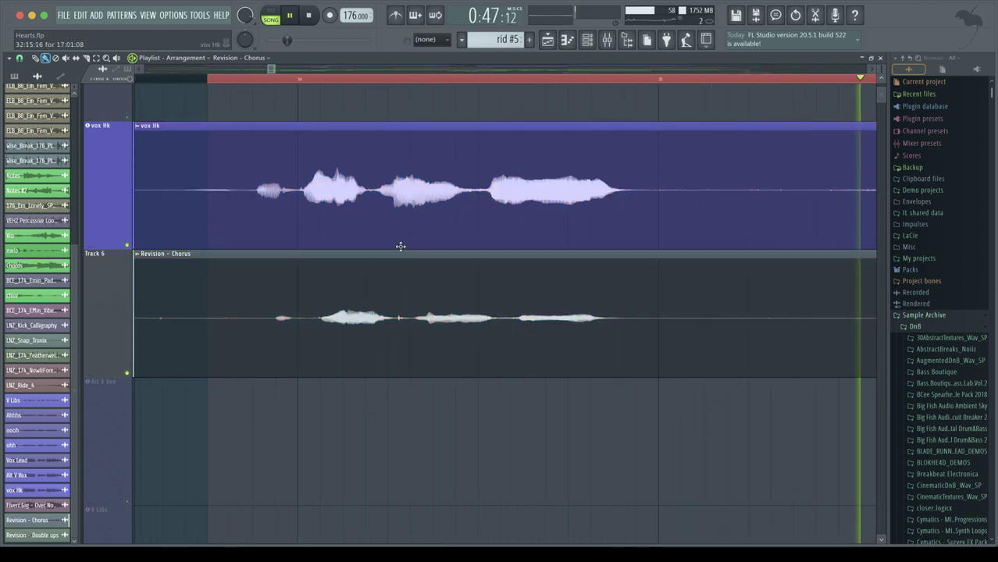
{"action": "left_click_drag", "start_coordinate": [401, 252], "coordinate": [389, 255]}
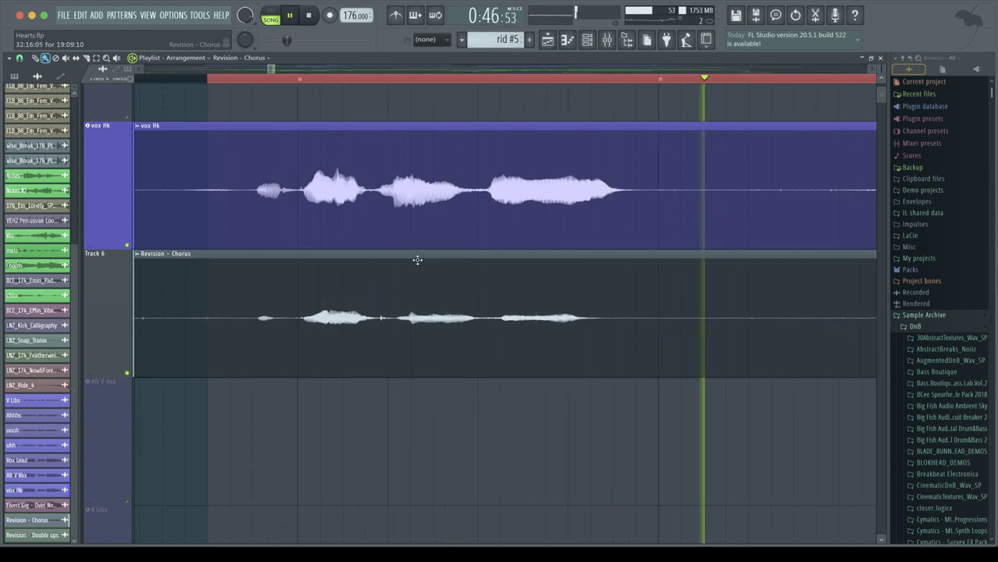
Audition Track 6 alone briefly and restore all tracks, ending with playback stopped and the loop range cleared.
{"action": "right_click", "coordinate": [127, 374]}
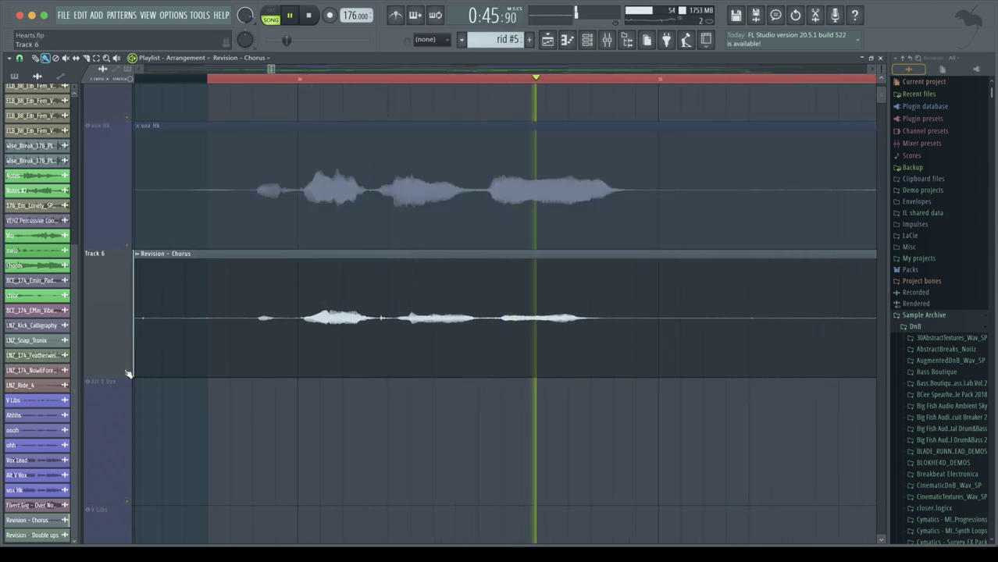
{"action": "right_click", "coordinate": [127, 373]}
{"action": "scroll", "coordinate": [271, 270], "scroll_direction": "up", "scroll_amount": 4}
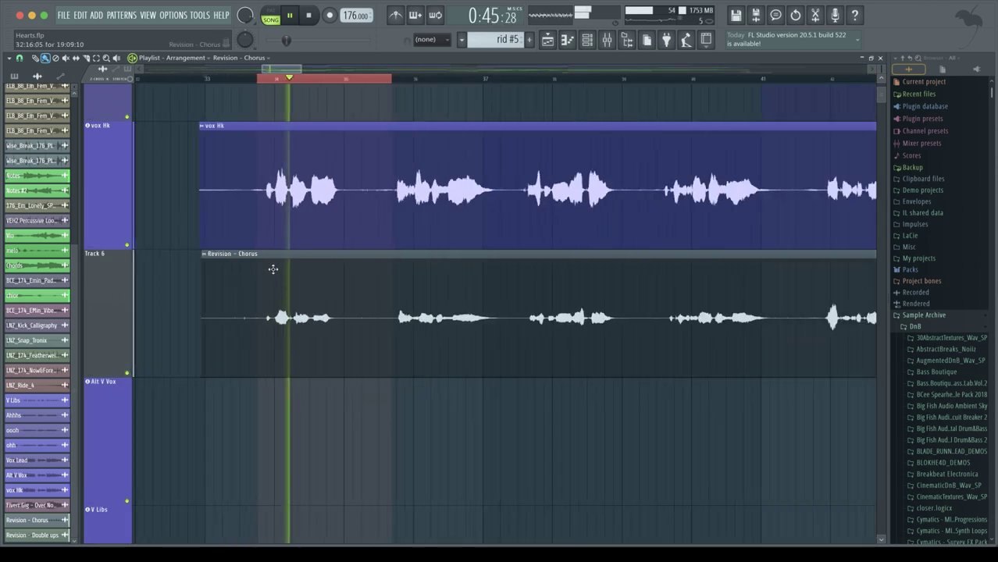
{"action": "scroll", "coordinate": [273, 270], "scroll_direction": "down", "scroll_amount": 2}
{"action": "key", "text": "space"}
{"action": "double_click", "coordinate": [277, 79]}
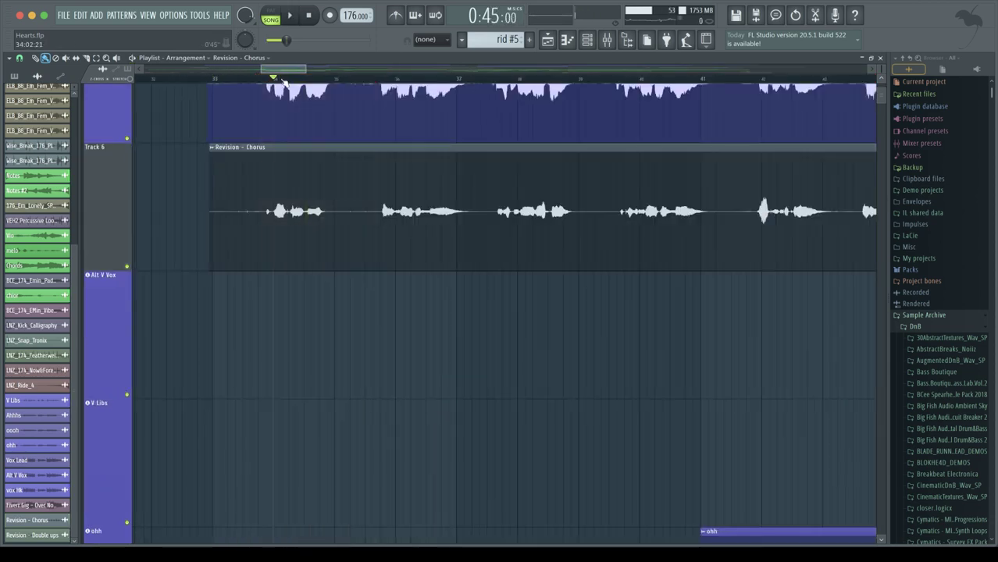
Play the arrangement and examine how the Vox Lead, V Libs, Ahhhs and Revision - Double ups clips line up.
{"action": "scroll", "coordinate": [290, 116], "scroll_direction": "down", "scroll_amount": 5, "text": "alt"}
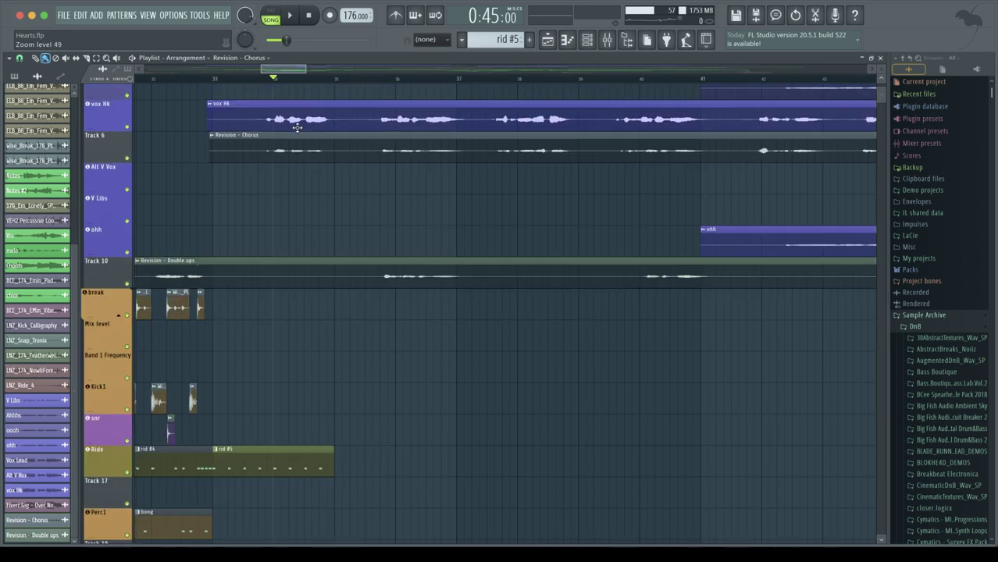
{"action": "scroll", "coordinate": [297, 127], "scroll_direction": "down", "scroll_amount": 8}
{"action": "scroll", "coordinate": [265, 103], "scroll_direction": "up", "scroll_amount": 3}
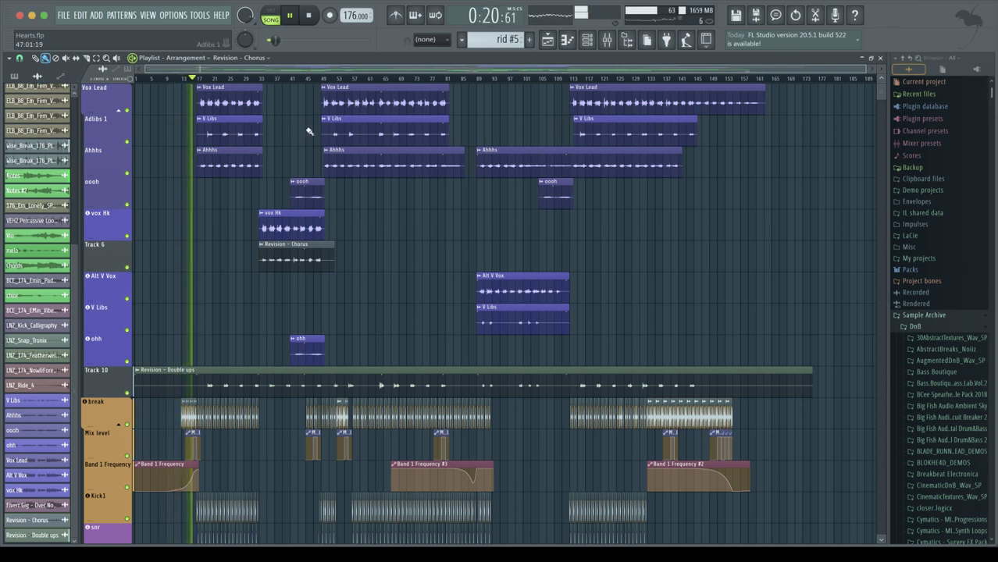
{"action": "scroll", "coordinate": [283, 121], "scroll_direction": "up", "scroll_amount": 5}
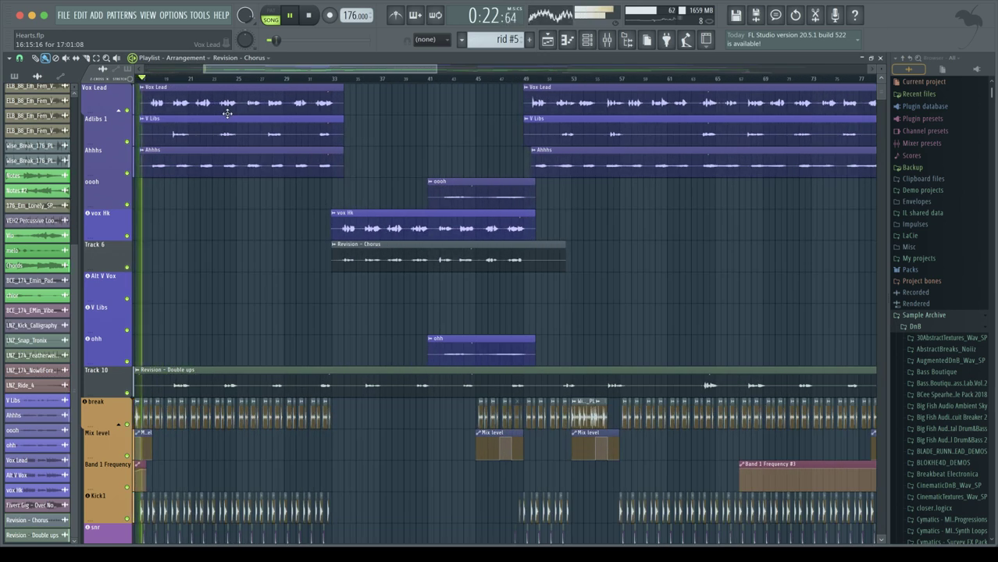
{"action": "scroll", "coordinate": [226, 115], "scroll_direction": "left", "scroll_amount": 4}
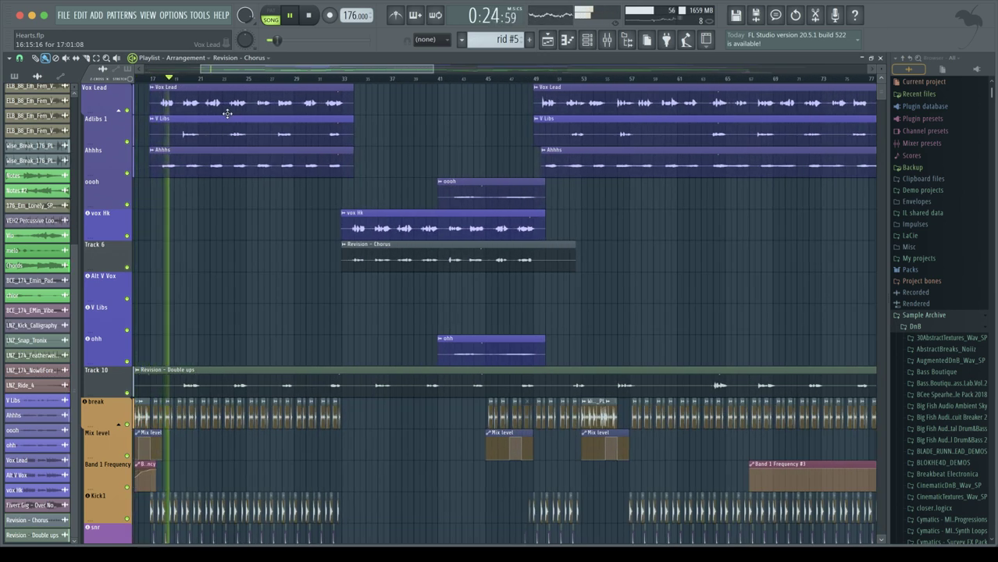
{"action": "scroll", "coordinate": [226, 115], "scroll_direction": "left", "scroll_amount": 1}
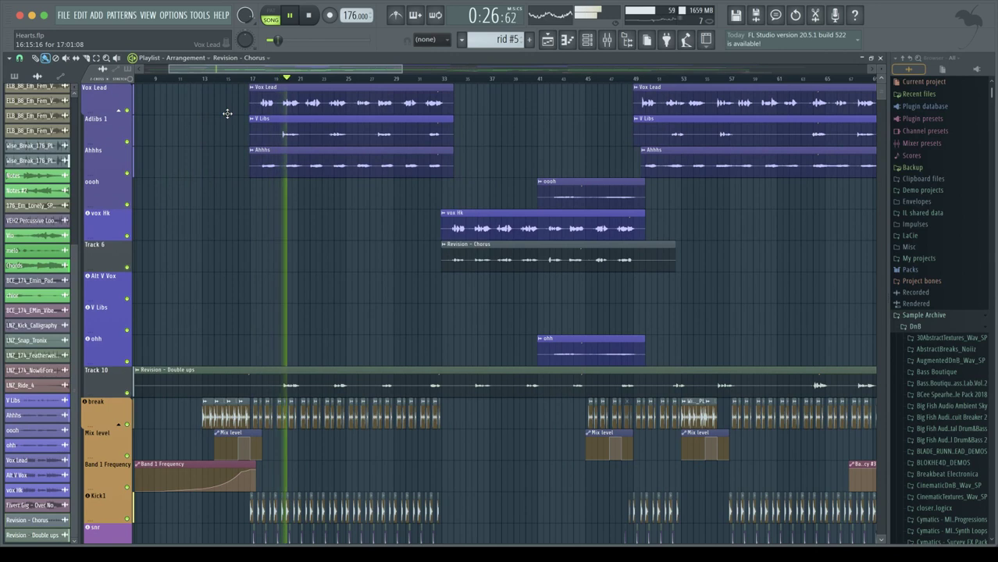
{"action": "scroll", "coordinate": [275, 125], "scroll_direction": "up", "scroll_amount": 2}
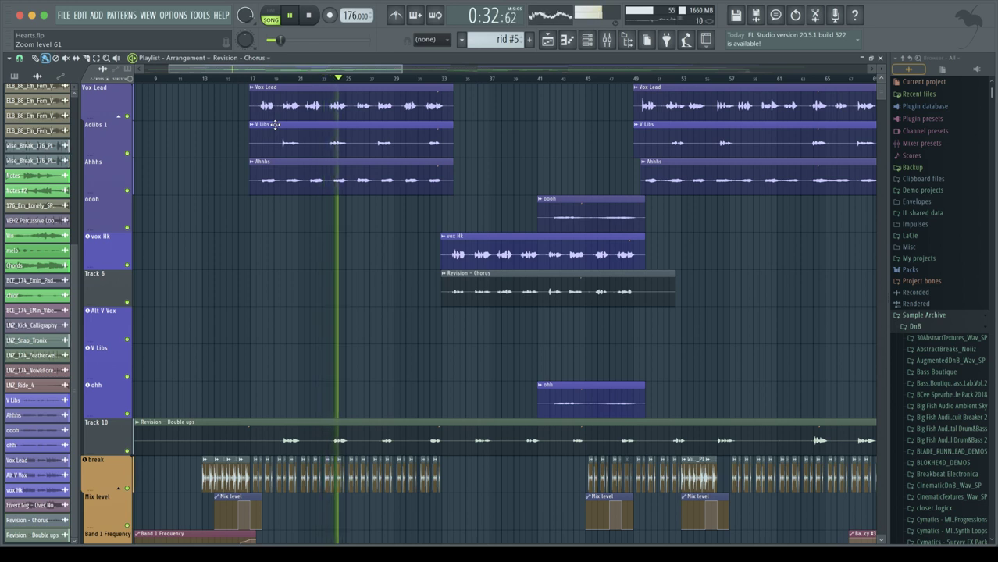
{"action": "key", "text": "space"}
Set a playback range from bar 19 to just past bar 21 and audition the vocal phrase there.
{"action": "scroll", "coordinate": [284, 112], "scroll_direction": "up", "scroll_amount": 4}
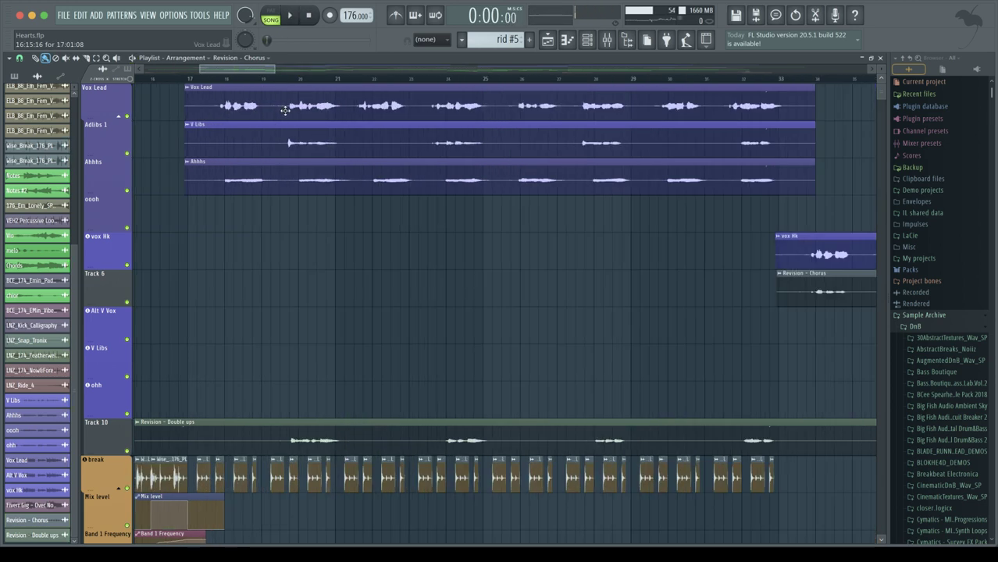
{"action": "left_click_drag", "start_coordinate": [238, 79], "coordinate": [439, 81]}
{"action": "key", "text": "space"}
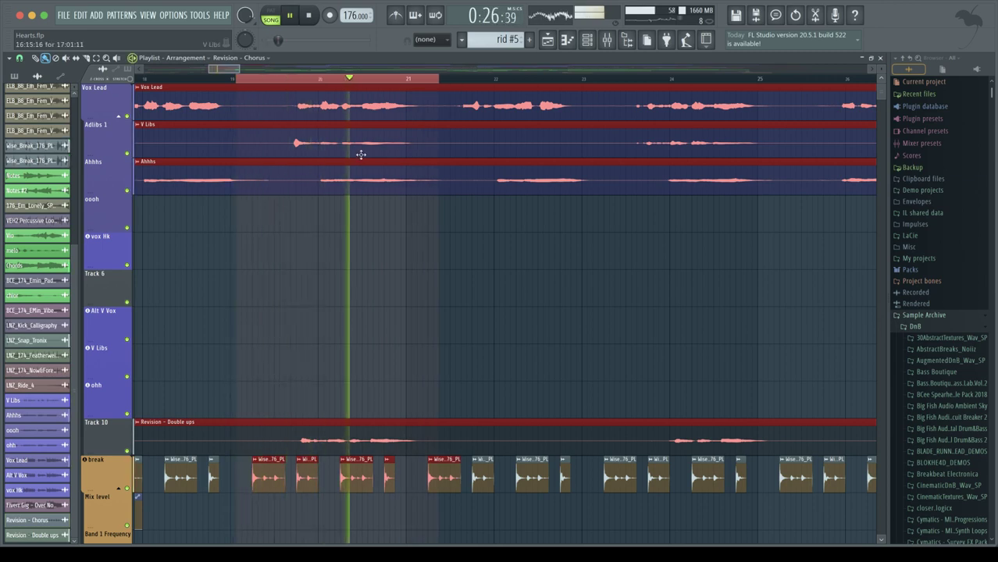
{"action": "key", "text": "space"}
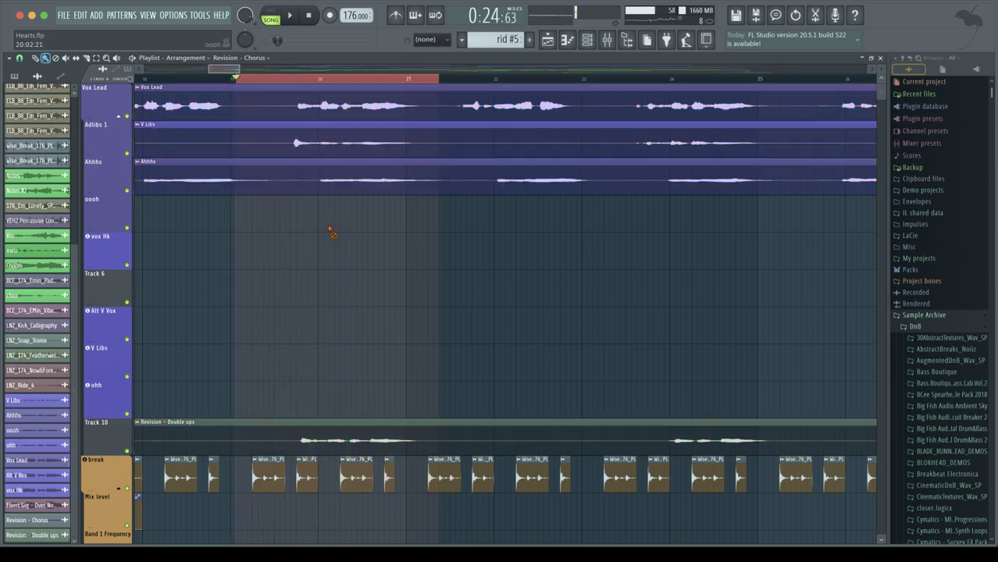
Slice the V Libs clip on Adlibs 1 before and after its first phrase, at 19:09 and just past bar 21.
{"action": "scroll", "coordinate": [318, 144], "scroll_direction": "up", "scroll_amount": 4}
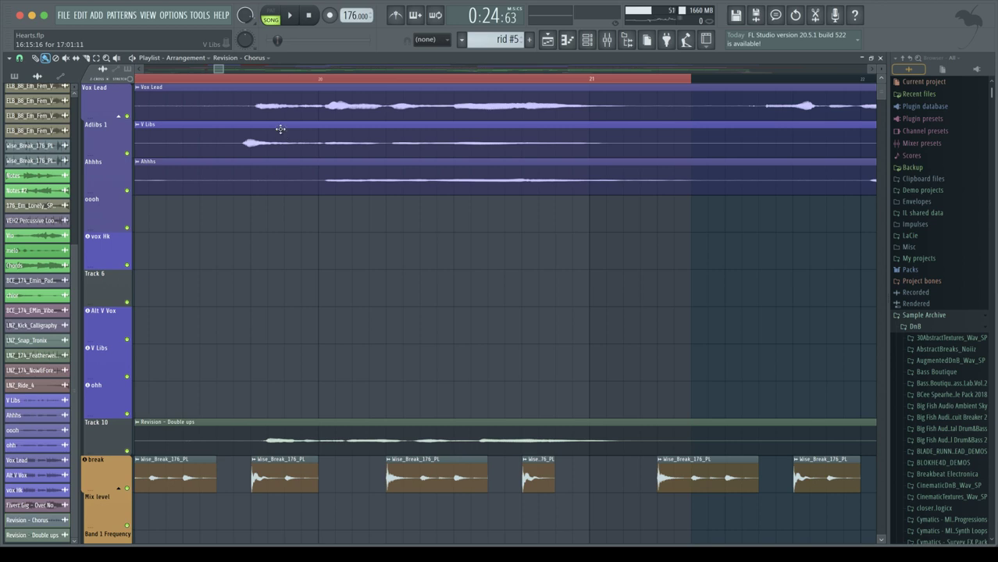
{"action": "scroll", "coordinate": [415, 139], "scroll_direction": "right", "scroll_amount": 5}
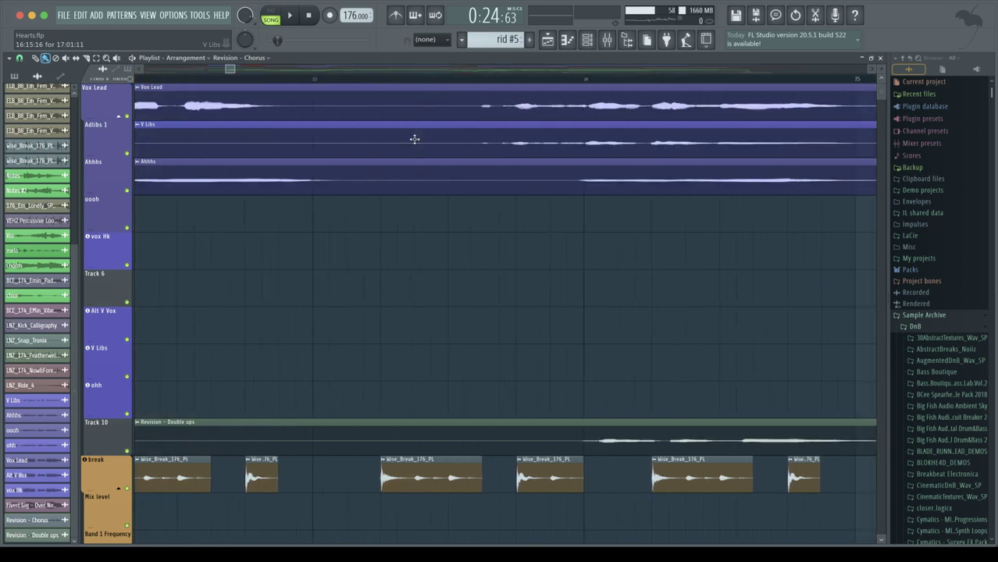
{"action": "scroll", "coordinate": [415, 139], "scroll_direction": "left", "scroll_amount": 5}
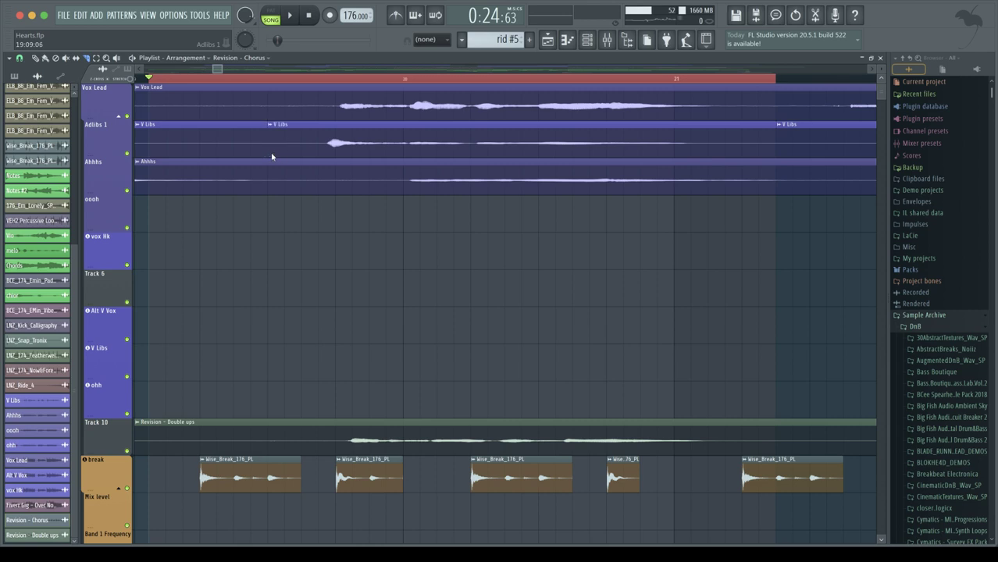
Remove the empty opening piece of V Libs and trim the start of its last piece to just past bar 23.
{"action": "scroll", "coordinate": [272, 157], "scroll_direction": "down", "scroll_amount": 5}
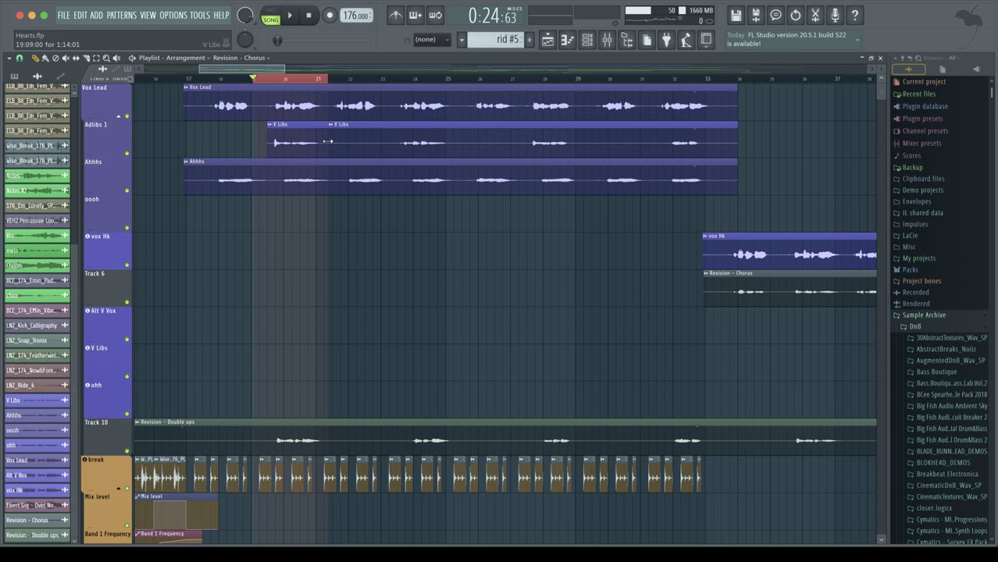
{"action": "left_click_drag", "start_coordinate": [328, 141], "coordinate": [370, 143]}
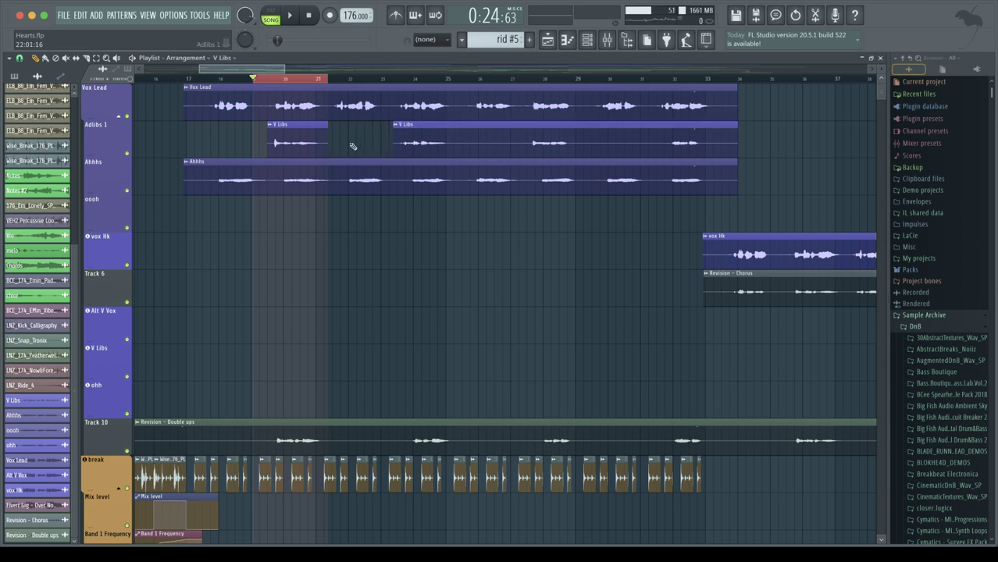
{"action": "scroll", "coordinate": [350, 148], "scroll_direction": "up", "scroll_amount": 1}
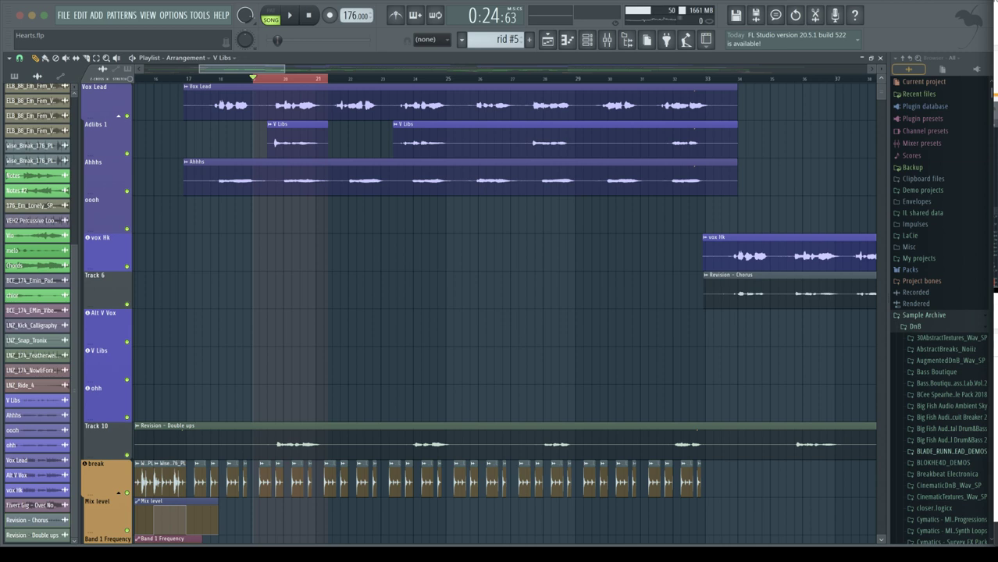
Nudge the first V Libs phrase later to start at 19:09:17, aligning it with Vox Lead while the range loops.
{"action": "scroll", "coordinate": [309, 123], "scroll_direction": "up", "scroll_amount": 6, "text": "ctrl"}
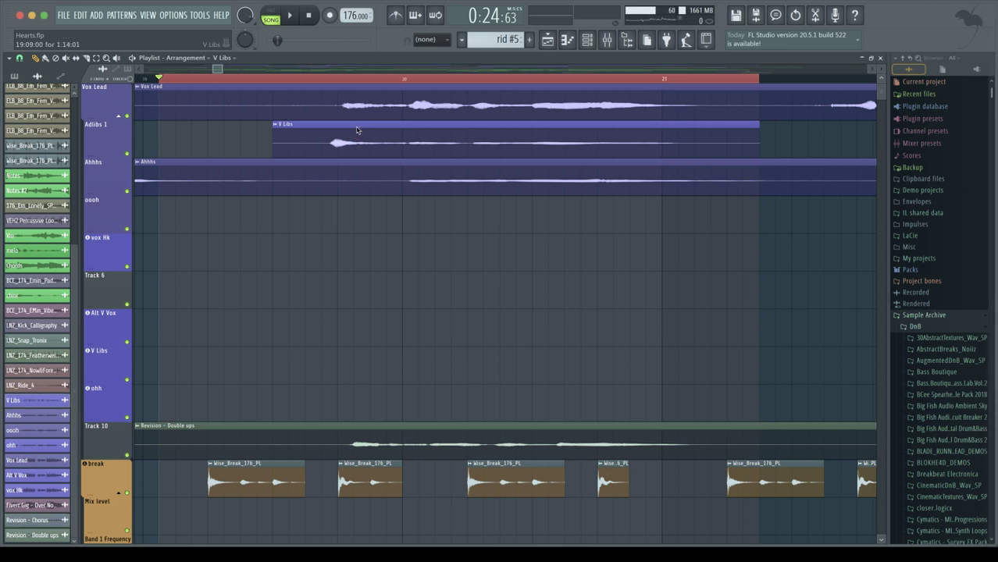
{"action": "key", "text": "space"}
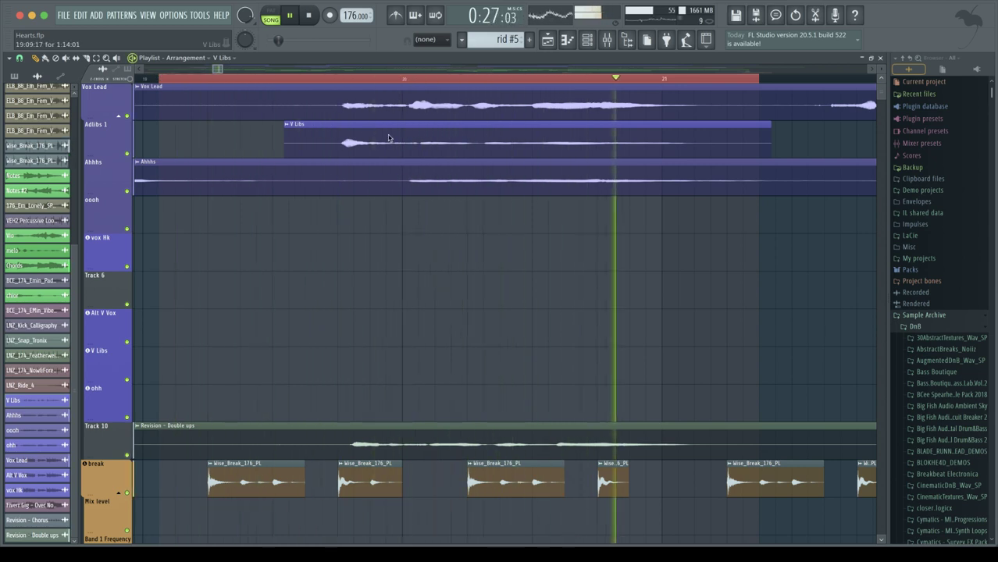
{"action": "scroll", "coordinate": [383, 136], "scroll_direction": "down", "scroll_amount": 4}
{"action": "scroll", "coordinate": [387, 137], "scroll_direction": "down", "scroll_amount": 3}
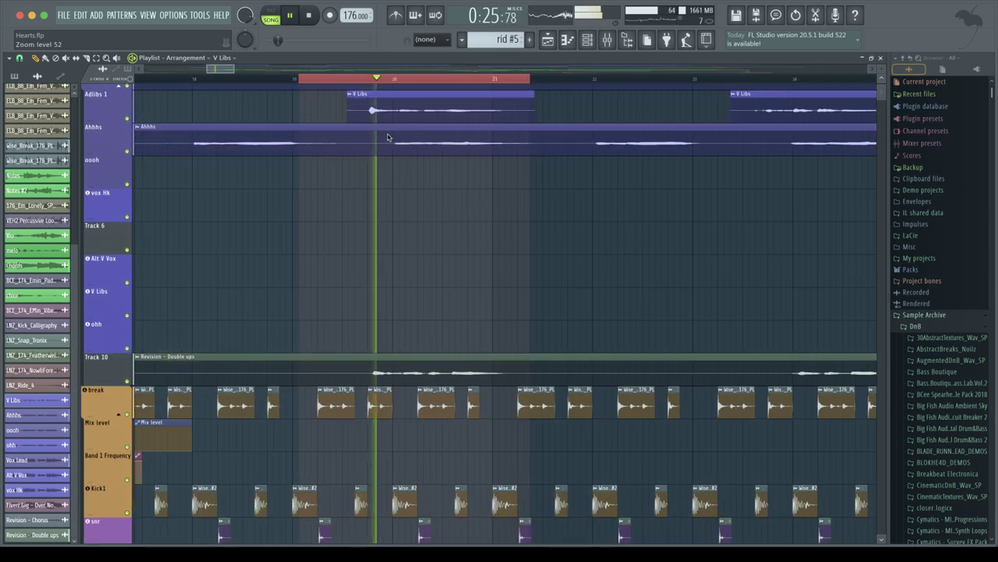
Stop the looped playback, clear the playback range and play the edited vocal section.
{"action": "scroll", "coordinate": [402, 156], "scroll_direction": "up", "scroll_amount": 1}
{"action": "key", "text": "space"}
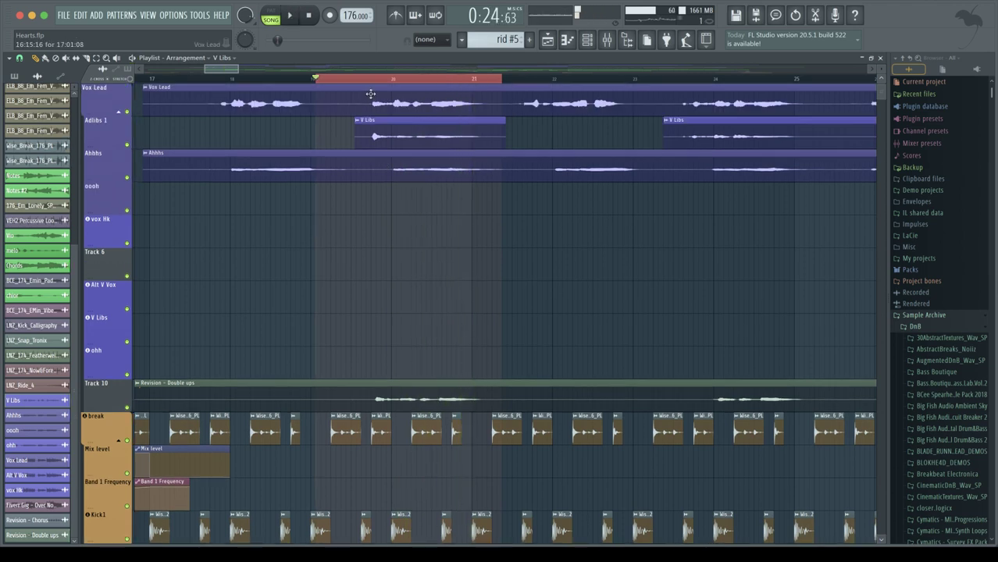
{"action": "double_click", "coordinate": [367, 79]}
{"action": "key", "text": "space"}
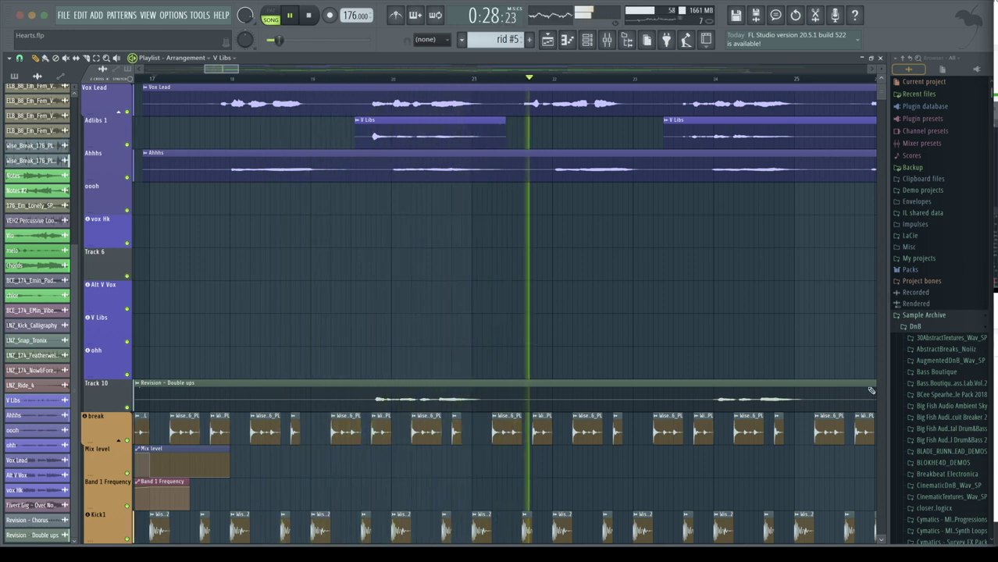
Zoom the Playlist out to cover the verse and chorus, and restore its window size so the mixer shows beneath it.
{"action": "scroll", "coordinate": [488, 185], "scroll_direction": "down", "scroll_amount": 4}
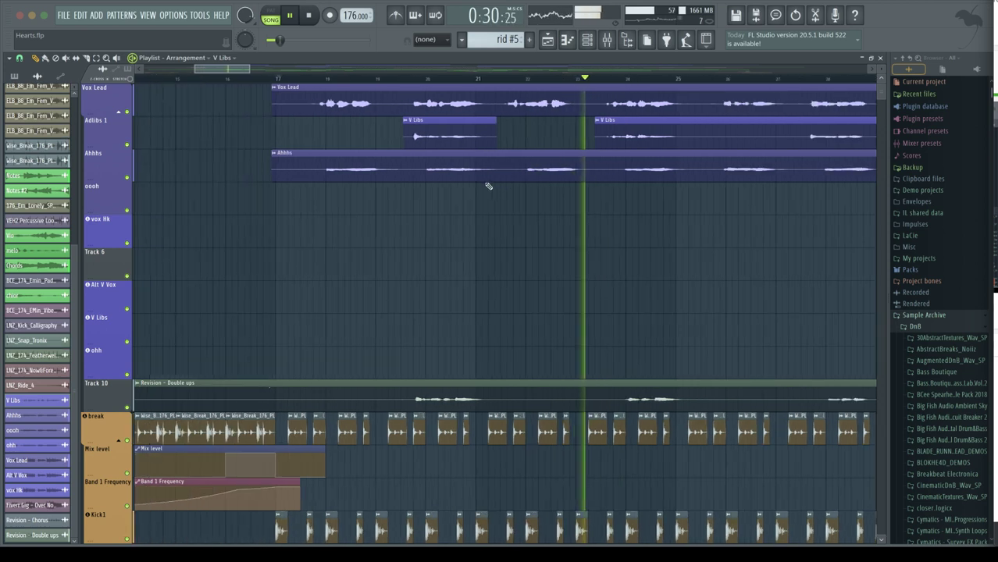
{"action": "scroll", "coordinate": [546, 225], "scroll_direction": "down", "scroll_amount": 2}
{"action": "scroll", "coordinate": [546, 226], "scroll_direction": "down", "scroll_amount": 2}
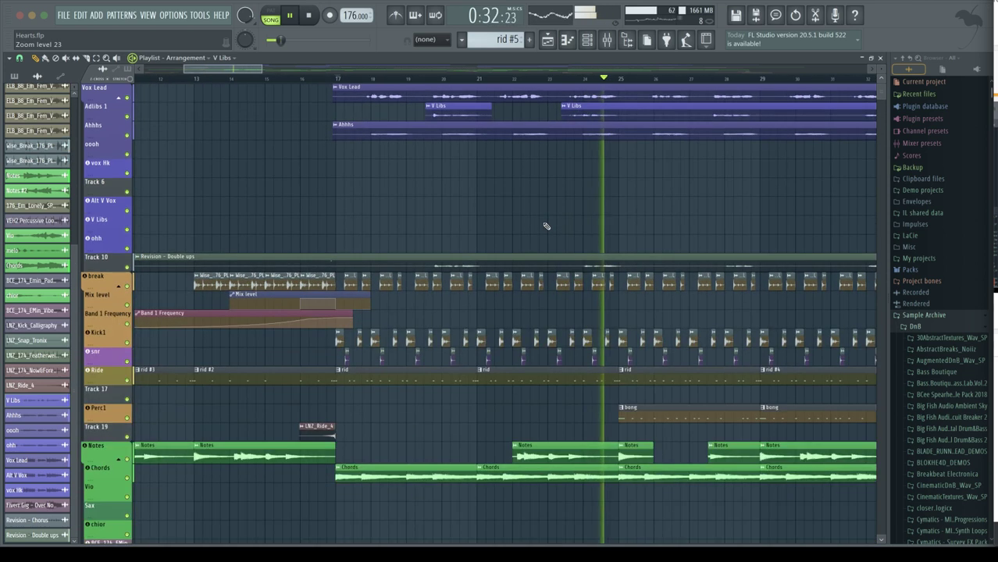
{"action": "scroll", "coordinate": [546, 226], "scroll_direction": "down", "scroll_amount": 3}
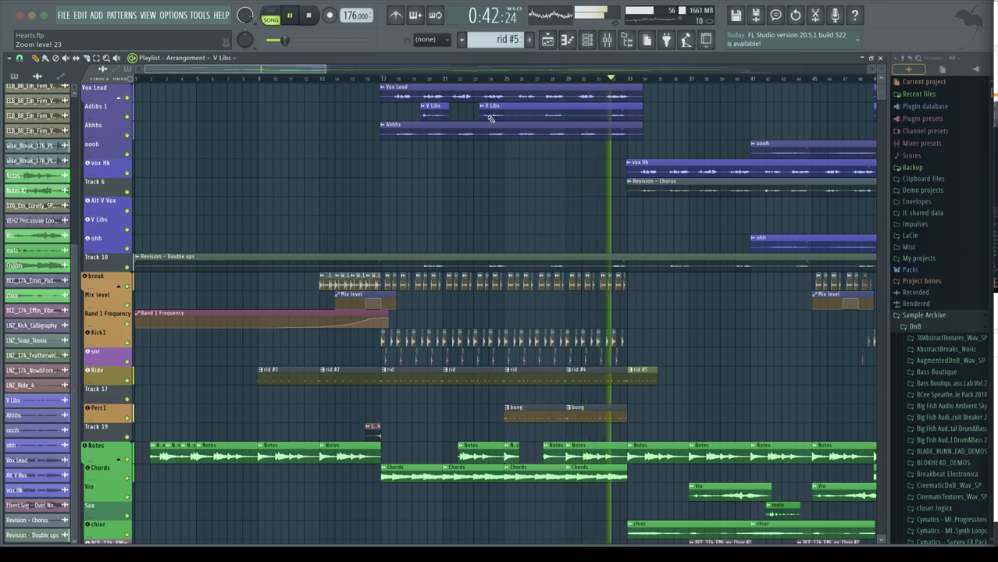
{"action": "double_click", "coordinate": [411, 57]}
{"action": "double_click", "coordinate": [413, 59]}
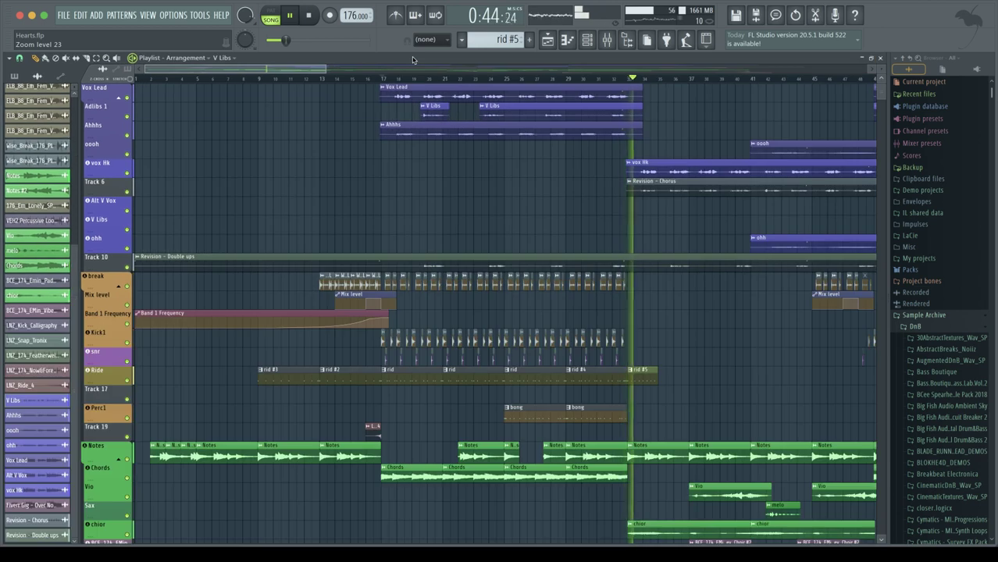
{"action": "double_click", "coordinate": [413, 59]}
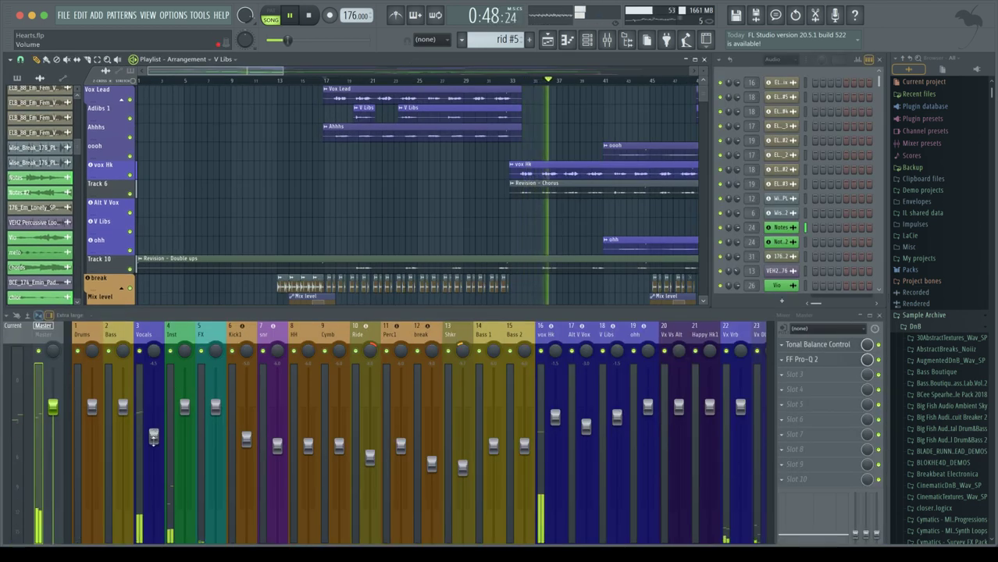
Stop playback and adjust the divide between Playlist and mixer so complete mixer strips fit below a slightly taller Playlist.
{"action": "key", "text": "space"}
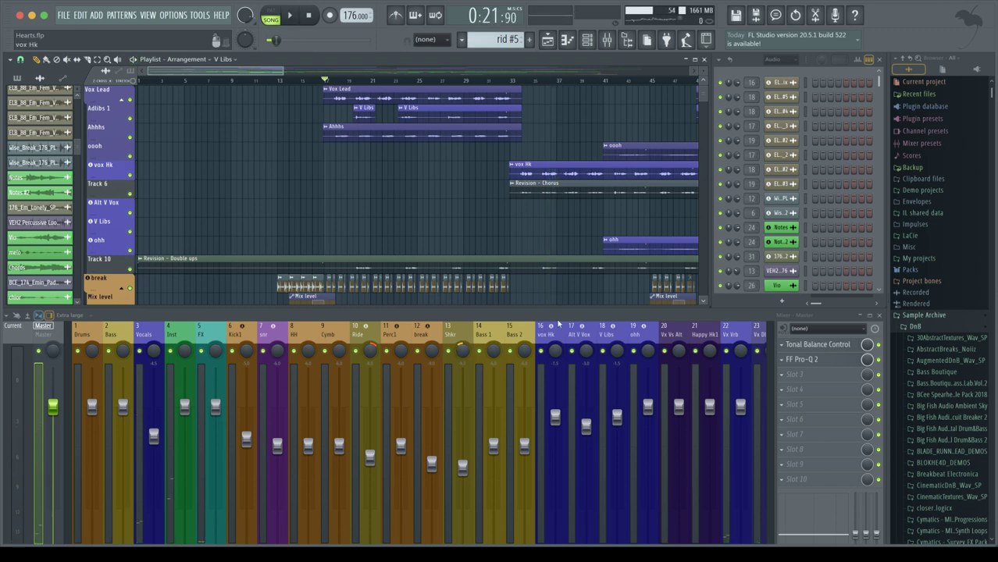
{"action": "double_click", "coordinate": [509, 316]}
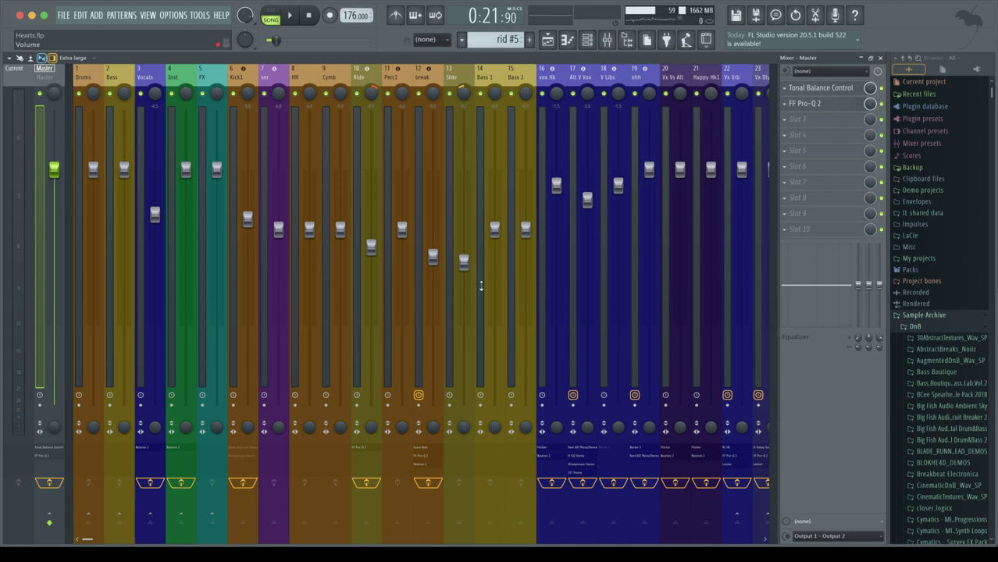
{"action": "double_click", "coordinate": [413, 58]}
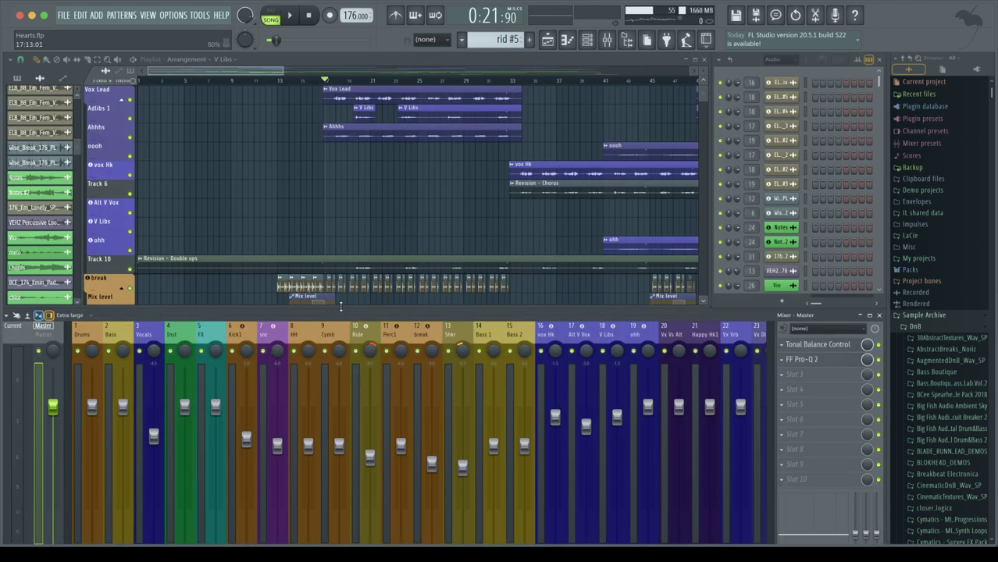
{"action": "left_click_drag", "start_coordinate": [340, 306], "coordinate": [375, 316]}
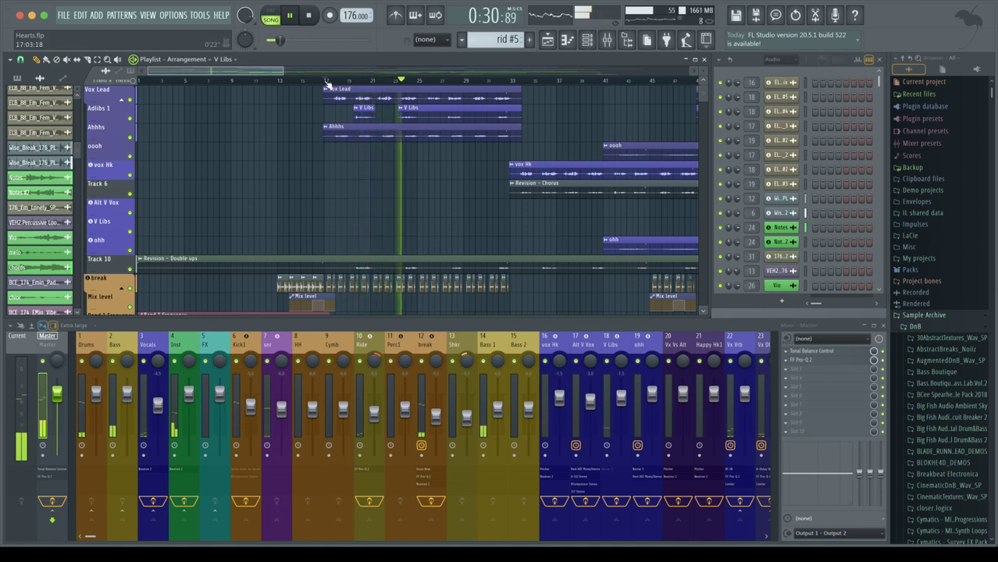
Replay the verse from before bar 17, check it with Ahhhs briefly muted, and set the Vocals mixer fader to about -4.7 dB.
{"action": "left_click", "coordinate": [297, 81]}
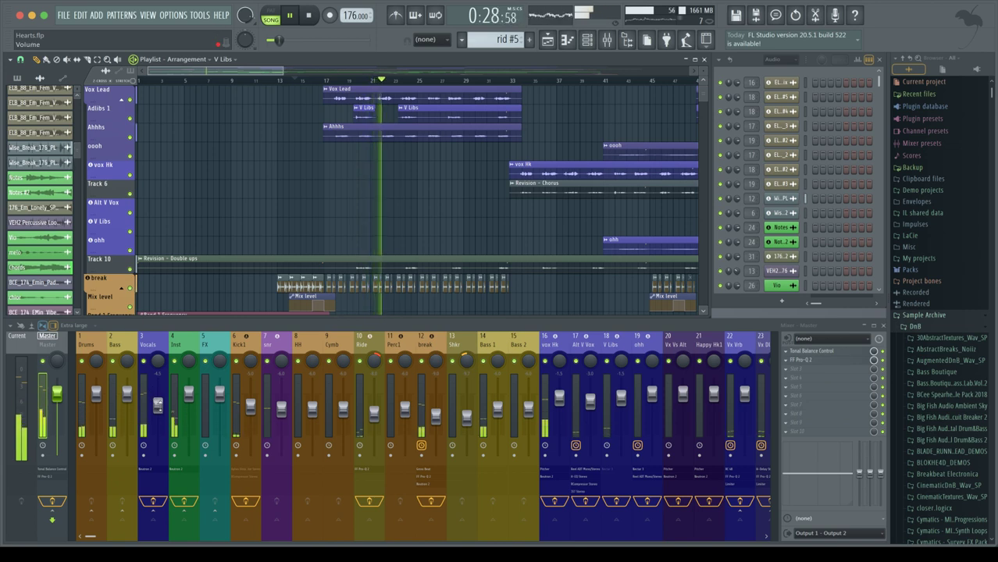
{"action": "left_click", "coordinate": [158, 404]}
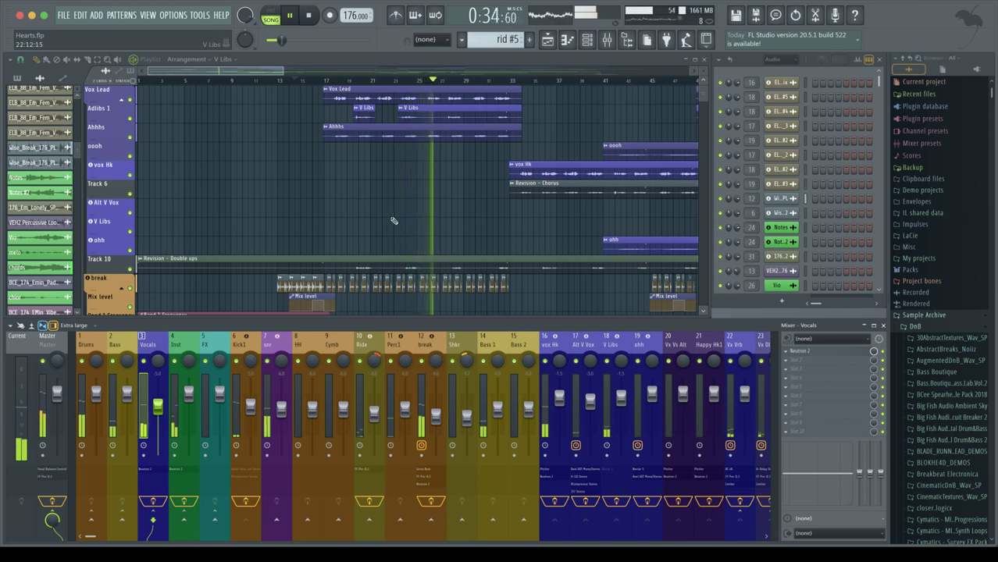
{"action": "left_click", "coordinate": [131, 138]}
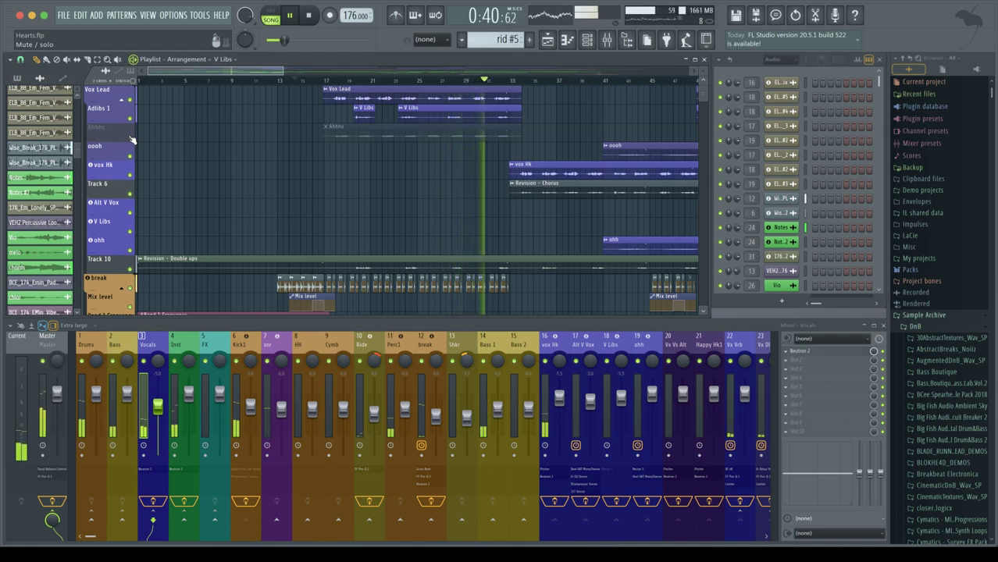
{"action": "left_click", "coordinate": [130, 138]}
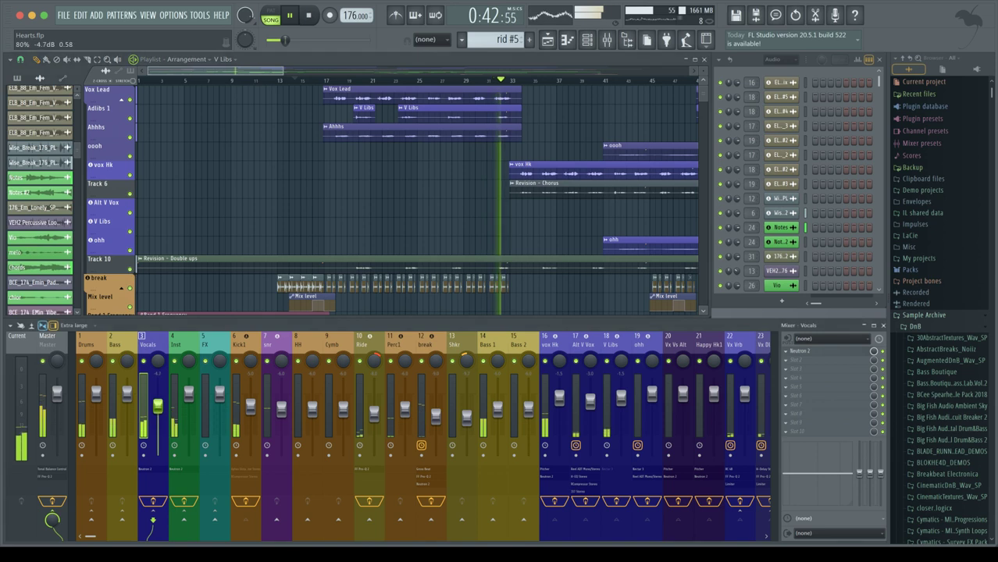
{"action": "left_click_drag", "start_coordinate": [158, 410], "coordinate": [158, 408]}
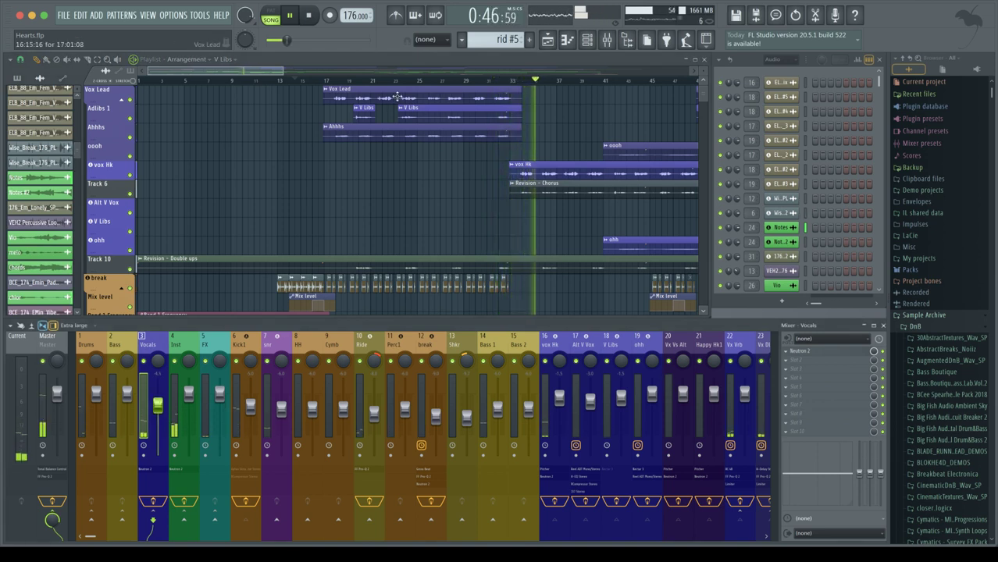
Replay from about bar 21 and lower the V Libs mixer fader that the Ahhhs clip is routed through.
{"action": "left_click", "coordinate": [375, 81]}
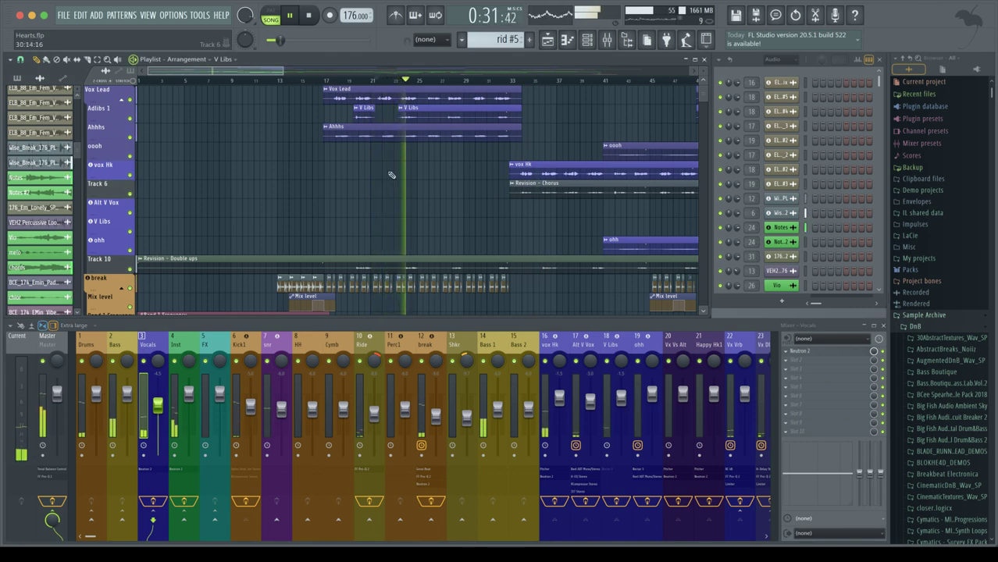
{"action": "double_click", "coordinate": [346, 132]}
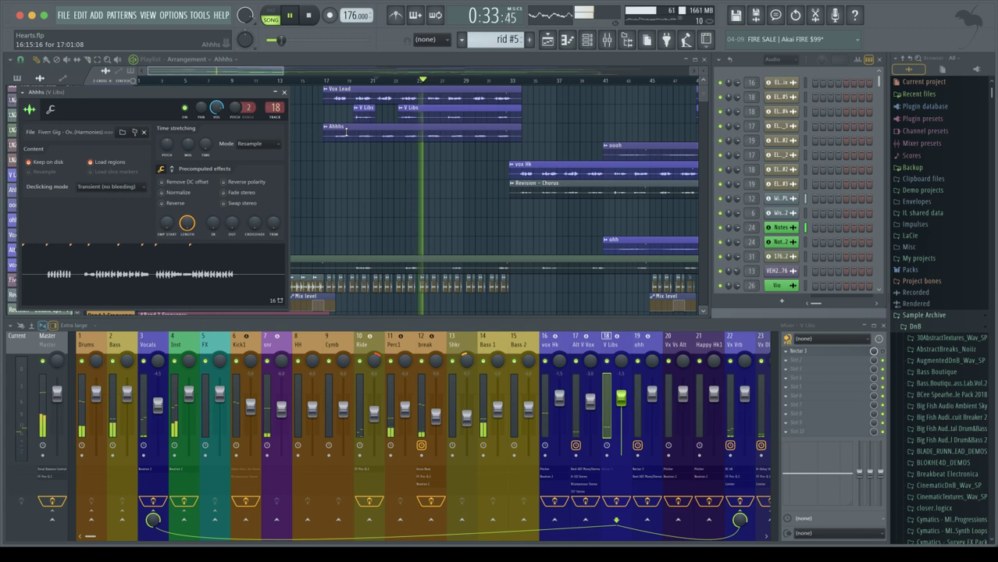
{"action": "left_click_drag", "start_coordinate": [621, 399], "coordinate": [621, 407]}
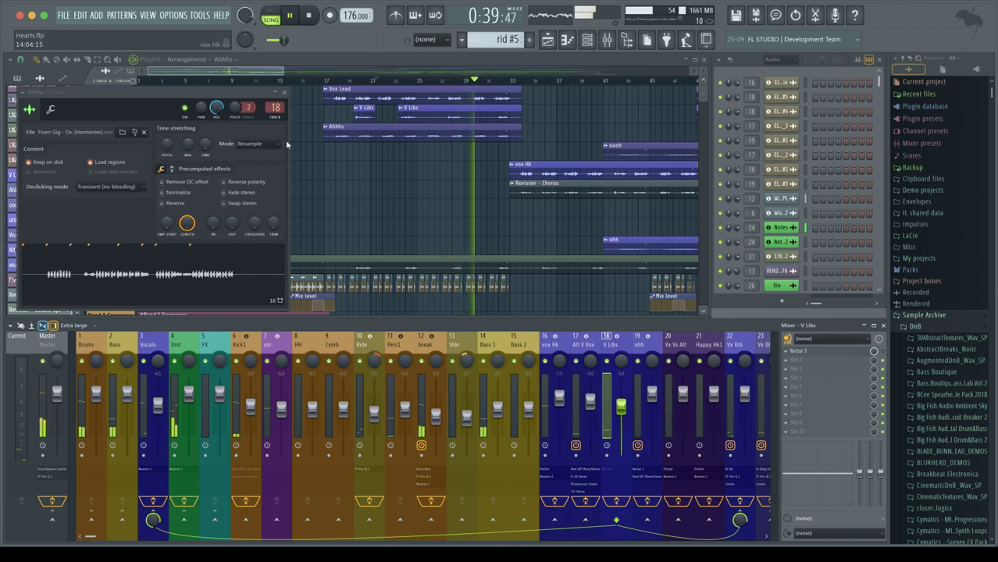
{"action": "left_click", "coordinate": [284, 92]}
Review the rest of the arrangement and the mixer's remaining vocal, instrument and FX tracks while the song plays.
{"action": "scroll", "coordinate": [402, 166], "scroll_direction": "down", "scroll_amount": 3}
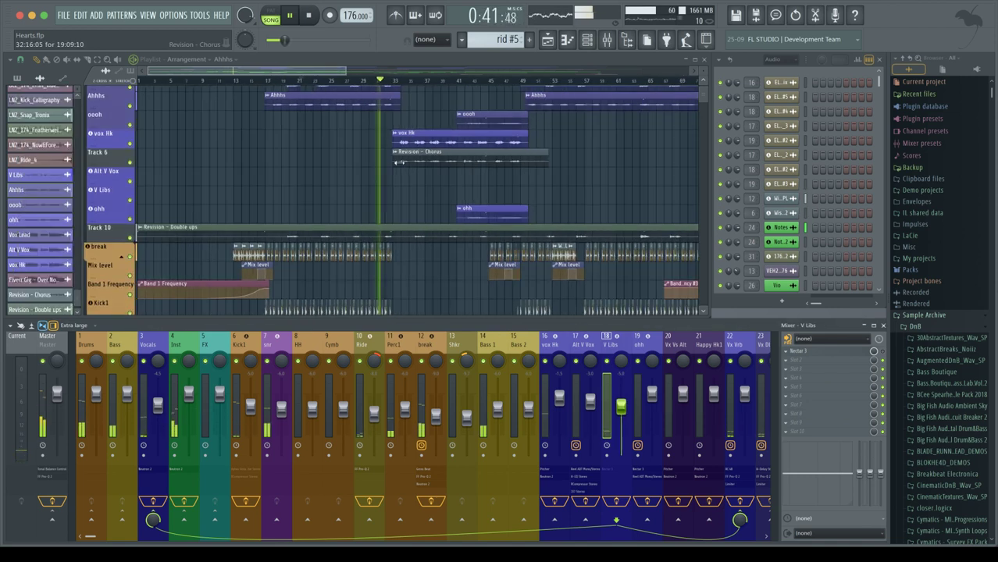
{"action": "scroll", "coordinate": [400, 163], "scroll_direction": "down", "scroll_amount": 2}
{"action": "scroll", "coordinate": [407, 164], "scroll_direction": "down", "scroll_amount": 4}
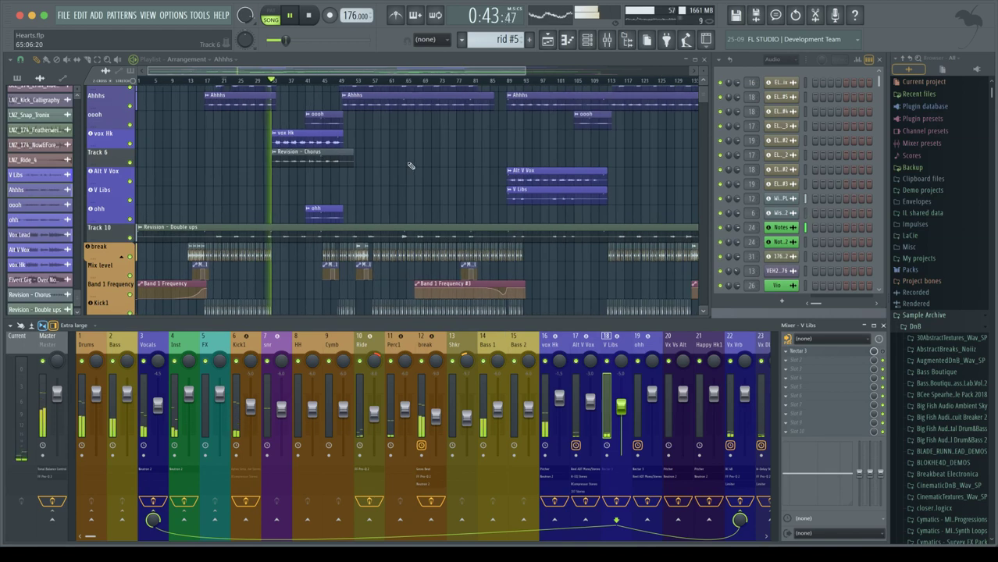
{"action": "scroll", "coordinate": [411, 166], "scroll_direction": "down", "scroll_amount": 5}
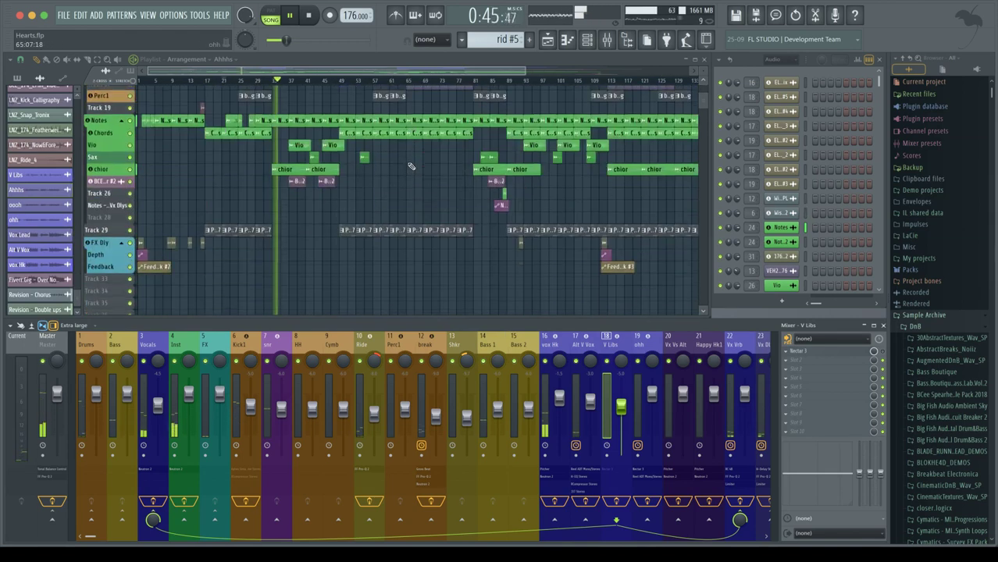
{"action": "scroll", "coordinate": [395, 164], "scroll_direction": "up", "scroll_amount": 2}
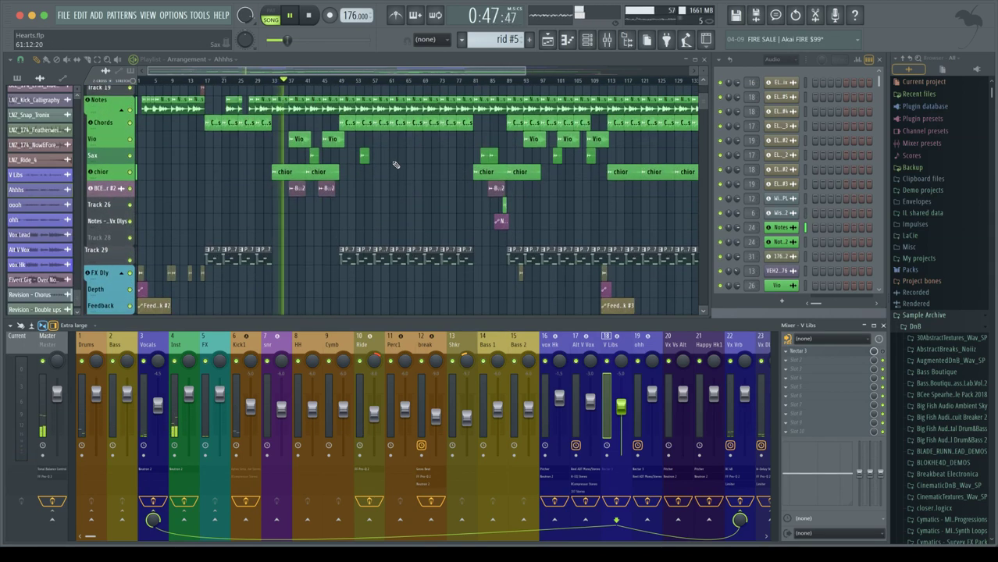
{"action": "scroll", "coordinate": [395, 165], "scroll_direction": "down", "scroll_amount": 1}
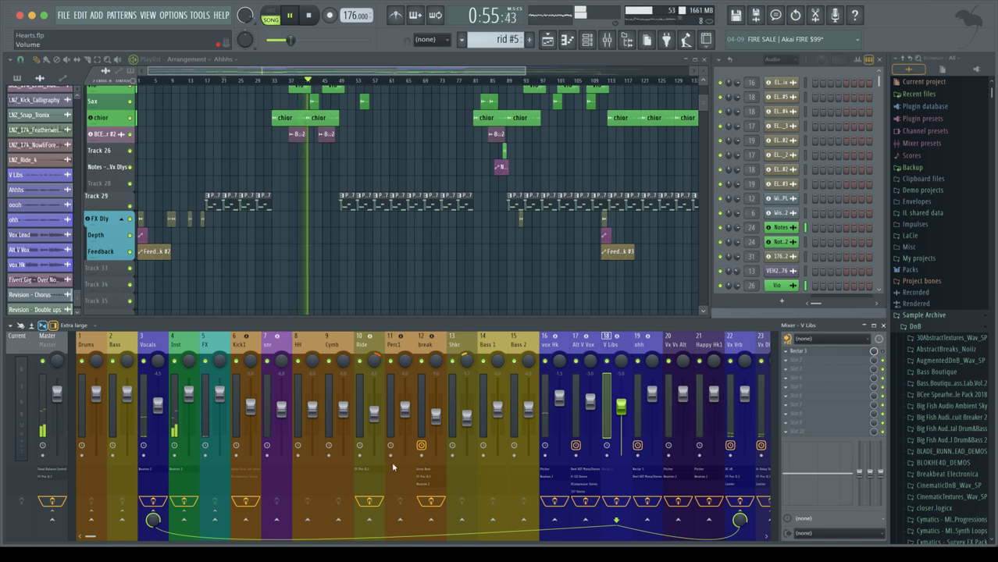
{"action": "left_click_drag", "start_coordinate": [90, 537], "coordinate": [185, 539]}
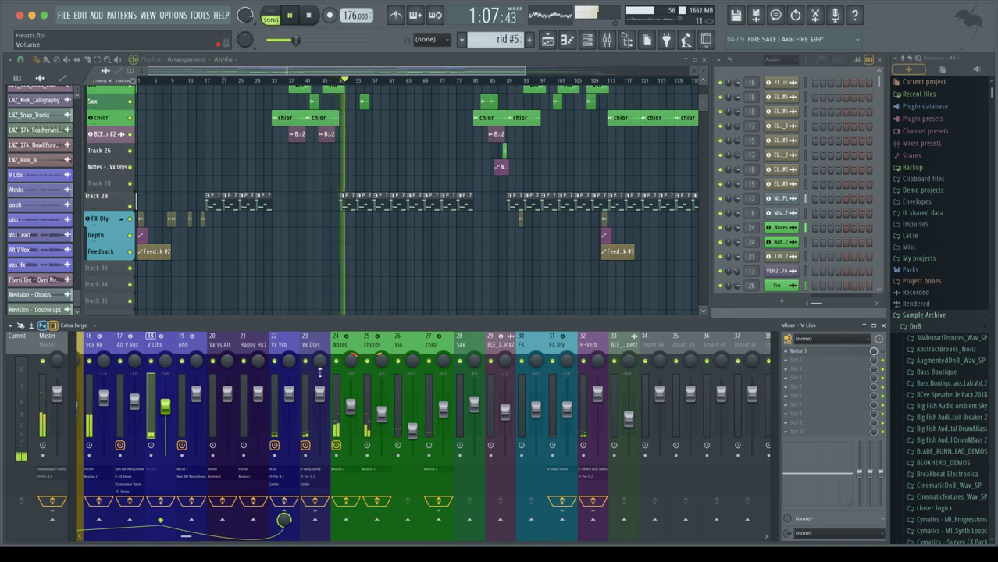
Make the melo clip at bar 54 on the Sax track unique.
{"action": "scroll", "coordinate": [365, 278], "scroll_direction": "up", "scroll_amount": 6}
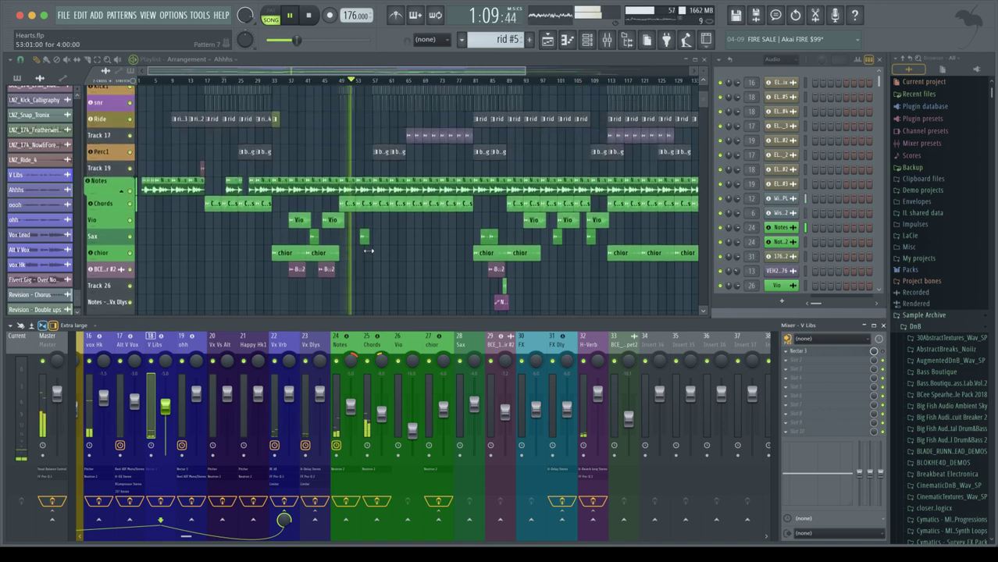
{"action": "scroll", "coordinate": [375, 247], "scroll_direction": "up", "scroll_amount": 4}
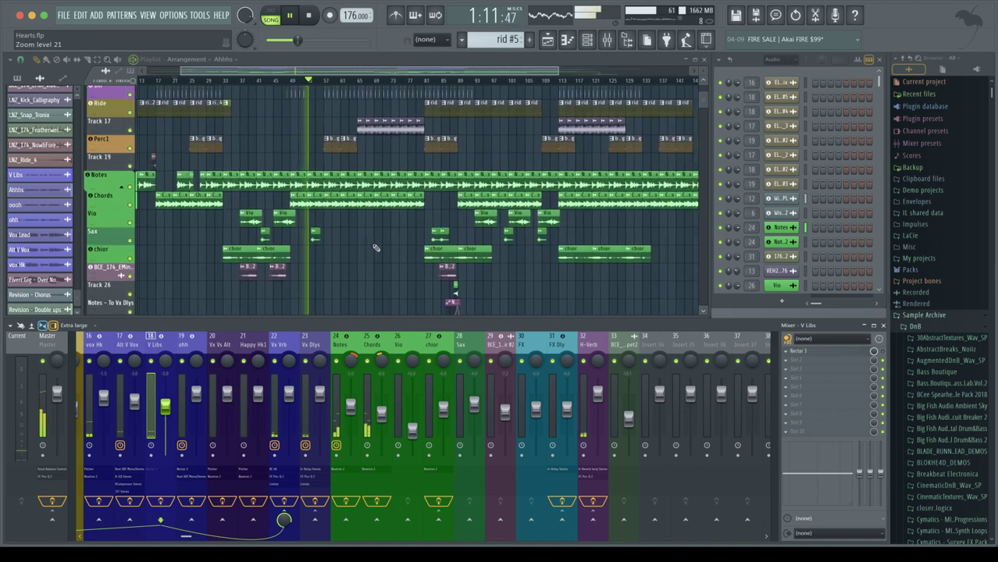
{"action": "scroll", "coordinate": [375, 248], "scroll_direction": "left", "scroll_amount": 2}
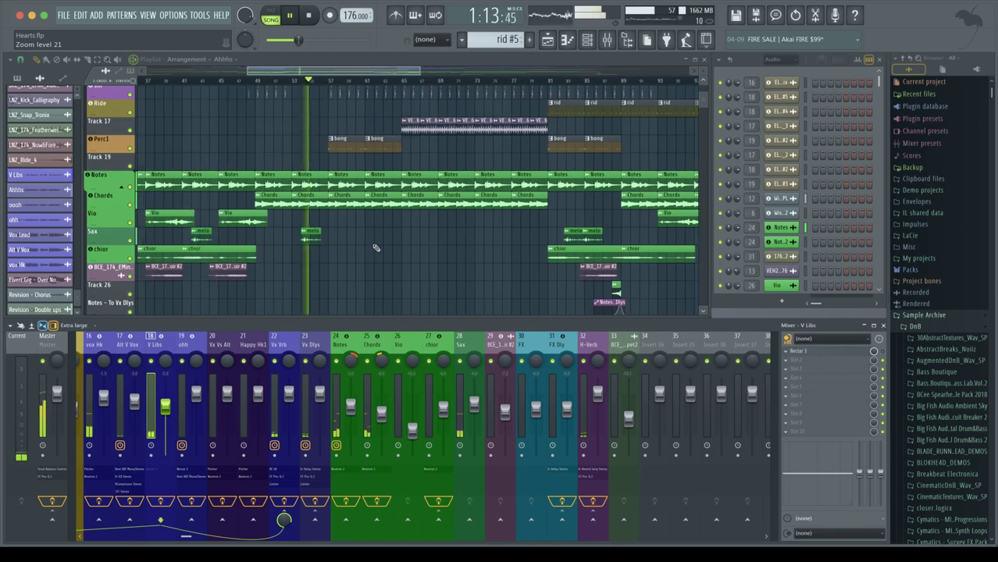
{"action": "double_click", "coordinate": [307, 238]}
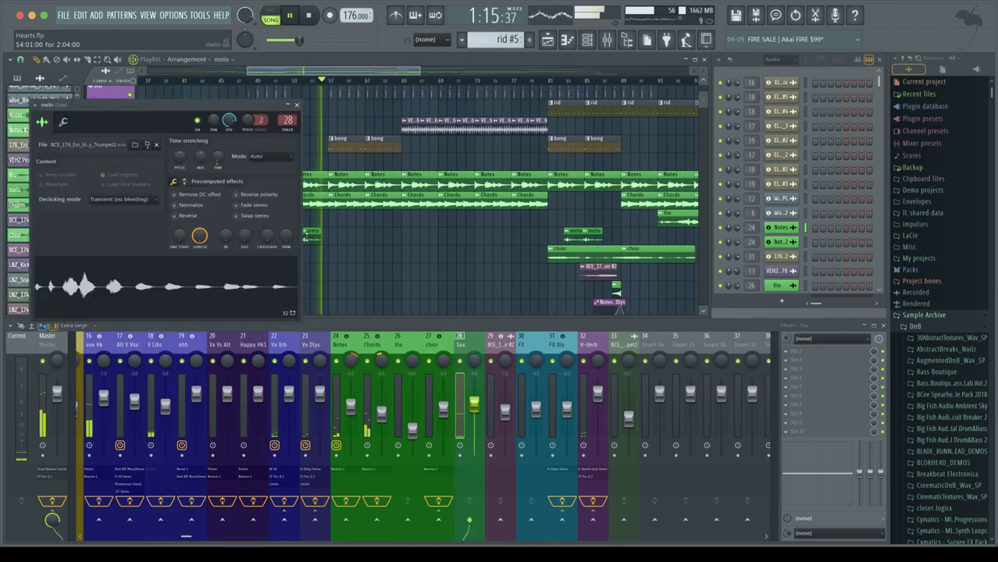
{"action": "left_click", "coordinate": [297, 105]}
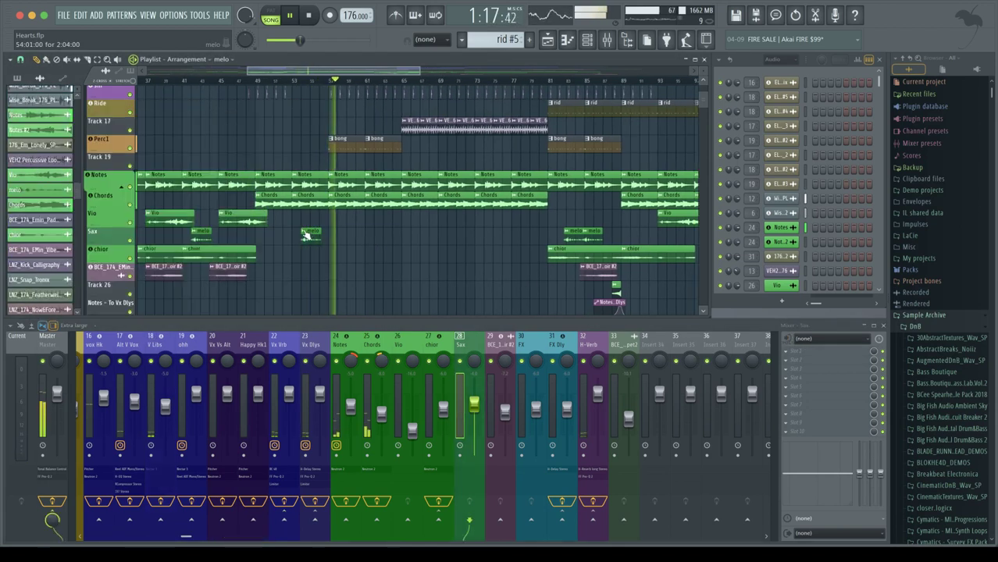
{"action": "right_click", "coordinate": [305, 235]}
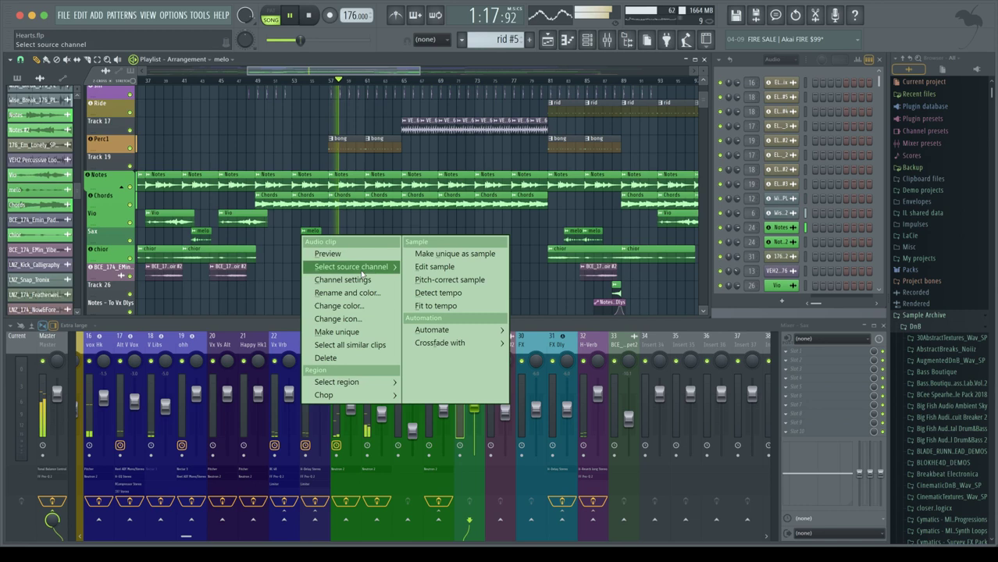
{"action": "left_click", "coordinate": [367, 332]}
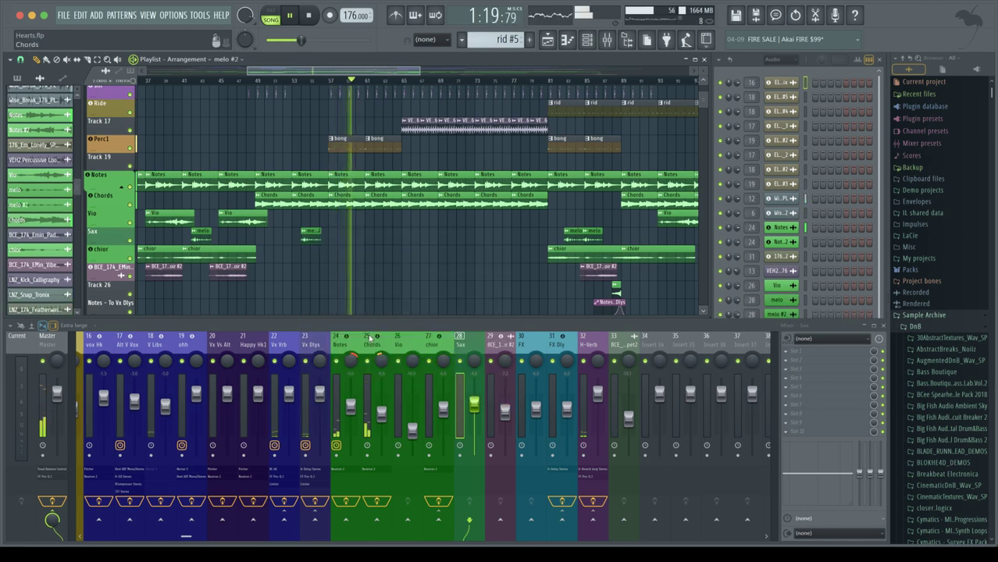
Set the unique melo clip's channel volume to 53% (-11.9 dB), replaying its section to check the level, and close its settings.
{"action": "right_click", "coordinate": [323, 231]}
{"action": "left_click", "coordinate": [342, 279]}
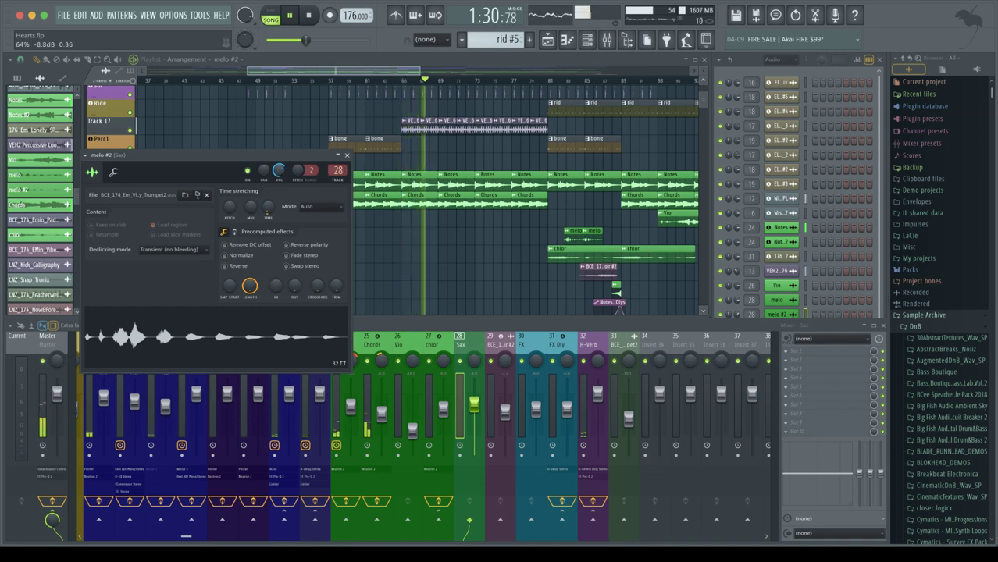
{"action": "left_click_drag", "start_coordinate": [235, 155], "coordinate": [591, 216]}
{"action": "left_click", "coordinate": [289, 82]}
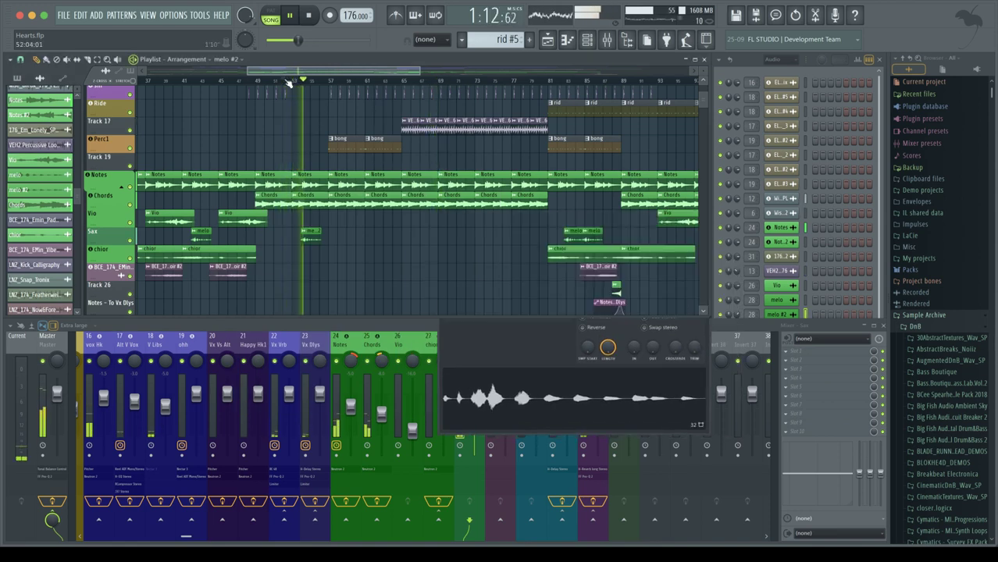
{"action": "left_click", "coordinate": [496, 336]}
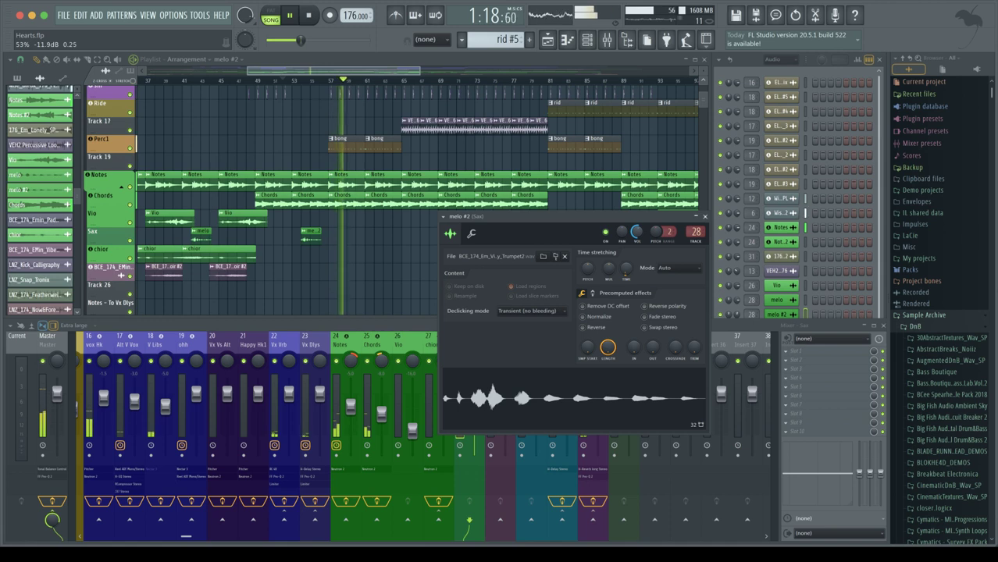
{"action": "left_click", "coordinate": [299, 85]}
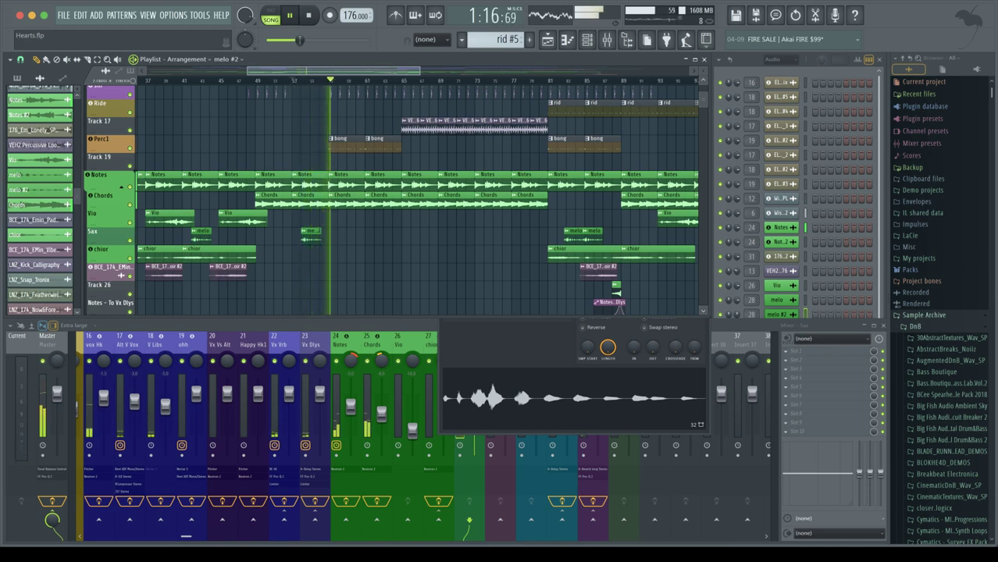
{"action": "left_click", "coordinate": [468, 333]}
{"action": "left_click", "coordinate": [705, 216]}
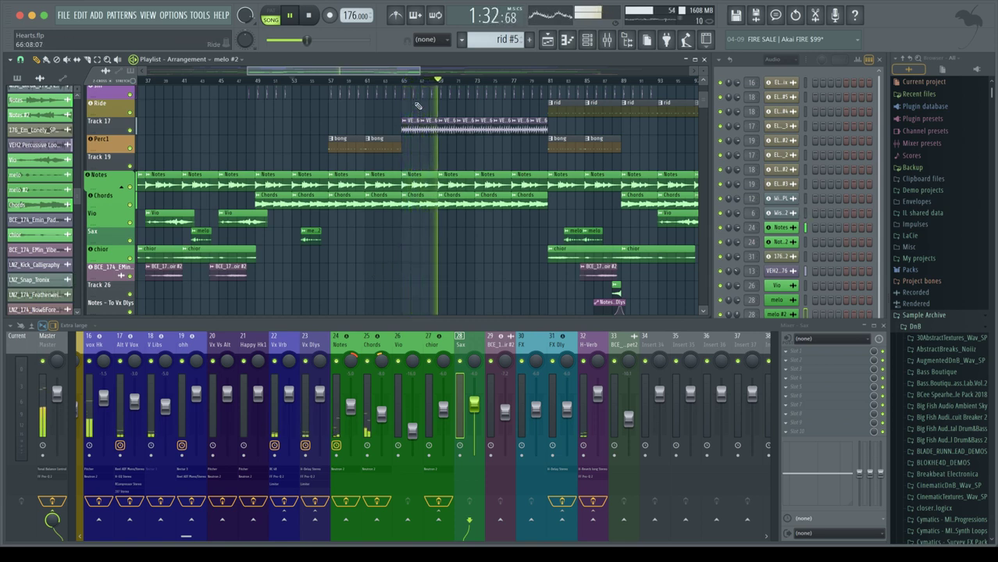
Save the project, set a time selection over bars 65 to 69 in the playlist and play that section.
{"action": "key", "text": "space"}
{"action": "key", "text": "ctrl+s"}
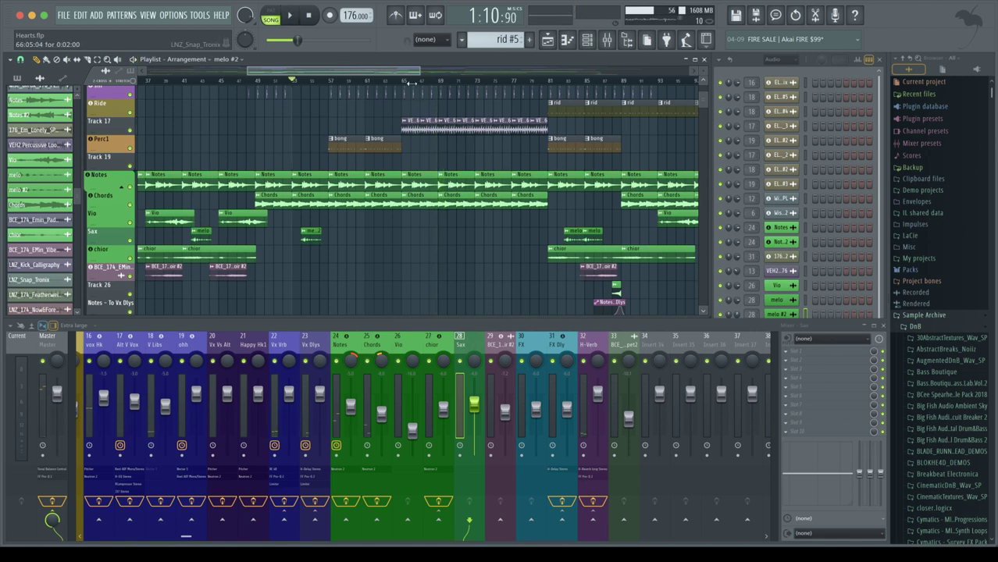
{"action": "left_click_drag", "start_coordinate": [416, 91], "coordinate": [448, 92]}
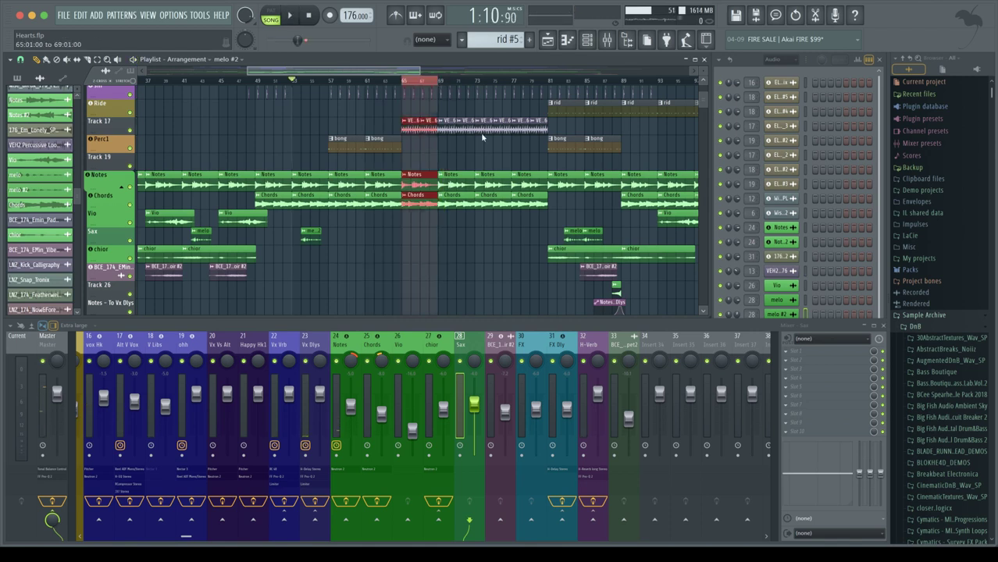
{"action": "scroll", "coordinate": [482, 137], "scroll_direction": "up", "scroll_amount": 4}
{"action": "key", "text": "space"}
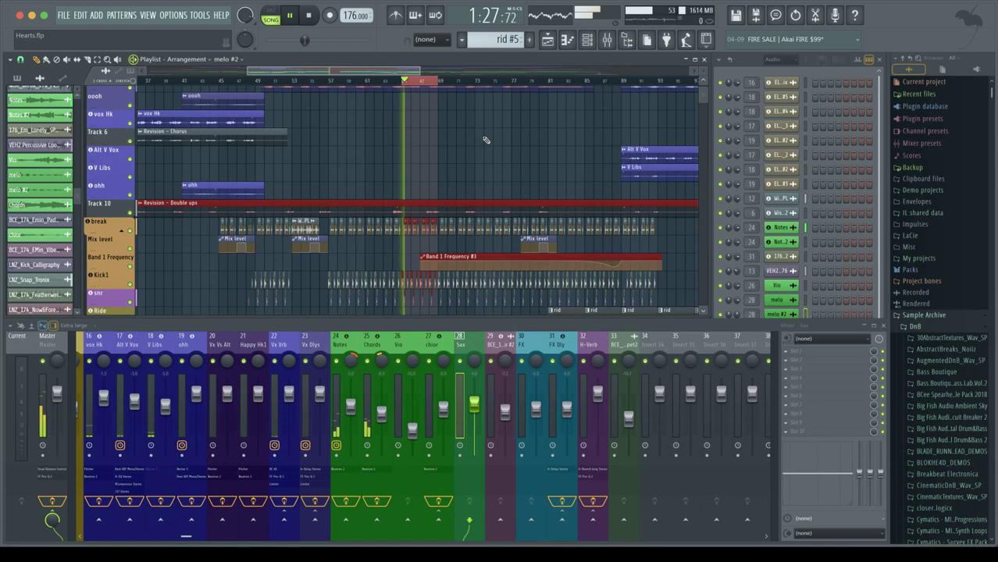
{"action": "scroll", "coordinate": [454, 135], "scroll_direction": "up", "scroll_amount": 2}
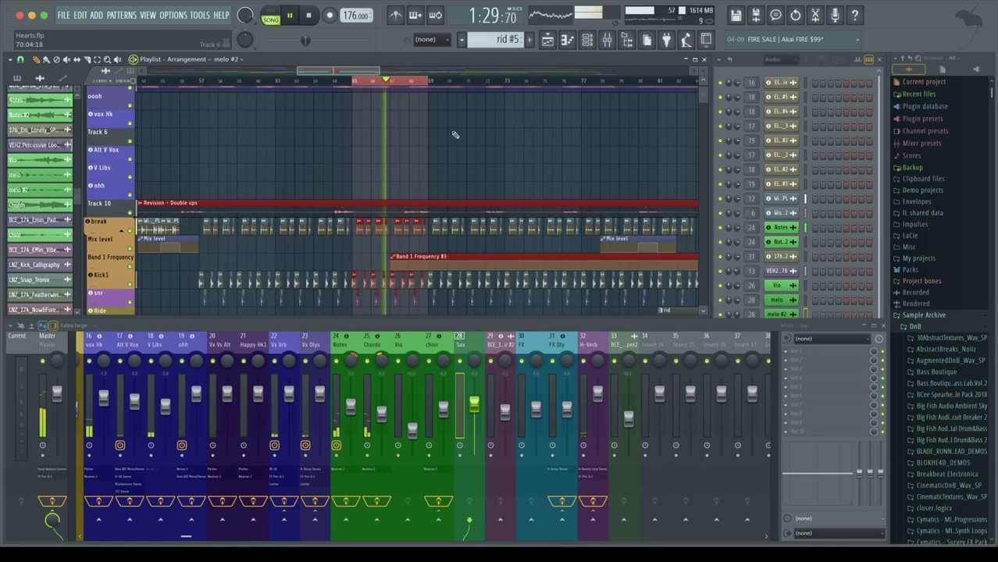
{"action": "key", "text": "space"}
Narrow the time selection to mid-bar 65 through bar 67 and mute the break, kick and snare clips inside it.
{"action": "scroll", "coordinate": [379, 152], "scroll_direction": "up", "scroll_amount": 1}
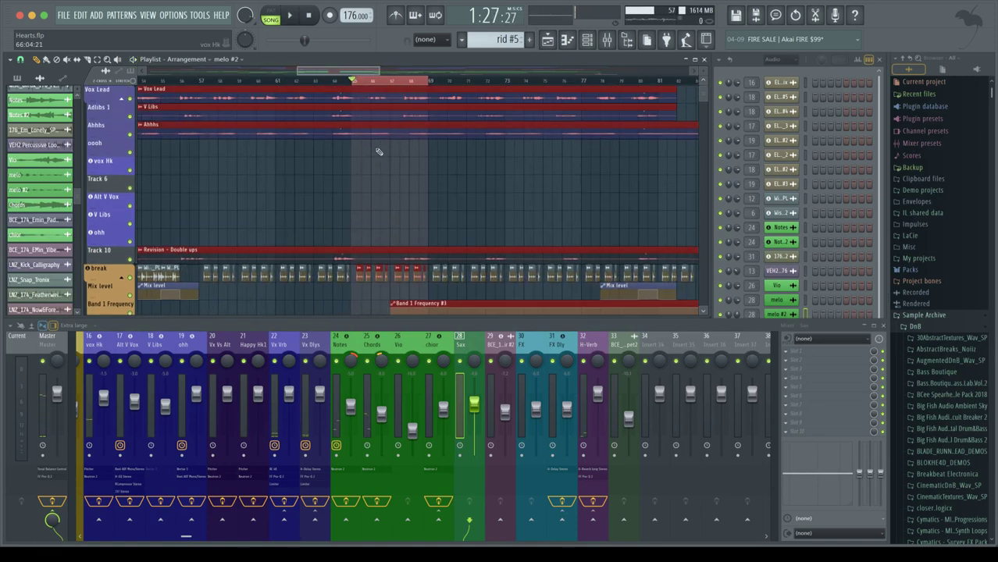
{"action": "left_click", "coordinate": [370, 82]}
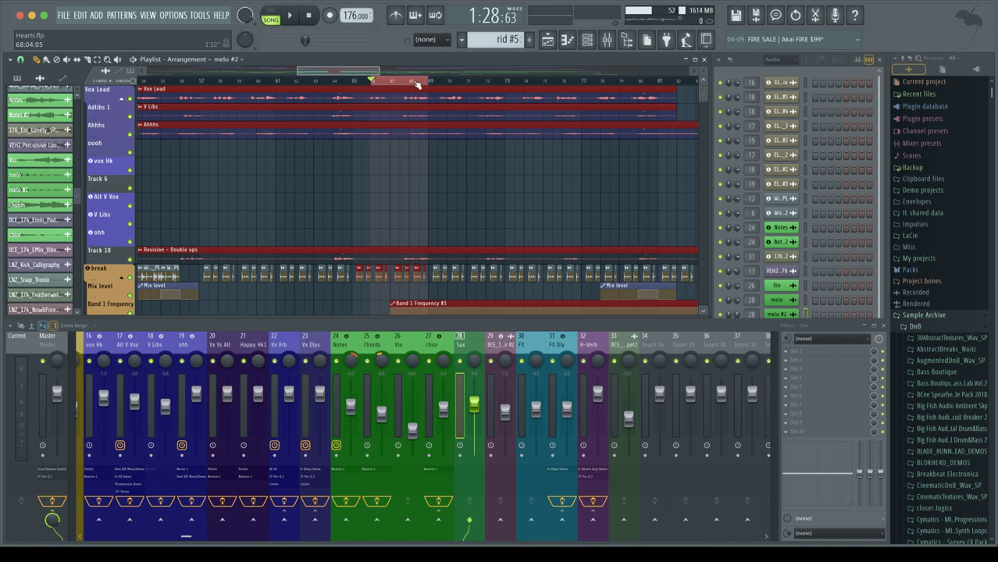
{"action": "left_click_drag", "start_coordinate": [419, 82], "coordinate": [386, 83]}
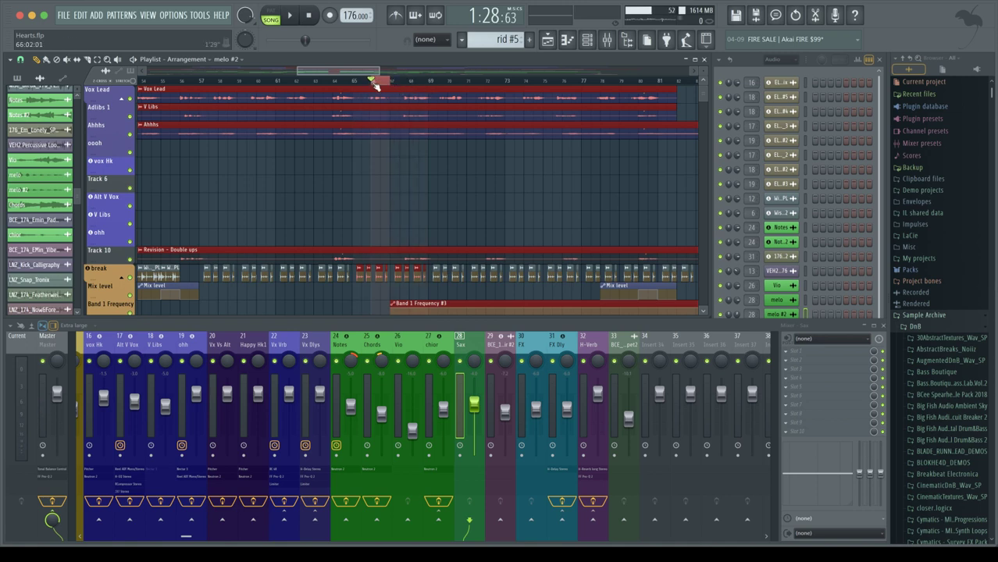
{"action": "scroll", "coordinate": [396, 123], "scroll_direction": "down", "scroll_amount": 3}
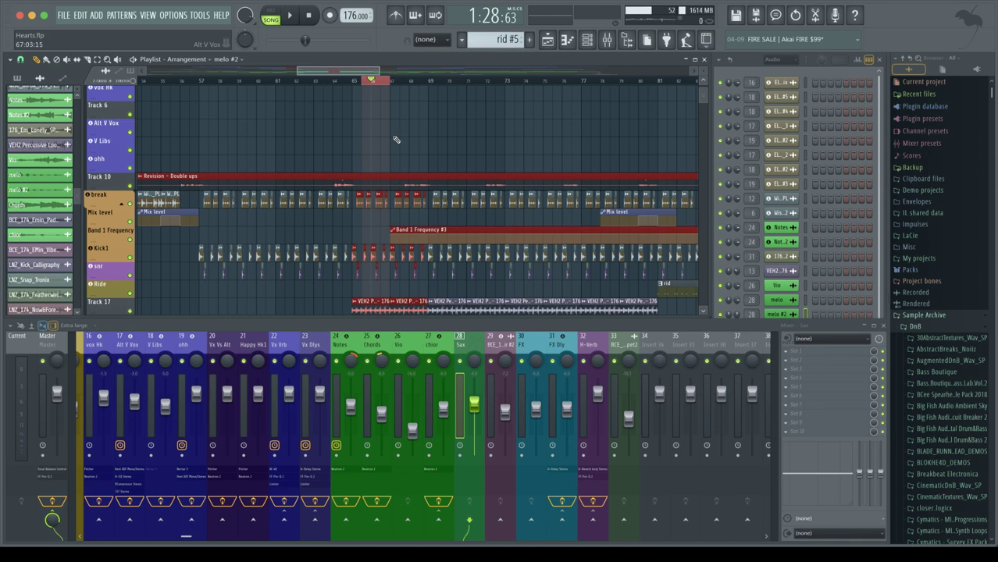
{"action": "left_click", "coordinate": [396, 140], "text": "super"}
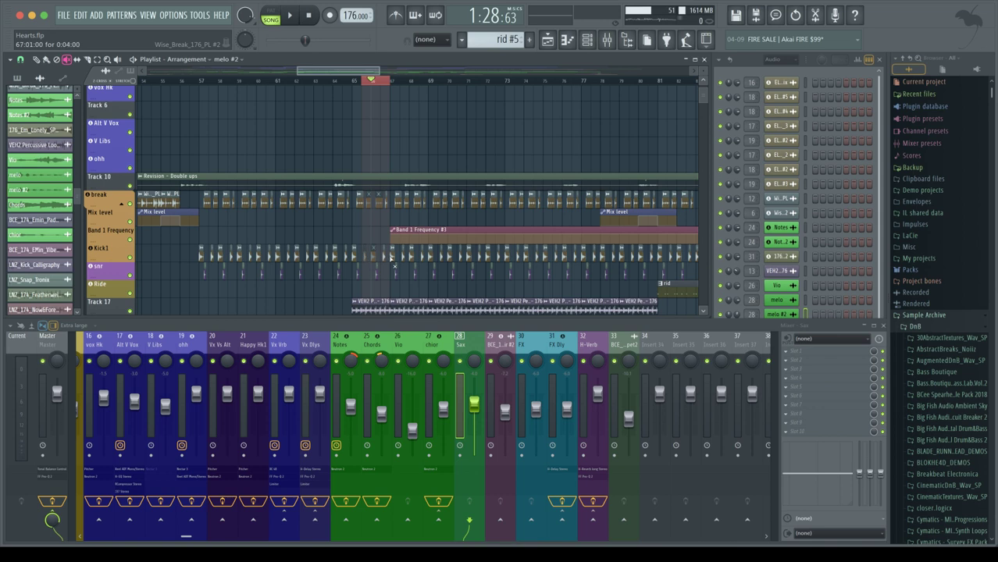
Cut the VEH2 Percussive Loops on Track 17 out of the muted drum gap, between late bar 65 and about 66:13.
{"action": "scroll", "coordinate": [378, 275], "scroll_direction": "down", "scroll_amount": 2}
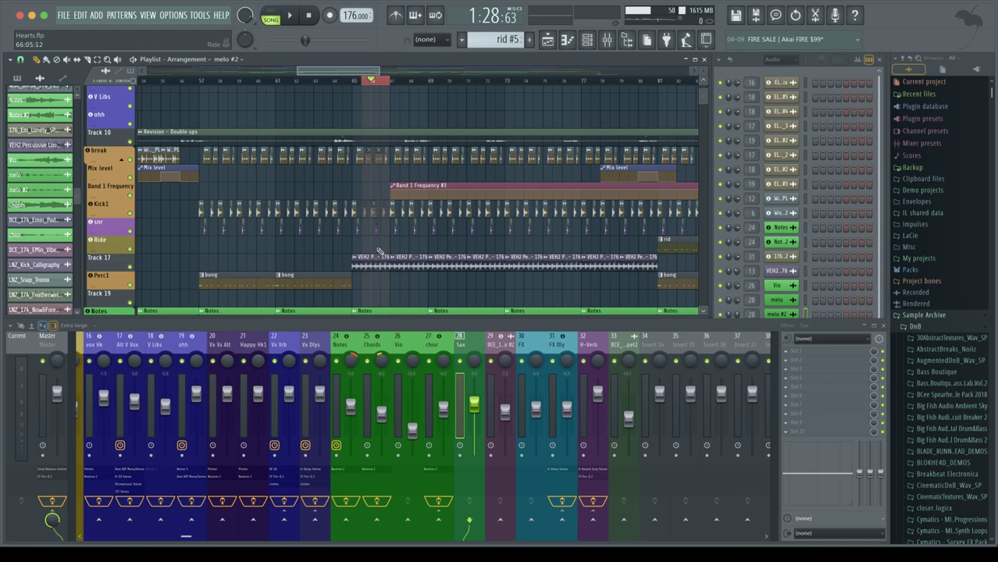
{"action": "scroll", "coordinate": [372, 175], "scroll_direction": "up", "scroll_amount": 5}
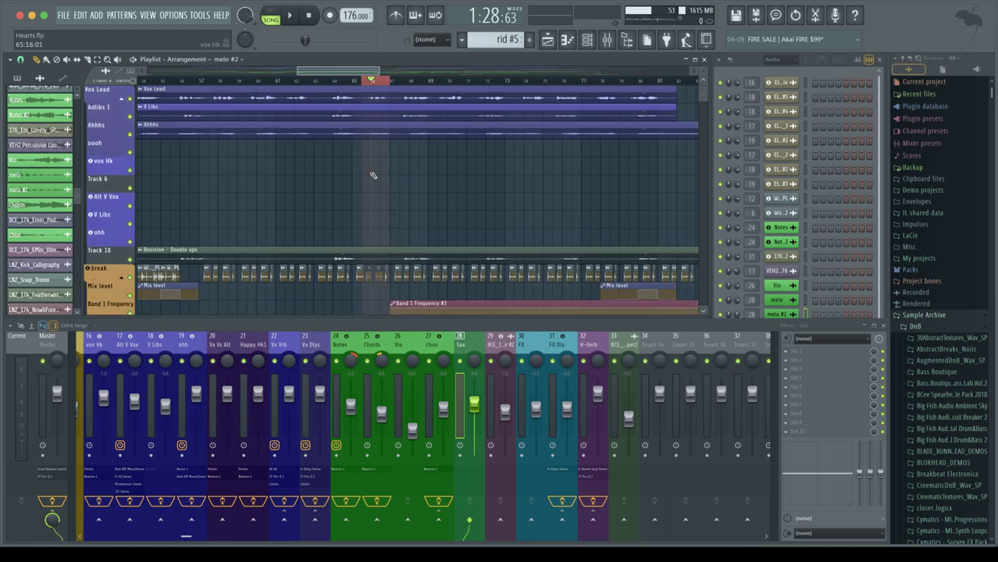
{"action": "scroll", "coordinate": [372, 175], "scroll_direction": "down", "scroll_amount": 3}
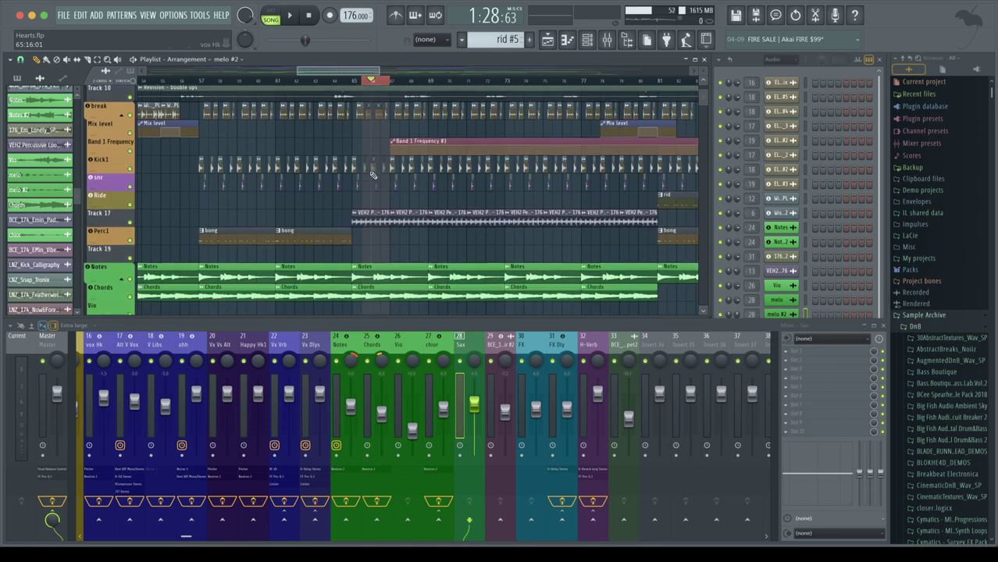
{"action": "scroll", "coordinate": [372, 175], "scroll_direction": "up", "scroll_amount": 3}
{"action": "scroll", "coordinate": [373, 174], "scroll_direction": "down", "scroll_amount": 5}
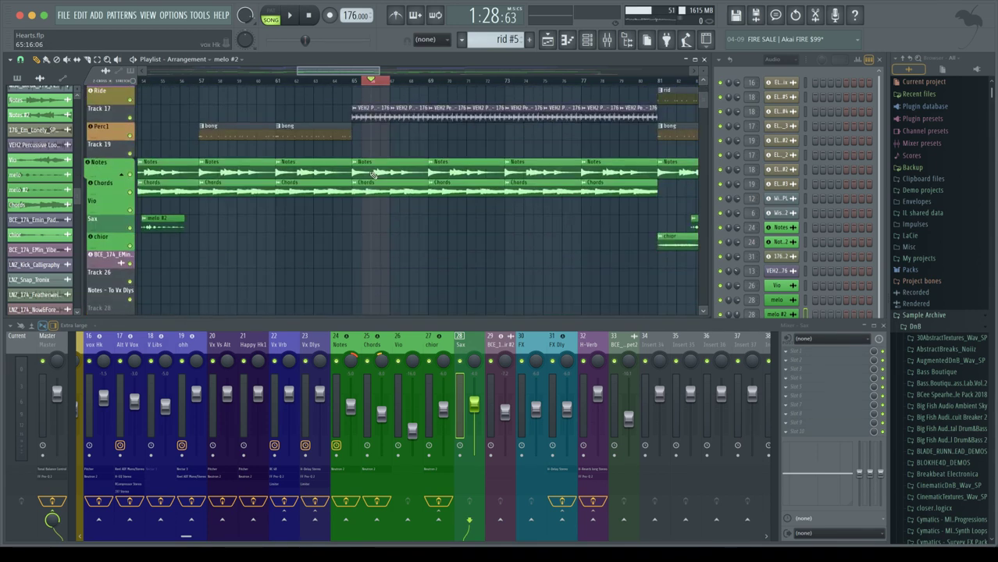
{"action": "scroll", "coordinate": [372, 143], "scroll_direction": "up", "scroll_amount": 3}
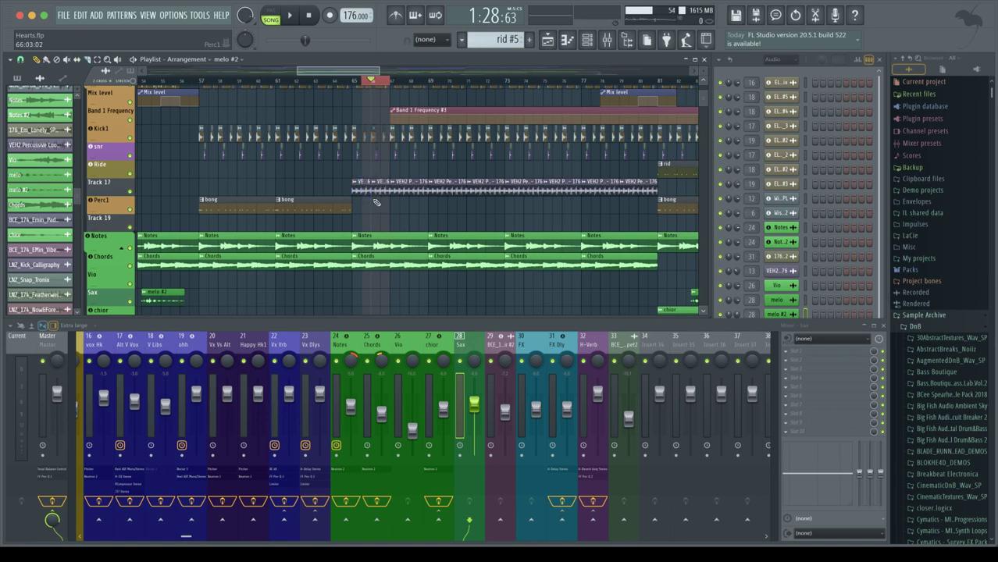
{"action": "scroll", "coordinate": [367, 190], "scroll_direction": "up", "scroll_amount": 4}
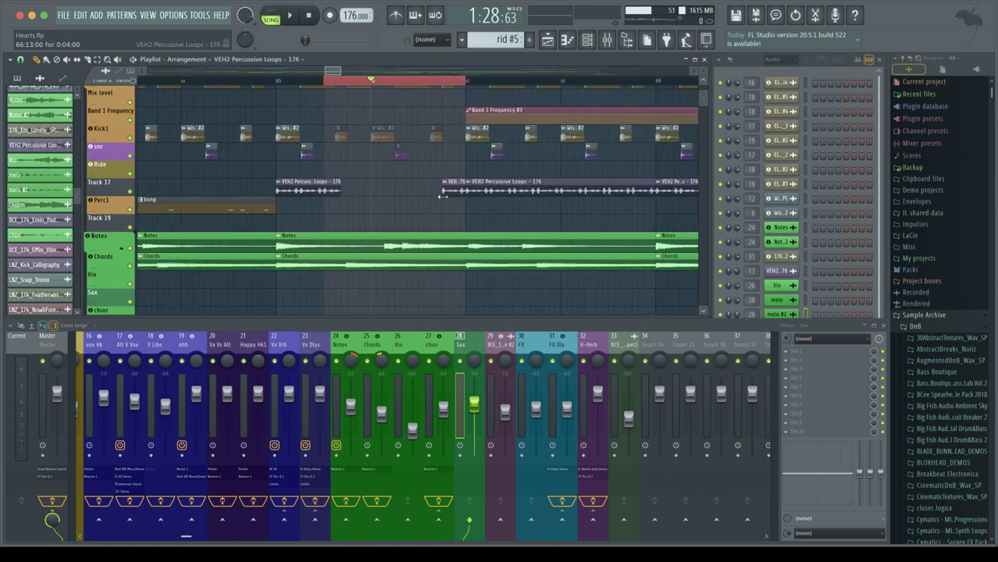
Play the new drum gap, clear the time selection and replay from about bar 64 to hear it in context.
{"action": "key", "text": "space"}
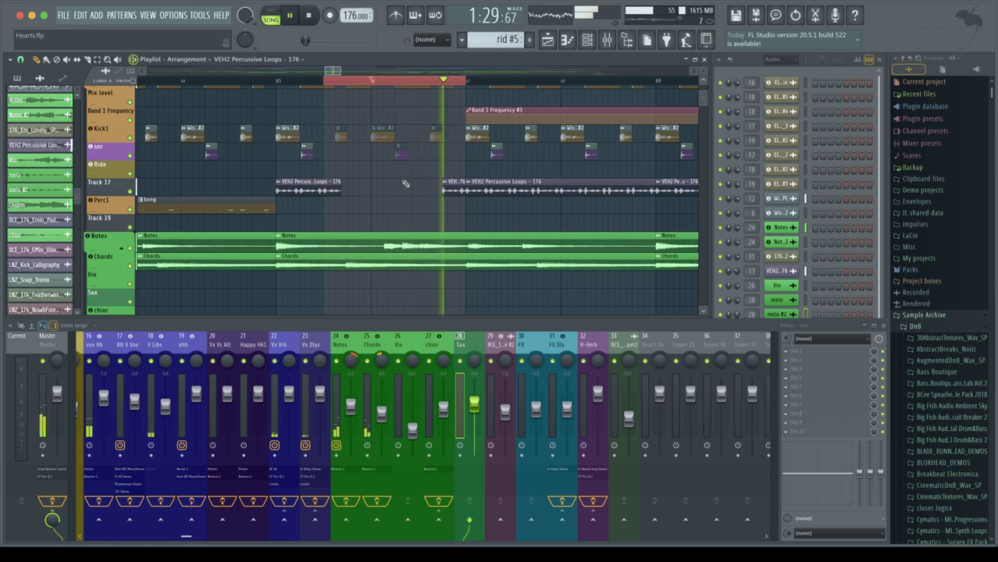
{"action": "double_click", "coordinate": [335, 82]}
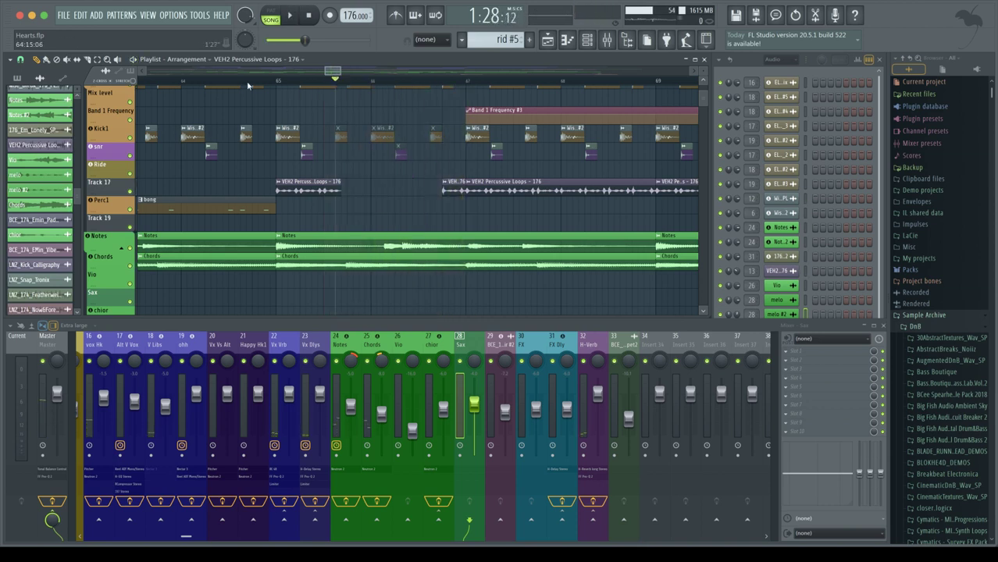
{"action": "key", "text": "space"}
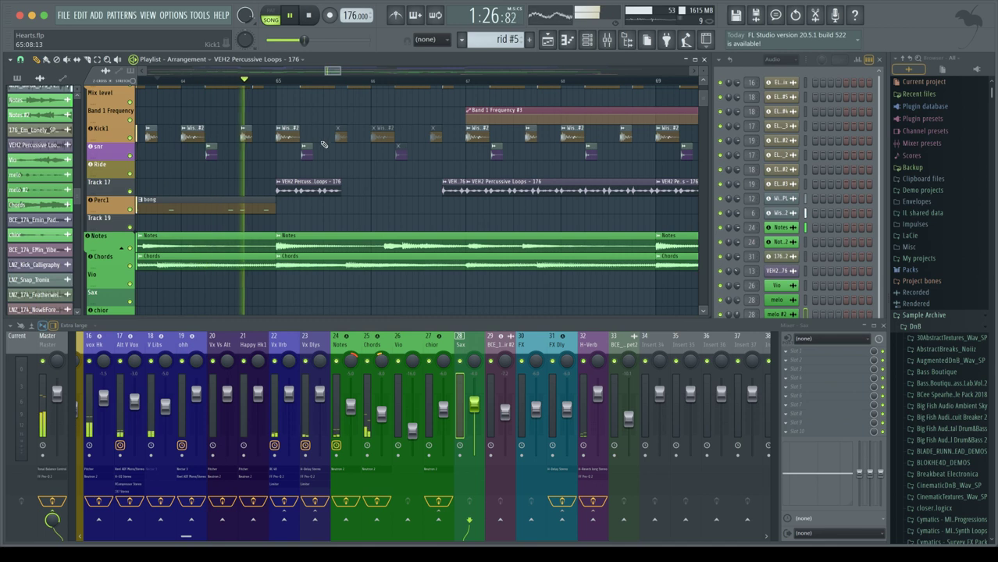
{"action": "scroll", "coordinate": [323, 145], "scroll_direction": "down", "scroll_amount": 2}
{"action": "scroll", "coordinate": [323, 145], "scroll_direction": "down", "scroll_amount": 2}
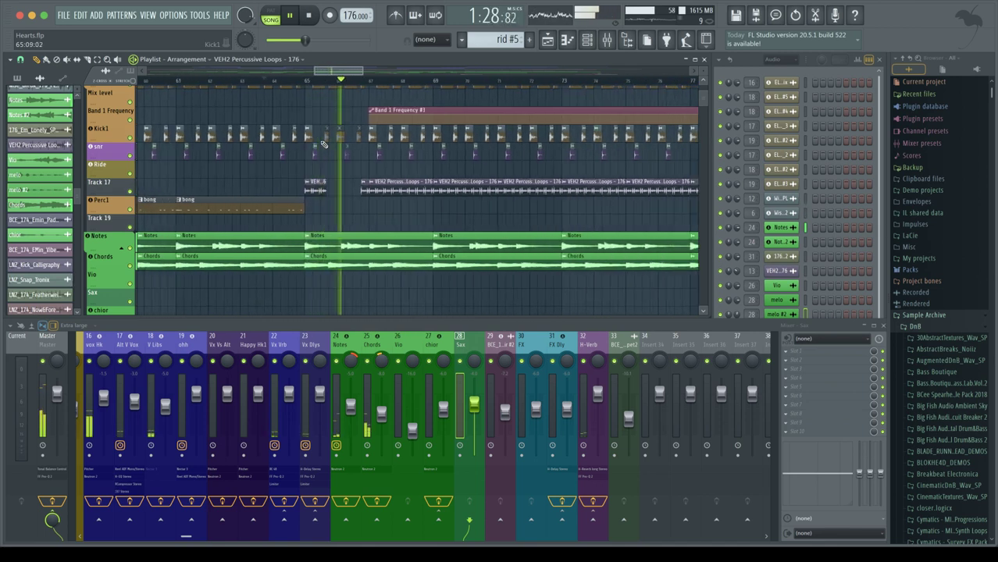
{"action": "scroll", "coordinate": [323, 145], "scroll_direction": "down", "scroll_amount": 3}
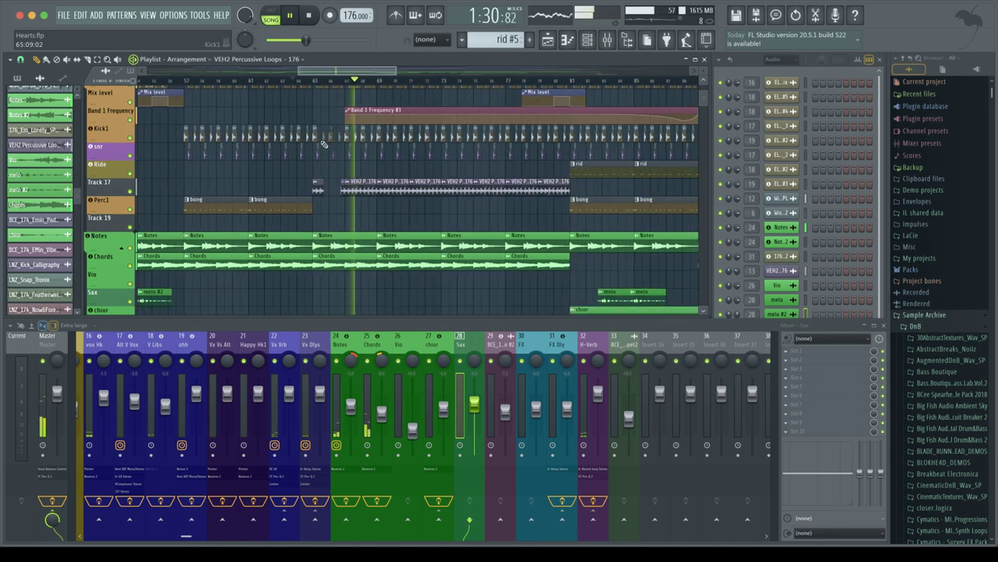
{"action": "scroll", "coordinate": [324, 145], "scroll_direction": "down", "scroll_amount": 1}
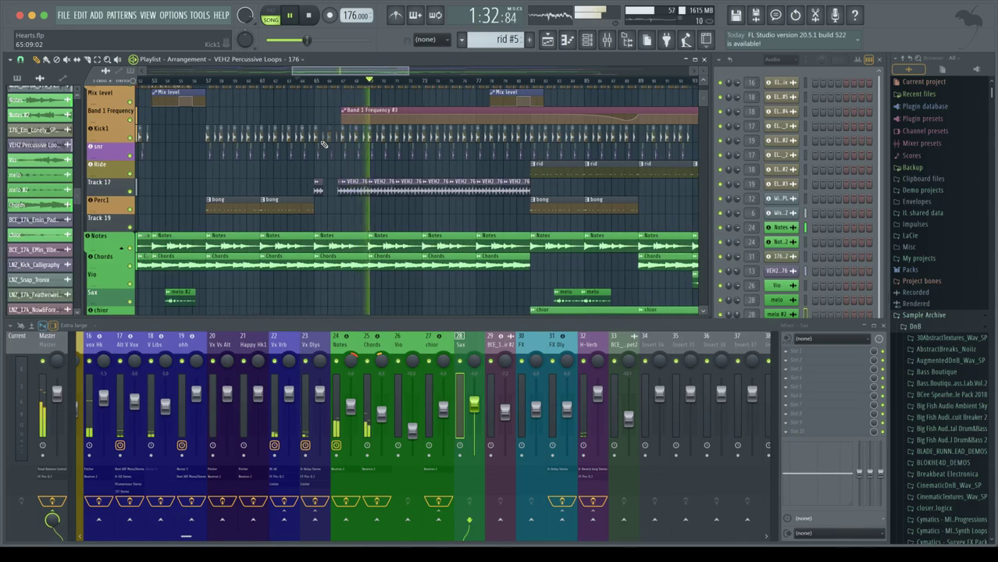
{"action": "key", "text": "space"}
Copy the Notes #2 clip and Notes - To Vx Dlys automation from around bar 88 to the drum gap, ending Notes #2 where the percussion resumes.
{"action": "scroll", "coordinate": [375, 179], "scroll_direction": "down", "scroll_amount": 3}
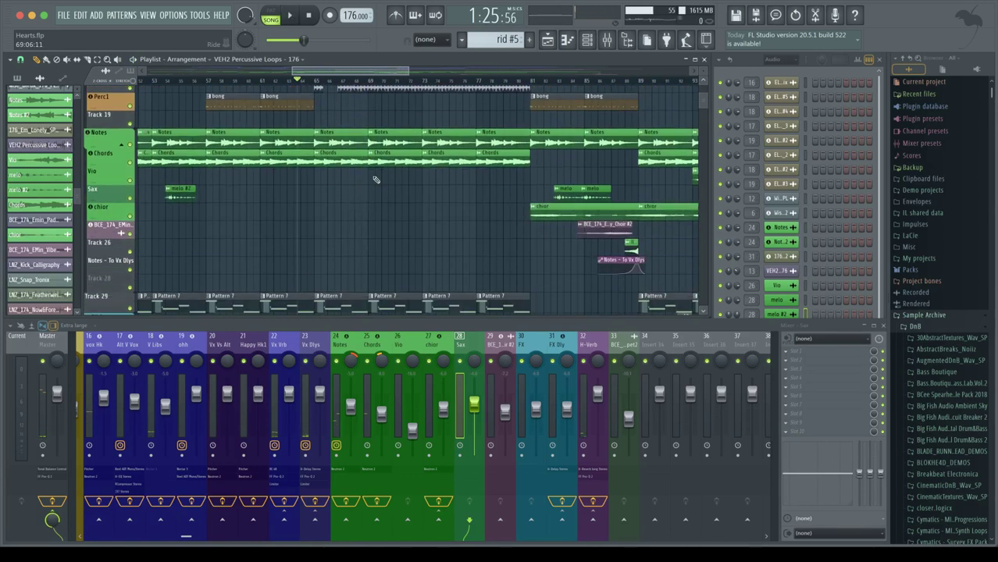
{"action": "scroll", "coordinate": [376, 179], "scroll_direction": "down", "scroll_amount": 1}
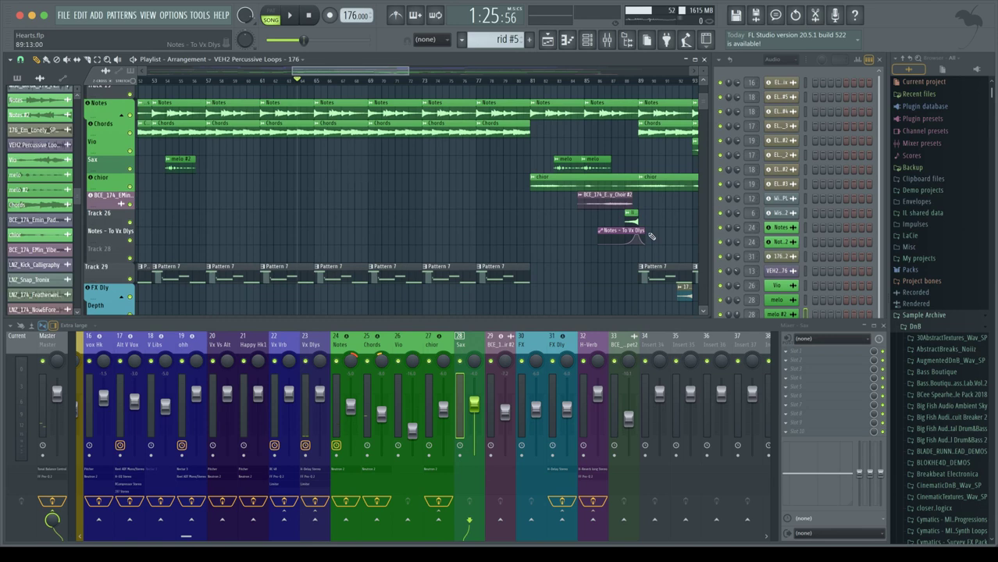
{"action": "left_click", "coordinate": [631, 217]}
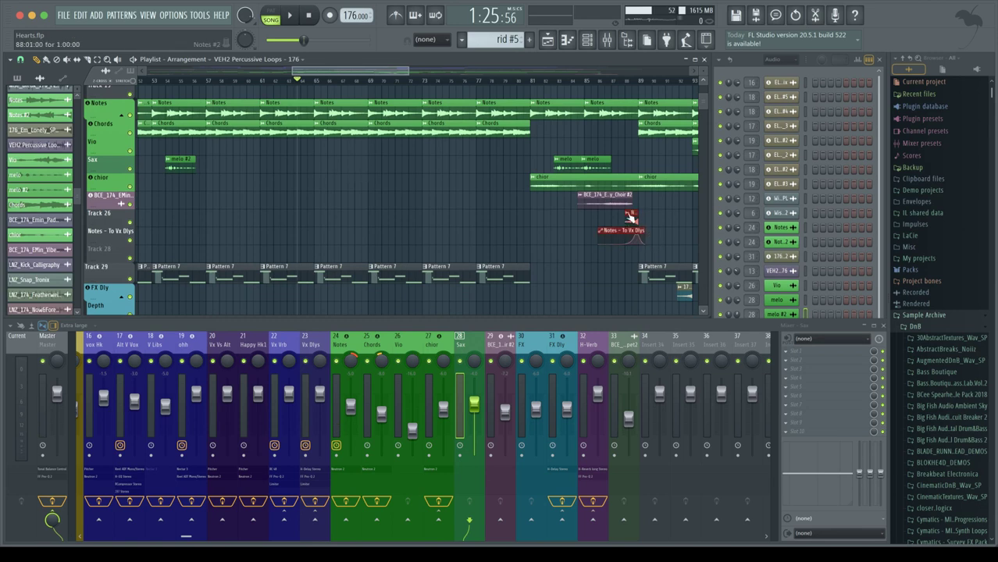
{"action": "scroll", "coordinate": [356, 152], "scroll_direction": "up", "scroll_amount": 3}
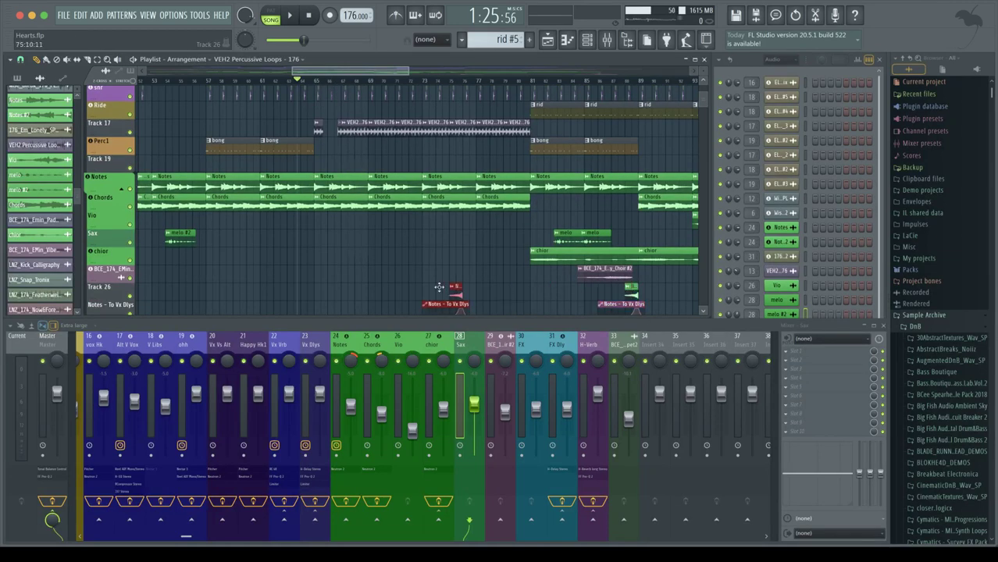
{"action": "left_click_drag", "start_coordinate": [439, 287], "coordinate": [343, 286]}
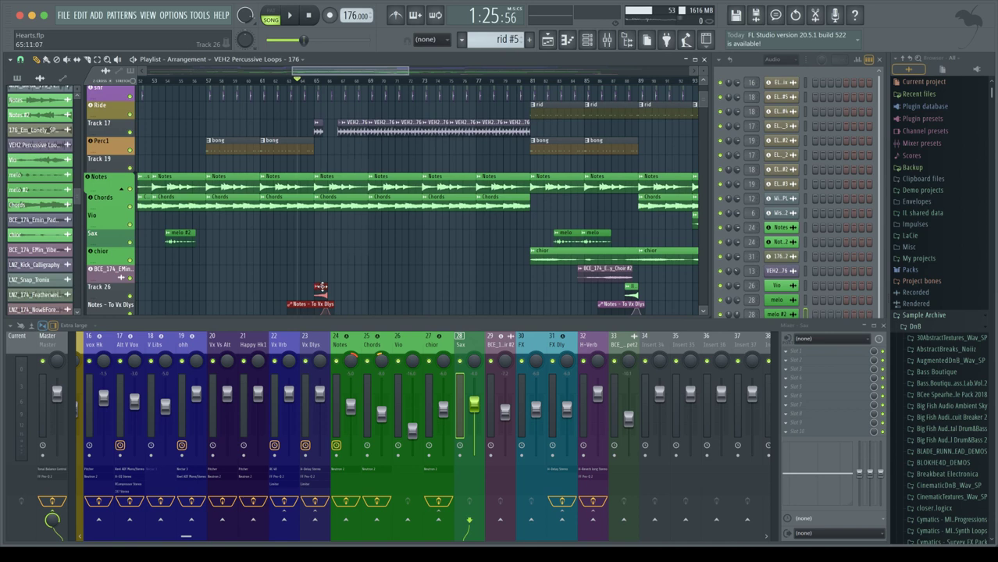
{"action": "scroll", "coordinate": [361, 280], "scroll_direction": "up", "scroll_amount": 5}
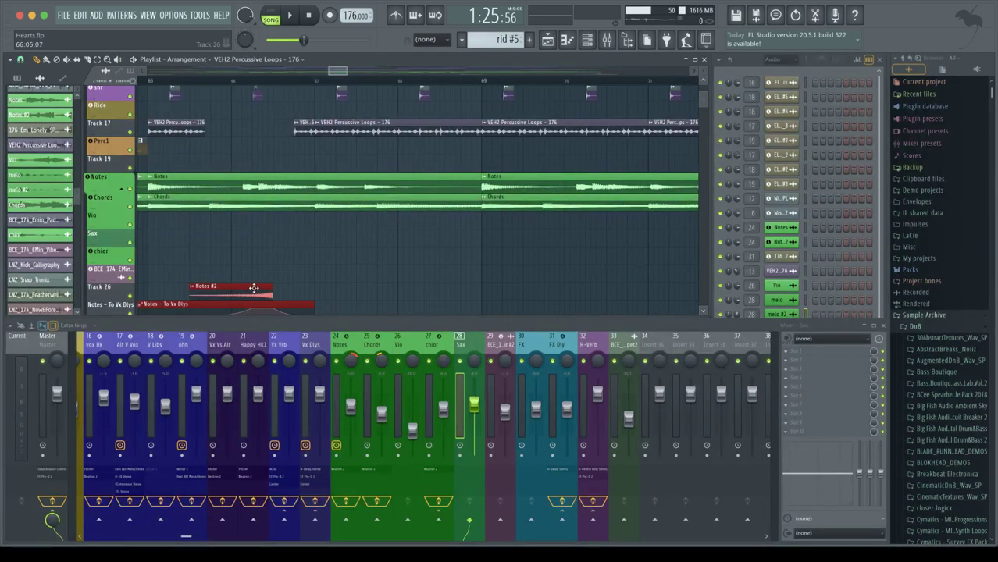
{"action": "left_click_drag", "start_coordinate": [254, 288], "coordinate": [274, 287]}
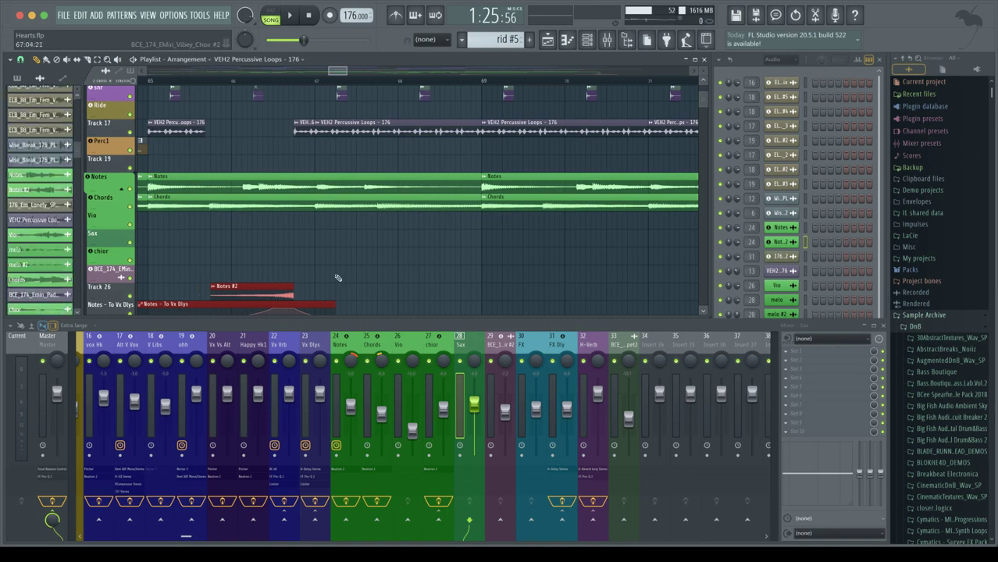
Replay the edited gap around bar 66 with its Notes #2 fill and review the following arrangement through about bar 97.
{"action": "scroll", "coordinate": [338, 279], "scroll_direction": "down", "scroll_amount": 3}
{"action": "key", "text": "space"}
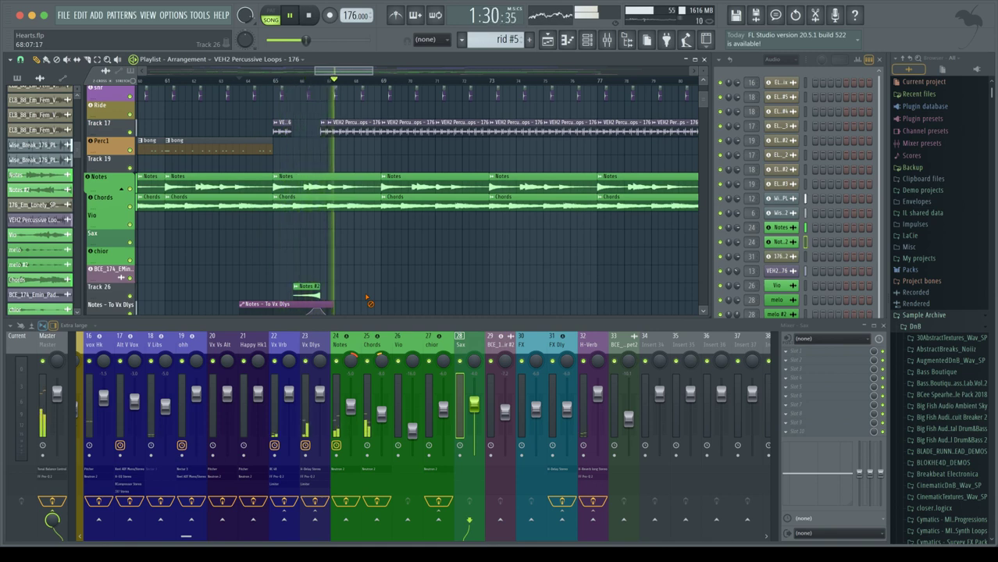
{"action": "scroll", "coordinate": [410, 274], "scroll_direction": "down", "scroll_amount": 3}
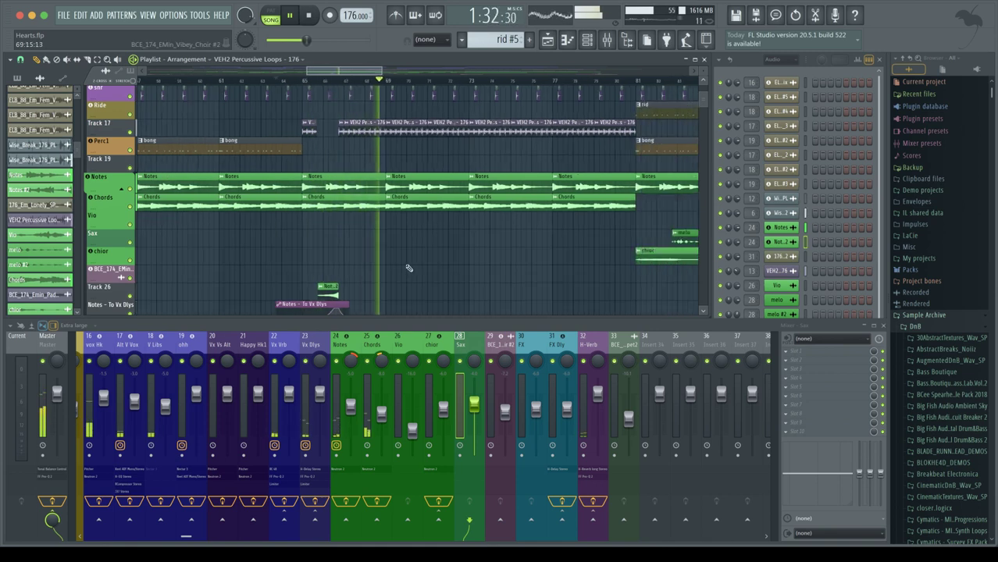
{"action": "scroll", "coordinate": [409, 270], "scroll_direction": "down", "scroll_amount": 3}
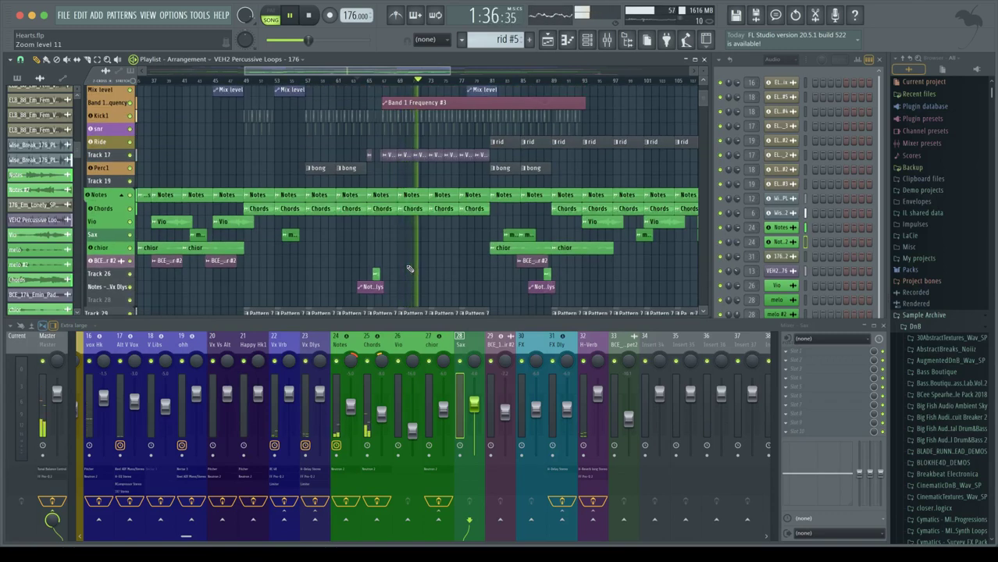
{"action": "scroll", "coordinate": [409, 269], "scroll_direction": "up", "scroll_amount": 2}
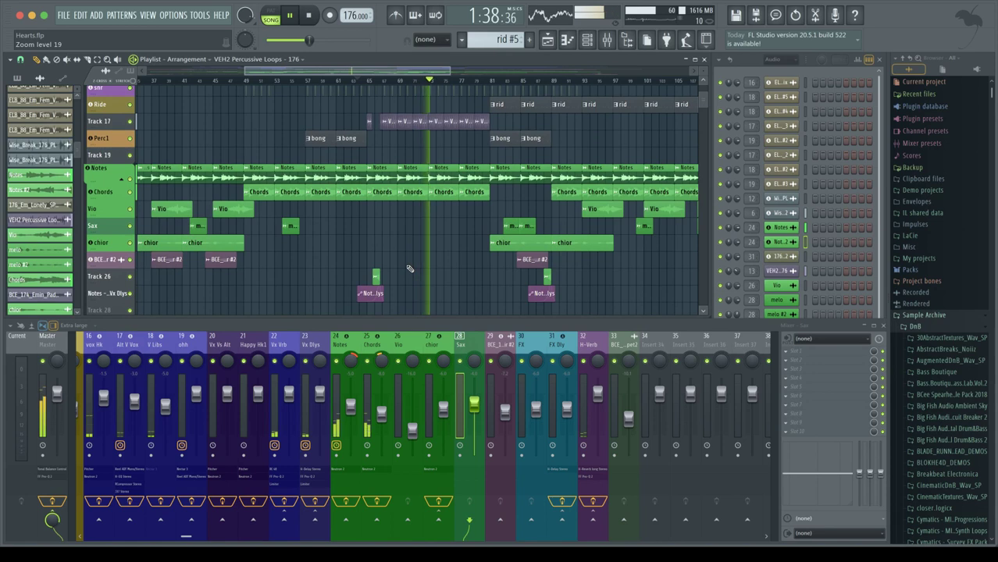
{"action": "scroll", "coordinate": [418, 263], "scroll_direction": "up", "scroll_amount": 1}
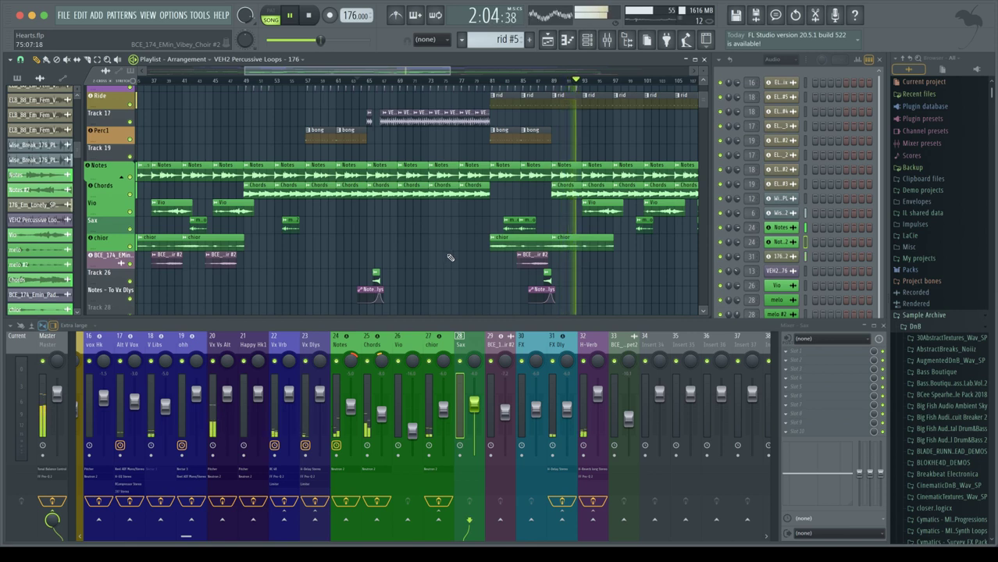
{"action": "scroll", "coordinate": [451, 256], "scroll_direction": "down", "scroll_amount": 3}
{"action": "scroll", "coordinate": [449, 257], "scroll_direction": "down", "scroll_amount": 1}
{"action": "scroll", "coordinate": [450, 257], "scroll_direction": "down", "scroll_amount": 3}
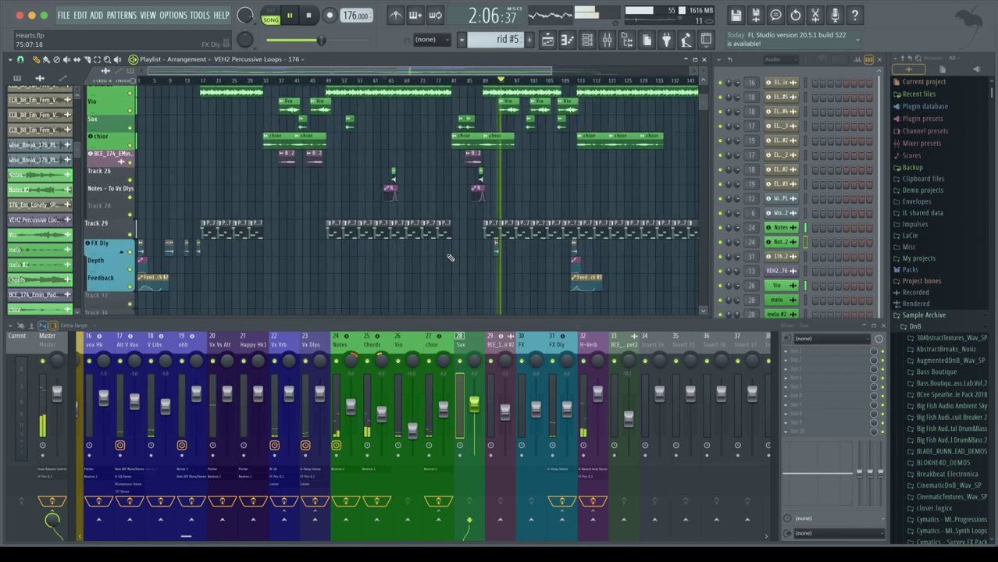
{"action": "scroll", "coordinate": [449, 256], "scroll_direction": "up", "scroll_amount": 5}
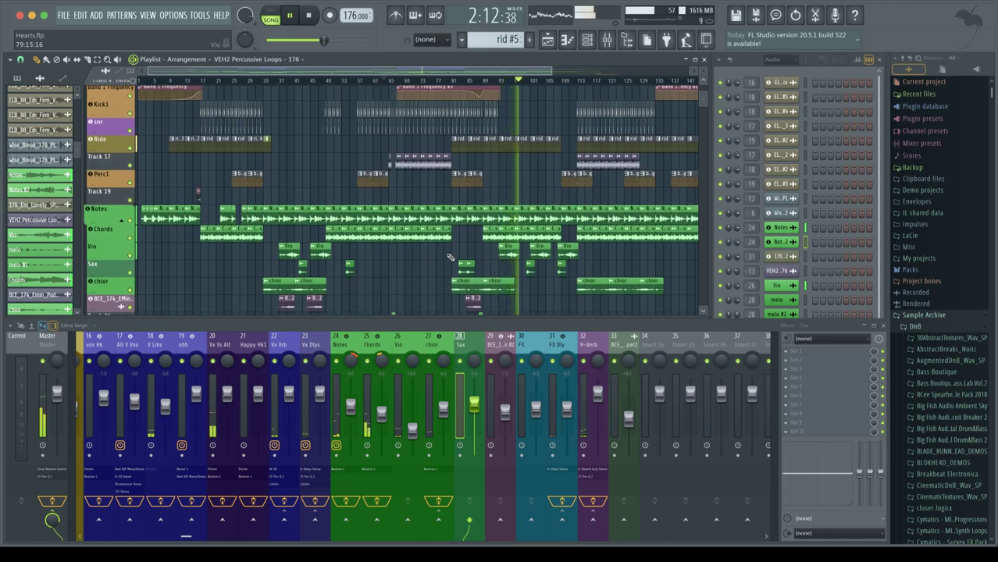
Save the project, then lower the Sax mixer level in two stages while the arrangement plays.
{"action": "key", "text": "ctrl+s"}
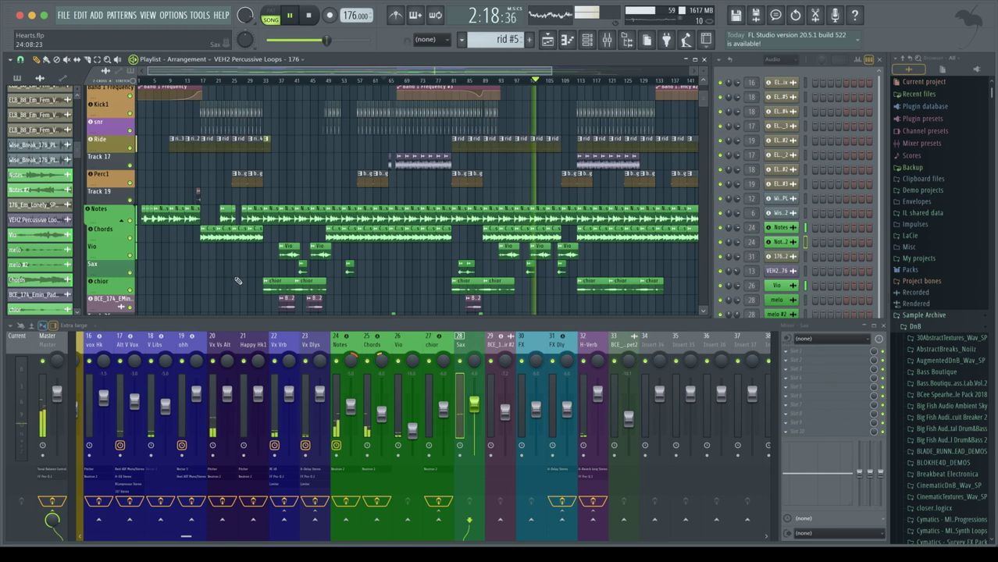
{"action": "left_click_drag", "start_coordinate": [474, 402], "coordinate": [474, 412]}
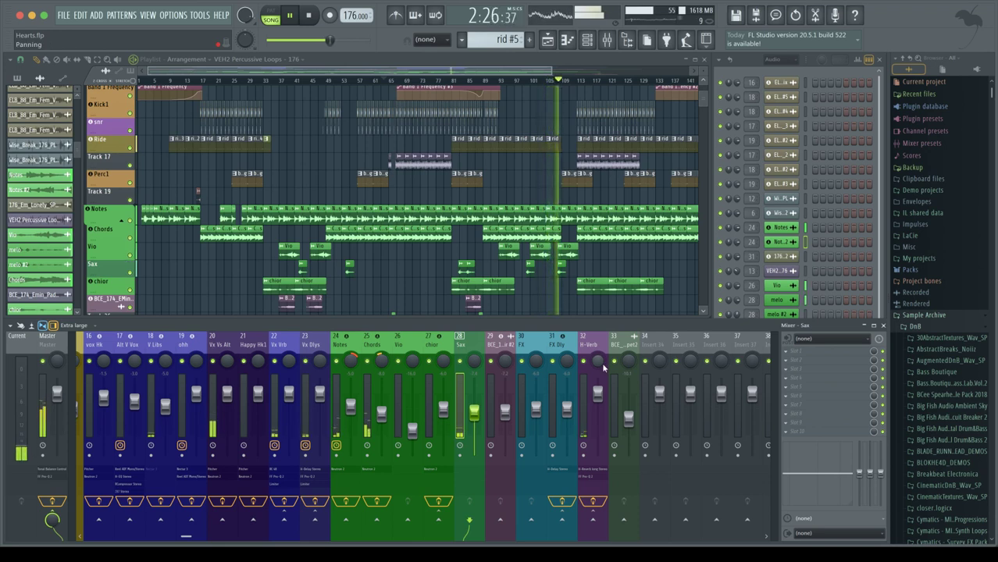
{"action": "left_click_drag", "start_coordinate": [473, 414], "coordinate": [474, 425]}
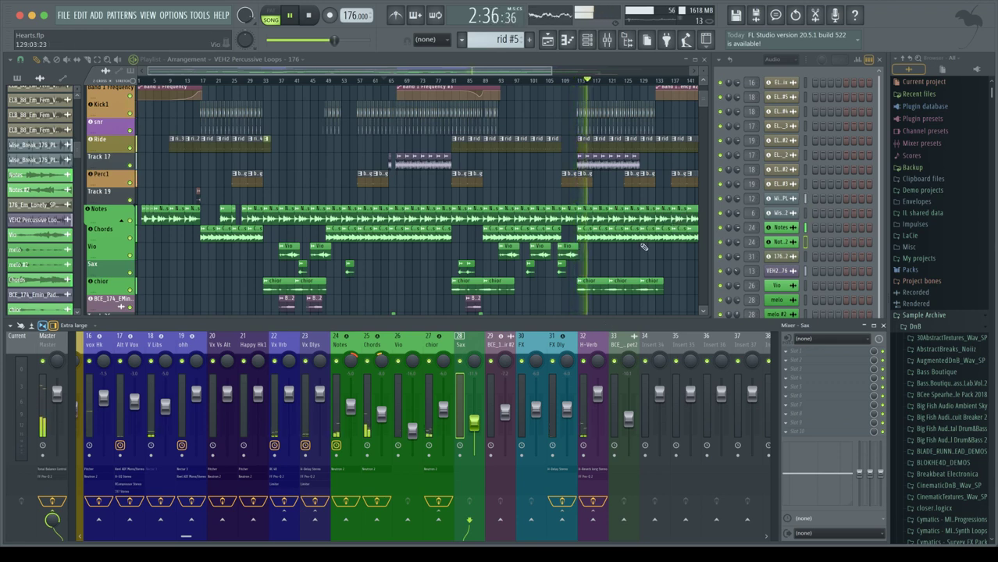
Copy the vox Hk and Revision - Chorus clips from around bar 33 to around bar 113, keeping them on their tracks.
{"action": "scroll", "coordinate": [636, 211], "scroll_direction": "up", "scroll_amount": 4}
{"action": "scroll", "coordinate": [635, 205], "scroll_direction": "up", "scroll_amount": 3}
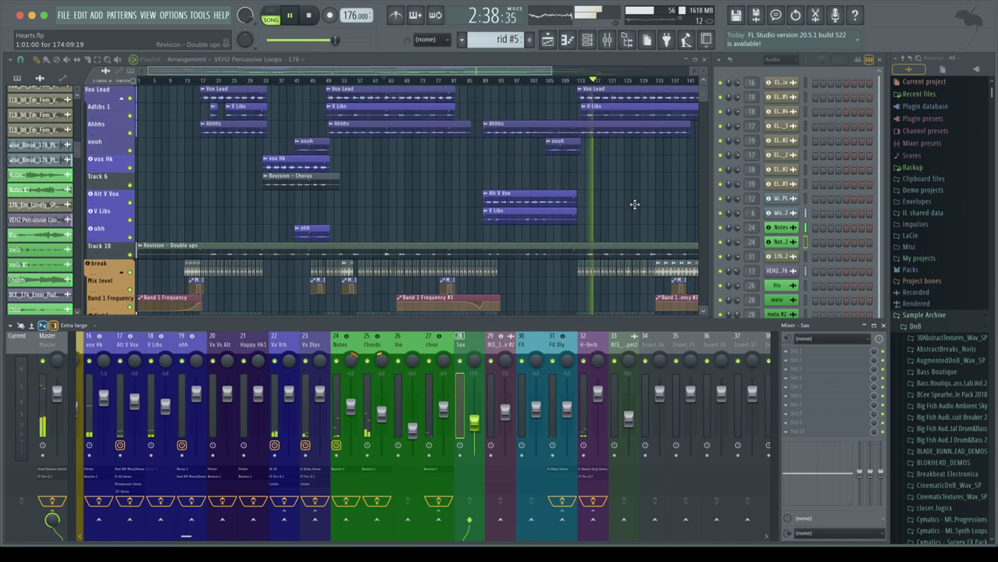
{"action": "key", "text": "space"}
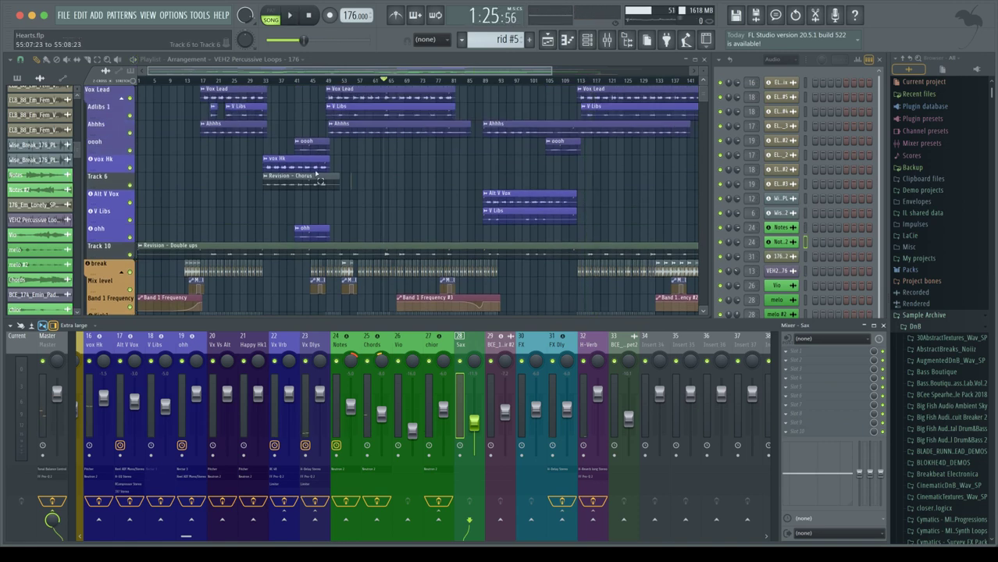
{"action": "left_click_drag", "start_coordinate": [351, 188], "coordinate": [276, 165]}
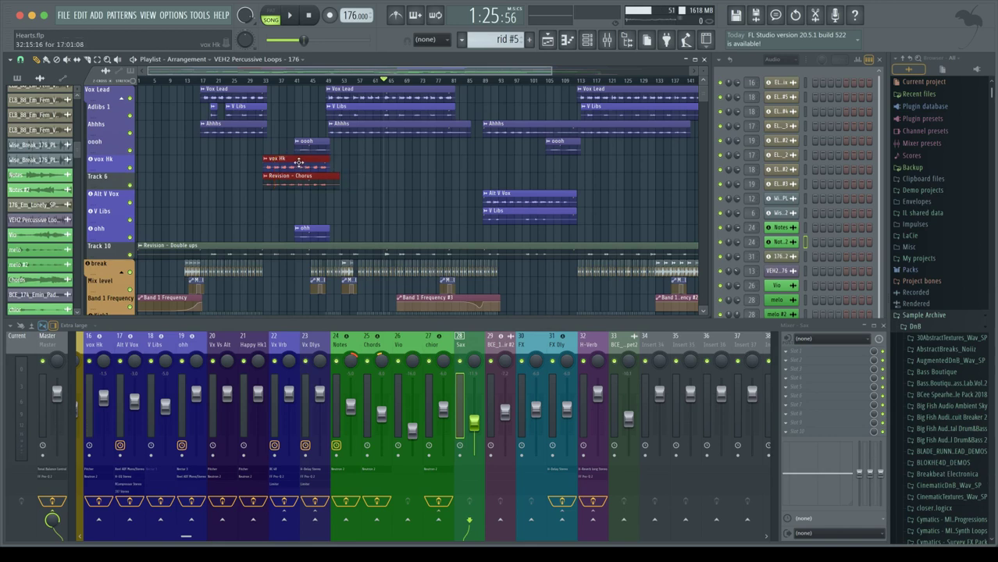
{"action": "scroll", "coordinate": [375, 172], "scroll_direction": "down", "scroll_amount": 10}
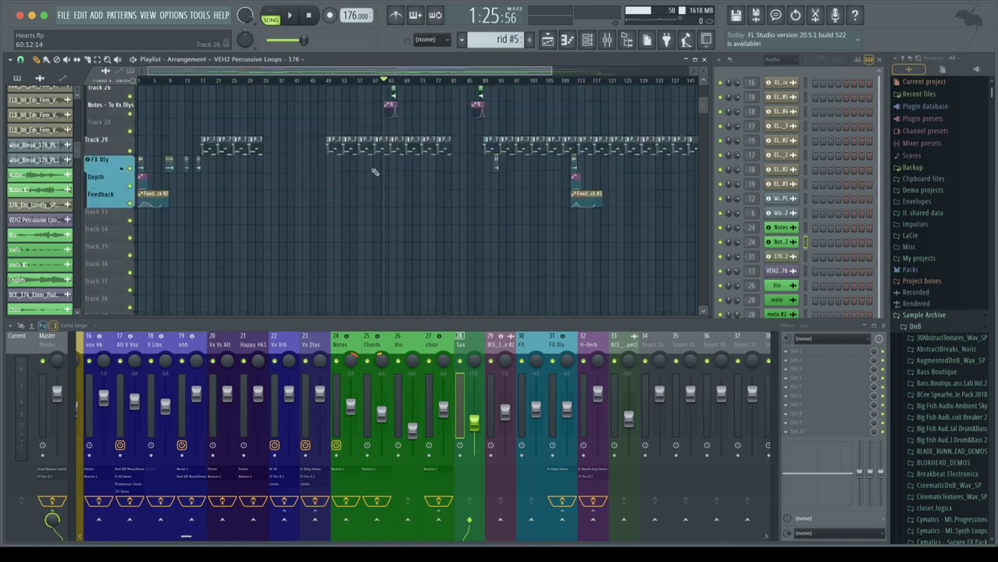
{"action": "scroll", "coordinate": [374, 172], "scroll_direction": "up", "scroll_amount": 8}
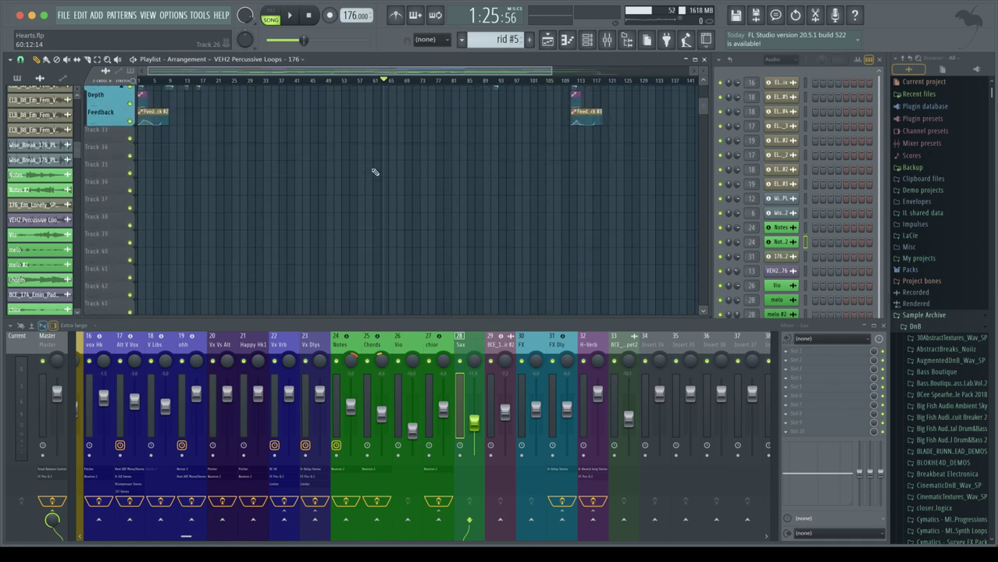
{"action": "scroll", "coordinate": [374, 170], "scroll_direction": "up", "scroll_amount": 5}
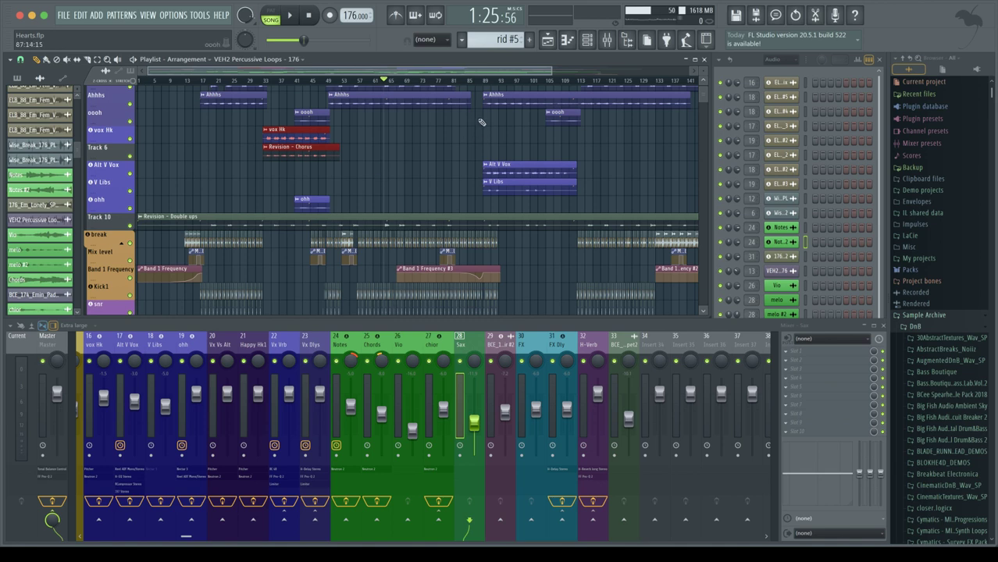
{"action": "scroll", "coordinate": [355, 131], "scroll_direction": "up", "scroll_amount": 2}
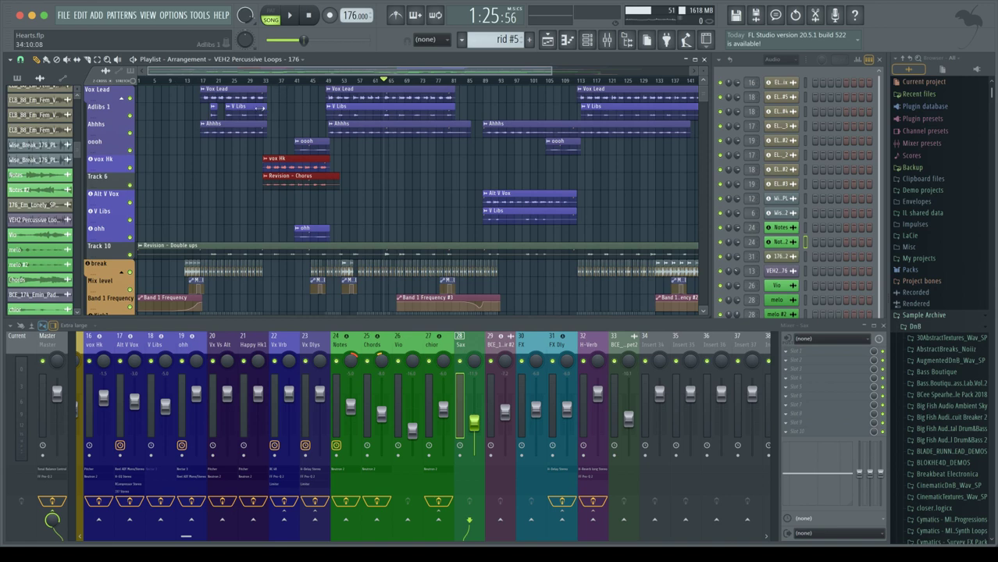
{"action": "scroll", "coordinate": [301, 175], "scroll_direction": "up", "scroll_amount": 3}
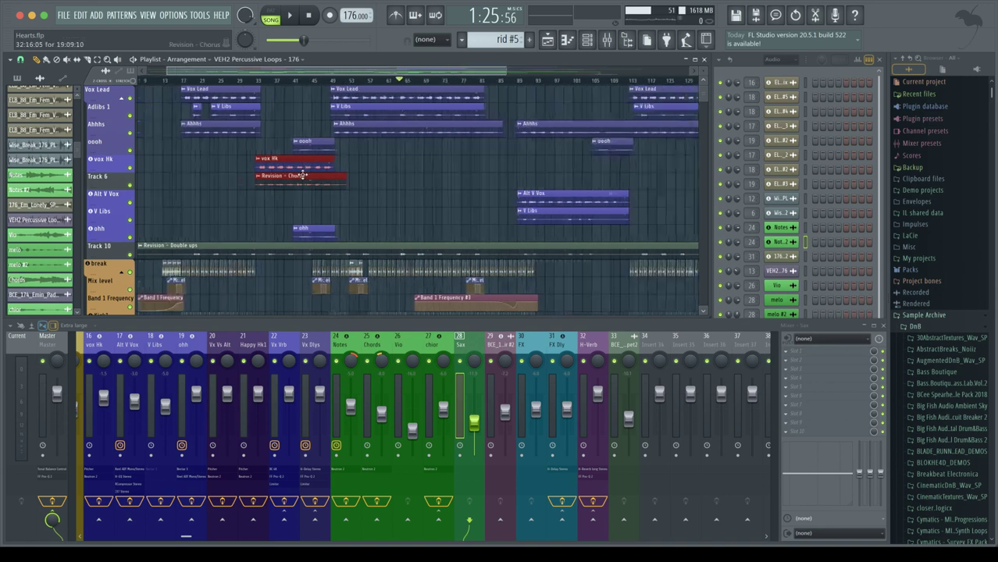
{"action": "left_click_drag", "start_coordinate": [276, 160], "coordinate": [619, 172]}
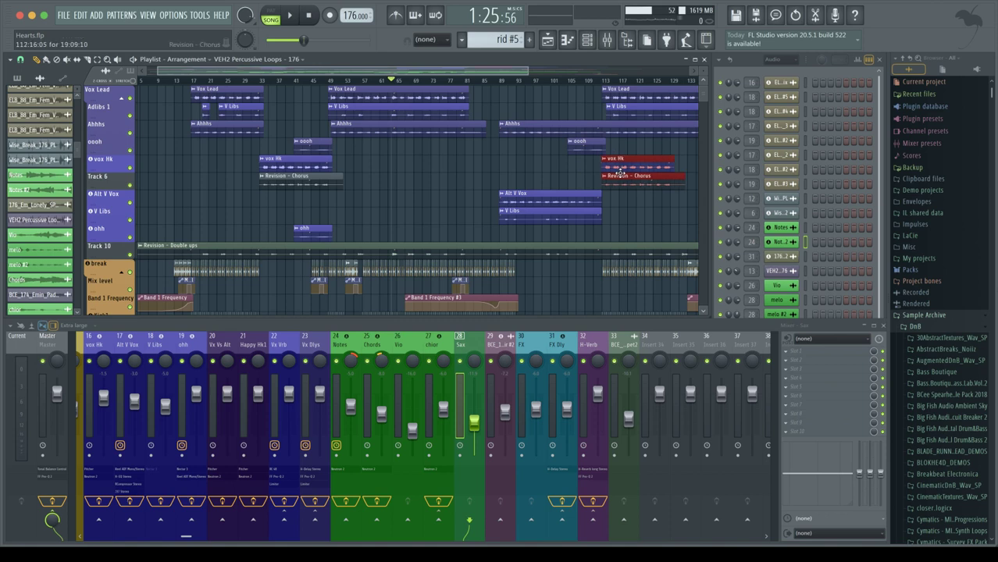
Check the copied hook clips' alignment with Vox Lead at bar 113 and listen through to about bar 129.
{"action": "scroll", "coordinate": [618, 168], "scroll_direction": "up", "scroll_amount": 8}
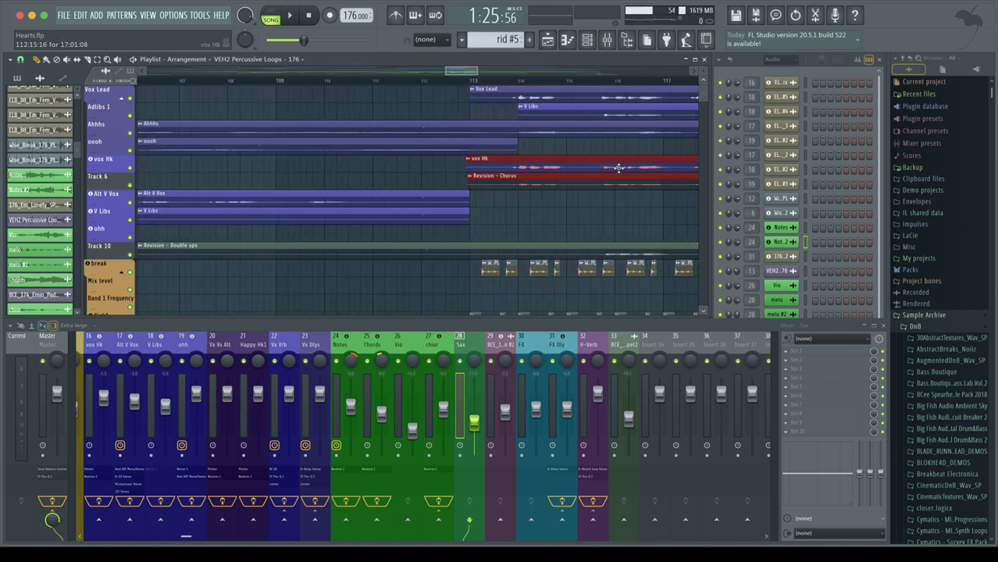
{"action": "scroll", "coordinate": [618, 169], "scroll_direction": "up", "scroll_amount": 2}
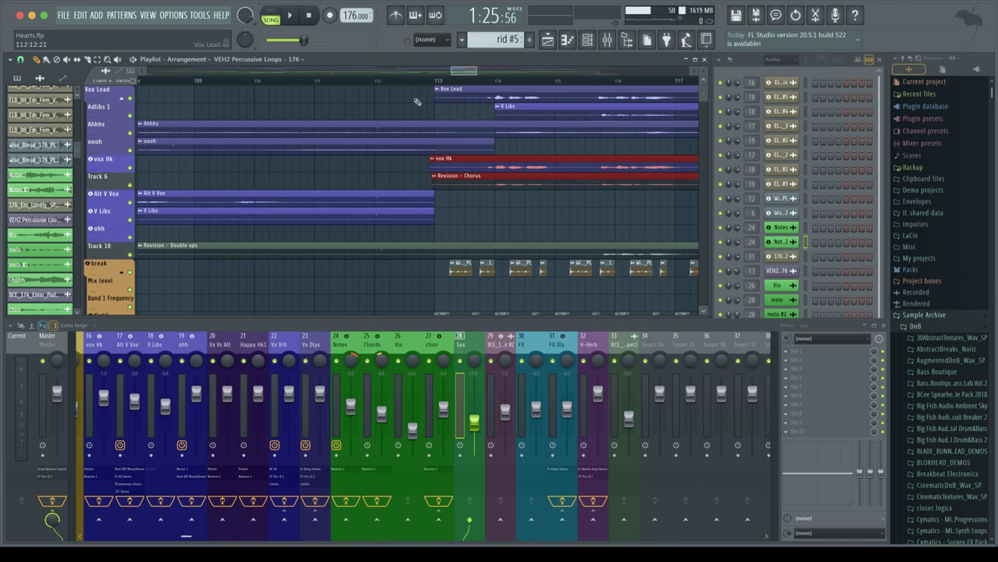
{"action": "left_click", "coordinate": [380, 82]}
{"action": "scroll", "coordinate": [491, 151], "scroll_direction": "down", "scroll_amount": 2}
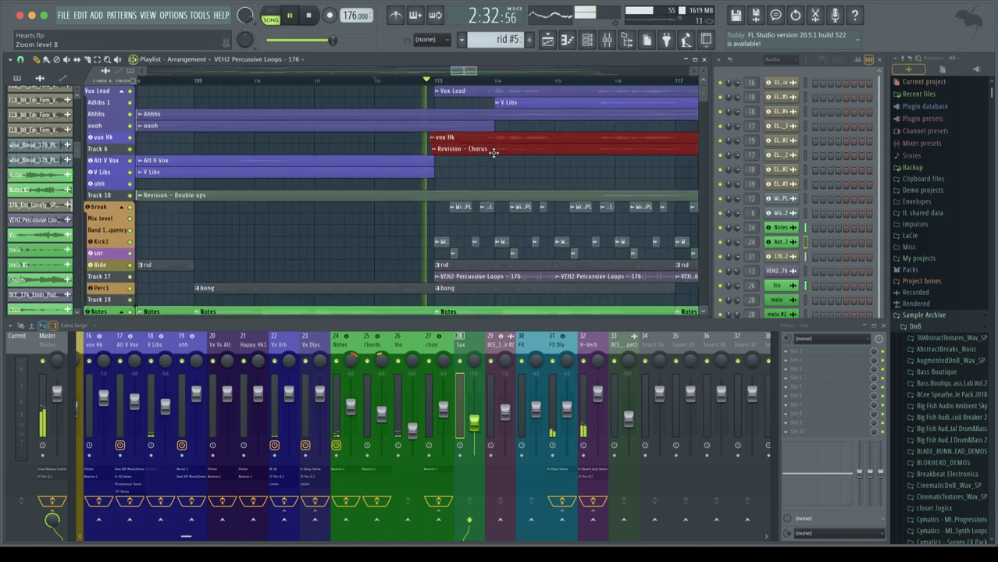
{"action": "scroll", "coordinate": [493, 153], "scroll_direction": "up", "scroll_amount": 2}
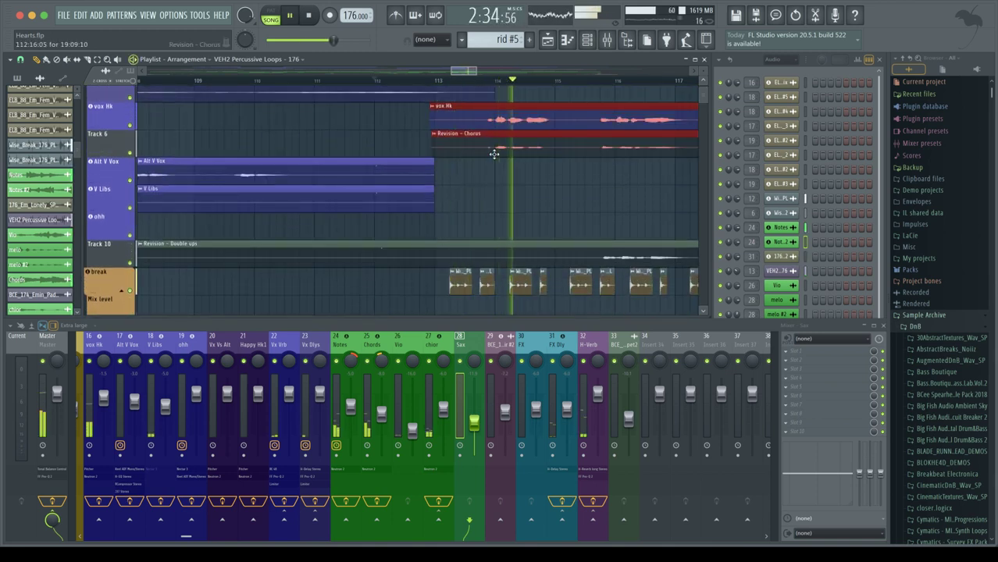
{"action": "scroll", "coordinate": [494, 153], "scroll_direction": "down", "scroll_amount": 8}
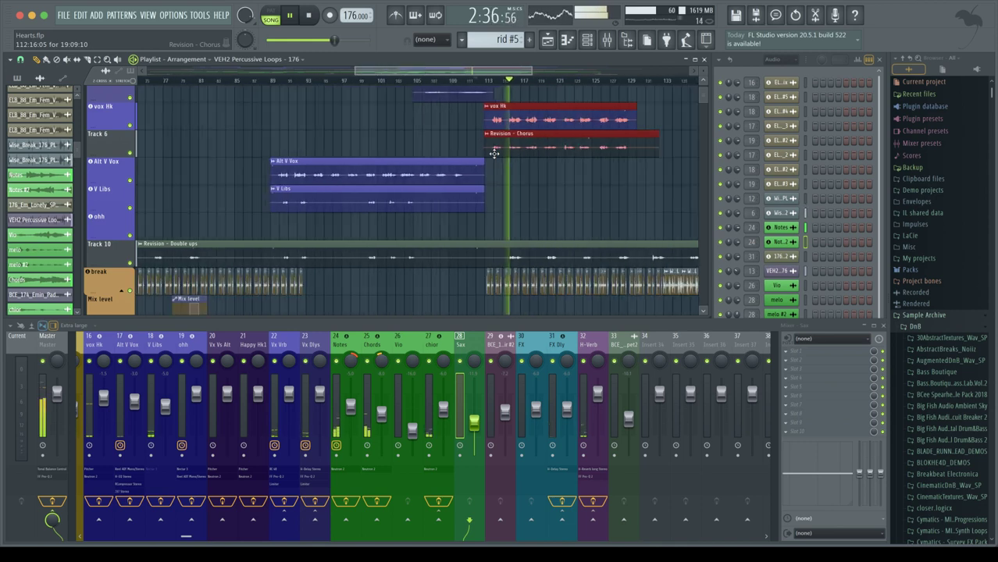
{"action": "scroll", "coordinate": [574, 167], "scroll_direction": "right", "scroll_amount": 2}
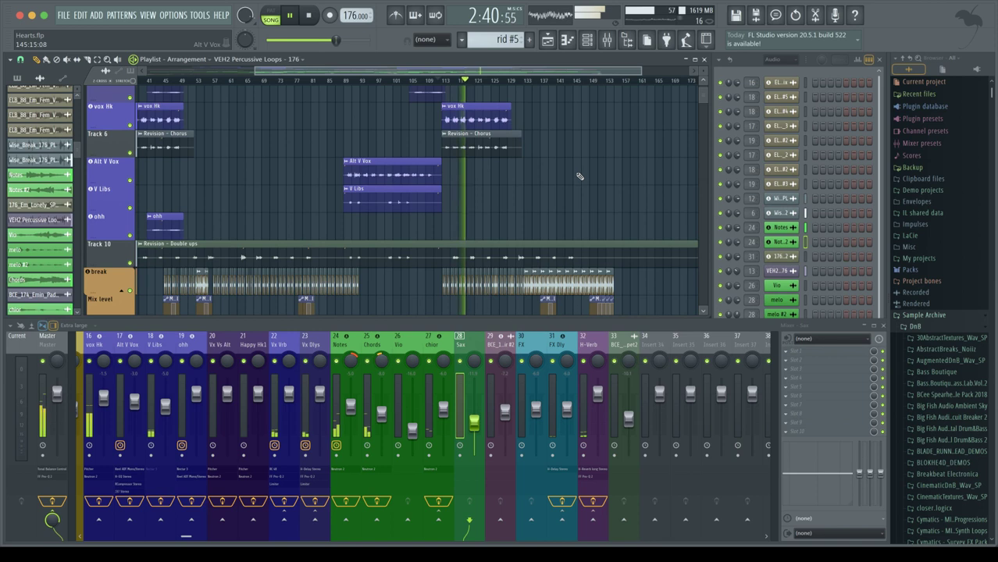
{"action": "scroll", "coordinate": [573, 178], "scroll_direction": "up", "scroll_amount": 3}
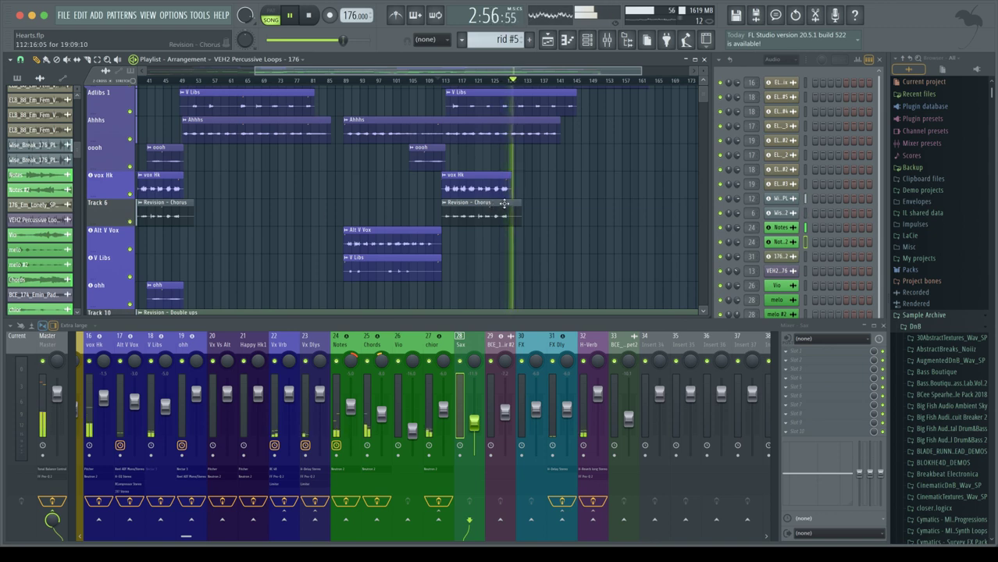
{"action": "key", "text": "space"}
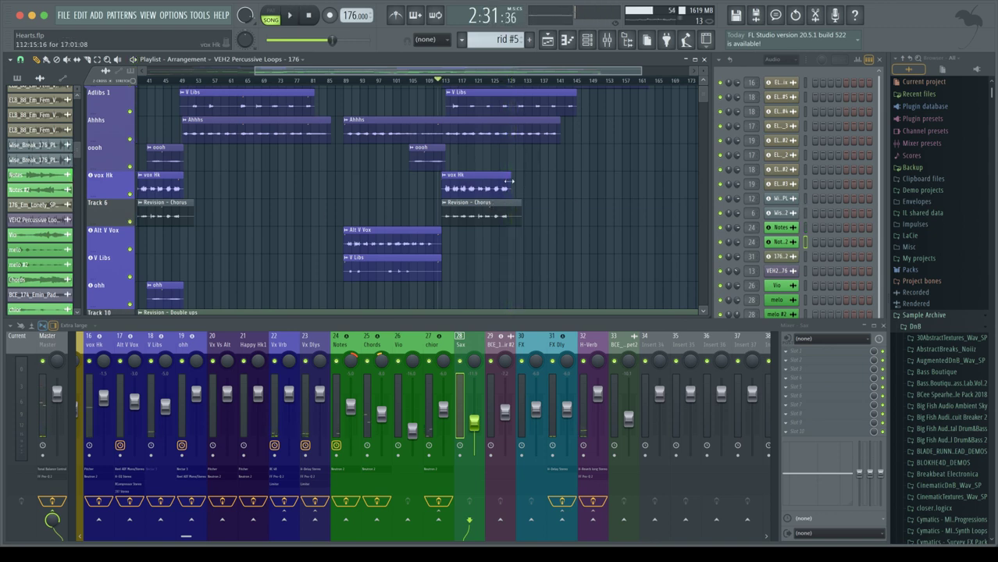
Duplicate the bar 113 vox Hk clip directly after itself, trimming its start to join on the vox Hk track around bar 129.
{"action": "left_click", "coordinate": [455, 178]}
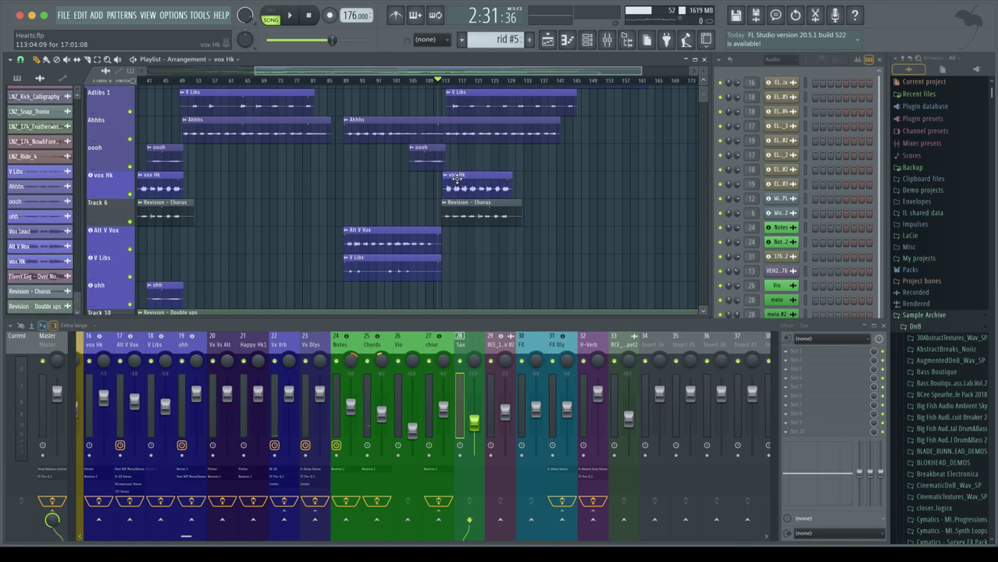
{"action": "left_click_drag", "start_coordinate": [463, 177], "coordinate": [526, 179]}
{"action": "scroll", "coordinate": [532, 166], "scroll_direction": "up", "scroll_amount": 5}
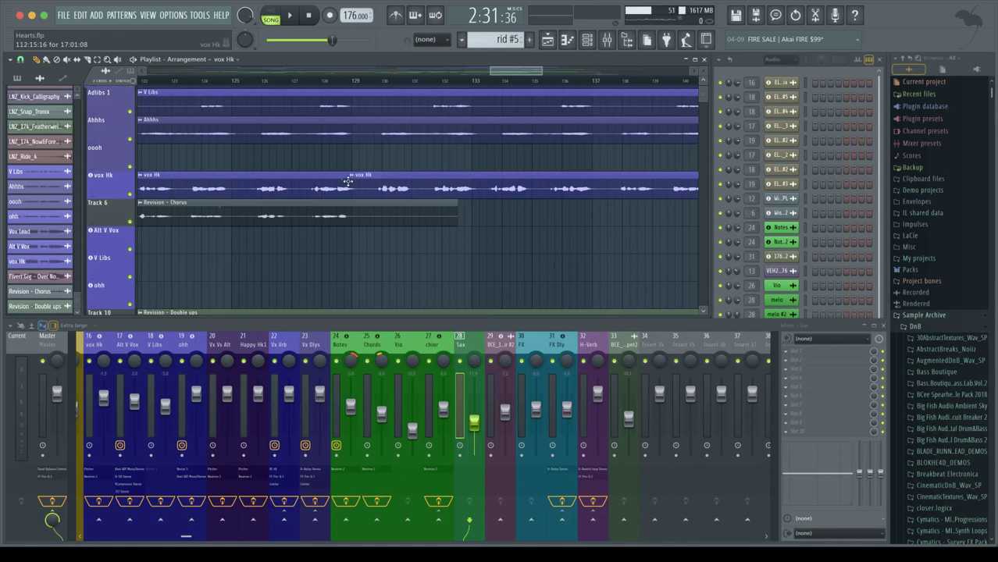
{"action": "left_click_drag", "start_coordinate": [366, 182], "coordinate": [356, 165]}
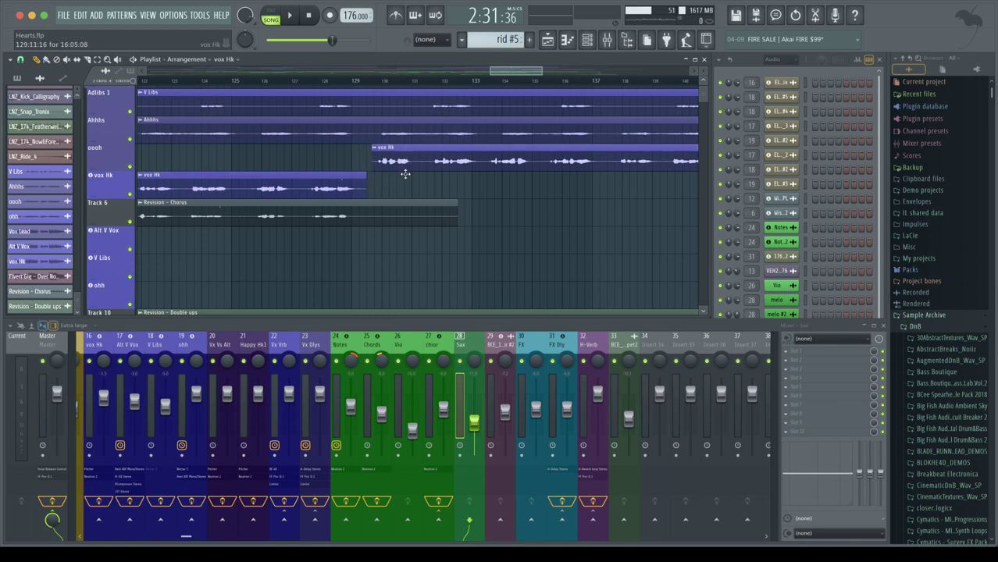
{"action": "left_click_drag", "start_coordinate": [405, 174], "coordinate": [403, 184]}
{"action": "scroll", "coordinate": [405, 165], "scroll_direction": "down", "scroll_amount": 10}
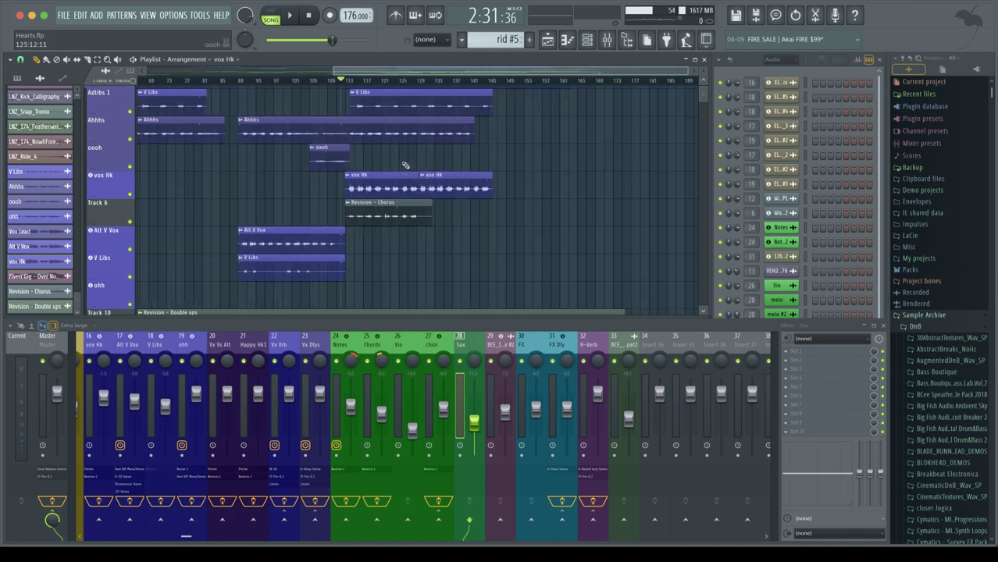
Play the extended vox Hk section from about bar 113 and save the project.
{"action": "scroll", "coordinate": [405, 165], "scroll_direction": "up", "scroll_amount": 1}
{"action": "key", "text": "space"}
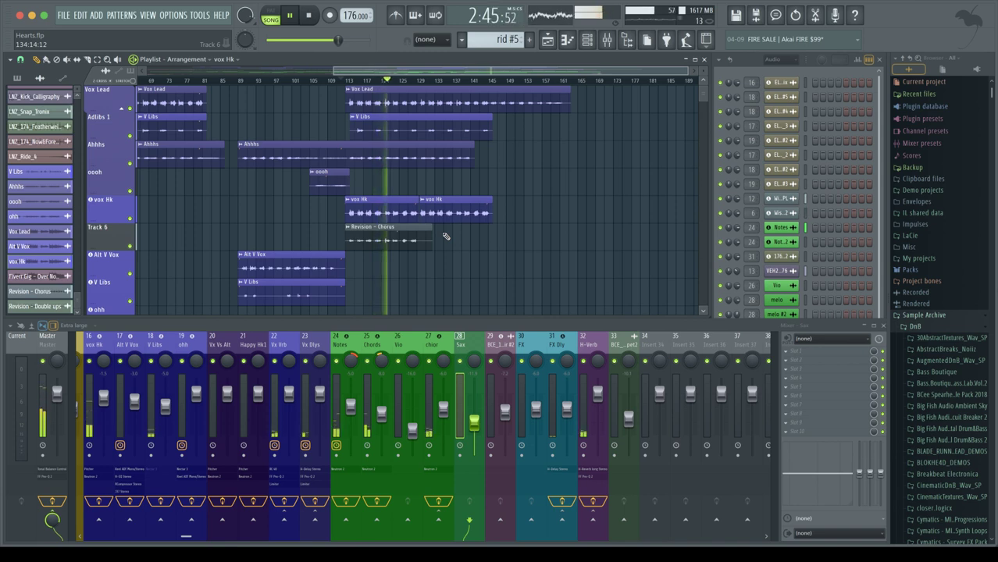
{"action": "scroll", "coordinate": [447, 236], "scroll_direction": "down", "scroll_amount": 2}
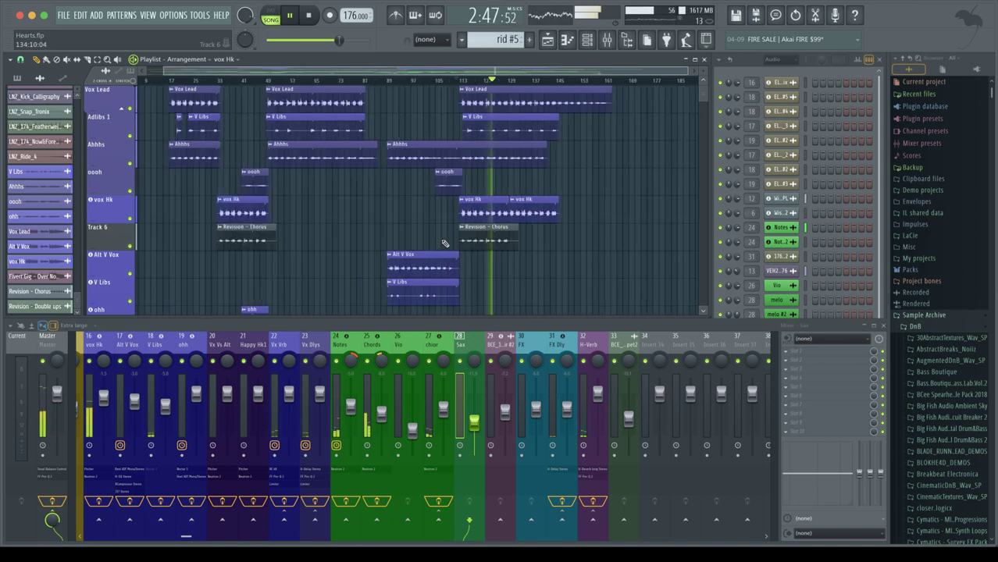
{"action": "key", "text": "ctrl+s"}
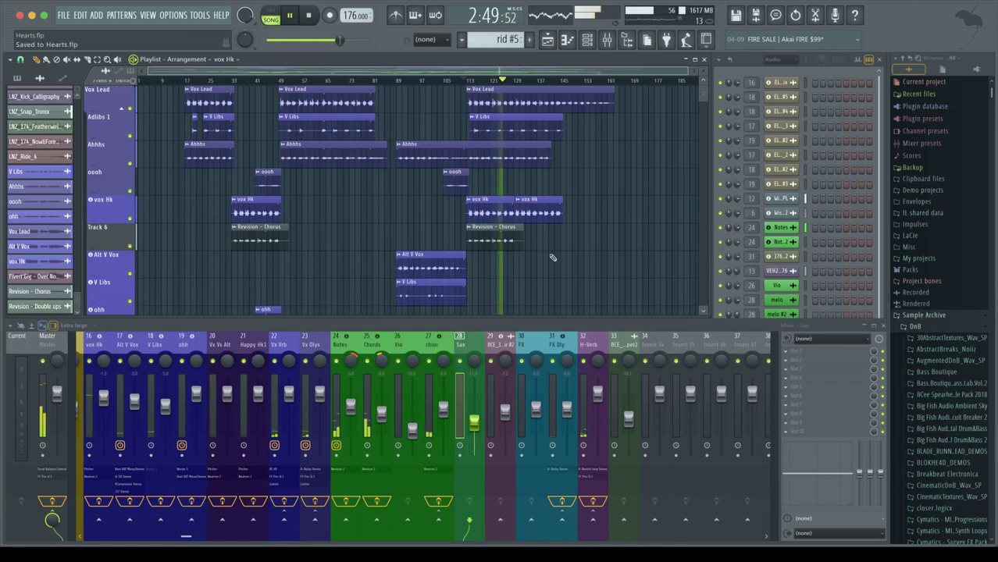
{"action": "key", "text": "space"}
Rename Track 6 as Abl + Lay and give it a dark purple colour.
{"action": "right_click", "coordinate": [102, 224]}
{"action": "left_click", "coordinate": [123, 230]}
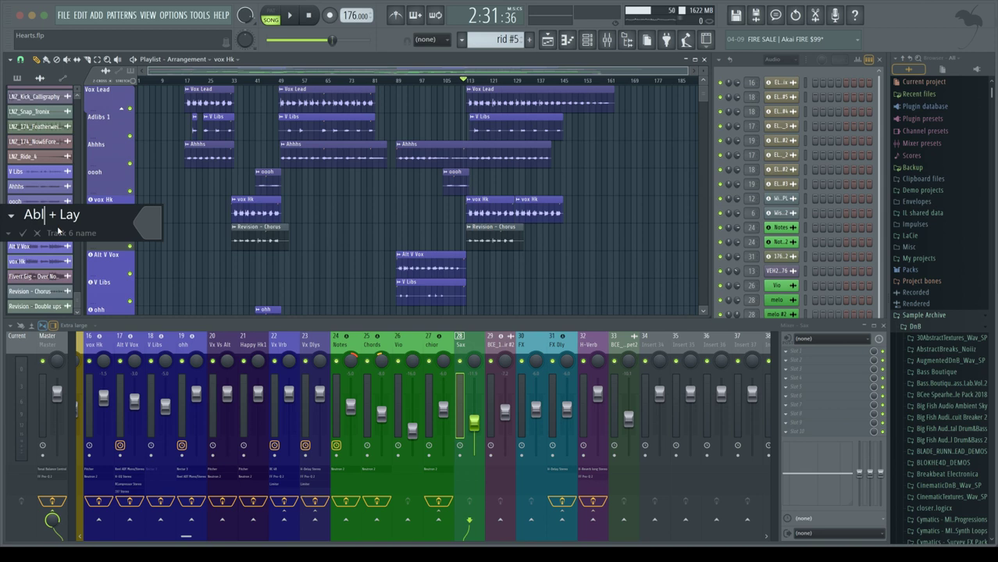
{"action": "left_click", "coordinate": [156, 228]}
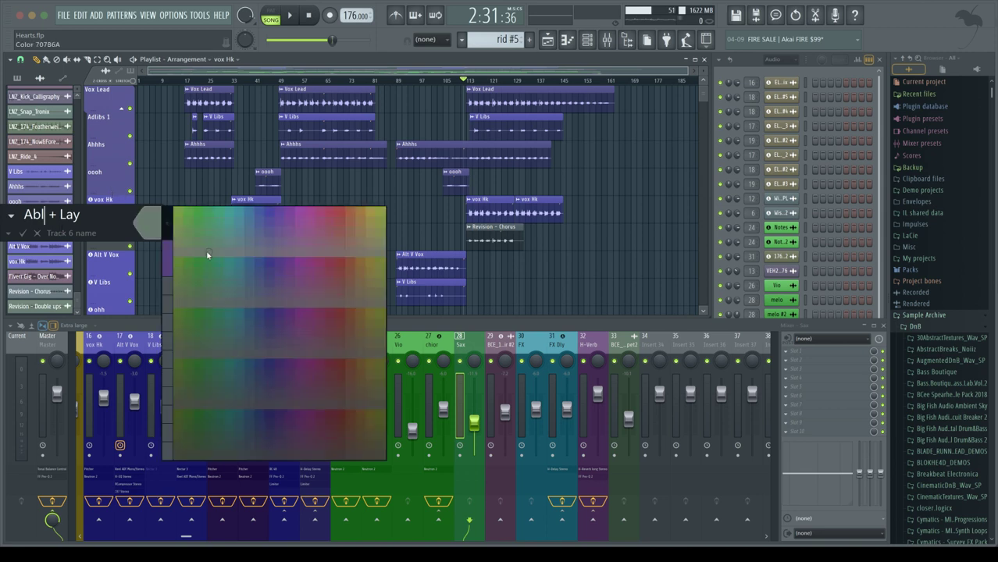
{"action": "left_click", "coordinate": [167, 255]}
{"action": "key", "text": "Return"}
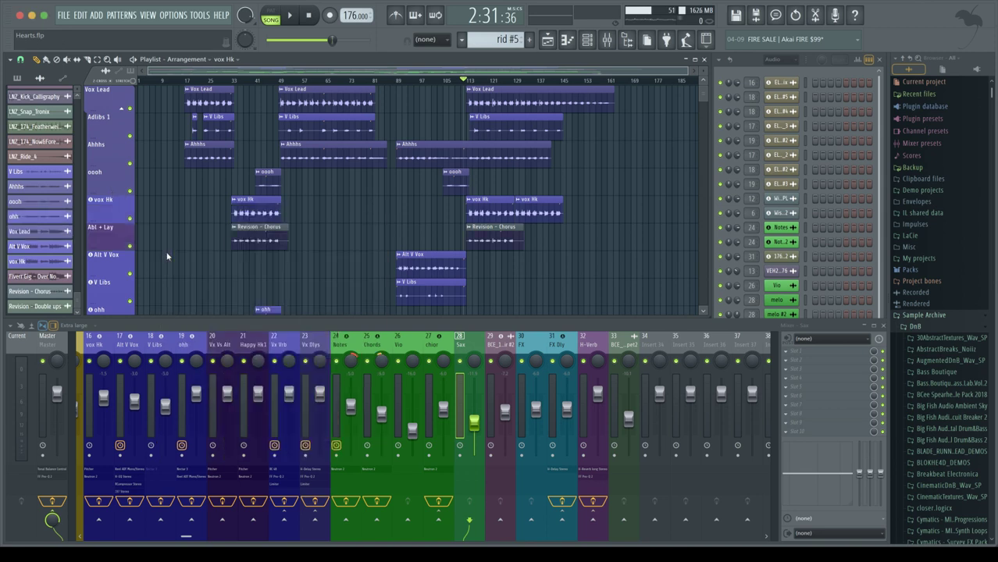
Play the final chorus, open the Revision - Chorus clip's channel settings and route it to free mixer track 34.
{"action": "key", "text": "space"}
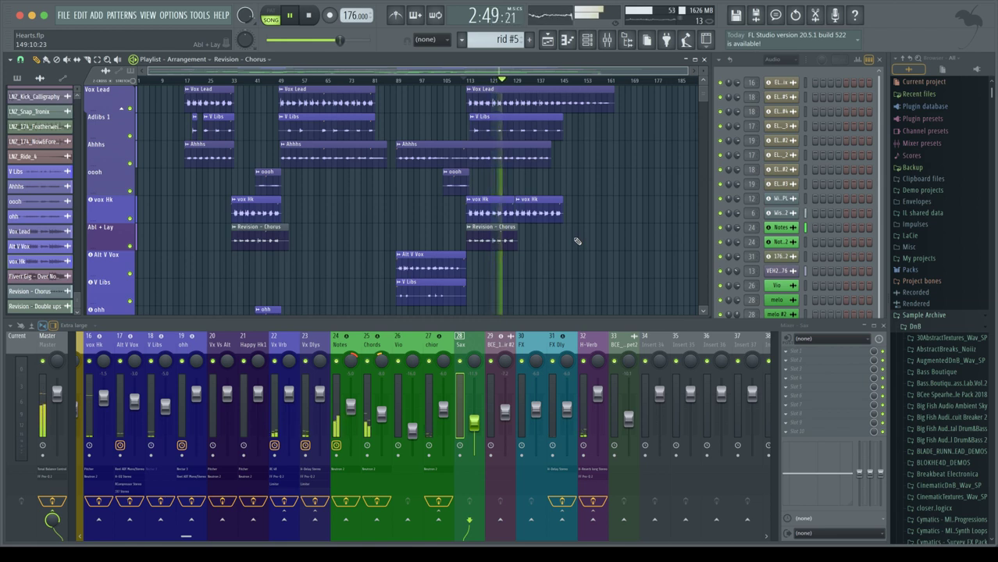
{"action": "double_click", "coordinate": [492, 236]}
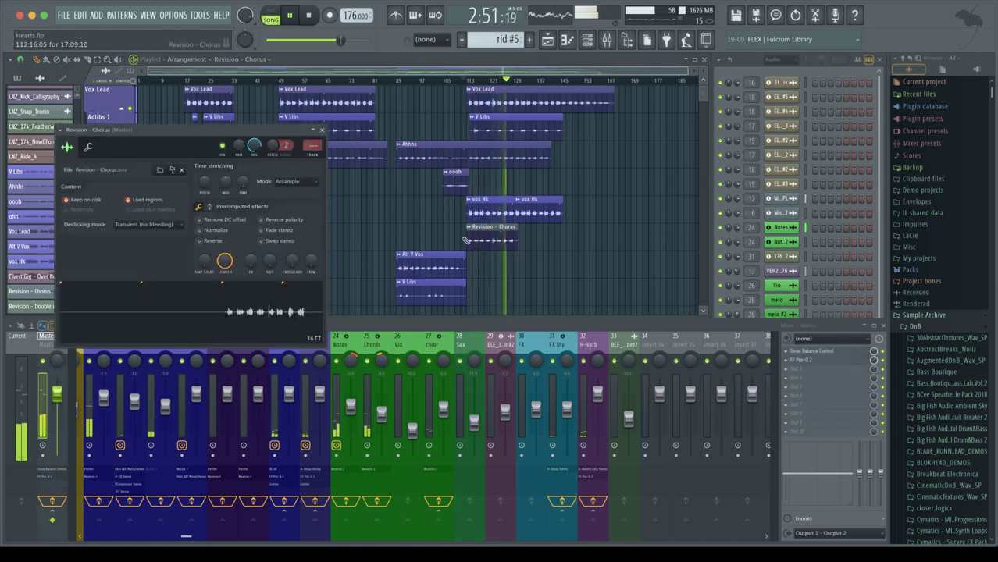
{"action": "scroll", "coordinate": [312, 148], "scroll_direction": "up", "scroll_amount": 12}
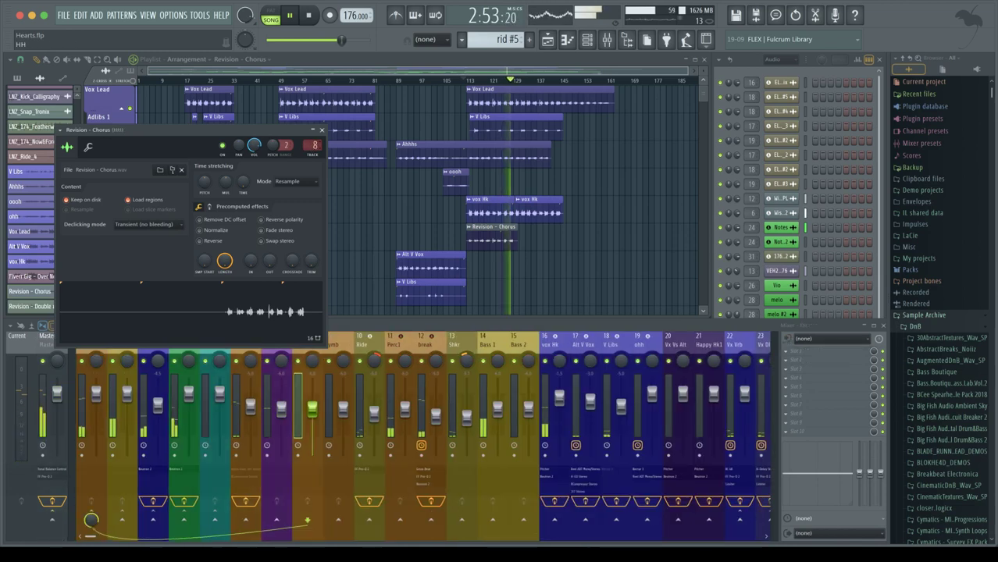
{"action": "scroll", "coordinate": [313, 145], "scroll_direction": "up", "scroll_amount": 20}
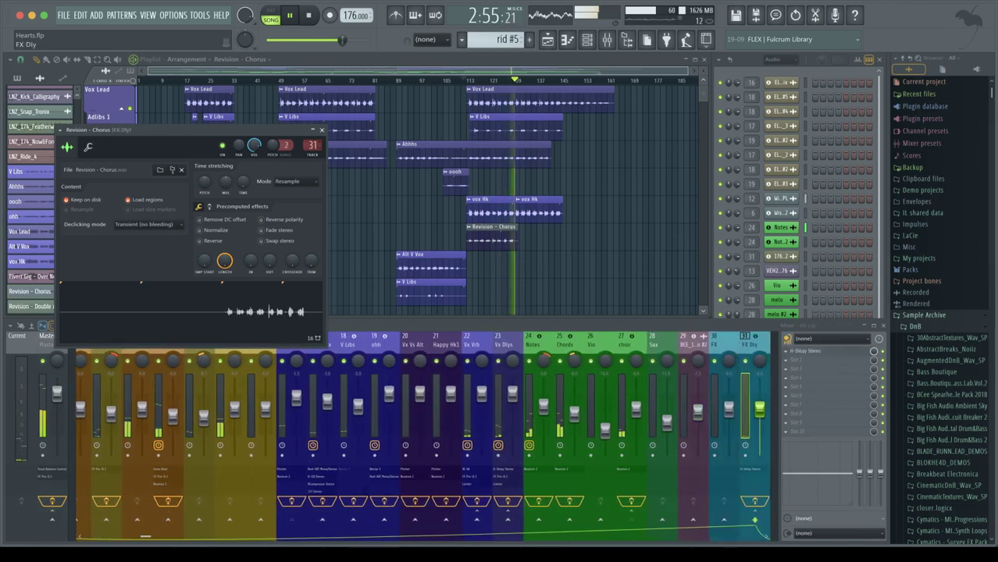
{"action": "scroll", "coordinate": [312, 145], "scroll_direction": "down", "scroll_amount": 3}
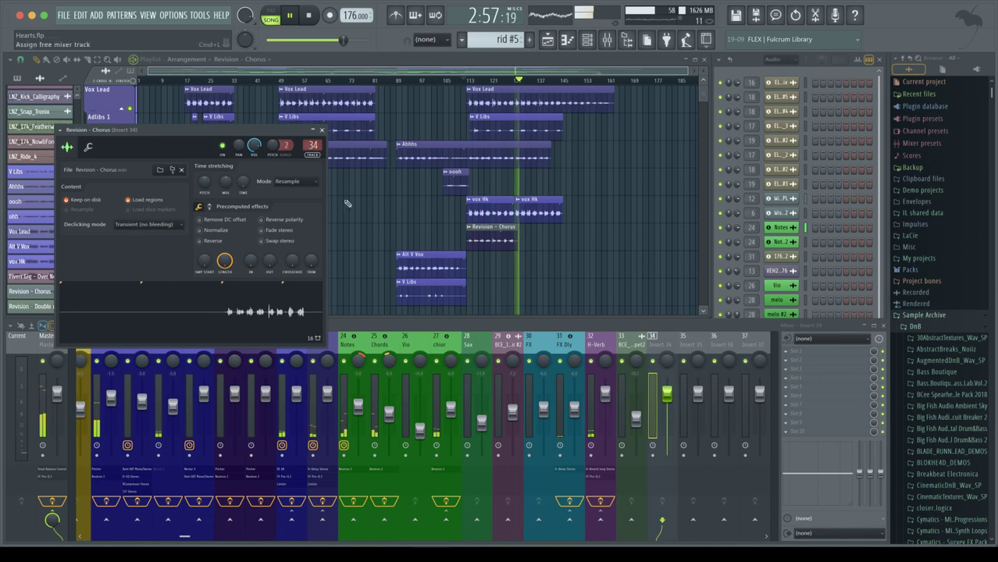
Name mixer insert 34 "ad + Lay" and give it a dark purple colour.
{"action": "left_click", "coordinate": [652, 409]}
{"action": "key", "text": "F2"}
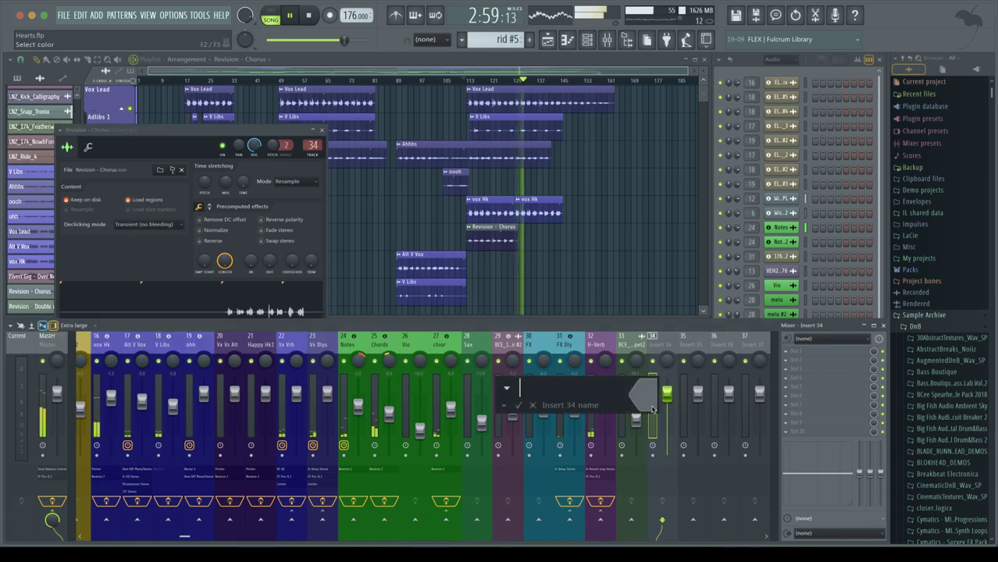
{"action": "type", "text": "ad"}
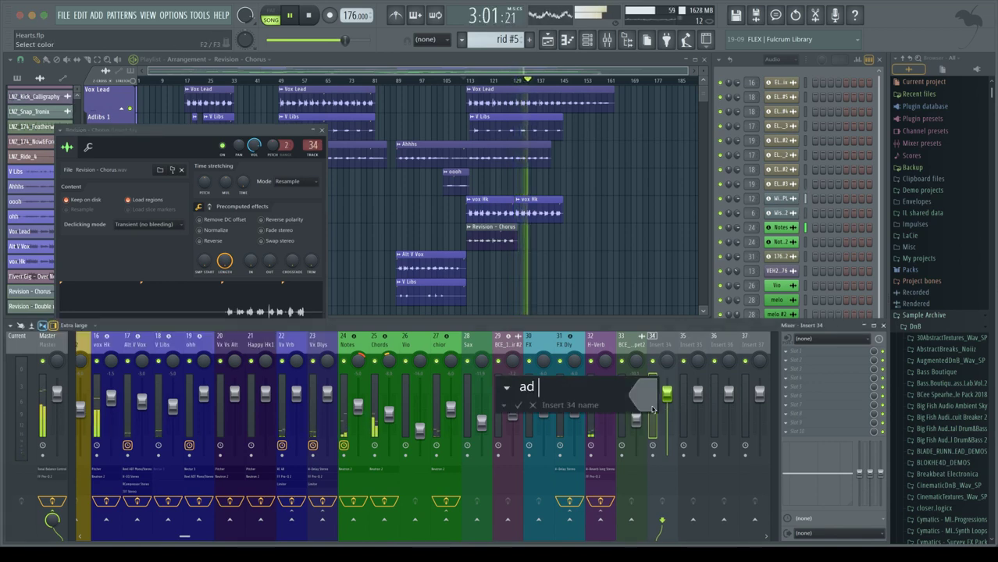
{"action": "type", "text": " + Lay"}
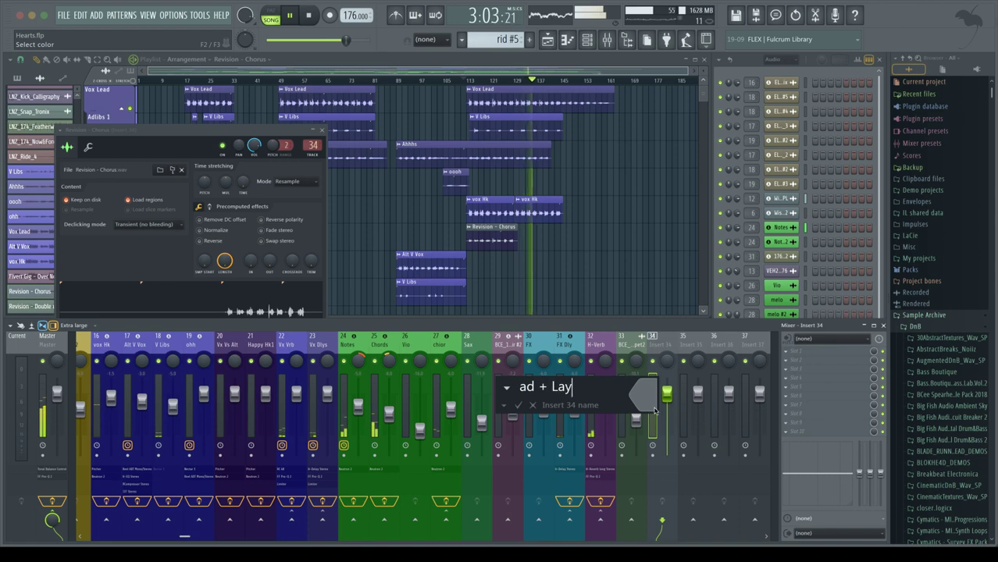
{"action": "left_click", "coordinate": [652, 409]}
{"action": "left_click", "coordinate": [666, 358]}
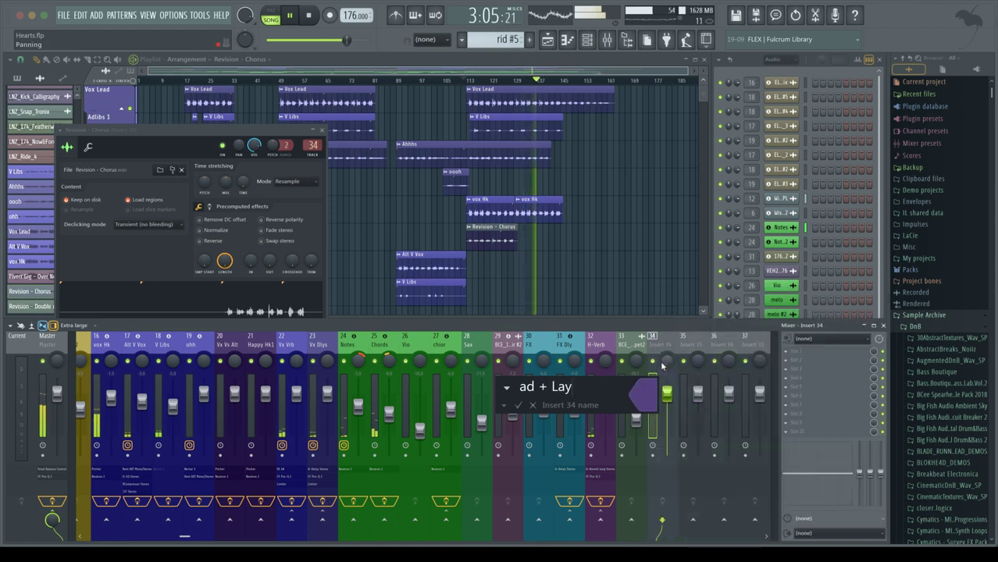
{"action": "key", "text": "Return"}
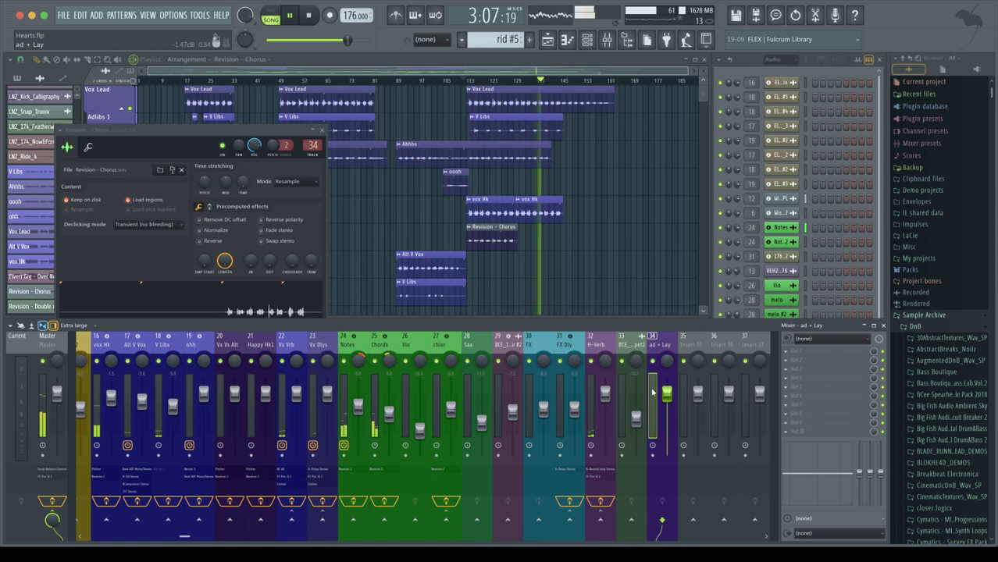
Move the ad + Lay mixer track to position 22 beside Happy Hk1 and route it to the Vocals bus.
{"action": "left_click_drag", "start_coordinate": [658, 373], "coordinate": [287, 391]}
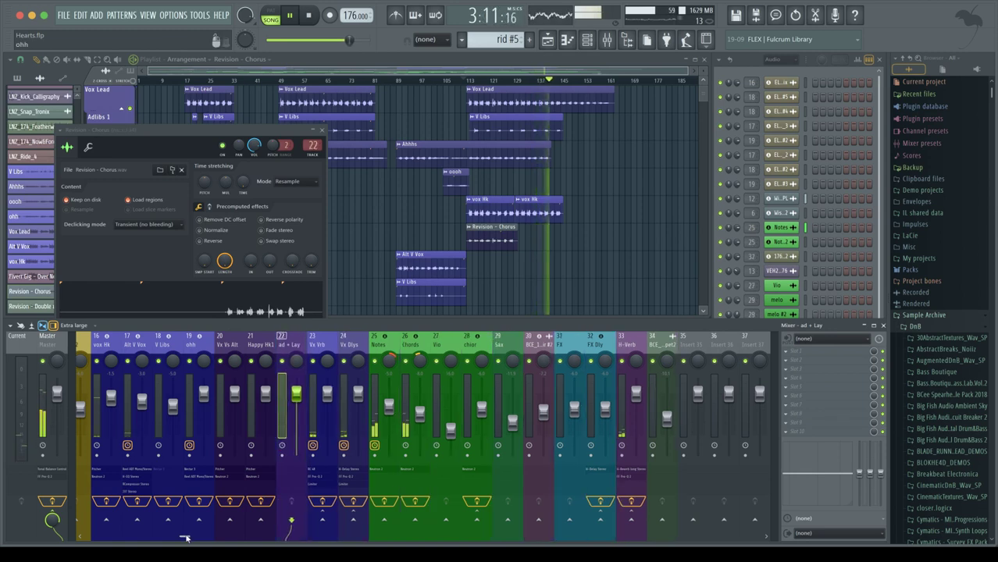
{"action": "left_click_drag", "start_coordinate": [185, 537], "coordinate": [71, 539]}
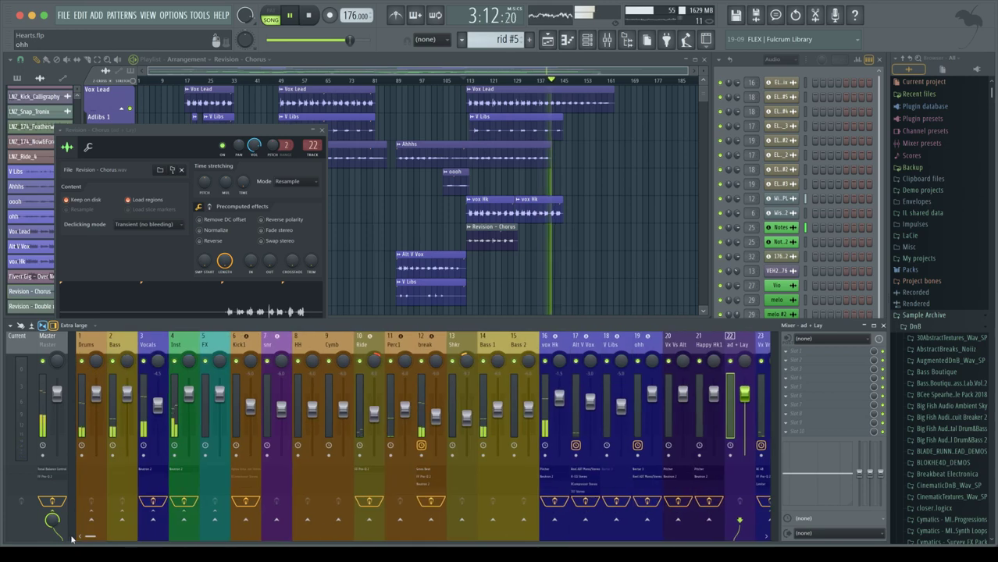
{"action": "left_click", "coordinate": [157, 519]}
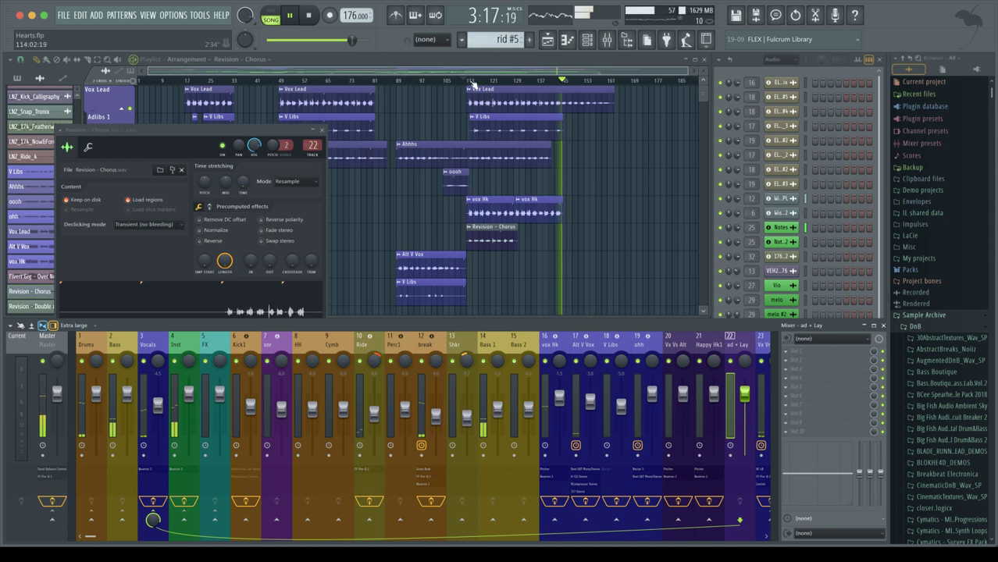
Select the final chorus from bar 113 to about bar 132 and solo the ad + Lay mixer track for playback.
{"action": "left_click_drag", "start_coordinate": [470, 82], "coordinate": [526, 86]}
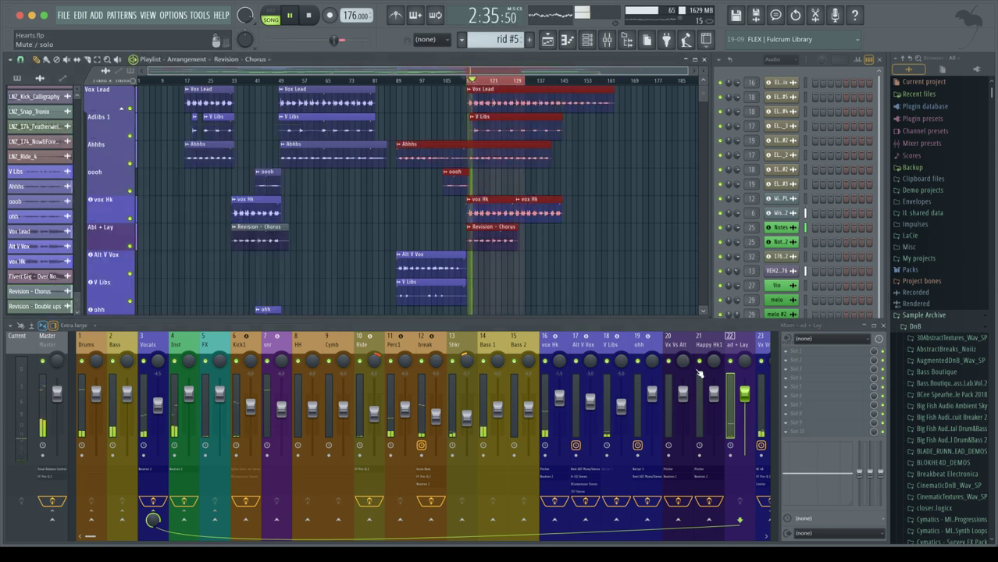
{"action": "right_click", "coordinate": [730, 361]}
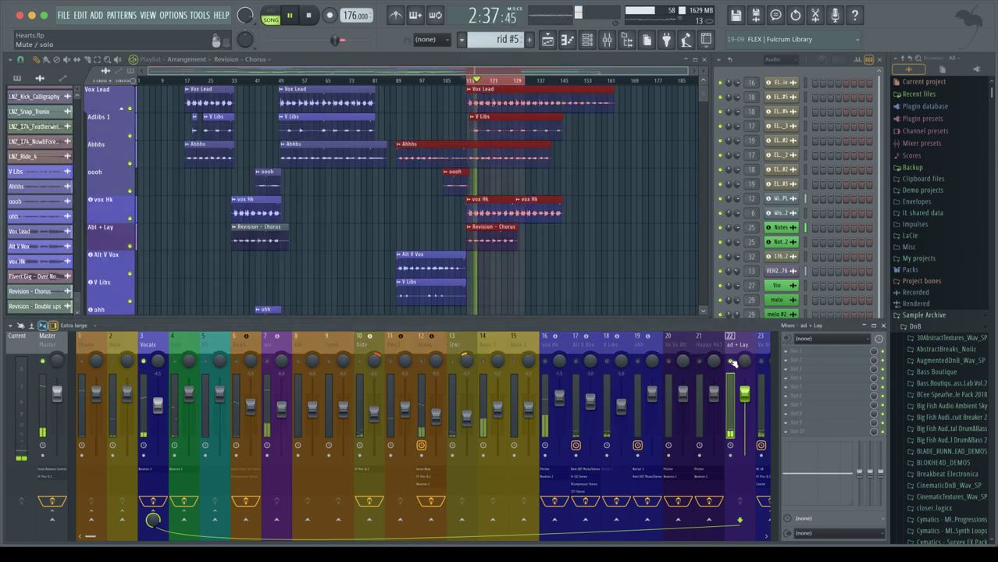
{"action": "left_click_drag", "start_coordinate": [714, 396], "coordinate": [713, 380]}
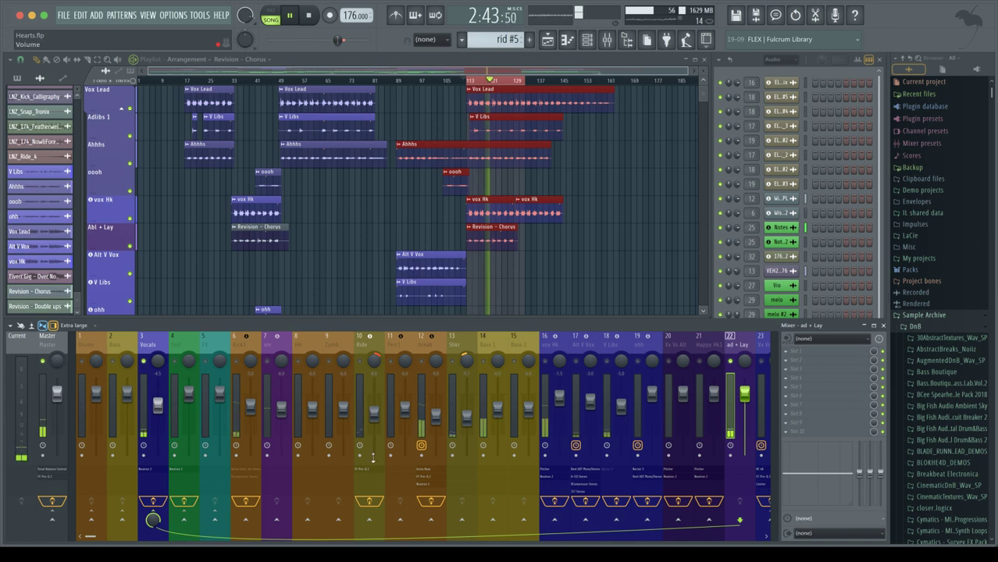
Copy the Pitcher effect with its settings from the vox Hk mixer track to the first effect slot of ad + Lay.
{"action": "left_click_drag", "start_coordinate": [91, 538], "coordinate": [180, 538]}
{"action": "left_click", "coordinate": [121, 390]}
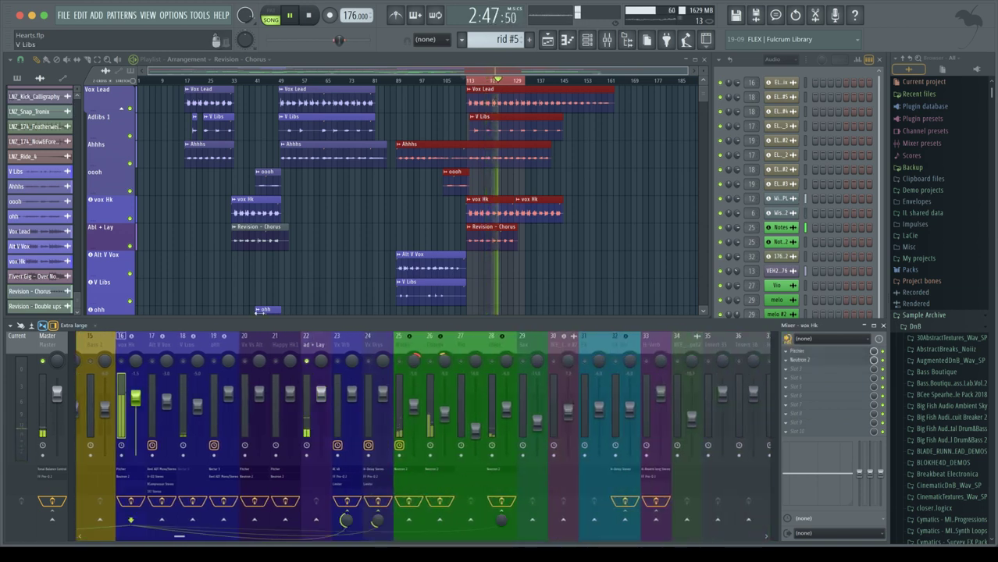
{"action": "right_click", "coordinate": [786, 355]}
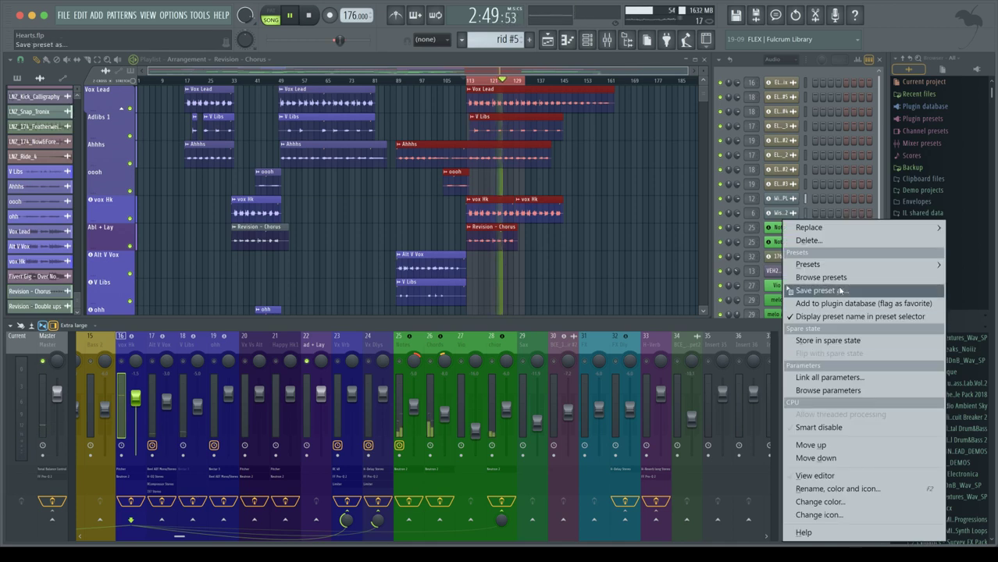
{"action": "left_click", "coordinate": [819, 277]}
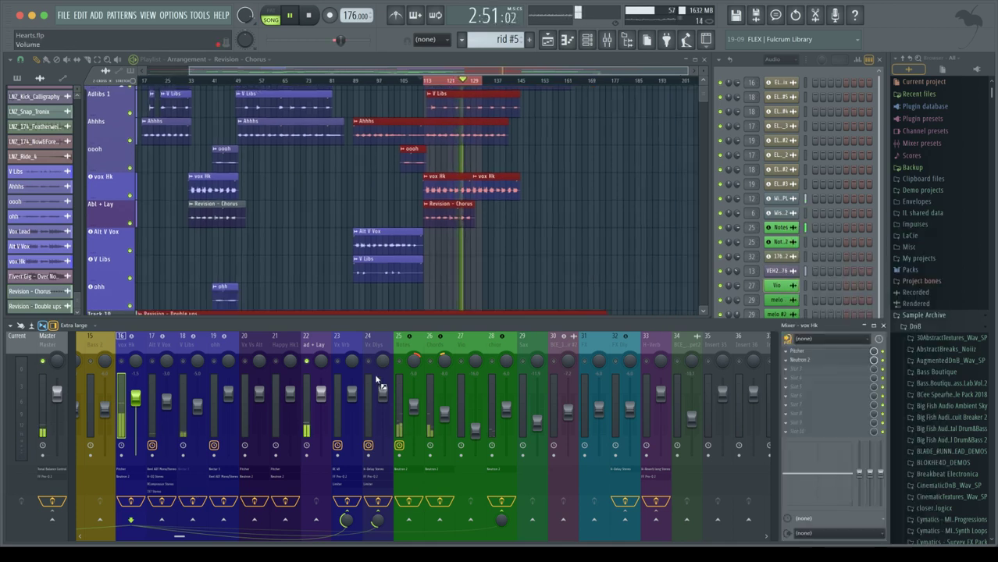
{"action": "left_click", "coordinate": [307, 392]}
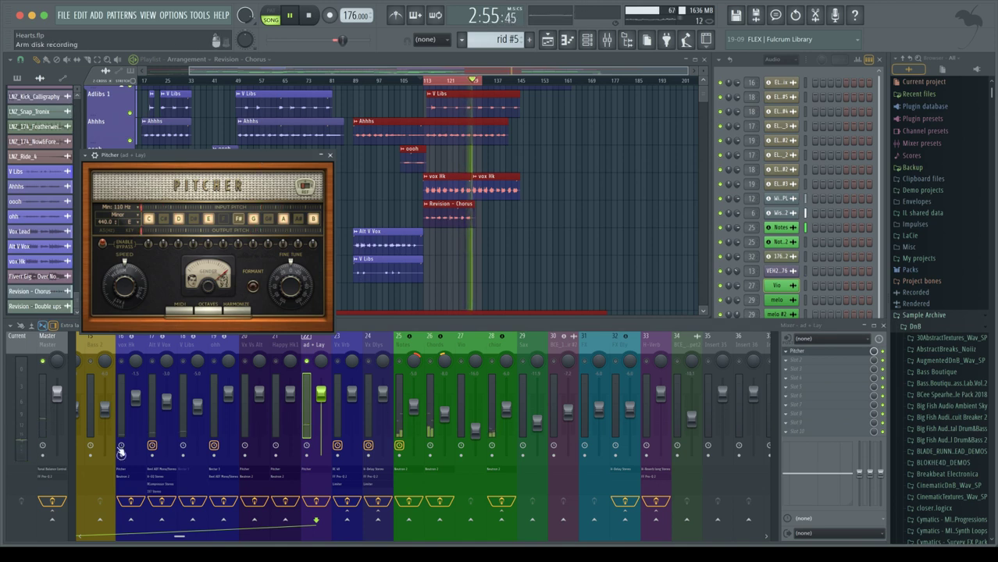
Audition vox Hk and Alt V Vox alongside the soloed ad + Lay, then mute all three mixer tracks.
{"action": "left_click", "coordinate": [122, 361]}
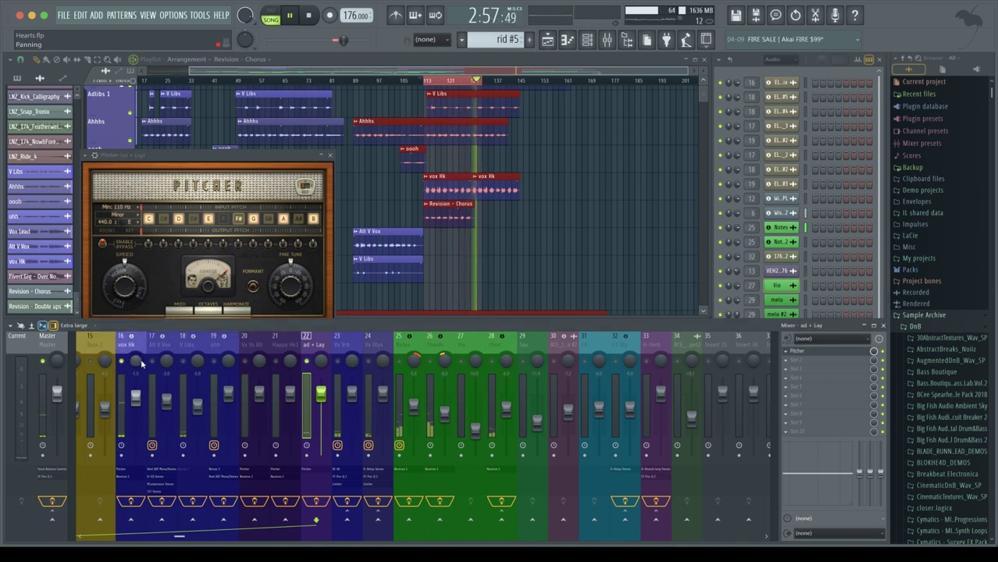
{"action": "left_click", "coordinate": [152, 360]}
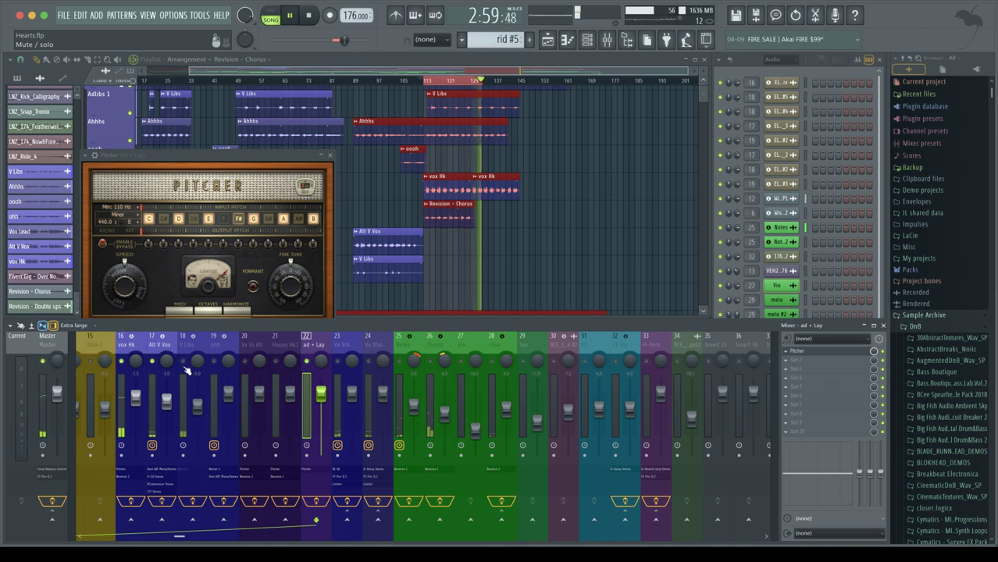
{"action": "key", "text": "space"}
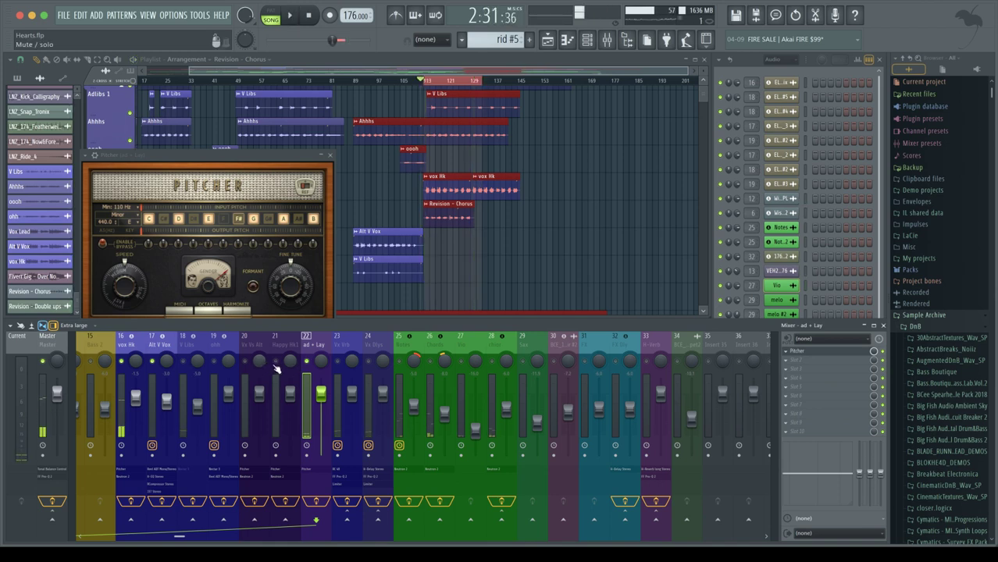
{"action": "left_click", "coordinate": [153, 361]}
{"action": "left_click", "coordinate": [121, 362]}
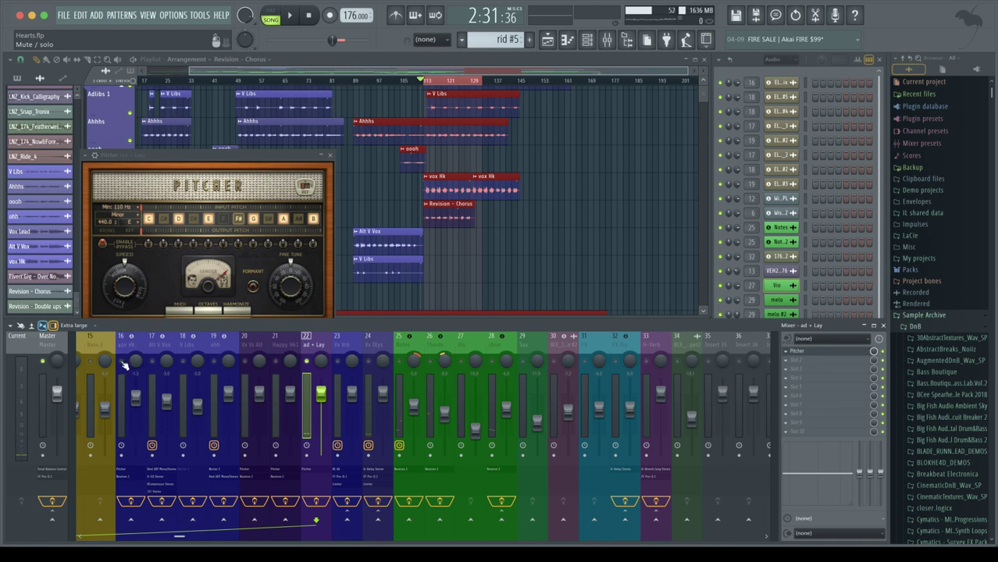
{"action": "left_click", "coordinate": [309, 363]}
{"action": "key", "text": "space"}
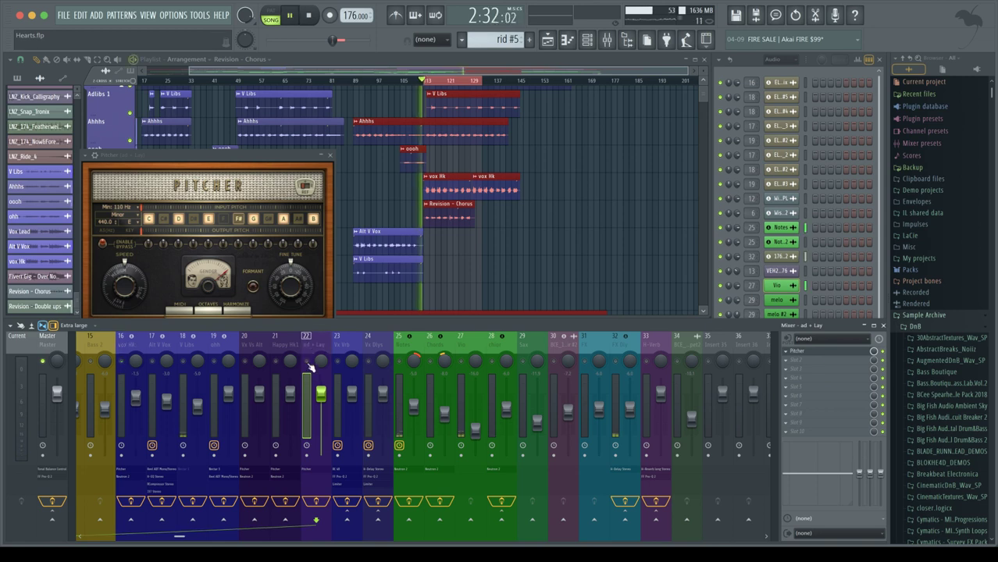
{"action": "key", "text": "space"}
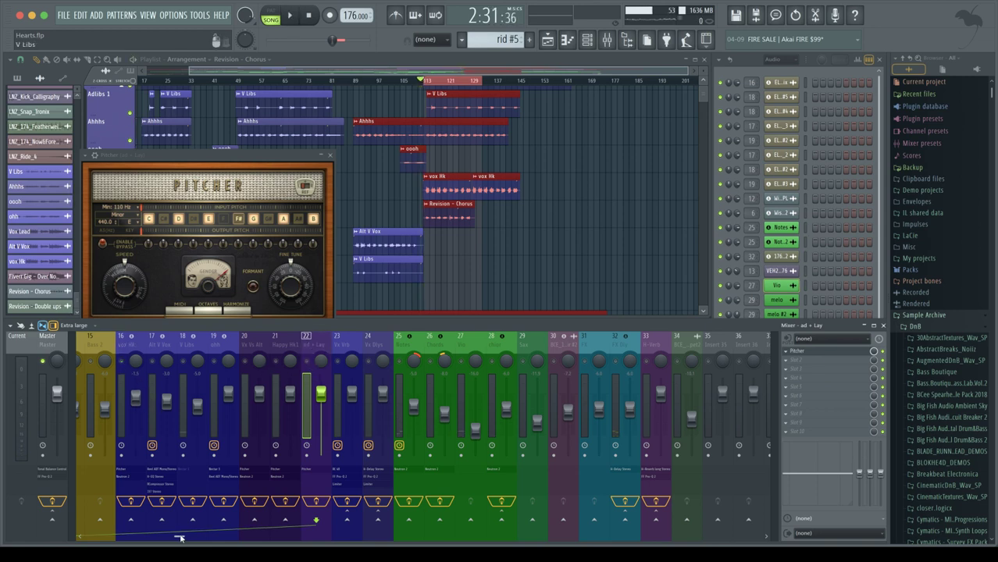
Solo the Vocals bus together with its vocal tracks, play the selected chorus and close the Pitcher window.
{"action": "left_click_drag", "start_coordinate": [180, 539], "coordinate": [90, 538]}
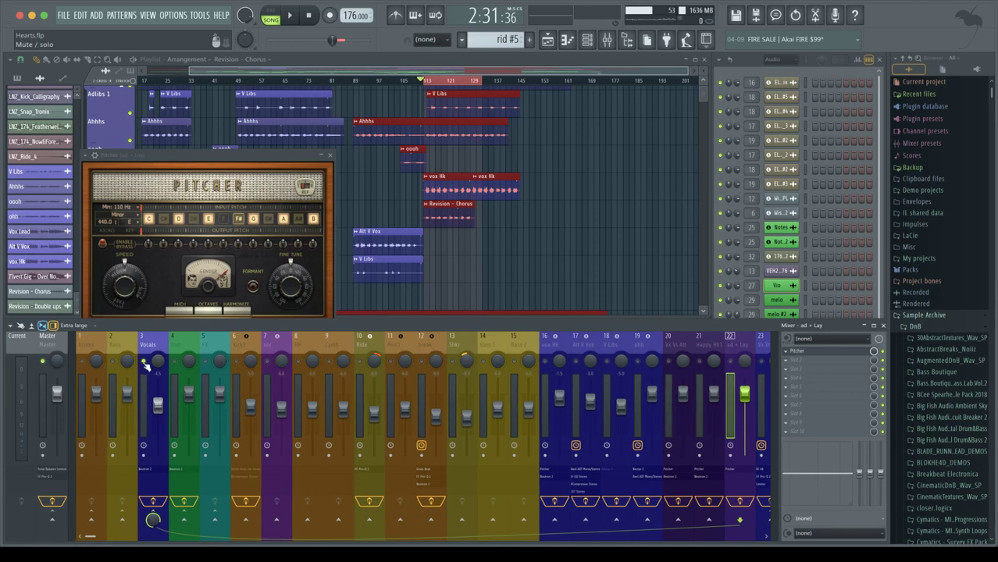
{"action": "right_click", "coordinate": [145, 363]}
{"action": "key", "text": "space"}
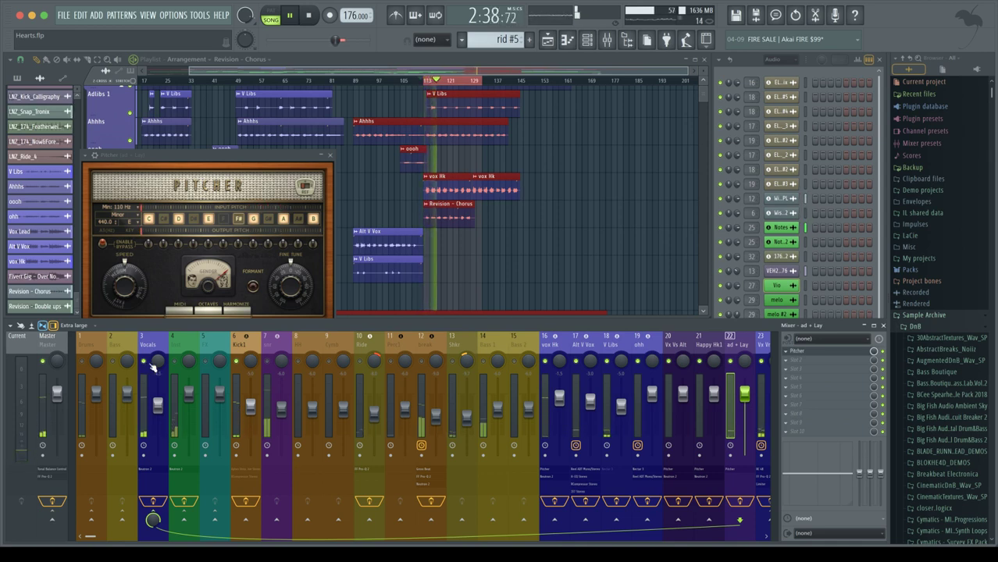
{"action": "left_click", "coordinate": [329, 154]}
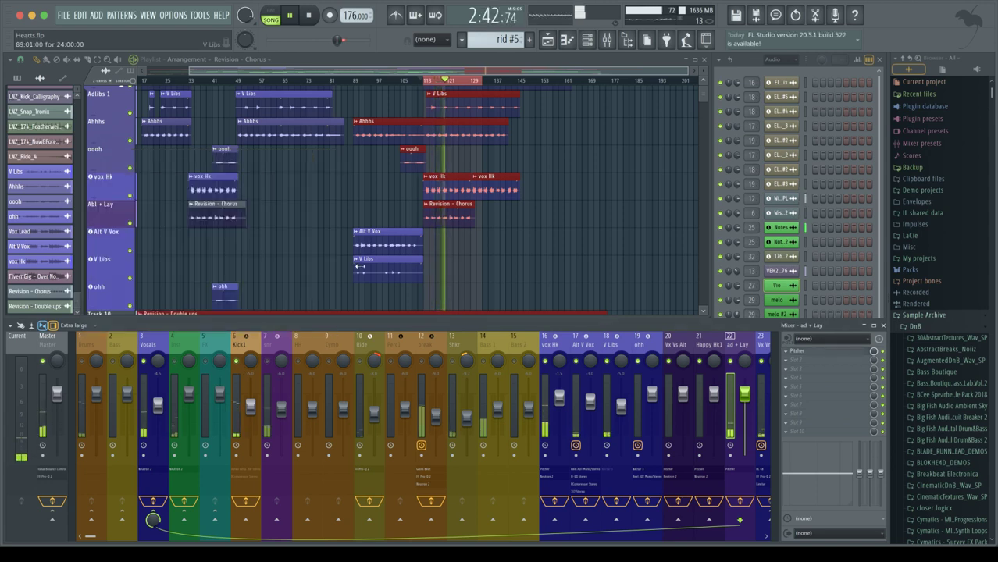
{"action": "key", "text": "space"}
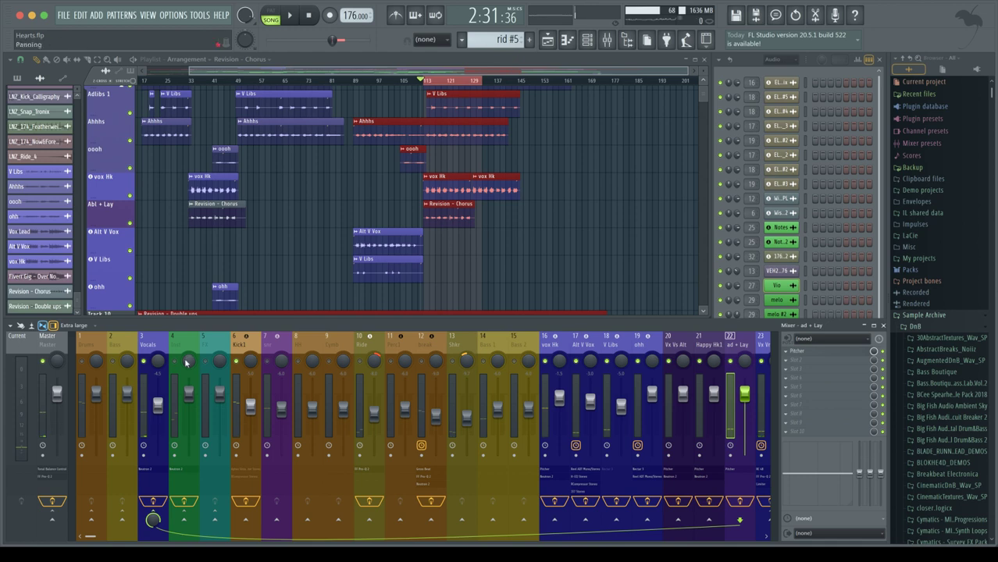
Play the selected chorus with the full mix, then stop, clear the time selection and set the playhead to bar 121.
{"action": "key", "text": "space"}
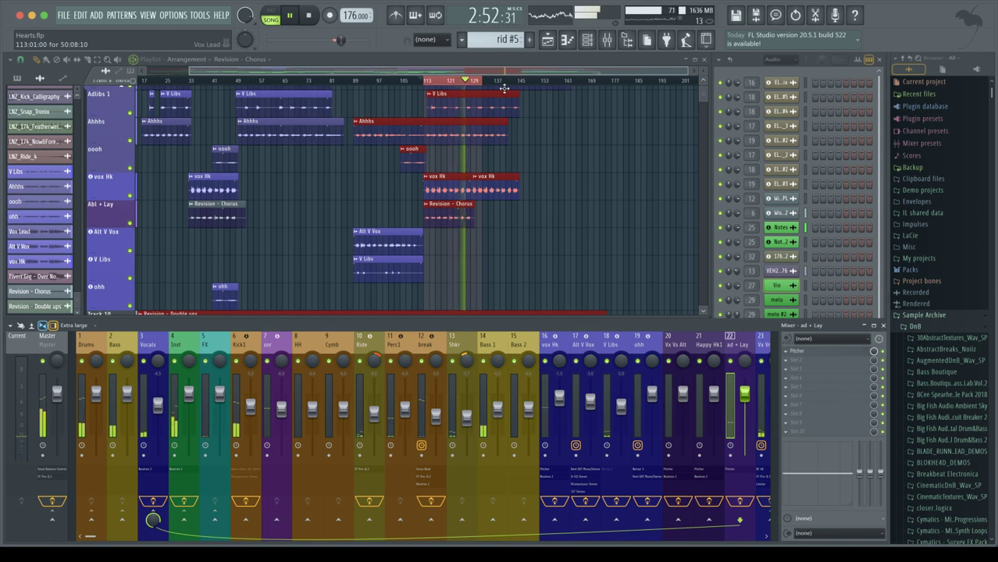
{"action": "left_click", "coordinate": [802, 309]}
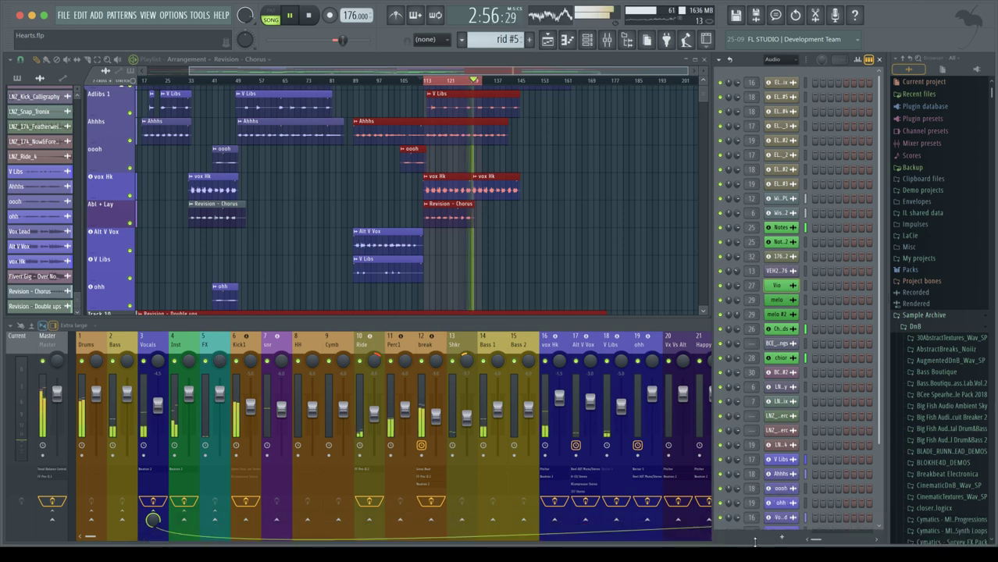
{"action": "left_click", "coordinate": [752, 490]}
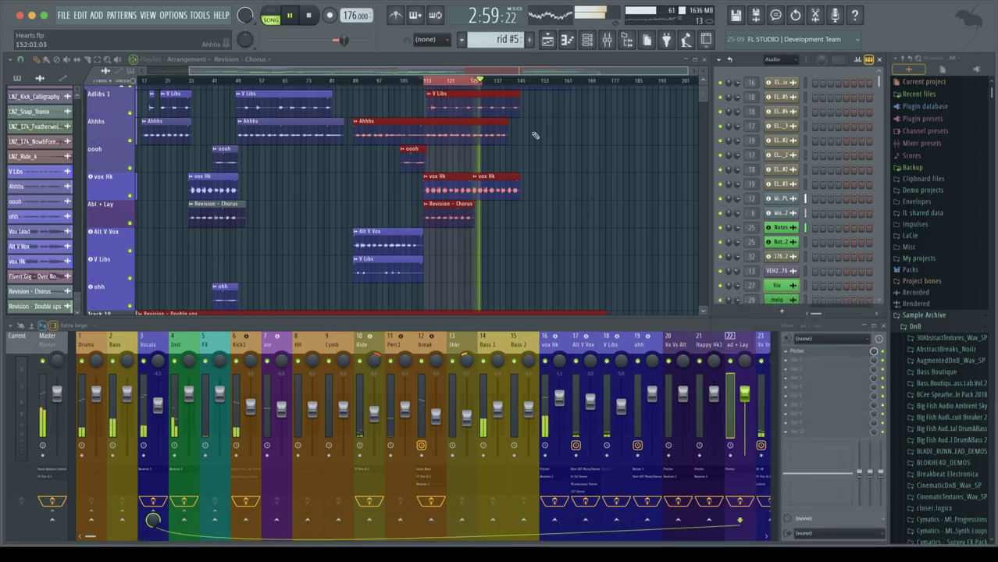
{"action": "key", "text": "space"}
{"action": "left_click", "coordinate": [449, 81]}
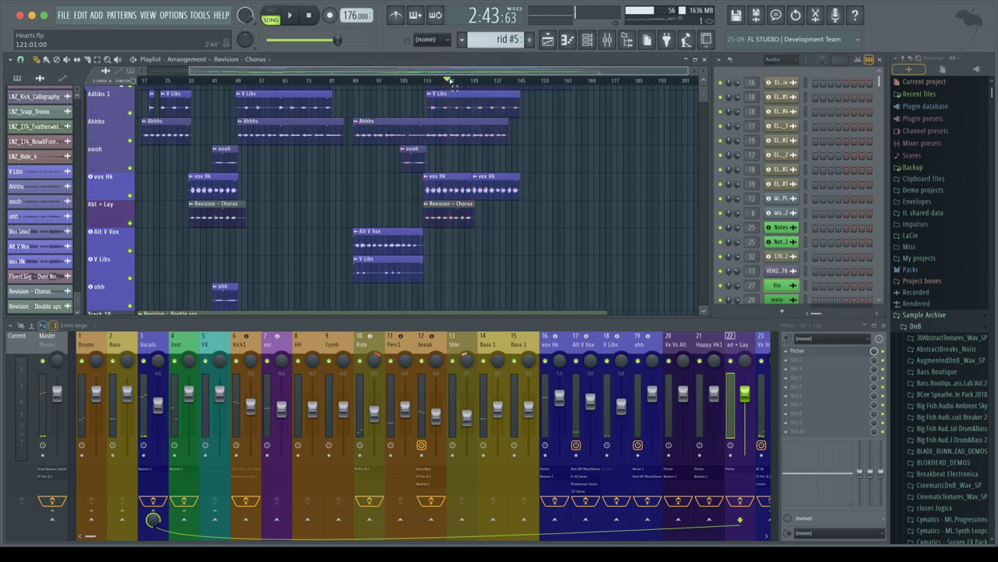
Return the playhead to the start of the song, play the intro and stop playback.
{"action": "left_click_drag", "start_coordinate": [478, 71], "coordinate": [253, 76]}
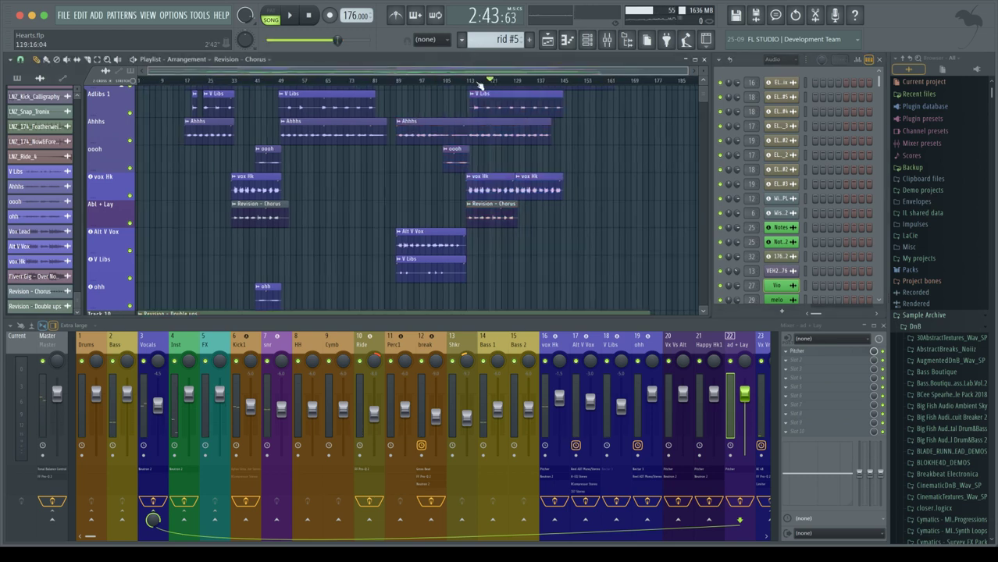
{"action": "mouse_move", "coordinate": [479, 84]}
{"action": "left_mouse_down"}
{"action": "mouse_move", "coordinate": [192, 83]}
{"action": "mouse_move", "coordinate": [130, 99]}
{"action": "left_mouse_up"}
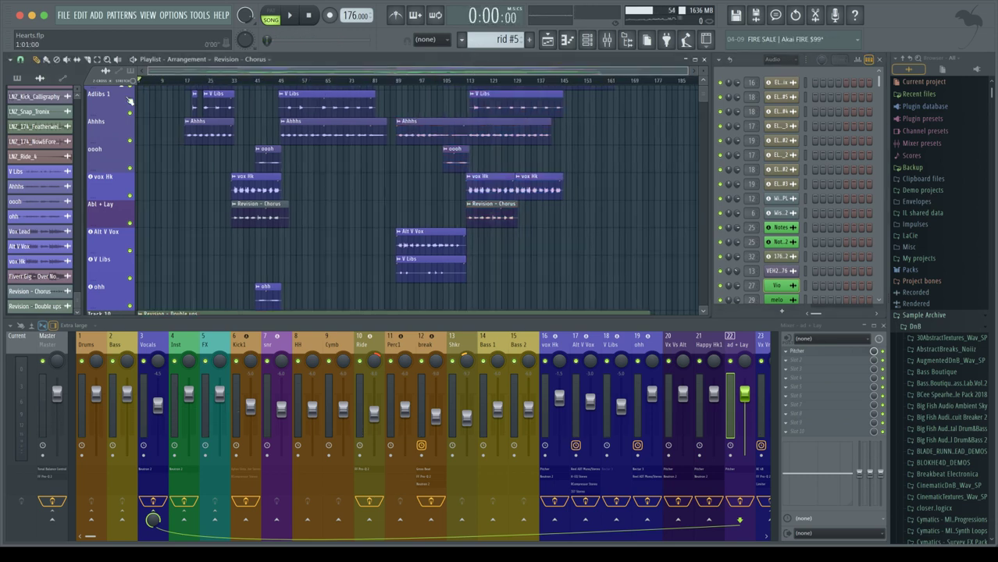
{"action": "key", "text": "space"}
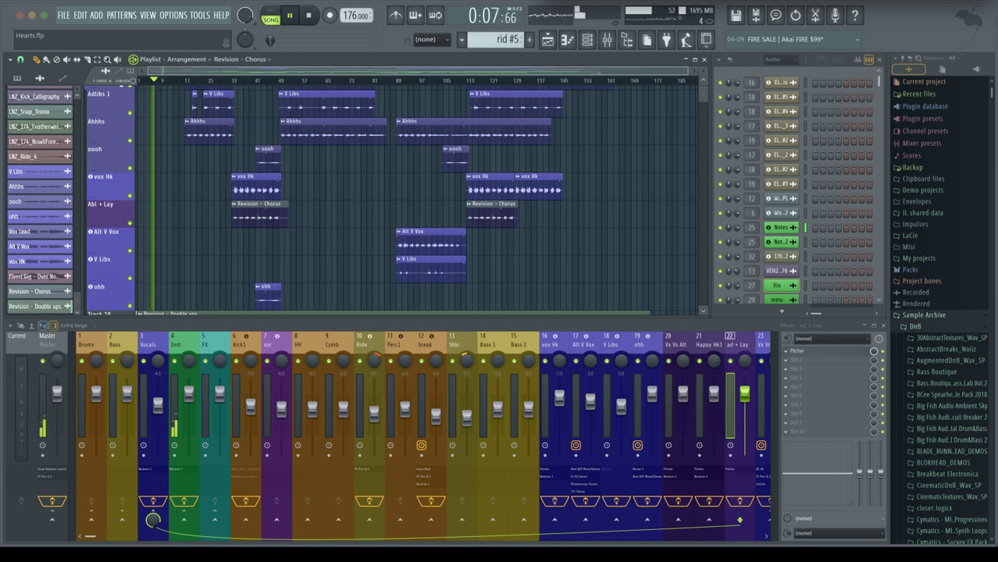
{"action": "key", "text": "space"}
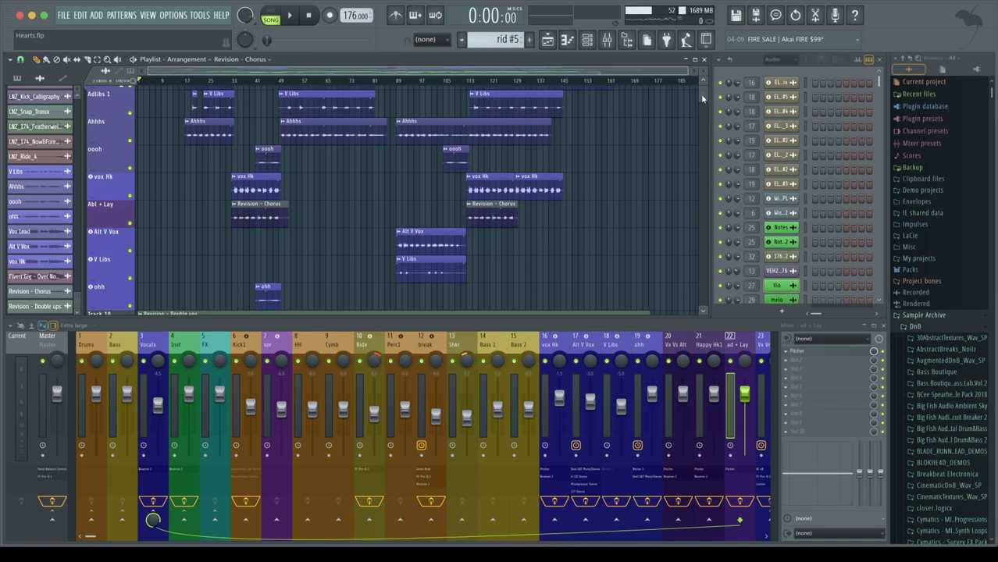
Play the arrangement from about bar 13 through the first verse into the first vox Hk section.
{"action": "mouse_move", "coordinate": [700, 93]}
{"action": "left_mouse_down"}
{"action": "mouse_move", "coordinate": [707, 109]}
{"action": "mouse_move", "coordinate": [708, 97]}
{"action": "left_mouse_up"}
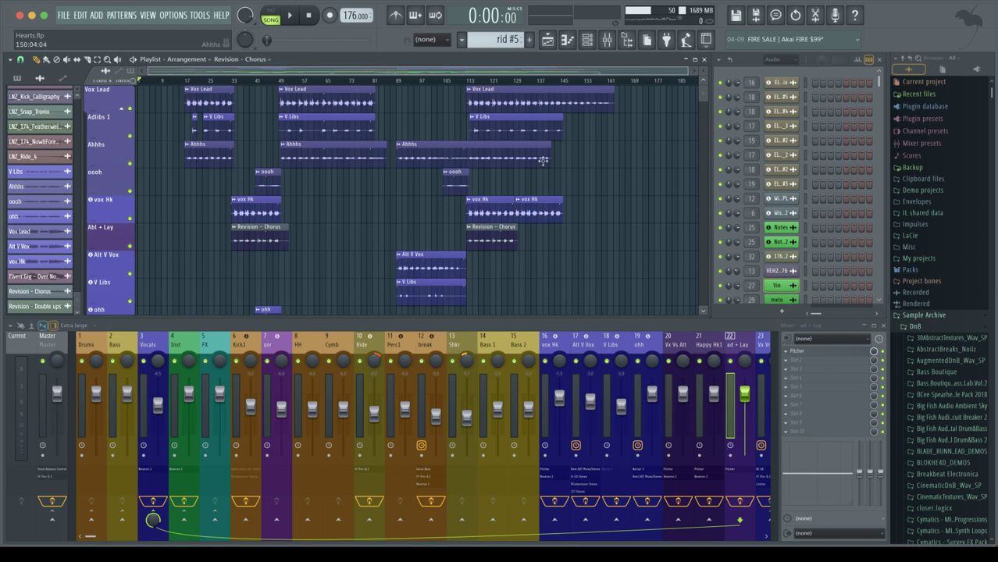
{"action": "left_click", "coordinate": [175, 81]}
{"action": "key", "text": "space"}
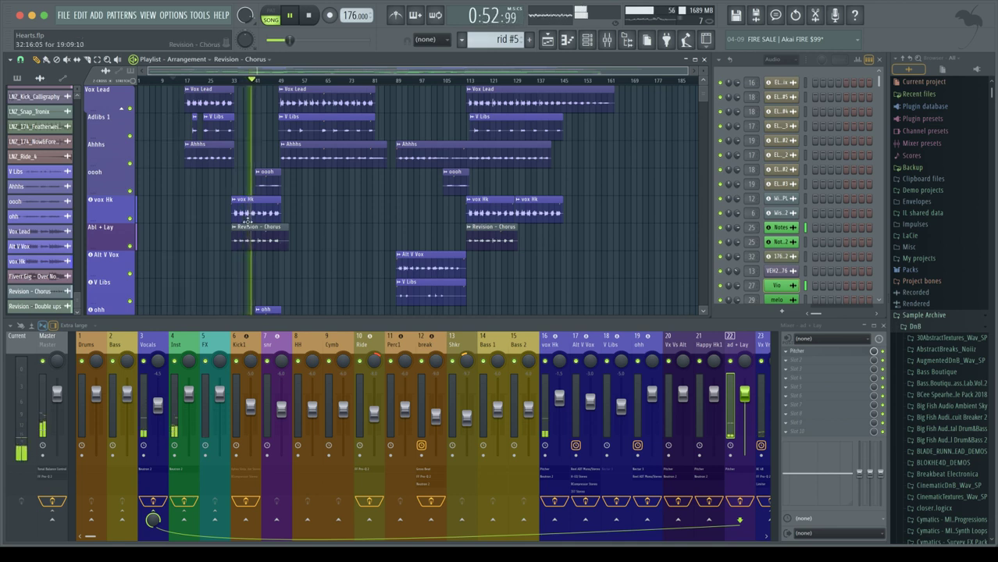
Continue playback through the first vox Hk section and the second Vox Lead section while examining the vocal clips.
{"action": "scroll", "coordinate": [244, 203], "scroll_direction": "up", "scroll_amount": 6}
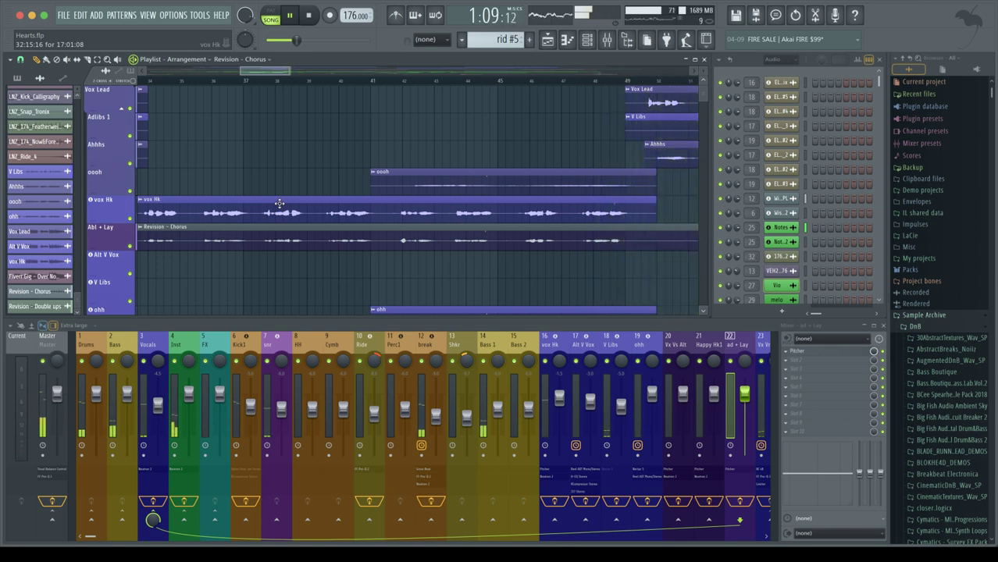
{"action": "scroll", "coordinate": [292, 189], "scroll_direction": "down", "scroll_amount": 3, "text": "ctrl"}
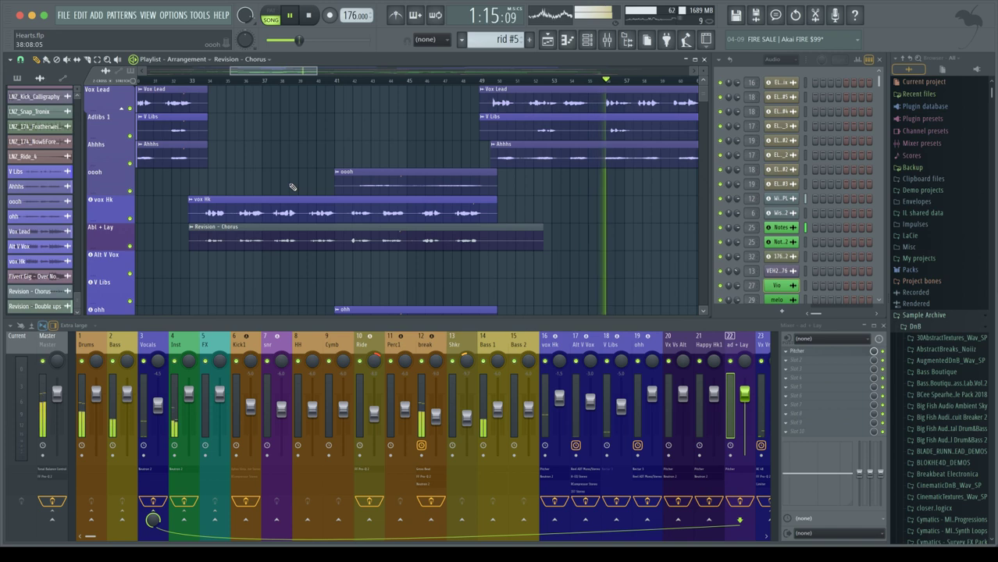
{"action": "scroll", "coordinate": [292, 187], "scroll_direction": "down", "scroll_amount": 3}
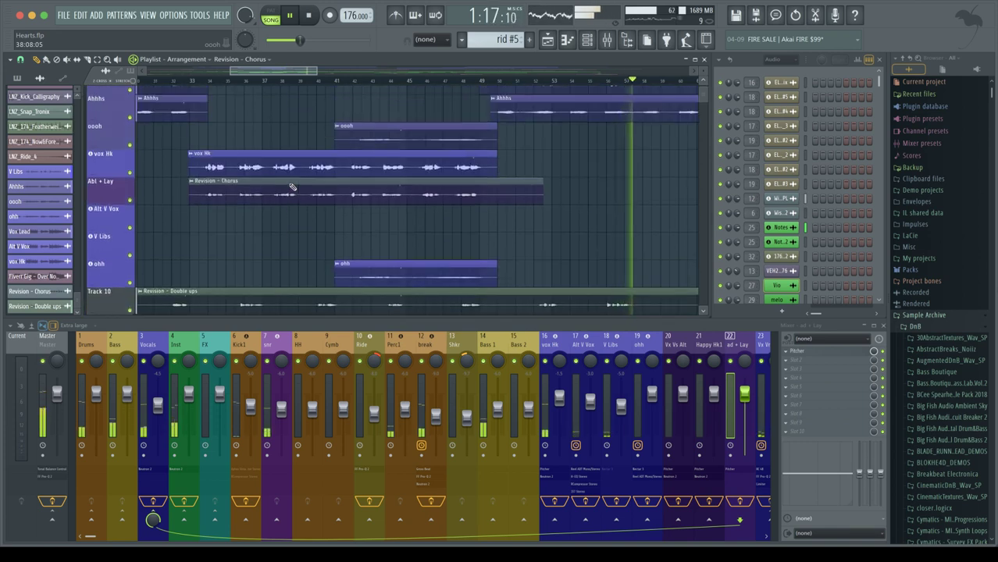
{"action": "scroll", "coordinate": [293, 188], "scroll_direction": "down", "scroll_amount": 2, "text": "ctrl"}
{"action": "scroll", "coordinate": [293, 187], "scroll_direction": "up", "scroll_amount": 3}
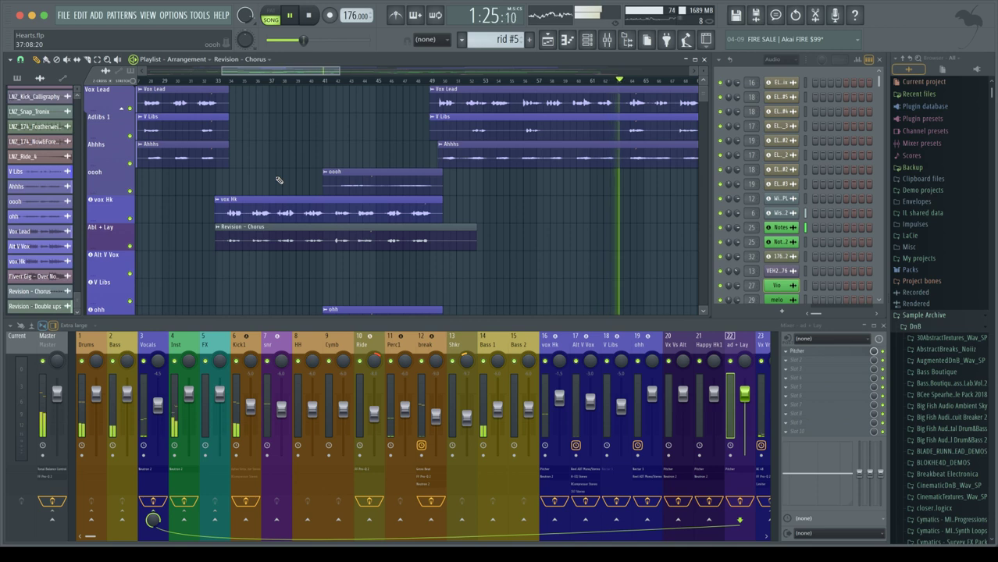
{"action": "scroll", "coordinate": [279, 181], "scroll_direction": "left", "scroll_amount": 3}
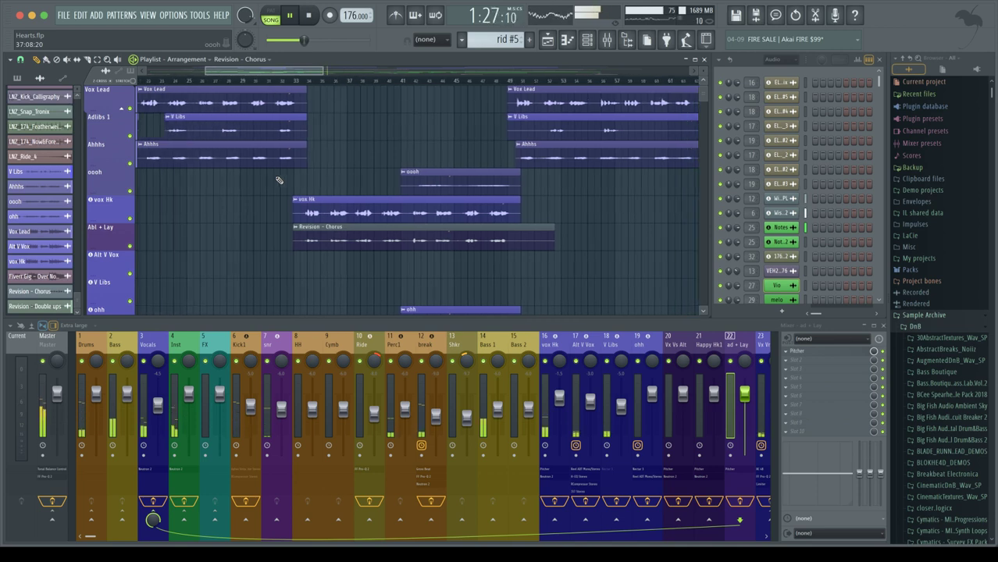
{"action": "scroll", "coordinate": [279, 181], "scroll_direction": "left", "scroll_amount": 3}
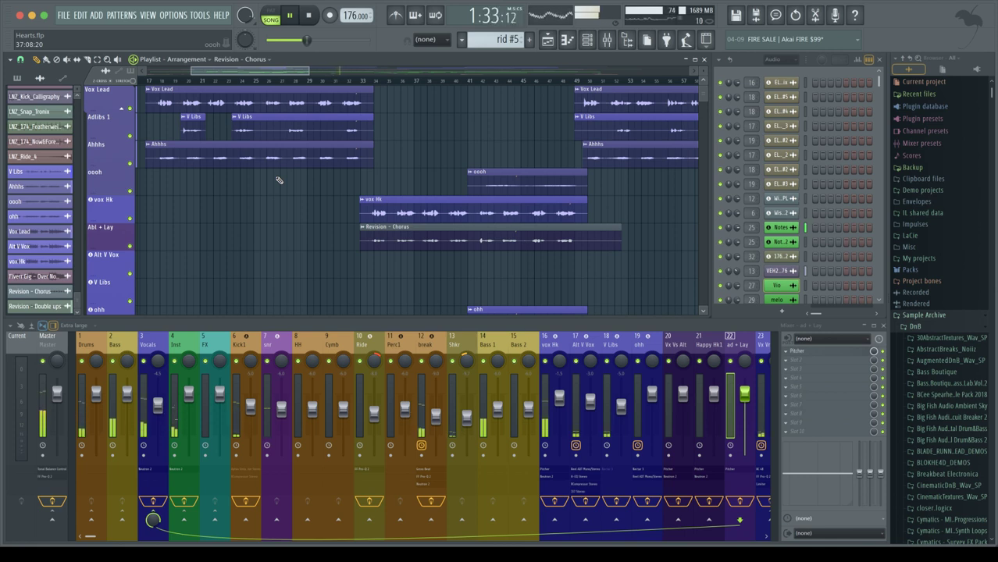
{"action": "scroll", "coordinate": [279, 181], "scroll_direction": "down", "scroll_amount": 5}
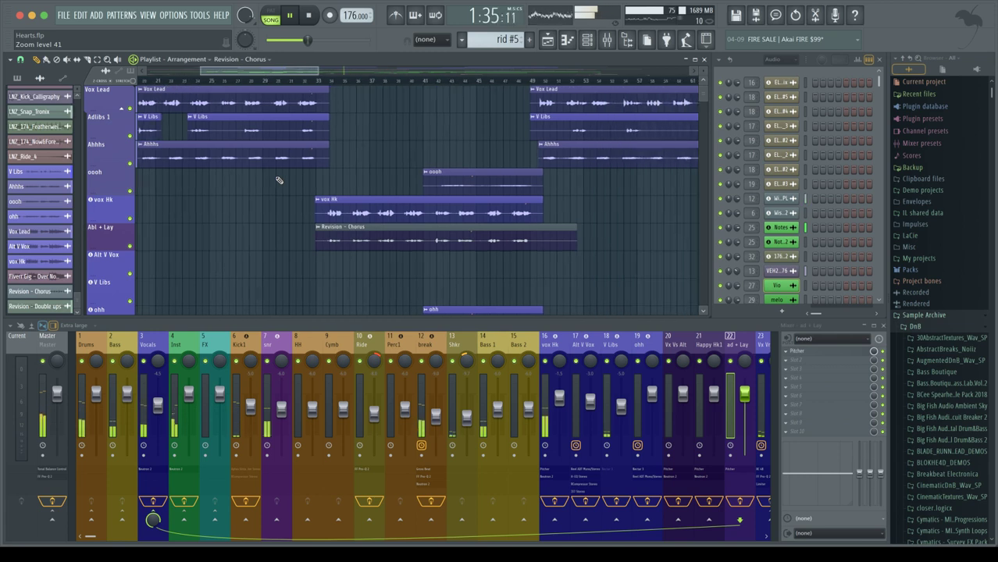
{"action": "scroll", "coordinate": [281, 178], "scroll_direction": "down", "scroll_amount": 5}
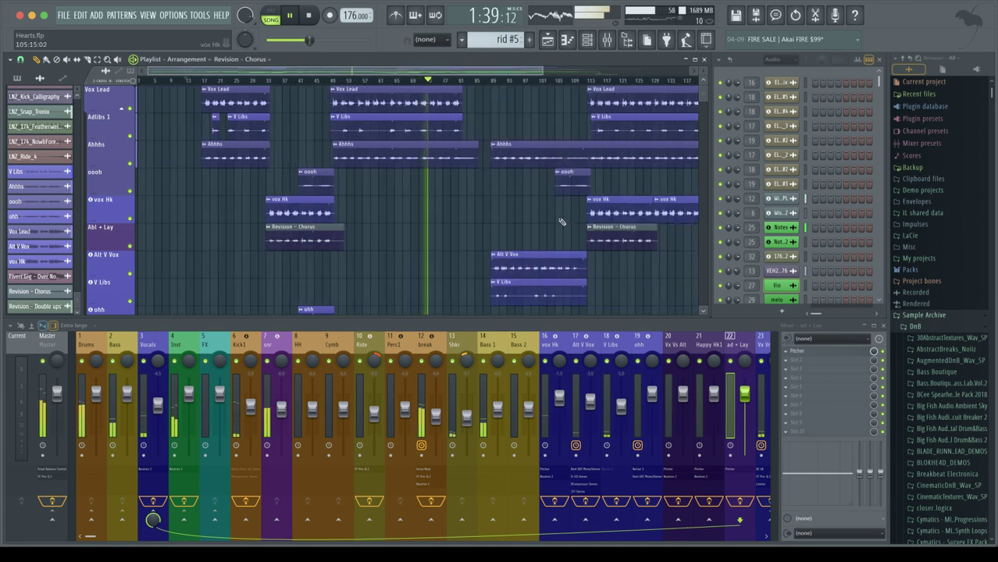
{"action": "scroll", "coordinate": [562, 223], "scroll_direction": "right", "scroll_amount": 1}
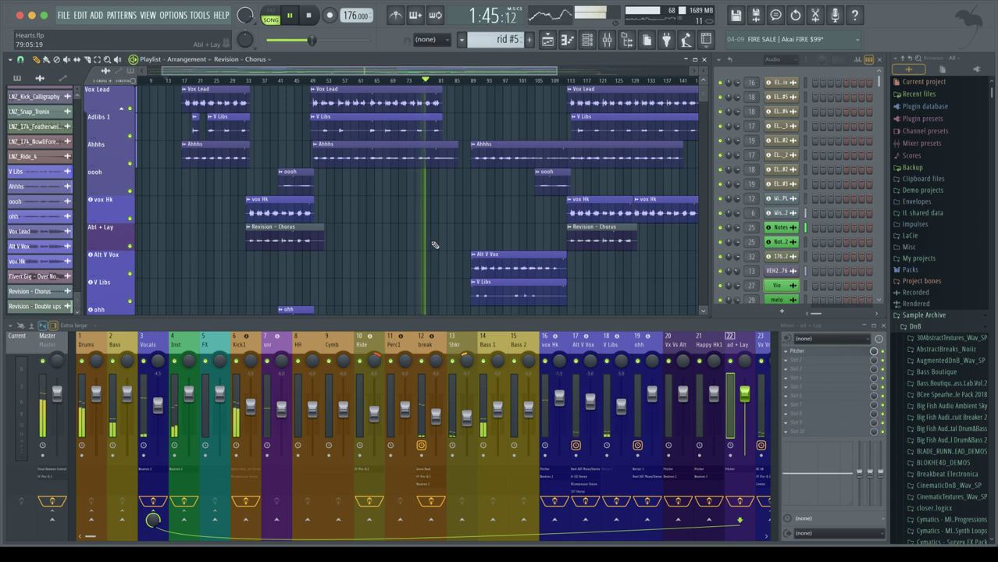
Examine the drum, instrument and vocal tracks during playback, then stop and return the playhead to the start of the song.
{"action": "scroll", "coordinate": [410, 223], "scroll_direction": "down", "scroll_amount": 6}
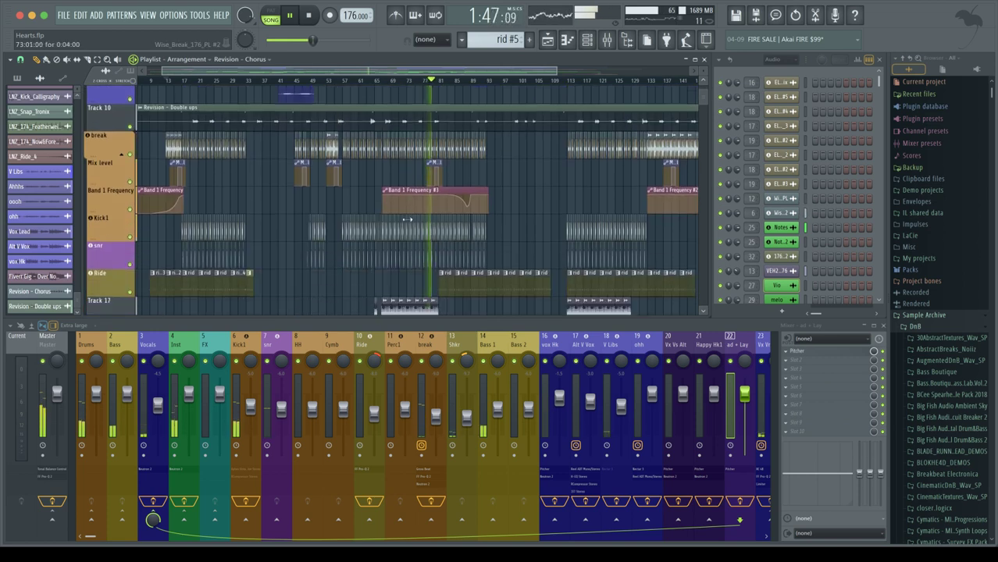
{"action": "scroll", "coordinate": [407, 221], "scroll_direction": "down", "scroll_amount": 8}
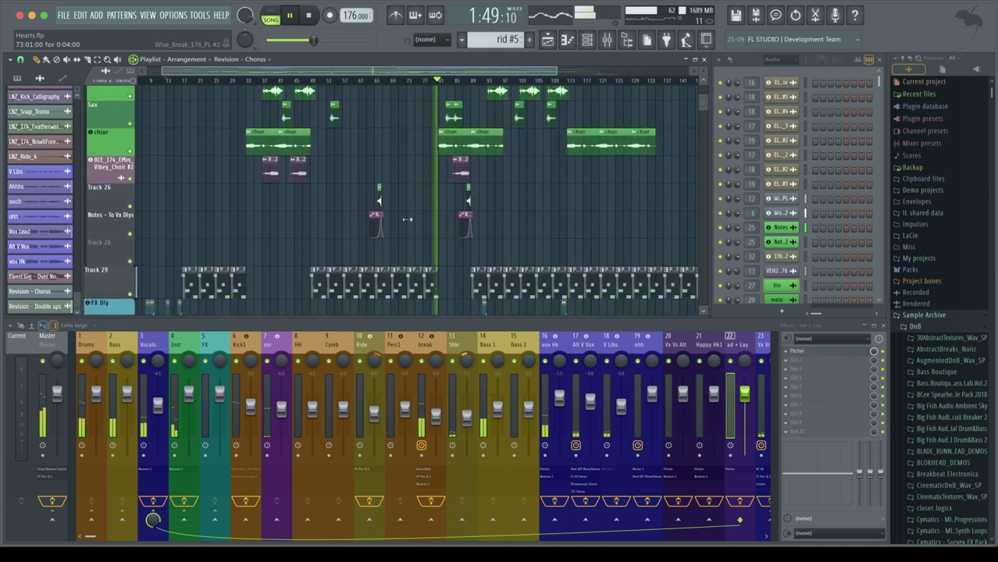
{"action": "scroll", "coordinate": [409, 221], "scroll_direction": "up", "scroll_amount": 12}
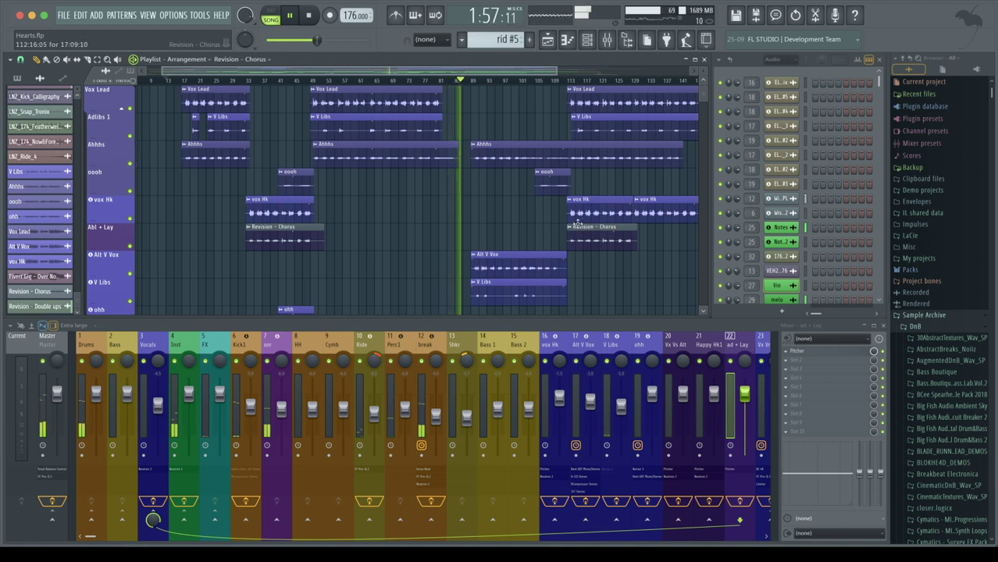
{"action": "key", "text": "space"}
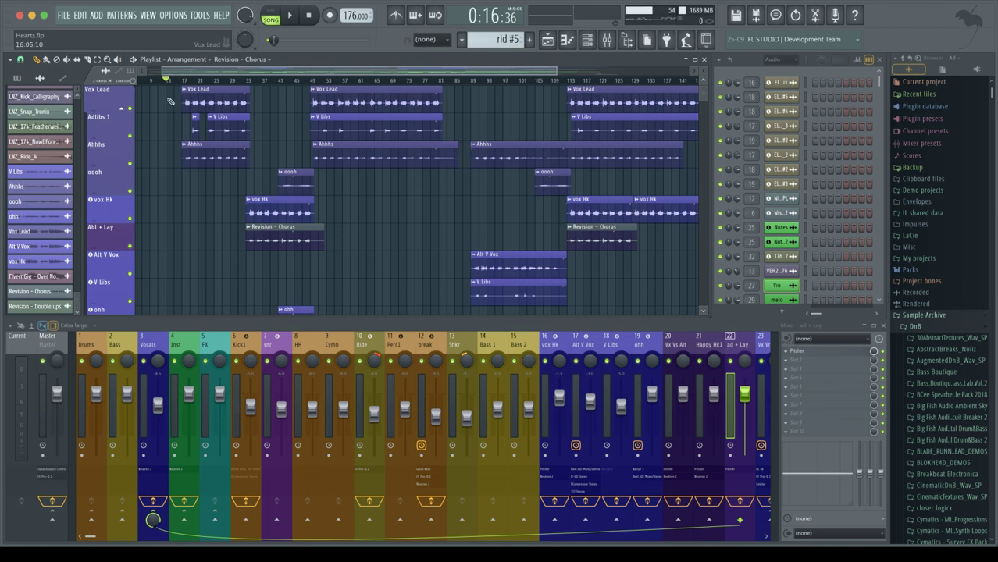
{"action": "left_click_drag", "start_coordinate": [155, 81], "coordinate": [134, 85]}
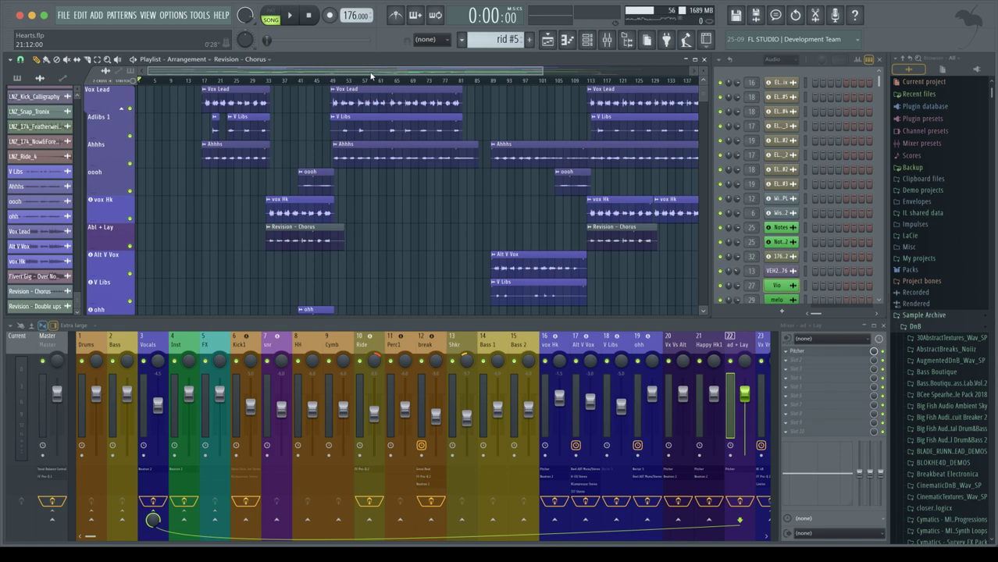
Check the audio device settings and close them, then briefly play from the start of the song and review the vocal tracks.
{"action": "left_click", "coordinate": [173, 15]}
{"action": "left_click", "coordinate": [195, 45]}
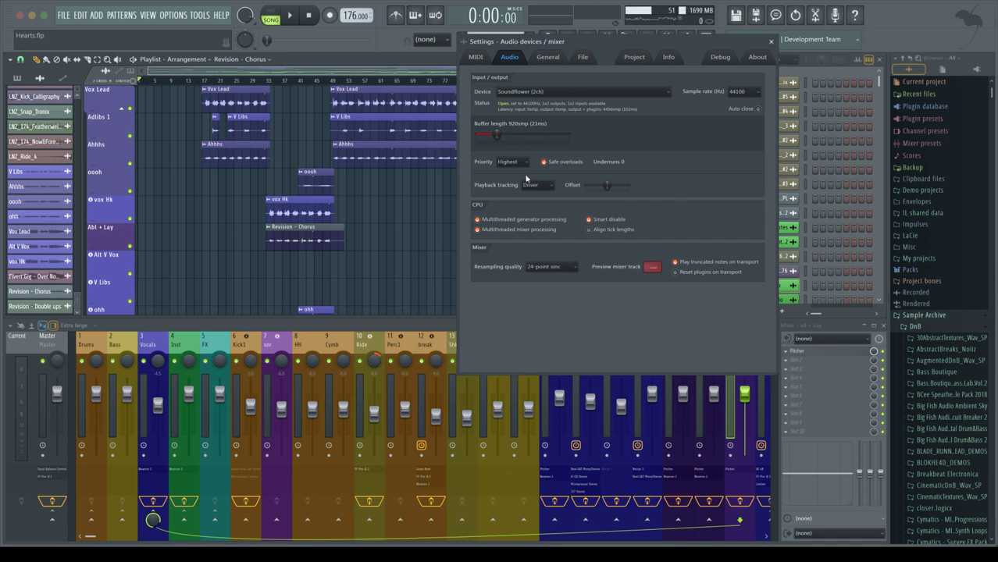
{"action": "left_click", "coordinate": [771, 41]}
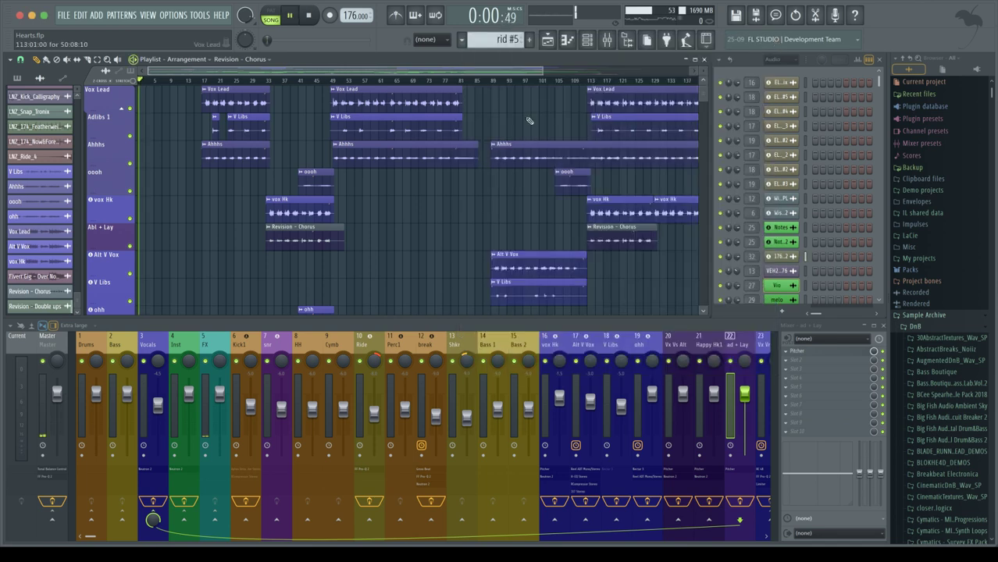
{"action": "scroll", "coordinate": [418, 195], "scroll_direction": "down", "scroll_amount": 1}
{"action": "scroll", "coordinate": [418, 195], "scroll_direction": "down", "scroll_amount": 2}
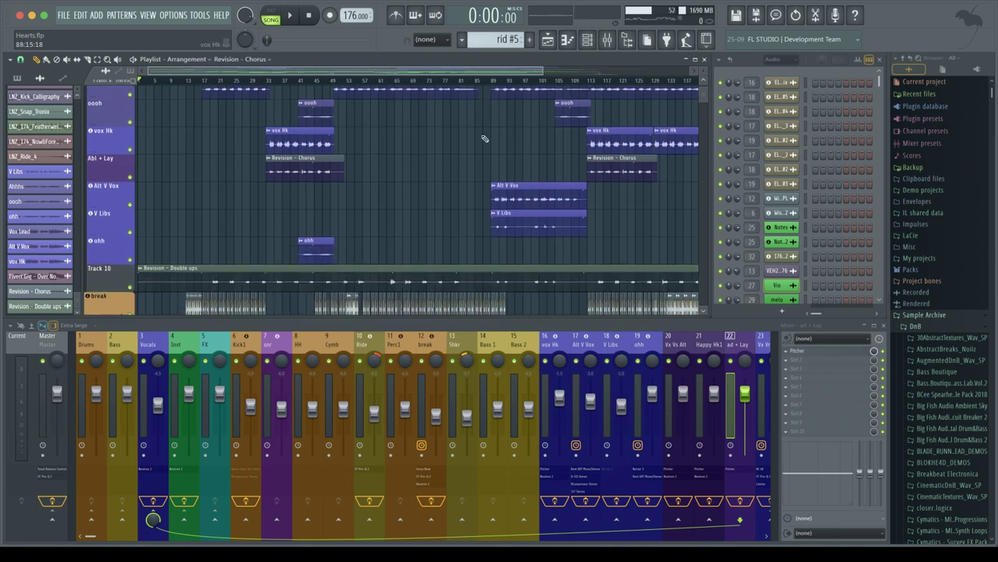
{"action": "scroll", "coordinate": [484, 139], "scroll_direction": "up", "scroll_amount": 3}
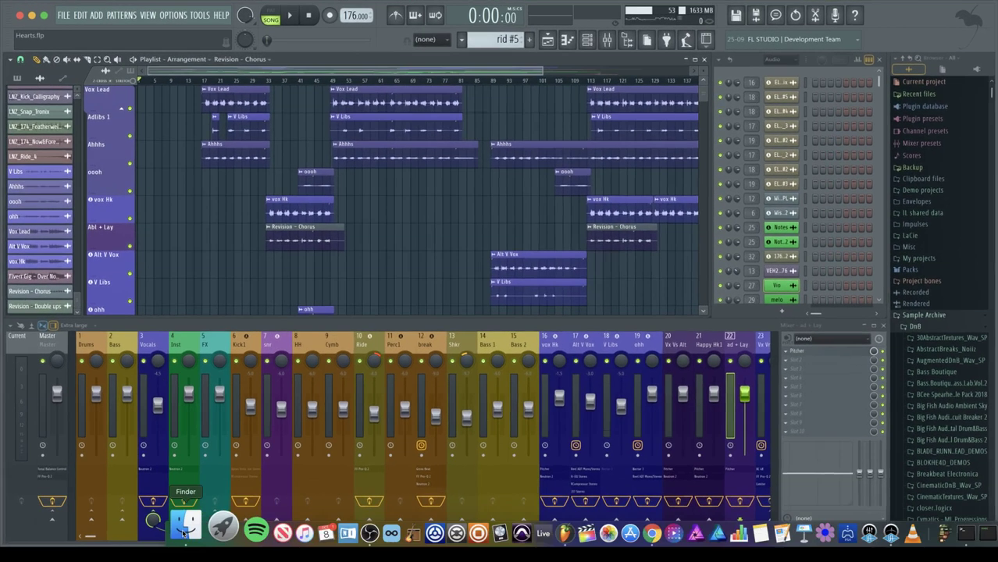
Import the Revision - Double ups audio from the LaCie drive in Finder onto the Alt V Vox track near bar 32.
{"action": "left_click", "coordinate": [161, 486]}
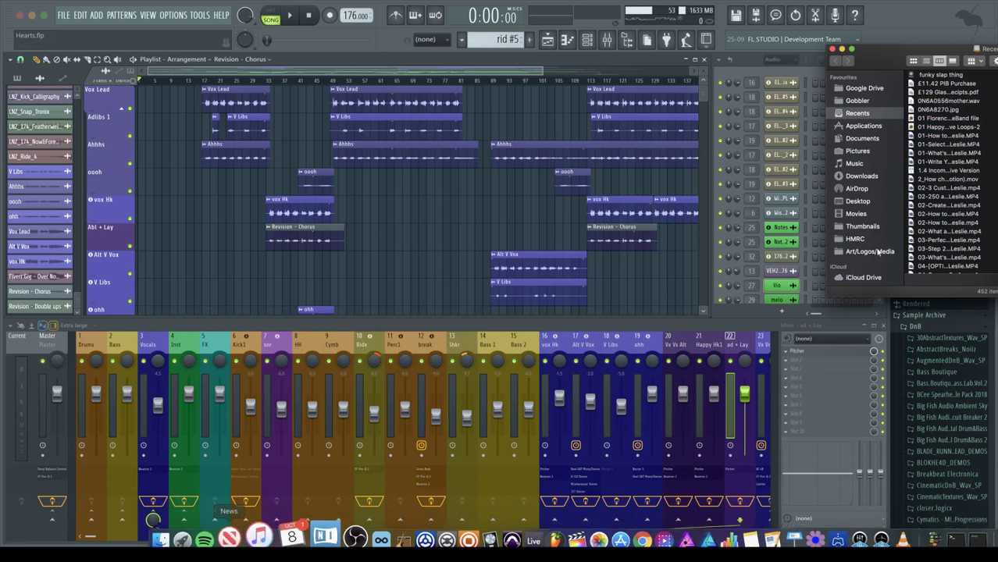
{"action": "left_click_drag", "start_coordinate": [941, 51], "coordinate": [997, 92]}
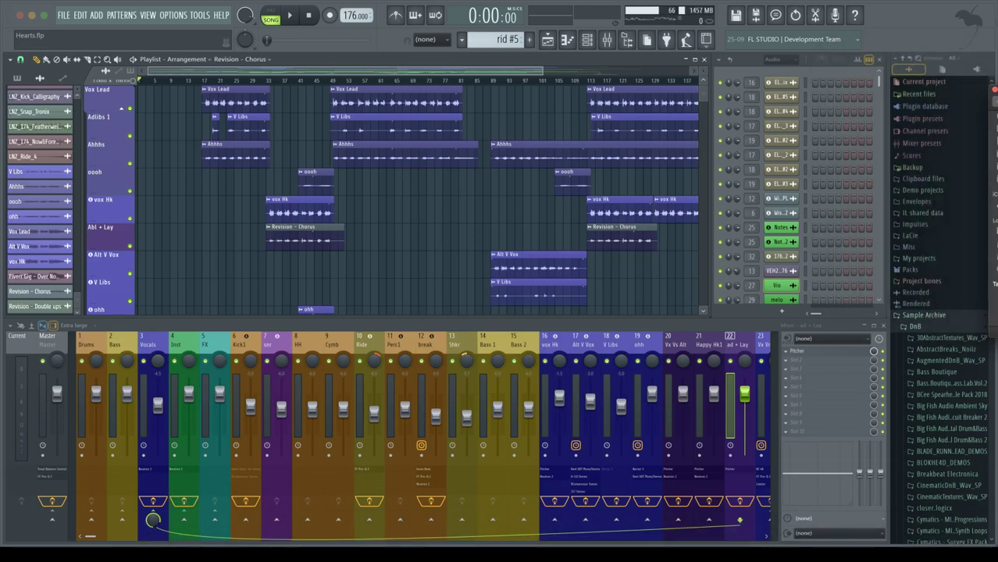
{"action": "left_click_drag", "start_coordinate": [997, 92], "coordinate": [995, 7]}
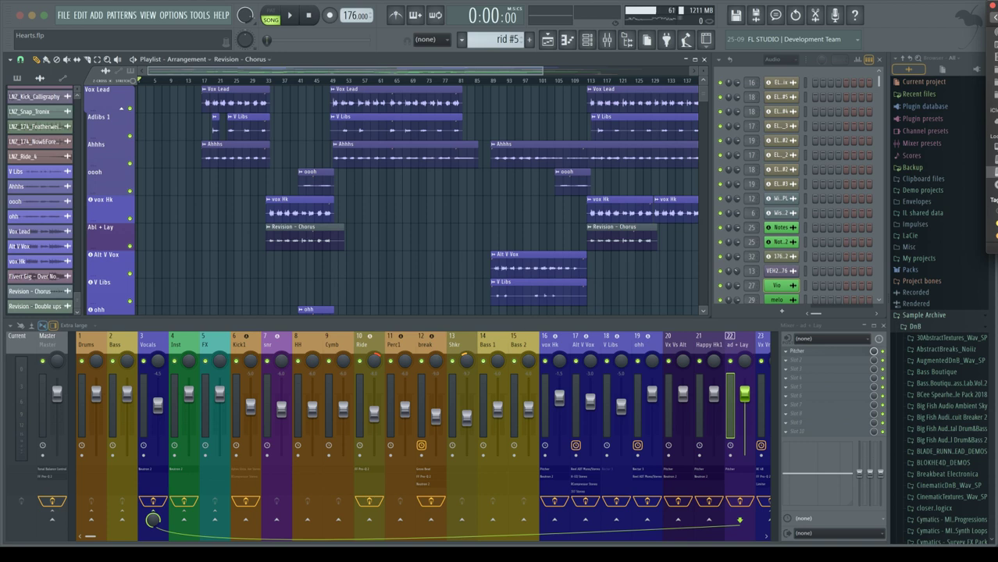
{"action": "left_click_drag", "start_coordinate": [997, 6], "coordinate": [905, 0]}
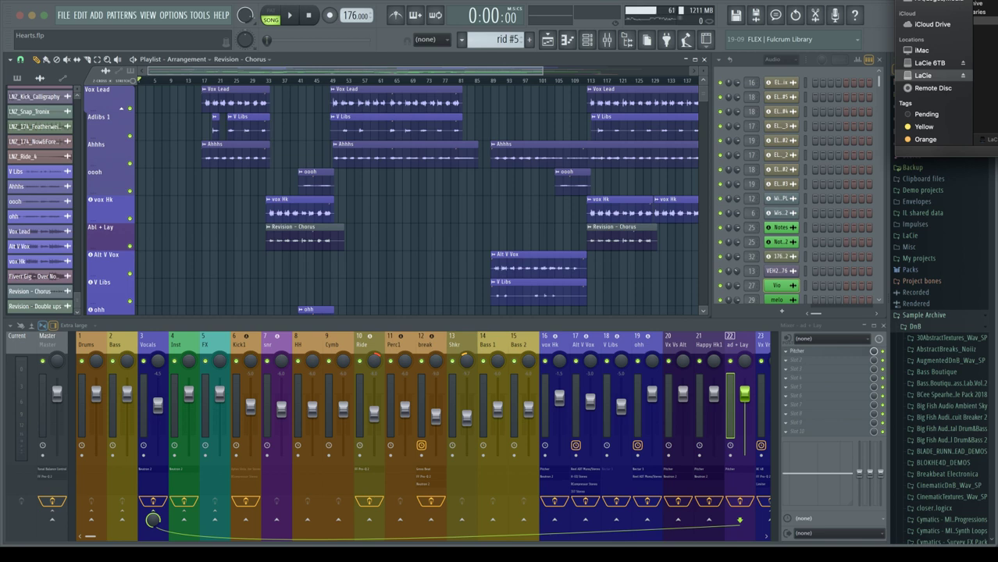
{"action": "scroll", "coordinate": [985, 70], "scroll_direction": "down", "scroll_amount": 5}
{"action": "left_click_drag", "start_coordinate": [995, 94], "coordinate": [264, 270]}
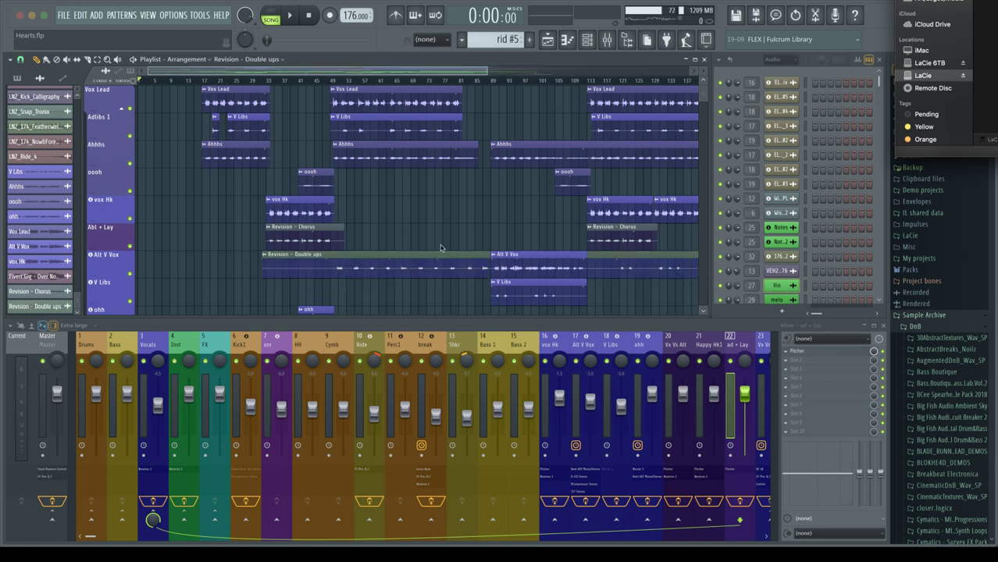
{"action": "scroll", "coordinate": [440, 248], "scroll_direction": "down", "scroll_amount": 3}
{"action": "left_click", "coordinate": [880, 17]}
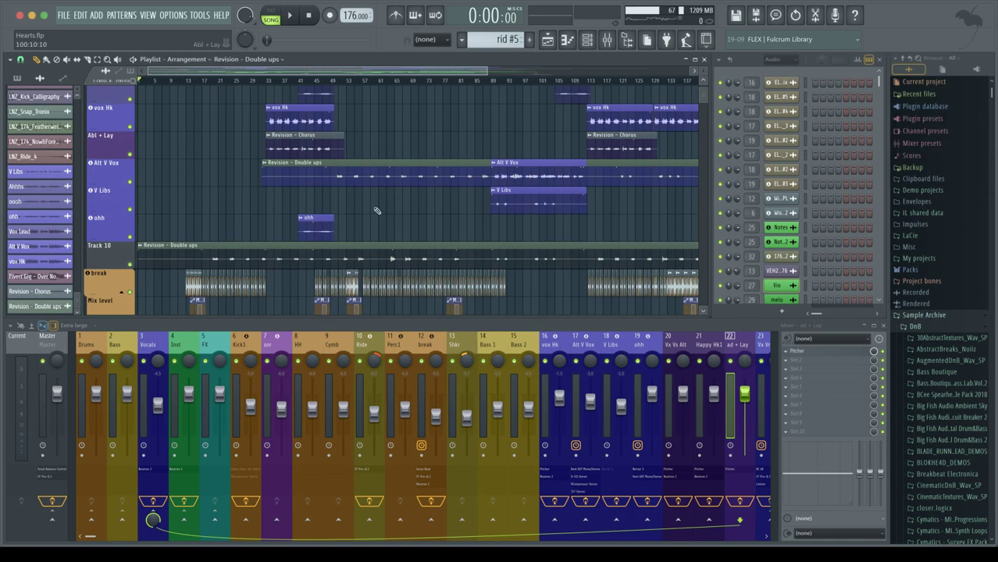
Place the Revision - Double ups clip at bar 1 of the empty Track 36 and move that track above Vox Lead.
{"action": "scroll", "coordinate": [363, 162], "scroll_direction": "down", "scroll_amount": 10}
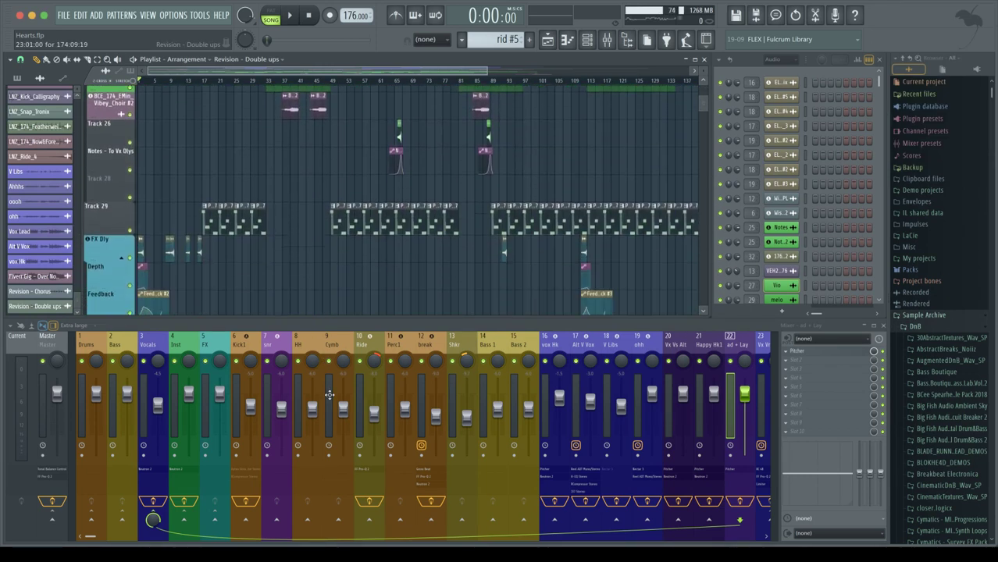
{"action": "scroll", "coordinate": [323, 222], "scroll_direction": "up", "scroll_amount": 4}
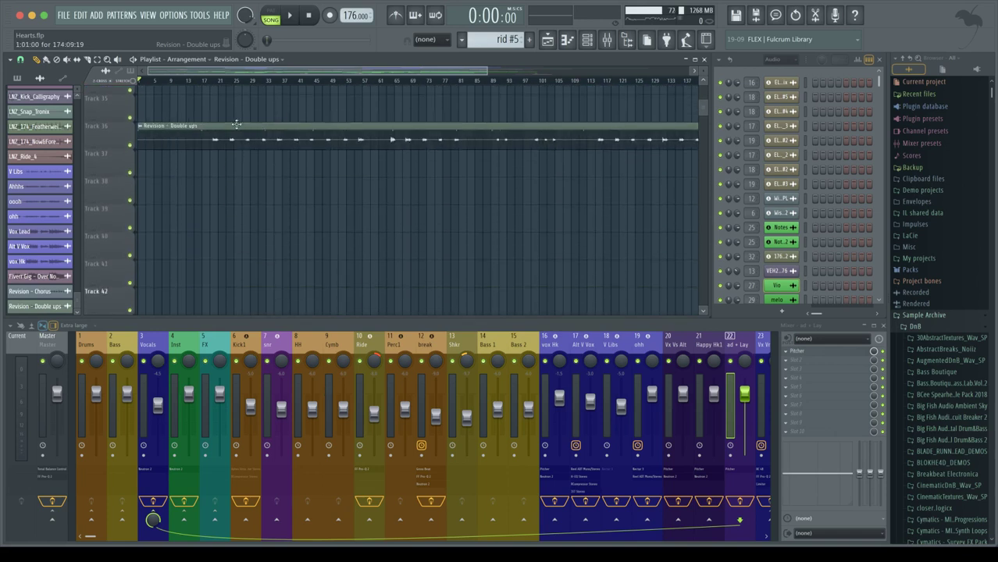
{"action": "scroll", "coordinate": [273, 162], "scroll_direction": "down", "scroll_amount": 1}
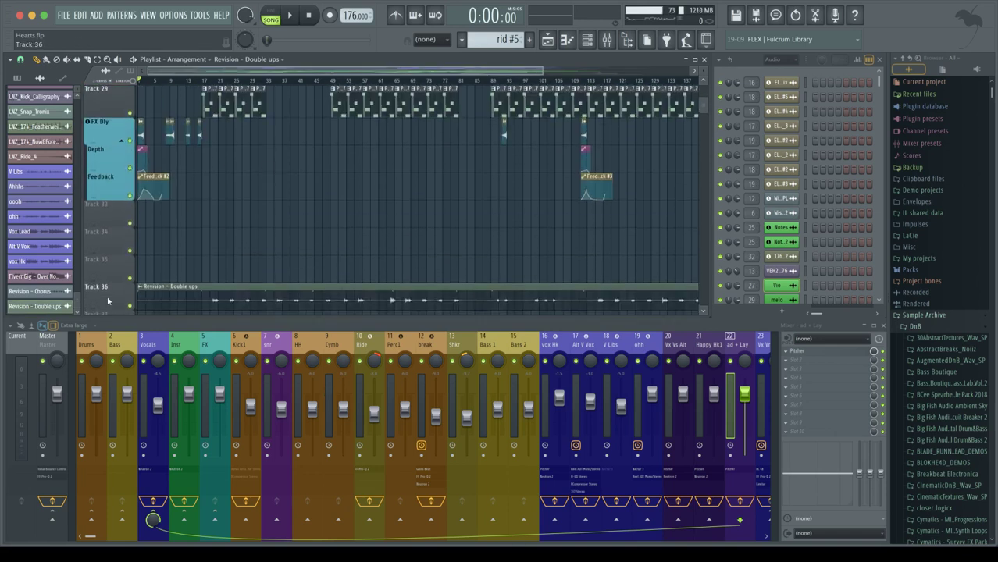
{"action": "scroll", "coordinate": [113, 300], "scroll_direction": "up", "scroll_amount": 20}
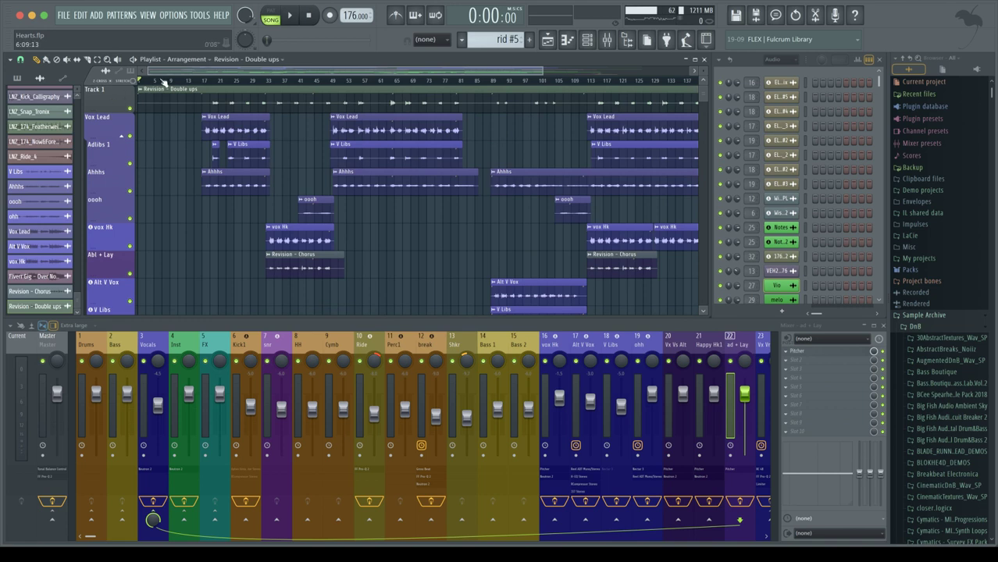
Solo the Revision - Double ups track, play it from about bar 27 and stop playback.
{"action": "right_click", "coordinate": [130, 109]}
{"action": "key", "text": "space"}
{"action": "left_click", "coordinate": [215, 80]}
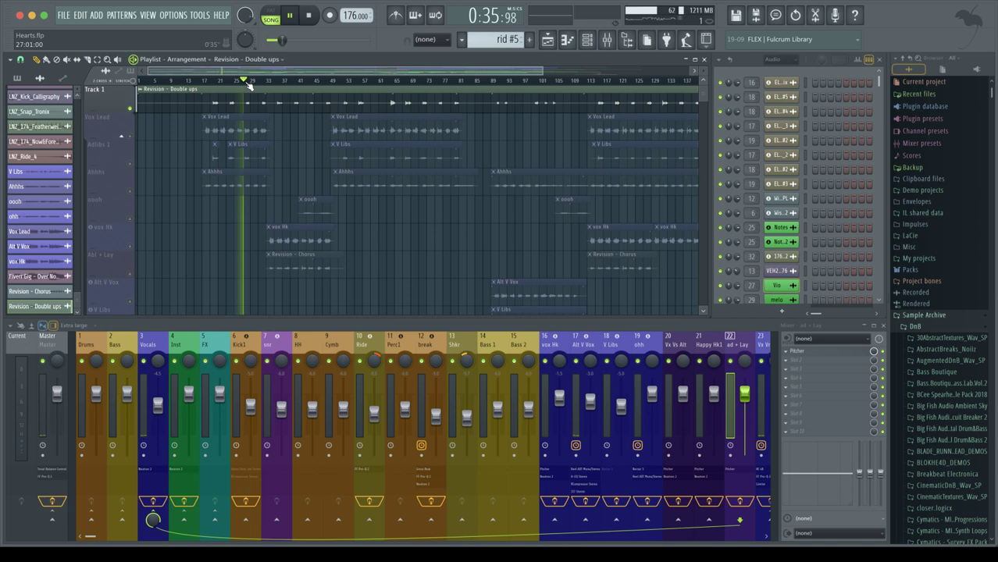
{"action": "key", "text": "space"}
Solo Vox Lead together with the Revision - Double ups track, play both from bar 27 and stop.
{"action": "left_click", "coordinate": [131, 108]}
{"action": "left_click", "coordinate": [131, 136]}
{"action": "left_click", "coordinate": [130, 108]}
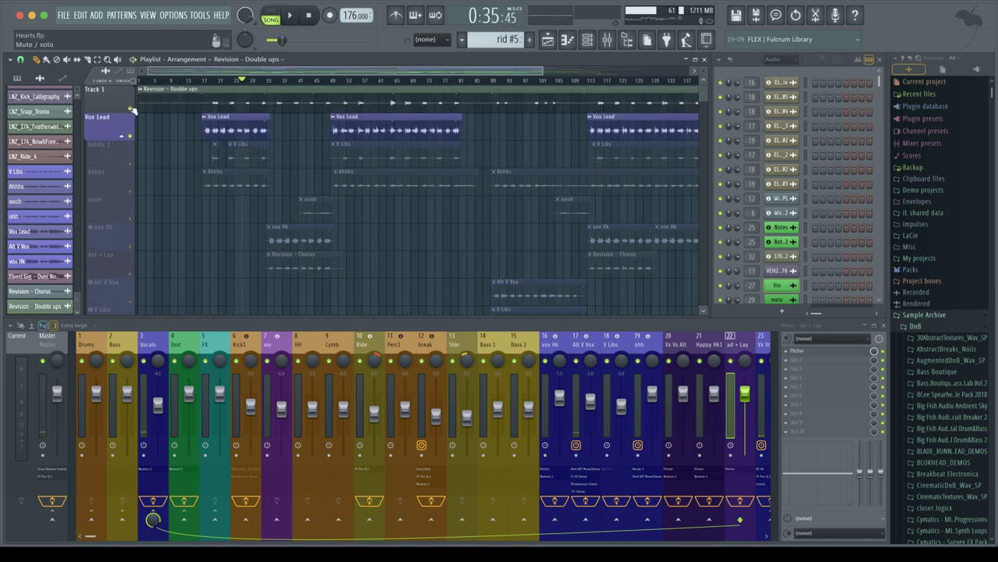
{"action": "key", "text": "space"}
{"action": "scroll", "coordinate": [205, 96], "scroll_direction": "up", "scroll_amount": 3}
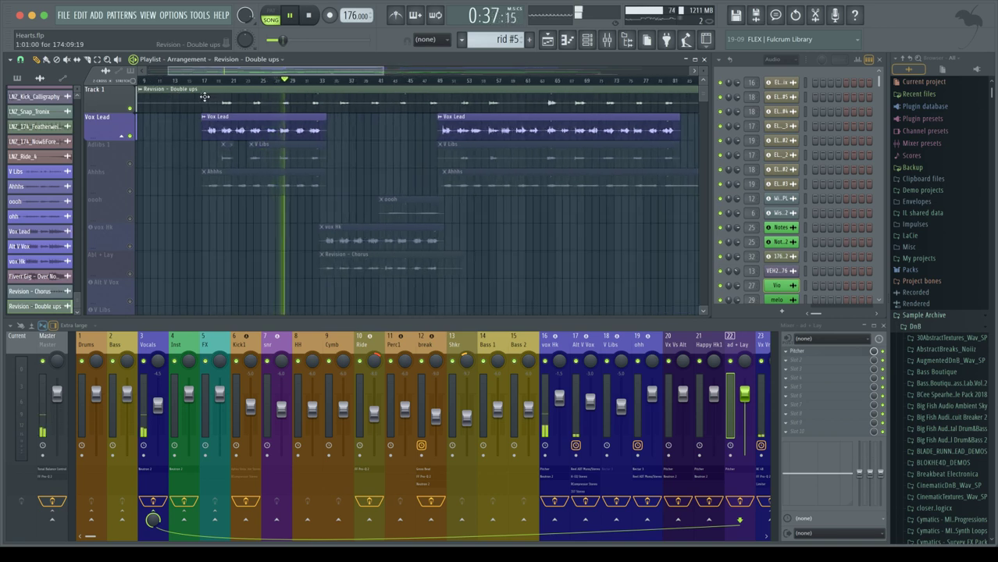
{"action": "key", "text": "space"}
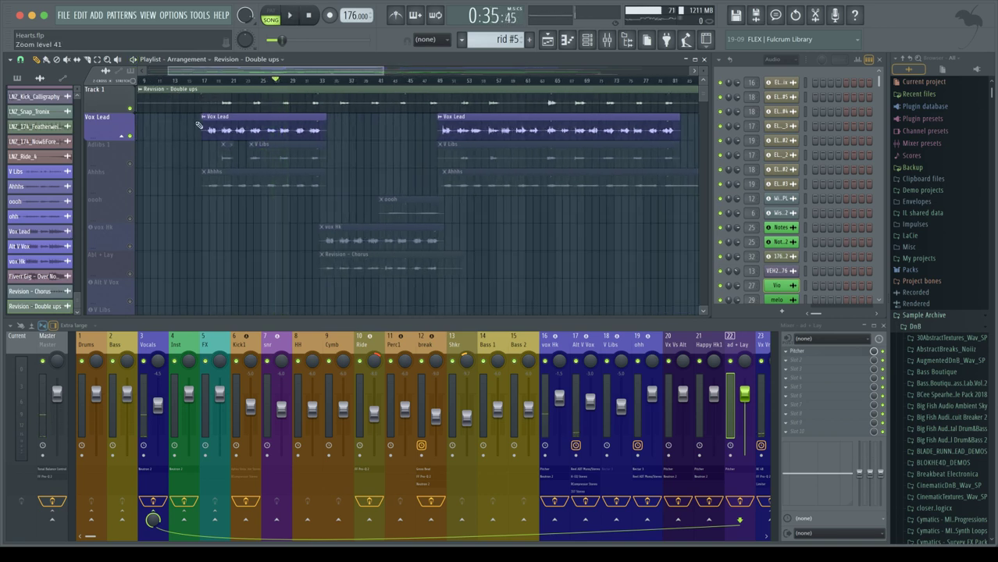
Trim the start of the Revision - Double ups clip on Track 1 to about bar 9.
{"action": "scroll", "coordinate": [240, 110], "scroll_direction": "up", "scroll_amount": 1}
{"action": "scroll", "coordinate": [242, 109], "scroll_direction": "up", "scroll_amount": 5}
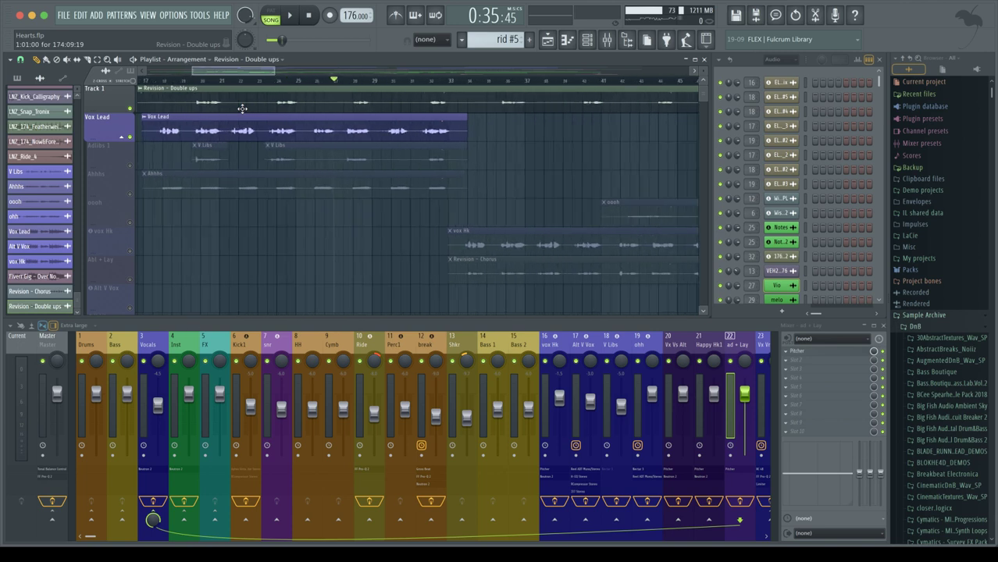
{"action": "scroll", "coordinate": [373, 123], "scroll_direction": "up", "scroll_amount": 3}
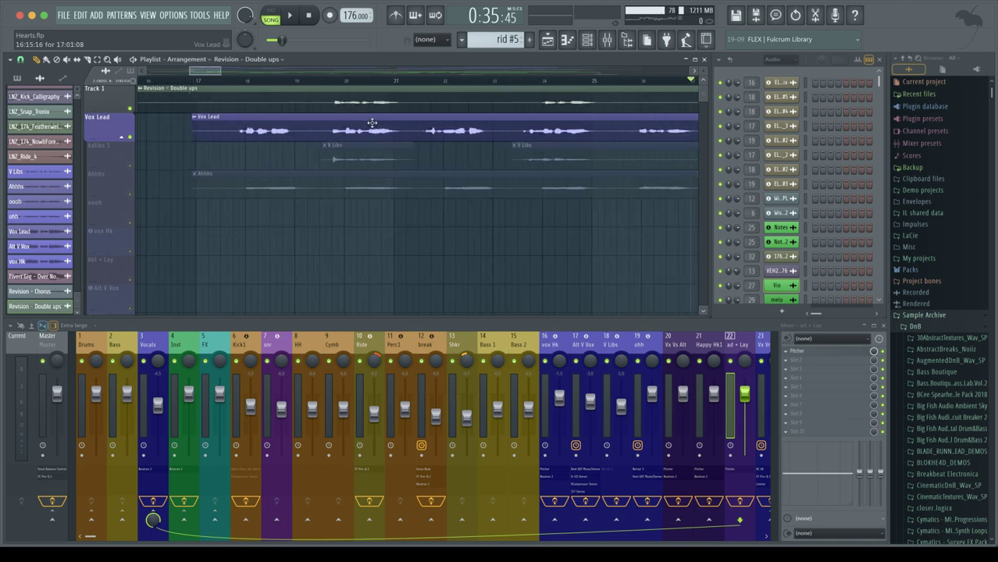
{"action": "left_click_drag", "start_coordinate": [207, 74], "coordinate": [126, 79]}
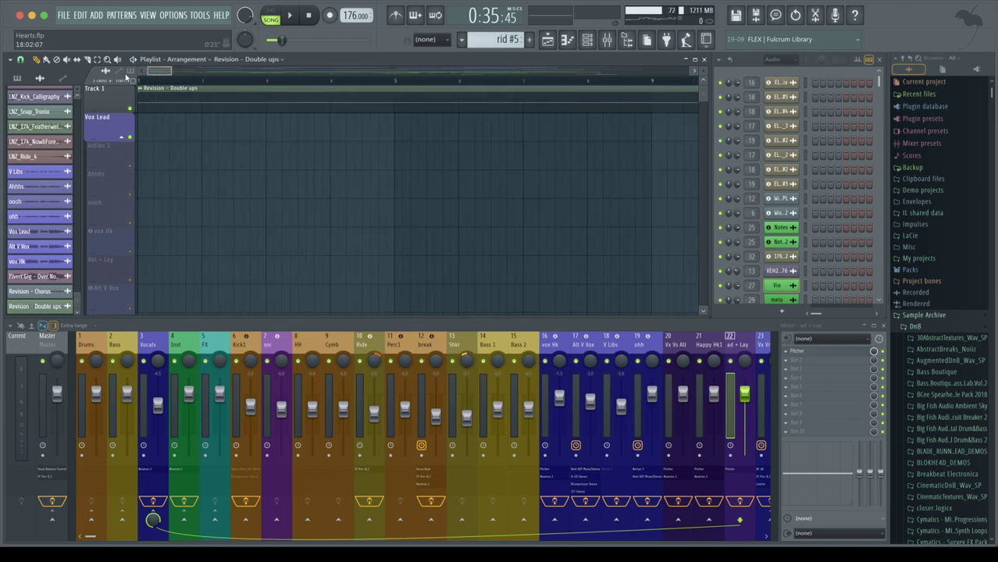
{"action": "left_click_drag", "start_coordinate": [138, 114], "coordinate": [687, 126]}
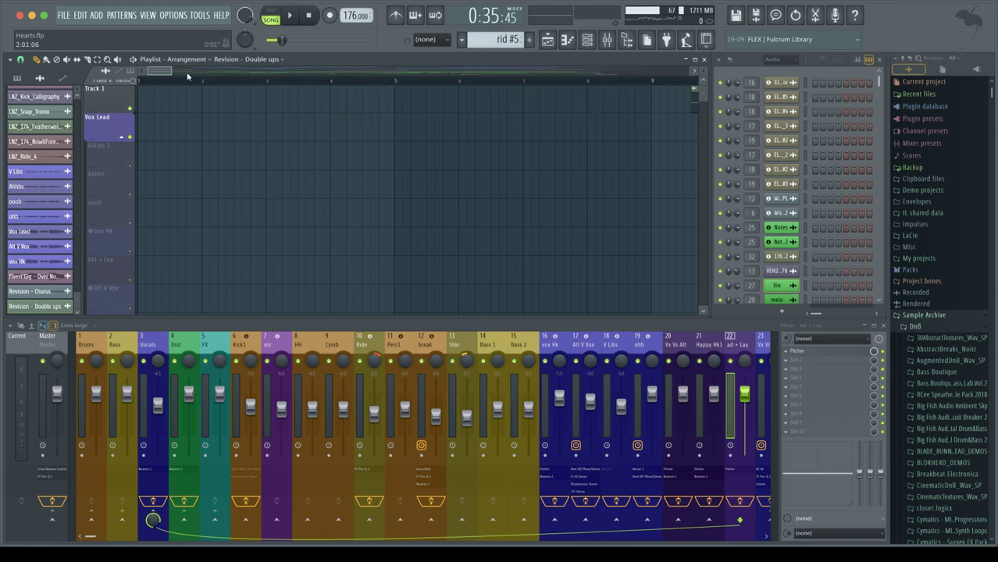
{"action": "left_click_drag", "start_coordinate": [163, 73], "coordinate": [234, 79]}
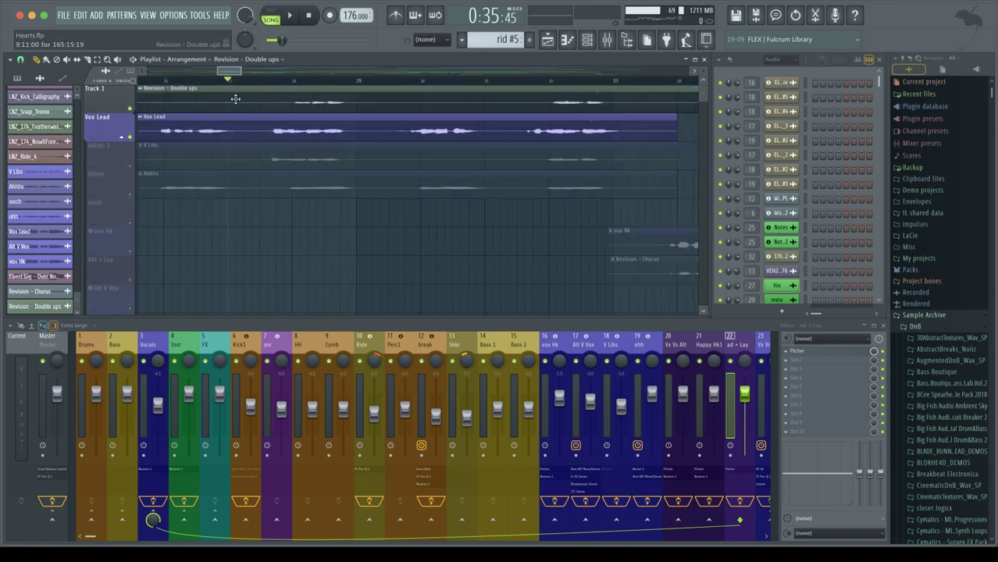
Play the soloed tracks over a time selection from about bar 27 to bar 34, stop playback and clear the selection.
{"action": "left_click_drag", "start_coordinate": [320, 92], "coordinate": [437, 81]}
{"action": "key", "text": "space"}
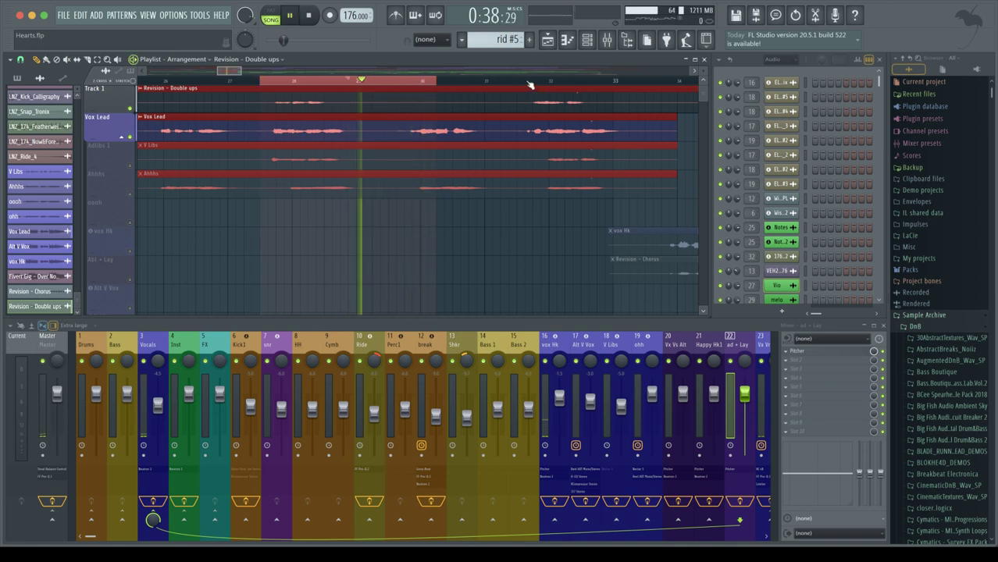
{"action": "left_click_drag", "start_coordinate": [435, 82], "coordinate": [697, 85]}
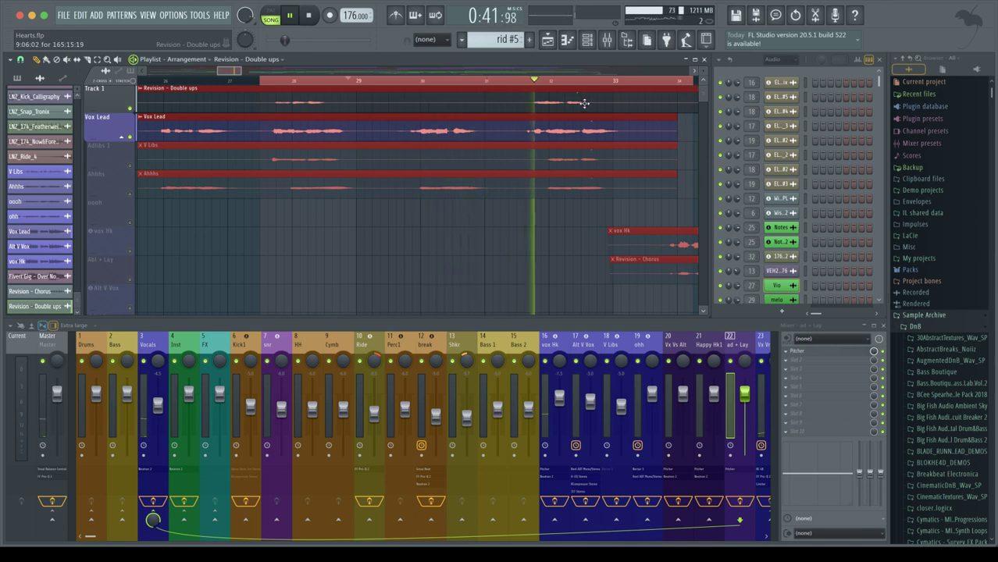
{"action": "key", "text": "space"}
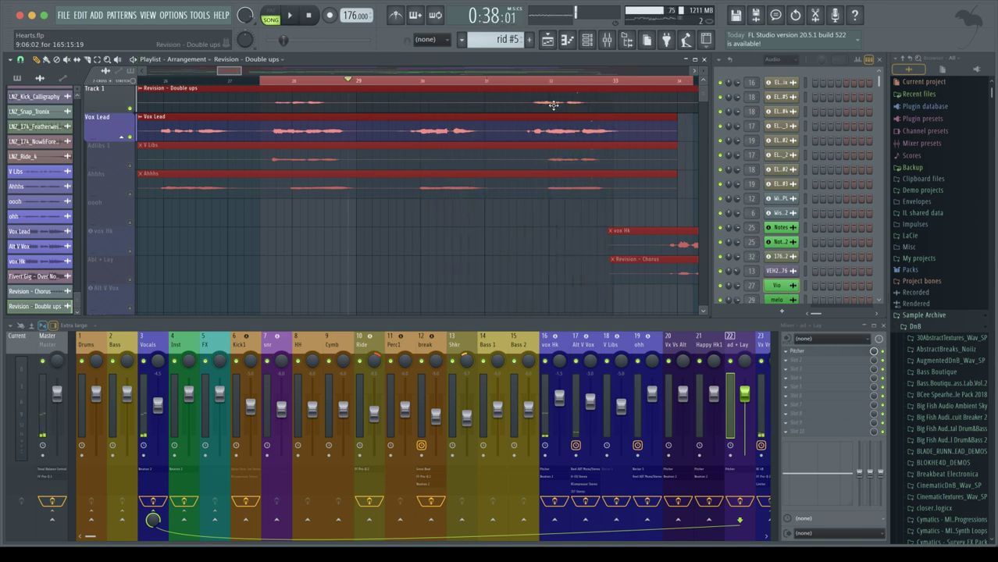
{"action": "double_click", "coordinate": [396, 83]}
Move Track 1 down directly below Track 10 and delete its Revision - Double ups clip.
{"action": "scroll", "coordinate": [365, 98], "scroll_direction": "down", "scroll_amount": 1}
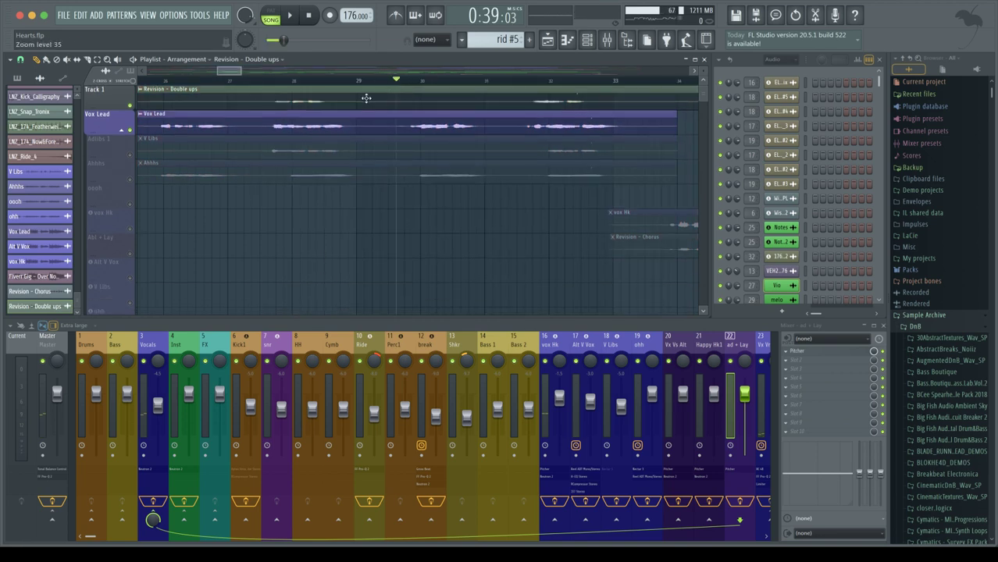
{"action": "scroll", "coordinate": [365, 98], "scroll_direction": "down", "scroll_amount": 4}
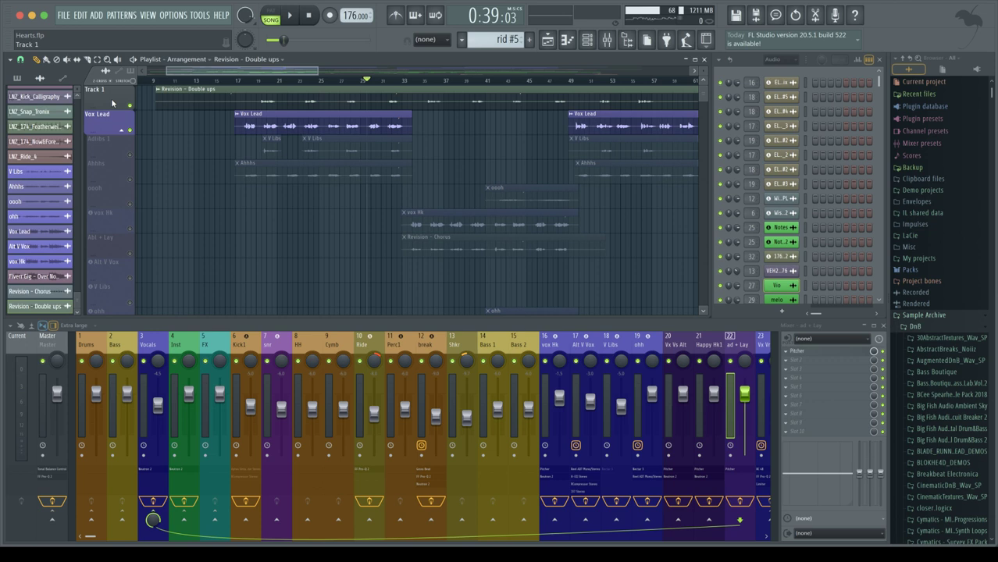
{"action": "left_click_drag", "start_coordinate": [113, 103], "coordinate": [112, 301]}
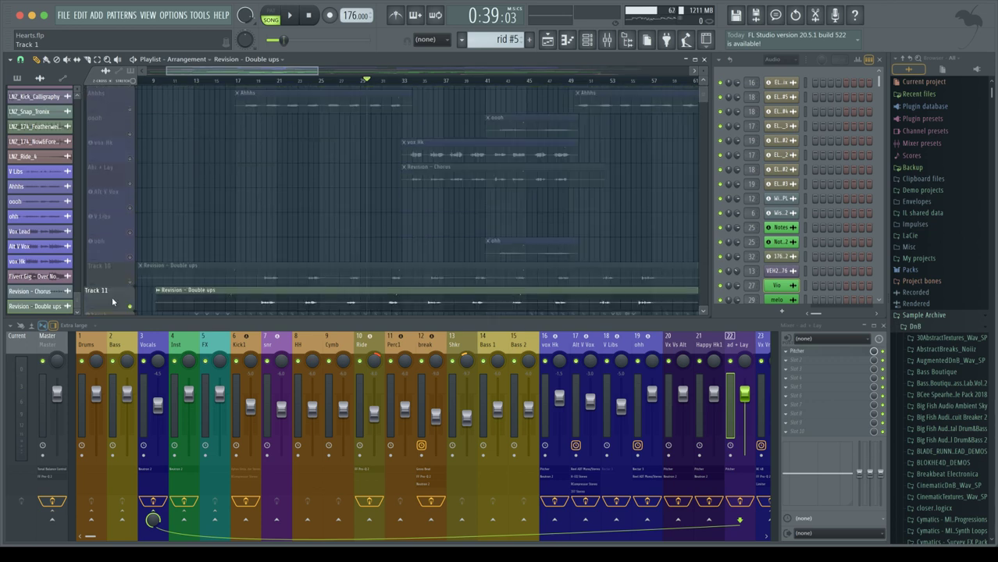
{"action": "scroll", "coordinate": [160, 269], "scroll_direction": "down", "scroll_amount": 3}
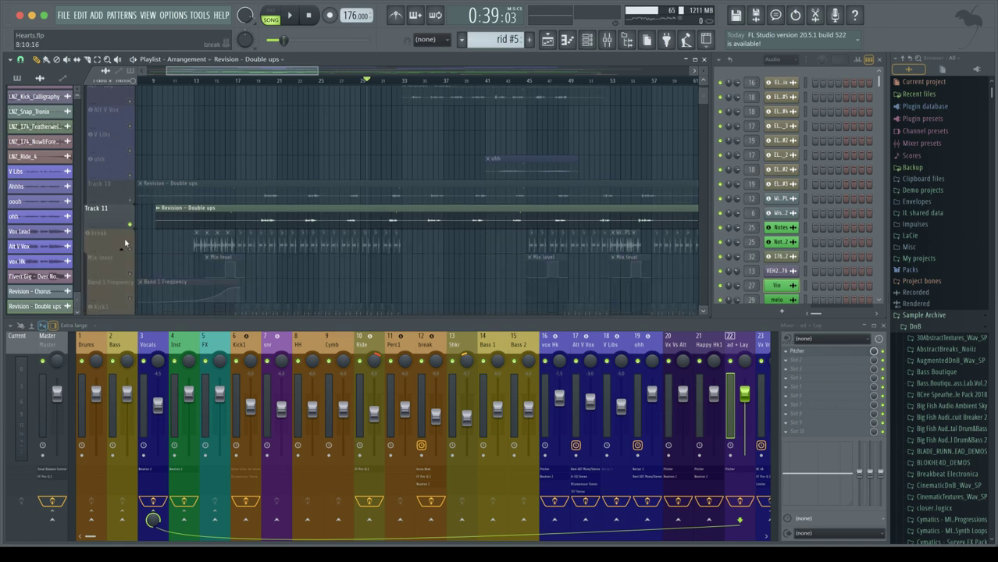
{"action": "right_click", "coordinate": [331, 209]}
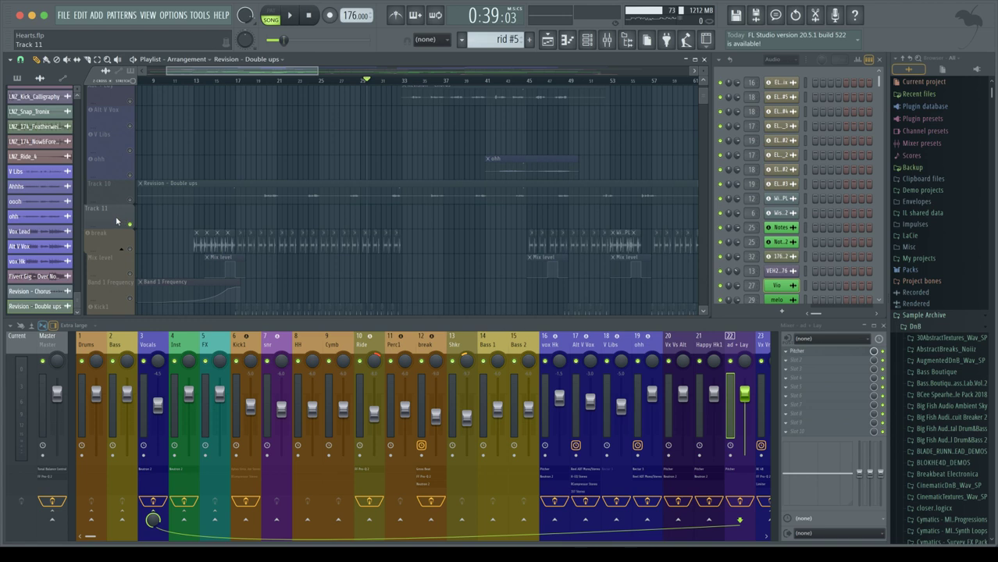
Solo Track 10 and play its Revision - Double ups clip from about bar 29.
{"action": "key", "text": "space"}
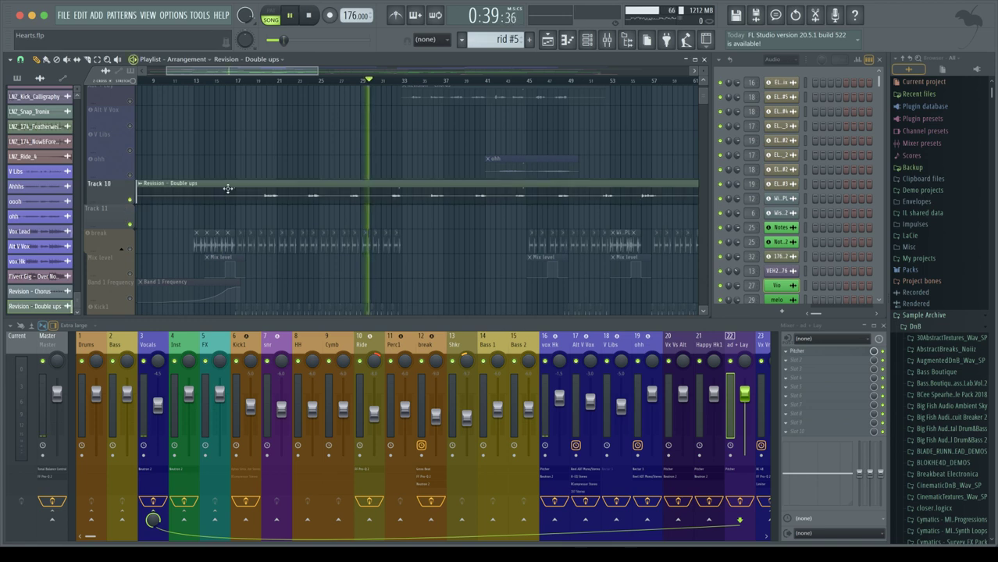
{"action": "key", "text": "space"}
{"action": "left_click", "coordinate": [352, 82]}
{"action": "key", "text": "space"}
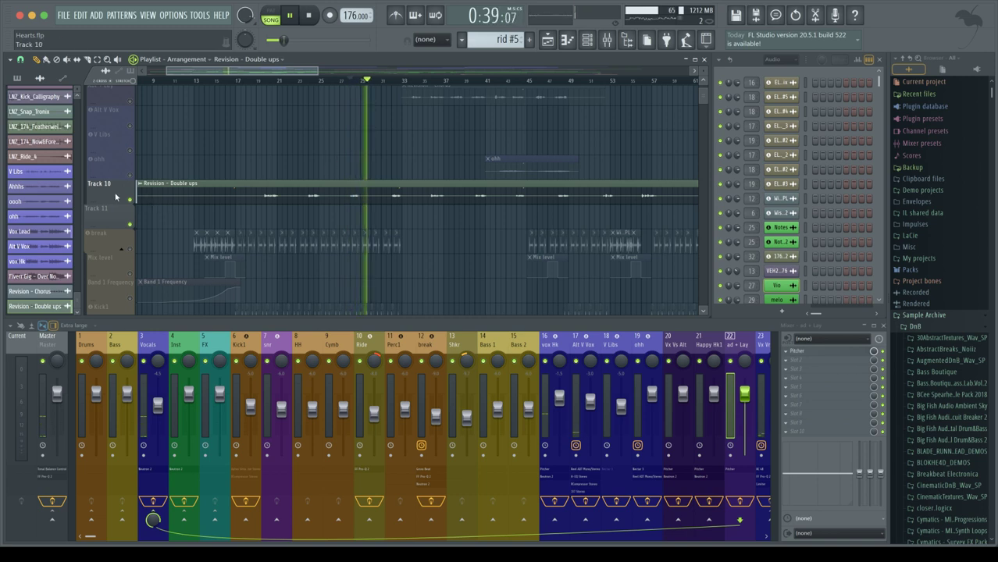
Move the empty Track 11 down the playlist past the Pattern 7 track and stop playback.
{"action": "scroll", "coordinate": [111, 295], "scroll_direction": "down", "scroll_amount": 10}
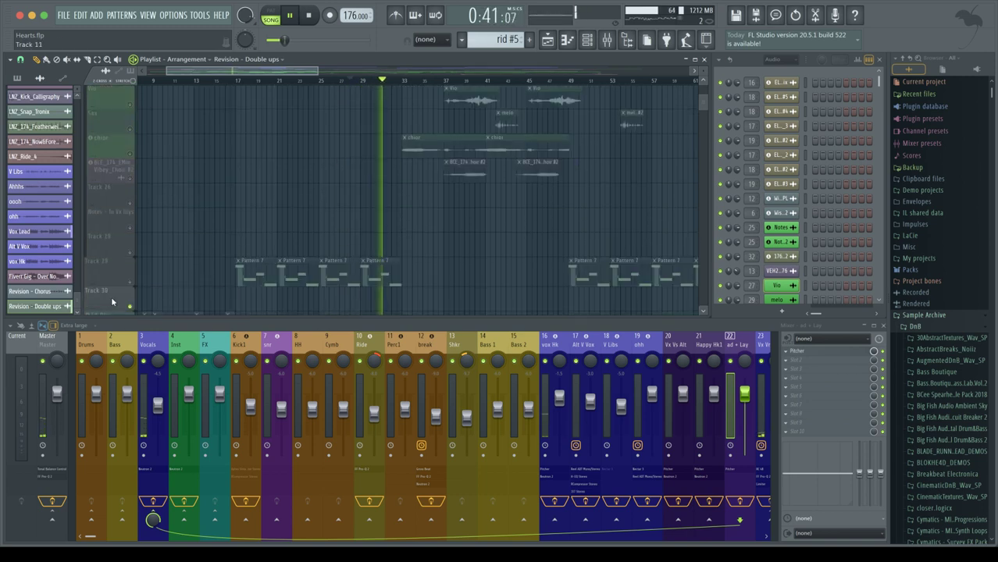
{"action": "scroll", "coordinate": [111, 295], "scroll_direction": "down", "scroll_amount": 2}
{"action": "scroll", "coordinate": [312, 238], "scroll_direction": "up", "scroll_amount": 9}
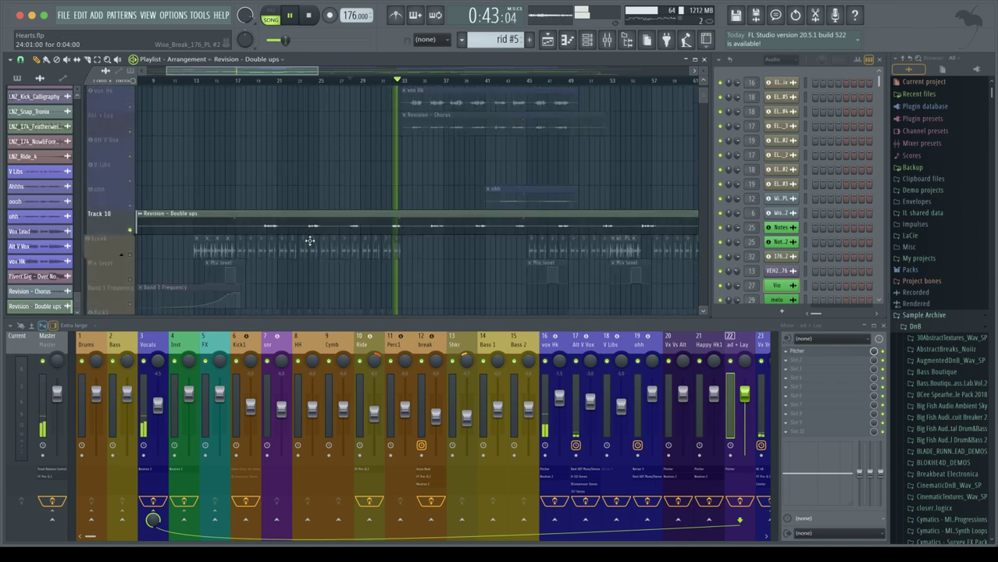
{"action": "key", "text": "space"}
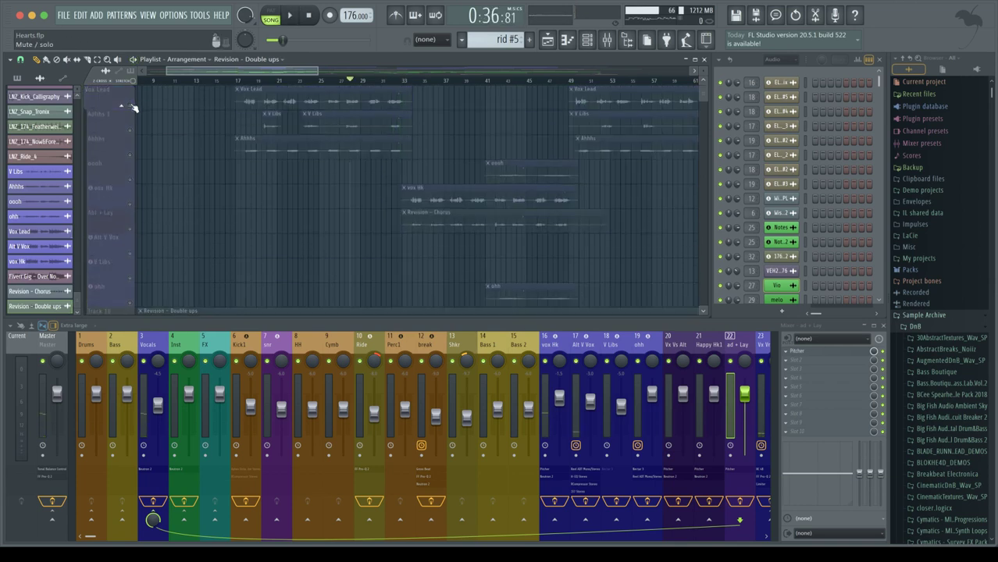
Enable the Vox Lead track group alongside Track 10 and play from about bar 16.
{"action": "left_click", "coordinate": [131, 105], "text": "ctrl"}
{"action": "key", "text": "space"}
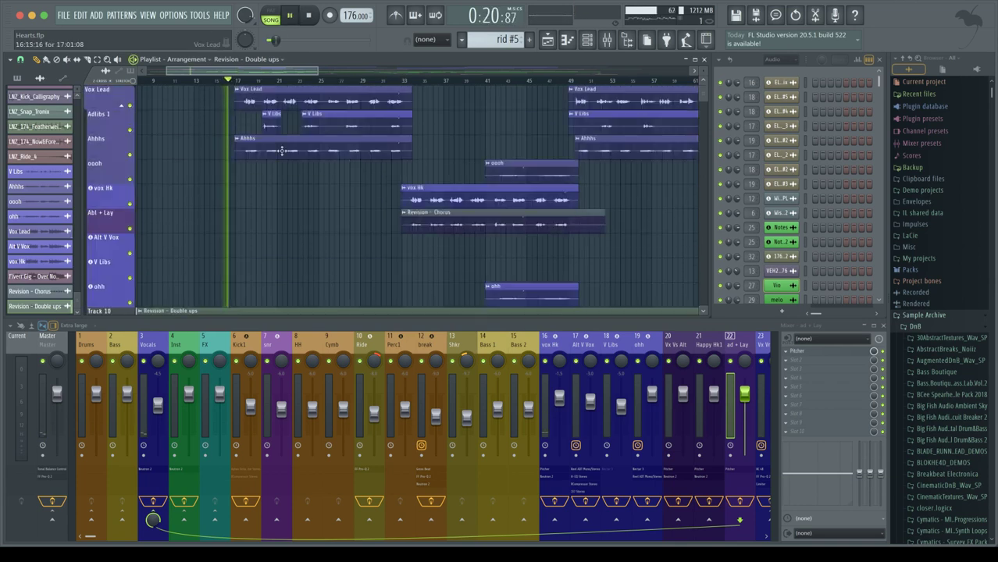
{"action": "scroll", "coordinate": [291, 171], "scroll_direction": "down", "scroll_amount": 2}
{"action": "scroll", "coordinate": [180, 185], "scroll_direction": "left", "scroll_amount": 2}
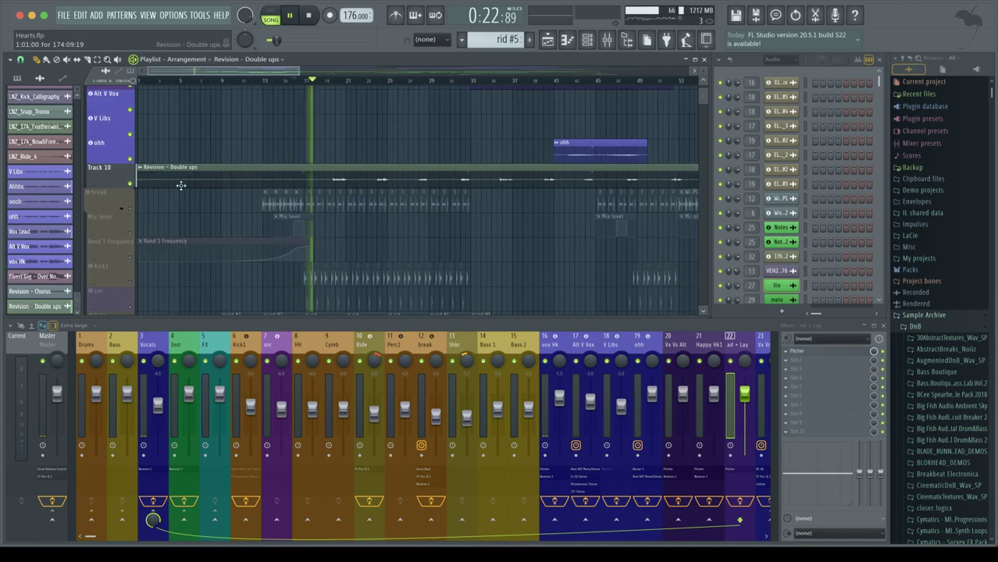
Toggle Track 10 off and on during playback to compare the double-ups, and re-enable all playlist tracks.
{"action": "left_click", "coordinate": [130, 185], "text": "ctrl"}
{"action": "left_click", "coordinate": [131, 184], "text": "ctrl"}
{"action": "left_click", "coordinate": [131, 184]}
{"action": "left_click", "coordinate": [131, 184]}
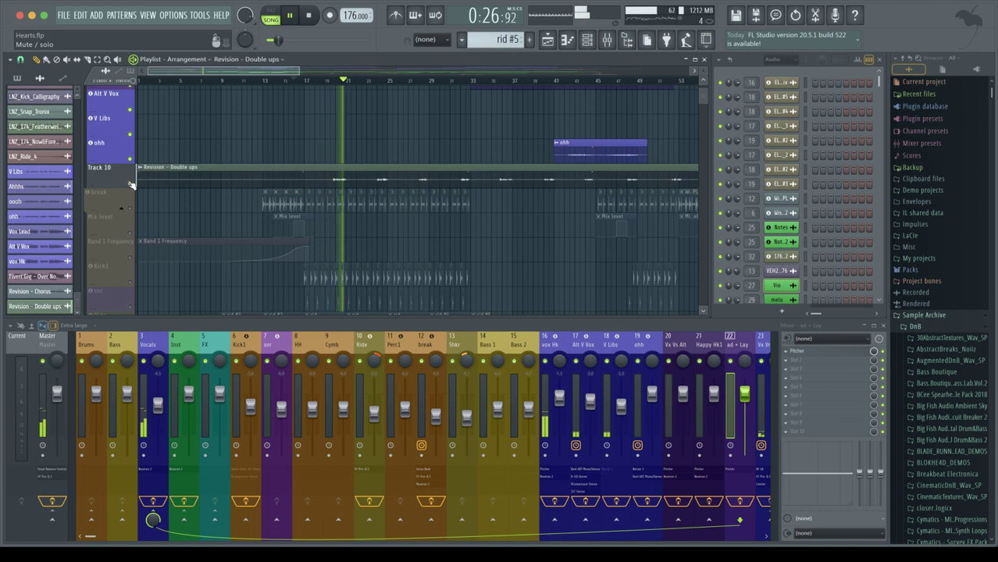
{"action": "left_click", "coordinate": [131, 184], "text": "ctrl"}
{"action": "left_click", "coordinate": [131, 185], "text": "ctrl"}
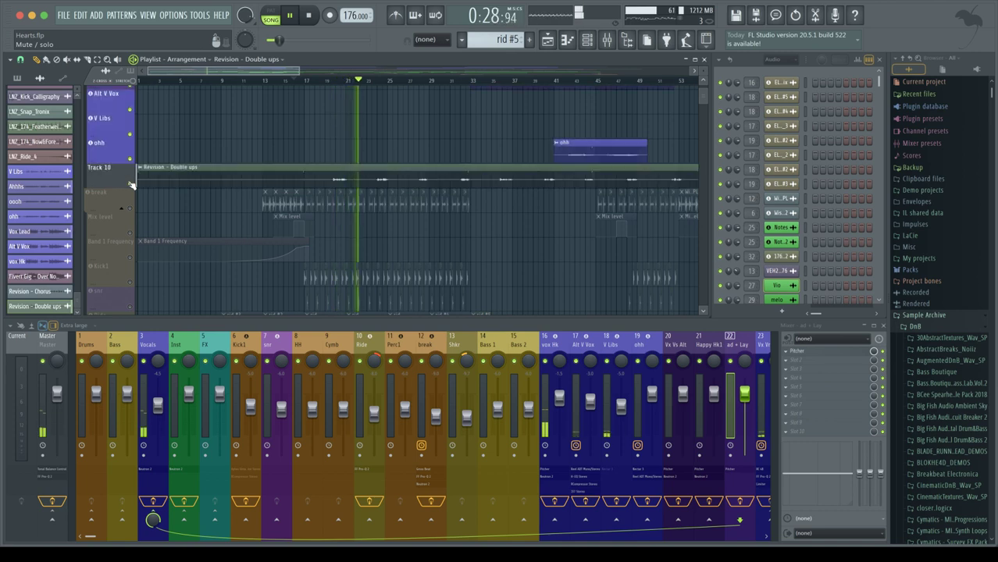
{"action": "left_click", "coordinate": [130, 160], "text": "ctrl"}
{"action": "left_click", "coordinate": [131, 159], "text": "ctrl"}
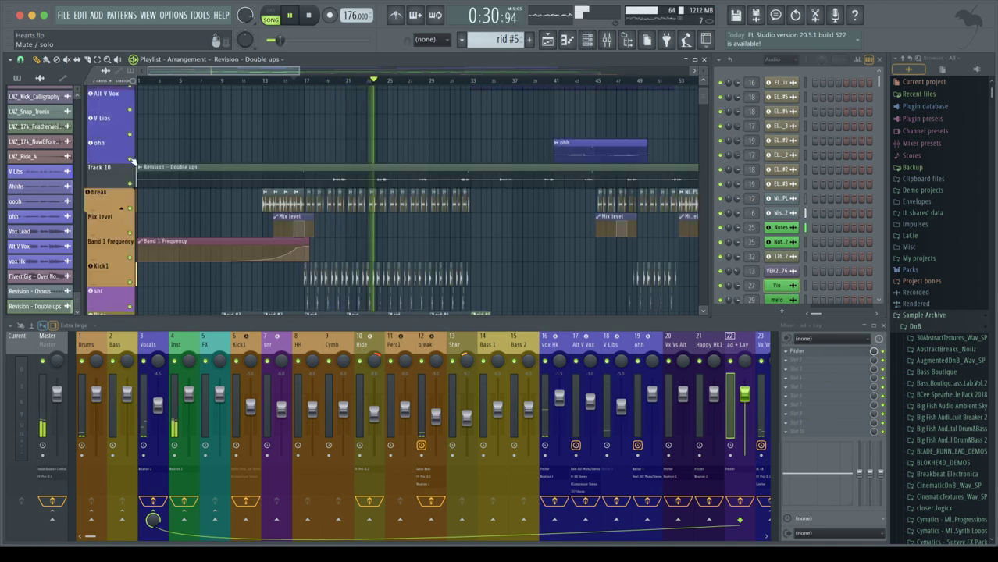
Trim the start of the Revision - Double ups clip to about bar 19 and move its track up directly below Ahhhs.
{"action": "left_click_drag", "start_coordinate": [138, 166], "coordinate": [336, 192]}
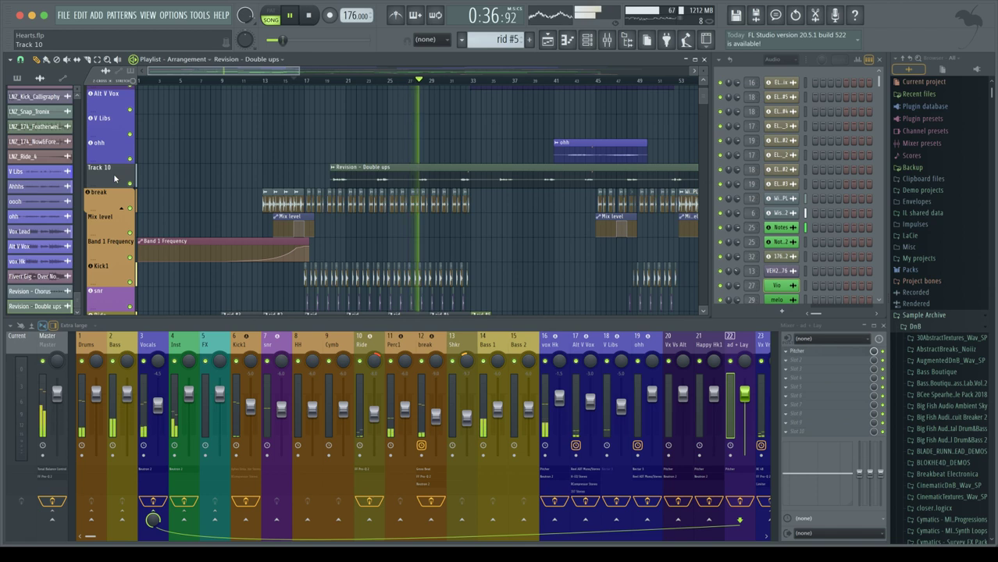
{"action": "scroll", "coordinate": [113, 173], "scroll_direction": "up", "scroll_amount": 7}
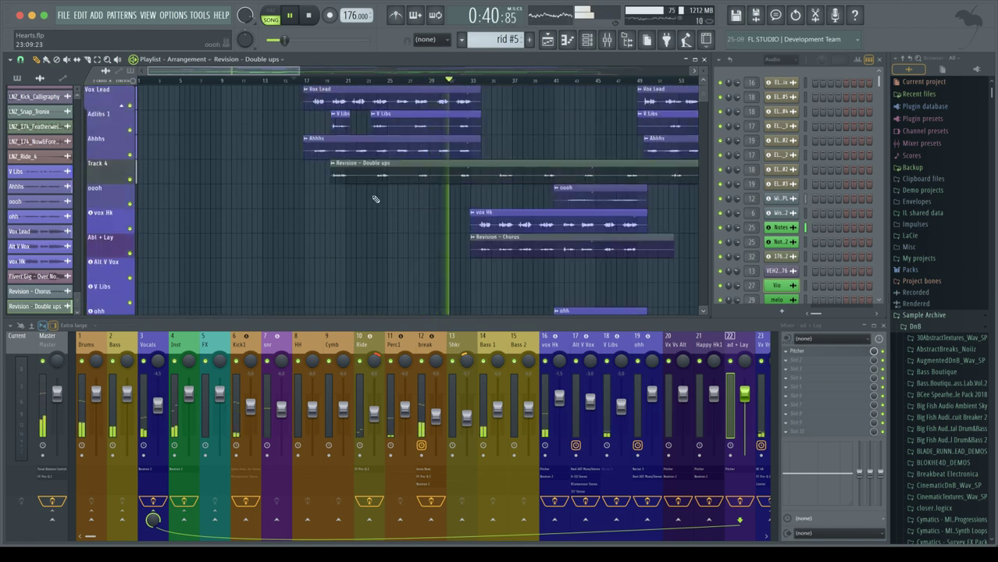
Check the channel settings of the Revision - Double ups and V Libs clips while playing from bar 23.
{"action": "double_click", "coordinate": [409, 169]}
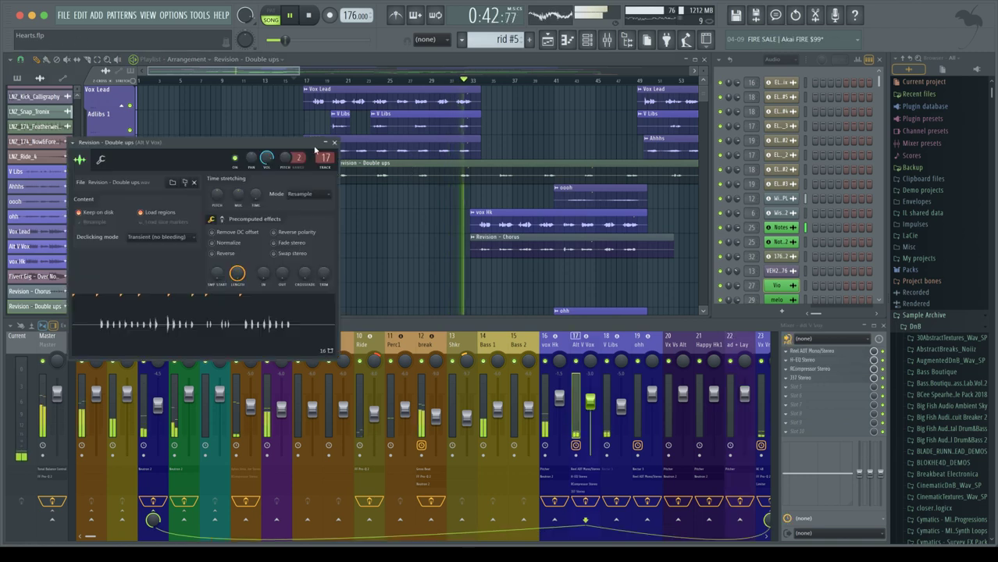
{"action": "left_click", "coordinate": [334, 143]}
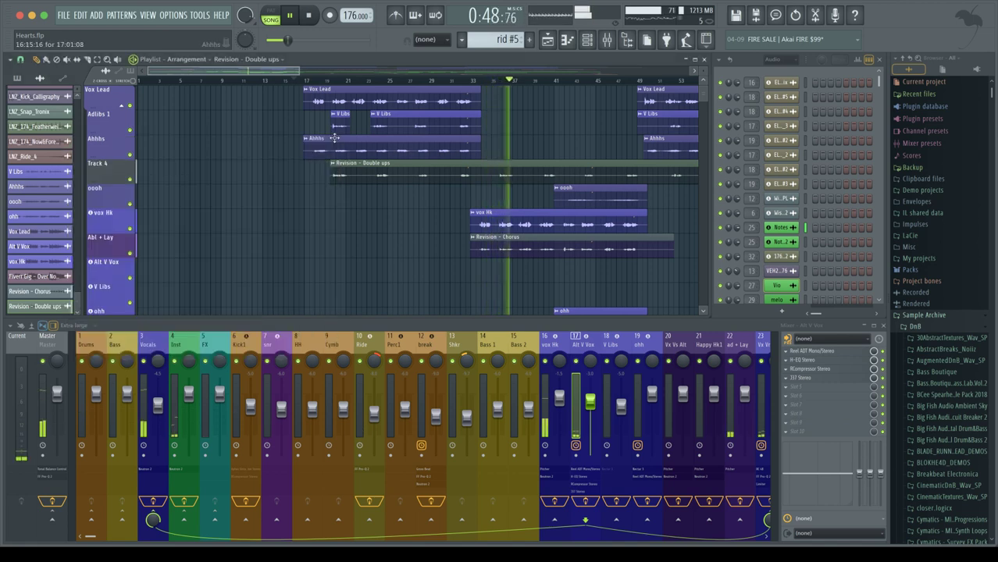
{"action": "left_click", "coordinate": [374, 82]}
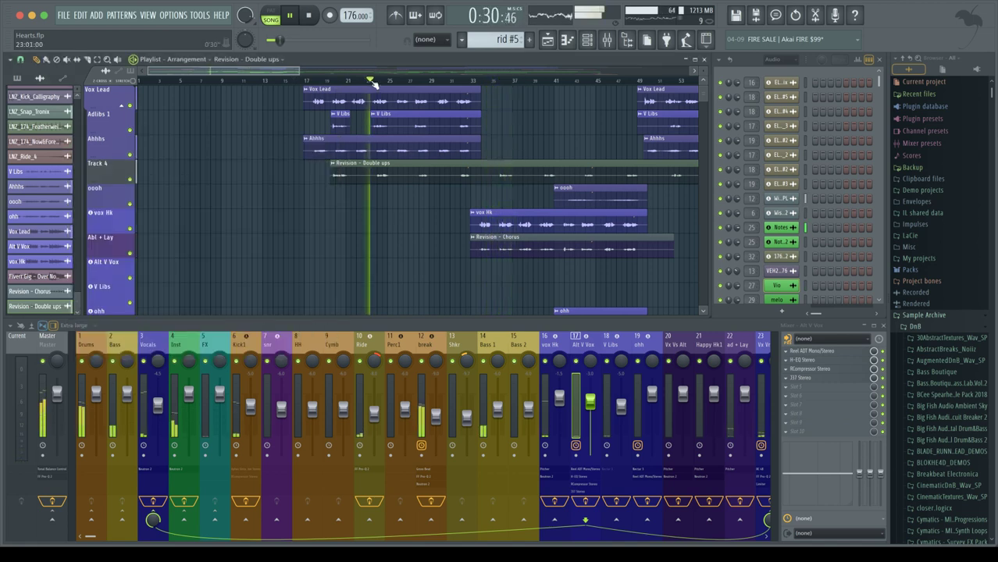
{"action": "double_click", "coordinate": [417, 119]}
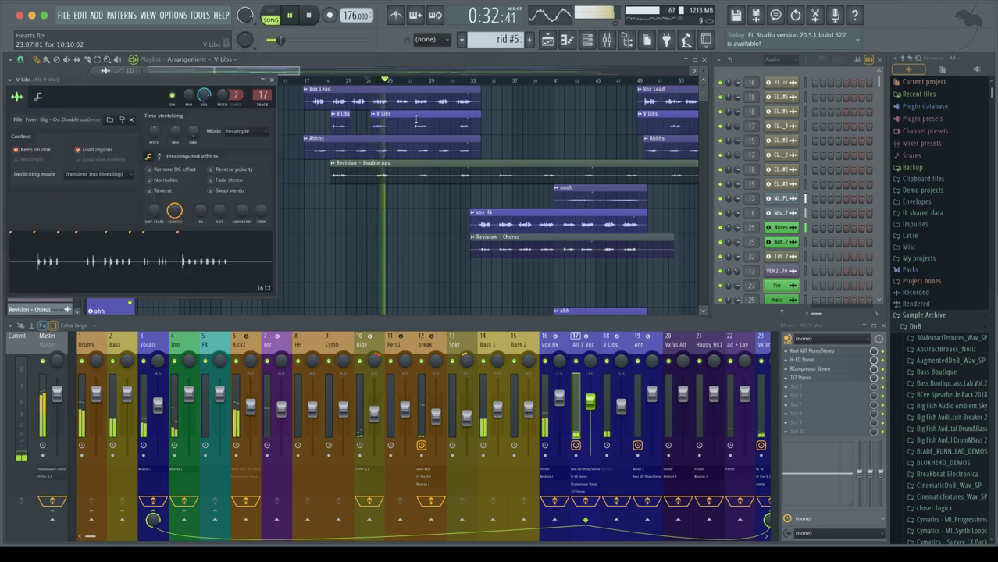
{"action": "left_click", "coordinate": [271, 80]}
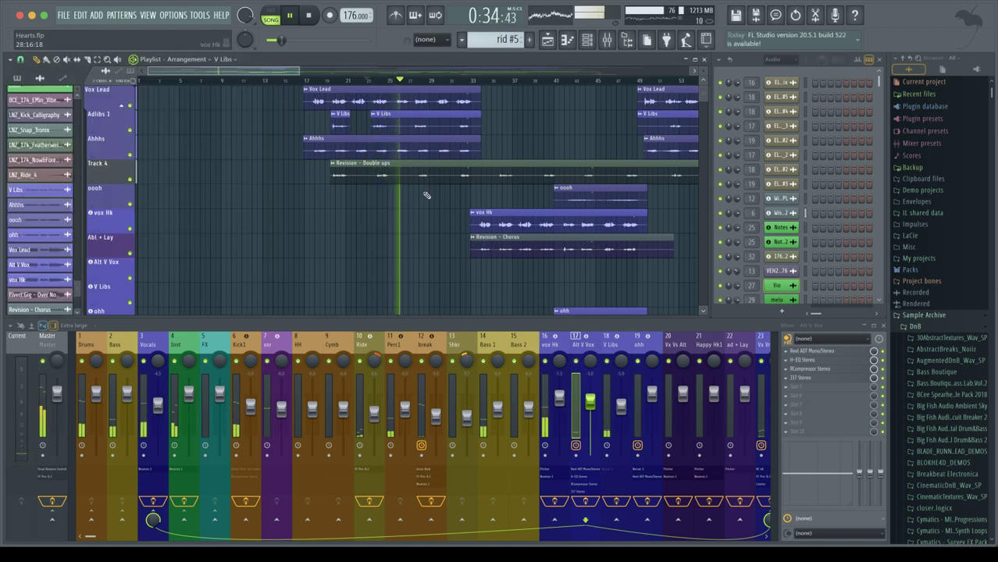
Route Revision - Double ups to mixer insert 35 and move that insert to position 17, between vox Hk and Alt V Vox.
{"action": "double_click", "coordinate": [343, 170]}
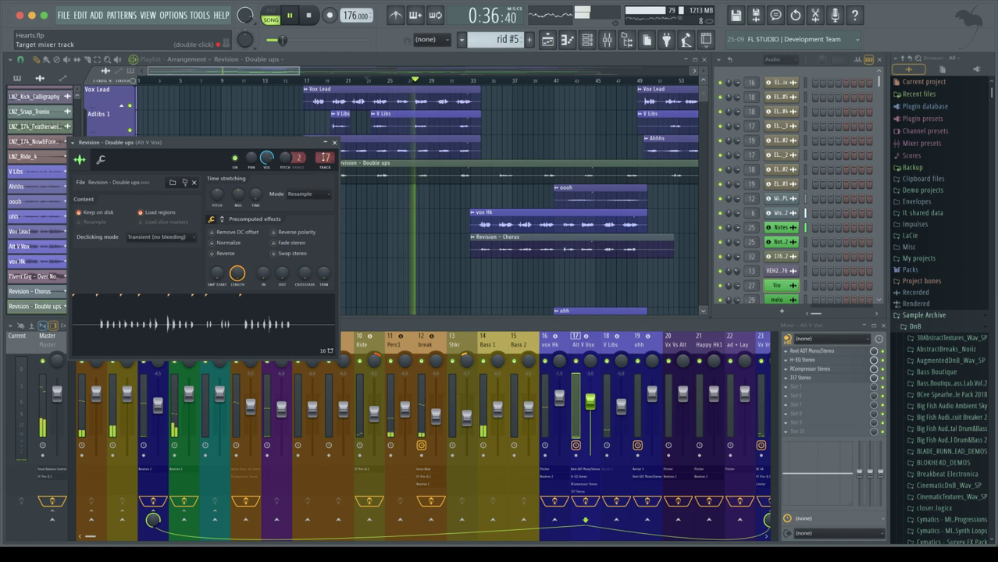
{"action": "left_click_drag", "start_coordinate": [324, 158], "coordinate": [324, 116]}
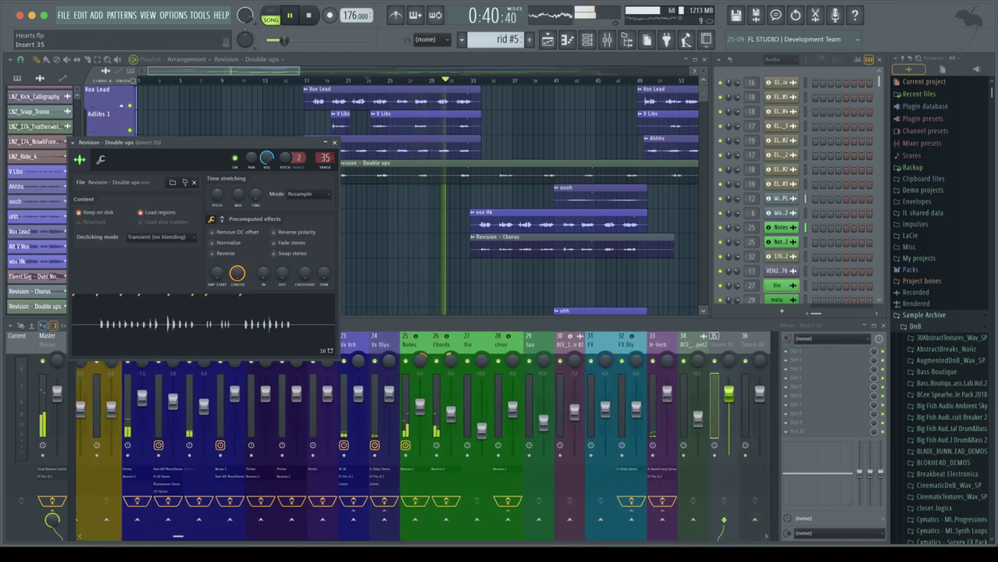
{"action": "scroll", "coordinate": [712, 421], "scroll_direction": "up", "scroll_amount": 11}
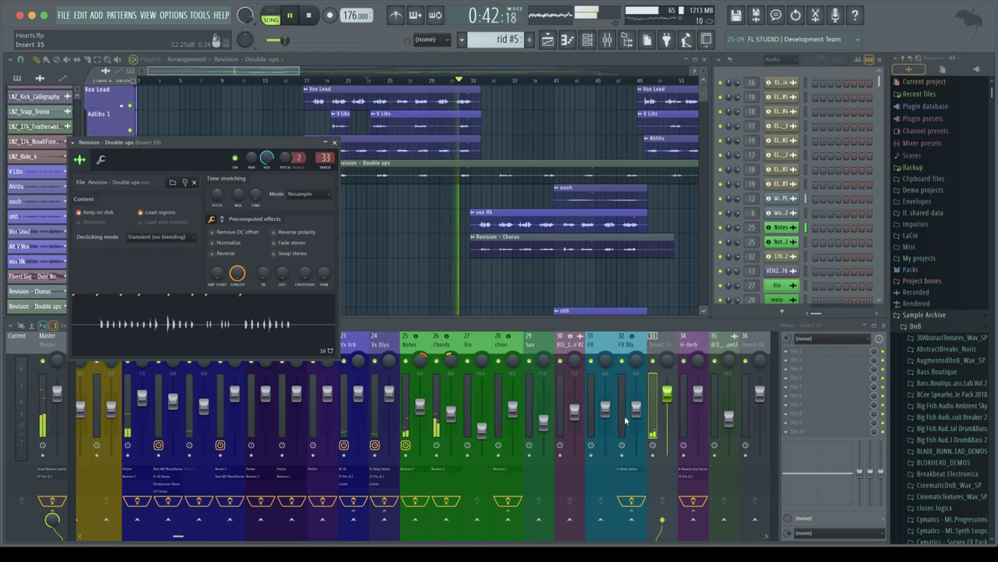
{"action": "scroll", "coordinate": [378, 421], "scroll_direction": "up", "scroll_amount": 7}
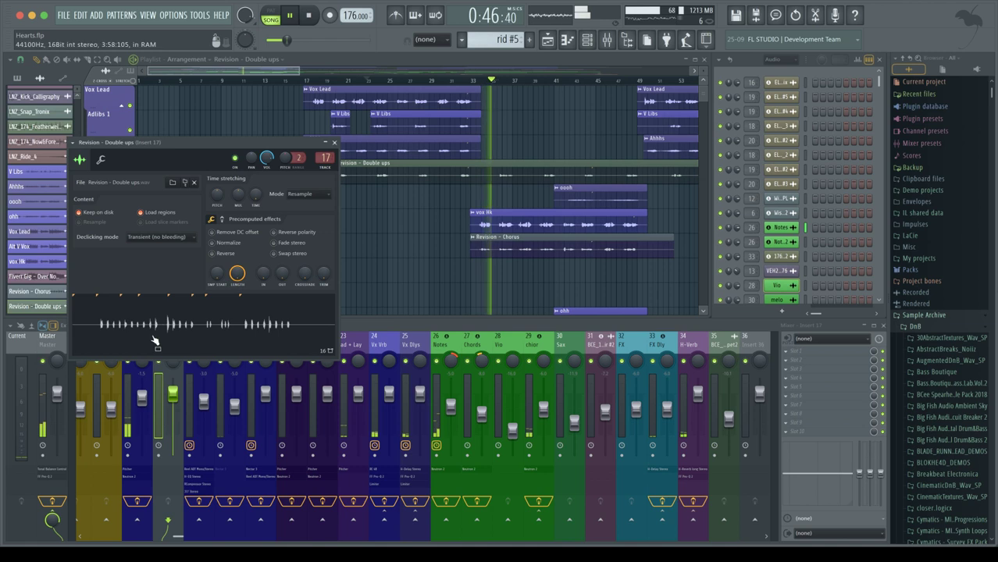
{"action": "left_click", "coordinate": [334, 143]}
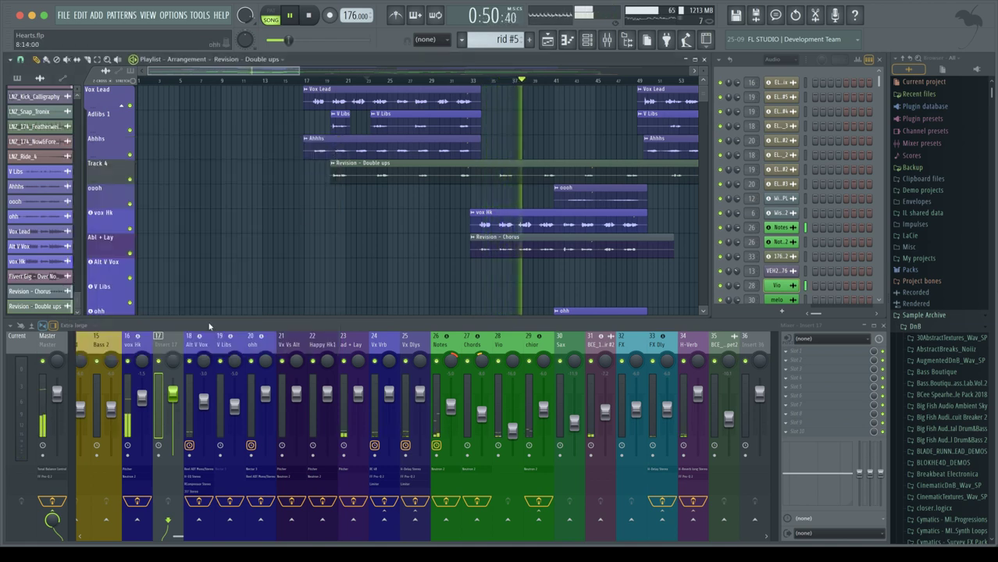
Move the double-ups insert to position 18, after Alt V Vox, and check the channel settings of Ahhhs, V Libs and Revision - Double ups.
{"action": "left_click_drag", "start_coordinate": [162, 394], "coordinate": [193, 394]}
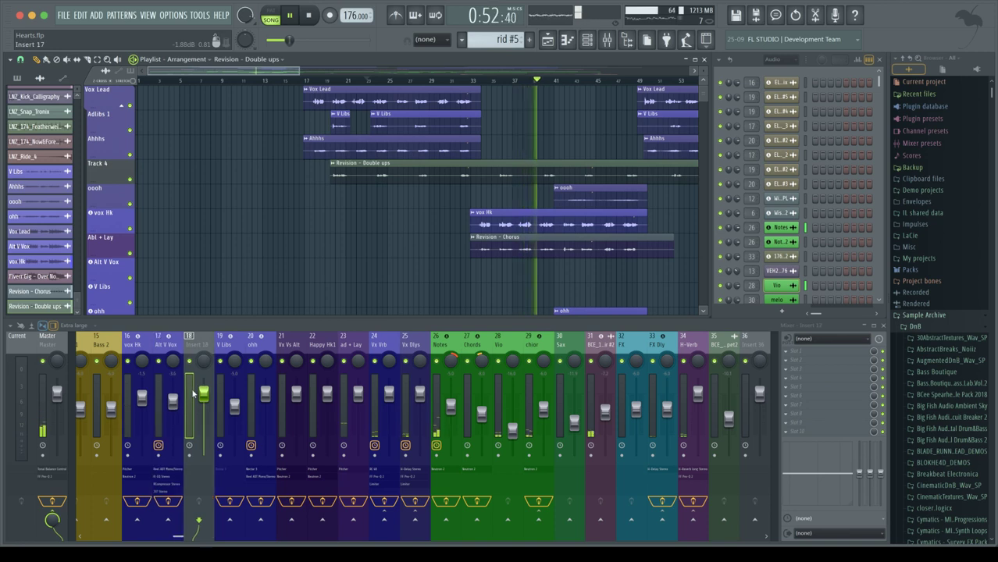
{"action": "left_click", "coordinate": [180, 388]}
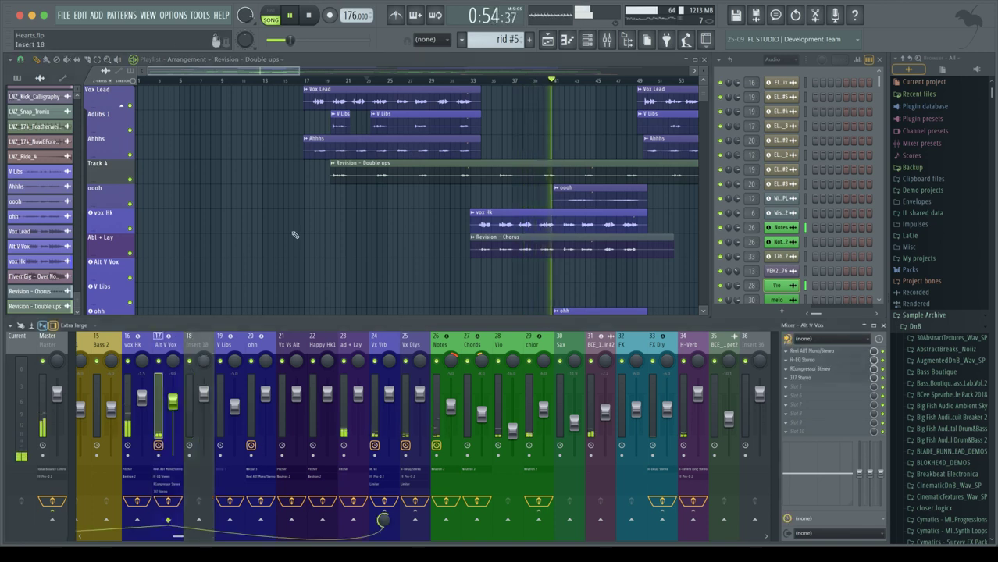
{"action": "double_click", "coordinate": [352, 150]}
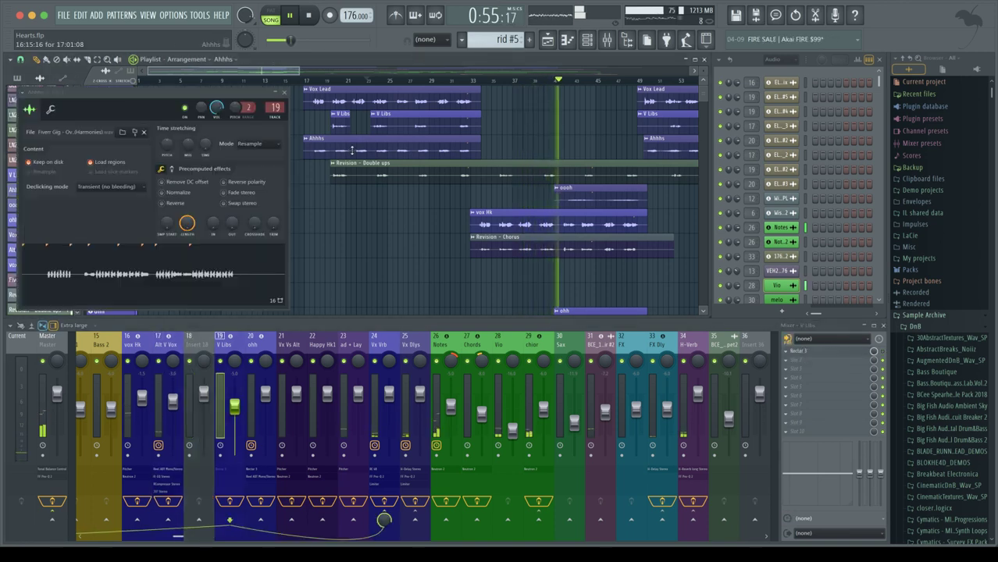
{"action": "double_click", "coordinate": [416, 118]}
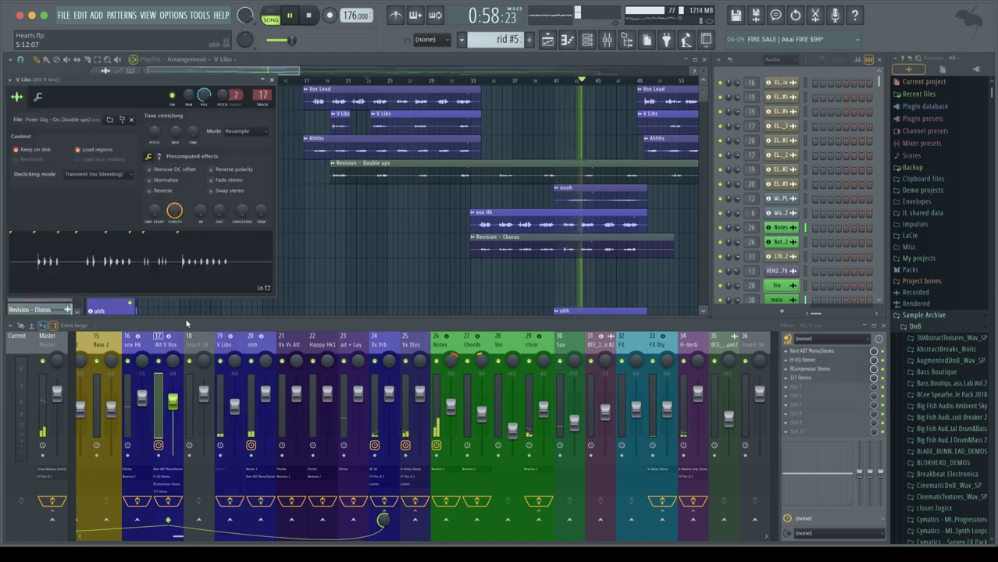
{"action": "double_click", "coordinate": [477, 165]}
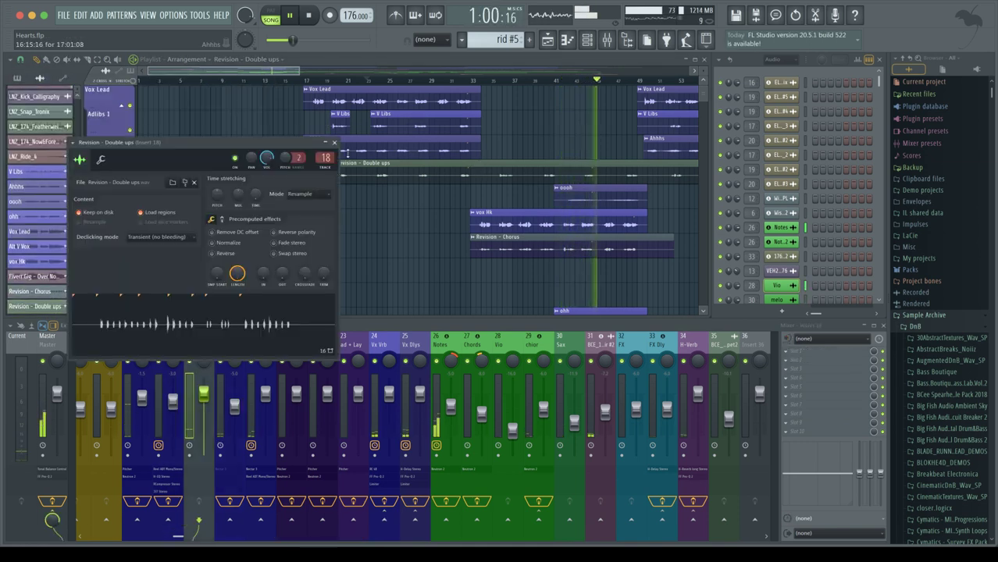
{"action": "left_click", "coordinate": [335, 142]}
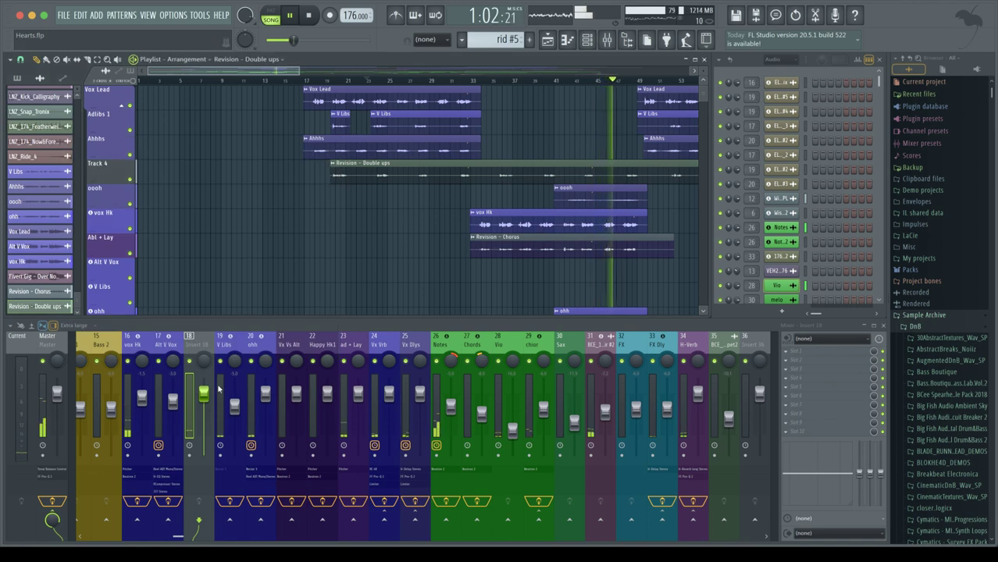
Rename mixer insert 18 as alt and colour it purple.
{"action": "key", "text": "F2"}
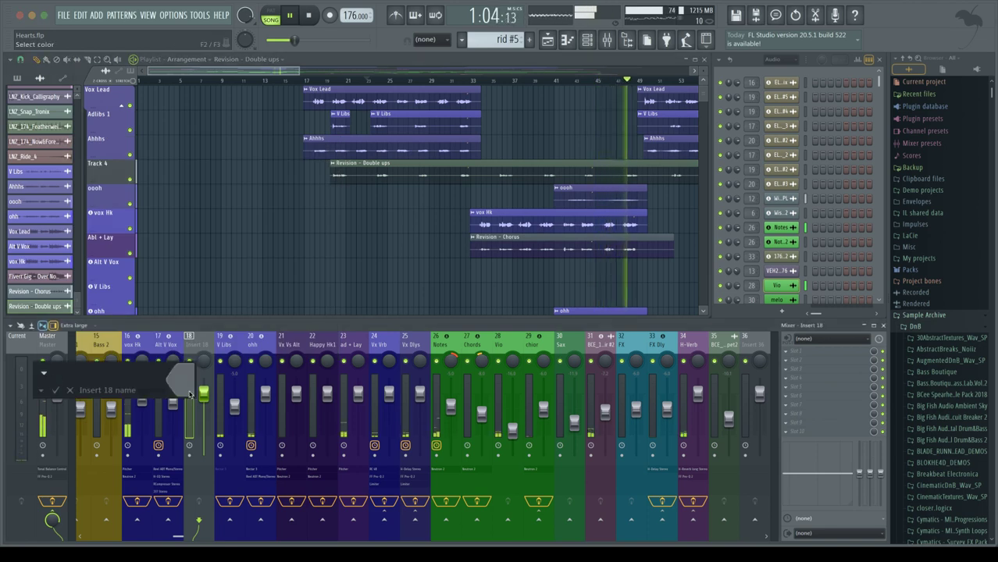
{"action": "type", "text": "alt"}
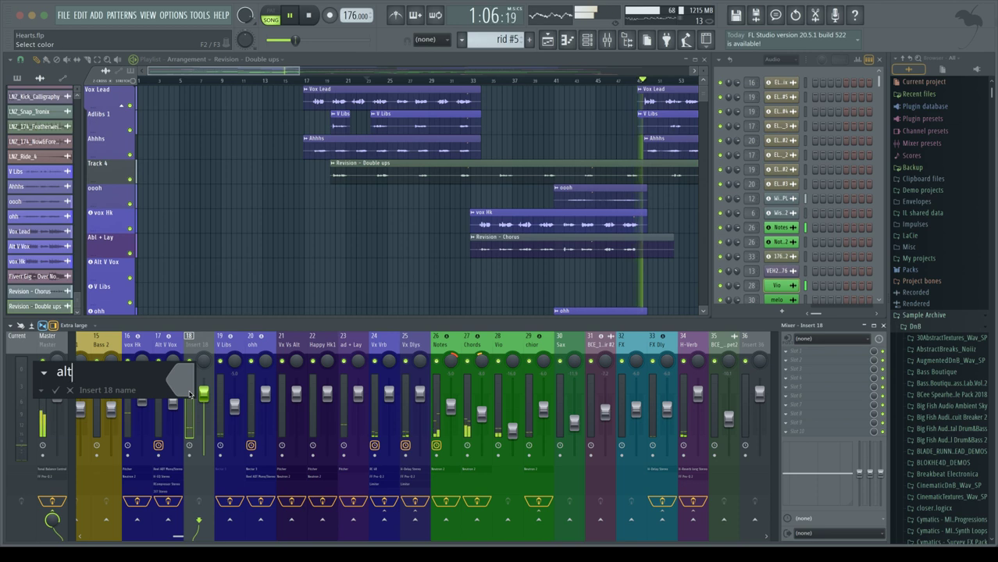
{"action": "left_click", "coordinate": [194, 389]}
{"action": "left_click", "coordinate": [194, 371]}
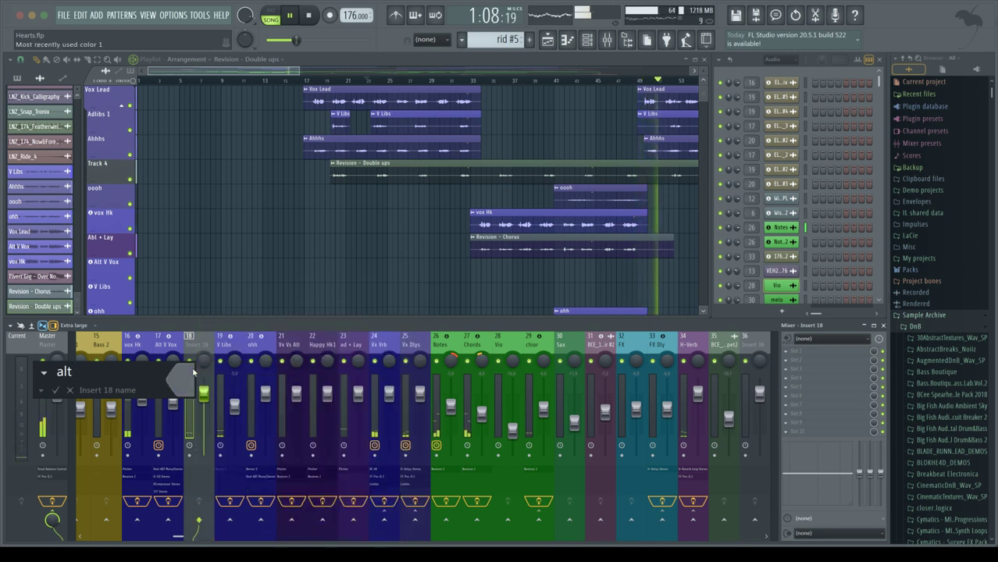
{"action": "left_click", "coordinate": [192, 375]}
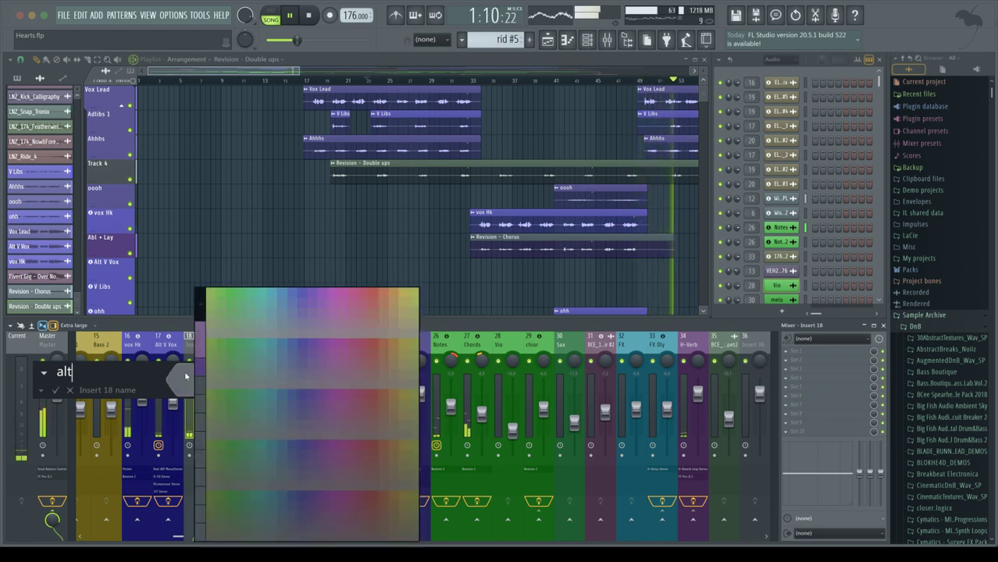
{"action": "left_click", "coordinate": [200, 363]}
{"action": "key", "text": "Return"}
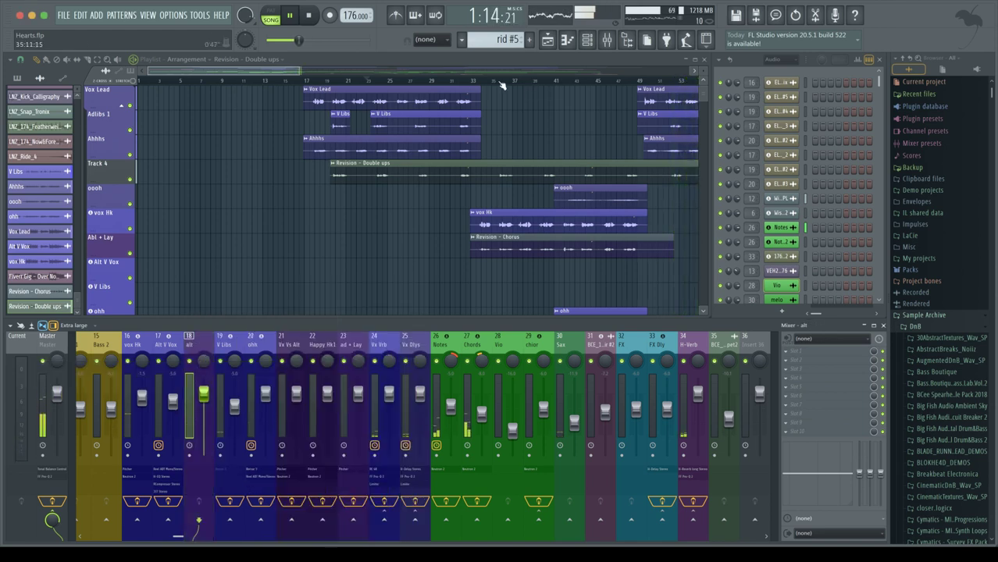
Solo Track 4 briefly during playback, bring all tracks back in, listen to the double-ups over the chorus and stop playback.
{"action": "right_click", "coordinate": [131, 179]}
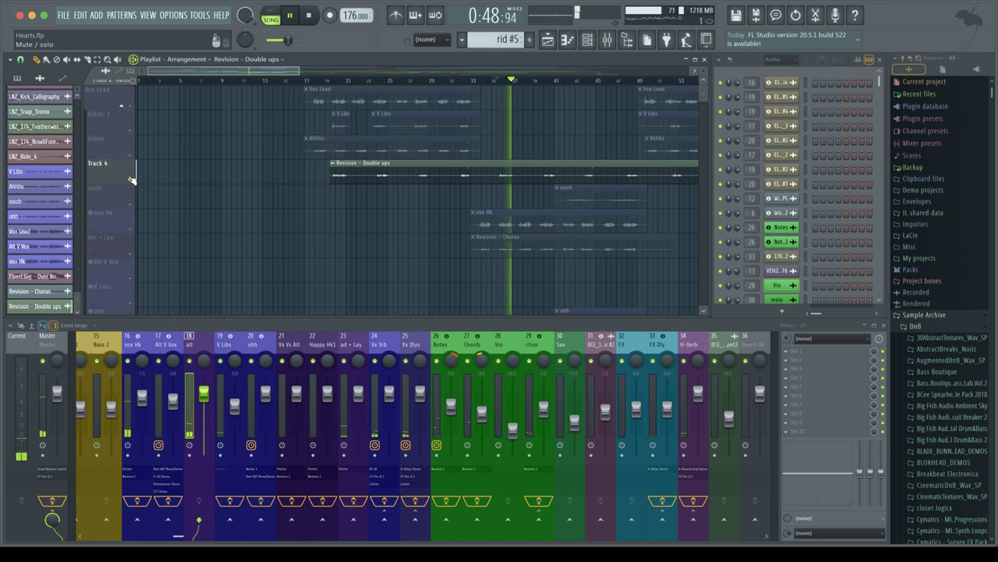
{"action": "right_click", "coordinate": [131, 179]}
{"action": "scroll", "coordinate": [435, 219], "scroll_direction": "down", "scroll_amount": 2}
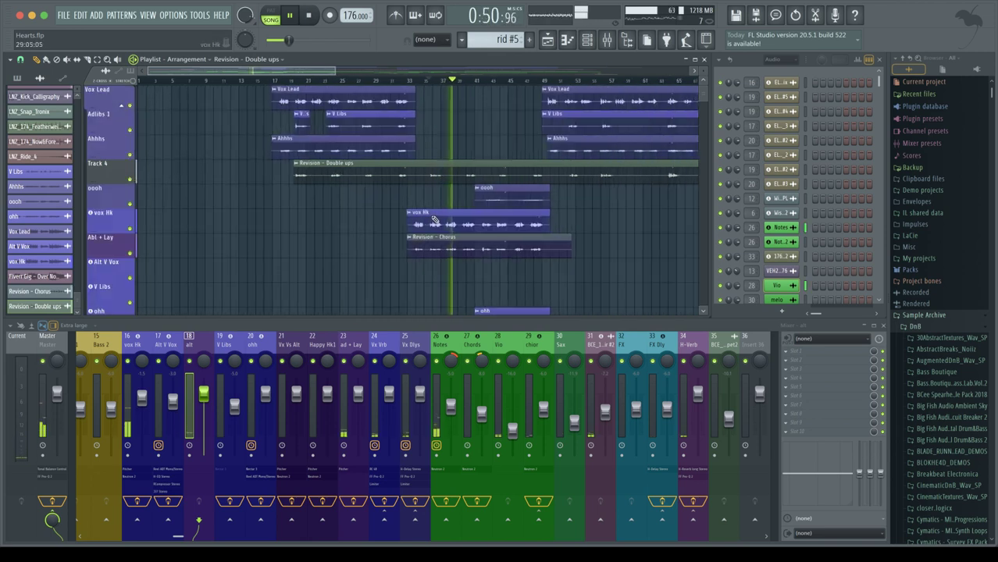
{"action": "scroll", "coordinate": [435, 219], "scroll_direction": "down", "scroll_amount": 1}
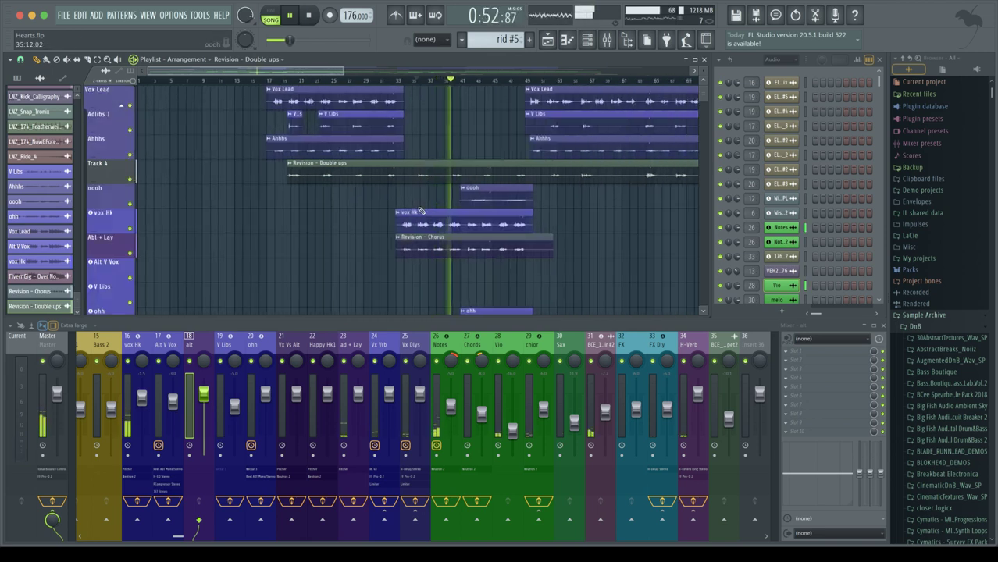
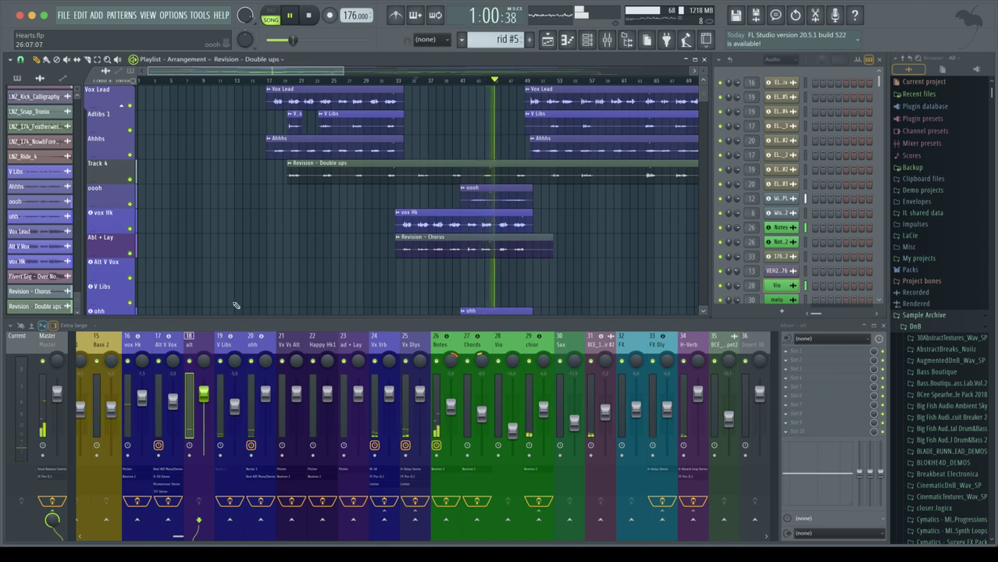
{"action": "key", "text": "space"}
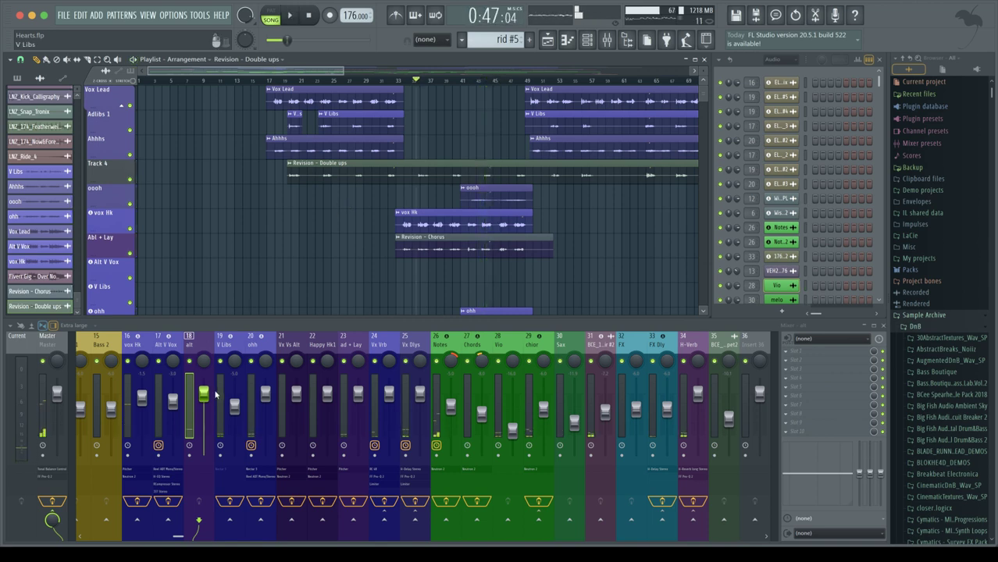
Copy the Pitcher effect with its settings from the vox Hk insert to the alt insert.
{"action": "left_click", "coordinate": [128, 397]}
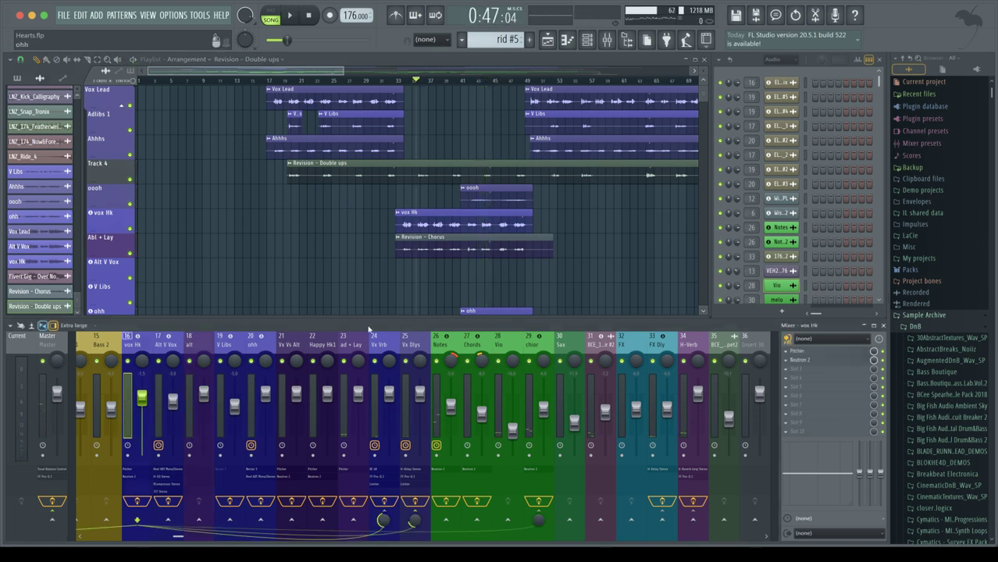
{"action": "left_click", "coordinate": [786, 352]}
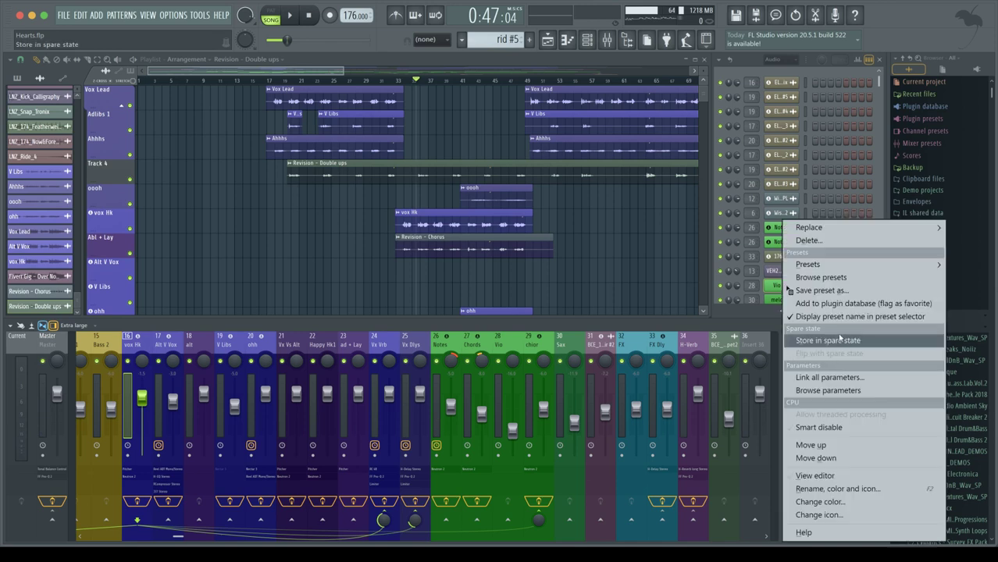
{"action": "left_click", "coordinate": [823, 291]}
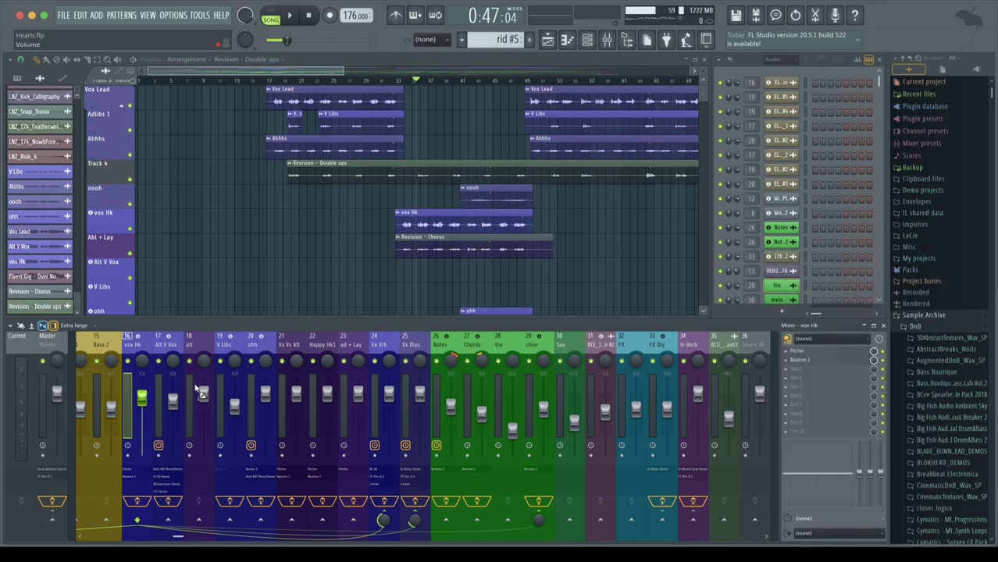
{"action": "left_click", "coordinate": [195, 391]}
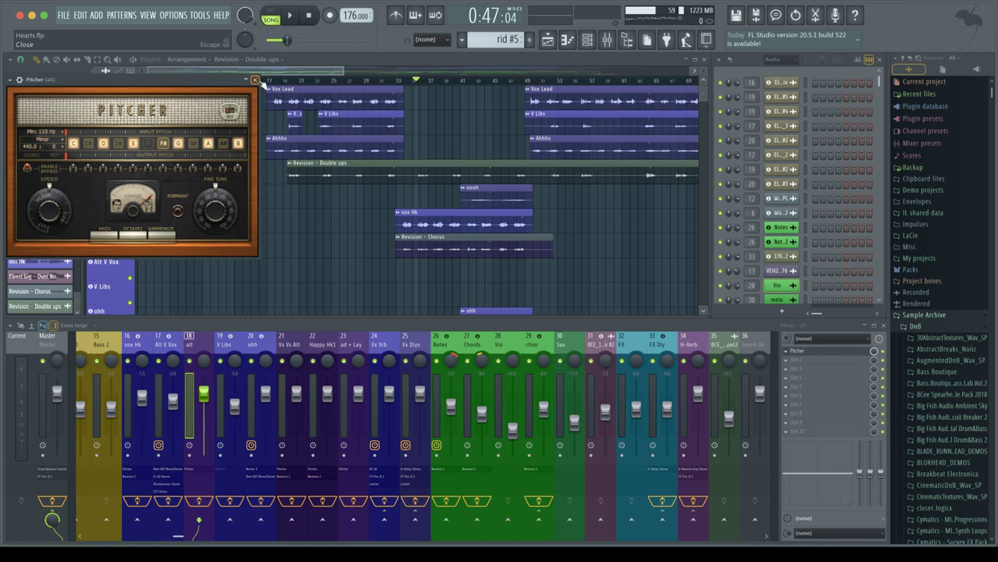
{"action": "left_click", "coordinate": [254, 79]}
Copy the Neutron 2 effect with its settings from vox Hk to the alt insert and bring its whole window into view.
{"action": "left_click", "coordinate": [127, 380]}
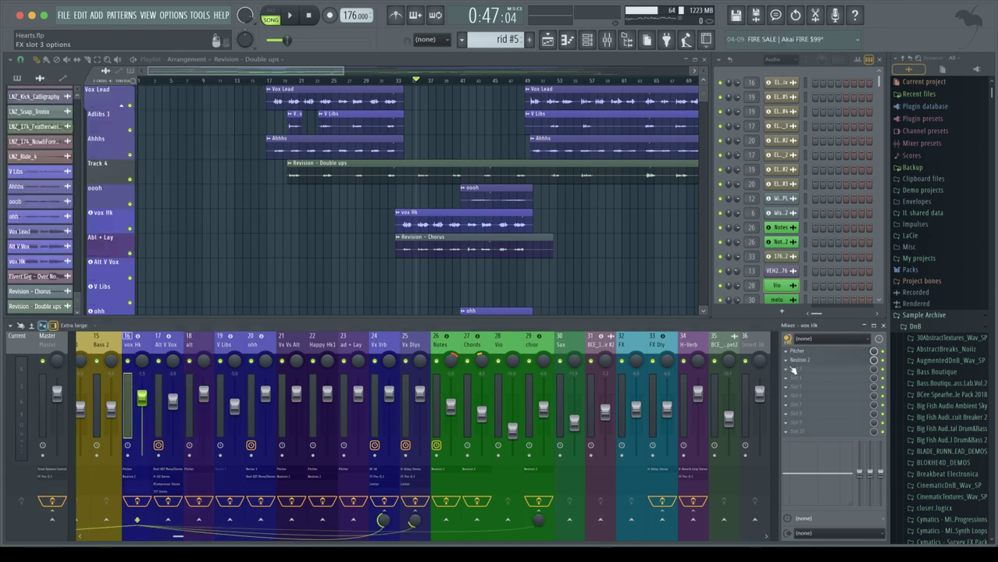
{"action": "left_click", "coordinate": [785, 361]}
{"action": "left_click_drag", "start_coordinate": [859, 309], "coordinate": [673, 322]}
{"action": "left_click_drag", "start_coordinate": [199, 394], "coordinate": [191, 390]}
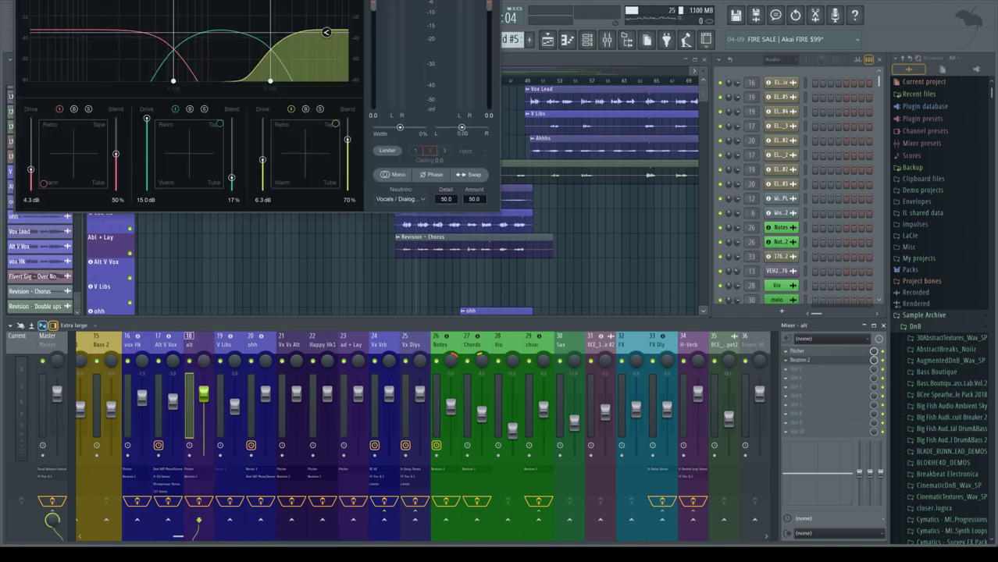
{"action": "left_click_drag", "start_coordinate": [255, 0], "coordinate": [564, 153]}
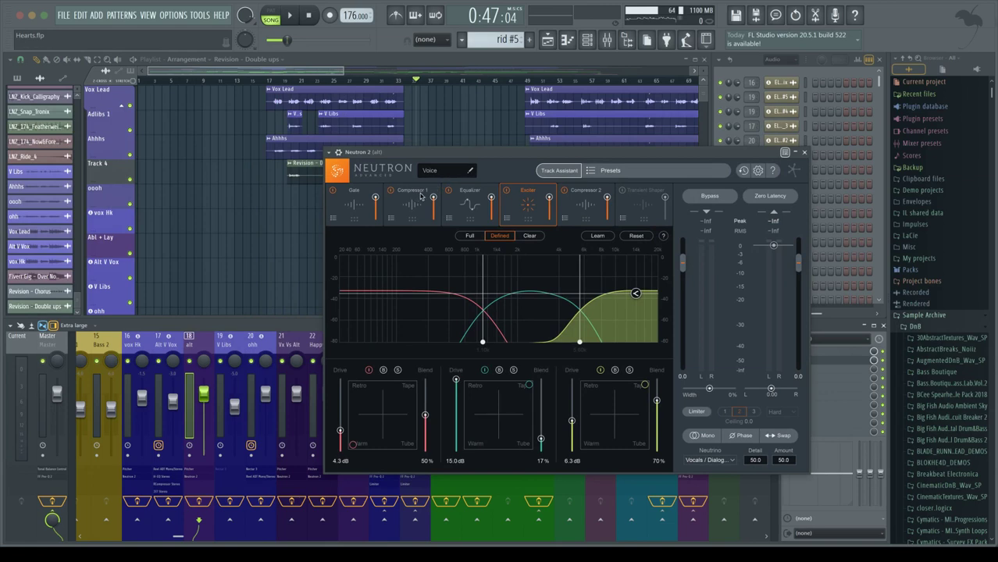
Examine the Equalizer module of alt's Neutron 2 while playing from about bar 25, and close the plugin.
{"action": "left_click", "coordinate": [463, 198]}
{"action": "key", "text": "space"}
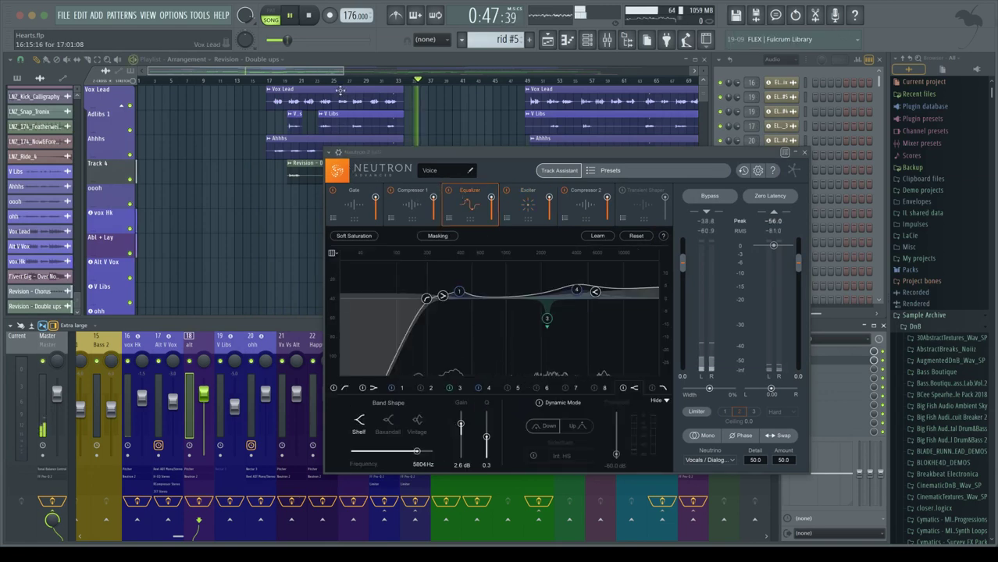
{"action": "left_click", "coordinate": [338, 82]}
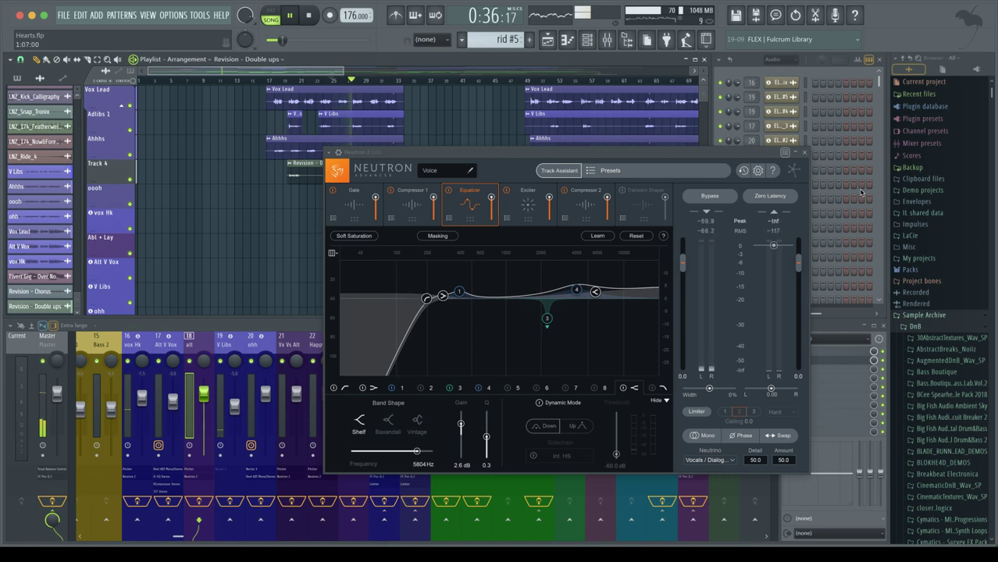
{"action": "left_click", "coordinate": [808, 153]}
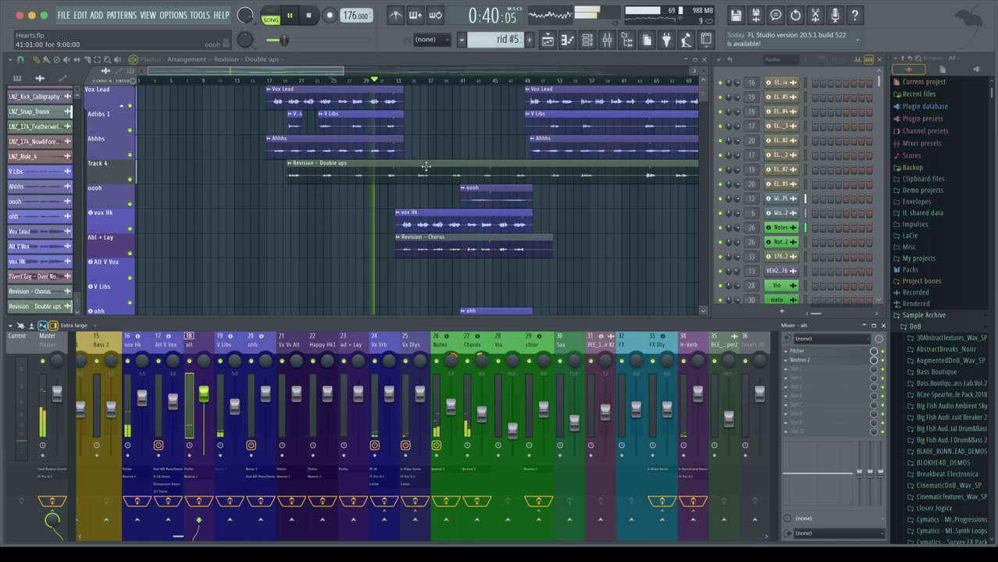
Play the arrangement from around bar 31 to listen to the double-up and chorus vocals, and stop playback.
{"action": "scroll", "coordinate": [385, 139], "scroll_direction": "up", "scroll_amount": 6, "text": "ctrl"}
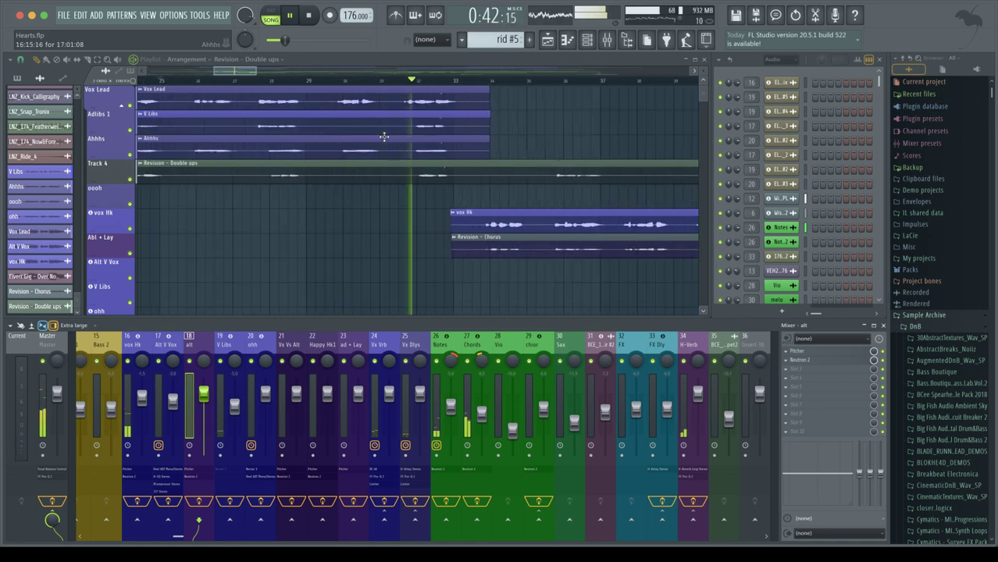
{"action": "scroll", "coordinate": [383, 139], "scroll_direction": "left", "scroll_amount": 2}
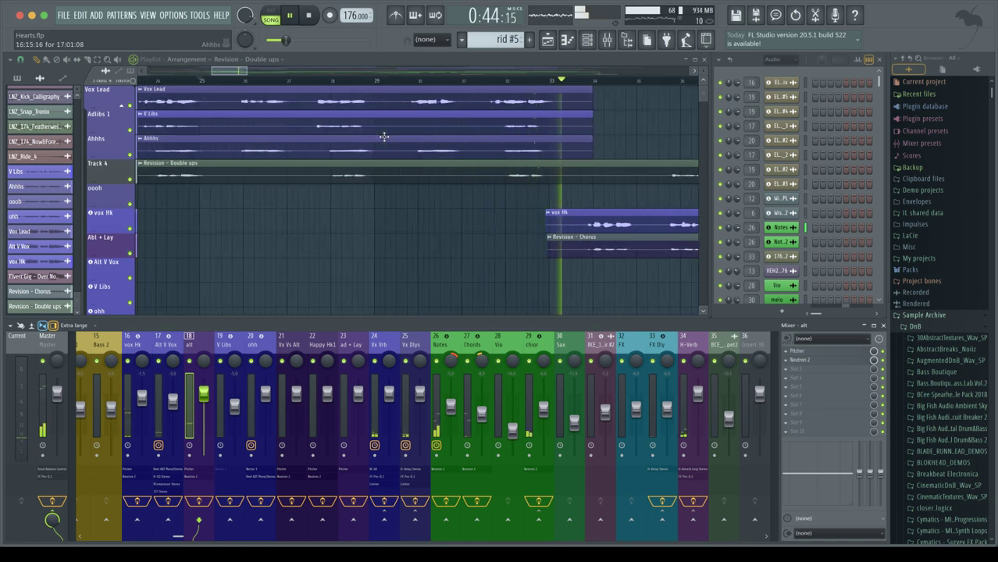
{"action": "scroll", "coordinate": [526, 167], "scroll_direction": "up", "scroll_amount": 3, "text": "ctrl"}
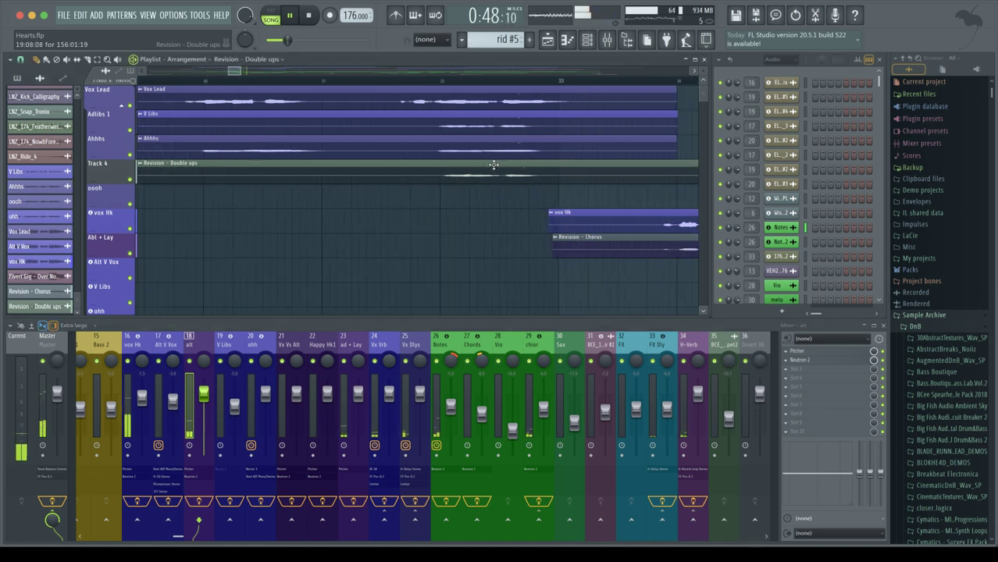
{"action": "left_click", "coordinate": [430, 82]}
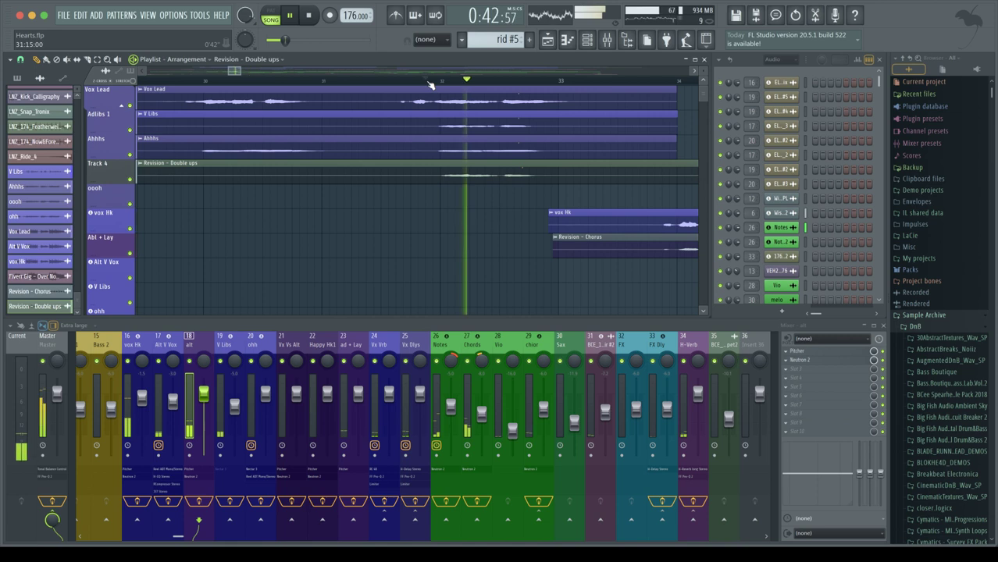
{"action": "scroll", "coordinate": [421, 138], "scroll_direction": "up", "scroll_amount": 3, "text": "alt"}
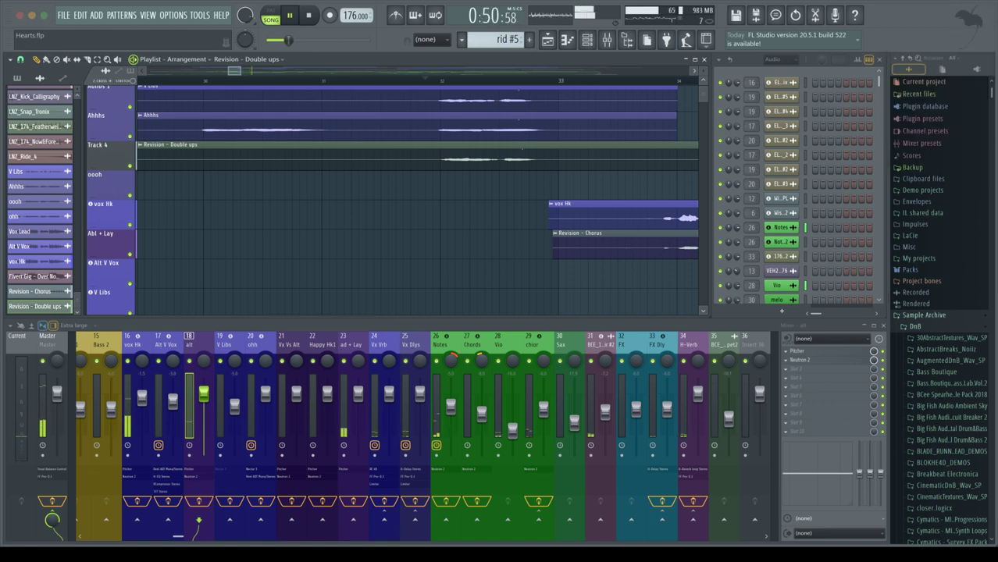
{"action": "scroll", "coordinate": [289, 186], "scroll_direction": "down", "scroll_amount": 3, "text": "ctrl"}
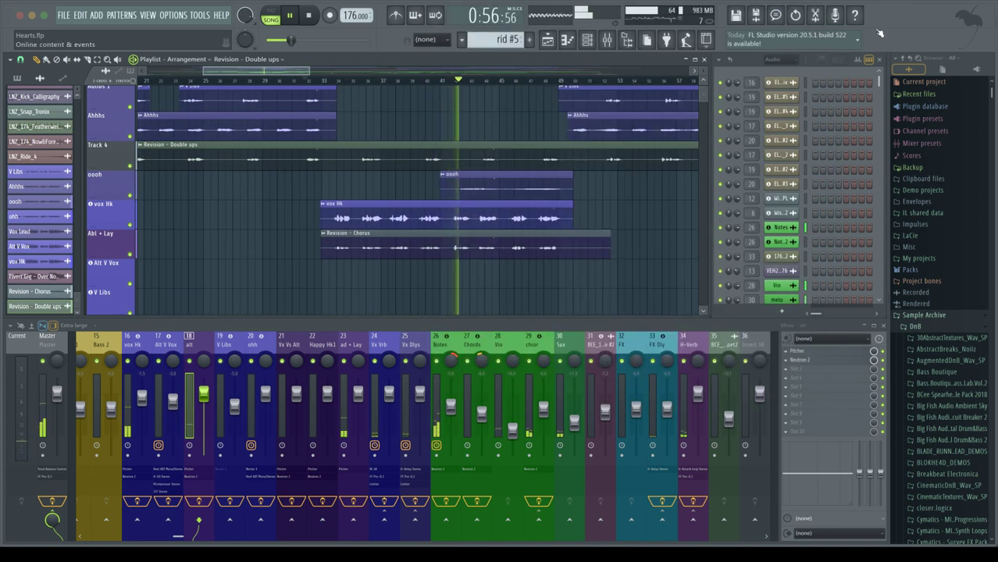
{"action": "key", "text": "space"}
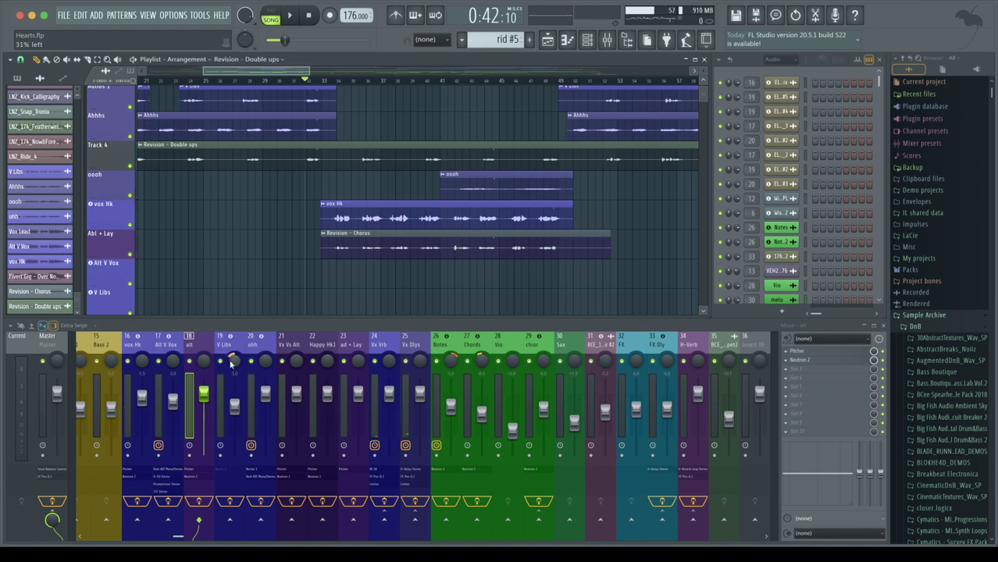
Reset the V Libs panning, pan the alt and Alt V Vox mixer tracks apart, and audition the verse vocals.
{"action": "left_click", "coordinate": [235, 363]}
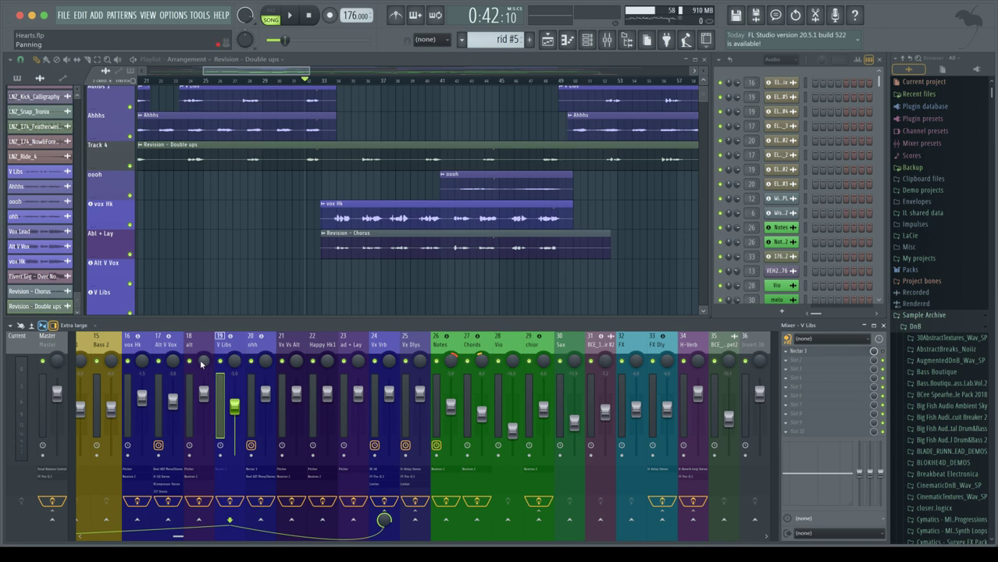
{"action": "left_click_drag", "start_coordinate": [201, 364], "coordinate": [169, 374]}
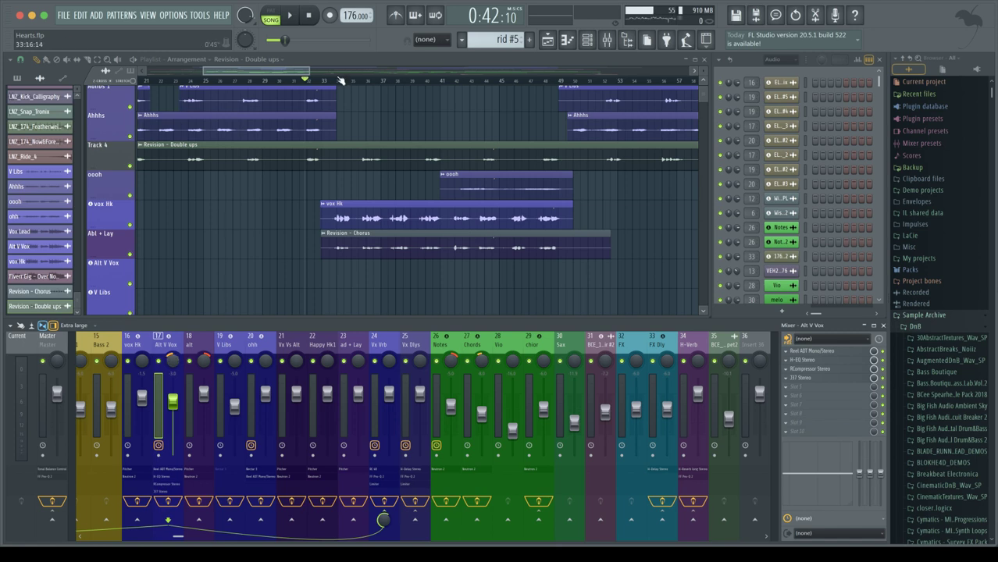
{"action": "left_click_drag", "start_coordinate": [289, 71], "coordinate": [253, 73]}
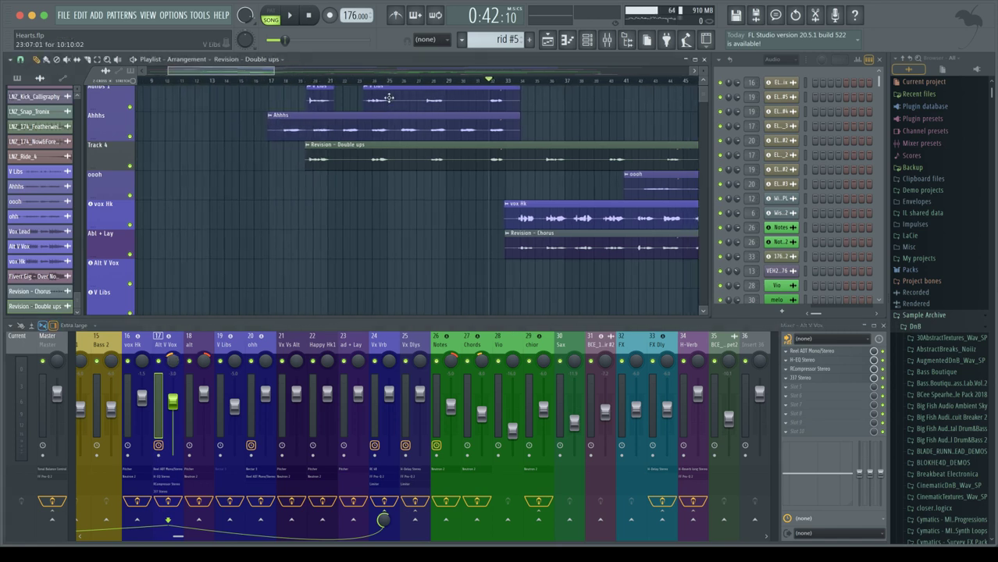
{"action": "key", "text": "space"}
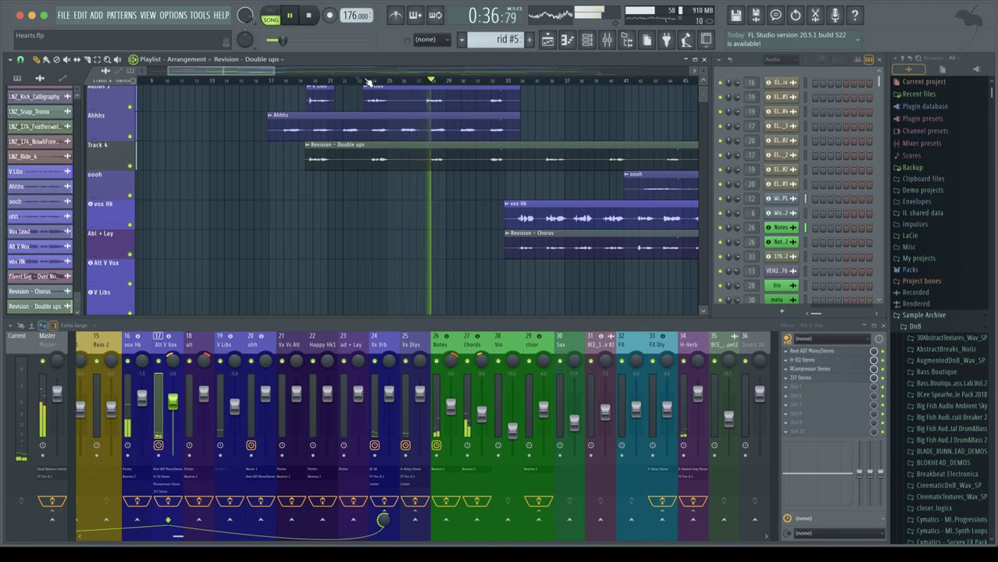
{"action": "key", "text": "space"}
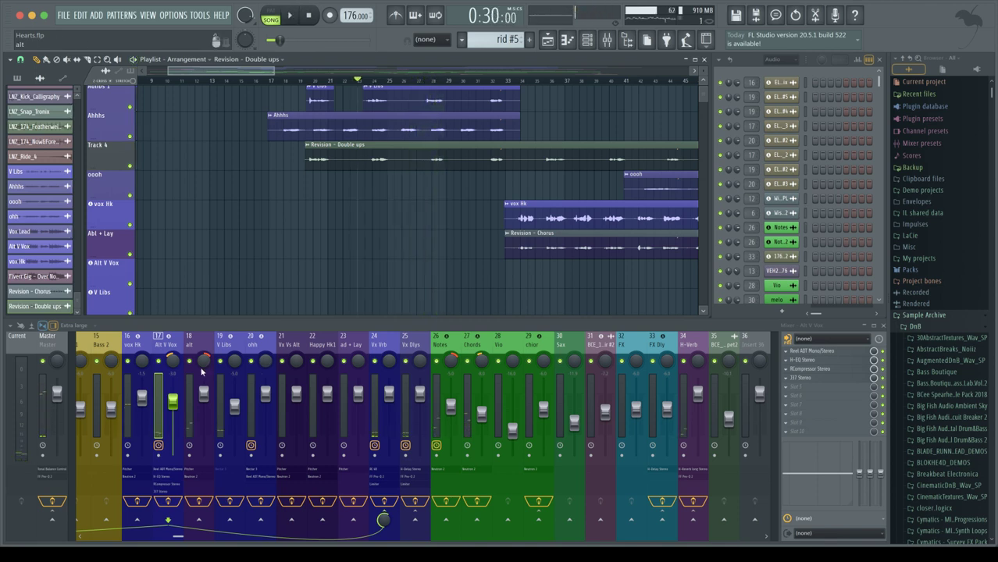
Narrow the panning of the alt and Alt V Vox tracks, and route alt to the Vx Vrb track.
{"action": "left_click_drag", "start_coordinate": [204, 360], "coordinate": [175, 368]}
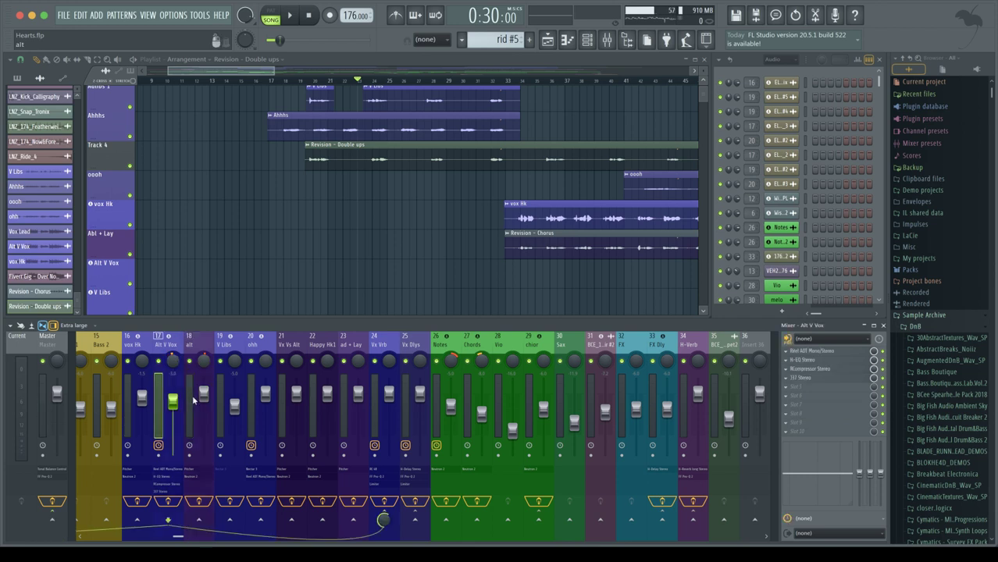
{"action": "left_click", "coordinate": [209, 383]}
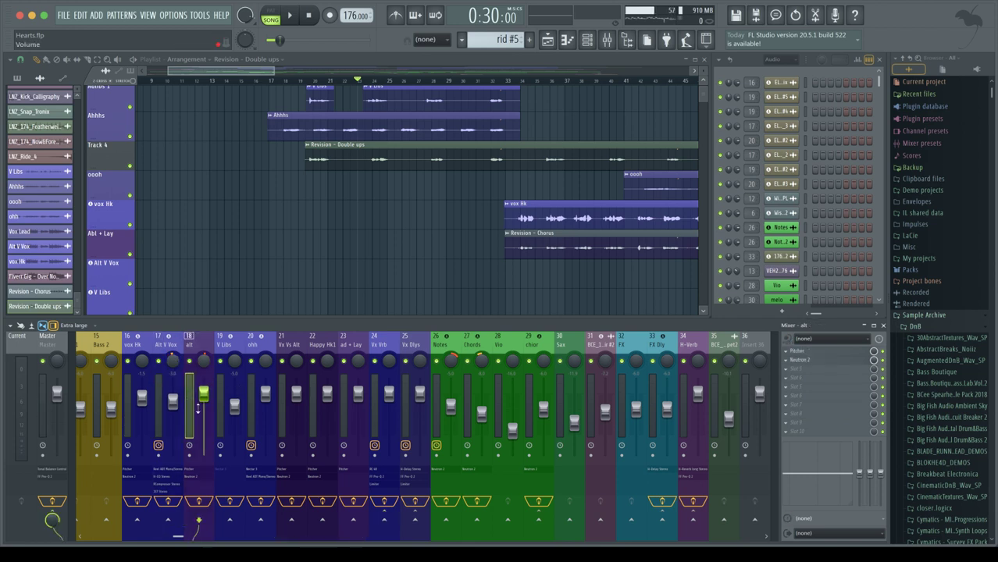
{"action": "left_click", "coordinate": [158, 400]}
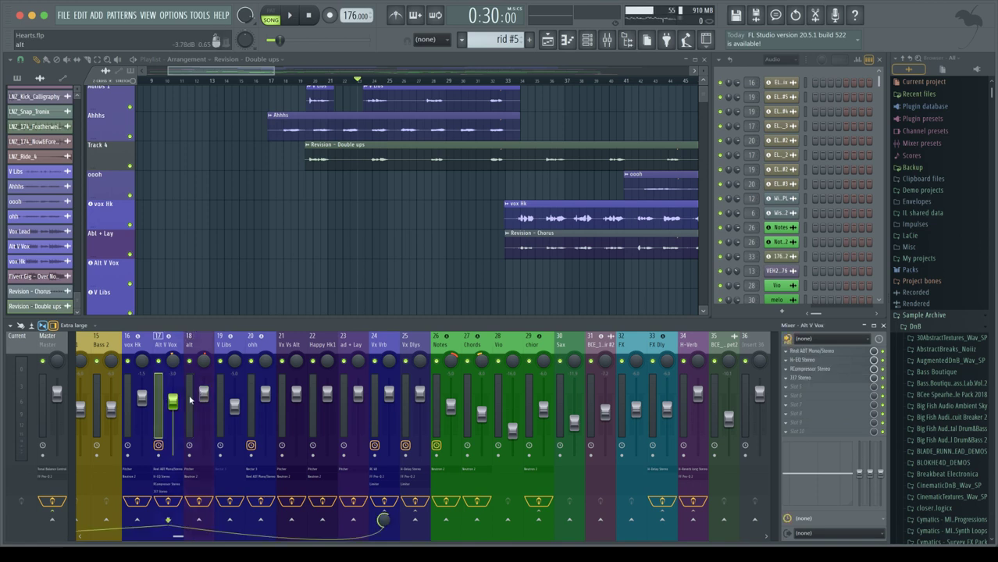
{"action": "left_click", "coordinate": [189, 400]}
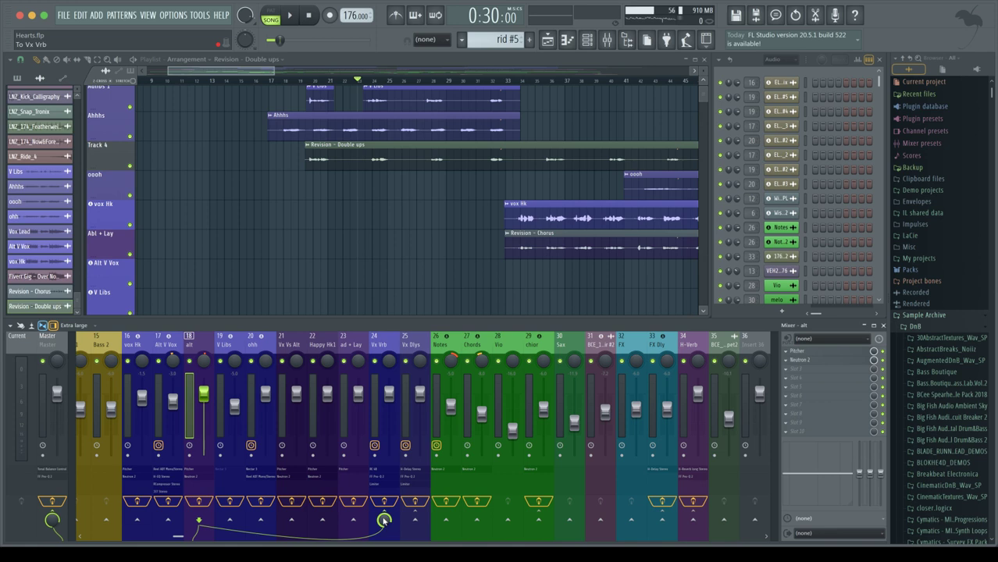
Play the verse through into the chorus to check the alt vocals' panning and reverb, and stop playback.
{"action": "key", "text": "space"}
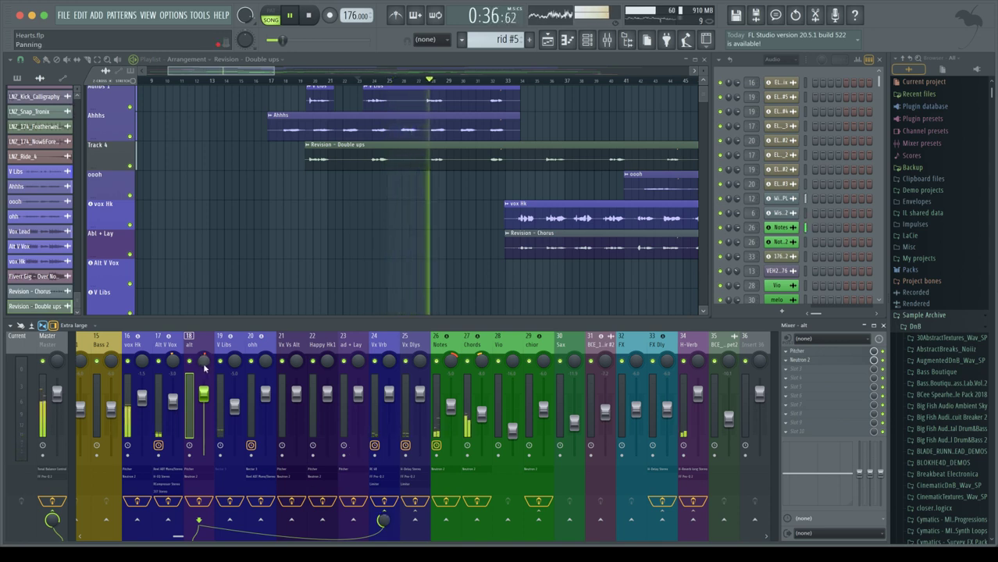
{"action": "left_click", "coordinate": [171, 363]}
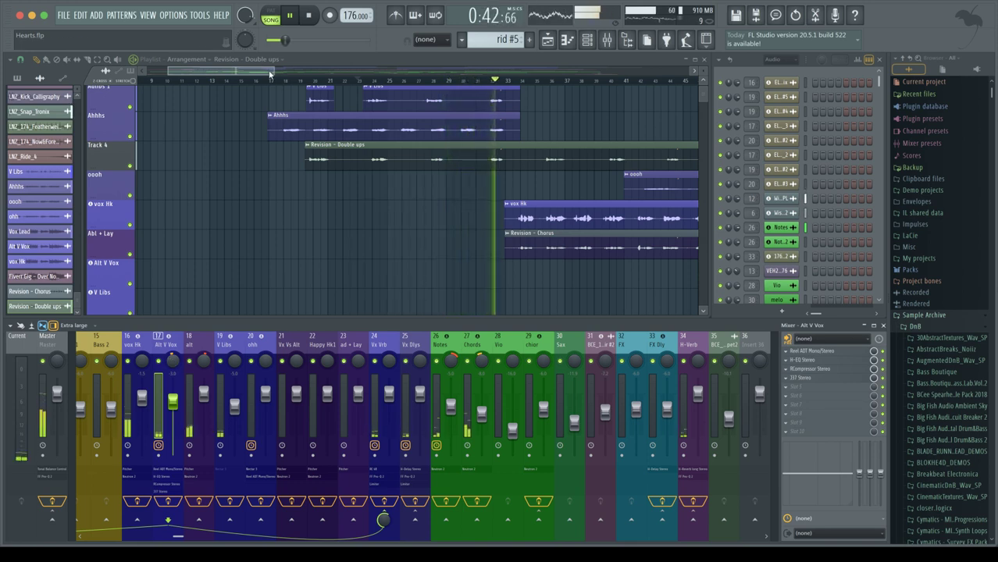
{"action": "left_click_drag", "start_coordinate": [274, 72], "coordinate": [687, 72]}
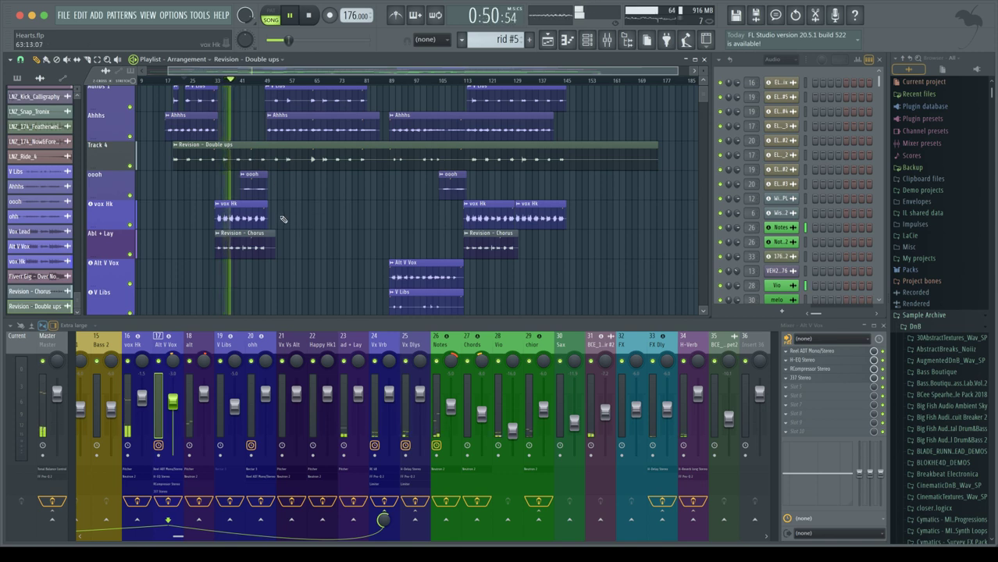
{"action": "key", "text": "space"}
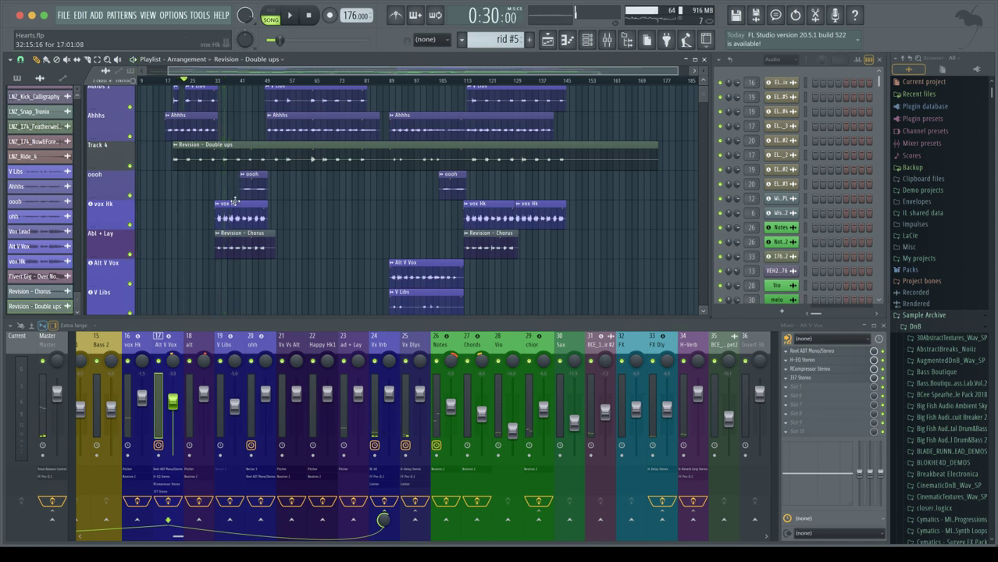
Select the playlist range from bar 37 to the middle of bar 39, solo the vox Hk track and audition it.
{"action": "scroll", "coordinate": [238, 202], "scroll_direction": "up", "scroll_amount": 2}
{"action": "scroll", "coordinate": [238, 201], "scroll_direction": "up", "scroll_amount": 3}
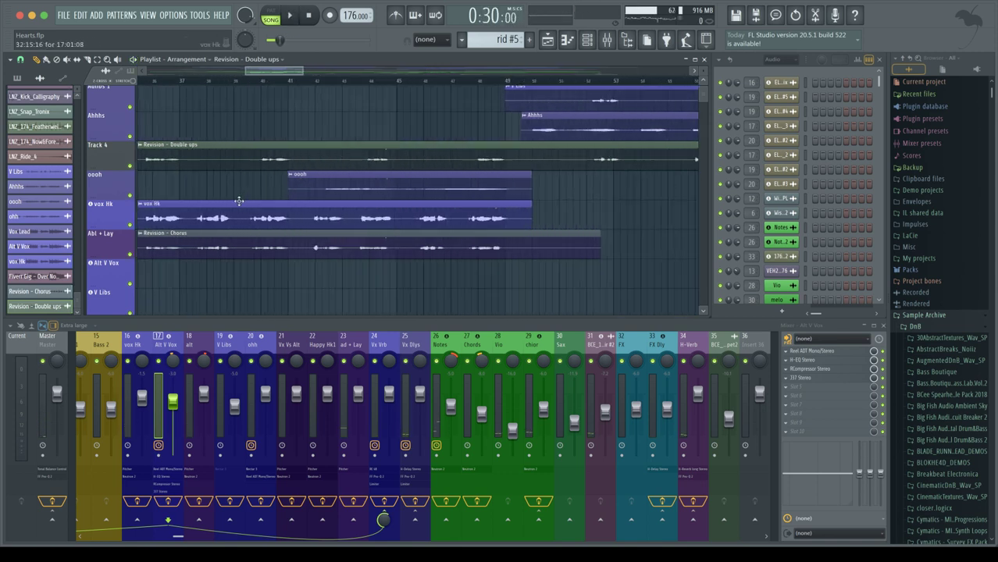
{"action": "scroll", "coordinate": [238, 202], "scroll_direction": "left", "scroll_amount": 1}
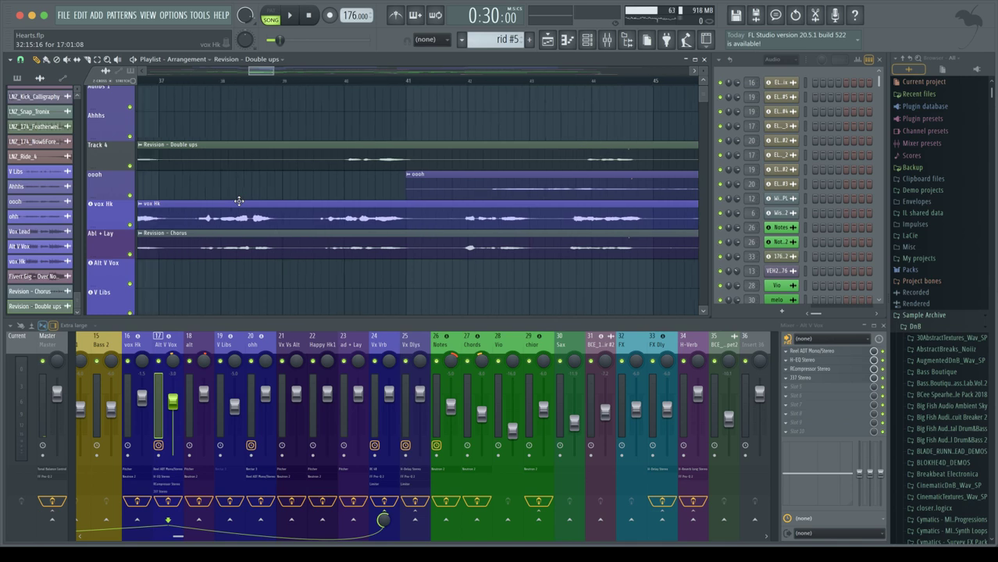
{"action": "left_click_drag", "start_coordinate": [166, 81], "coordinate": [312, 104]}
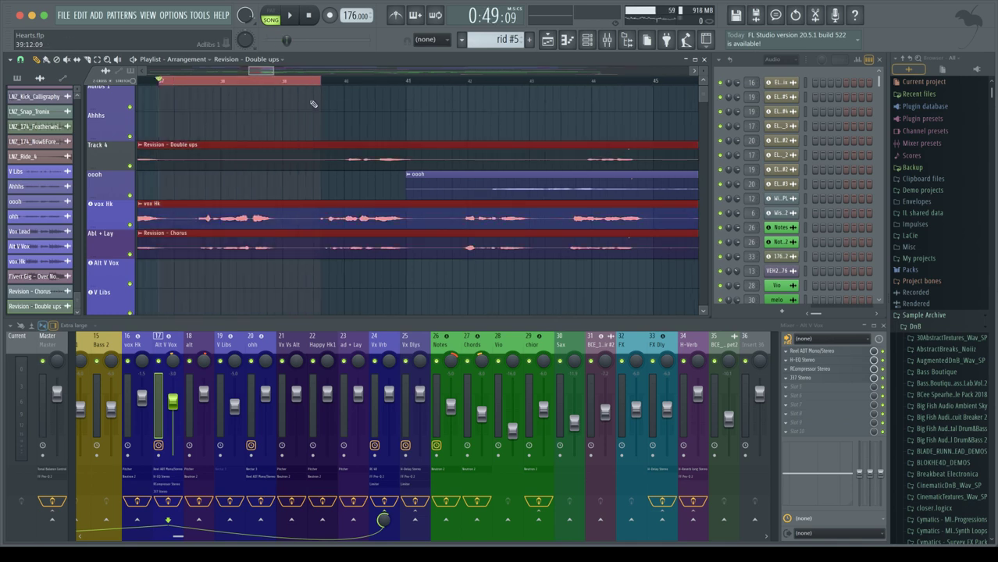
{"action": "right_click", "coordinate": [130, 226]}
{"action": "key", "text": "space"}
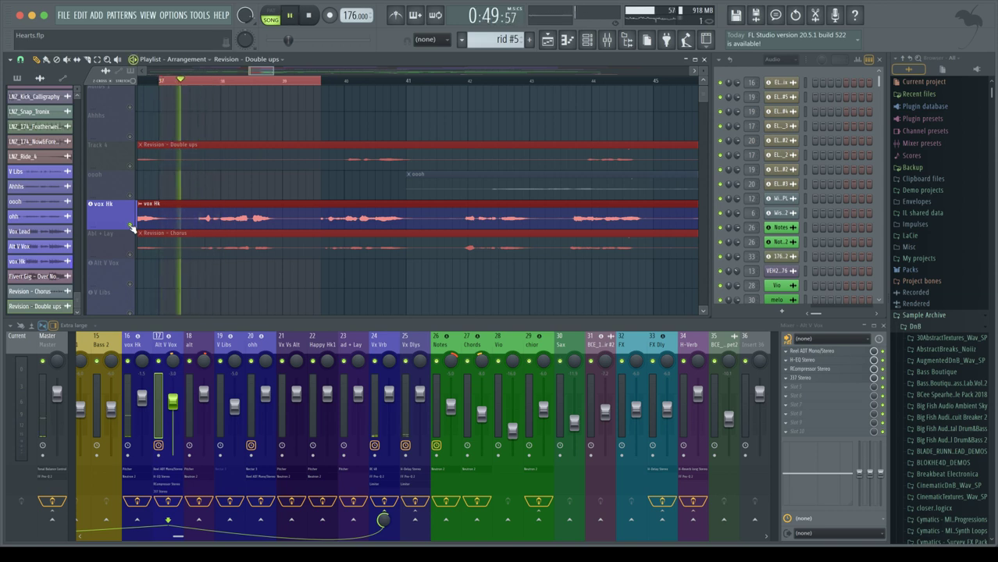
{"action": "key", "text": "space"}
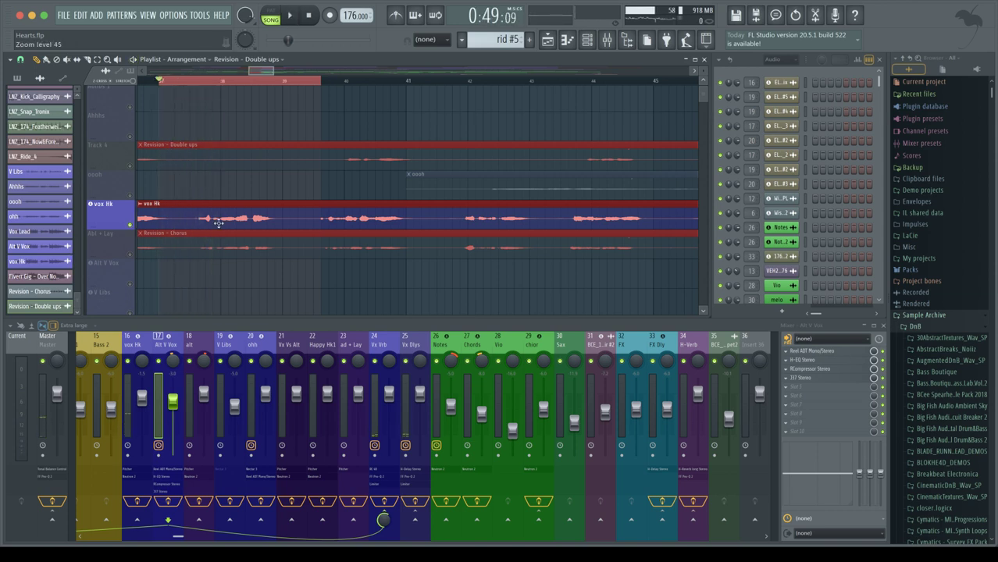
Narrow the playback selection to the quiet gap before the next vox Hk phrase in bar 37, and audition it.
{"action": "scroll", "coordinate": [219, 224], "scroll_direction": "up", "scroll_amount": 4}
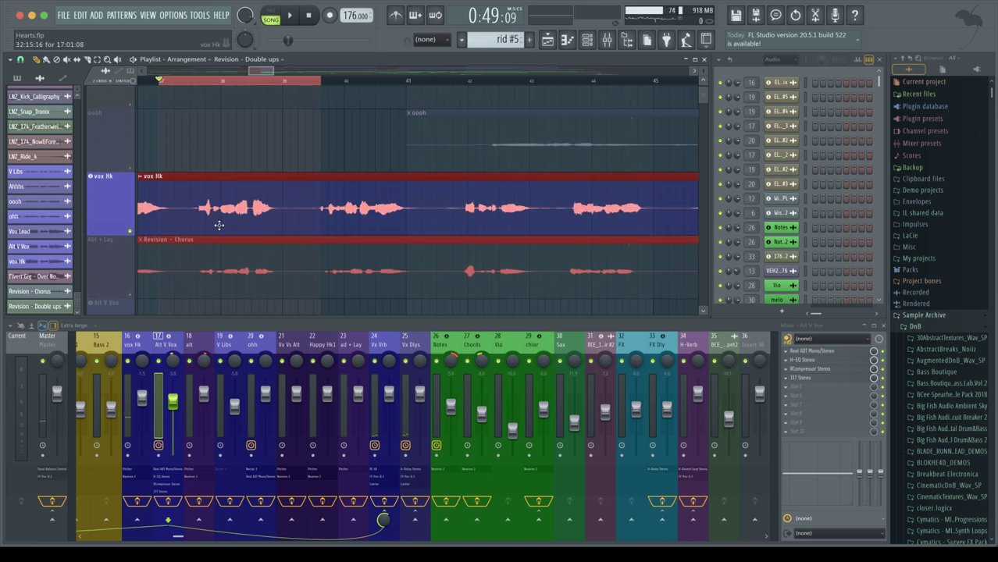
{"action": "key", "text": "space"}
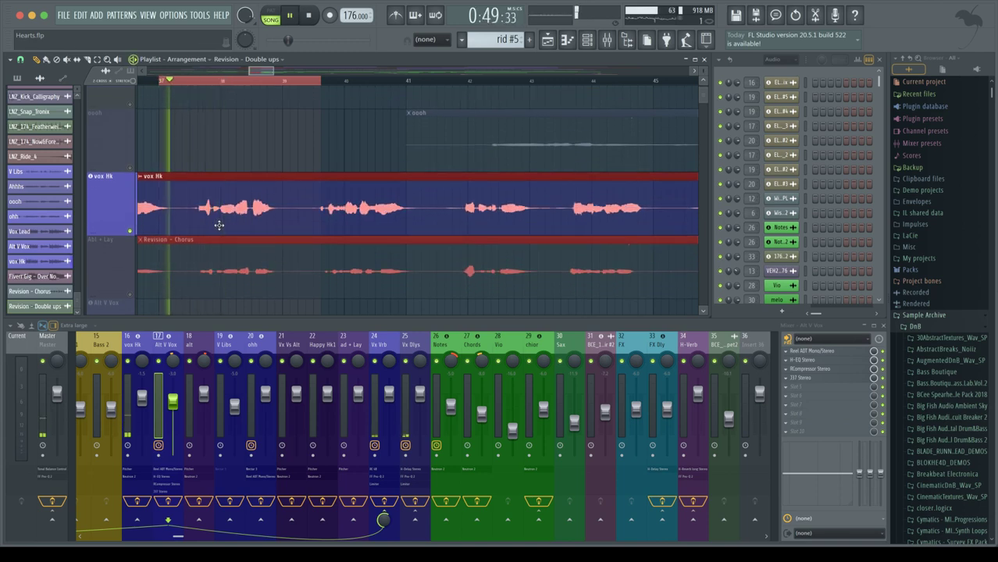
{"action": "key", "text": "space"}
{"action": "scroll", "coordinate": [203, 217], "scroll_direction": "up", "scroll_amount": 5}
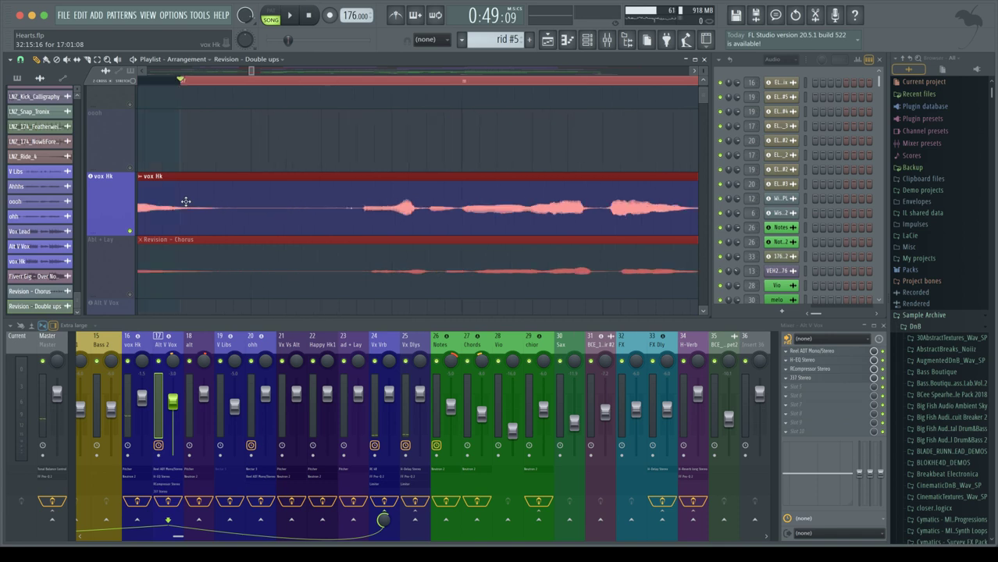
{"action": "scroll", "coordinate": [187, 202], "scroll_direction": "left", "scroll_amount": 1}
{"action": "right_click", "coordinate": [374, 82]}
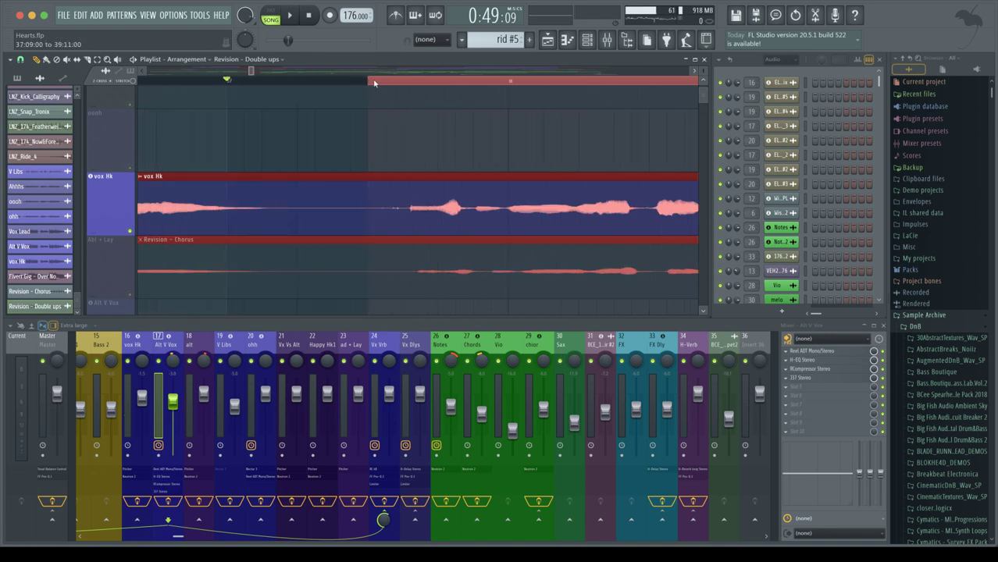
{"action": "left_click_drag", "start_coordinate": [374, 82], "coordinate": [353, 84]}
{"action": "double_click", "coordinate": [402, 82]}
{"action": "key", "text": "space"}
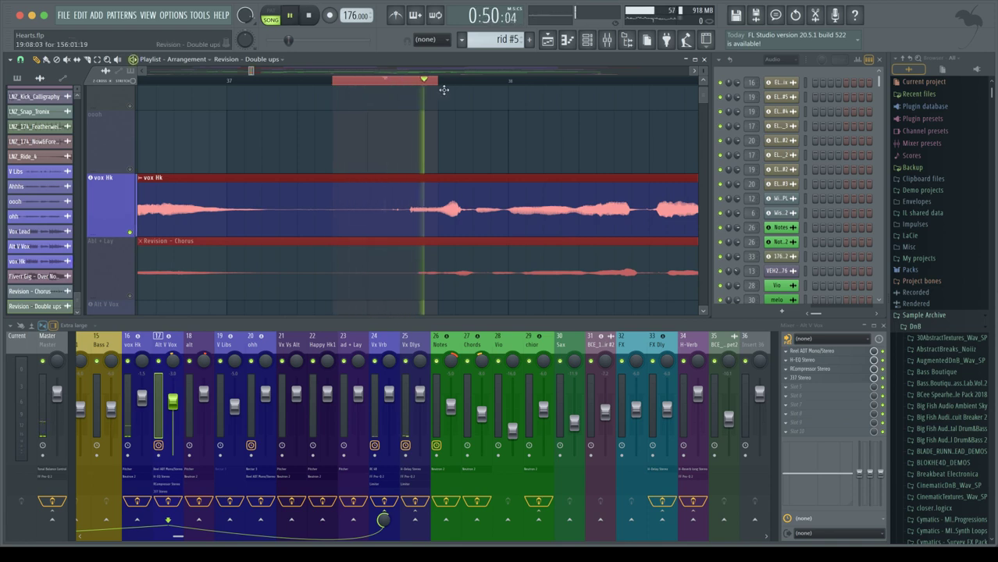
{"action": "left_click_drag", "start_coordinate": [437, 82], "coordinate": [402, 83]}
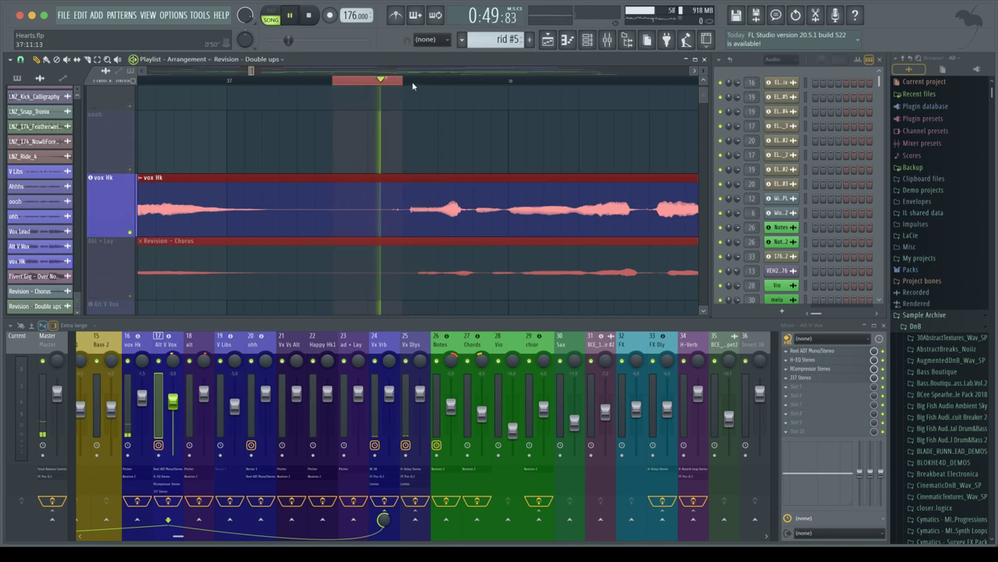
{"action": "key", "text": "space"}
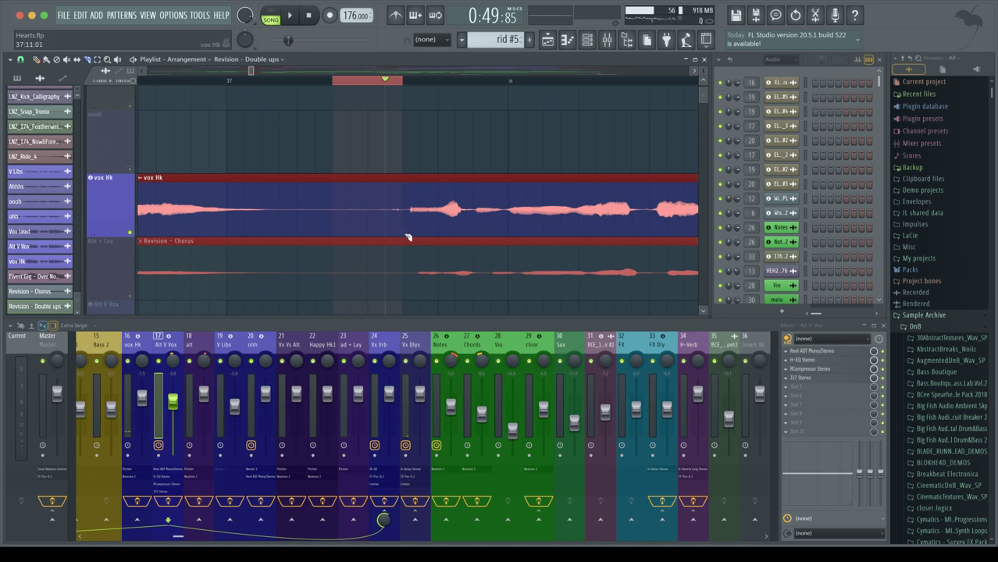
Split the vox Hk clip just before the phrase in bar 37, trim away the preceding quiet gap, and clear the time selection.
{"action": "left_click", "coordinate": [408, 178]}
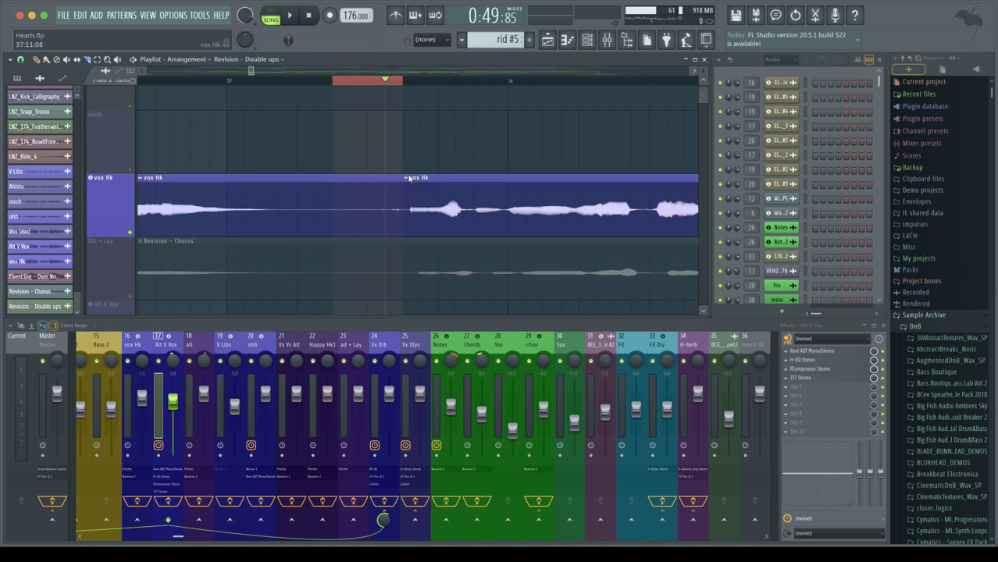
{"action": "left_click_drag", "start_coordinate": [401, 201], "coordinate": [332, 200]}
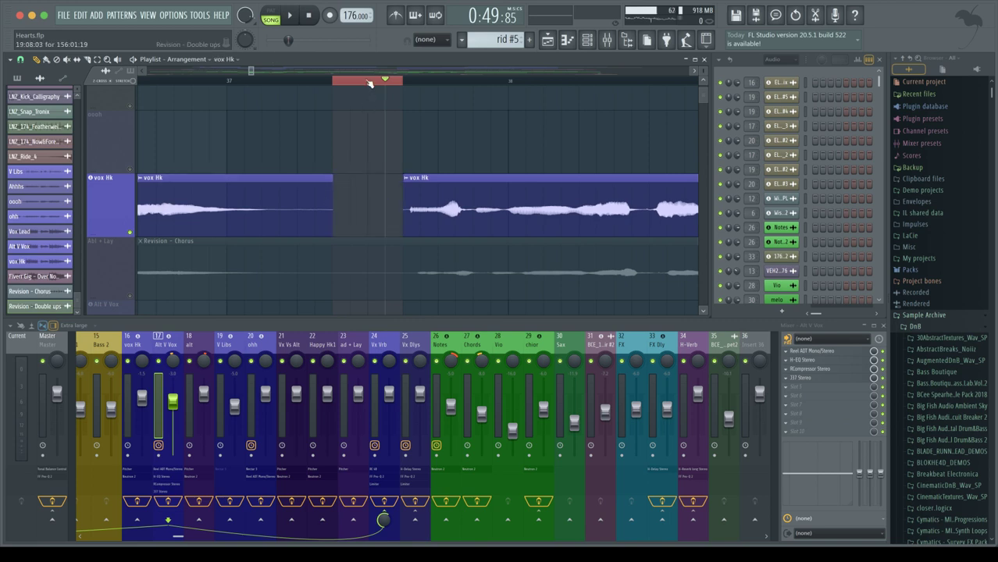
{"action": "left_click", "coordinate": [364, 81]}
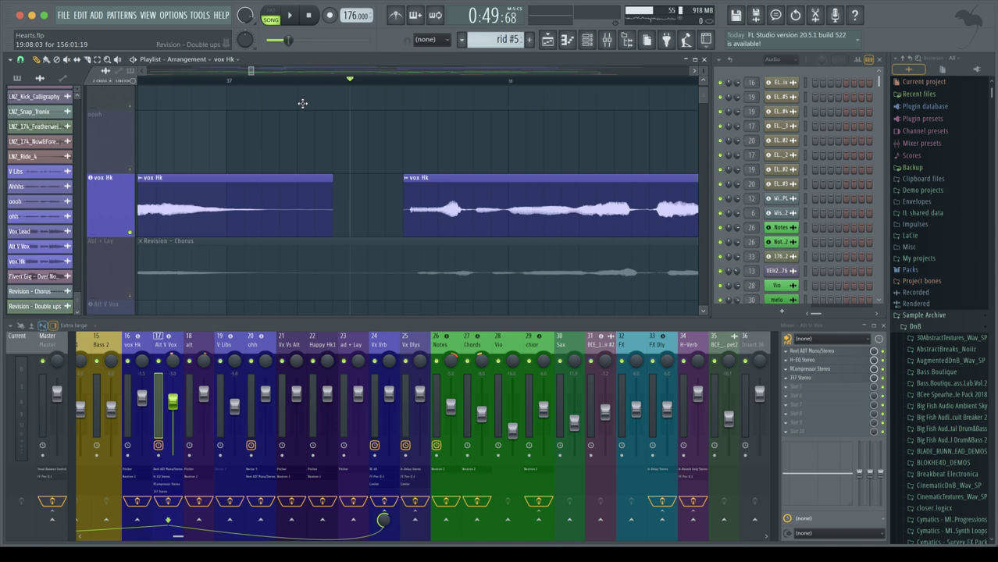
Move the playhead back to the first verse and select the playlist range from about bar 19 to bar 23.
{"action": "scroll", "coordinate": [339, 117], "scroll_direction": "down", "scroll_amount": 5}
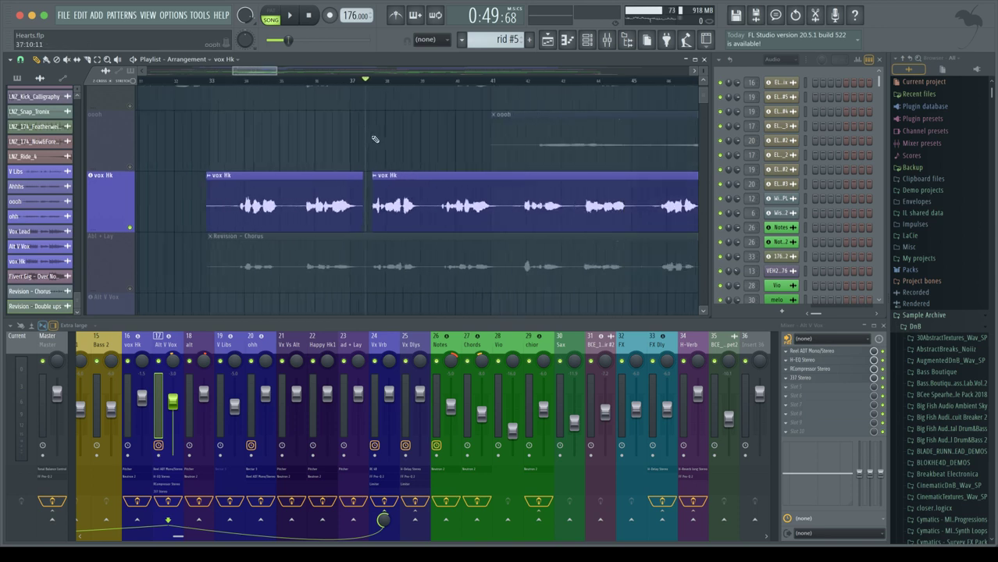
{"action": "scroll", "coordinate": [375, 139], "scroll_direction": "down", "scroll_amount": 4}
{"action": "scroll", "coordinate": [375, 139], "scroll_direction": "up", "scroll_amount": 3}
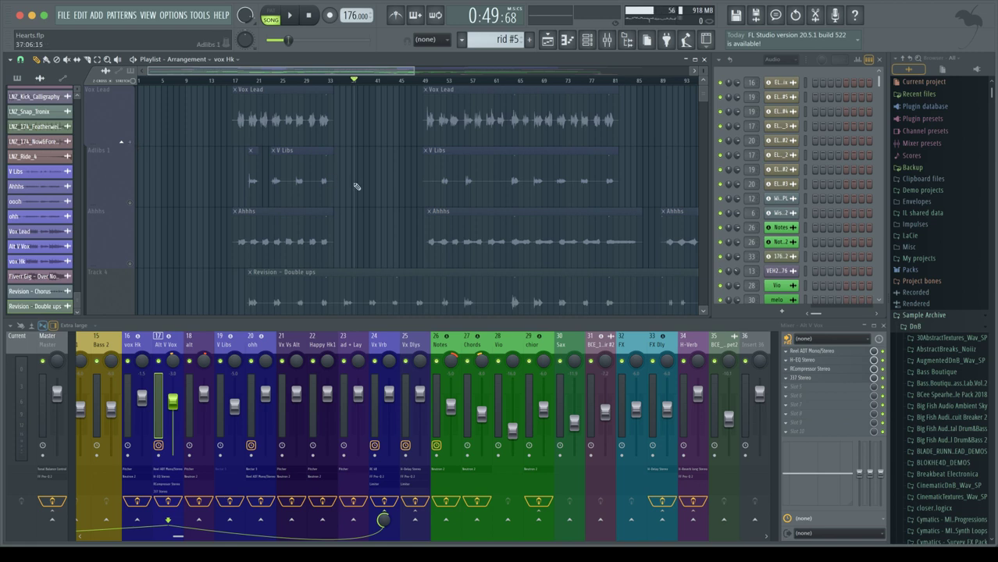
{"action": "scroll", "coordinate": [355, 183], "scroll_direction": "down", "scroll_amount": 6}
{"action": "scroll", "coordinate": [322, 178], "scroll_direction": "up", "scroll_amount": 6}
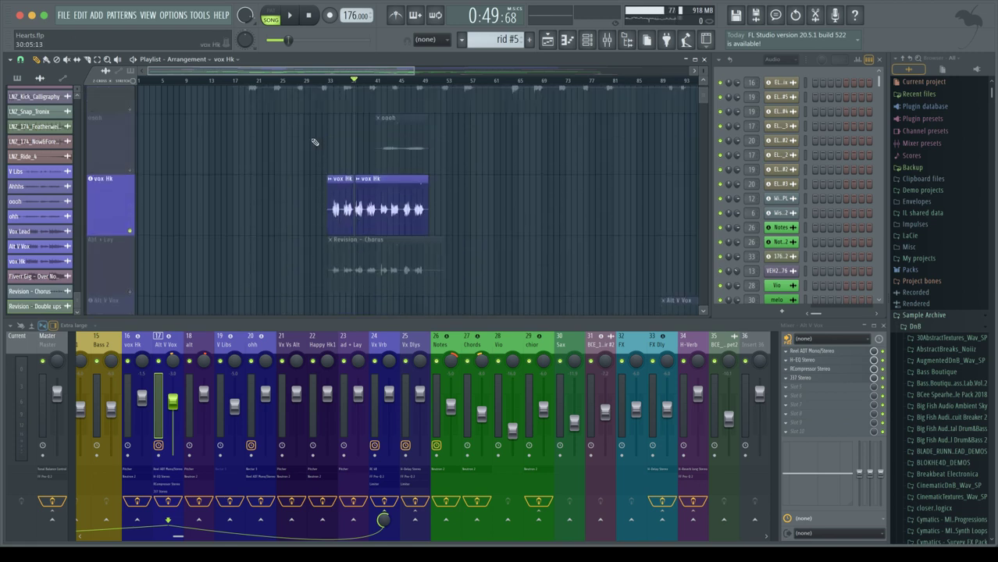
{"action": "left_click", "coordinate": [265, 81]}
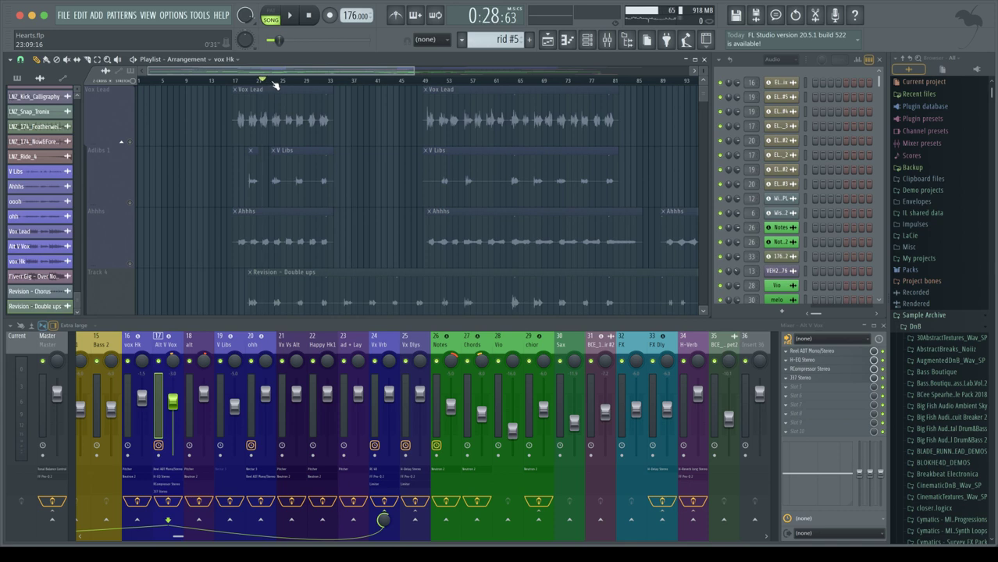
{"action": "left_click_drag", "start_coordinate": [273, 81], "coordinate": [248, 81]}
Split the Vox Lead clip just before its phrase in bar 21 and trim away the preceding quiet gap.
{"action": "scroll", "coordinate": [266, 107], "scroll_direction": "up", "scroll_amount": 4}
{"action": "scroll", "coordinate": [266, 107], "scroll_direction": "up", "scroll_amount": 5}
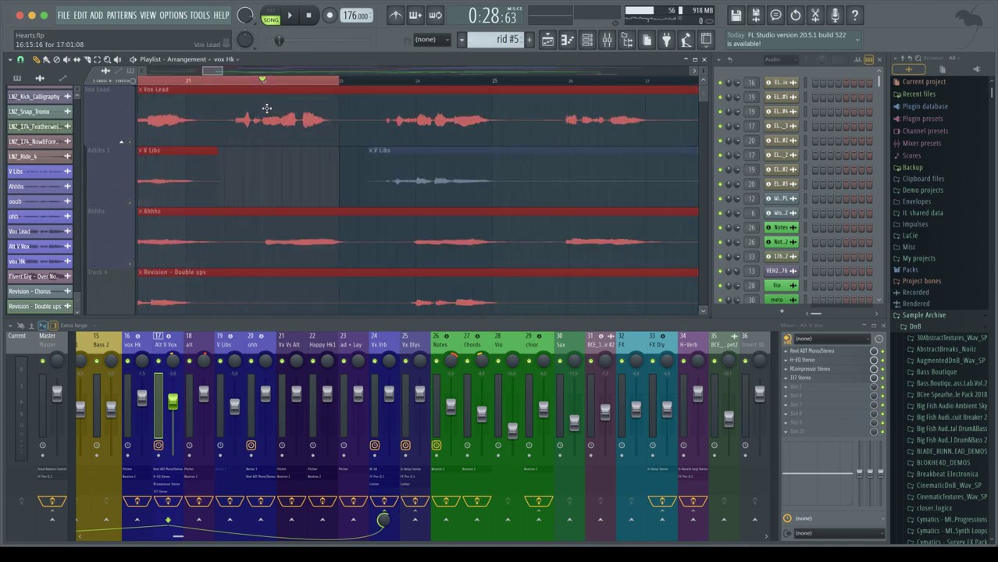
{"action": "scroll", "coordinate": [266, 108], "scroll_direction": "down", "scroll_amount": 3}
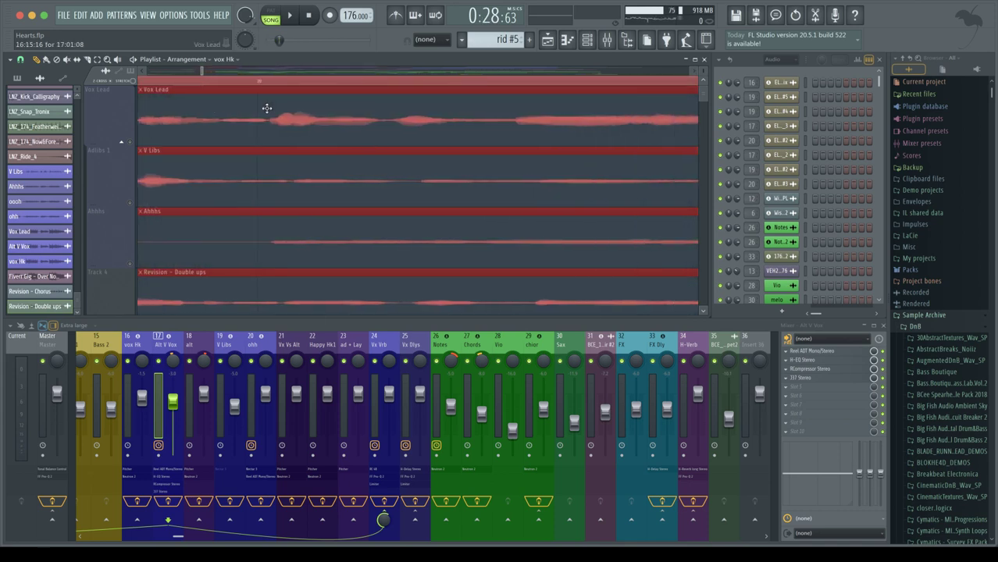
{"action": "scroll", "coordinate": [266, 108], "scroll_direction": "up", "scroll_amount": 3}
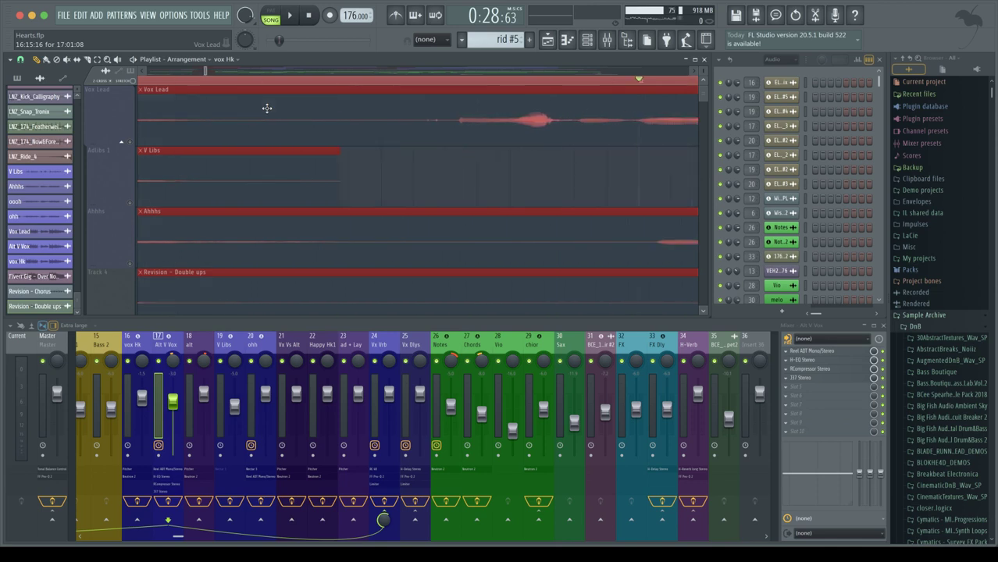
{"action": "key", "text": "c"}
{"action": "mouse_move", "coordinate": [455, 148]}
{"action": "left_mouse_down"}
{"action": "mouse_move", "coordinate": [457, 93]}
{"action": "mouse_move", "coordinate": [411, 109]}
{"action": "left_mouse_up"}
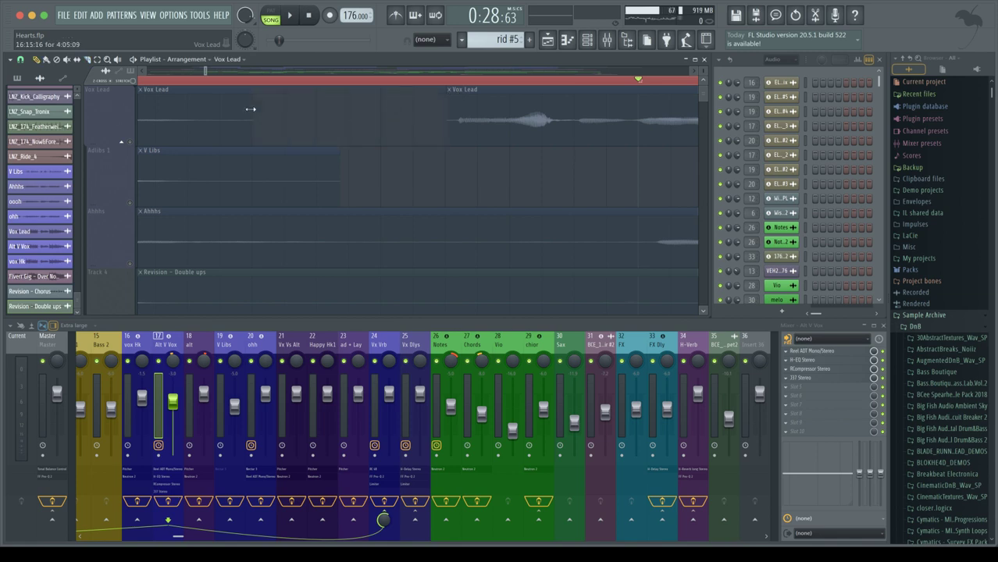
{"action": "scroll", "coordinate": [380, 125], "scroll_direction": "down", "scroll_amount": 6}
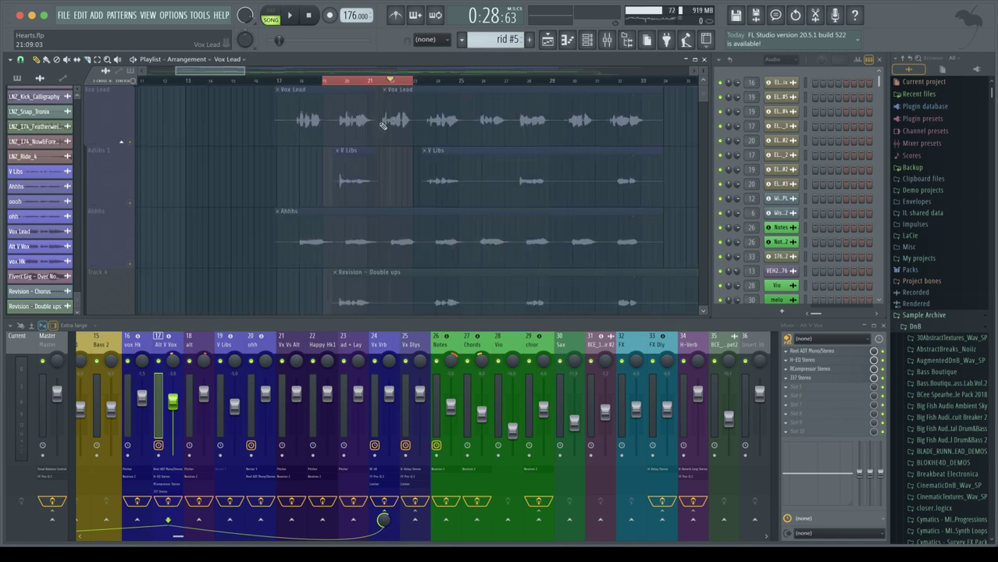
Turn off the vox Hk solo so all playlist tracks are active, and reset the playhead to bar 20, clearing the time selection.
{"action": "left_click", "coordinate": [133, 146]}
{"action": "left_click", "coordinate": [132, 145], "text": "ctrl"}
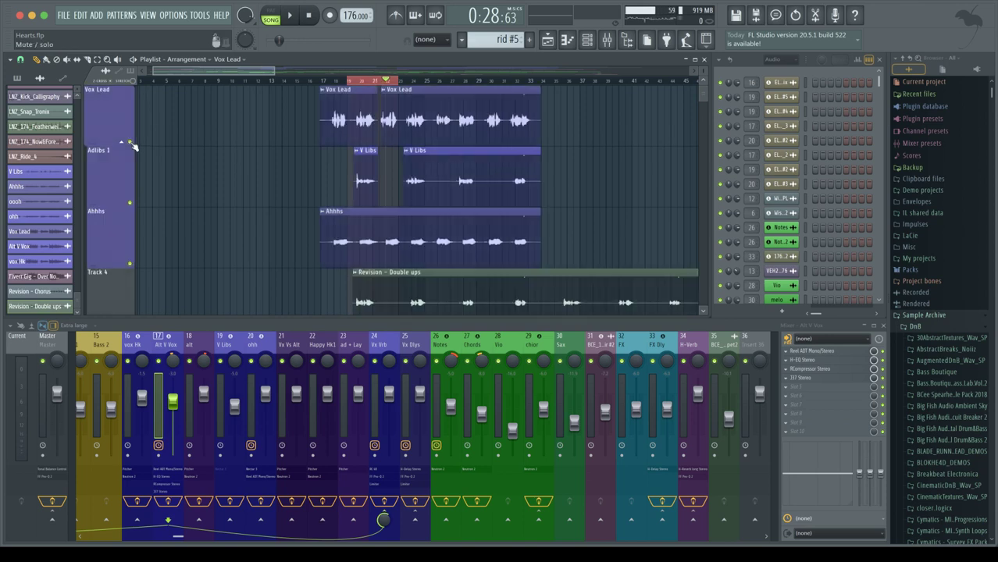
{"action": "left_click", "coordinate": [368, 80]}
Look through the vocal clips across the arrangement, then audition the section from about bar 116 and stop playback.
{"action": "scroll", "coordinate": [446, 98], "scroll_direction": "right", "scroll_amount": 6}
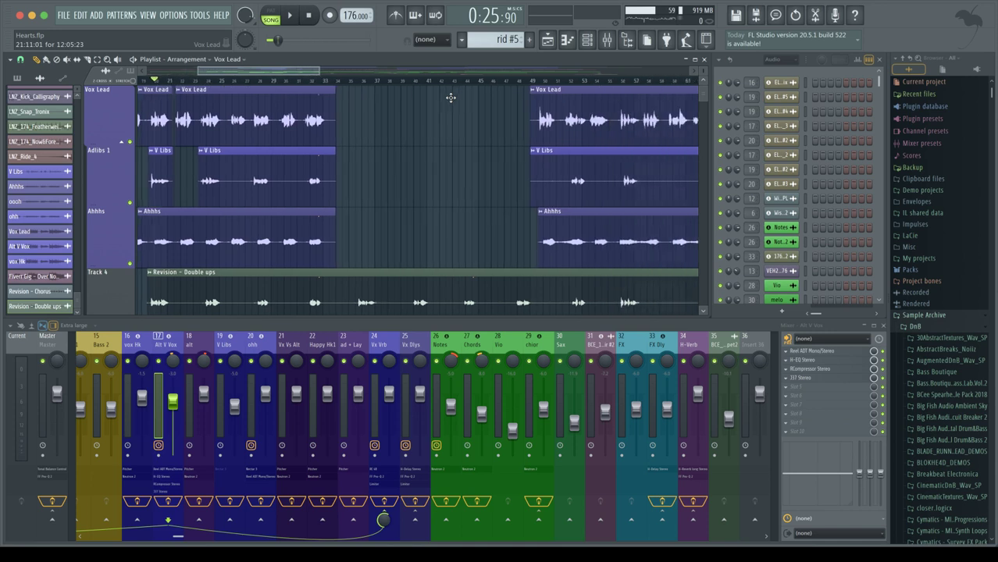
{"action": "scroll", "coordinate": [450, 97], "scroll_direction": "right", "scroll_amount": 2}
{"action": "scroll", "coordinate": [451, 98], "scroll_direction": "left", "scroll_amount": 4}
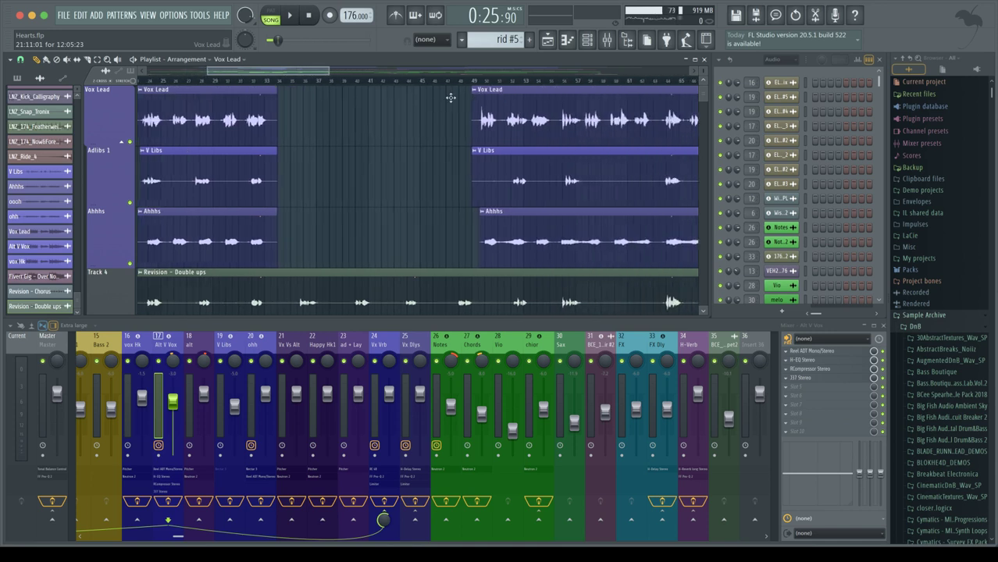
{"action": "scroll", "coordinate": [450, 97], "scroll_direction": "right", "scroll_amount": 3}
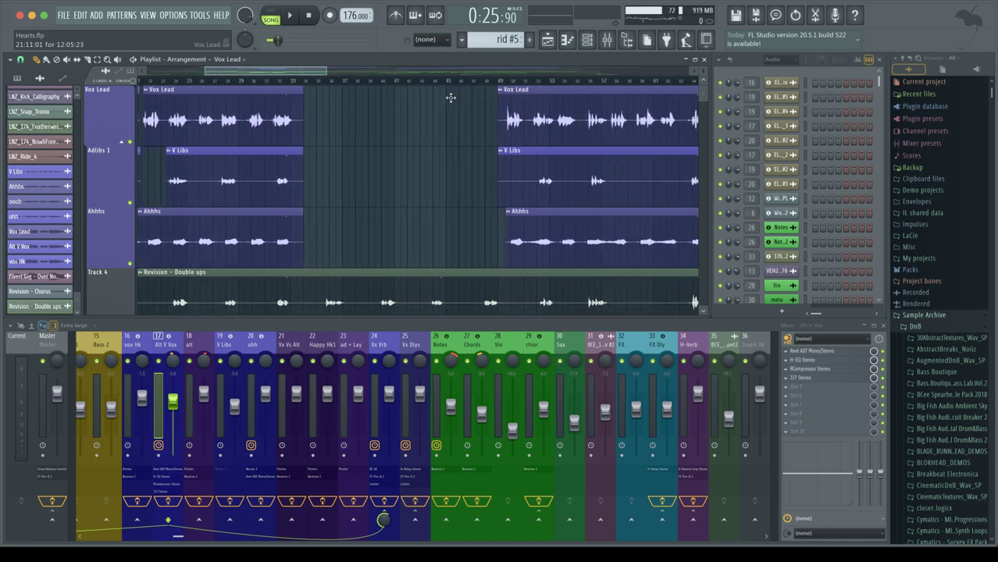
{"action": "scroll", "coordinate": [450, 98], "scroll_direction": "right", "scroll_amount": 10}
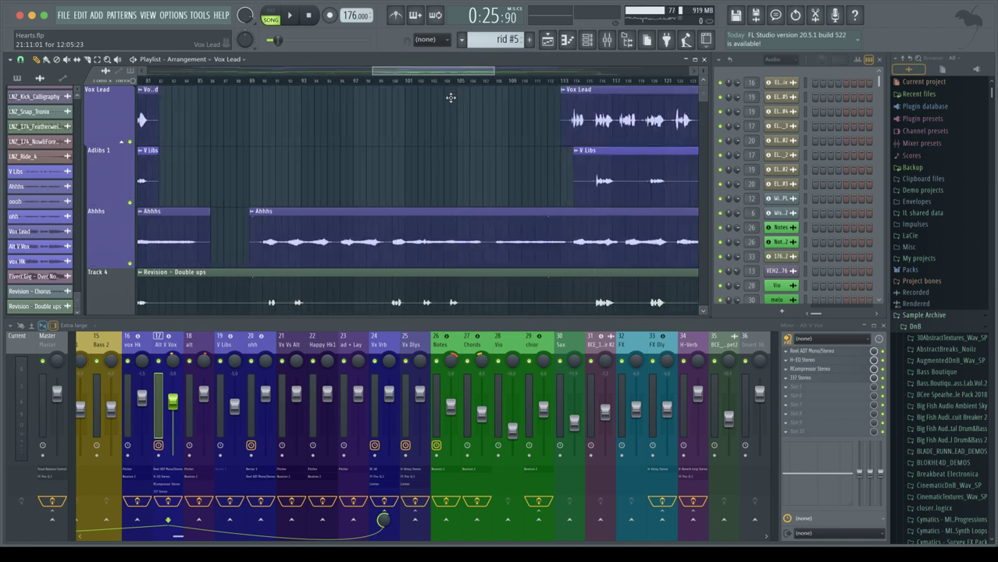
{"action": "scroll", "coordinate": [451, 97], "scroll_direction": "right", "scroll_amount": 5}
{"action": "scroll", "coordinate": [452, 99], "scroll_direction": "left", "scroll_amount": 4}
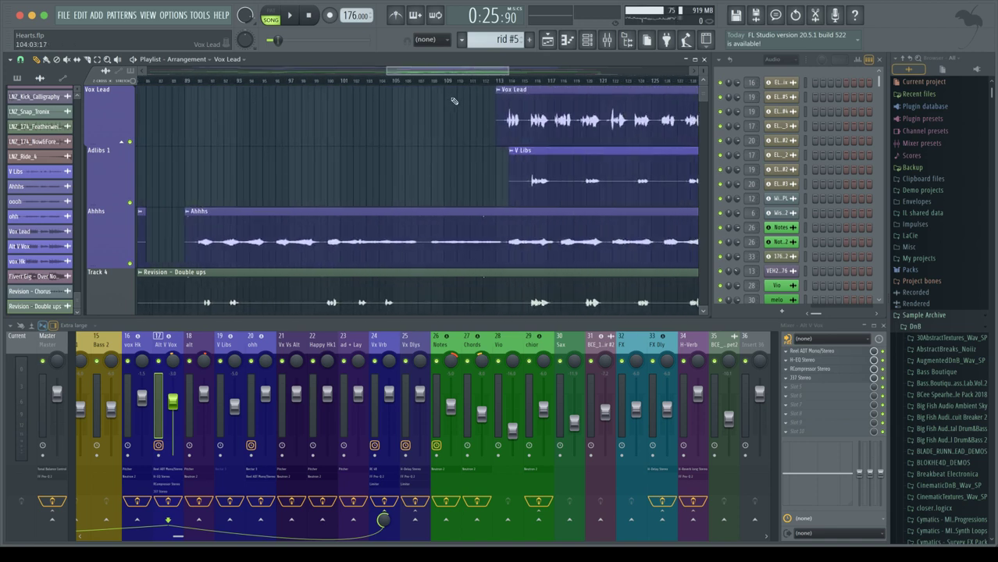
{"action": "scroll", "coordinate": [453, 101], "scroll_direction": "right", "scroll_amount": 2}
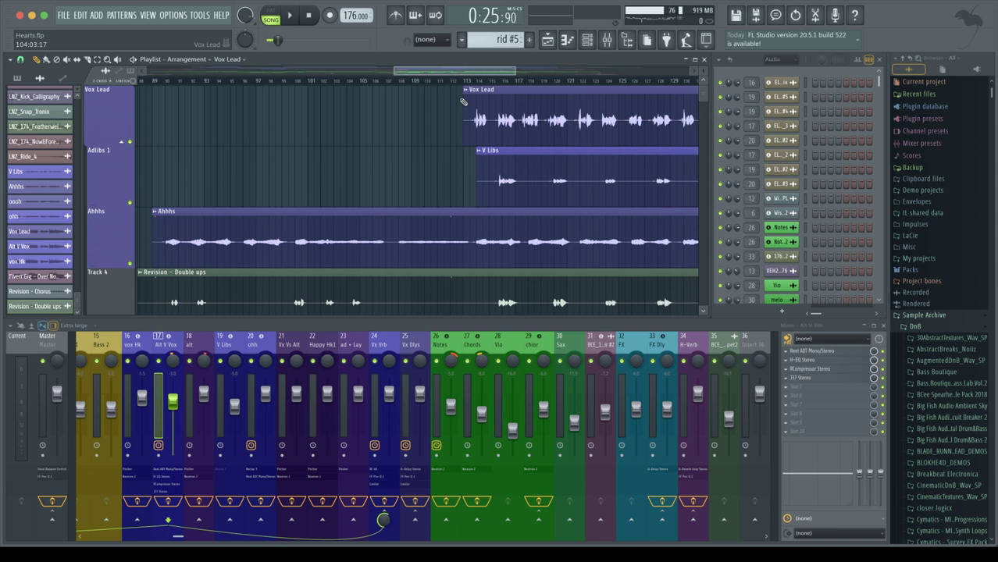
{"action": "left_click", "coordinate": [515, 83]}
{"action": "key", "text": "space"}
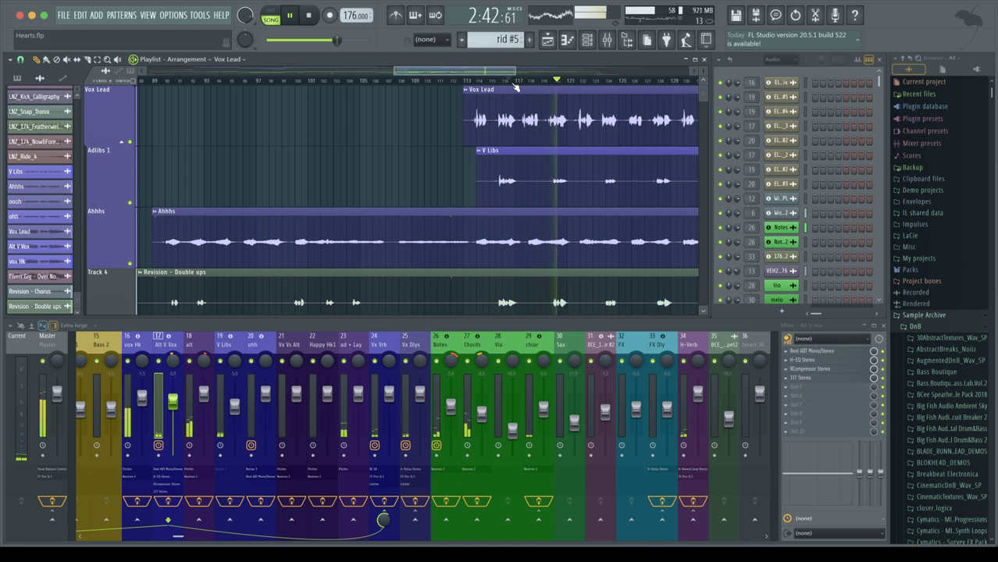
{"action": "key", "text": "space"}
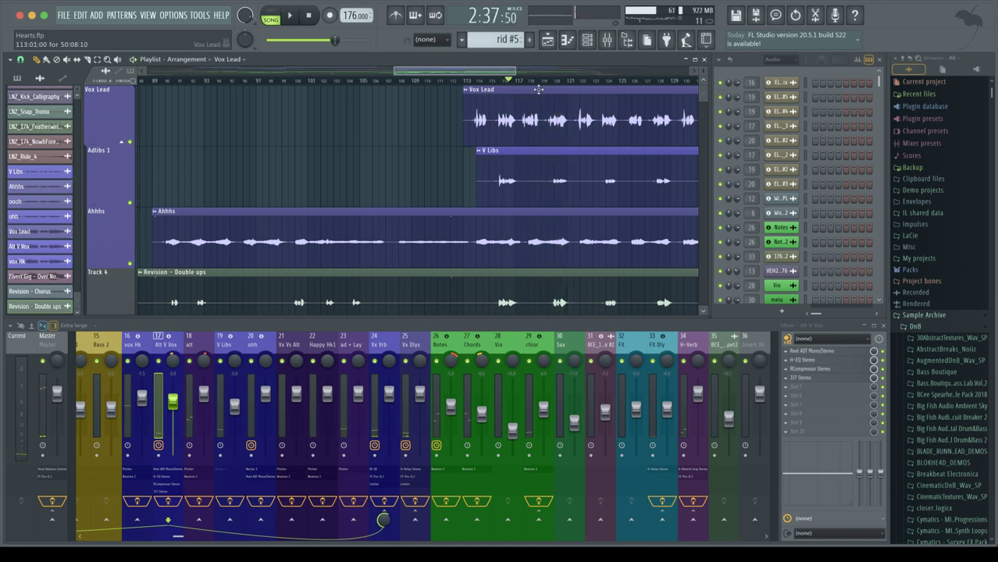
Split the Revision - Double ups clip on Track 4 near bars 63, 90, 107 and 146, and delete the leftover tail.
{"action": "scroll", "coordinate": [448, 115], "scroll_direction": "down", "scroll_amount": 4}
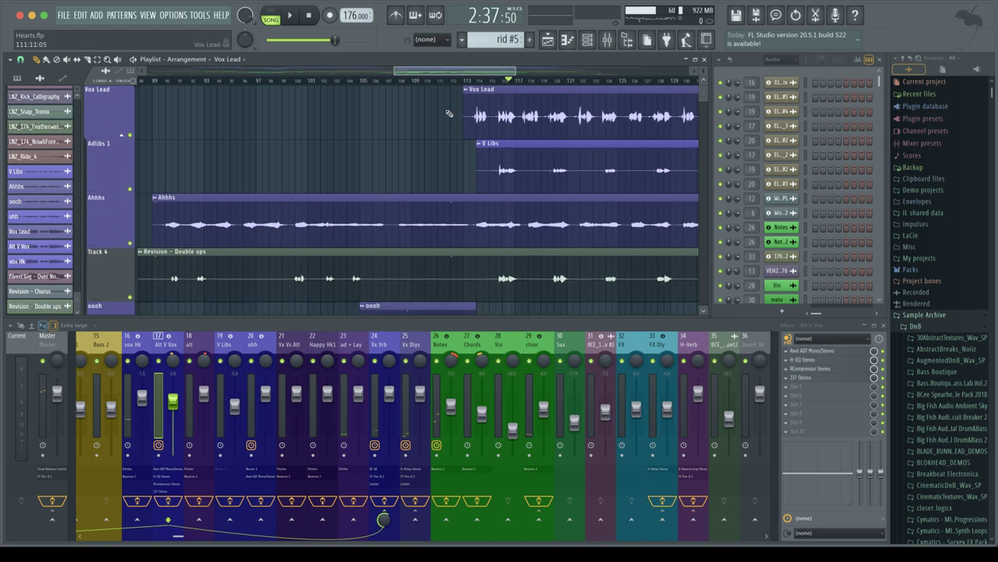
{"action": "scroll", "coordinate": [449, 115], "scroll_direction": "down", "scroll_amount": 6}
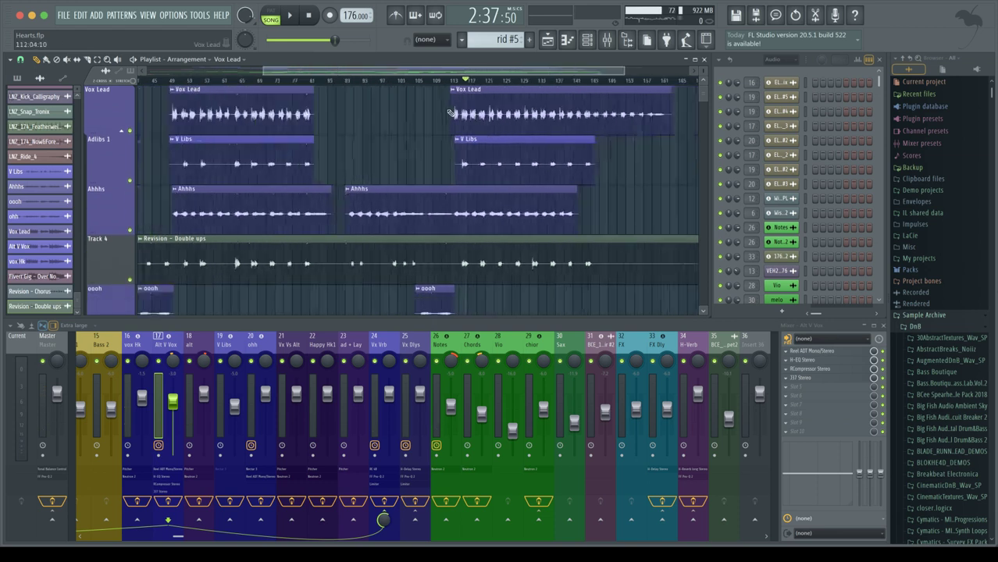
{"action": "scroll", "coordinate": [409, 176], "scroll_direction": "down", "scroll_amount": 3}
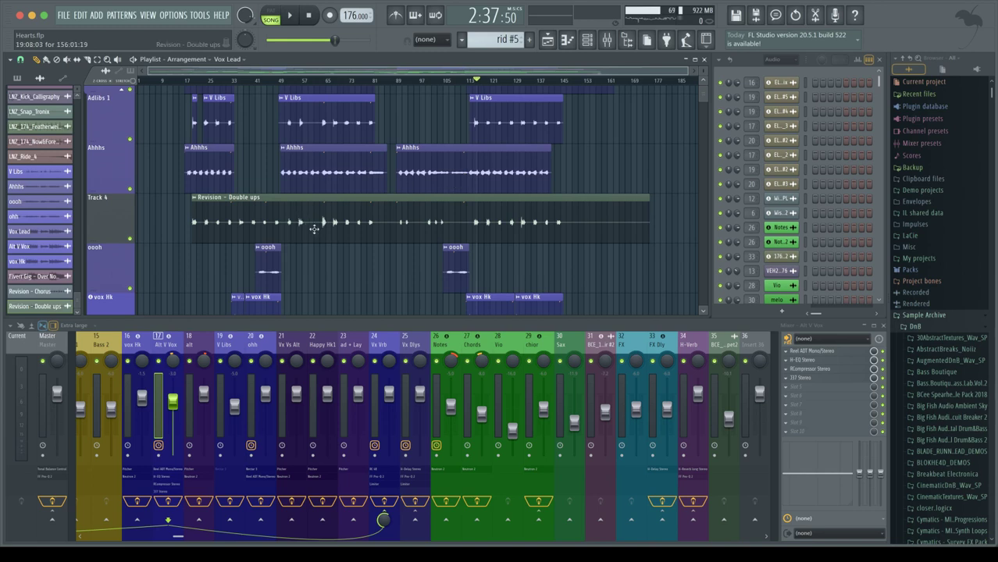
{"action": "left_click_drag", "start_coordinate": [324, 245], "coordinate": [323, 195]}
{"action": "left_click_drag", "start_coordinate": [398, 247], "coordinate": [402, 197]}
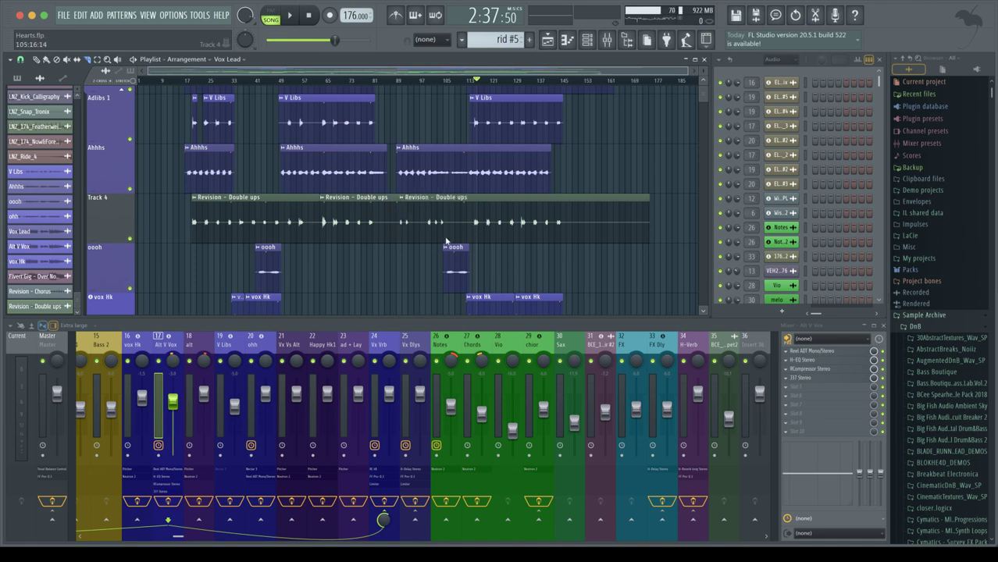
{"action": "left_click_drag", "start_coordinate": [449, 247], "coordinate": [457, 198]}
{"action": "left_click_drag", "start_coordinate": [566, 247], "coordinate": [564, 199]}
{"action": "right_click", "coordinate": [606, 229]}
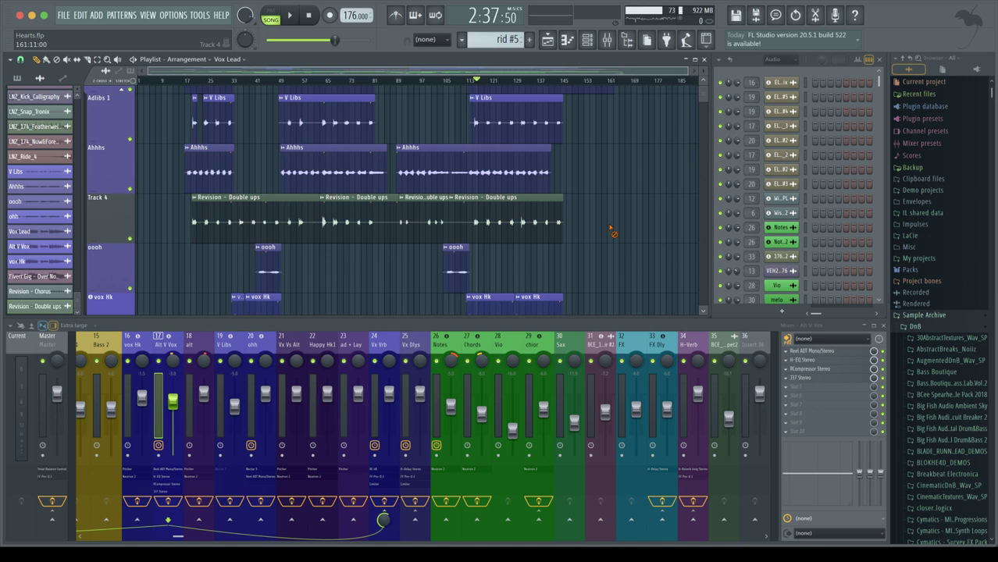
Trim the silent stretches between the Revision - Double ups clips, ending the first near bar 58 and starting the last near bar 114; return the playhead to bar 20.
{"action": "left_click", "coordinate": [452, 215]}
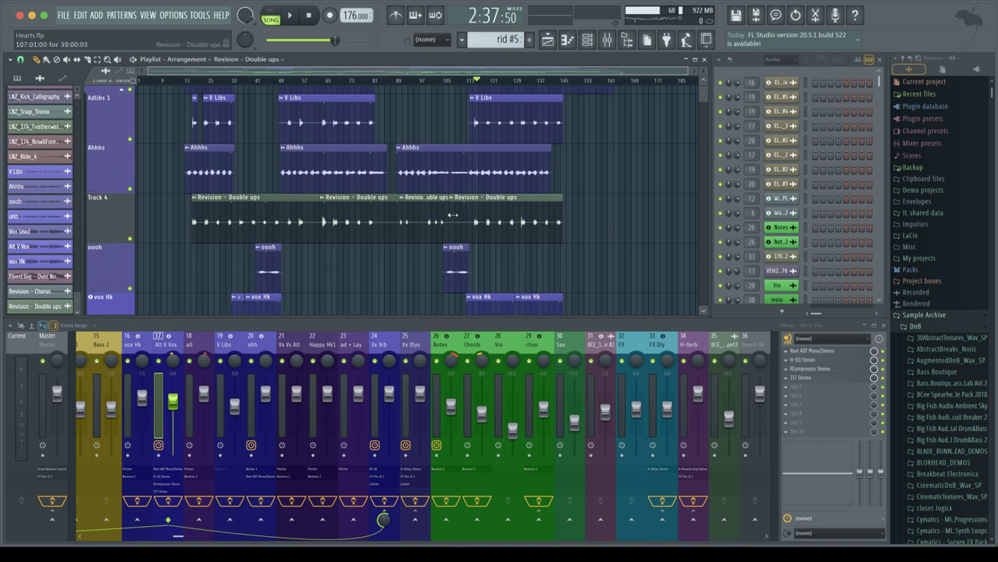
{"action": "left_click_drag", "start_coordinate": [452, 215], "coordinate": [472, 214]}
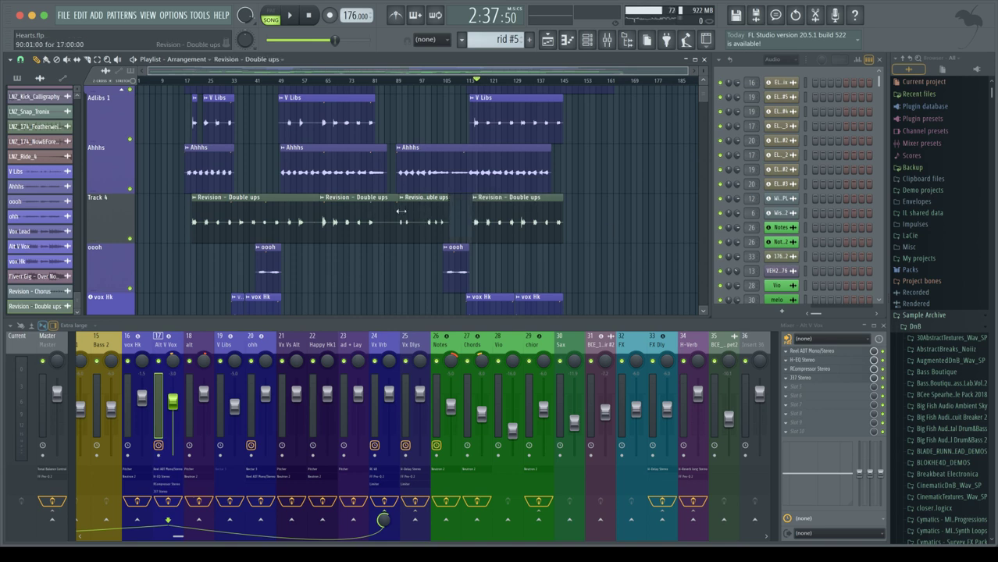
{"action": "left_click_drag", "start_coordinate": [399, 211], "coordinate": [303, 214]}
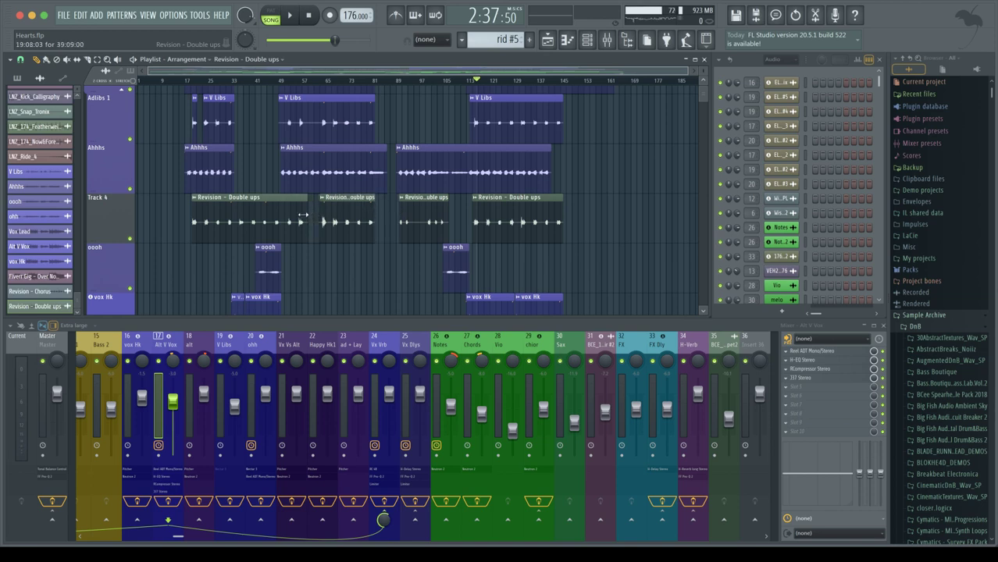
{"action": "left_click", "coordinate": [194, 81]}
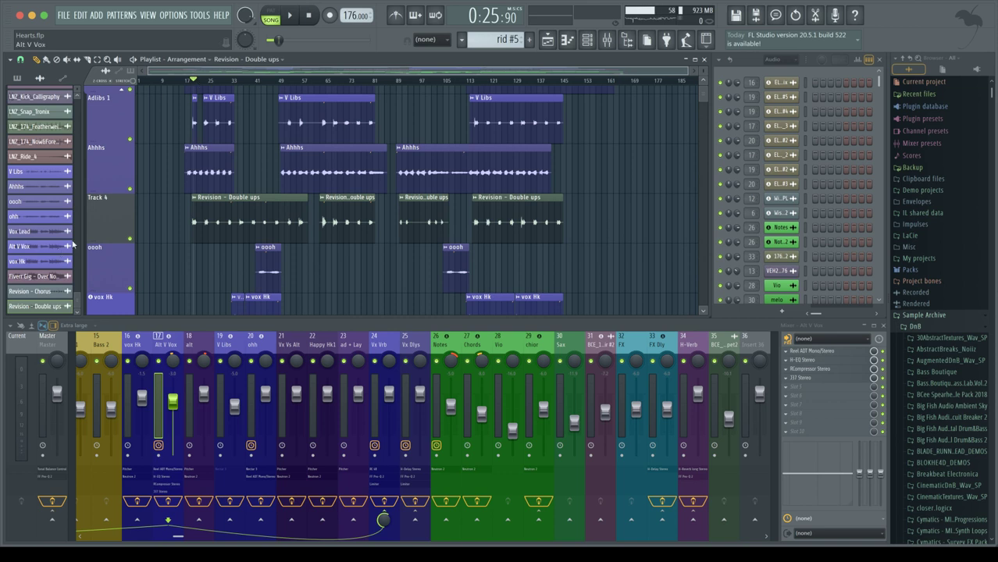
Open the naming box of Track 4 and enter Alts as the track name.
{"action": "right_click", "coordinate": [108, 204]}
{"action": "left_click", "coordinate": [134, 202]}
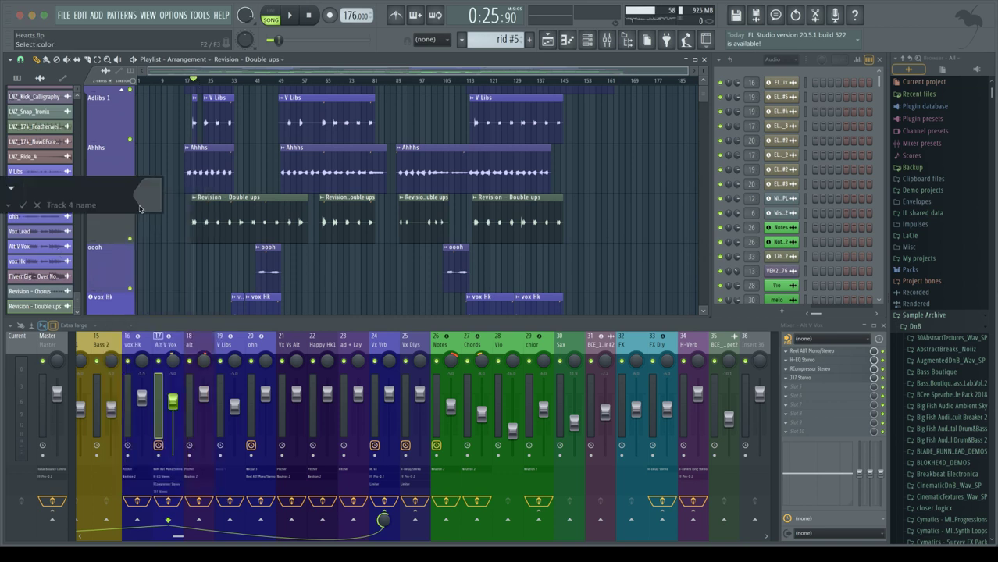
{"action": "type", "text": "Alts"}
Try a green color for the Alts track.
{"action": "left_click", "coordinate": [149, 196]}
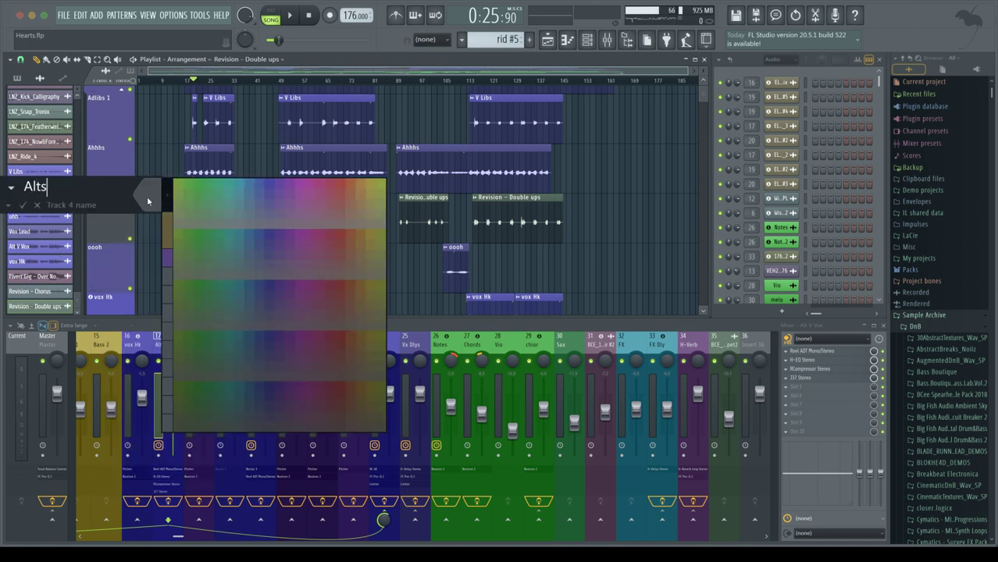
{"action": "left_click", "coordinate": [174, 262]}
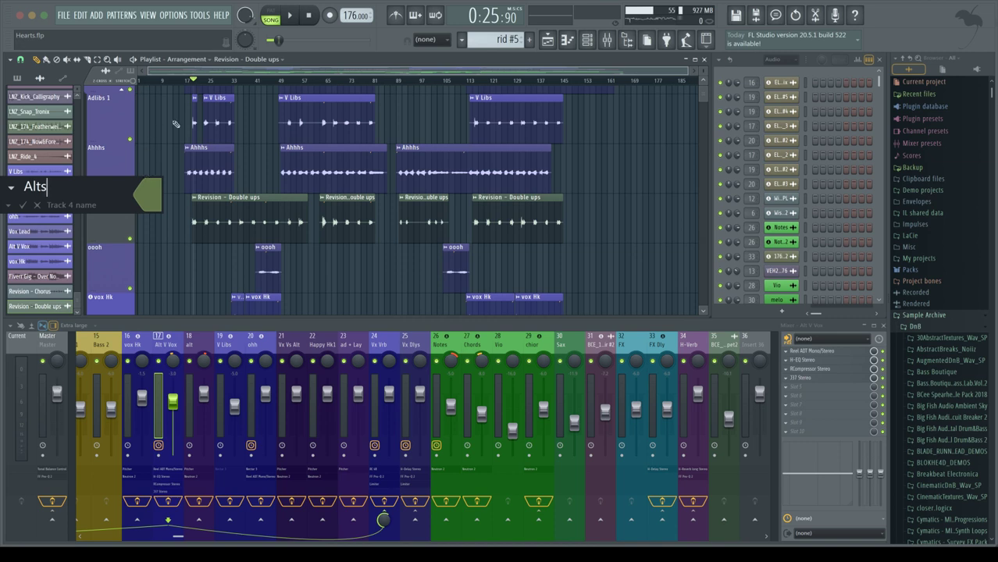
{"action": "left_click", "coordinate": [148, 196]}
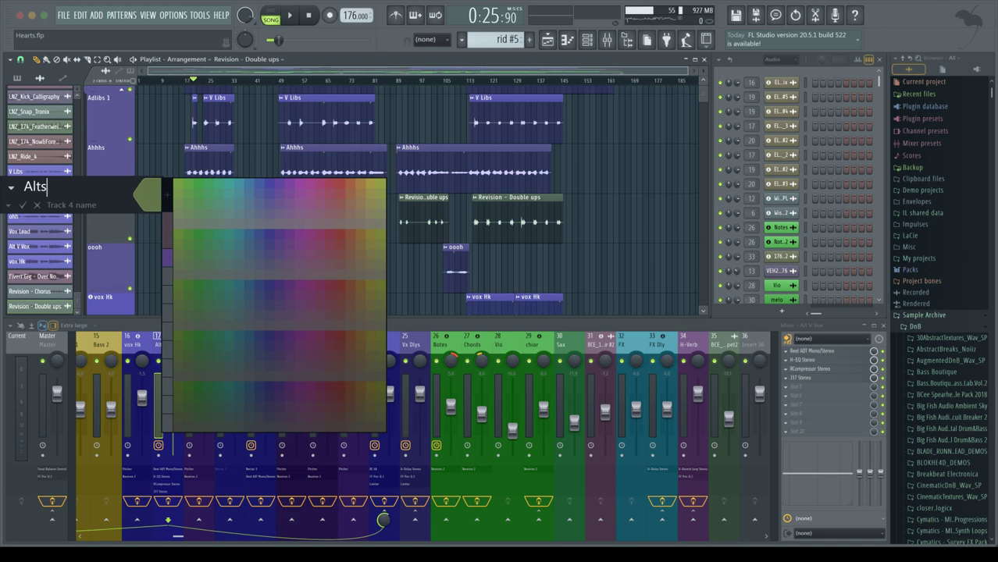
{"action": "key", "text": "Return"}
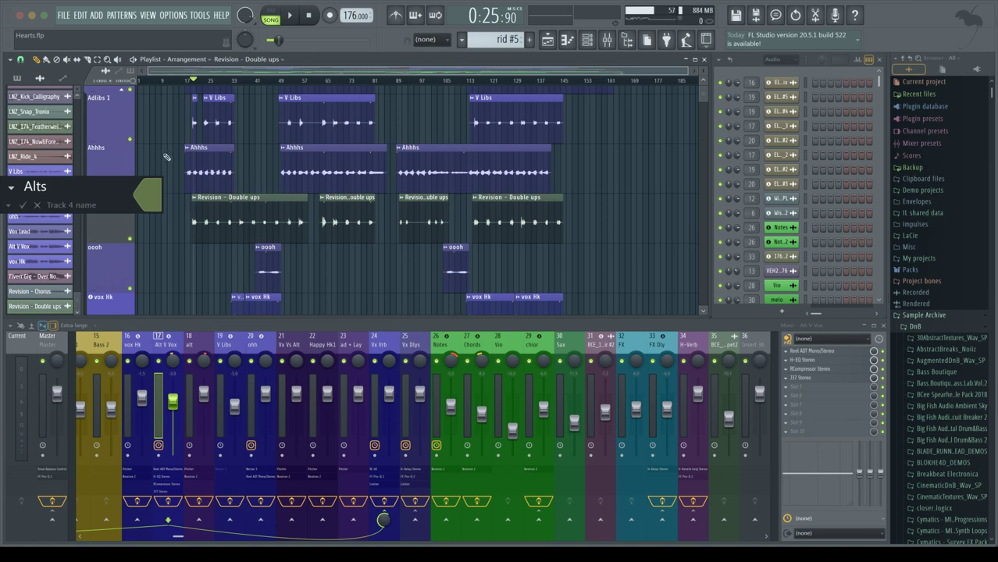
Set the Alts track's color to the saved purple swatch and apply the new name and color.
{"action": "left_click", "coordinate": [153, 206]}
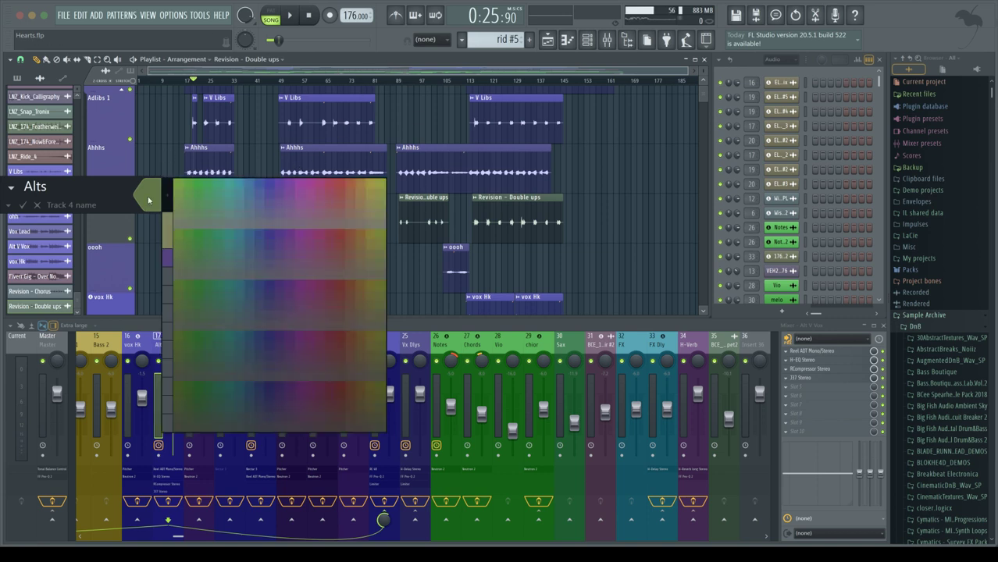
{"action": "left_click", "coordinate": [166, 264]}
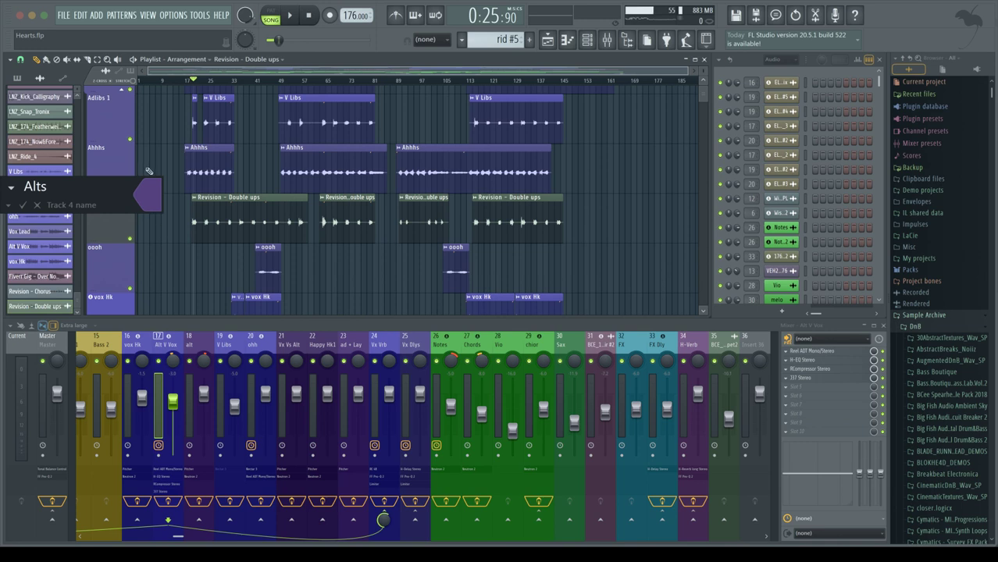
{"action": "key", "text": "Return"}
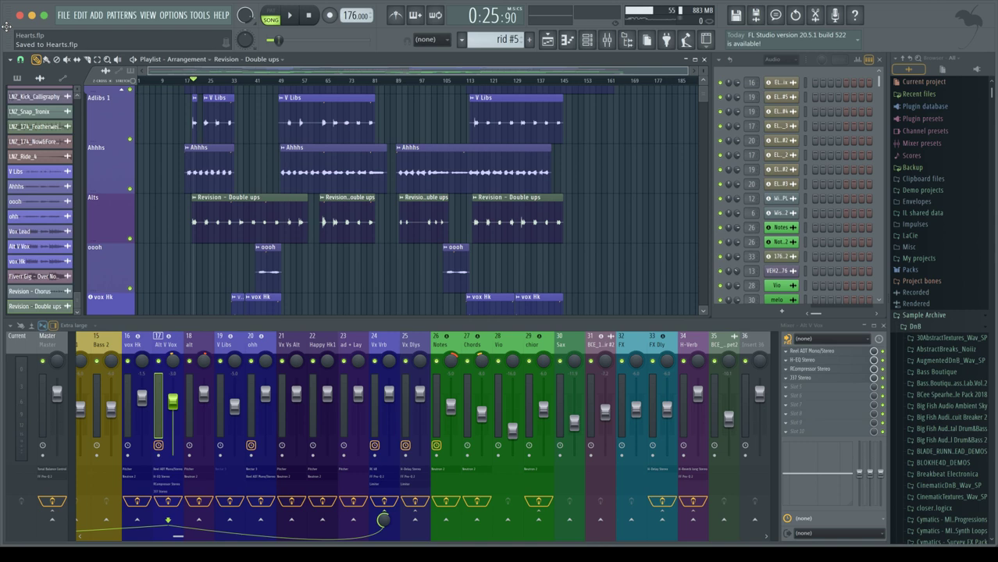
Play the song from the start and review the full arrangement together with the group, drum and bass mixer tracks.
{"action": "left_click_drag", "start_coordinate": [197, 80], "coordinate": [40, 89]}
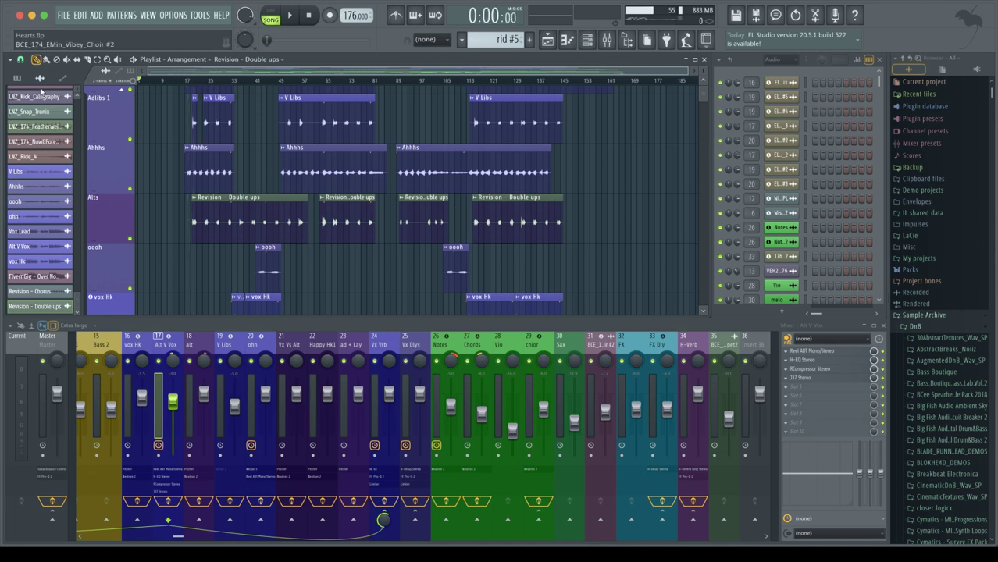
{"action": "key", "text": "space"}
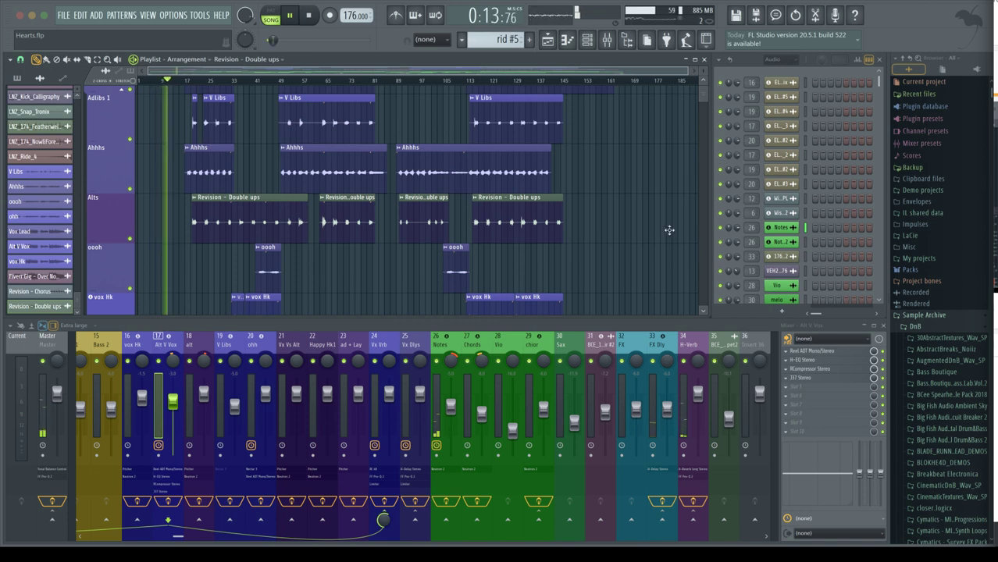
{"action": "scroll", "coordinate": [571, 146], "scroll_direction": "up", "scroll_amount": 2}
{"action": "scroll", "coordinate": [571, 146], "scroll_direction": "down", "scroll_amount": 6}
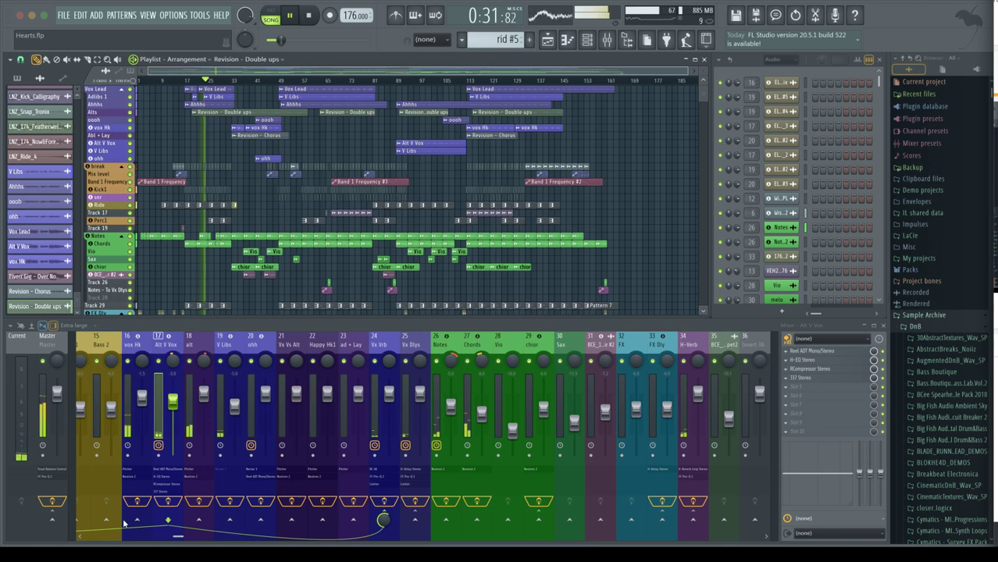
{"action": "left_click_drag", "start_coordinate": [177, 538], "coordinate": [86, 539]}
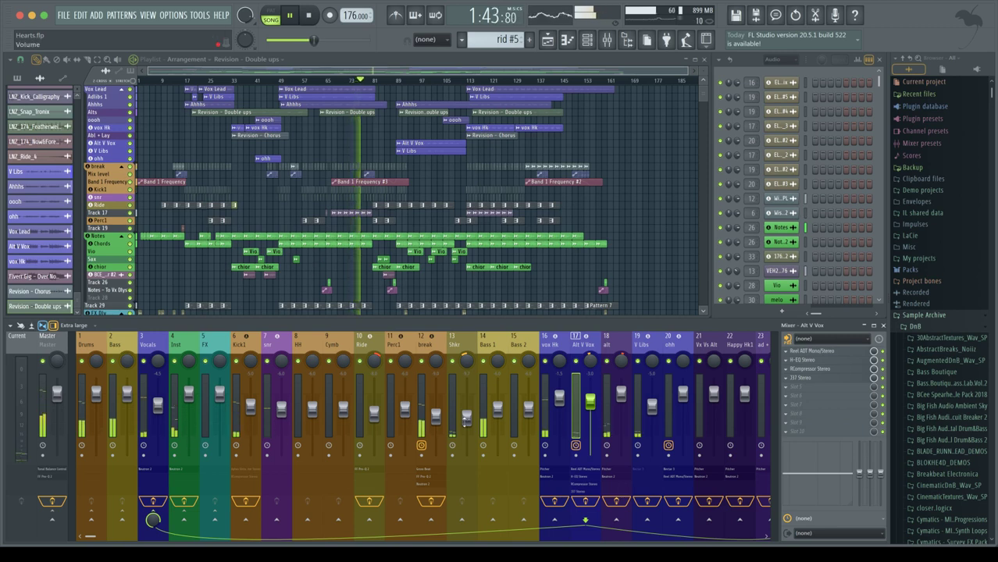
Select the Shkr mixer track and mark bars 67 to 82 as the playback range, starting from bar 67.
{"action": "left_click", "coordinate": [462, 414]}
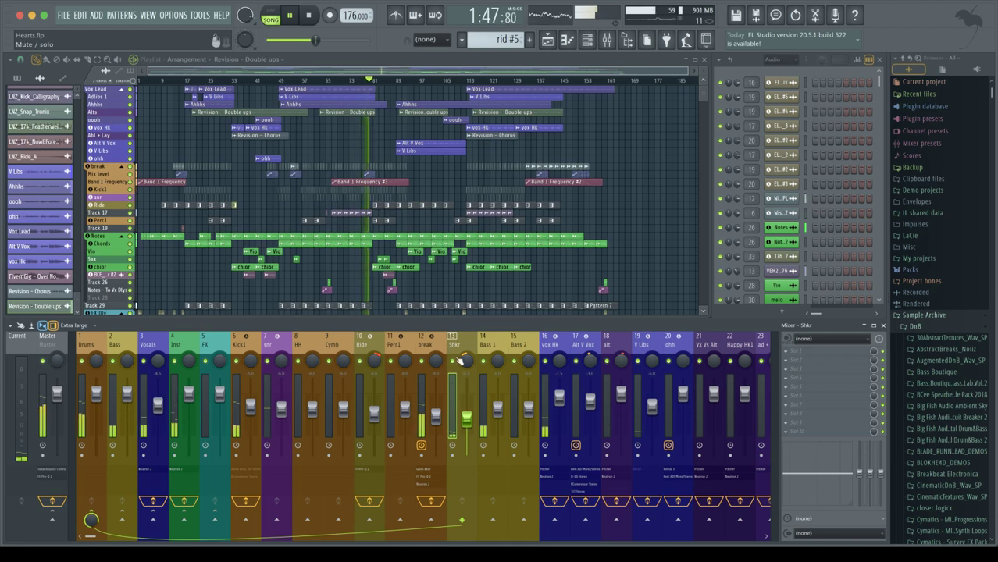
{"action": "left_click_drag", "start_coordinate": [341, 83], "coordinate": [376, 88]}
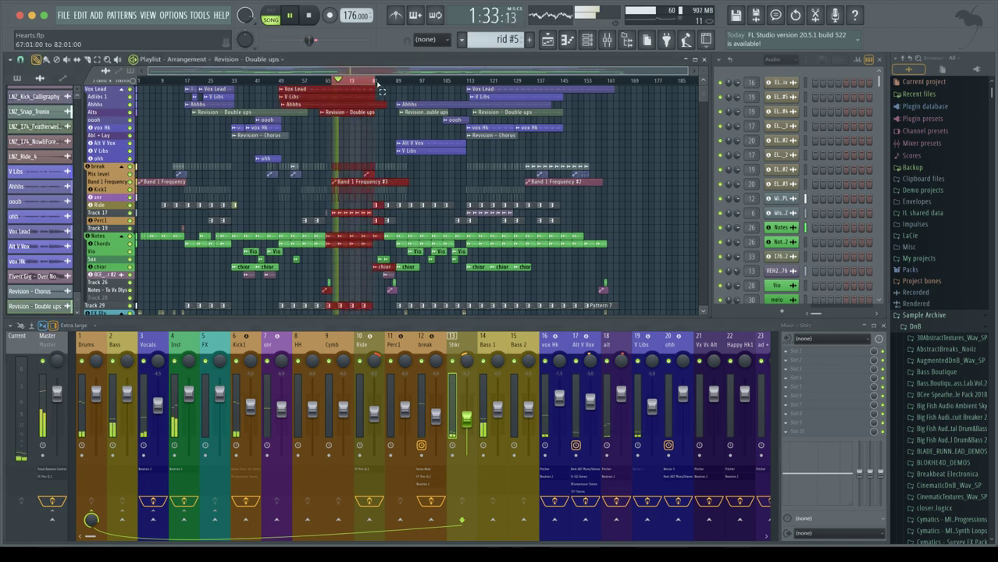
{"action": "key", "text": "space"}
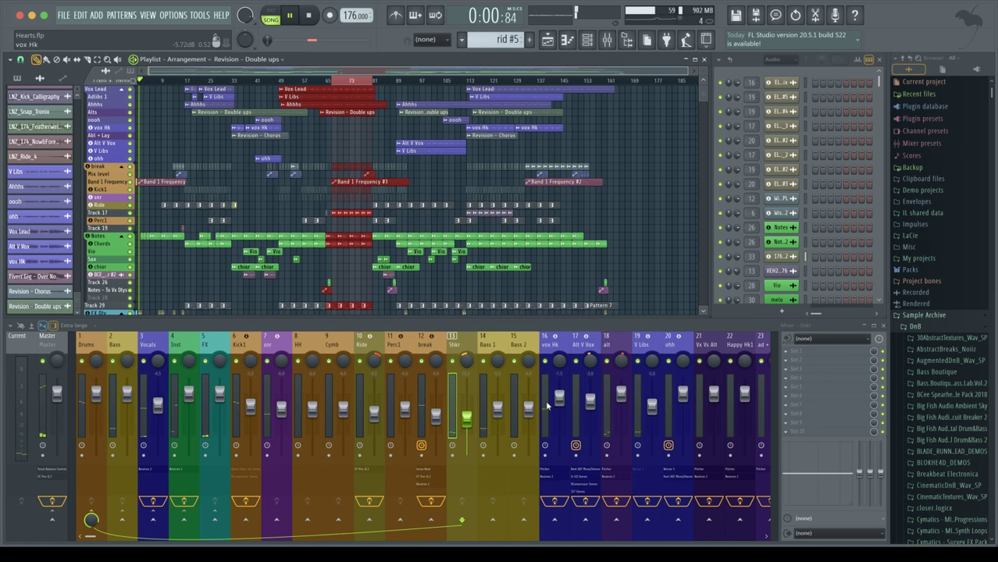
{"action": "left_click", "coordinate": [334, 83]}
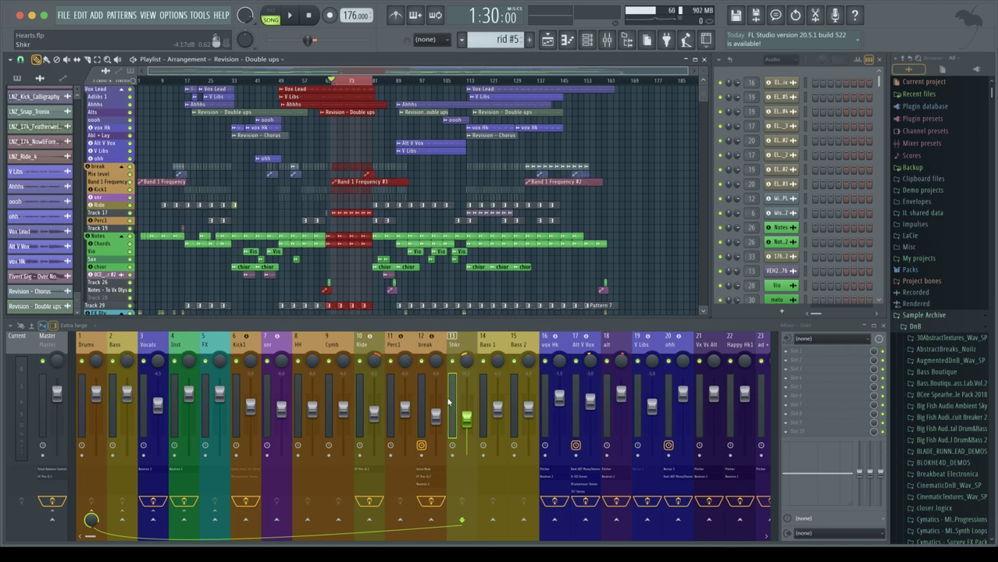
Insert FF Pro-Q 2 on the Shkr mixer track, bring its window fully into view and restart playback.
{"action": "left_click", "coordinate": [450, 401]}
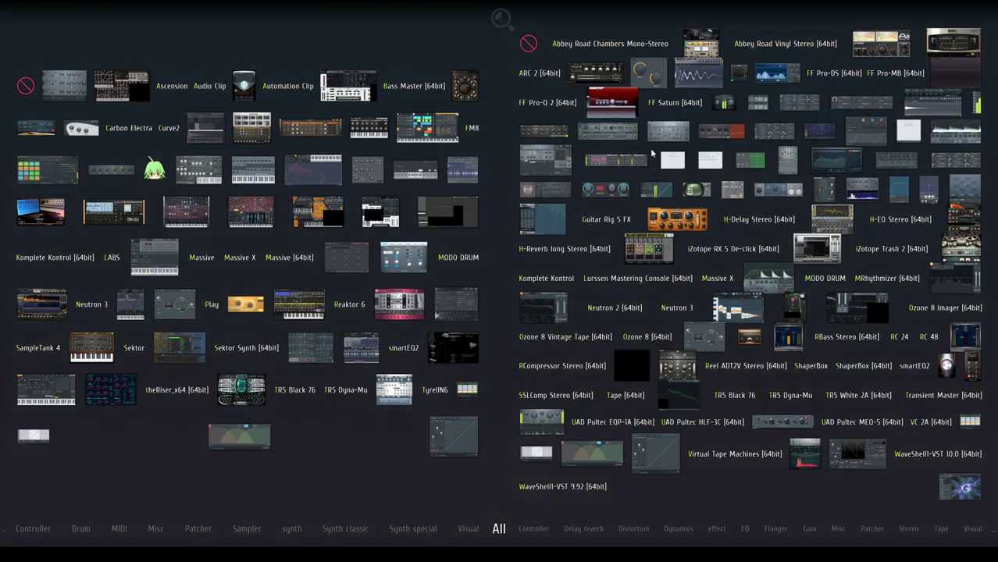
{"action": "left_click_drag", "start_coordinate": [951, 80], "coordinate": [815, 354]}
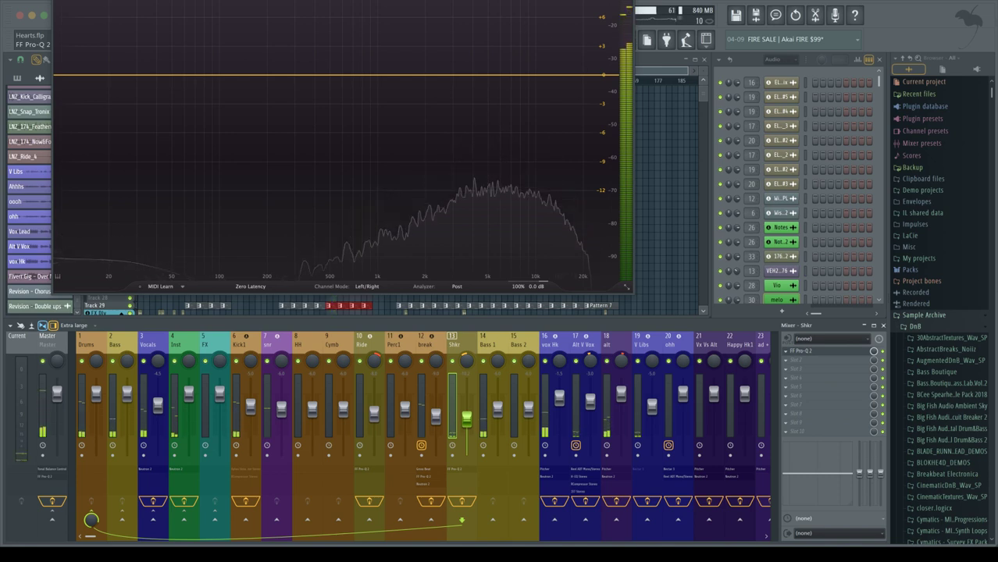
{"action": "key", "text": "space"}
{"action": "left_click_drag", "start_coordinate": [544, 0], "coordinate": [817, 95]}
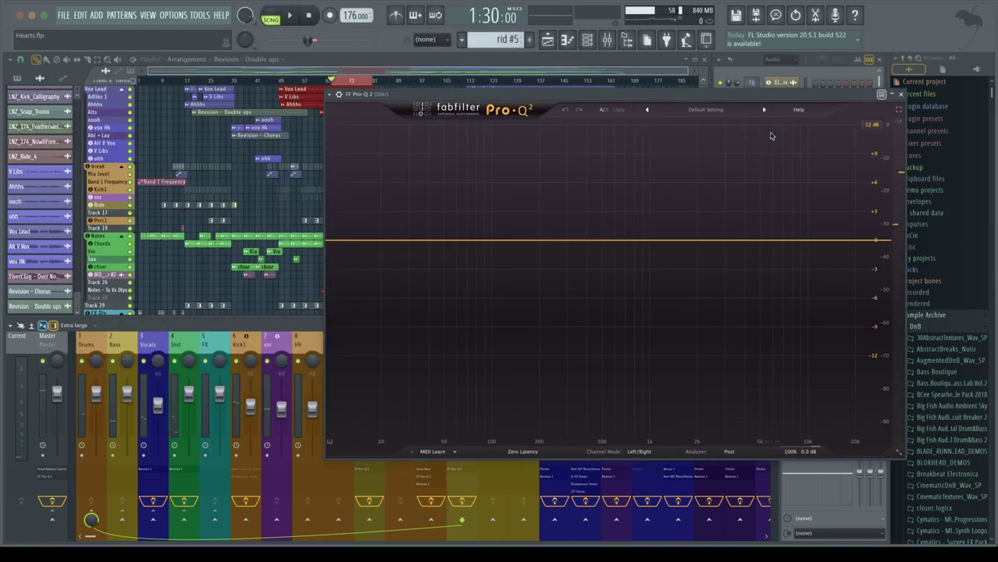
{"action": "key", "text": "space"}
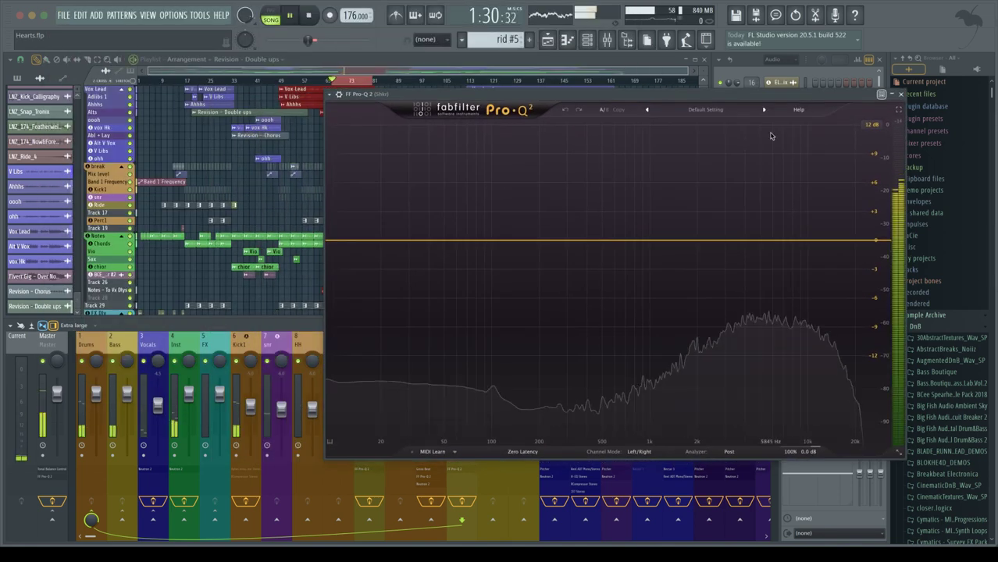
Shape the Shkr EQ with an 18 dB/oct low cut at about 772 Hz and a slight boost near 3 kHz.
{"action": "left_click", "coordinate": [332, 243]}
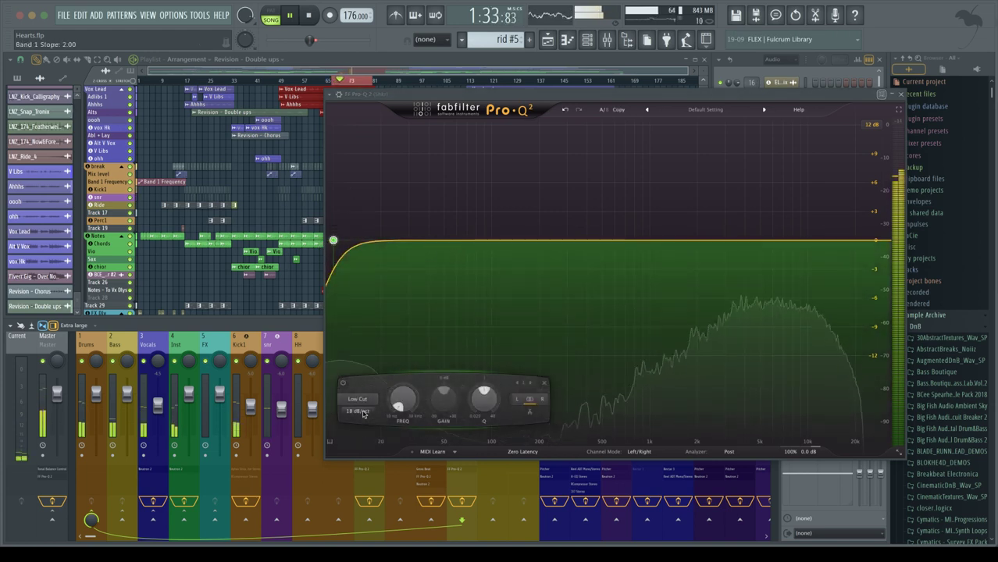
{"action": "scroll", "coordinate": [406, 403], "scroll_direction": "up", "scroll_amount": 12}
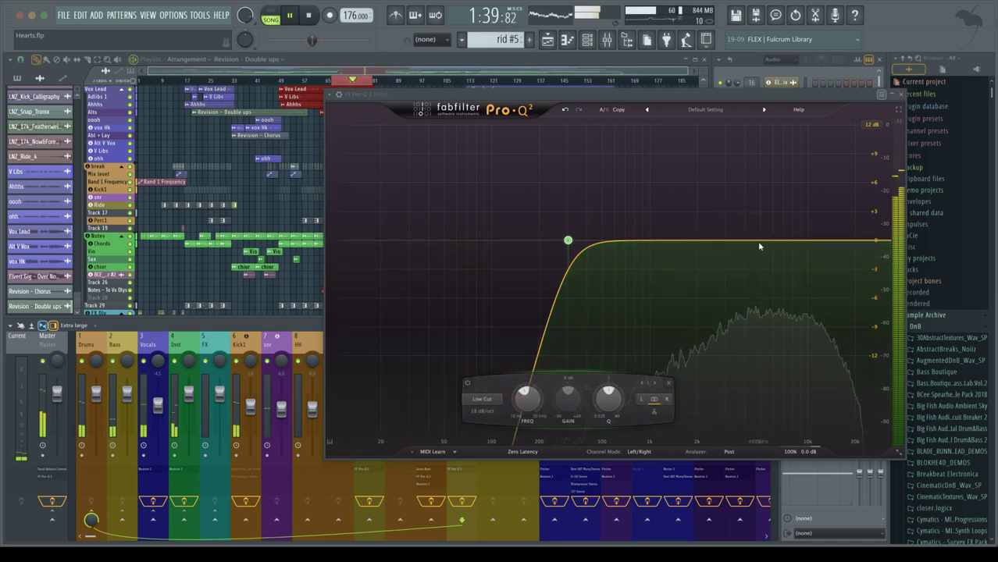
{"action": "double_click", "coordinate": [851, 240]}
{"action": "left_click_drag", "start_coordinate": [851, 240], "coordinate": [853, 175]}
{"action": "left_click_drag", "start_coordinate": [727, 161], "coordinate": [632, 231]}
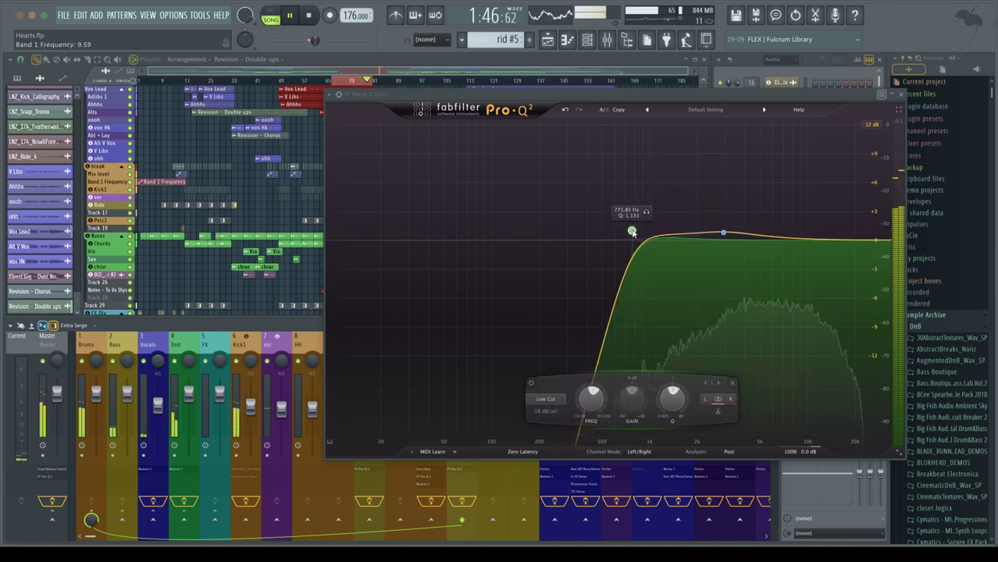
{"action": "left_click", "coordinate": [902, 95]}
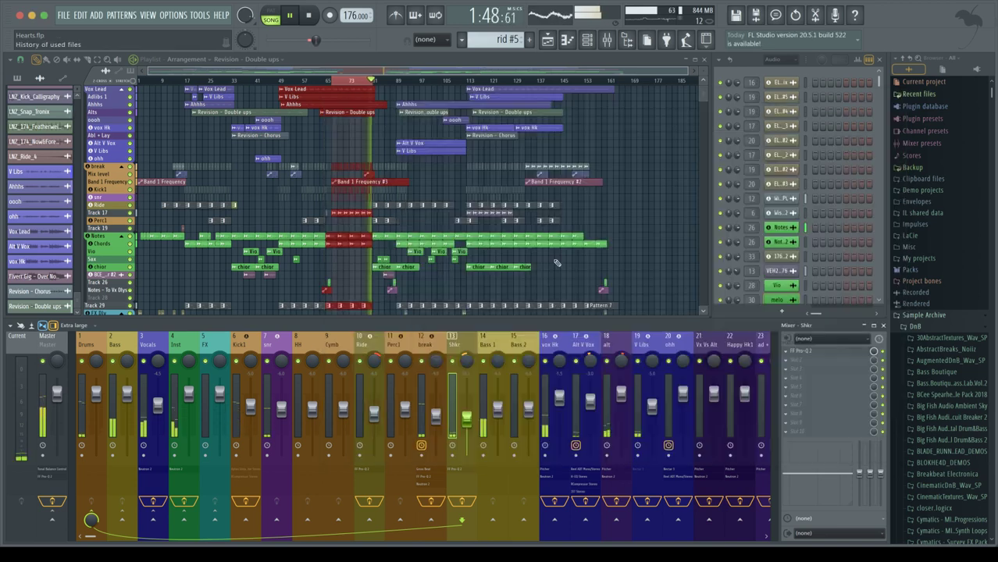
{"action": "key", "text": "space"}
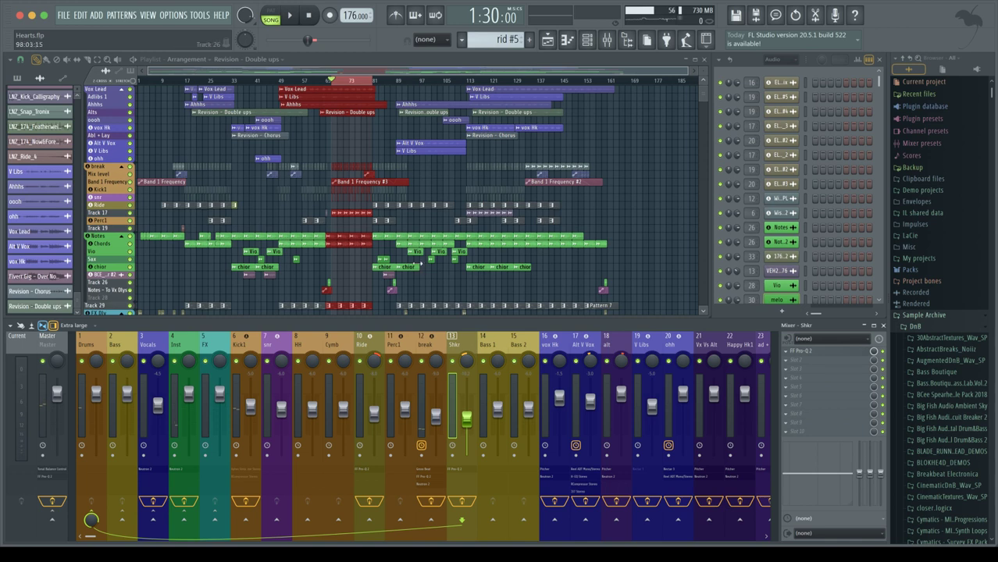
Clear the marked bar range and play the song from about bar 12 through the first vocal entry.
{"action": "left_click", "coordinate": [336, 82]}
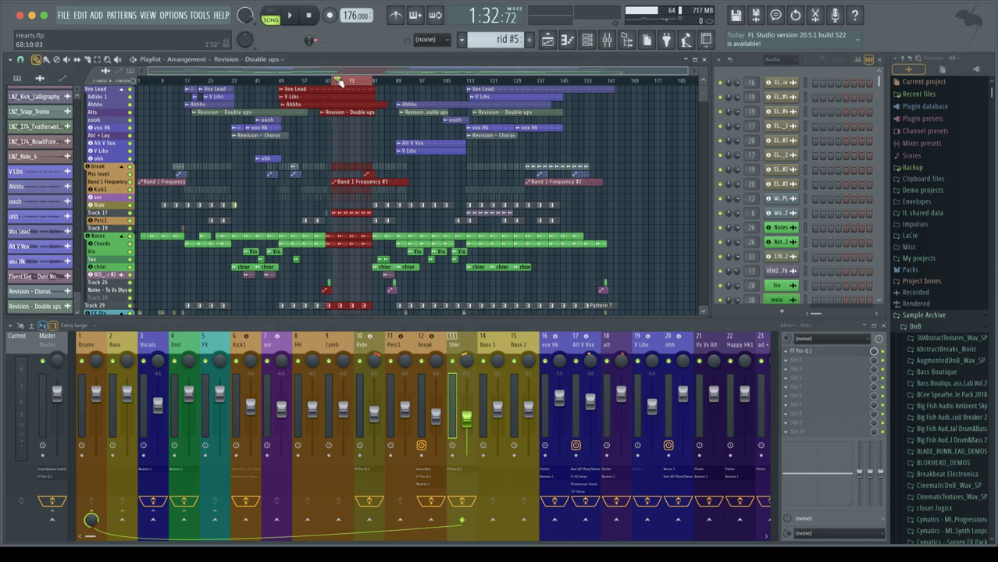
{"action": "left_click_drag", "start_coordinate": [337, 81], "coordinate": [165, 86]}
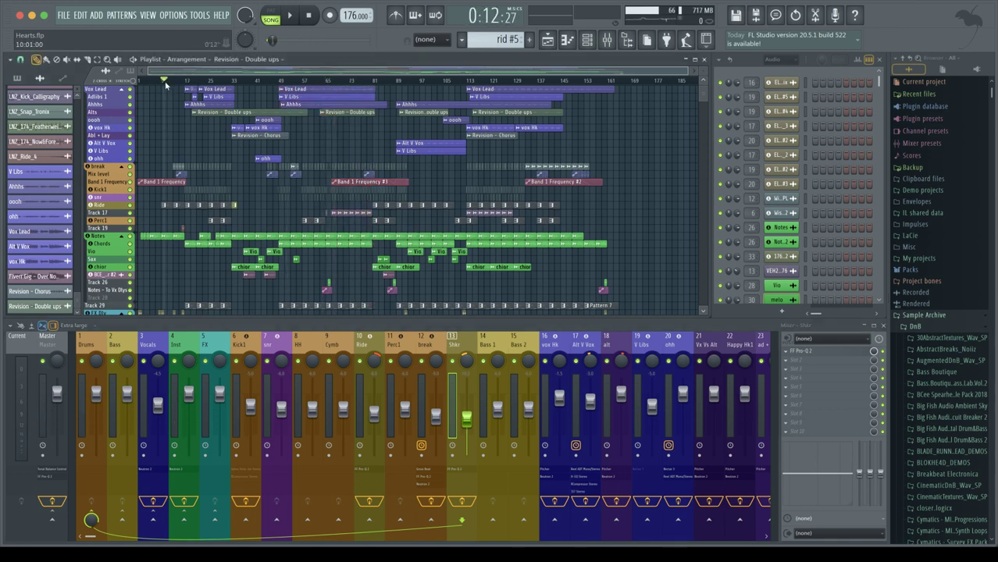
{"action": "scroll", "coordinate": [186, 95], "scroll_direction": "up", "scroll_amount": 5}
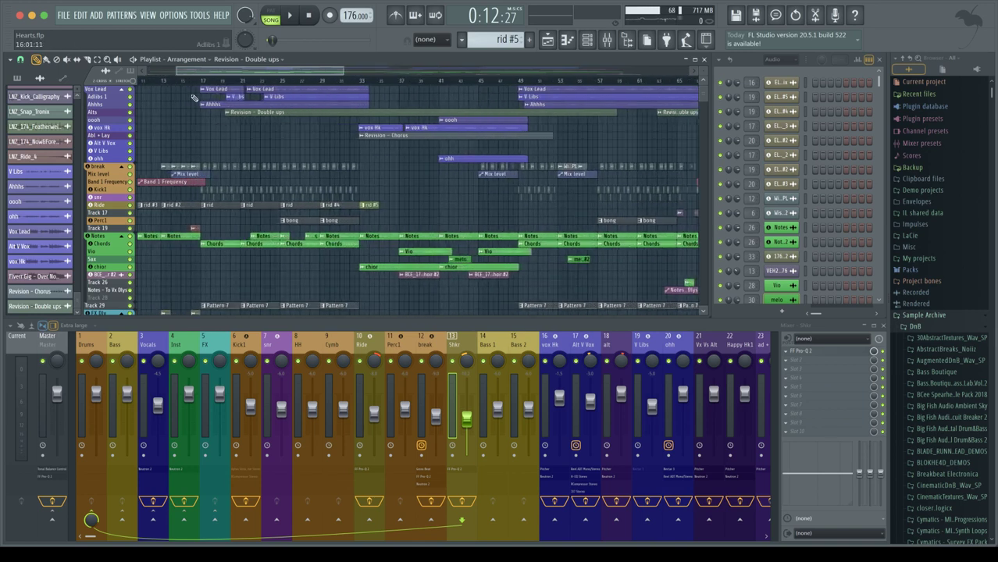
{"action": "scroll", "coordinate": [193, 97], "scroll_direction": "left", "scroll_amount": 1}
{"action": "left_click", "coordinate": [185, 82]}
{"action": "key", "text": "space"}
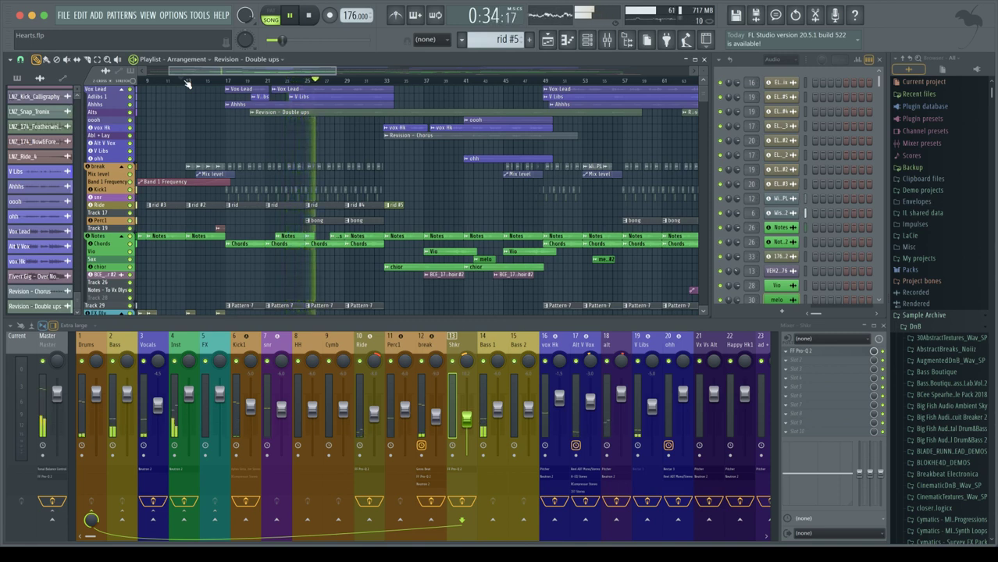
{"action": "key", "text": "space"}
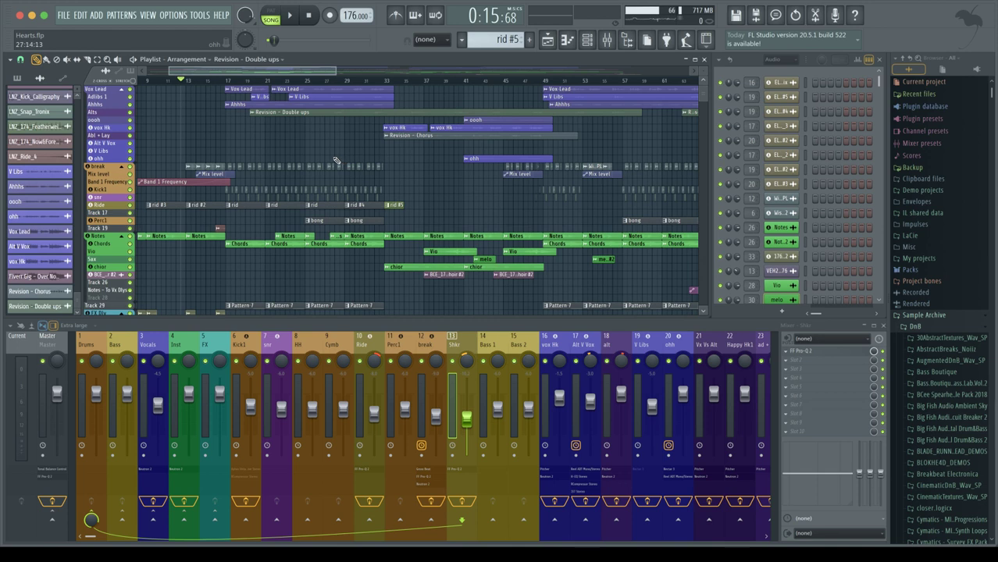
Replay the lead-in to the vocals from about bar 13.
{"action": "scroll", "coordinate": [309, 127], "scroll_direction": "up", "scroll_amount": 4}
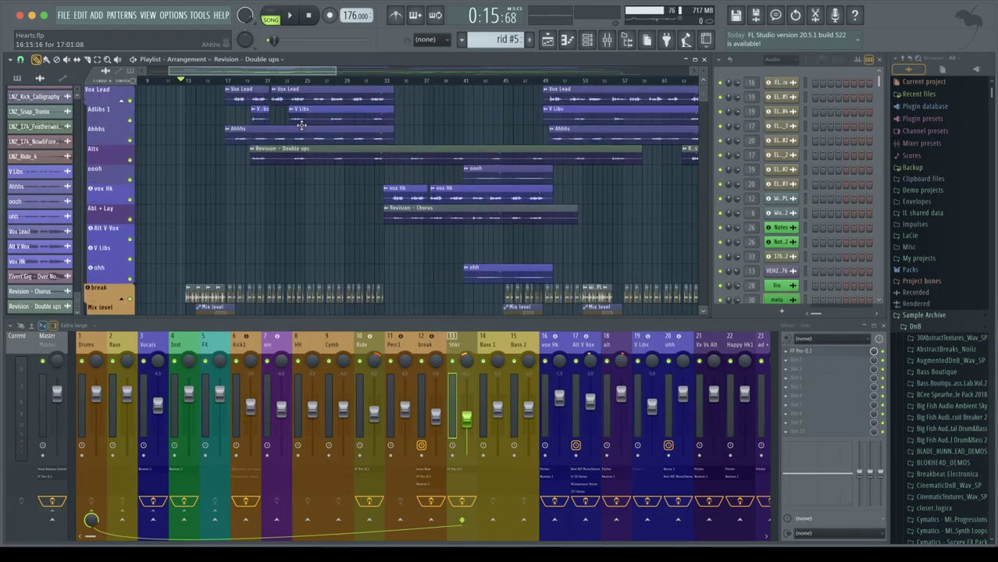
{"action": "left_click", "coordinate": [195, 81]}
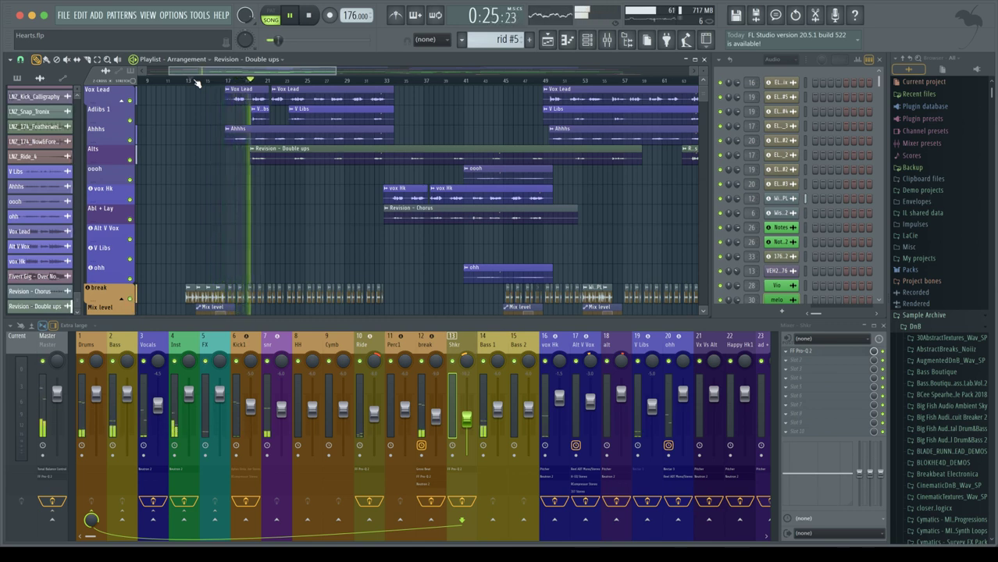
{"action": "key", "text": "space"}
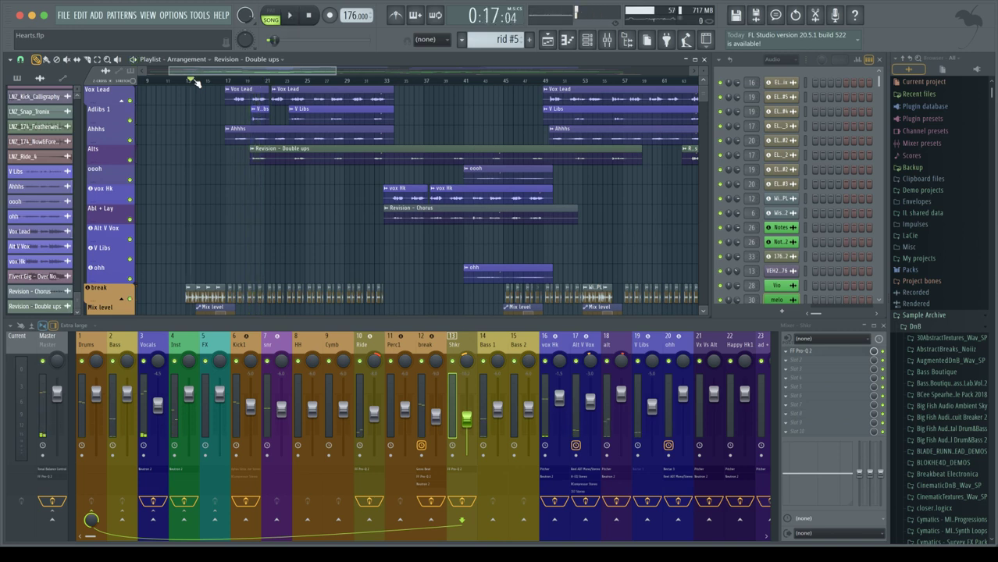
Place a copy of the first Vox Lead clip on the empty Track 34 at bar 13.
{"action": "left_click", "coordinate": [239, 92]}
{"action": "scroll", "coordinate": [231, 195], "scroll_direction": "down", "scroll_amount": 12}
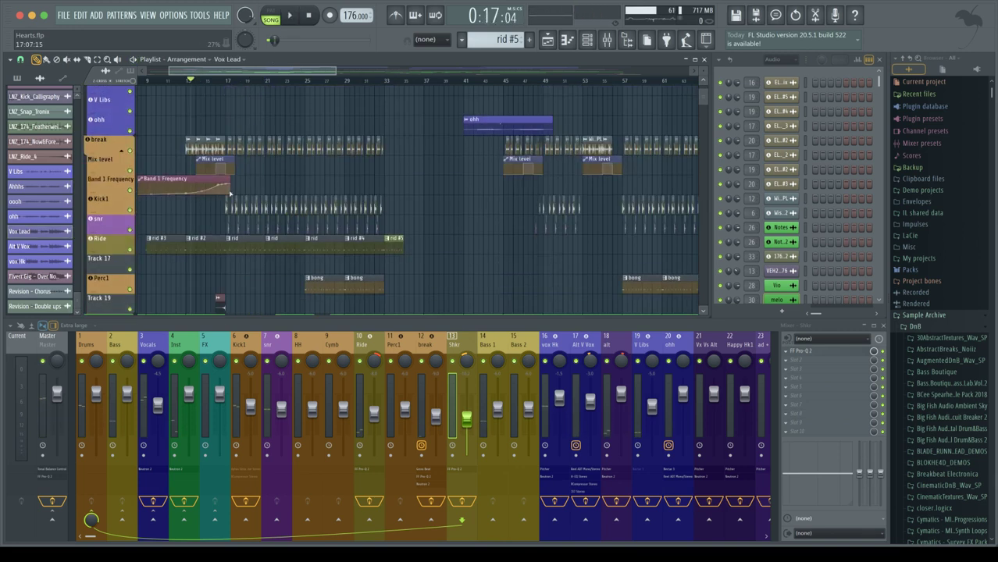
{"action": "scroll", "coordinate": [232, 194], "scroll_direction": "up", "scroll_amount": 10}
{"action": "scroll", "coordinate": [232, 195], "scroll_direction": "down", "scroll_amount": 2}
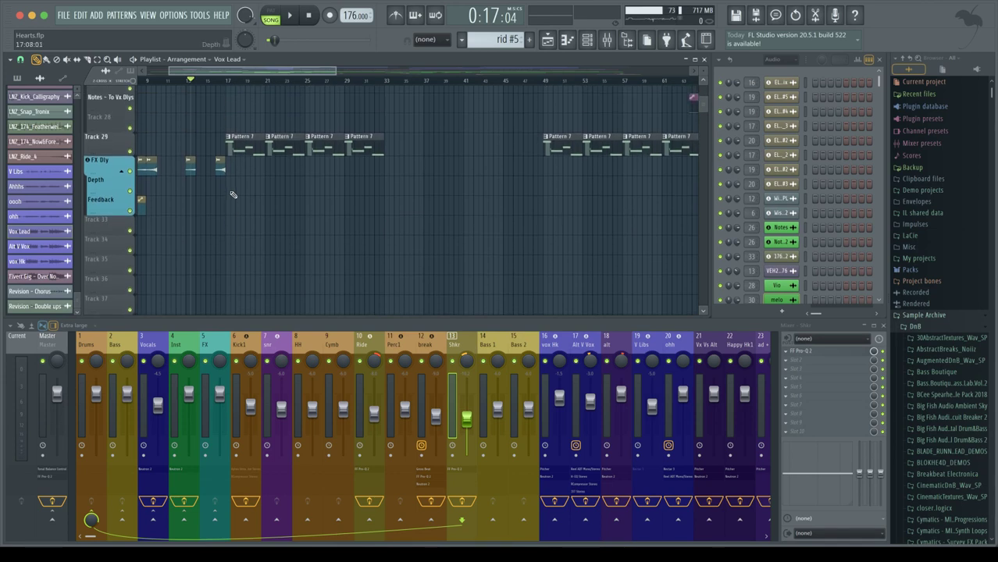
{"action": "scroll", "coordinate": [232, 194], "scroll_direction": "down", "scroll_amount": 1}
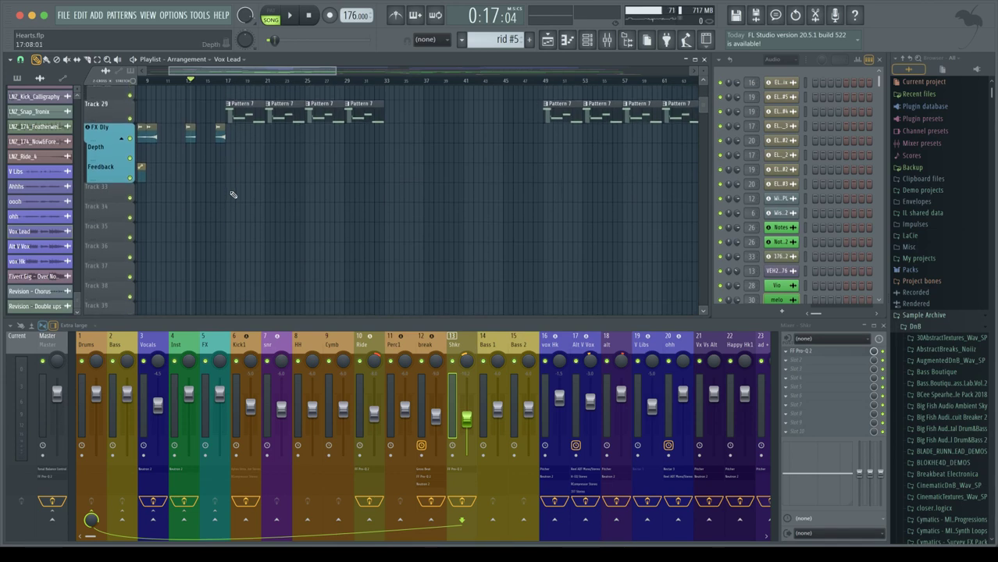
{"action": "left_click", "coordinate": [193, 215]}
Make the Vox Lead copy on Track 34 unique and trim its start to bar 14.
{"action": "scroll", "coordinate": [214, 192], "scroll_direction": "up", "scroll_amount": 8}
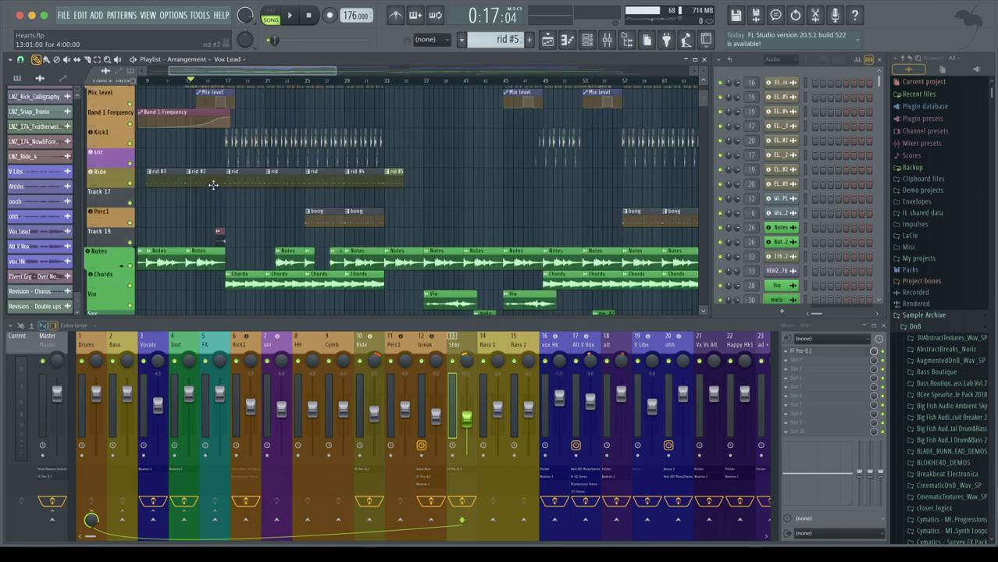
{"action": "scroll", "coordinate": [215, 187], "scroll_direction": "down", "scroll_amount": 8}
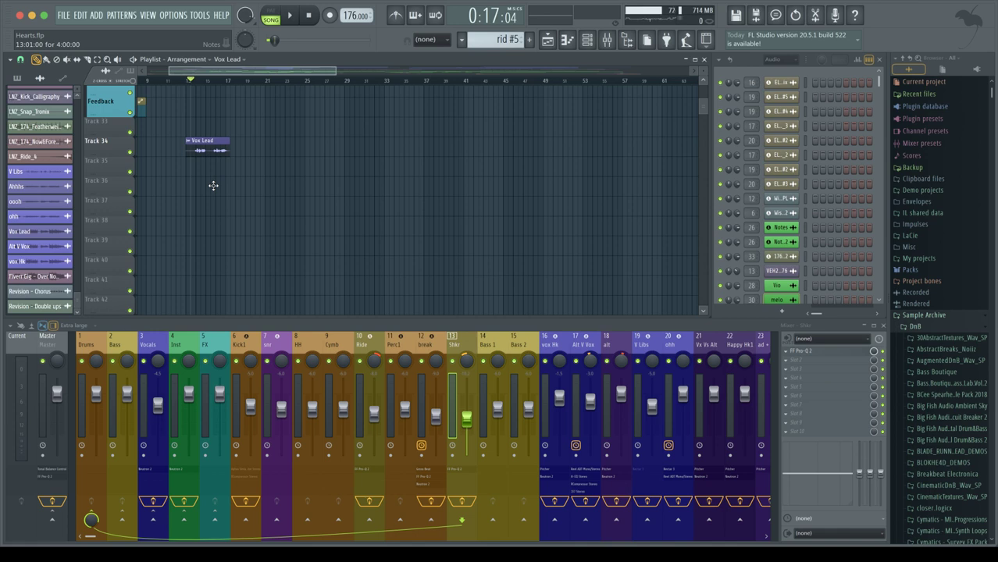
{"action": "scroll", "coordinate": [234, 169], "scroll_direction": "up", "scroll_amount": 4}
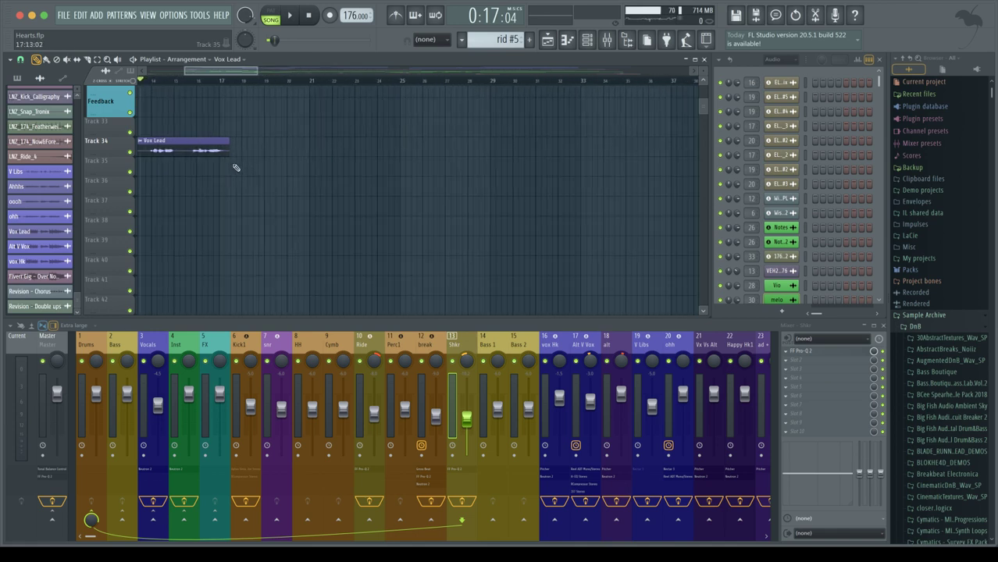
{"action": "scroll", "coordinate": [236, 168], "scroll_direction": "up", "scroll_amount": 5}
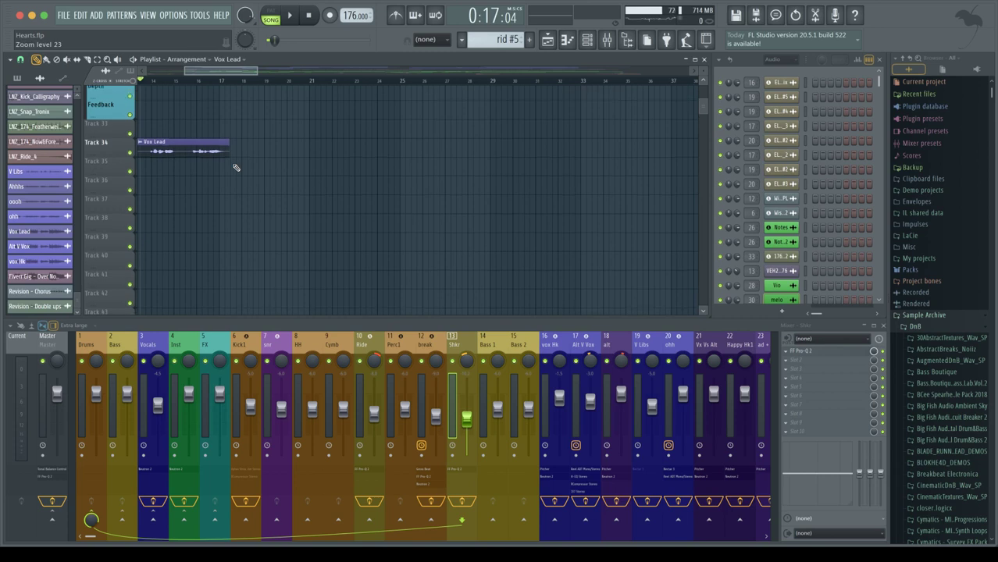
{"action": "scroll", "coordinate": [236, 167], "scroll_direction": "left", "scroll_amount": 4}
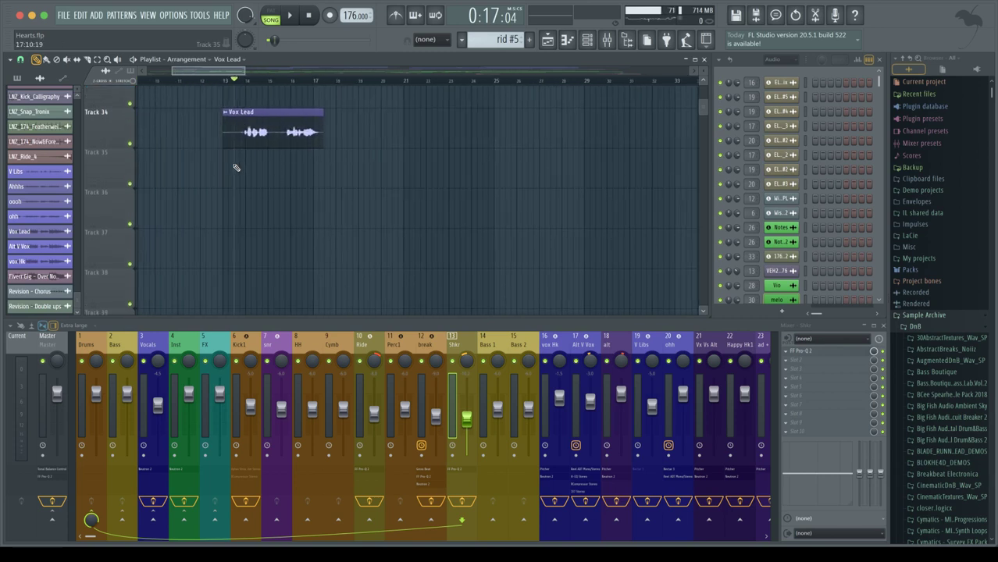
{"action": "left_click", "coordinate": [227, 115]}
{"action": "left_click", "coordinate": [258, 213]}
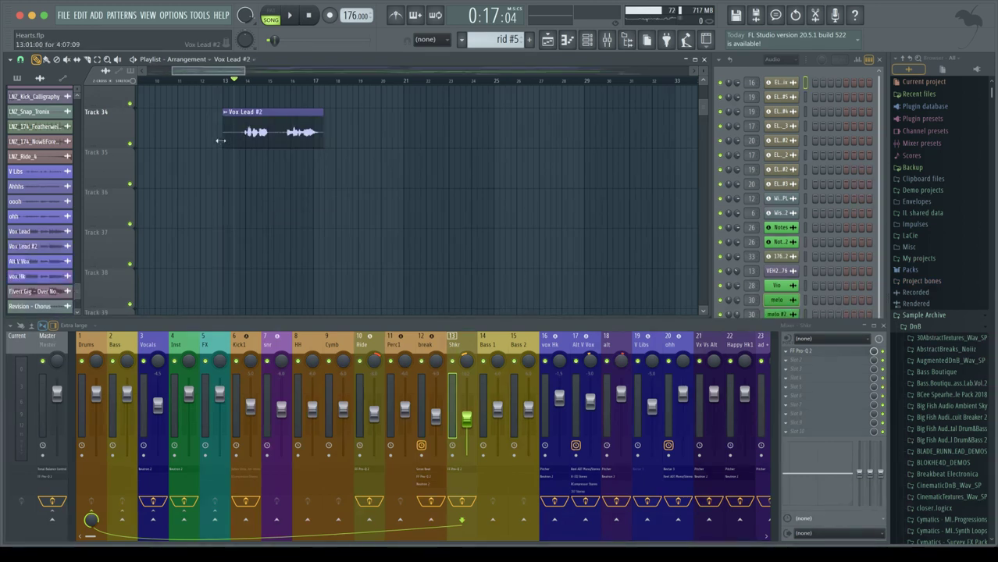
{"action": "left_click_drag", "start_coordinate": [232, 142], "coordinate": [246, 142]}
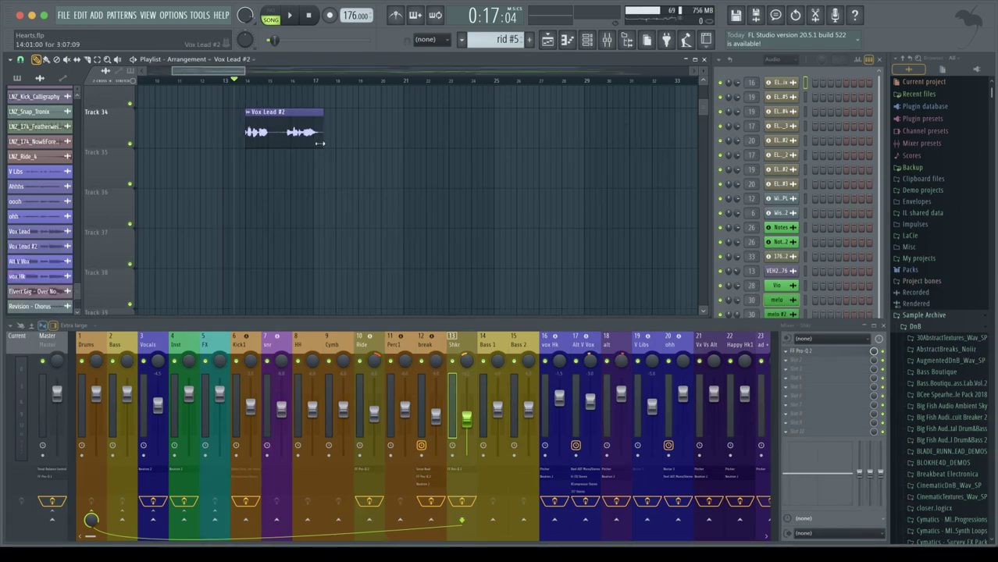
Trim the Vox Lead #2 clip on Track 34 to start at about 13:15:00 and run for about 0:07:09.
{"action": "left_click_drag", "start_coordinate": [323, 148], "coordinate": [268, 147]}
{"action": "key", "text": "space"}
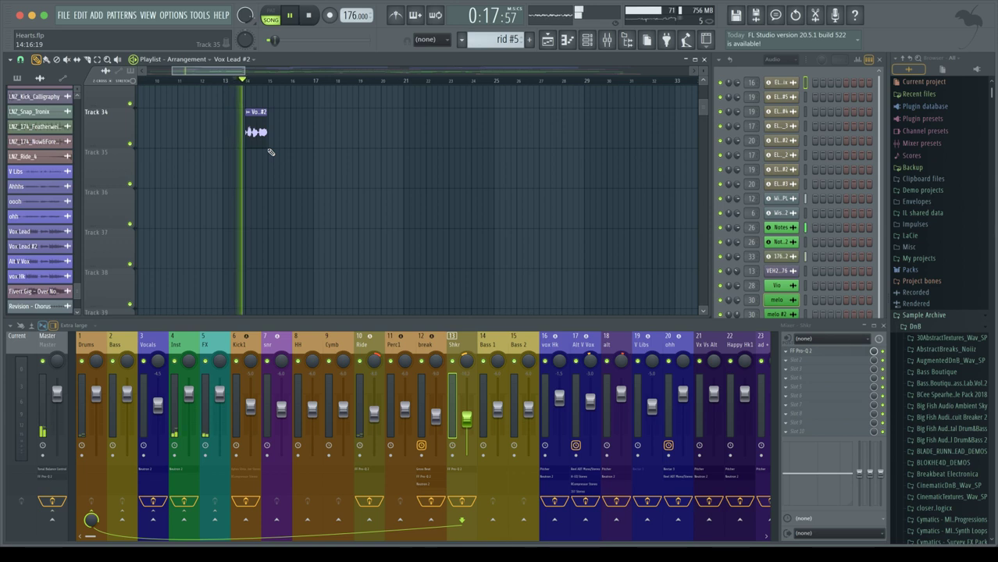
{"action": "scroll", "coordinate": [271, 152], "scroll_direction": "up", "scroll_amount": 2}
{"action": "key", "text": "space"}
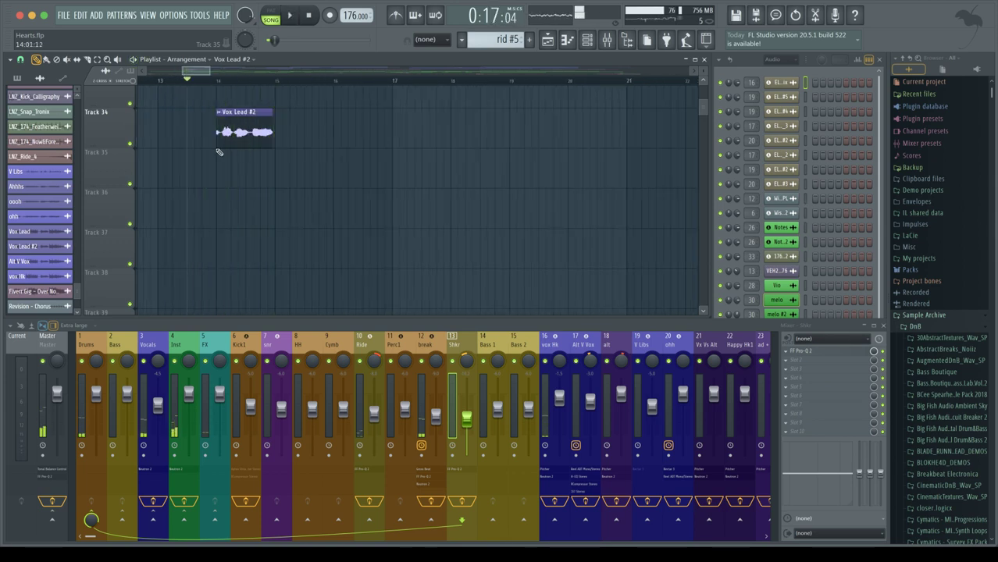
{"action": "left_click_drag", "start_coordinate": [212, 144], "coordinate": [210, 144]}
{"action": "left_click_drag", "start_coordinate": [271, 146], "coordinate": [238, 146]}
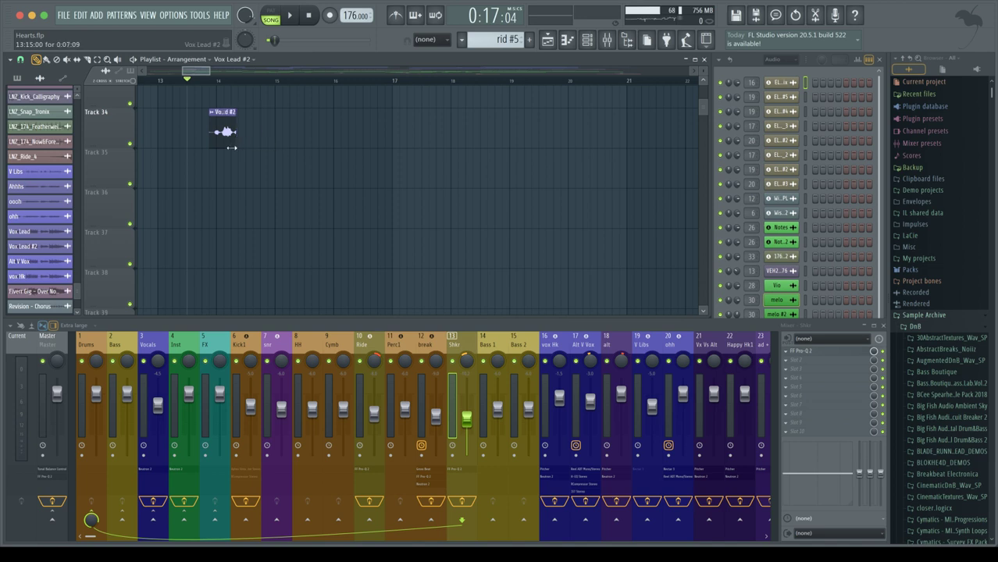
Shorten the end of the Vox Lead #2 clip to keep only its opening sound, and audition it in the mix.
{"action": "key", "text": "space"}
{"action": "key", "text": "space"}
{"action": "left_click_drag", "start_coordinate": [233, 147], "coordinate": [223, 146]}
{"action": "key", "text": "space"}
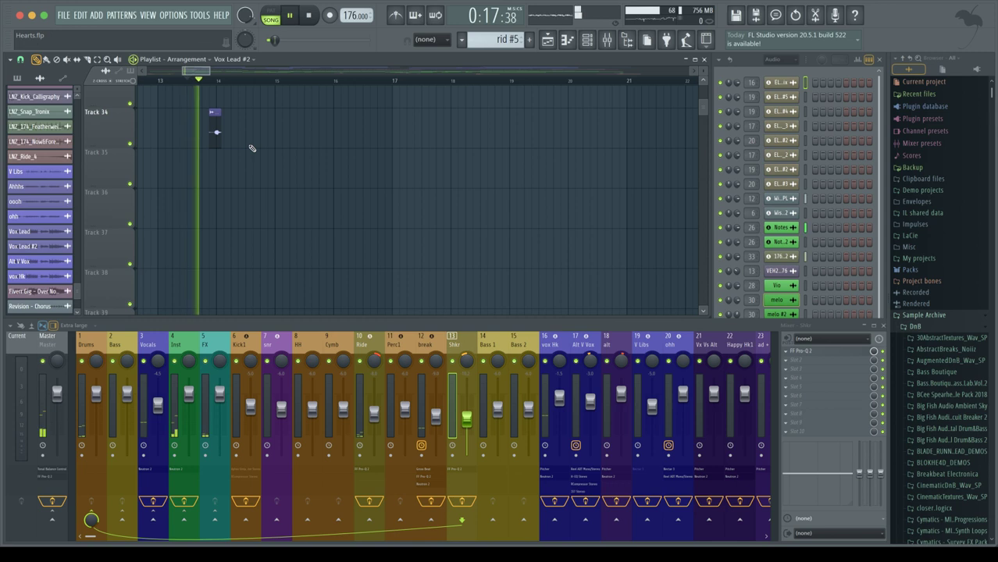
{"action": "key", "text": "space"}
{"action": "key", "text": "space"}
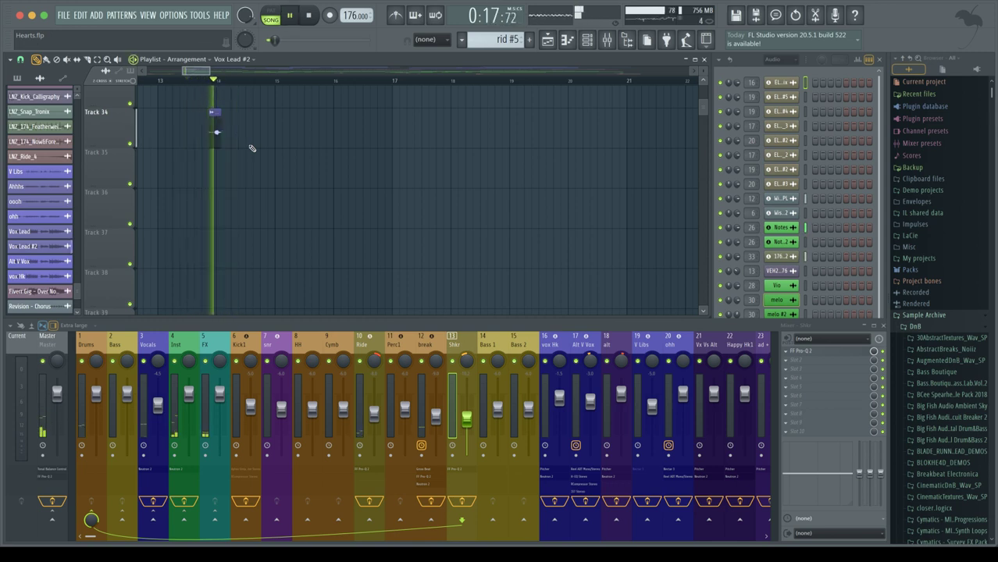
{"action": "key", "text": "space"}
Solo Track 34, audition the short vocal clip and trim its start to about 13:16:07.
{"action": "scroll", "coordinate": [248, 139], "scroll_direction": "up", "scroll_amount": 3}
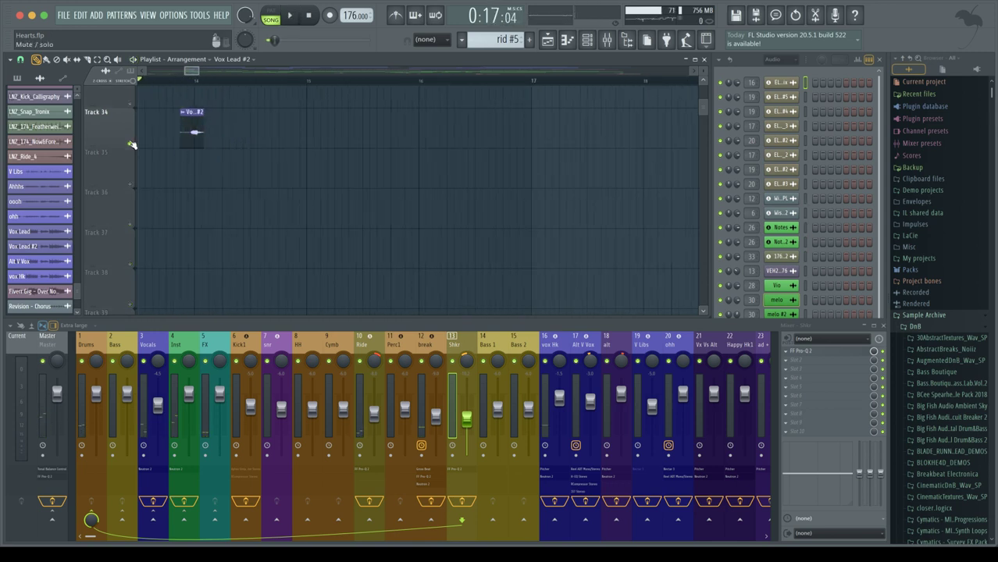
{"action": "key", "text": "space"}
{"action": "key", "text": "space"}
{"action": "left_click_drag", "start_coordinate": [181, 145], "coordinate": [188, 143]}
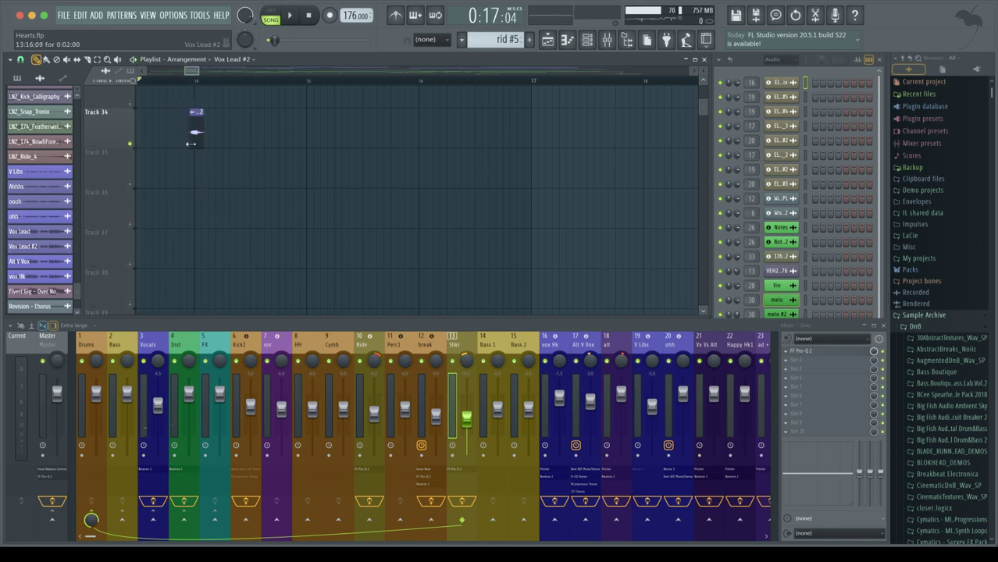
Reverse the Vox Lead #2 sample in its channel settings.
{"action": "double_click", "coordinate": [195, 124]}
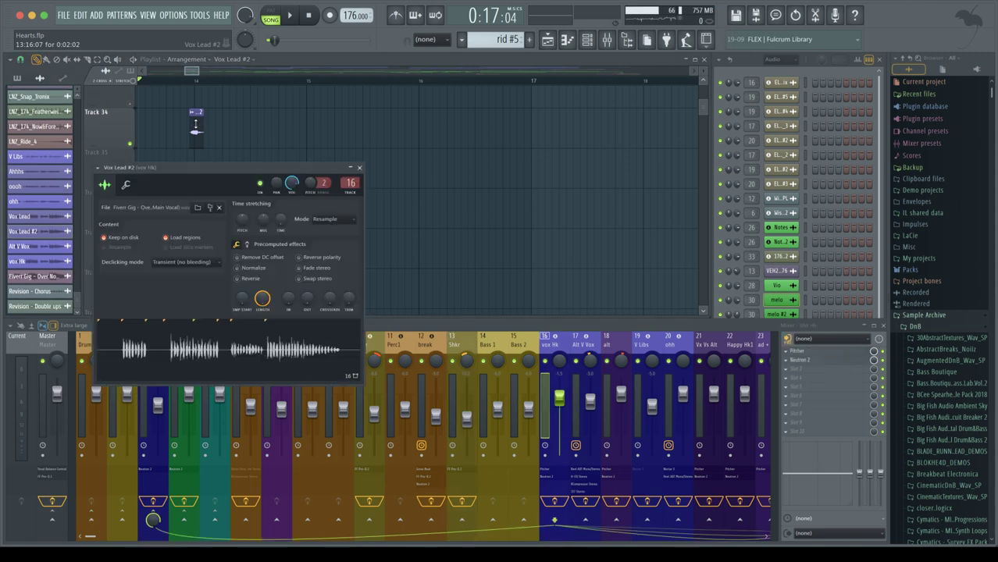
{"action": "left_click", "coordinate": [239, 280]}
{"action": "left_click", "coordinate": [360, 168]}
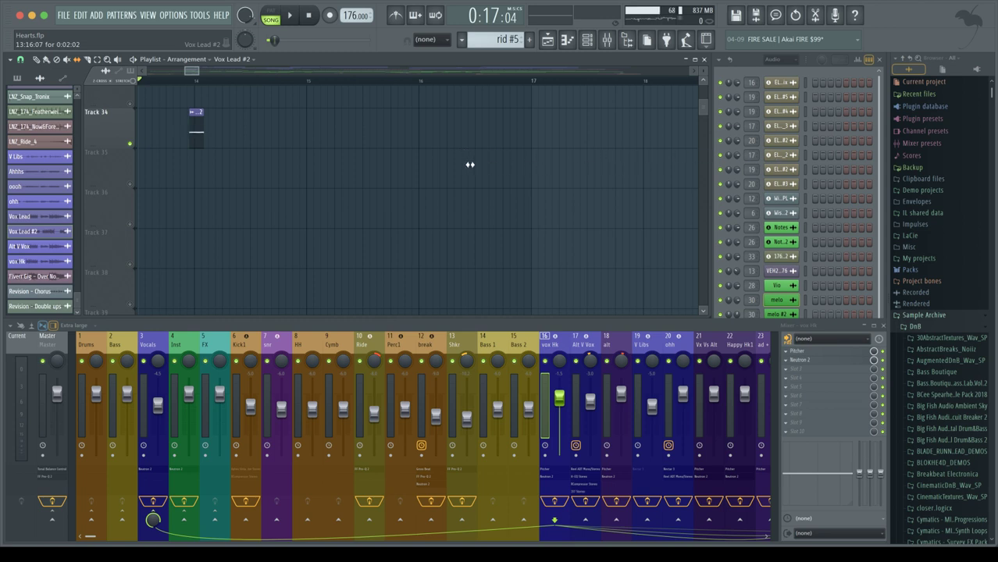
Extend the end of the reversed Vox Lead #2 clip to a length of about 3:10:02 and play it.
{"action": "left_click_drag", "start_coordinate": [203, 133], "coordinate": [596, 135]}
{"action": "key", "text": "space"}
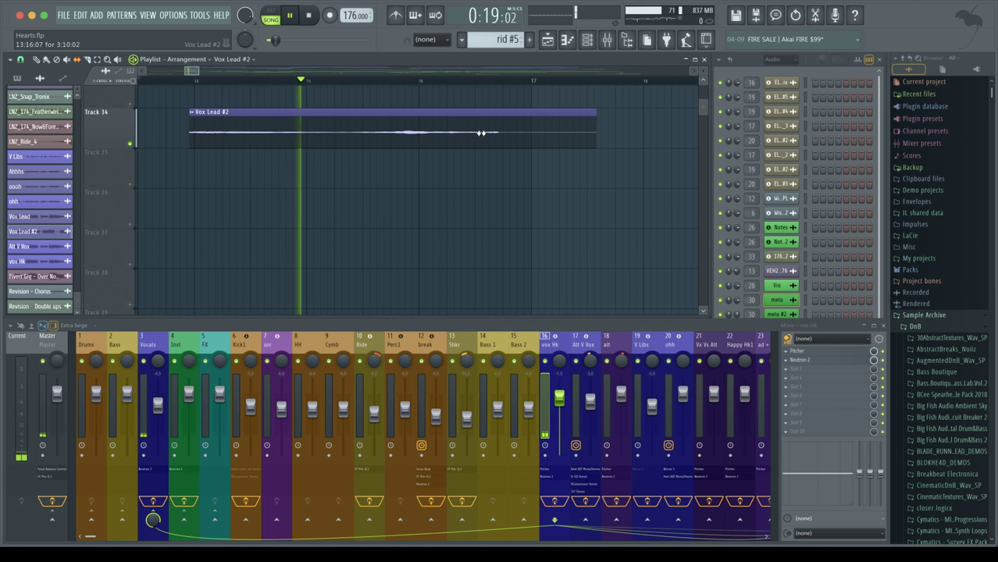
{"action": "key", "text": "space"}
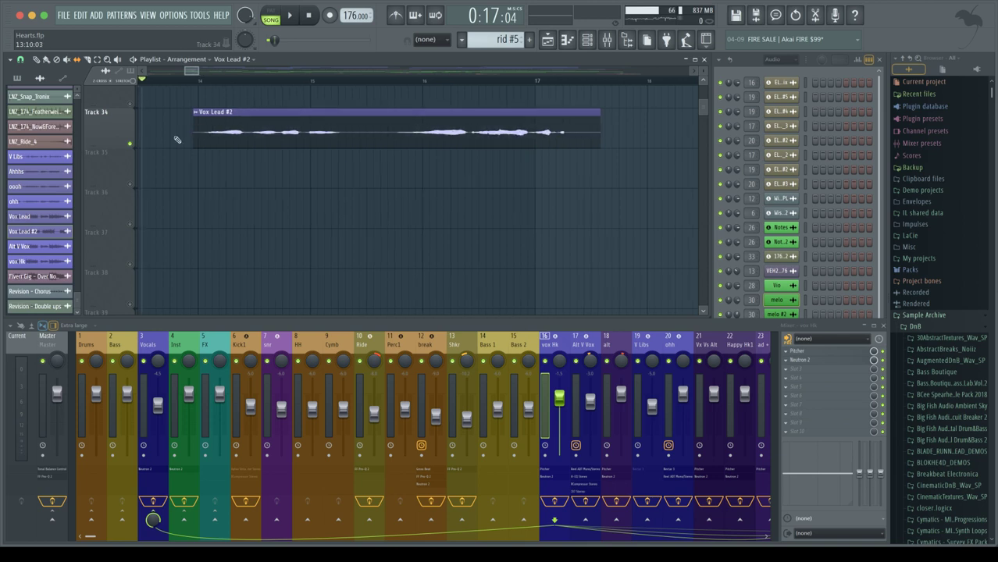
Slip the reversed audio inside its clip and trim both ends to a short slice starting at about 16:13:07.
{"action": "left_click_drag", "start_coordinate": [570, 134], "coordinate": [287, 142]}
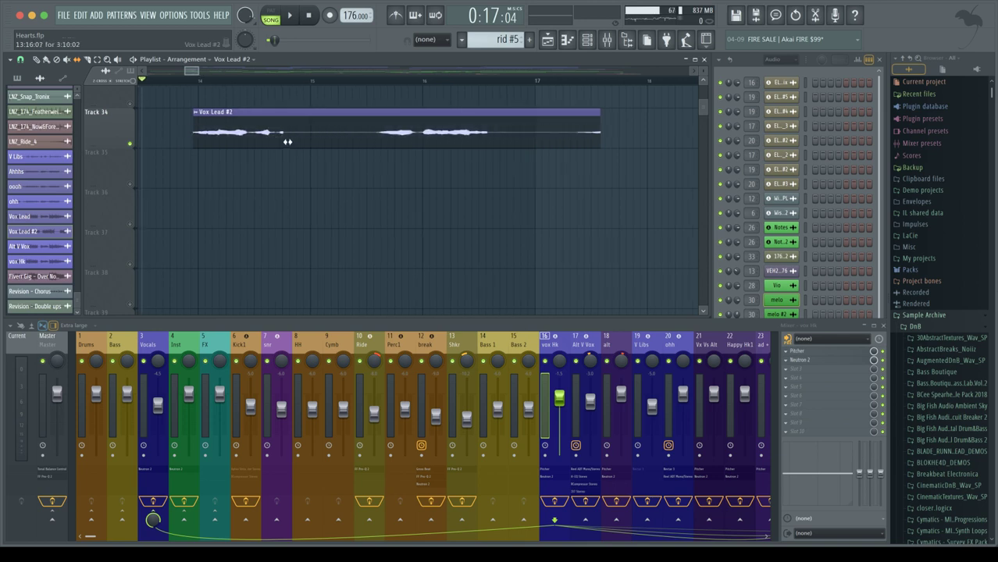
{"action": "left_click_drag", "start_coordinate": [193, 143], "coordinate": [510, 144]}
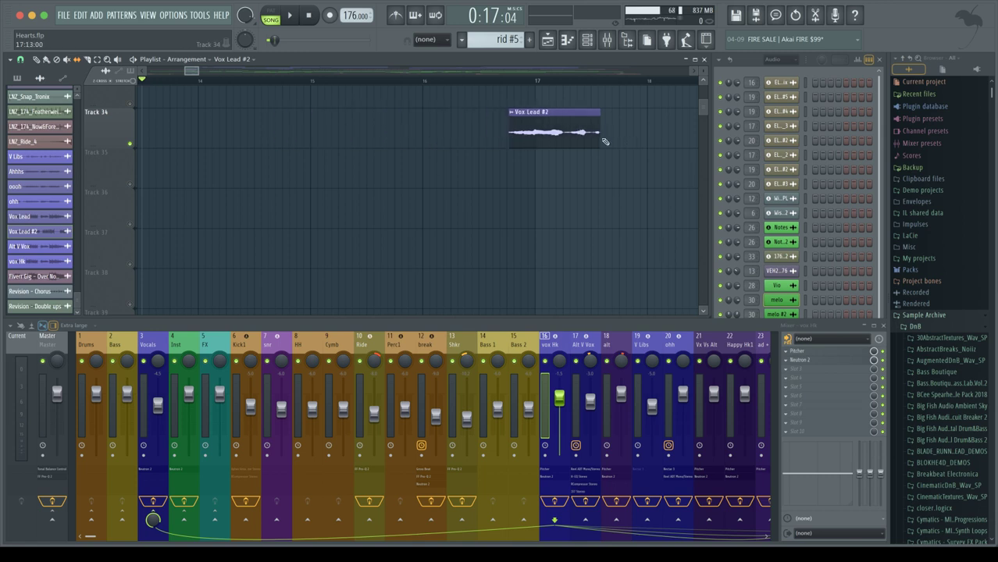
{"action": "left_click_drag", "start_coordinate": [597, 134], "coordinate": [515, 134]}
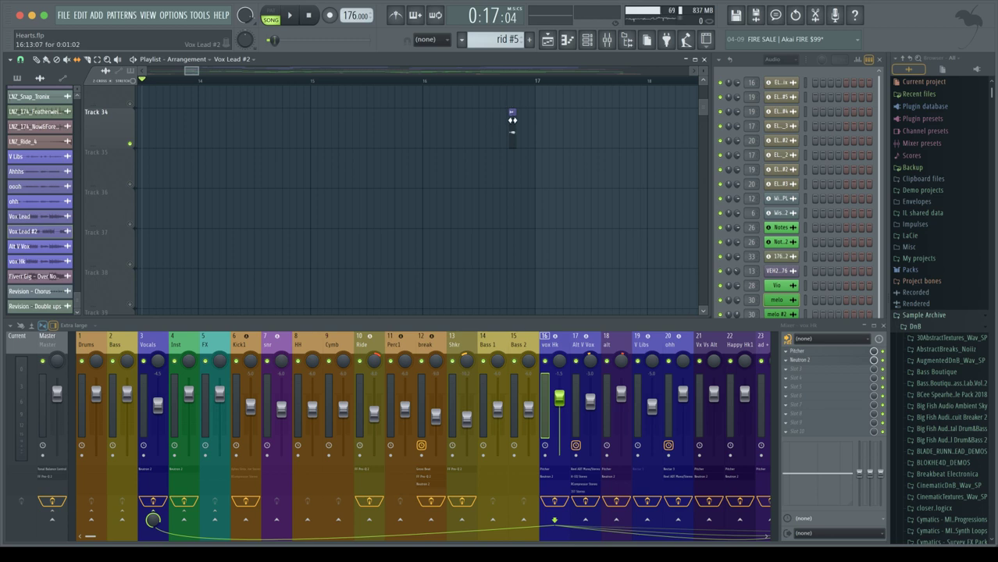
Move the reversed vocal slice on Track 34 to about 13:10:07 and audition it.
{"action": "left_click_drag", "start_coordinate": [511, 124], "coordinate": [157, 124]}
{"action": "key", "text": "space"}
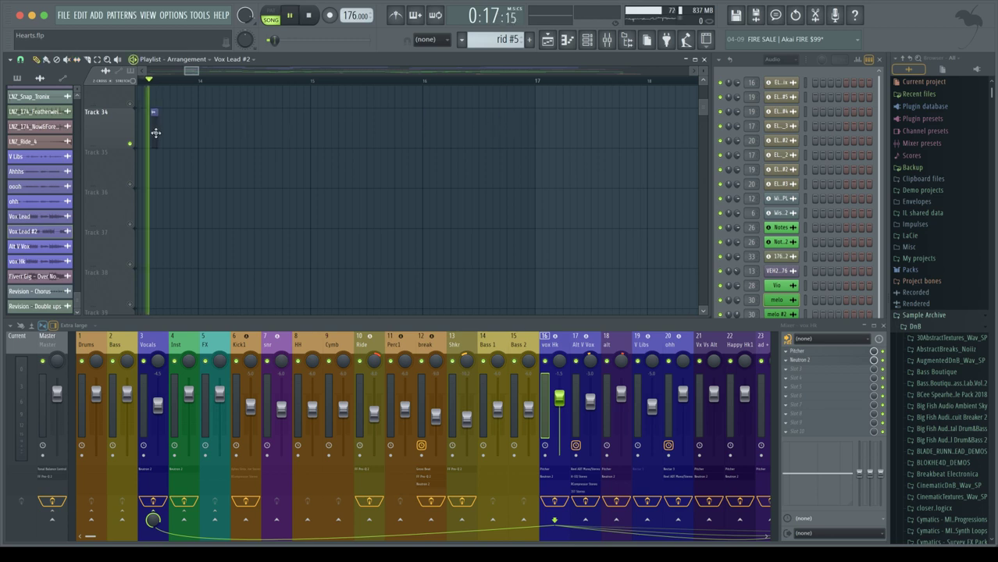
{"action": "key", "text": "space"}
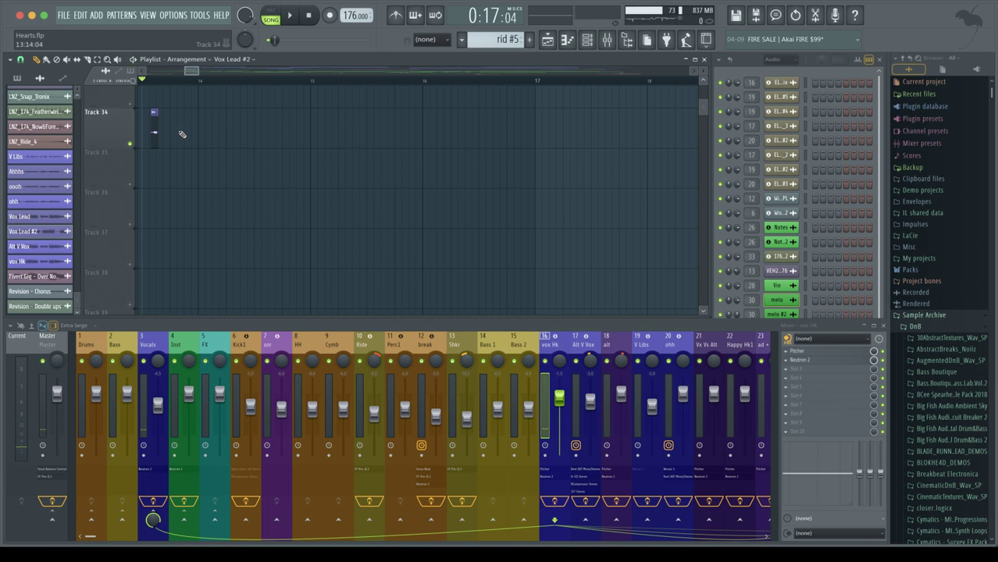
{"action": "scroll", "coordinate": [182, 134], "scroll_direction": "up", "scroll_amount": 3}
{"action": "key", "text": "ctrl+z"}
{"action": "key", "text": "space"}
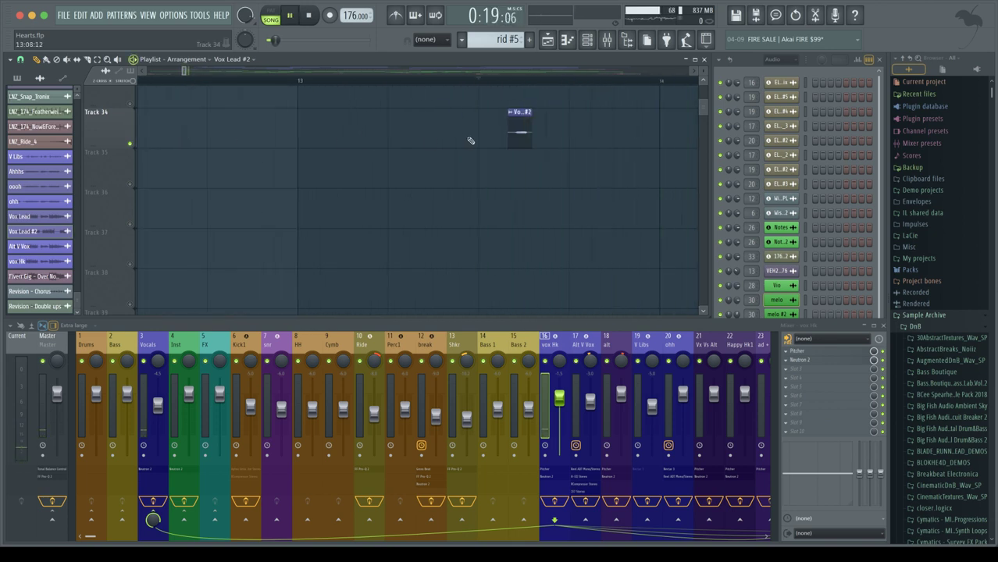
{"action": "key", "text": "space"}
{"action": "key", "text": "space"}
{"action": "key", "text": "space"}
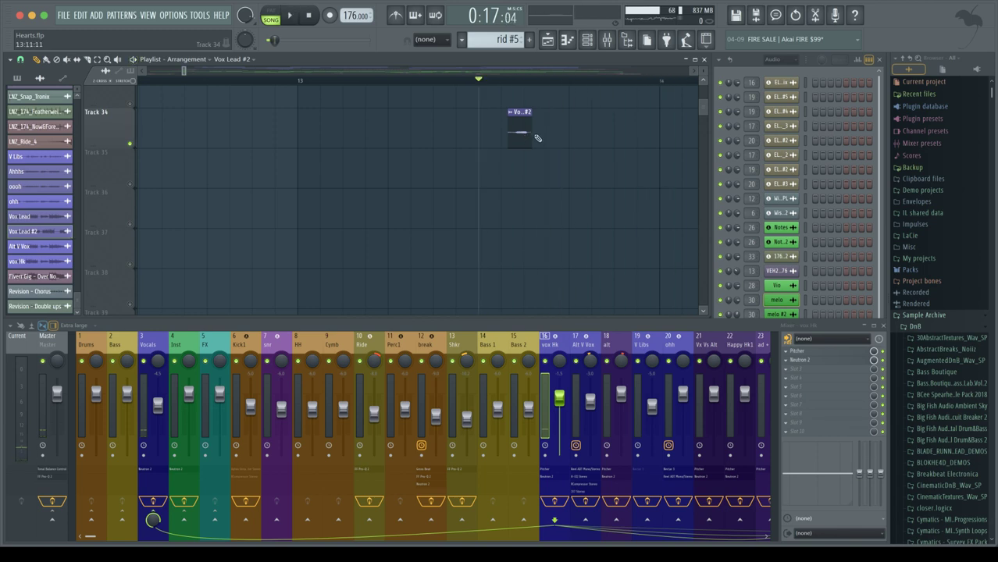
Extend the start of the reversed slice back to about 13:10:00, for a length of 0:01:04, and play it.
{"action": "scroll", "coordinate": [538, 136], "scroll_direction": "up", "scroll_amount": 2}
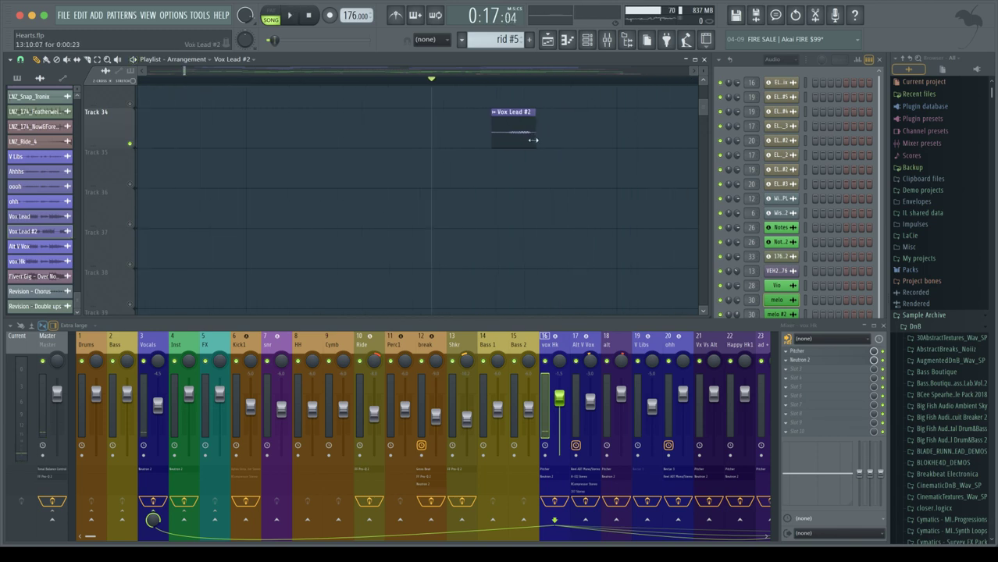
{"action": "mouse_move", "coordinate": [492, 135]}
{"action": "left_mouse_down"}
{"action": "mouse_move", "coordinate": [458, 137]}
{"action": "mouse_move", "coordinate": [477, 140]}
{"action": "left_mouse_up"}
{"action": "key", "text": "space"}
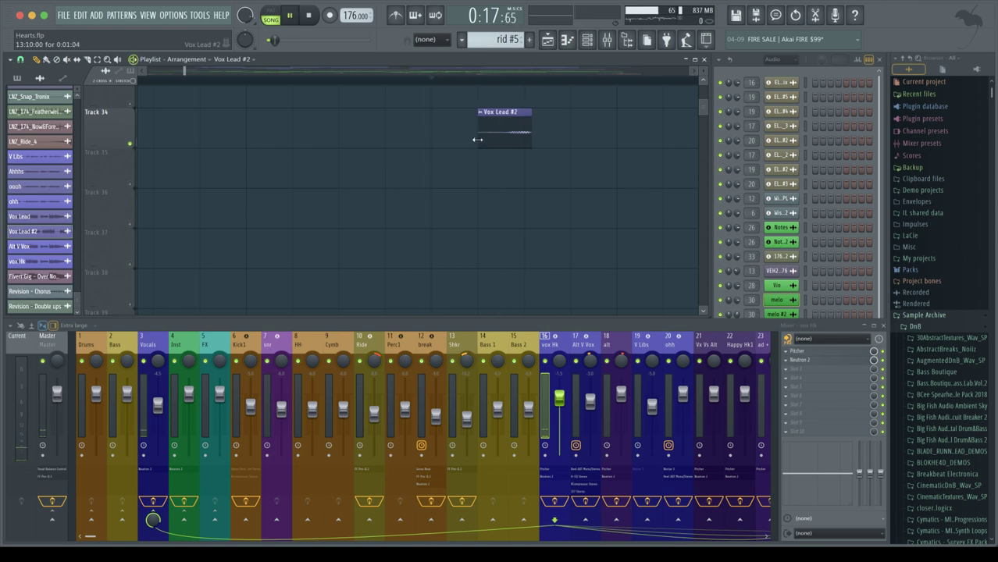
{"action": "key", "text": "space"}
{"action": "scroll", "coordinate": [461, 137], "scroll_direction": "up", "scroll_amount": 4}
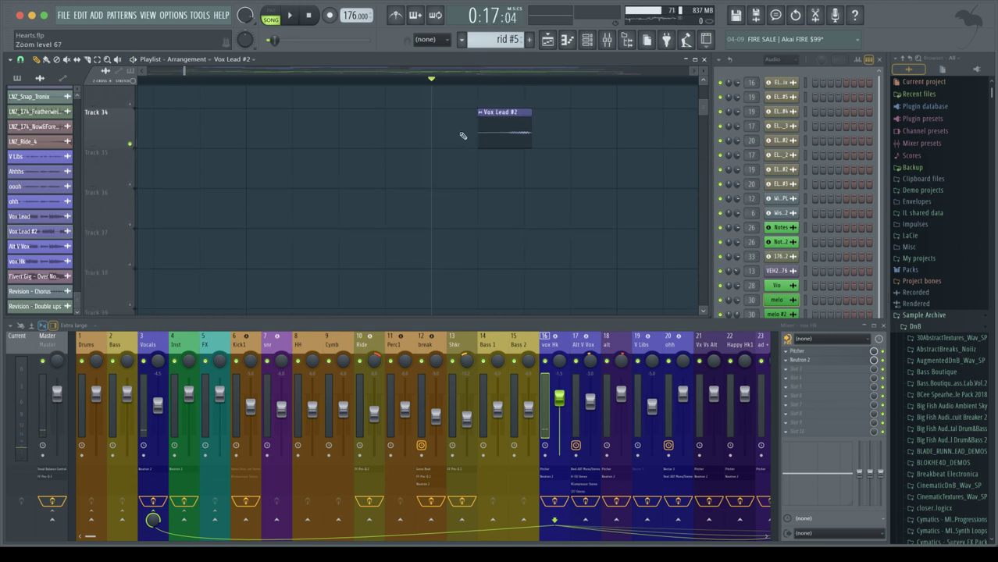
Try the reversed slice near the start of bar 13 and play it from about 13:03:02.
{"action": "left_click_drag", "start_coordinate": [508, 123], "coordinate": [220, 123]}
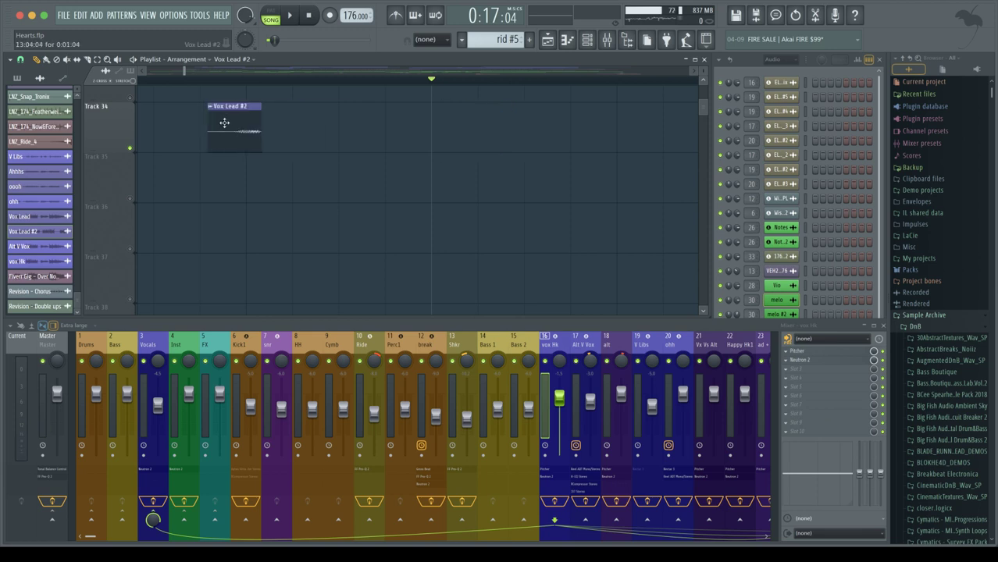
{"action": "key", "text": "space"}
{"action": "left_click", "coordinate": [161, 81]}
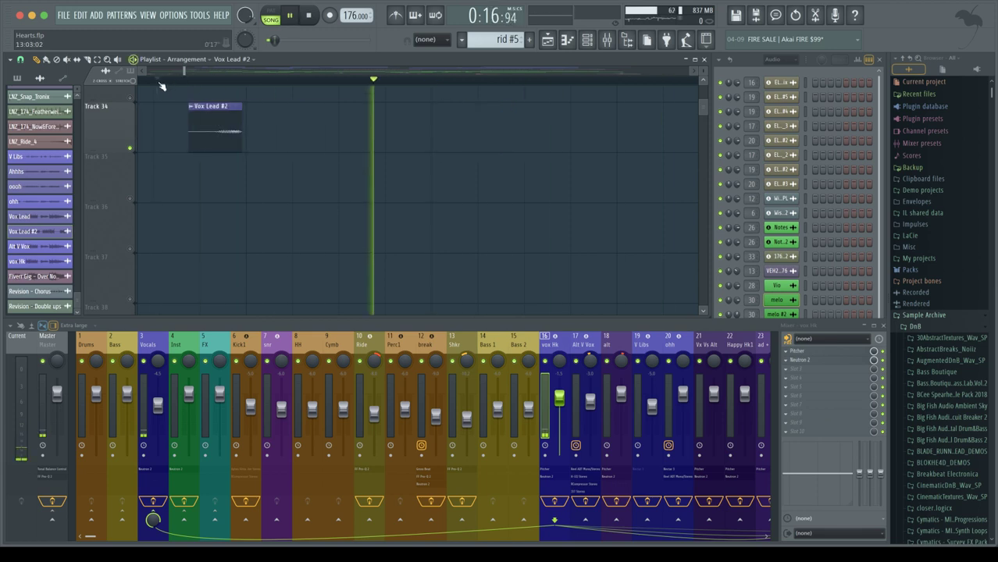
{"action": "key", "text": "space"}
{"action": "scroll", "coordinate": [337, 140], "scroll_direction": "down", "scroll_amount": 3}
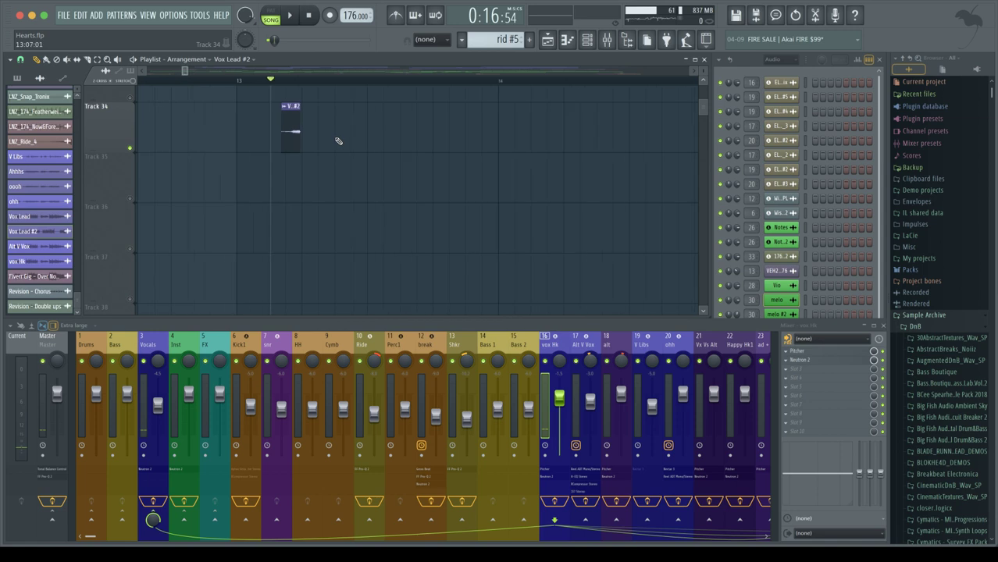
{"action": "scroll", "coordinate": [354, 141], "scroll_direction": "up", "scroll_amount": 5}
{"action": "scroll", "coordinate": [353, 140], "scroll_direction": "down", "scroll_amount": 8}
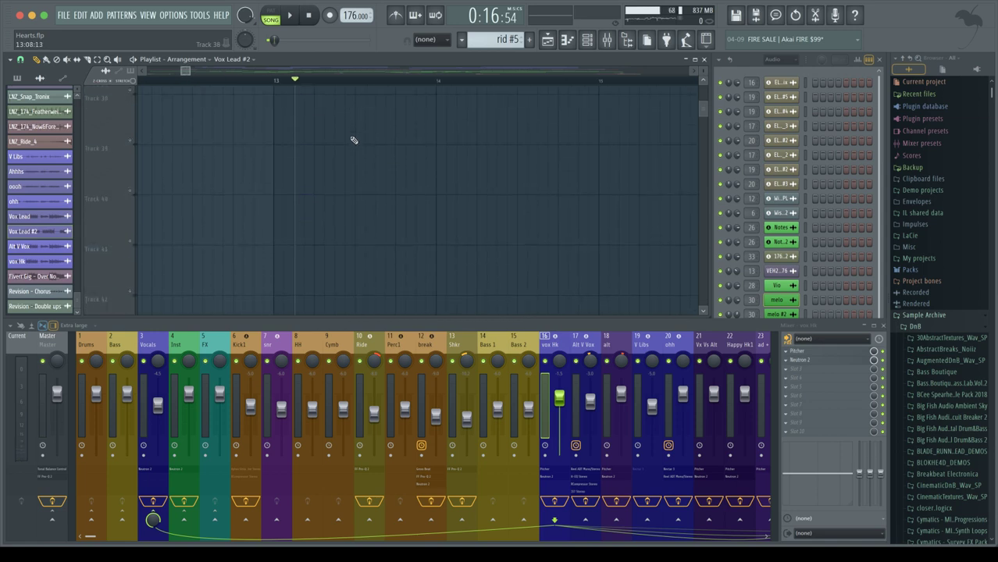
{"action": "scroll", "coordinate": [354, 141], "scroll_direction": "up", "scroll_amount": 3}
{"action": "scroll", "coordinate": [354, 141], "scroll_direction": "down", "scroll_amount": 3}
{"action": "scroll", "coordinate": [354, 140], "scroll_direction": "up", "scroll_amount": 8}
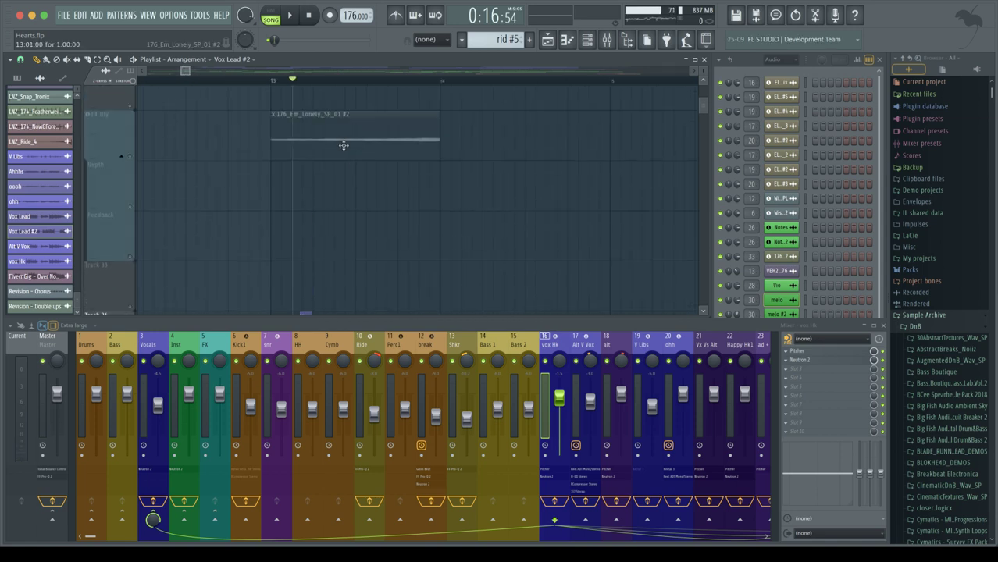
{"action": "scroll", "coordinate": [344, 146], "scroll_direction": "down", "scroll_amount": 3}
{"action": "scroll", "coordinate": [344, 146], "scroll_direction": "down", "scroll_amount": 2}
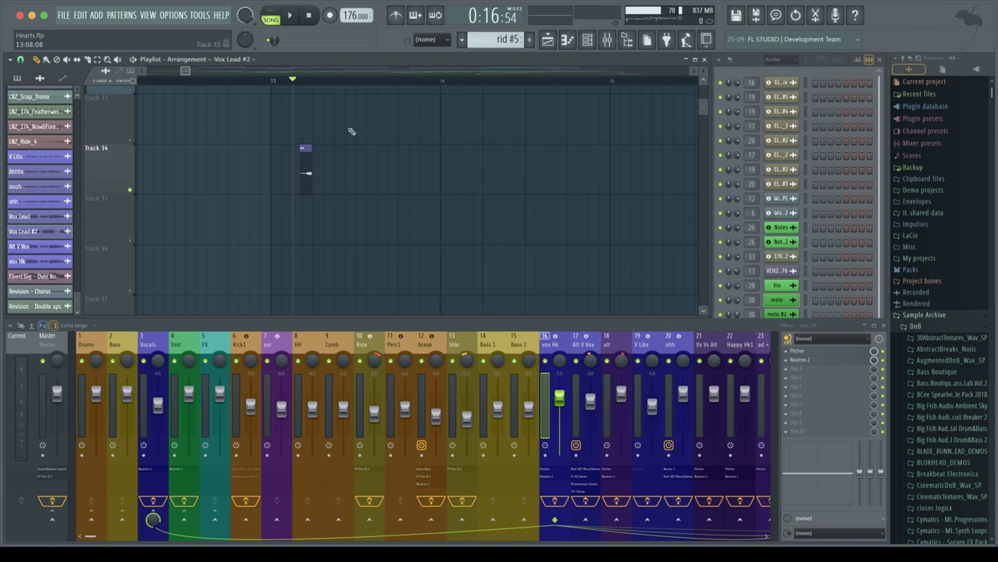
Turn off the solo on Track 34 so all tracks are active, and play the song from bar 13.
{"action": "left_click", "coordinate": [130, 190]}
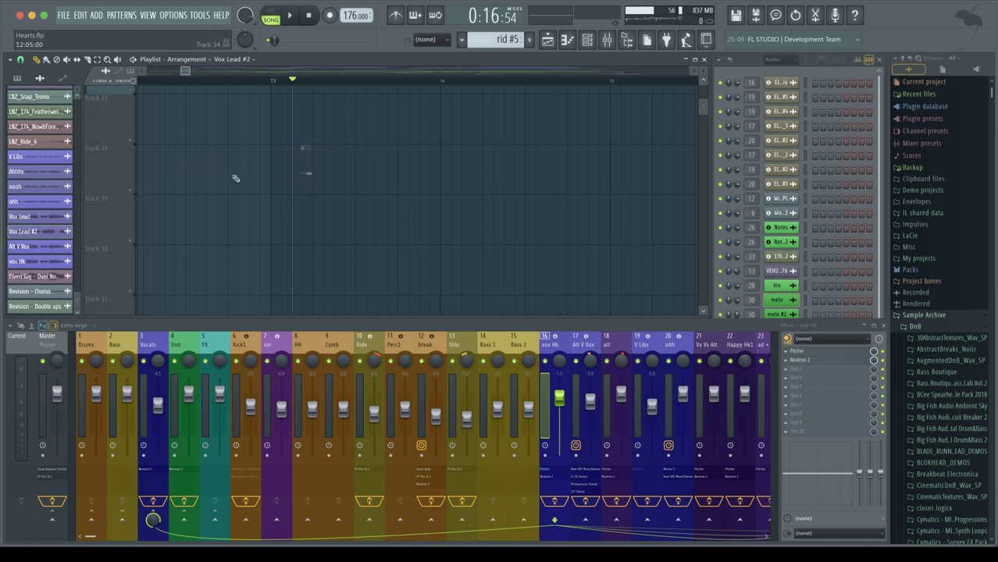
{"action": "left_click", "coordinate": [133, 192]}
{"action": "left_click", "coordinate": [133, 193]}
{"action": "left_click", "coordinate": [131, 192]}
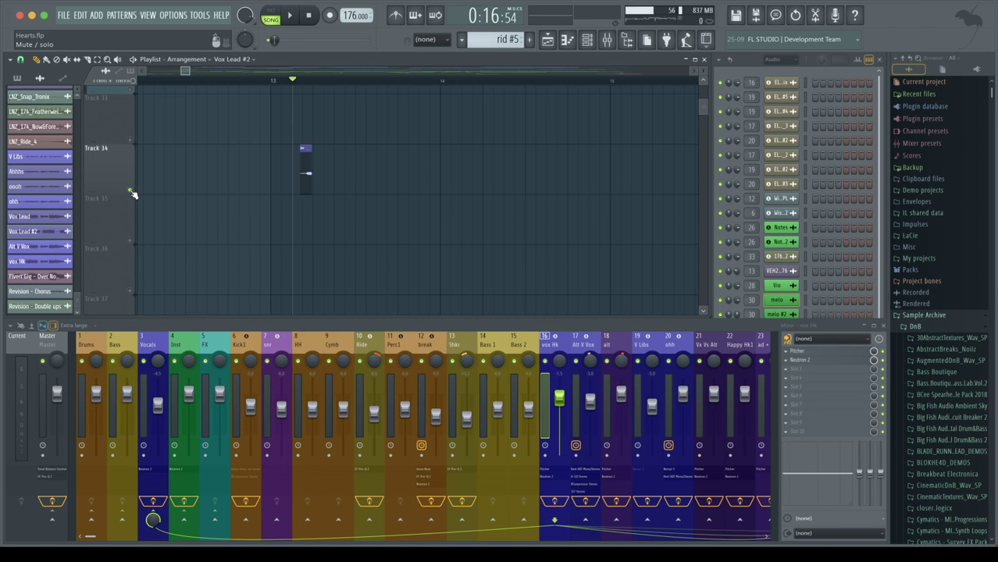
{"action": "right_click", "coordinate": [131, 192]}
{"action": "key", "text": "space"}
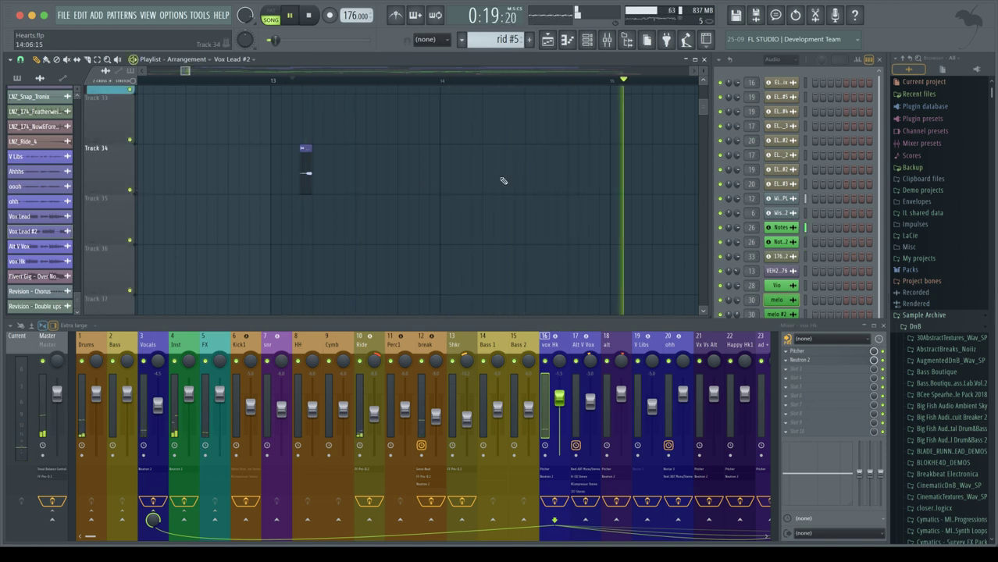
Try the reversed slice just before bar 16, at about 15:14:18, and play the passage from early in bar 15.
{"action": "left_click_drag", "start_coordinate": [361, 167], "coordinate": [410, 167]}
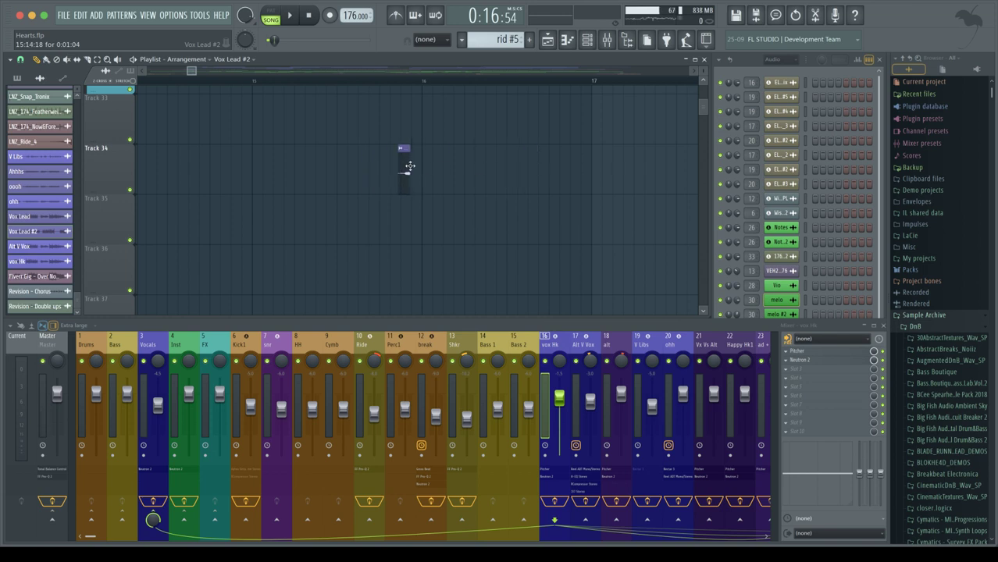
{"action": "left_click", "coordinate": [289, 83]}
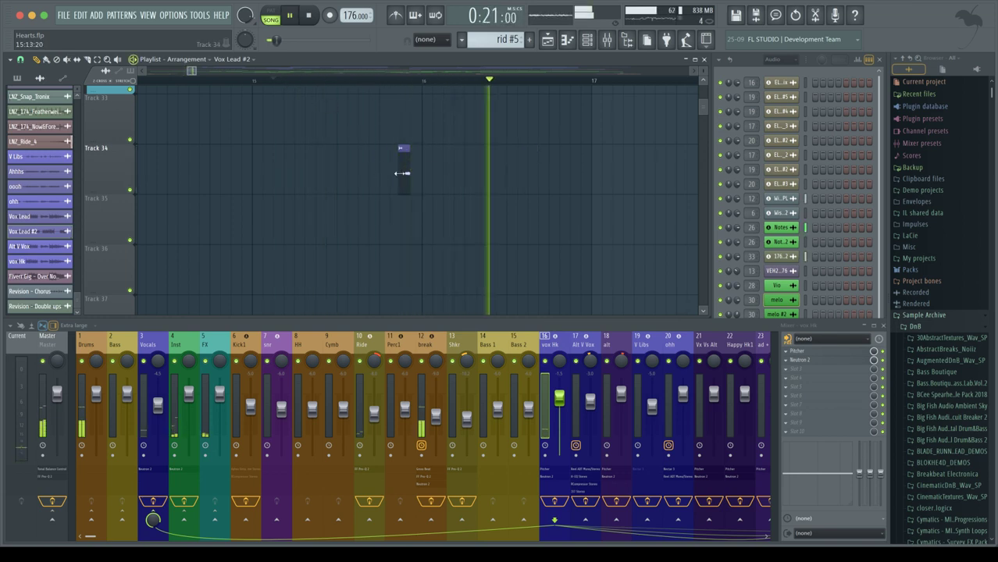
{"action": "key", "text": "space"}
Move the reversed slice to just before bar 17, at about 16:15:18, and play the lead-in from about bar 16.
{"action": "left_click_drag", "start_coordinate": [402, 173], "coordinate": [576, 172]}
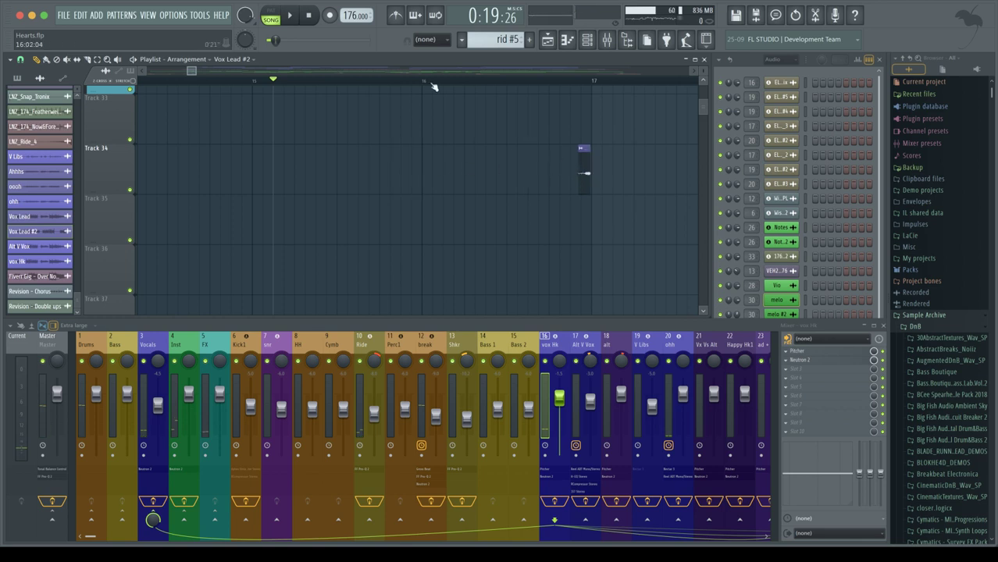
{"action": "left_click", "coordinate": [408, 82]}
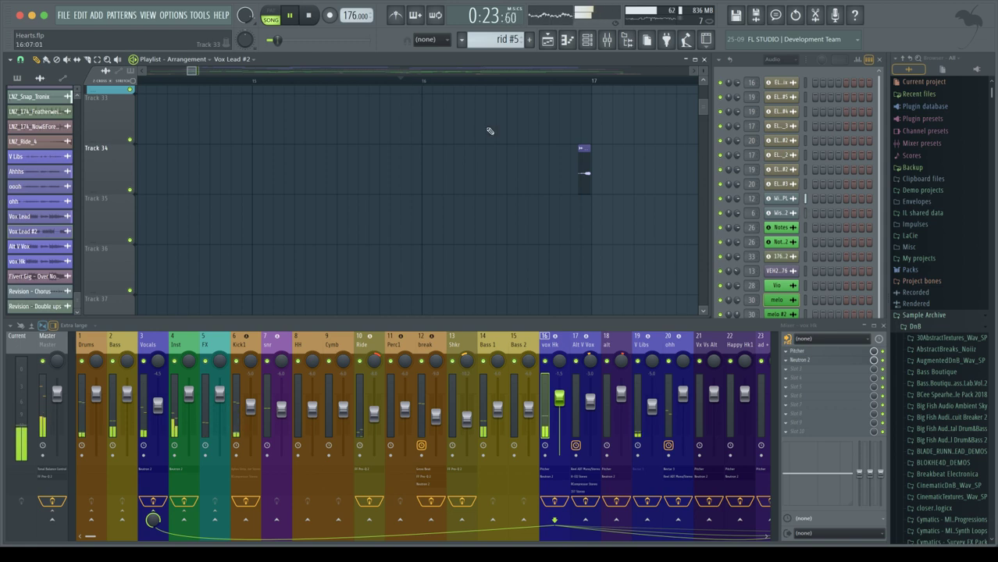
{"action": "key", "text": "space"}
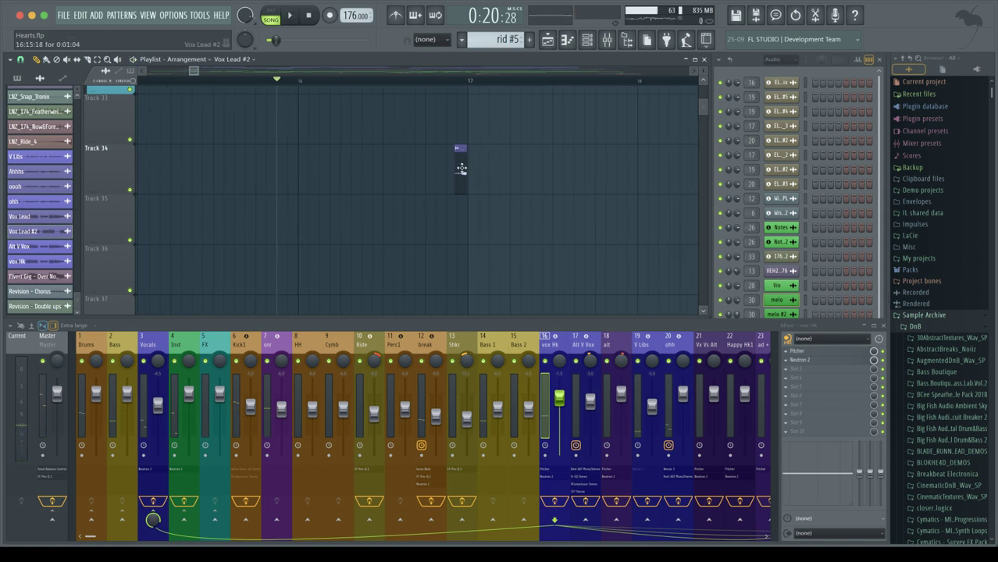
Try the reversed slice slightly later, at about 16:16:18, play the lead-in, and return the slice to 16:15:18.
{"action": "left_click_drag", "start_coordinate": [461, 168], "coordinate": [472, 167]}
{"action": "key", "text": "space"}
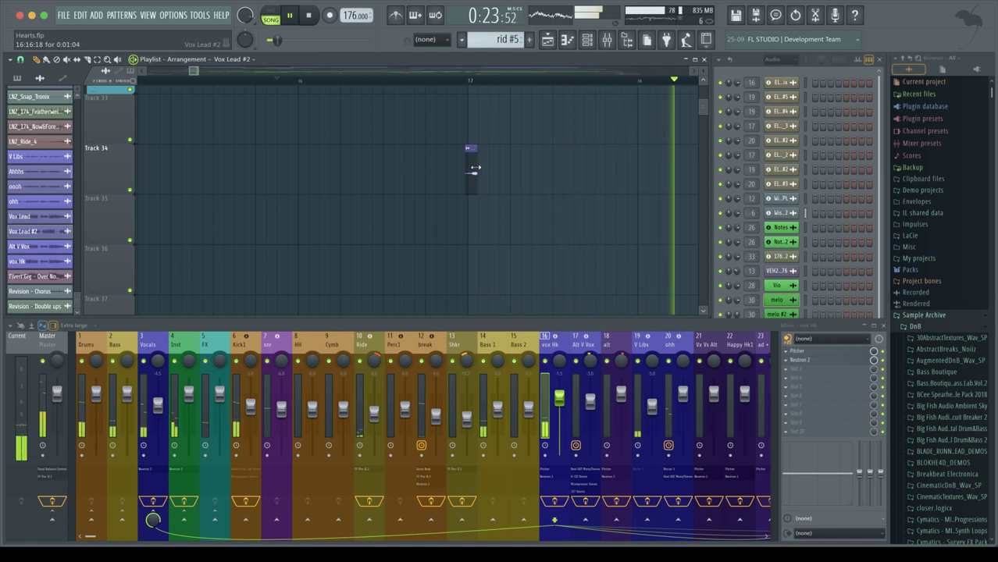
{"action": "key", "text": "space"}
{"action": "left_click_drag", "start_coordinate": [466, 168], "coordinate": [457, 169]}
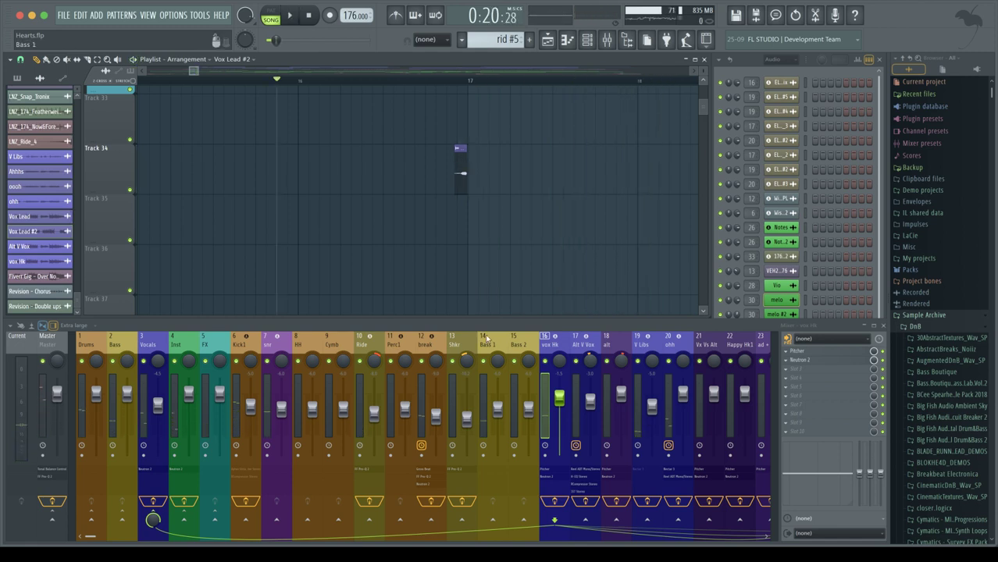
Route the reversed Vox Lead #2 clip to mixer track 36 and name that track Rev Vx with a teal colour.
{"action": "double_click", "coordinate": [460, 165]}
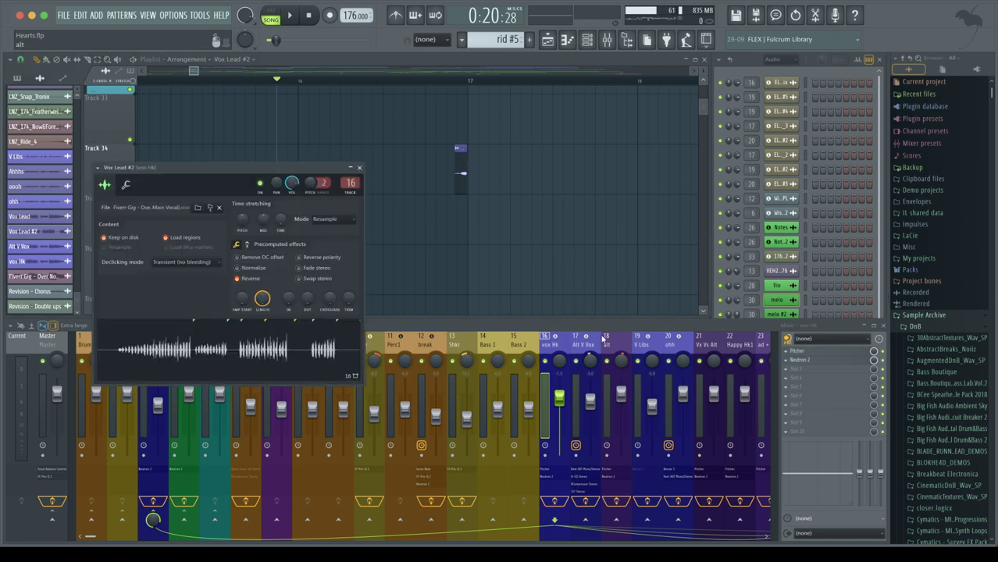
{"action": "left_click_drag", "start_coordinate": [106, 536], "coordinate": [266, 538]}
{"action": "left_click_drag", "start_coordinate": [351, 182], "coordinate": [351, 144]}
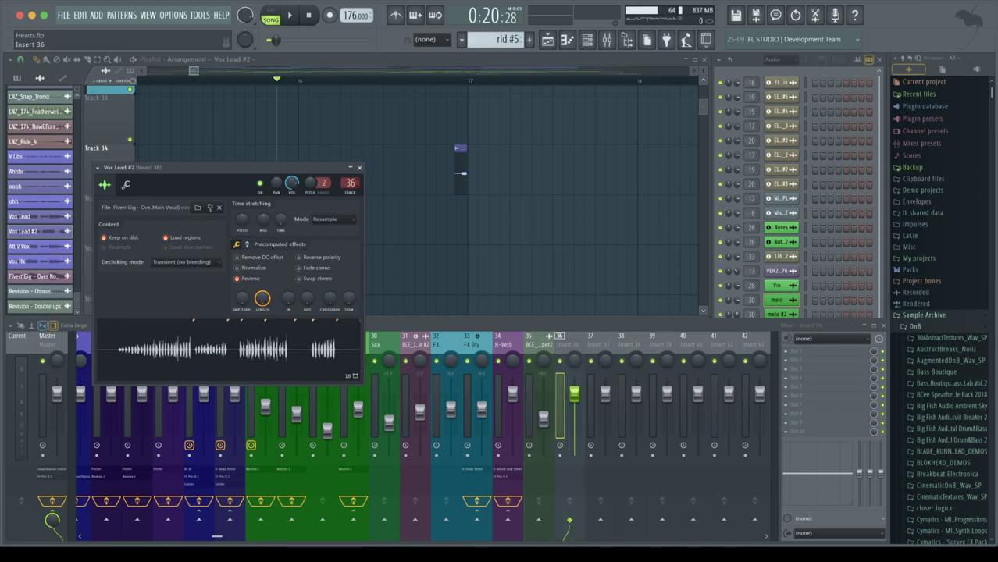
{"action": "left_click", "coordinate": [559, 406]}
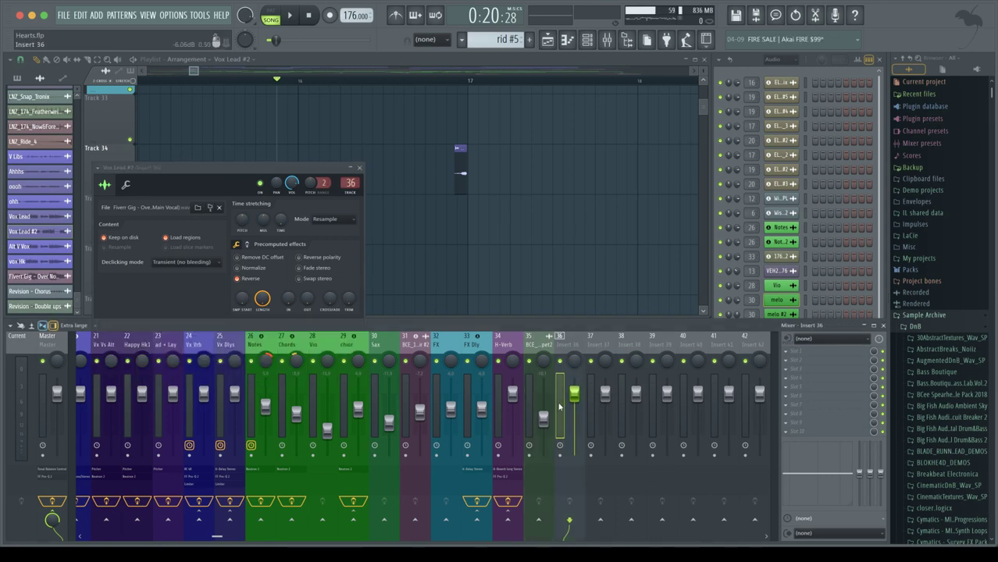
{"action": "key", "text": "F2"}
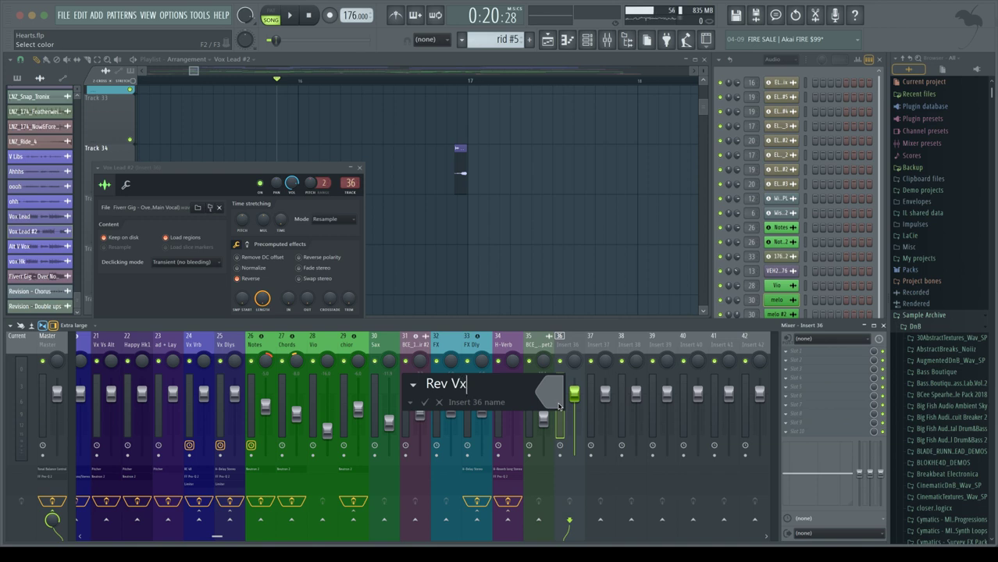
{"action": "key", "text": "Return"}
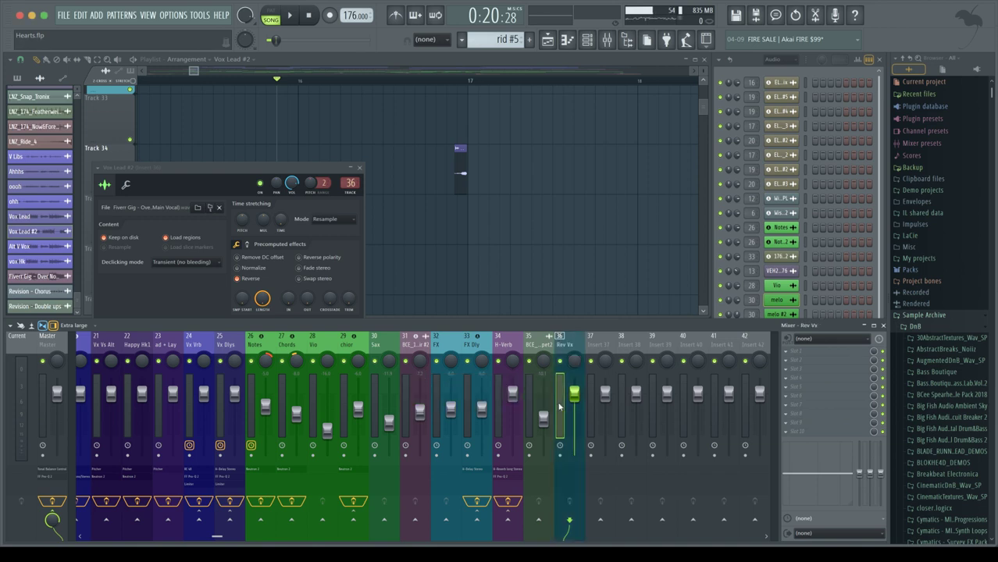
Send Rev Vx to the FX Dly mixer track, and insert H-Delay Stereo in its first effect slot while auditioning the lead-in.
{"action": "key", "text": "space"}
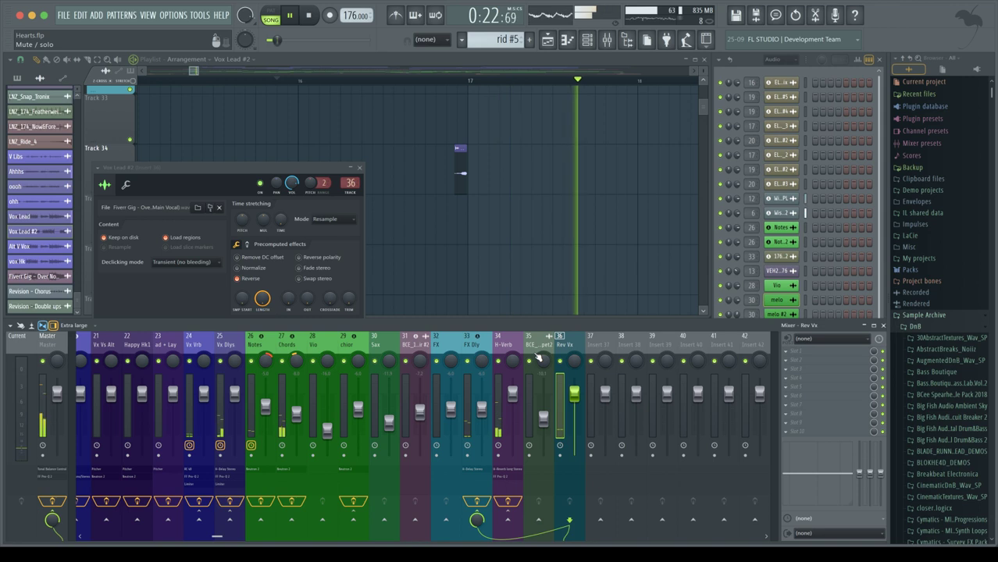
{"action": "key", "text": "space"}
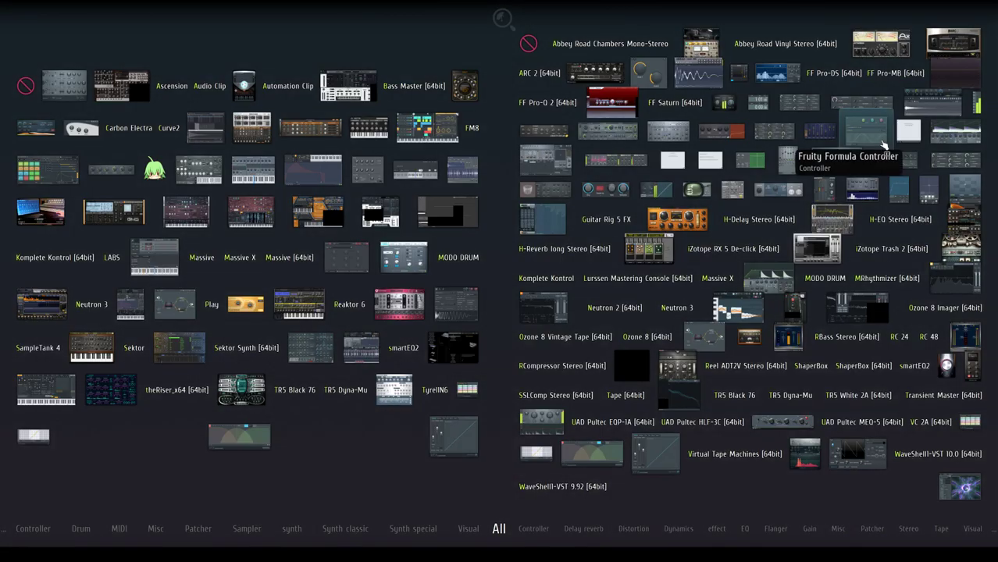
{"action": "left_click_drag", "start_coordinate": [677, 225], "coordinate": [829, 358]}
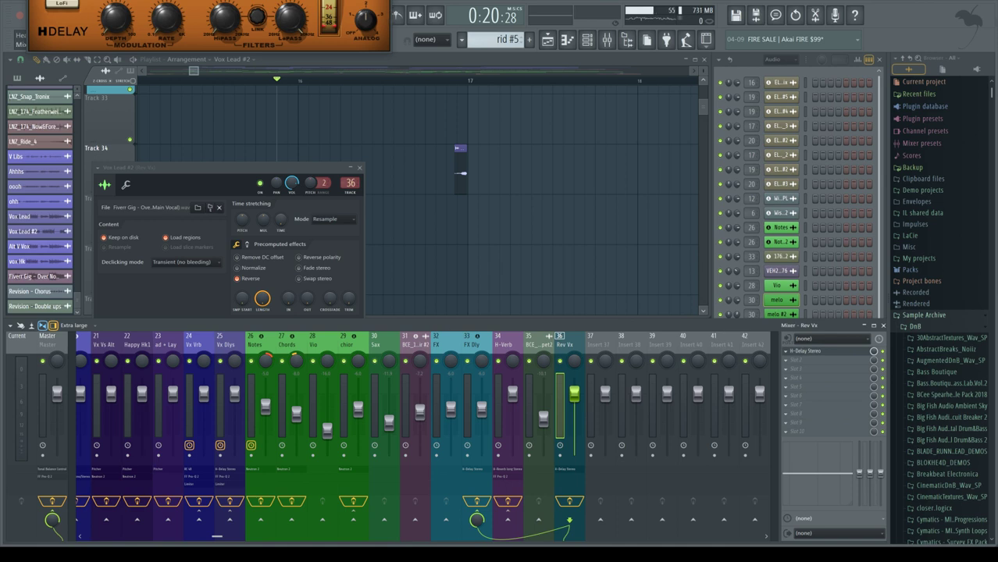
{"action": "key", "text": "space"}
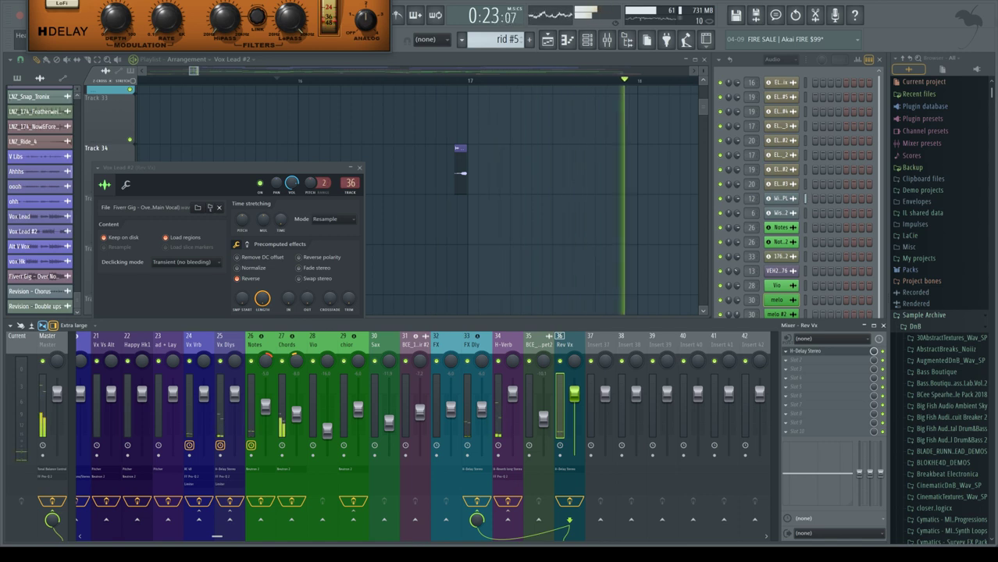
{"action": "key", "text": "space"}
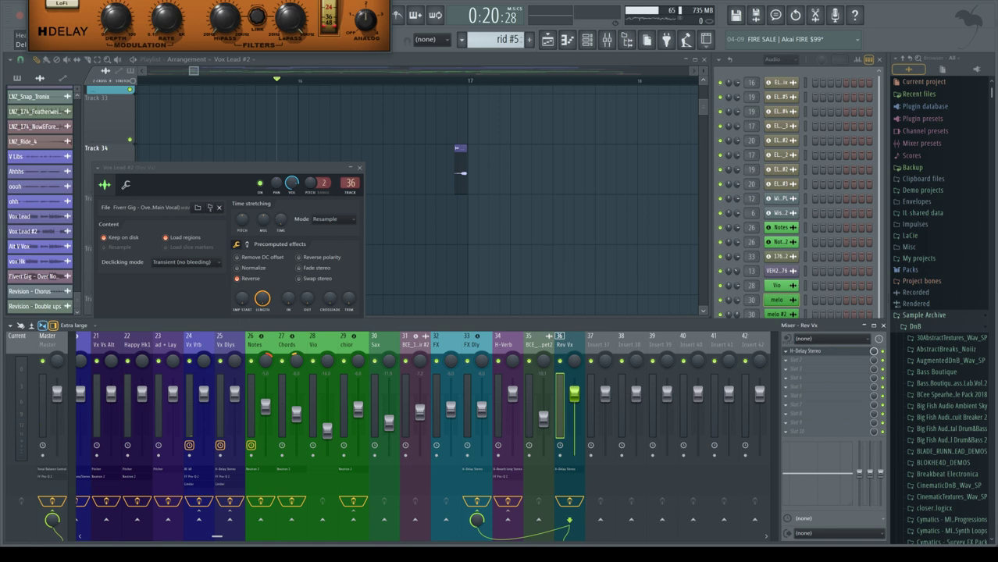
Extend the reversed slice's start back to about 16:14:18 and play the lead-in from the middle of bar 15.
{"action": "key", "text": "space"}
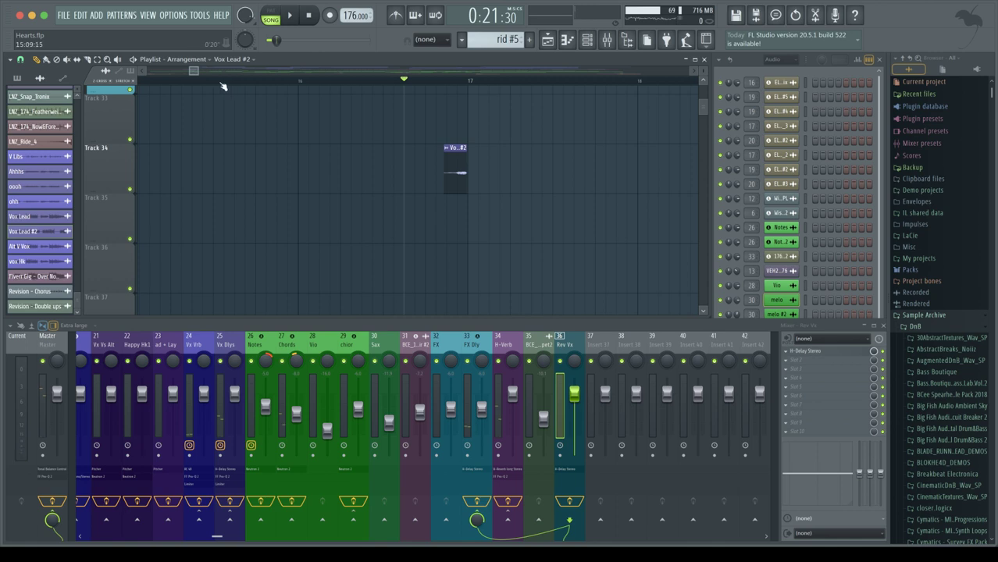
{"action": "key", "text": "space"}
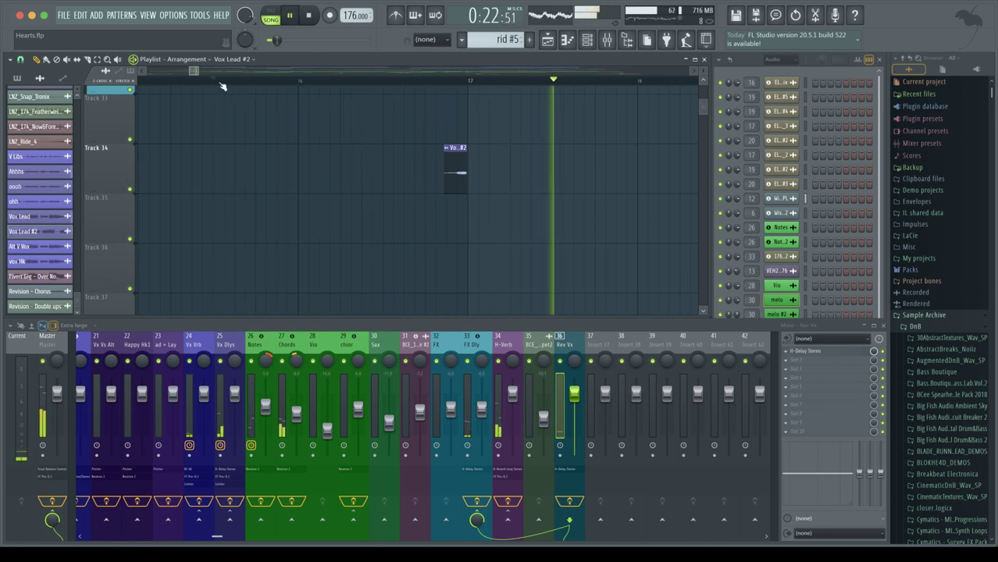
{"action": "key", "text": "space"}
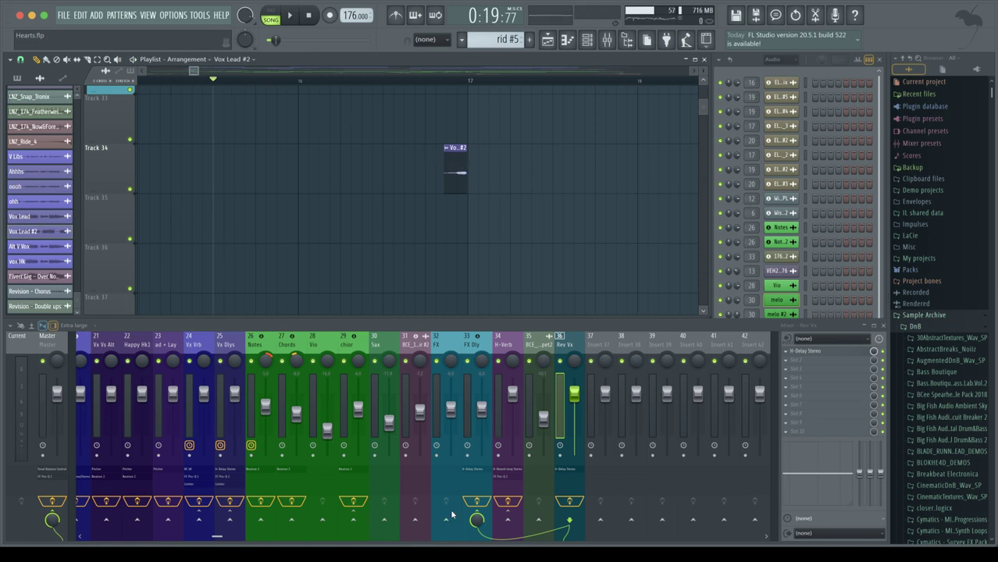
Send the Rev Vx mixer track to the H-Verb track and play the lead-in into bar 17.
{"action": "left_click", "coordinate": [437, 423]}
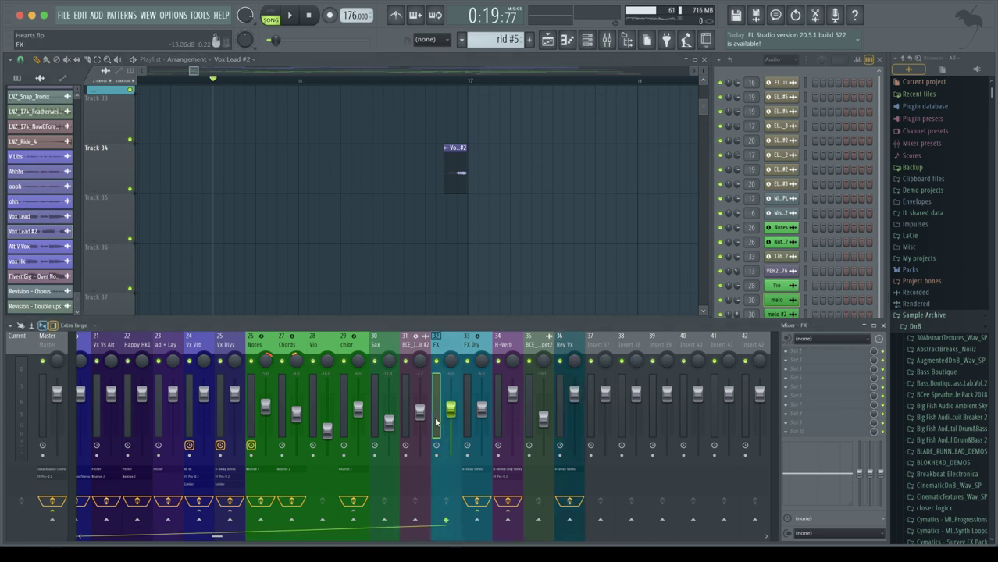
{"action": "left_click", "coordinate": [408, 407]}
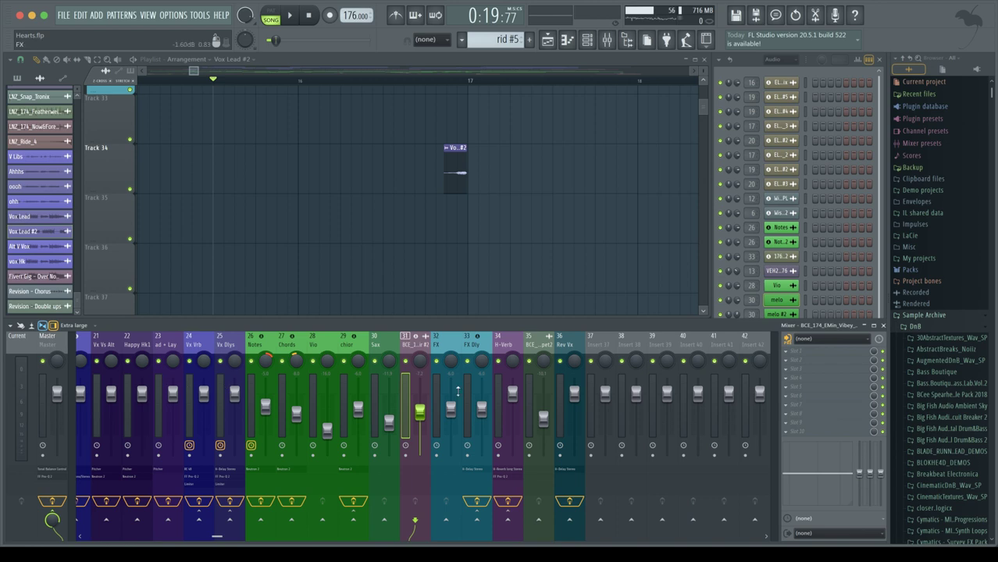
{"action": "left_click", "coordinate": [498, 398]}
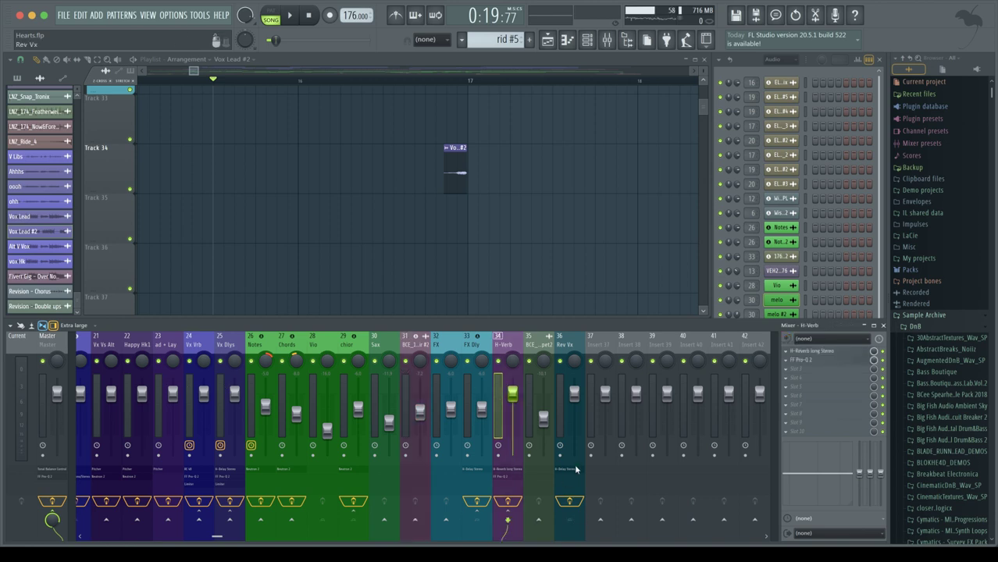
{"action": "left_click", "coordinate": [559, 416]}
{"action": "key", "text": "space"}
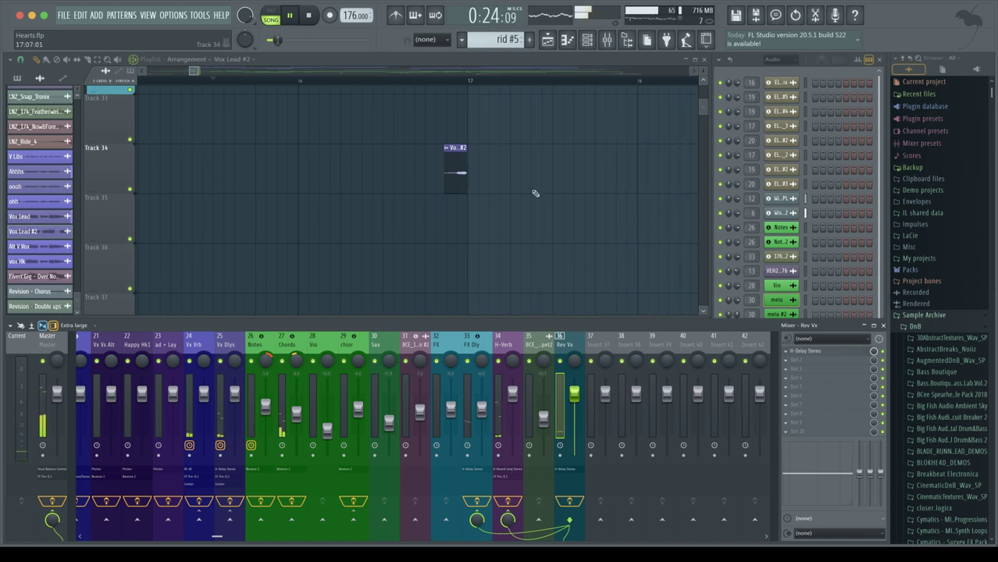
{"action": "scroll", "coordinate": [535, 193], "scroll_direction": "down", "scroll_amount": 3, "text": "ctrl"}
{"action": "scroll", "coordinate": [534, 193], "scroll_direction": "down", "scroll_amount": 2, "text": "ctrl"}
{"action": "key", "text": "space"}
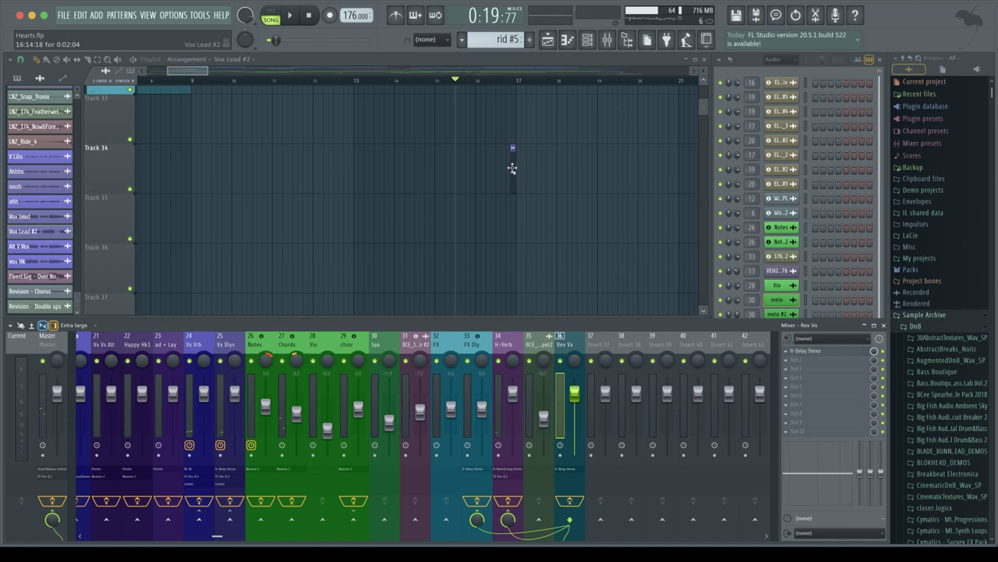
Lengthen the reversed slice so it starts at 16:13:00 and lasts 0:04:00 up to bar 17, and play the lead-in.
{"action": "scroll", "coordinate": [514, 165], "scroll_direction": "up", "scroll_amount": 6, "text": "ctrl"}
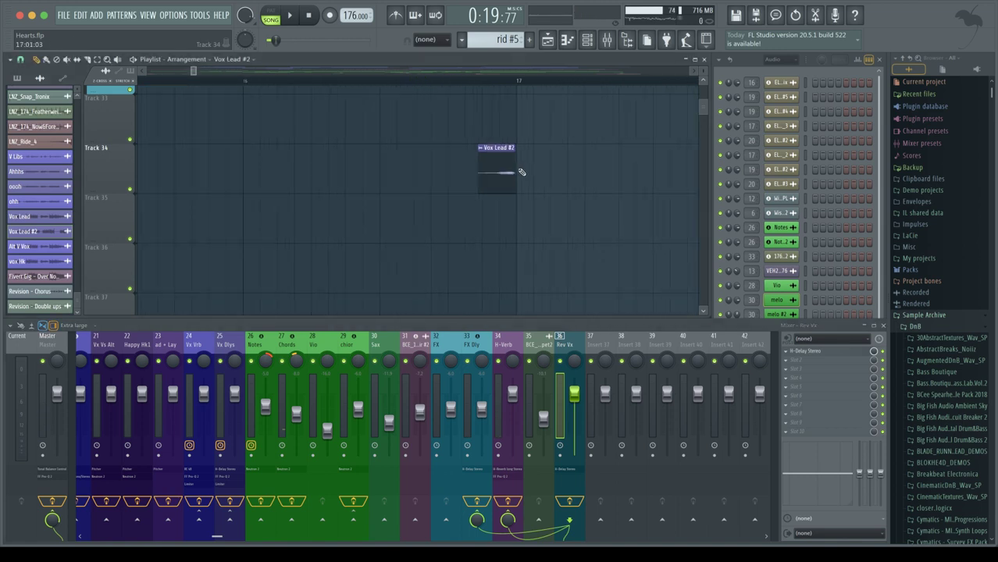
{"action": "left_click_drag", "start_coordinate": [477, 172], "coordinate": [517, 167]}
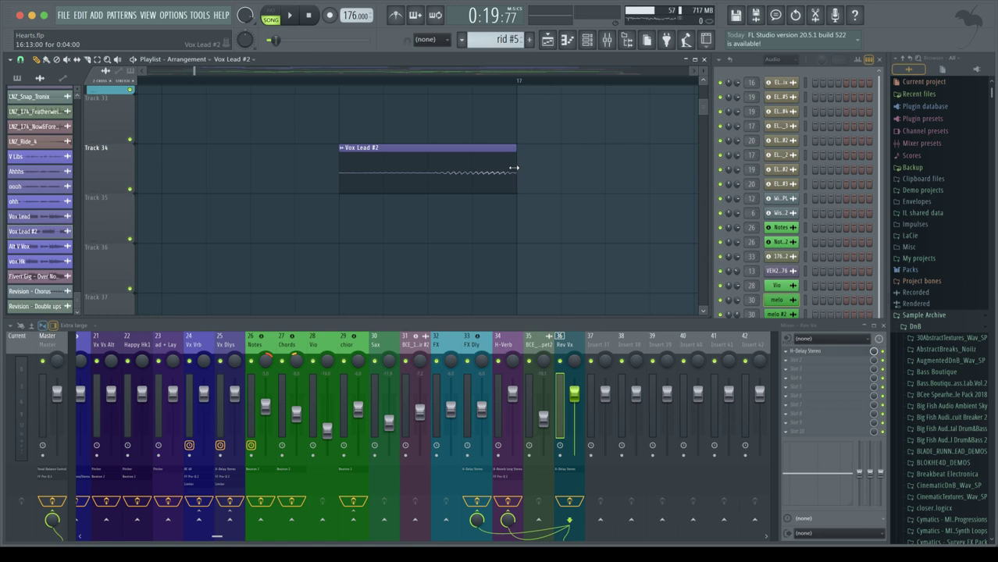
{"action": "key", "text": "space"}
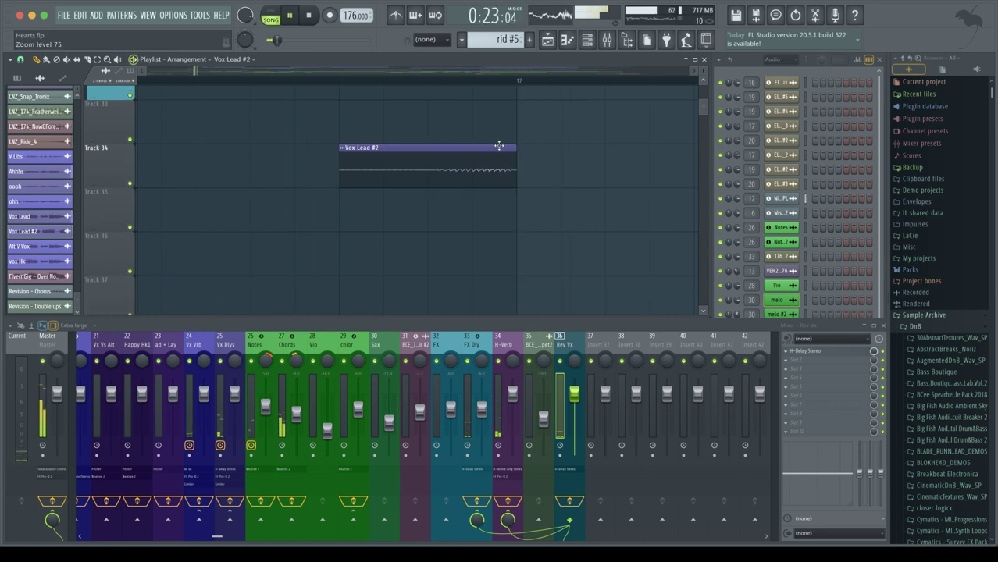
{"action": "scroll", "coordinate": [499, 145], "scroll_direction": "down", "scroll_amount": 4}
{"action": "scroll", "coordinate": [501, 148], "scroll_direction": "down", "scroll_amount": 2}
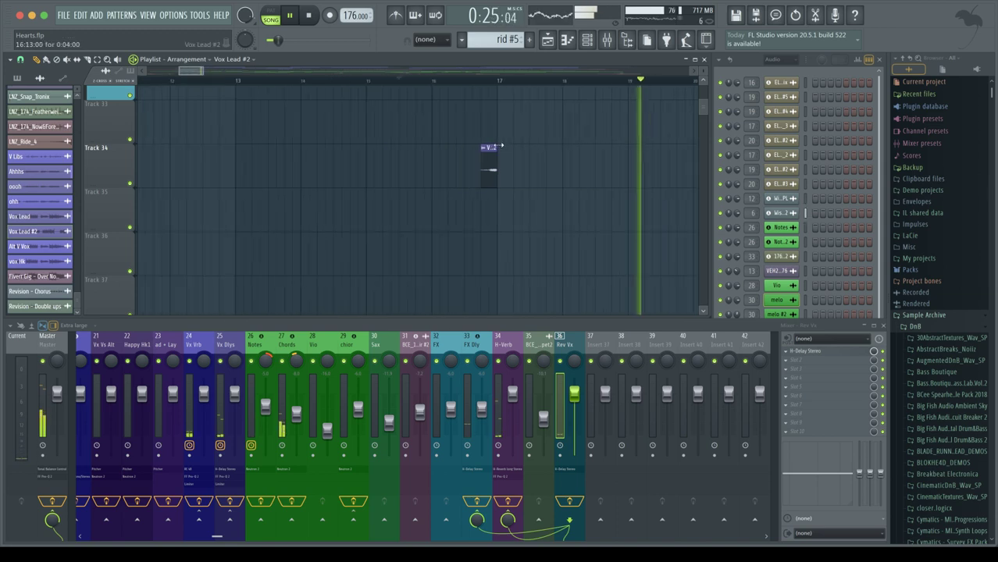
{"action": "key", "text": "space"}
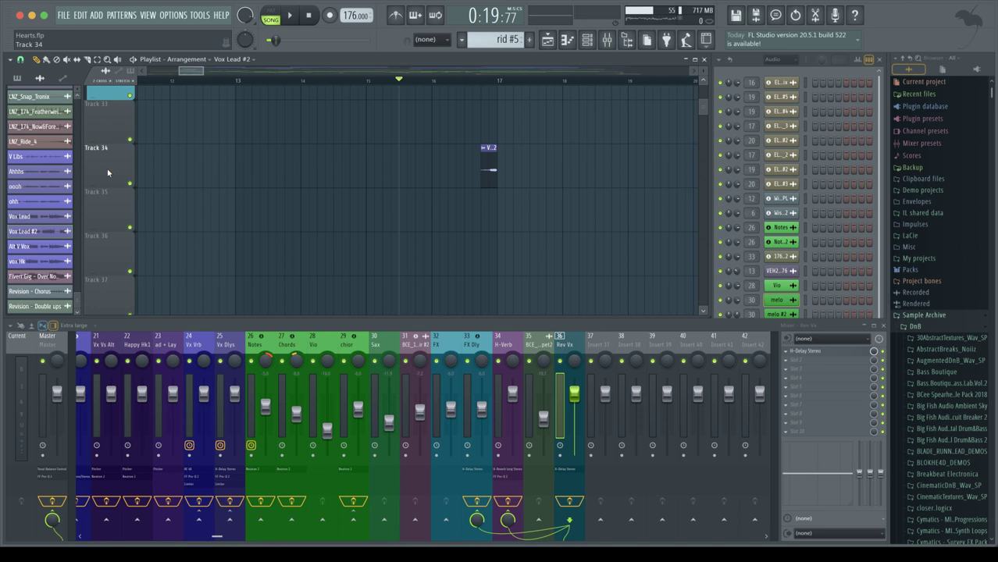
Move the reversed slice's playlist track directly beneath the FX Dly group's Feedback track.
{"action": "scroll", "coordinate": [106, 168], "scroll_direction": "up", "scroll_amount": 4}
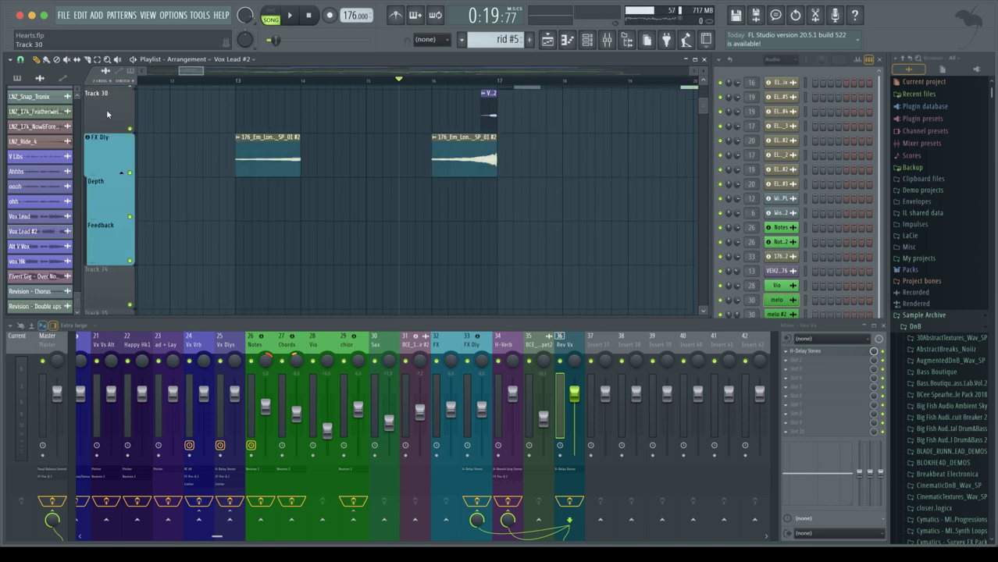
{"action": "scroll", "coordinate": [106, 290], "scroll_direction": "down", "scroll_amount": 1}
{"action": "left_click_drag", "start_coordinate": [107, 287], "coordinate": [107, 241]}
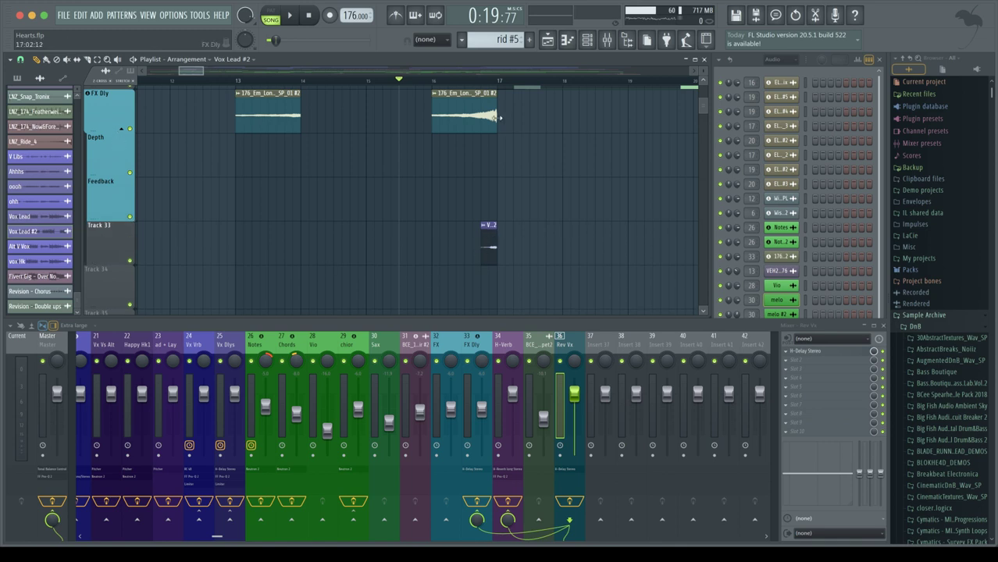
Play the song from the middle of bar 15 past bar 33 and look over the drum, vocal and instrument tracks.
{"action": "key", "text": "space"}
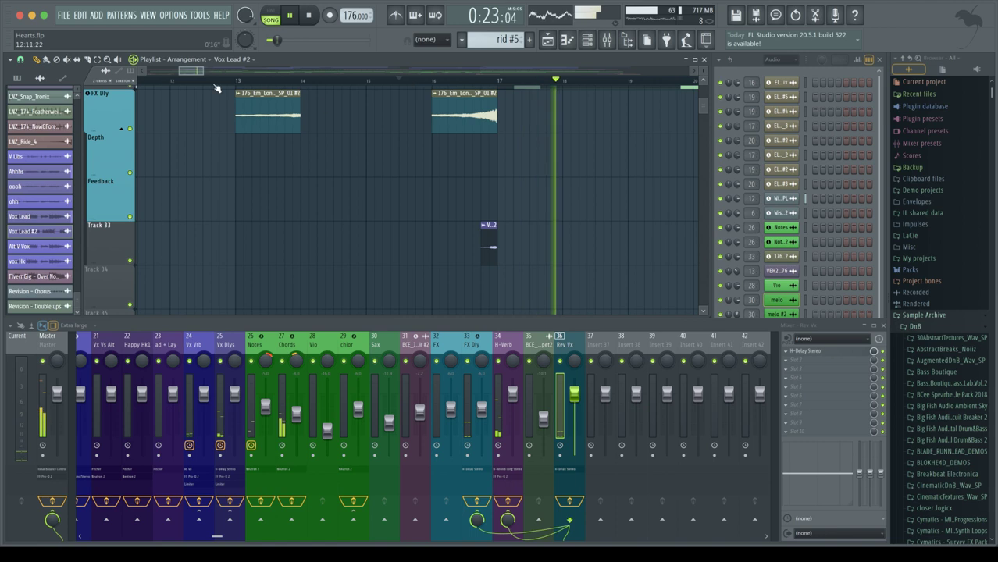
{"action": "left_click_drag", "start_coordinate": [201, 71], "coordinate": [401, 74]}
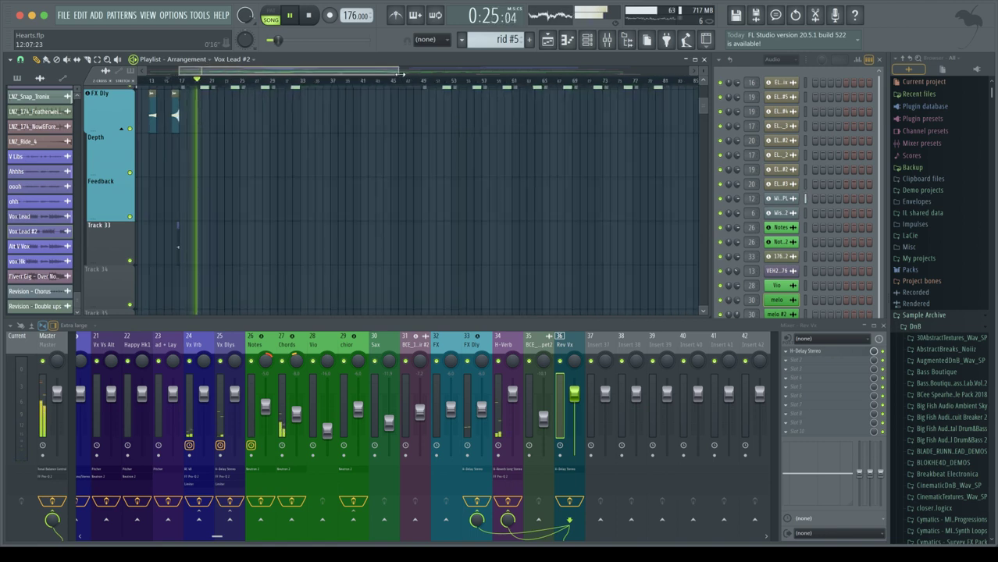
{"action": "scroll", "coordinate": [303, 158], "scroll_direction": "up", "scroll_amount": 8}
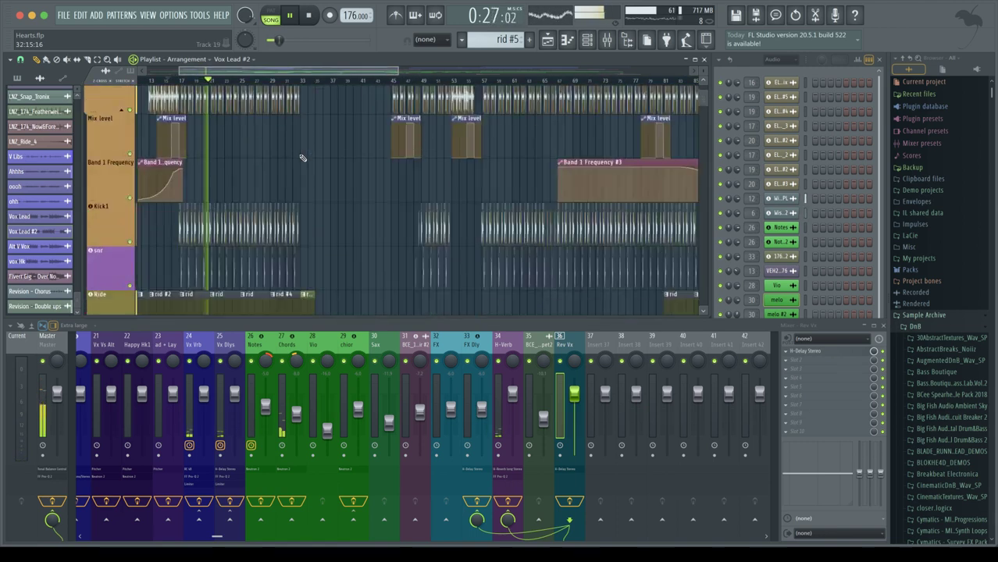
{"action": "scroll", "coordinate": [303, 158], "scroll_direction": "down", "scroll_amount": 8}
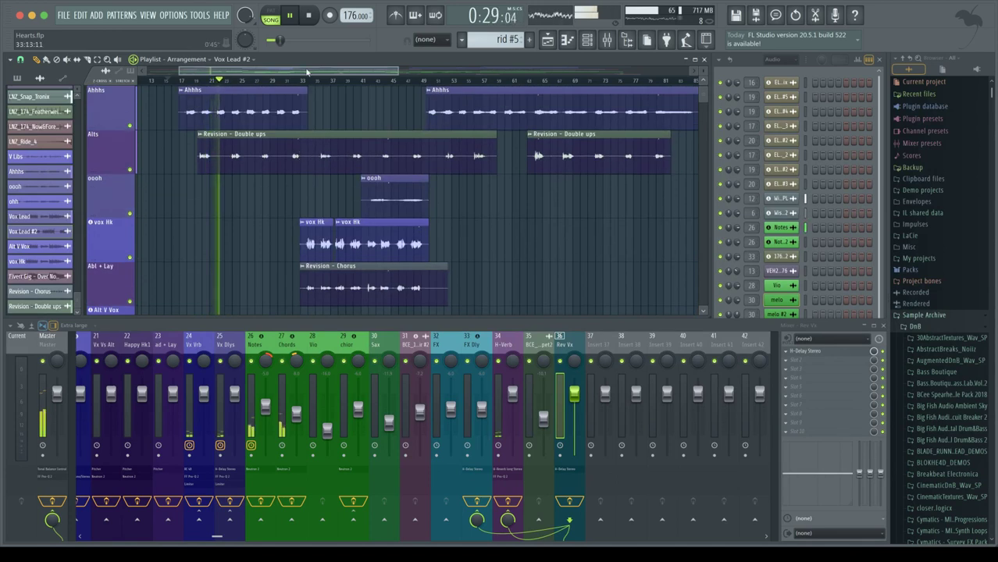
{"action": "left_click_drag", "start_coordinate": [307, 72], "coordinate": [275, 72]}
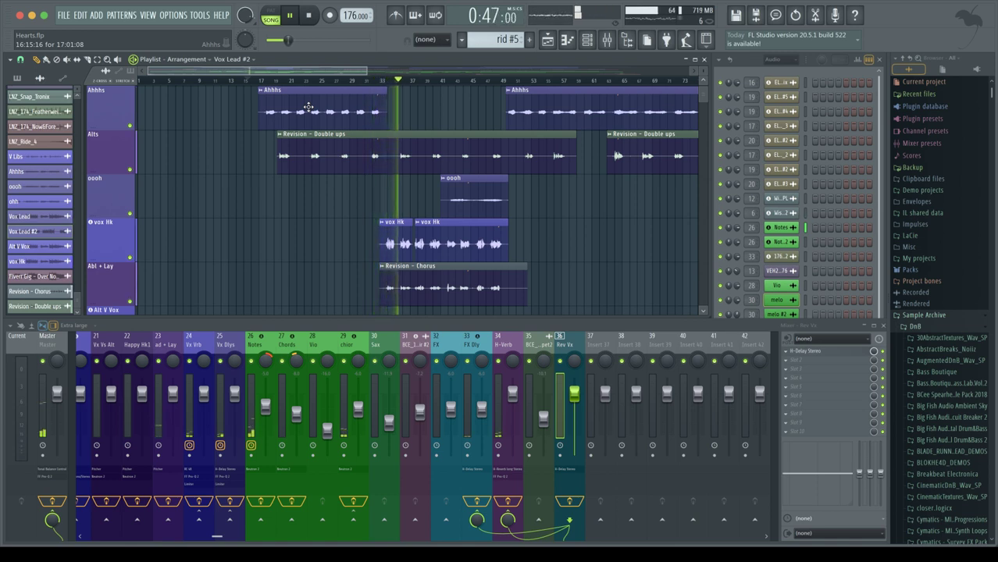
{"action": "key", "text": "space"}
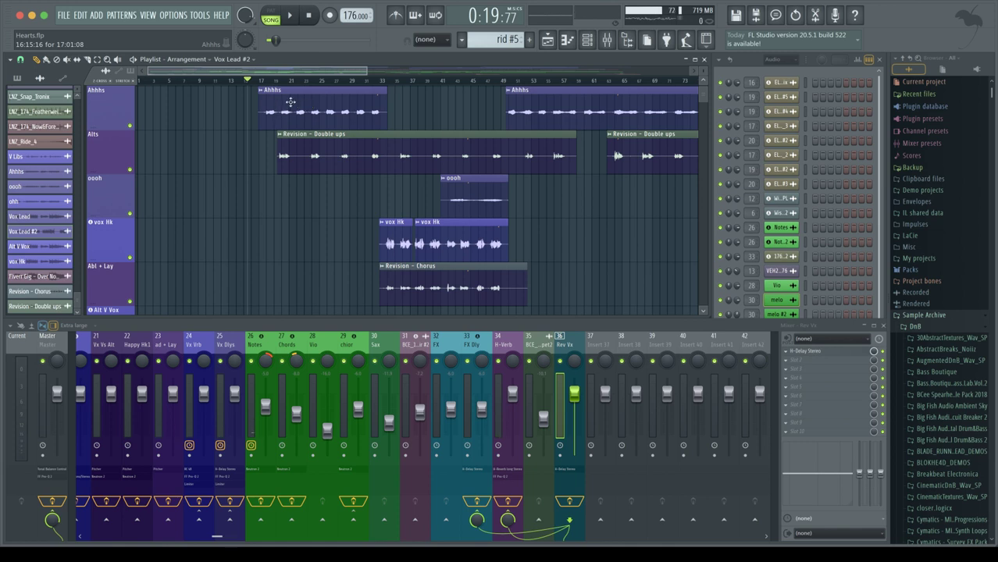
{"action": "scroll", "coordinate": [290, 101], "scroll_direction": "up", "scroll_amount": 2}
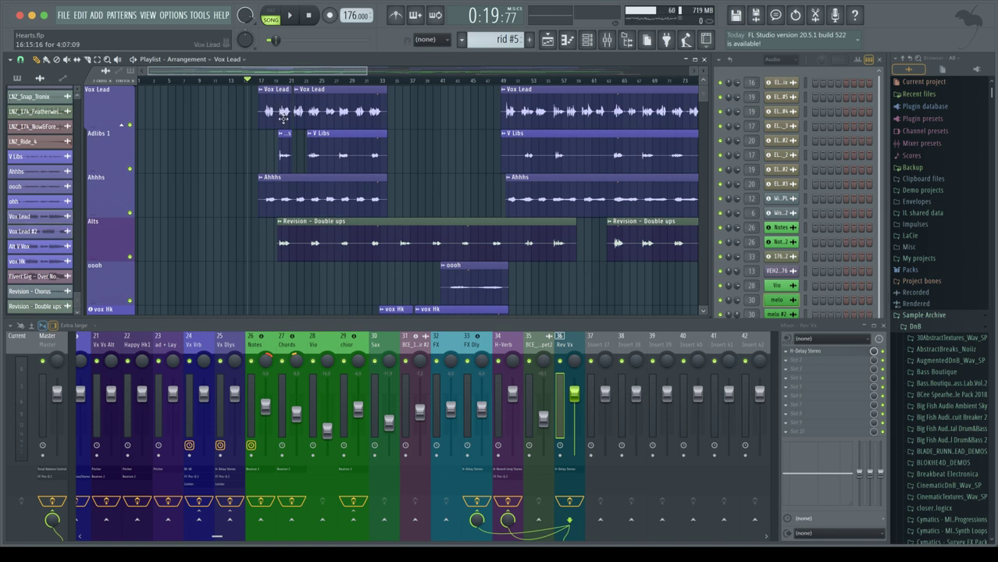
{"action": "scroll", "coordinate": [322, 205], "scroll_direction": "down", "scroll_amount": 10}
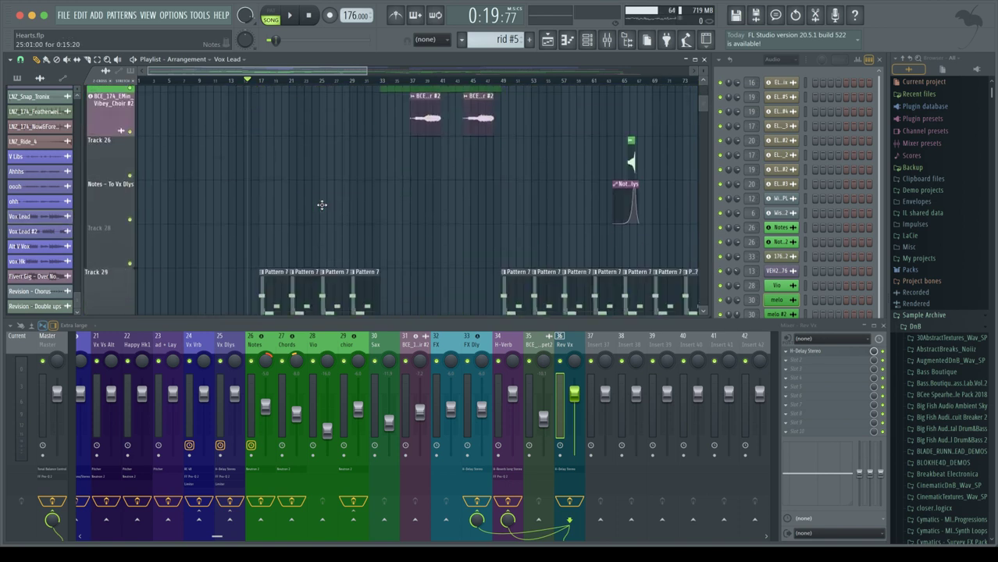
Place a Vox Lead clip on Track 34 starting at bar 13 and make it unique.
{"action": "scroll", "coordinate": [322, 205], "scroll_direction": "down", "scroll_amount": 6}
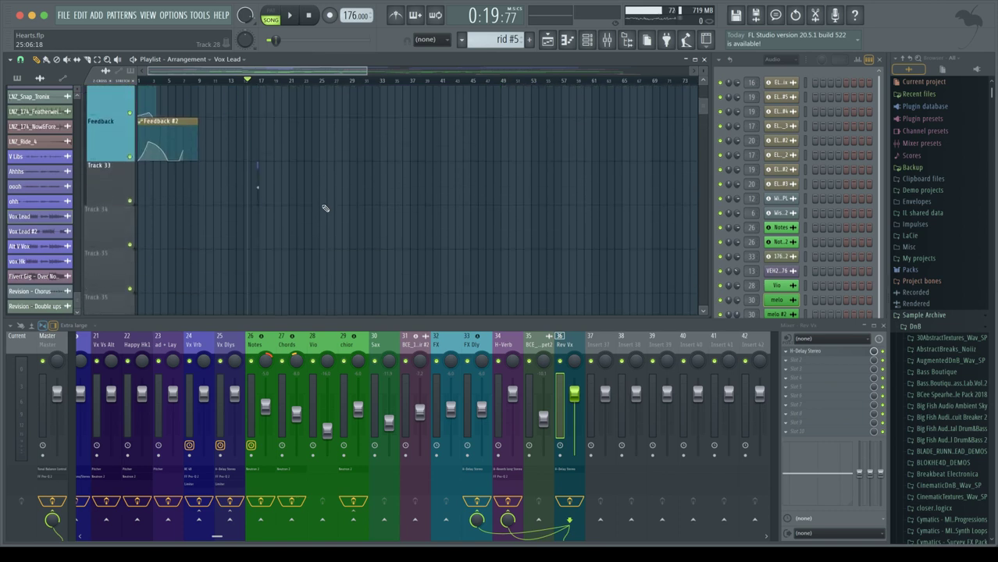
{"action": "left_click", "coordinate": [229, 231]}
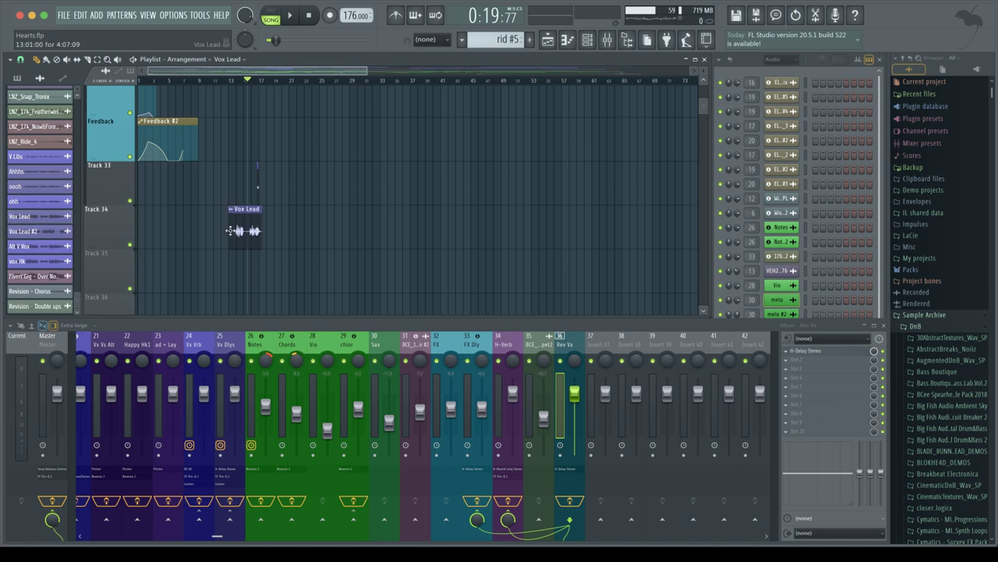
{"action": "scroll", "coordinate": [254, 157], "scroll_direction": "up", "scroll_amount": 6}
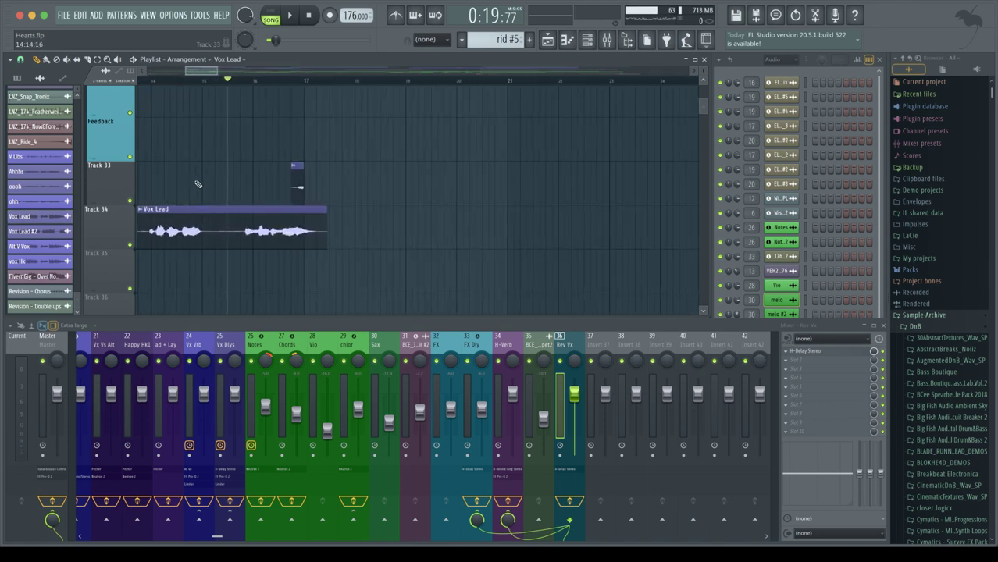
{"action": "scroll", "coordinate": [152, 229], "scroll_direction": "left", "scroll_amount": 2}
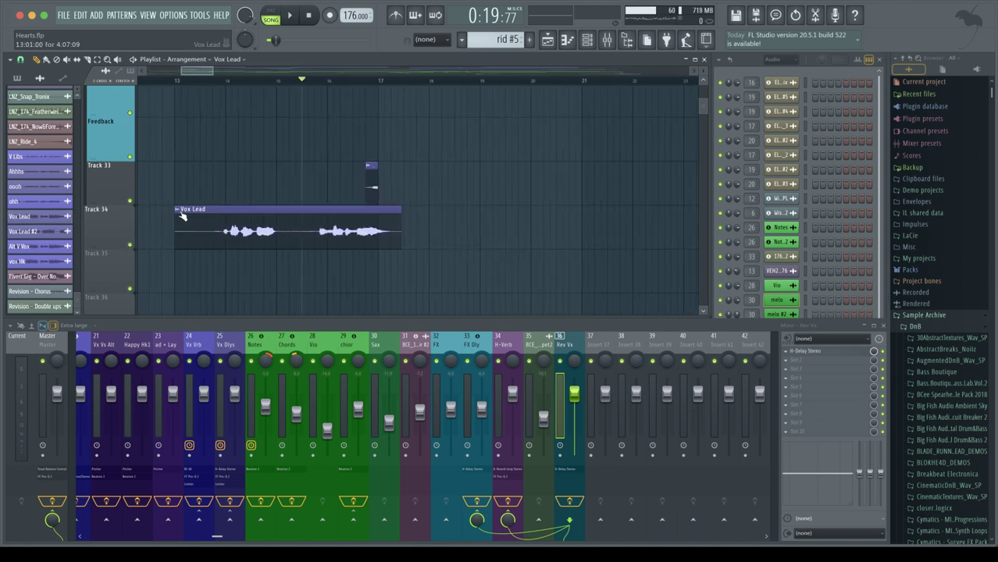
{"action": "right_click", "coordinate": [182, 211]}
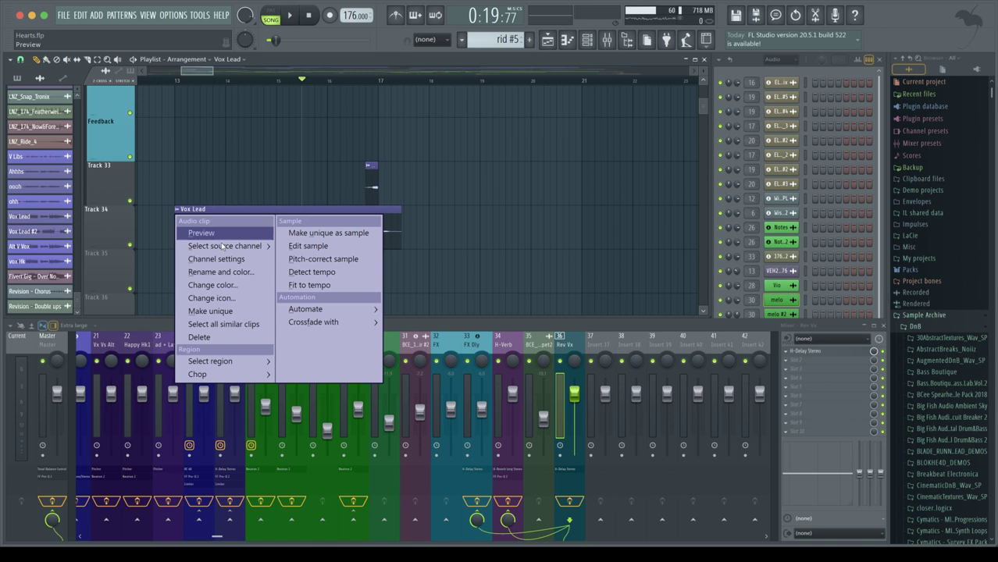
{"action": "left_click", "coordinate": [222, 311]}
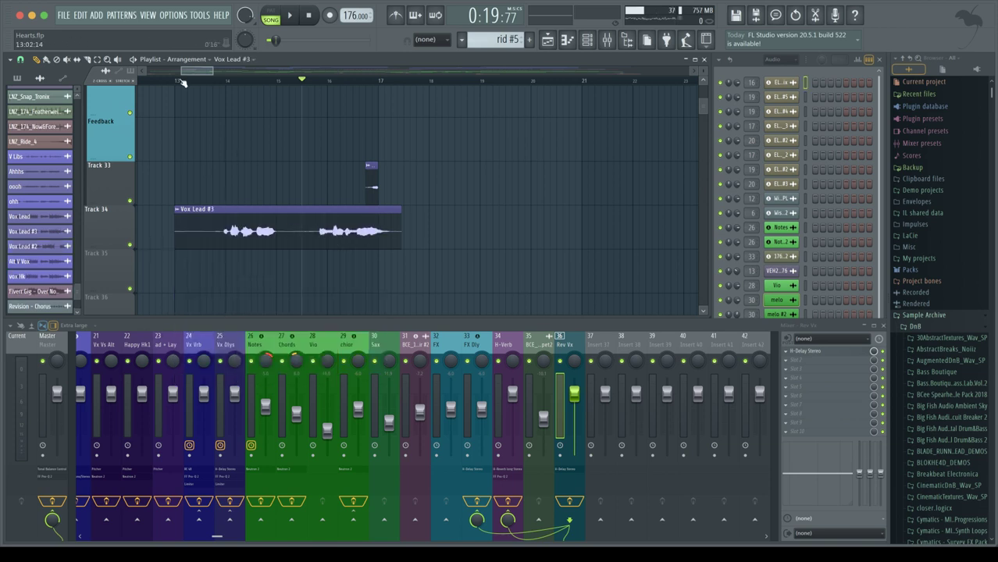
Select the time range from bar 13 to bar 17 and play the copied Vox Lead phrase.
{"action": "left_click_drag", "start_coordinate": [179, 82], "coordinate": [381, 91]}
{"action": "left_click", "coordinate": [425, 233], "text": "super"}
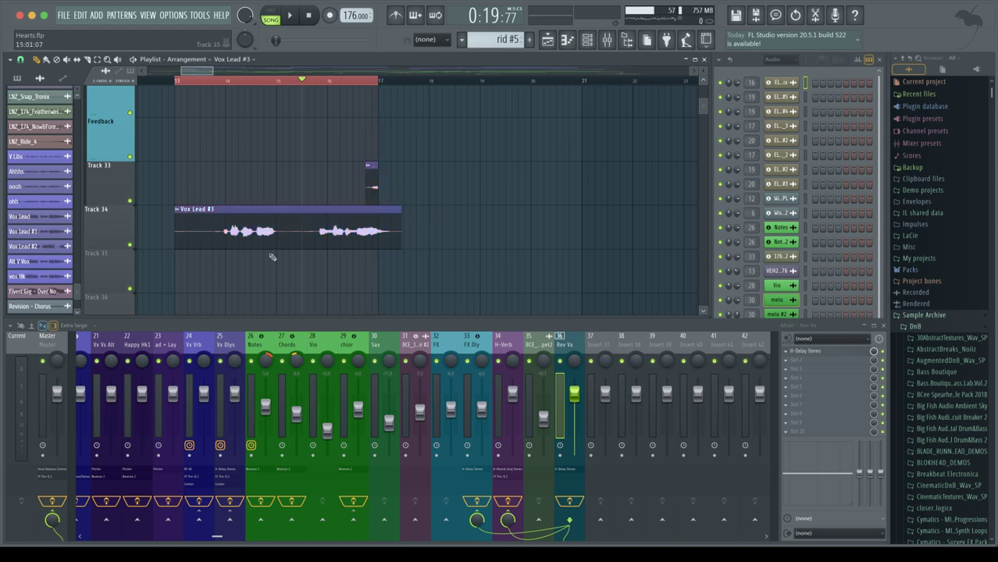
{"action": "mouse_move", "coordinate": [177, 246]}
{"action": "left_mouse_down"}
{"action": "mouse_move", "coordinate": [300, 245]}
{"action": "mouse_move", "coordinate": [174, 239]}
{"action": "left_mouse_up"}
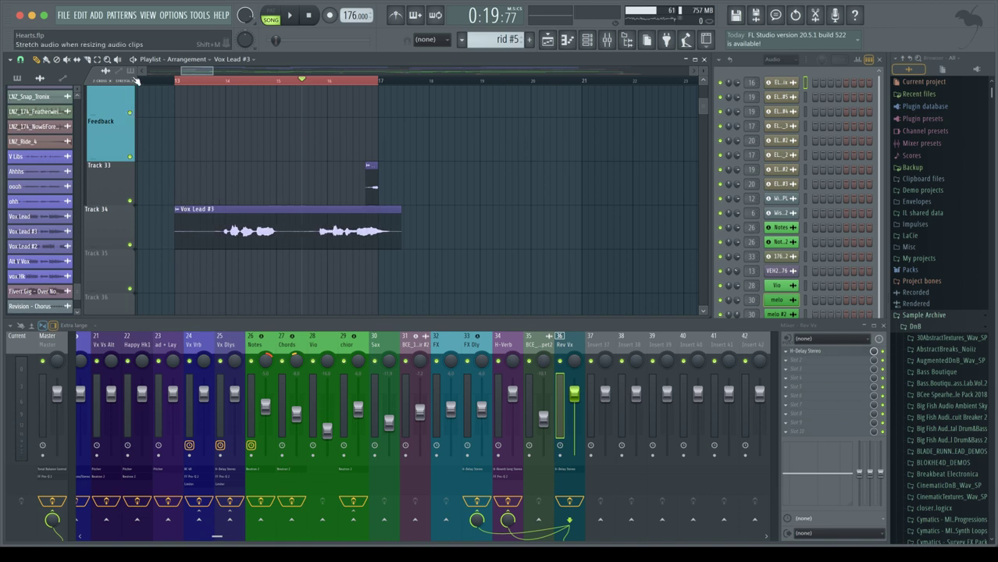
{"action": "key", "text": "space"}
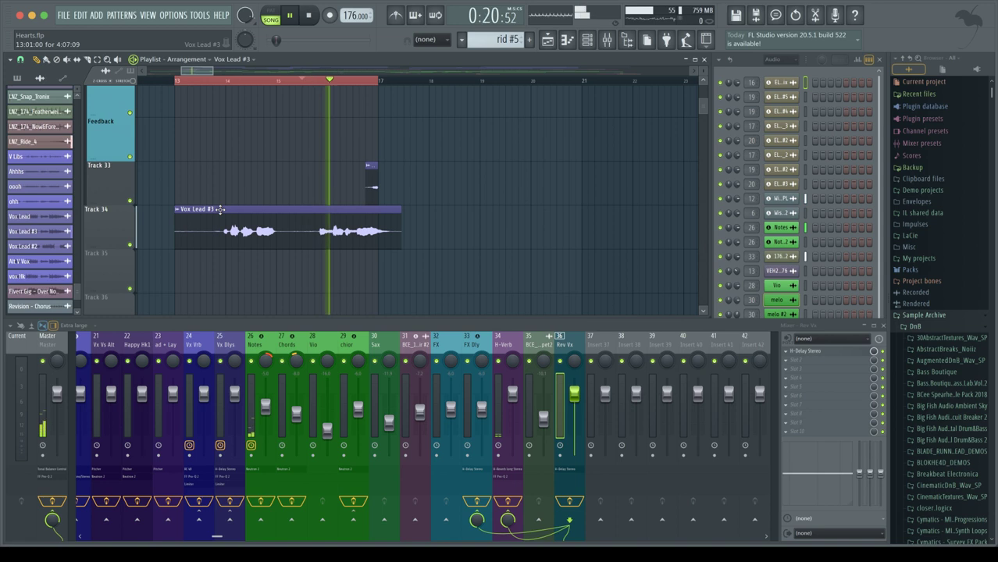
Reverse the sample of the Vox Lead #3 clip and play it back.
{"action": "double_click", "coordinate": [306, 229]}
{"action": "key", "text": "space"}
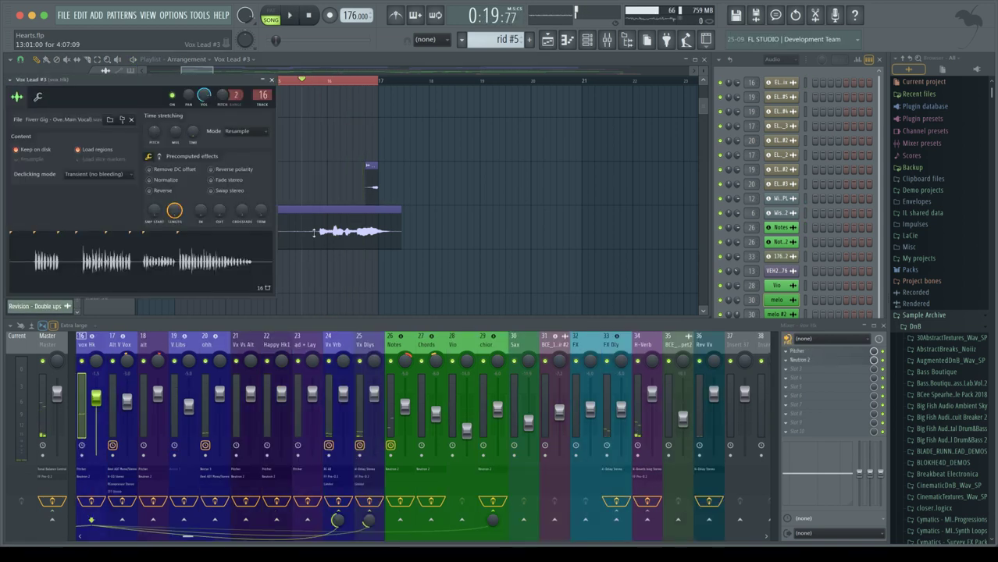
{"action": "left_click", "coordinate": [272, 81]}
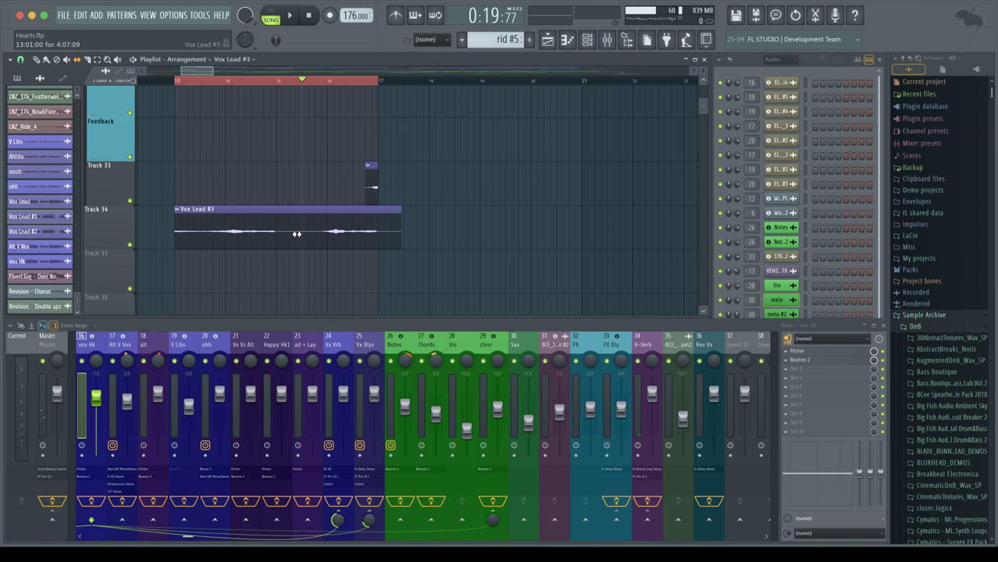
{"action": "key", "text": "space"}
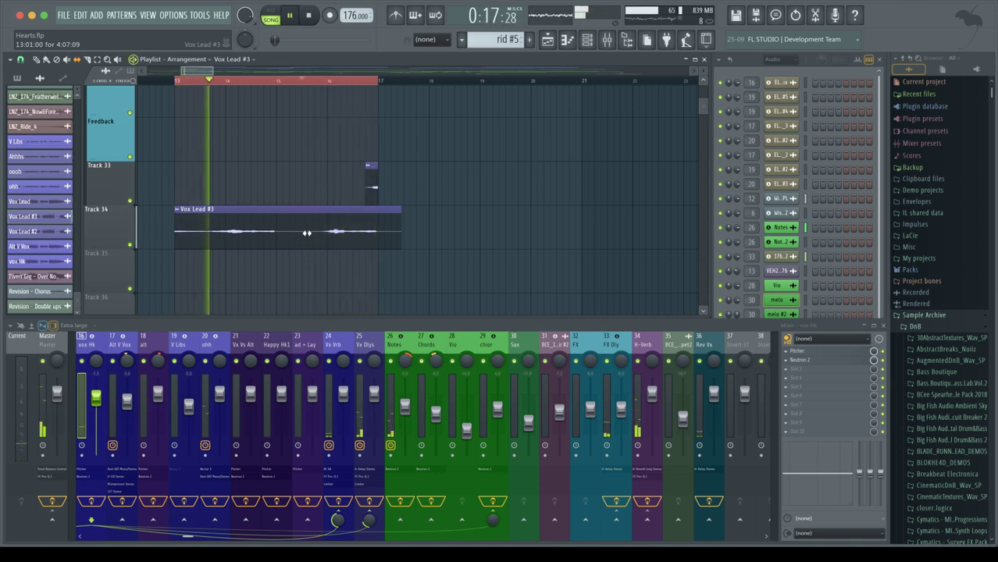
{"action": "key", "text": "space"}
Shift the reversed clip half a bar so it ends near bar 18, trim its start to 15:07:00, and play it.
{"action": "left_click_drag", "start_coordinate": [380, 83], "coordinate": [429, 91]}
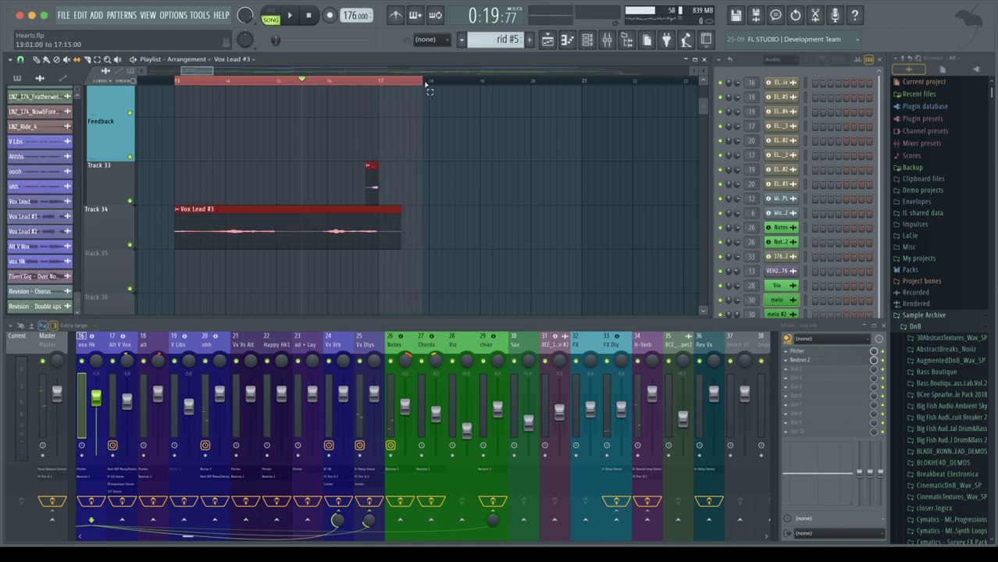
{"action": "left_click", "coordinate": [319, 225]}
{"action": "left_click_drag", "start_coordinate": [313, 210], "coordinate": [340, 209]}
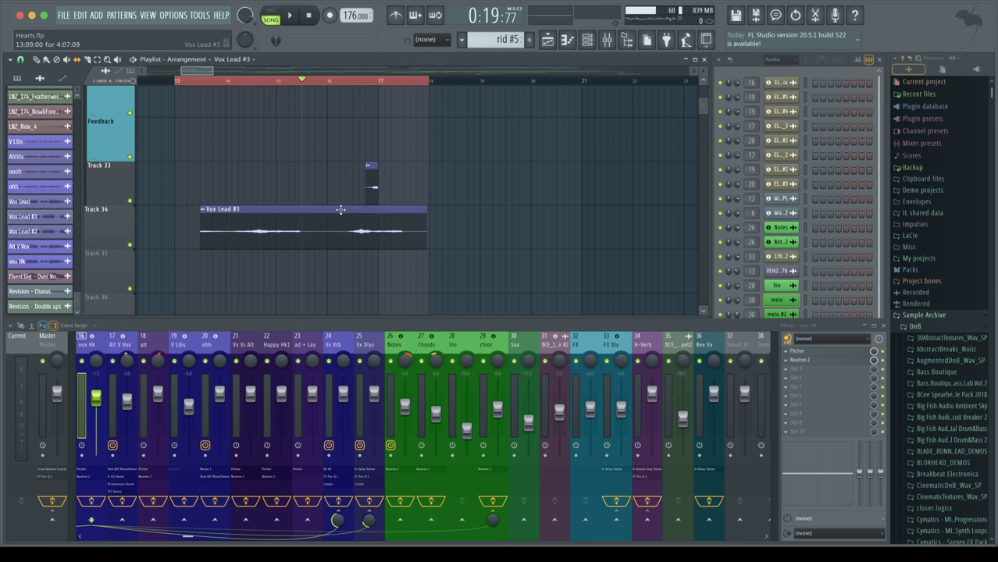
{"action": "left_click_drag", "start_coordinate": [221, 245], "coordinate": [296, 243]}
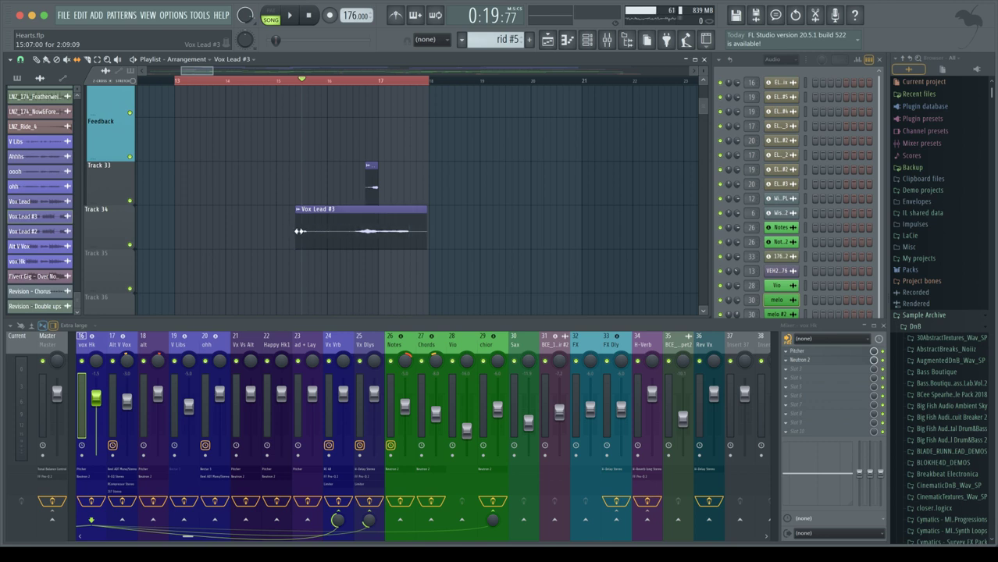
{"action": "key", "text": "space"}
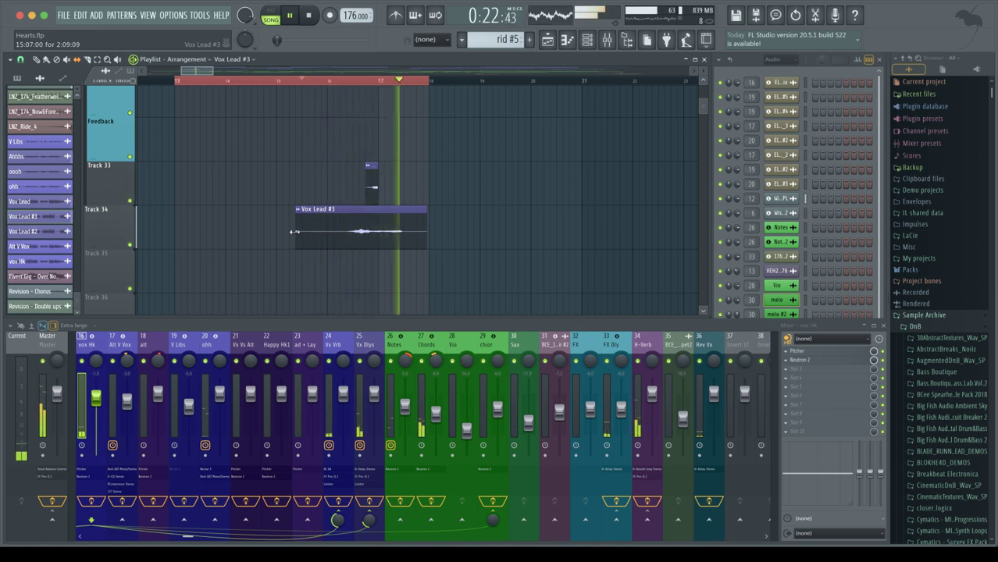
{"action": "key", "text": "space"}
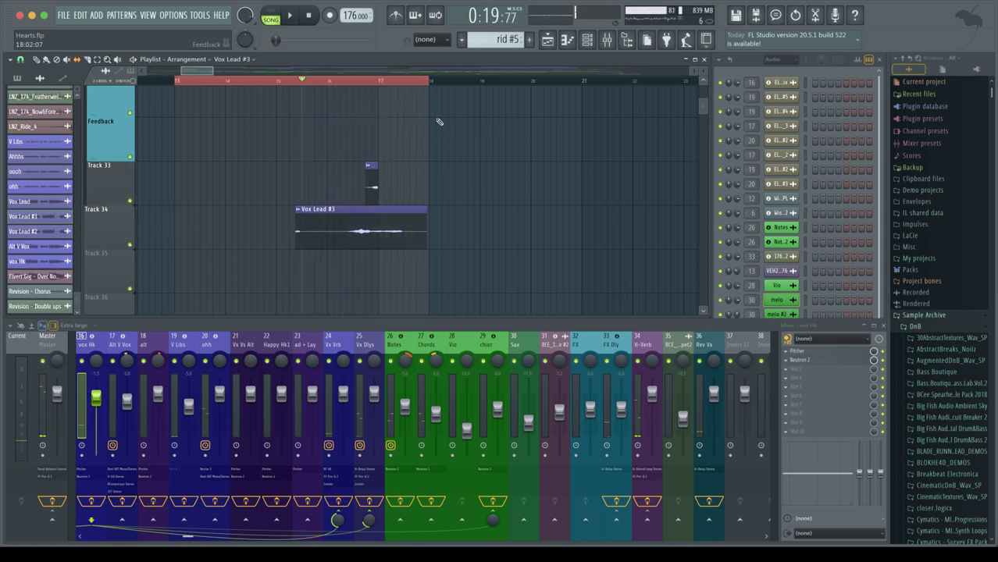
Extend the time selection to bar 19, and move and trim the reversed clip to start at 16:03:00 and last 2:05:09.
{"action": "left_click_drag", "start_coordinate": [429, 83], "coordinate": [481, 82]}
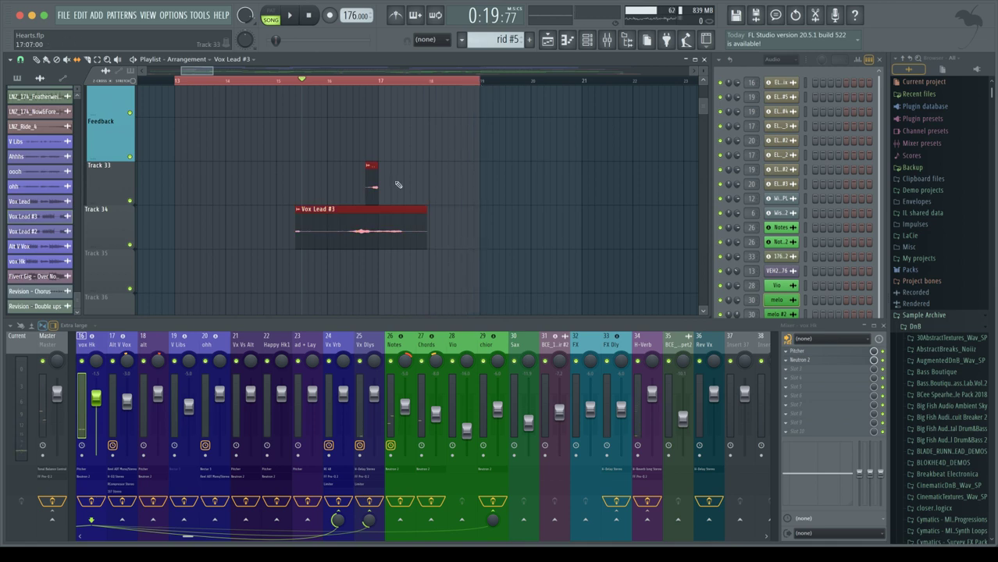
{"action": "key", "text": "space"}
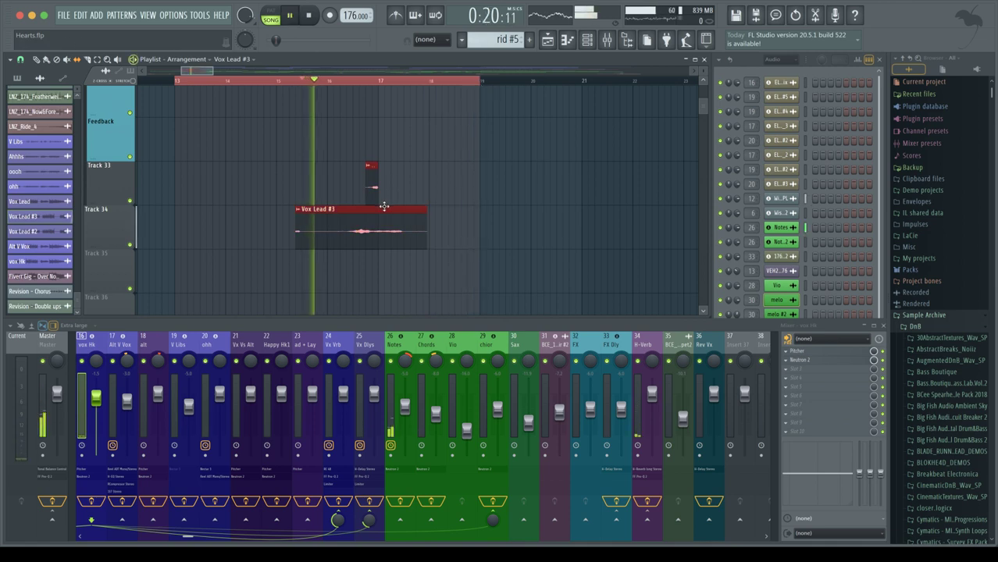
{"action": "key", "text": "space"}
{"action": "left_click_drag", "start_coordinate": [402, 207], "coordinate": [440, 211]}
{"action": "left_click", "coordinate": [441, 224]}
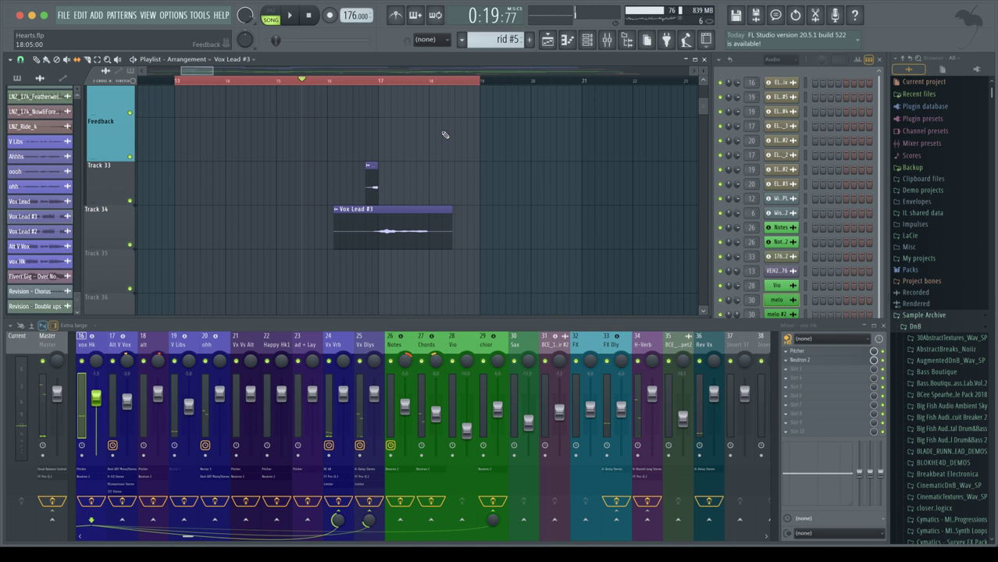
Clear the time selection, look over the effect and instrument tracks, and play the song from bar 3 past bar 21.
{"action": "left_click", "coordinate": [405, 81]}
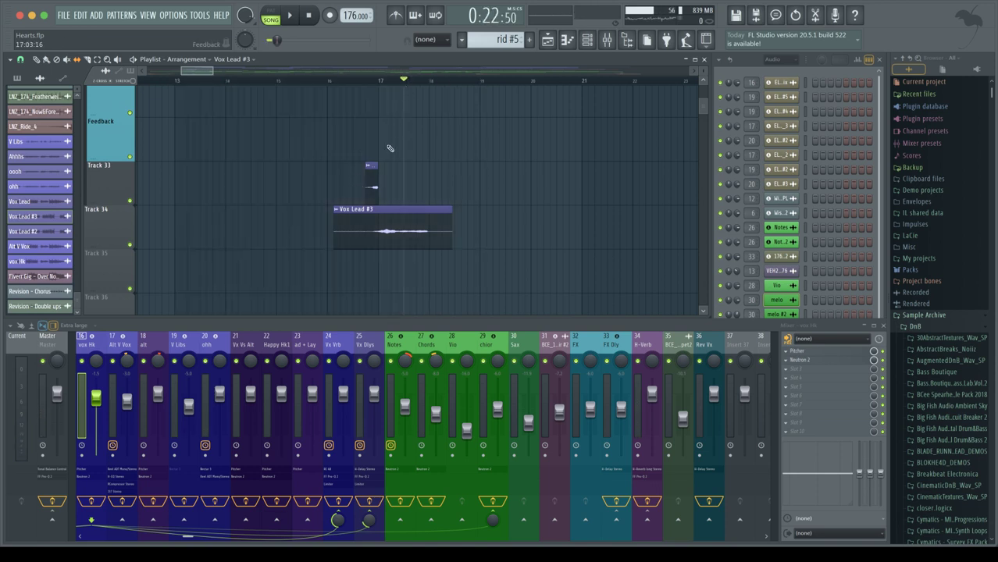
{"action": "scroll", "coordinate": [389, 148], "scroll_direction": "down", "scroll_amount": 4}
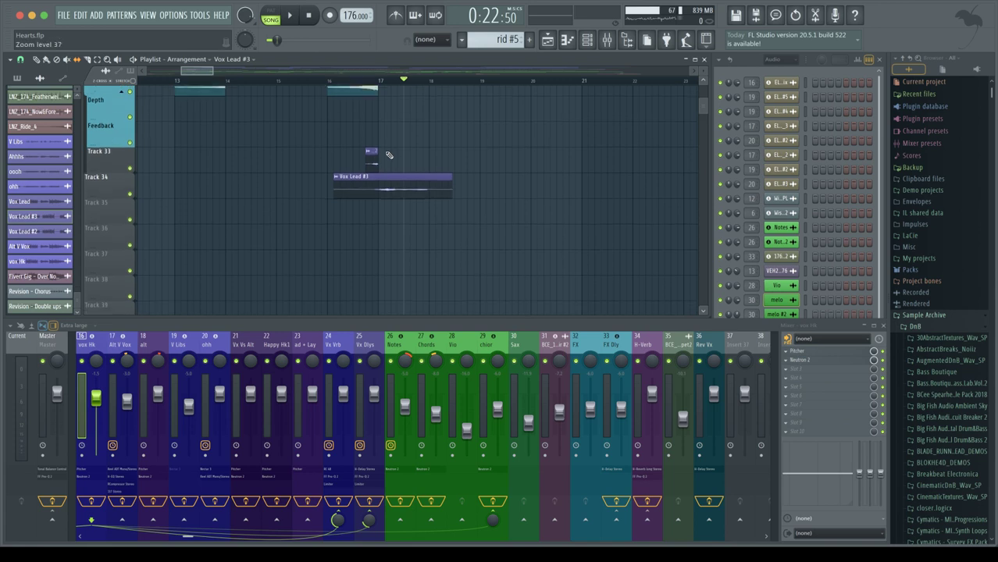
{"action": "scroll", "coordinate": [389, 154], "scroll_direction": "down", "scroll_amount": 4}
{"action": "left_click_drag", "start_coordinate": [206, 91], "coordinate": [108, 95]}
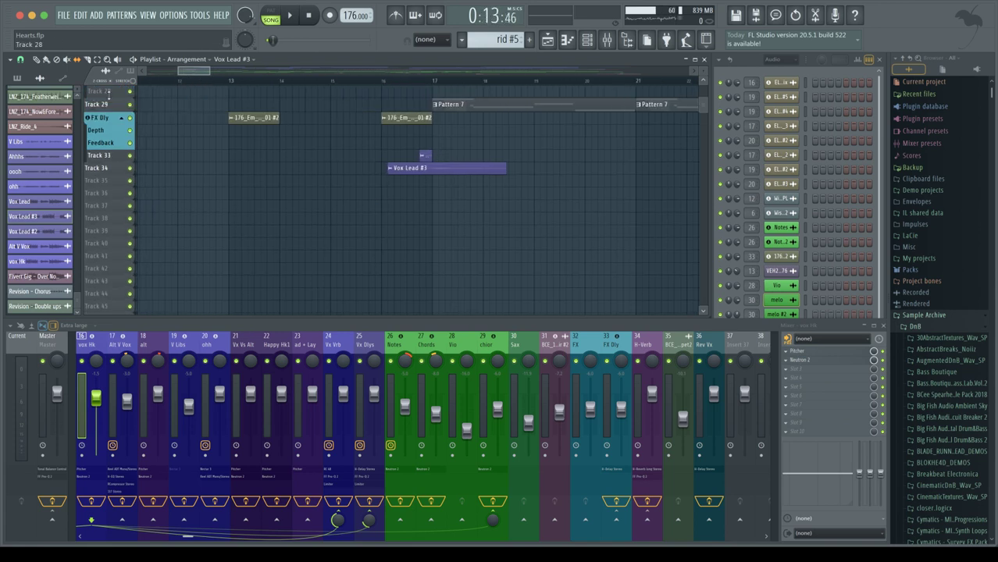
{"action": "left_click_drag", "start_coordinate": [194, 74], "coordinate": [162, 75]}
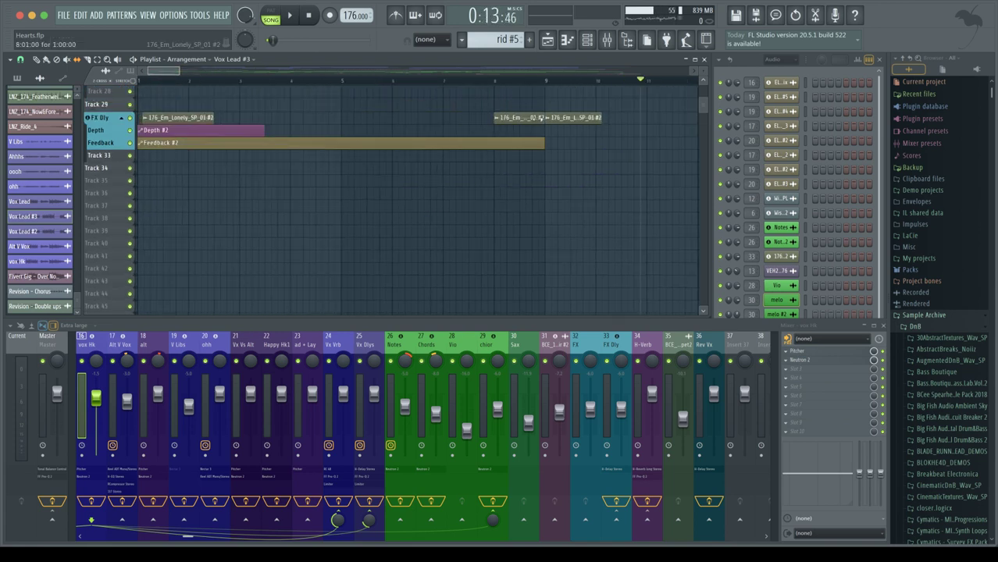
{"action": "scroll", "coordinate": [531, 128], "scroll_direction": "down", "scroll_amount": 2}
{"action": "scroll", "coordinate": [446, 162], "scroll_direction": "down", "scroll_amount": 2}
{"action": "scroll", "coordinate": [445, 164], "scroll_direction": "up", "scroll_amount": 3}
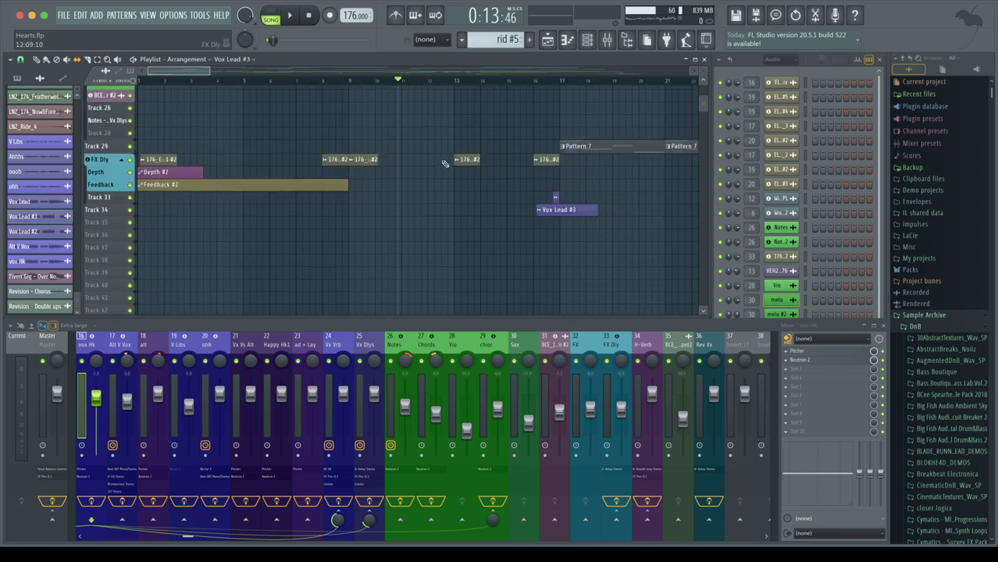
{"action": "scroll", "coordinate": [445, 164], "scroll_direction": "up", "scroll_amount": 4}
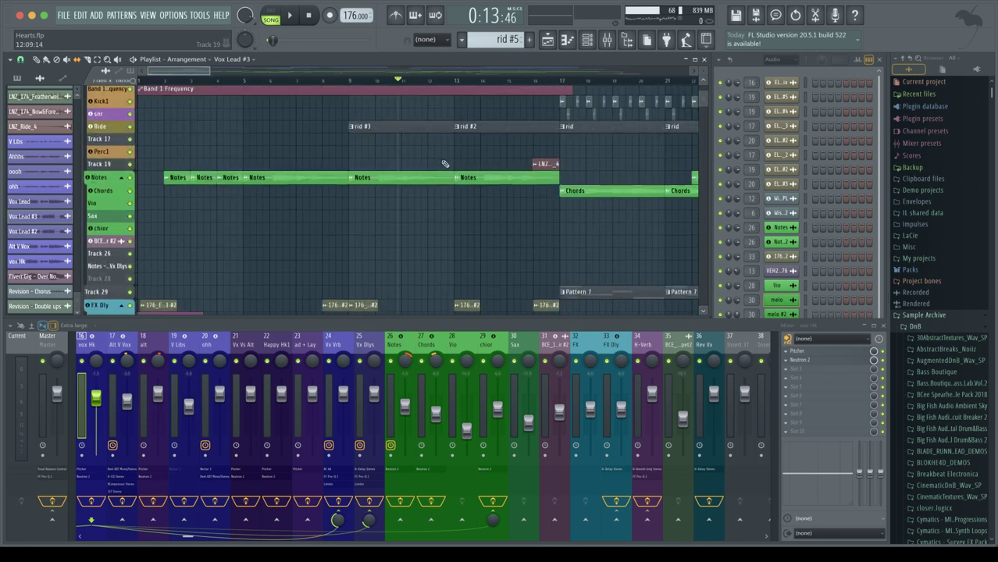
{"action": "left_click", "coordinate": [196, 82]}
{"action": "key", "text": "space"}
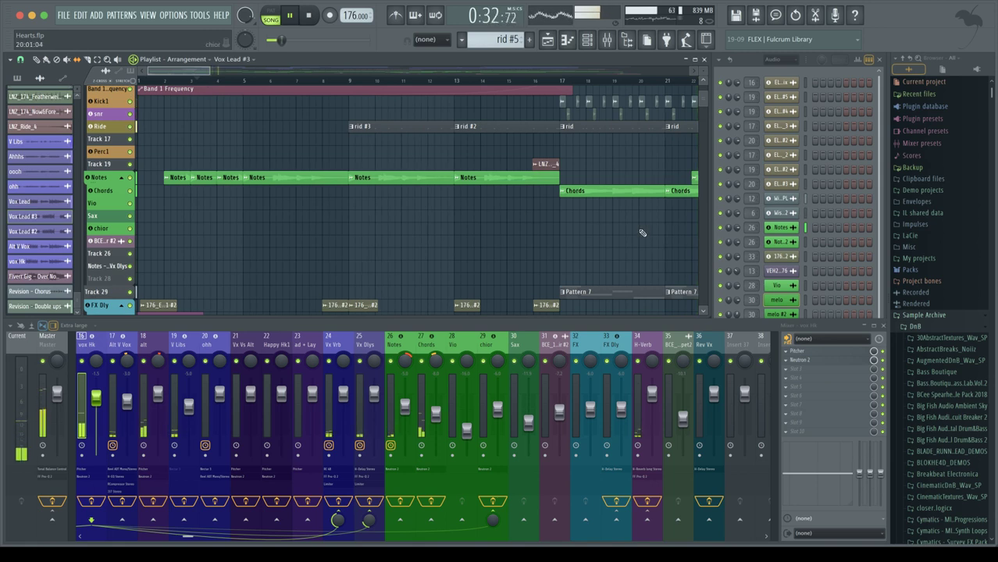
{"action": "key", "text": "space"}
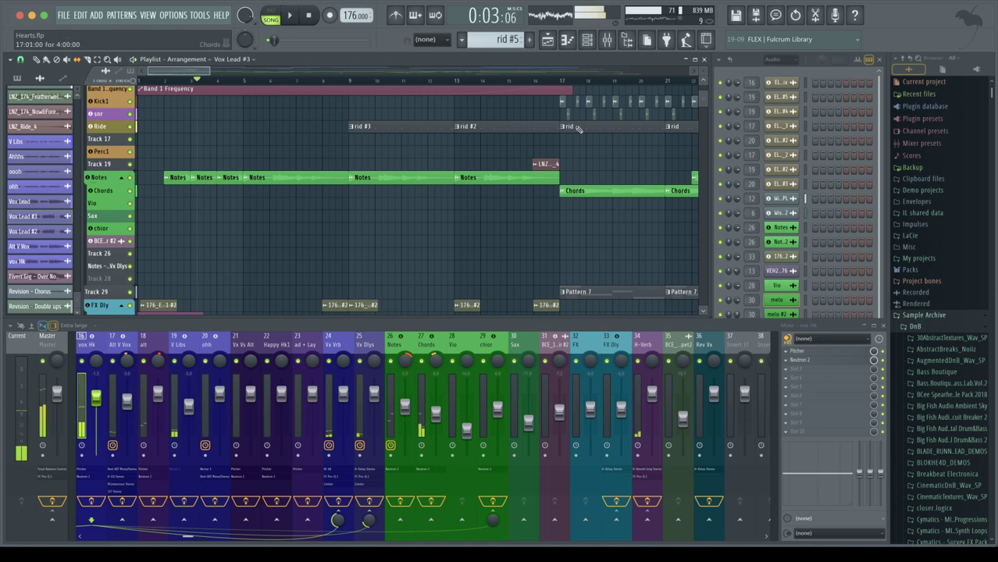
Set the reversed Vox Lead #3 clip's channel volume to 87% (-3.1 dB) and play the song from bar 14 past bar 20.
{"action": "scroll", "coordinate": [598, 209], "scroll_direction": "down", "scroll_amount": 6}
{"action": "scroll", "coordinate": [598, 205], "scroll_direction": "down", "scroll_amount": 5}
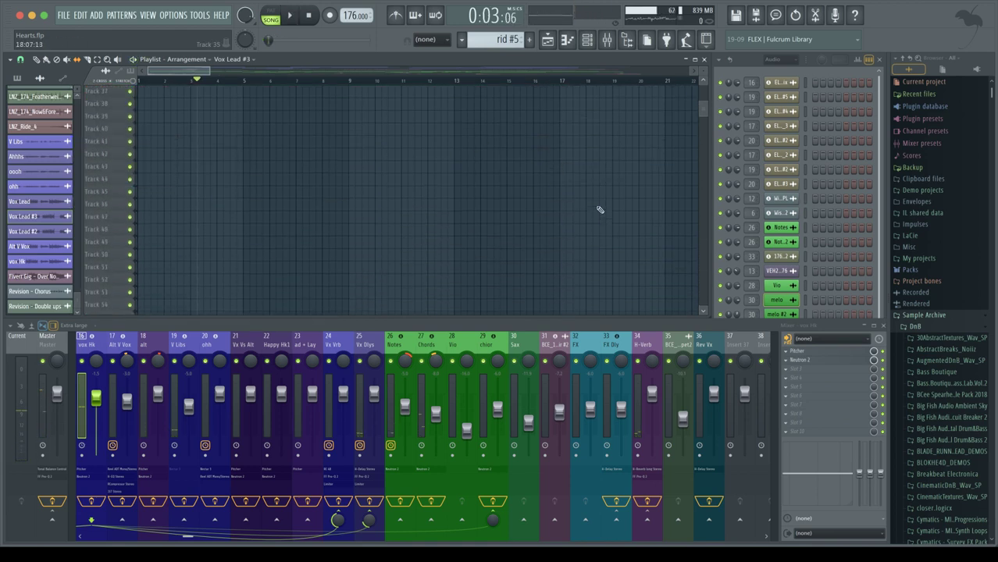
{"action": "scroll", "coordinate": [597, 204], "scroll_direction": "up", "scroll_amount": 3}
{"action": "double_click", "coordinate": [555, 146]}
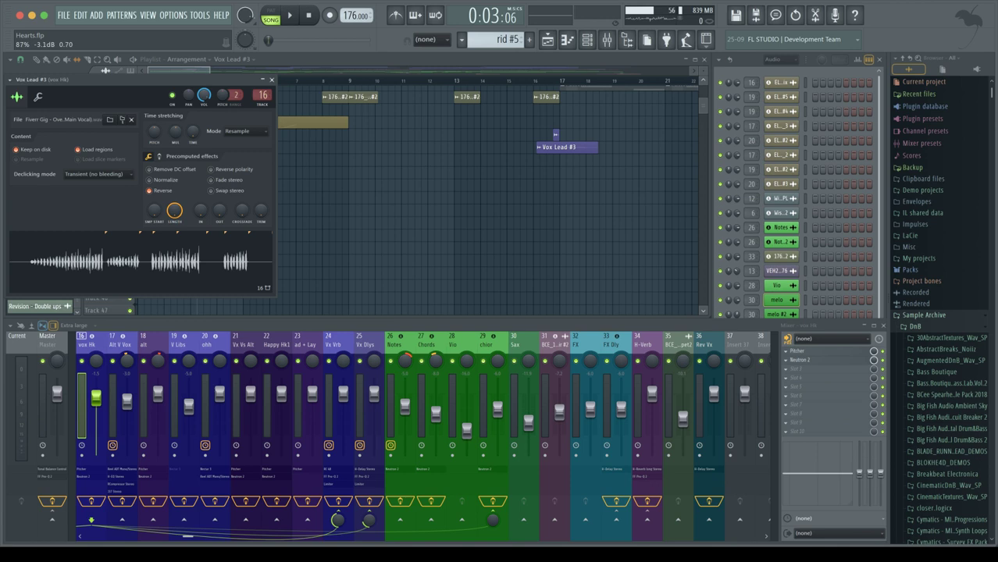
{"action": "left_click", "coordinate": [271, 81]}
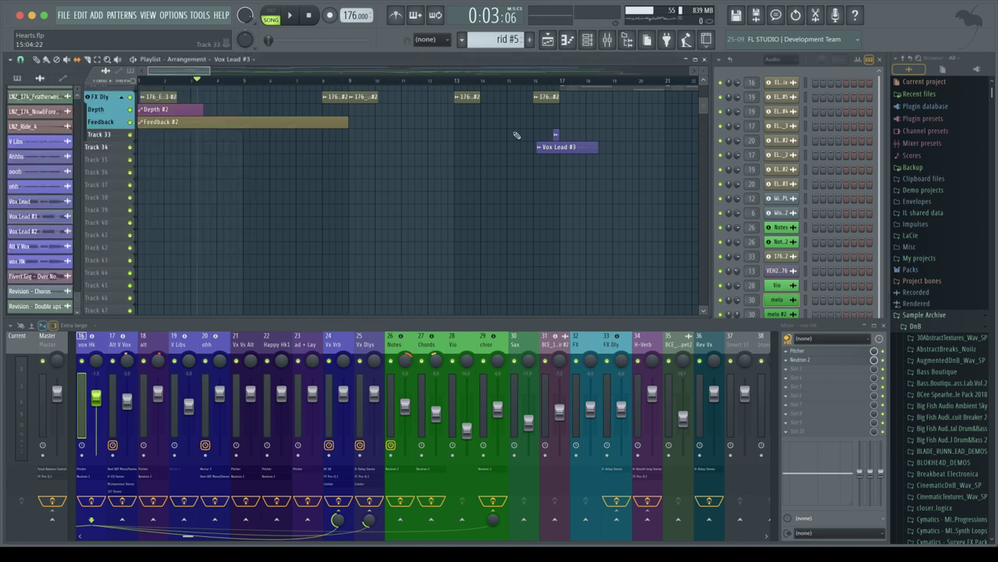
{"action": "left_click", "coordinate": [484, 82]}
{"action": "key", "text": "space"}
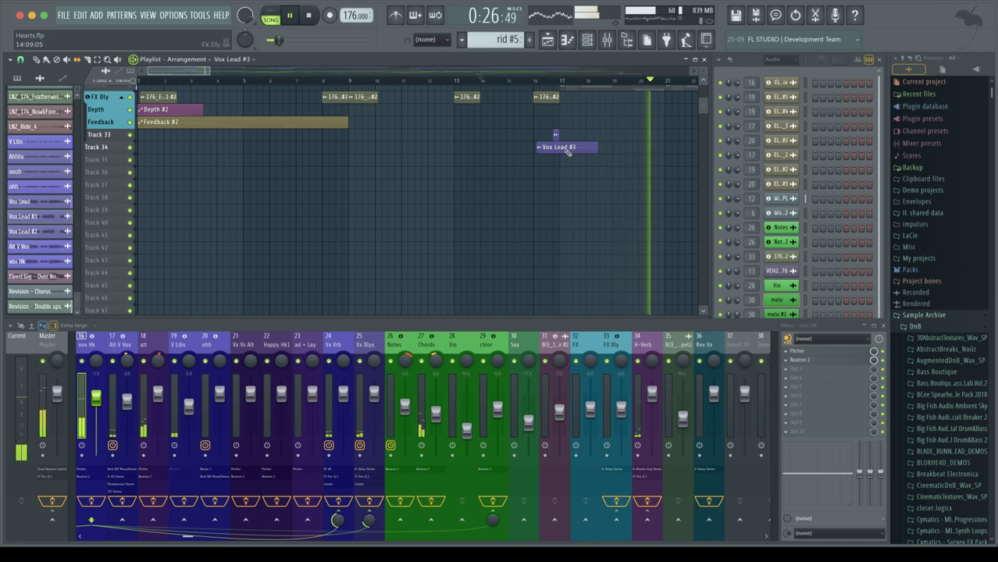
{"action": "key", "text": "space"}
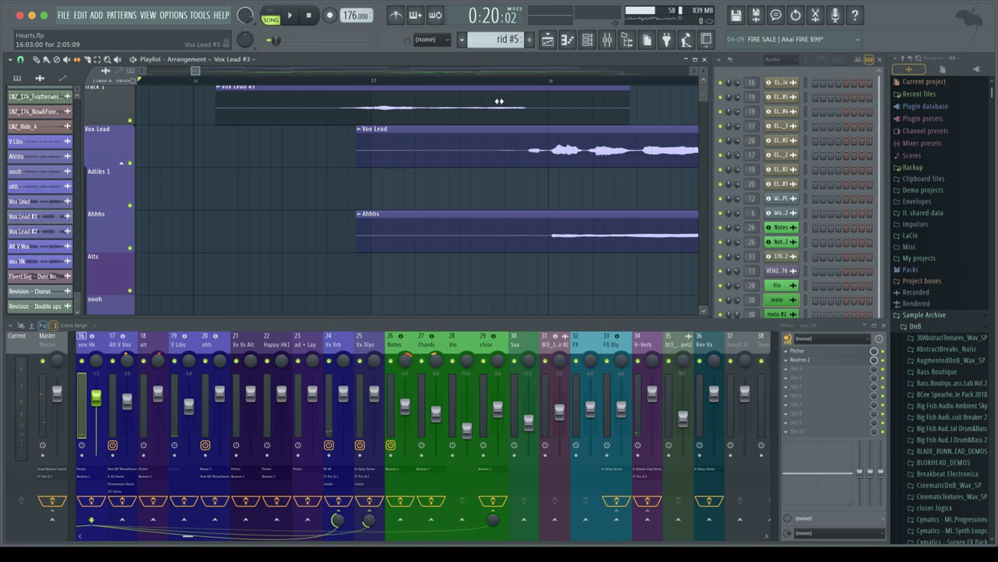
Move the reversed Vox Lead #3 clip on Track 1 to start at 16:01:00 and play the transition into bar 17.
{"action": "left_click_drag", "start_coordinate": [503, 90], "coordinate": [481, 91]}
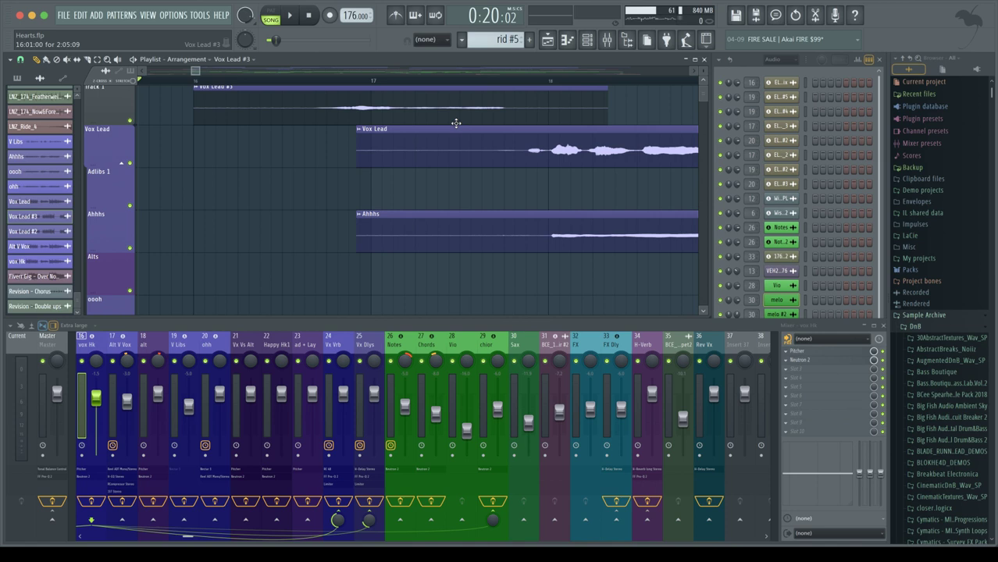
{"action": "key", "text": "space"}
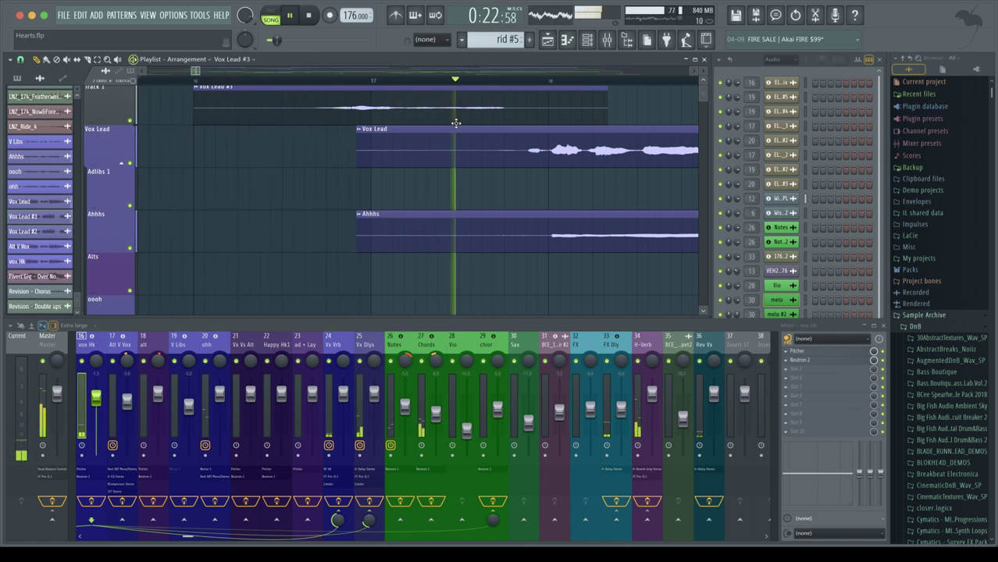
Trim and move the reversed Vox Lead #3 clip to start at 16:10:15 and last 1:04:09, auditioning the transition into bar 17.
{"action": "key", "text": "space"}
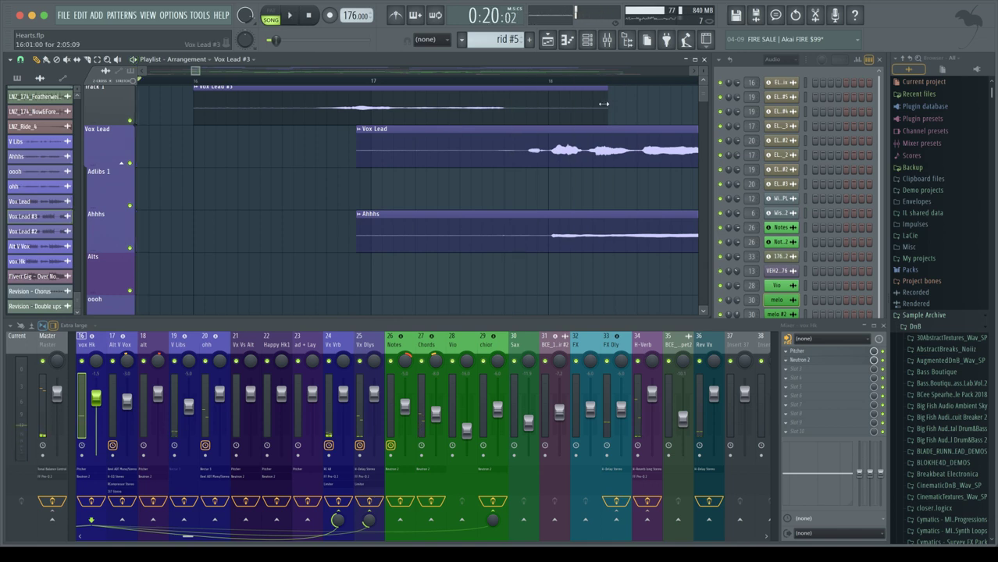
{"action": "left_click_drag", "start_coordinate": [607, 105], "coordinate": [398, 129]}
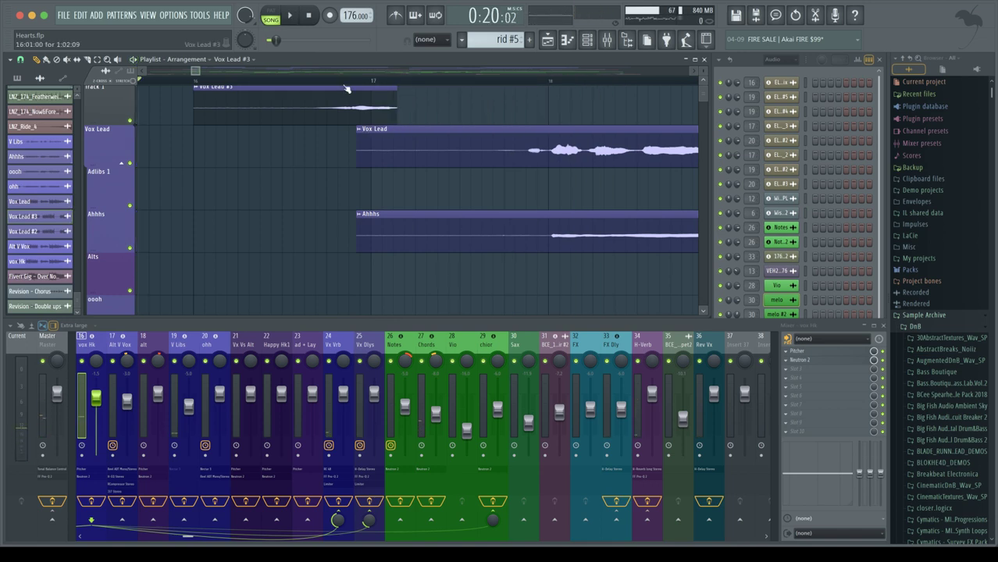
{"action": "left_click_drag", "start_coordinate": [344, 91], "coordinate": [459, 93]}
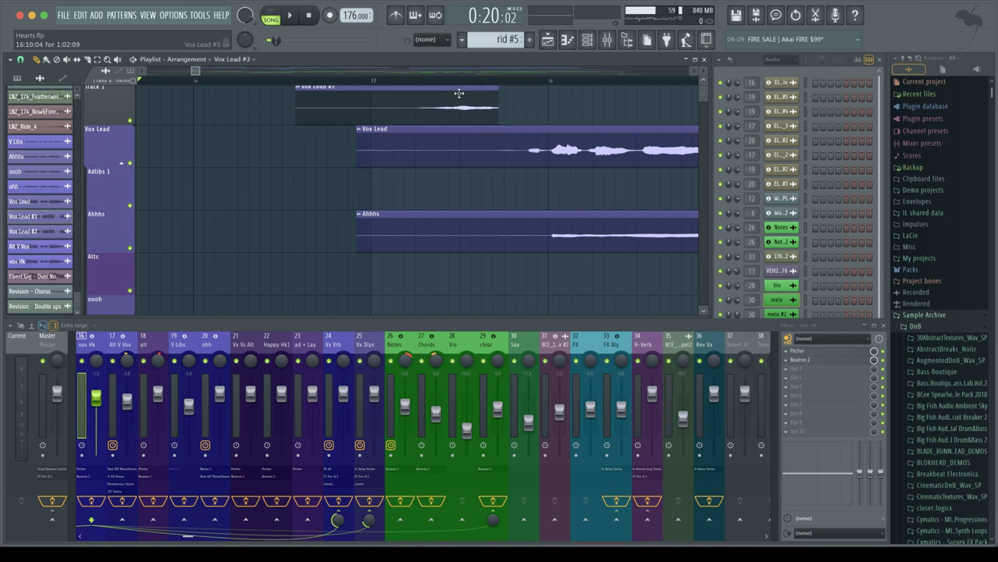
{"action": "key", "text": "space"}
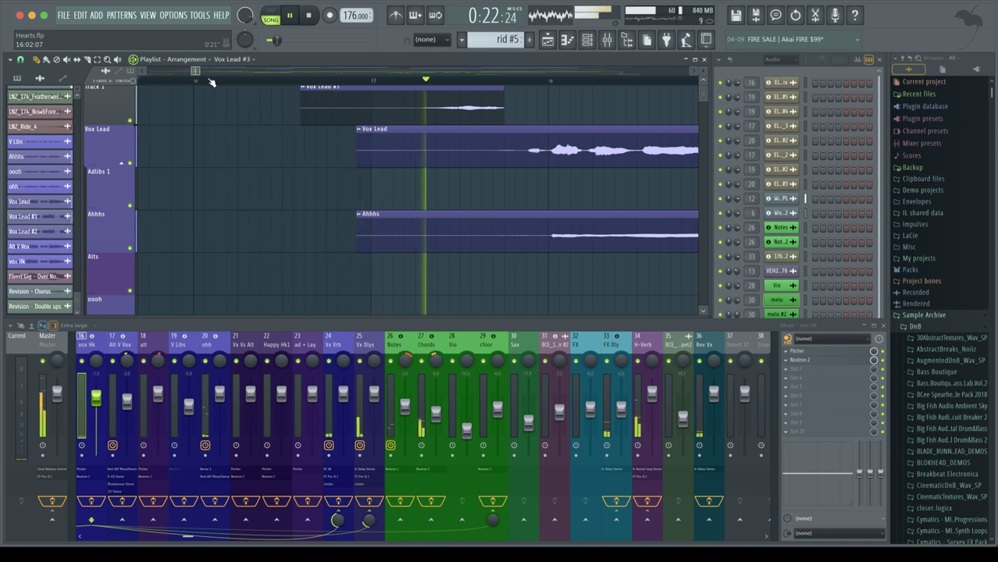
{"action": "key", "text": "space"}
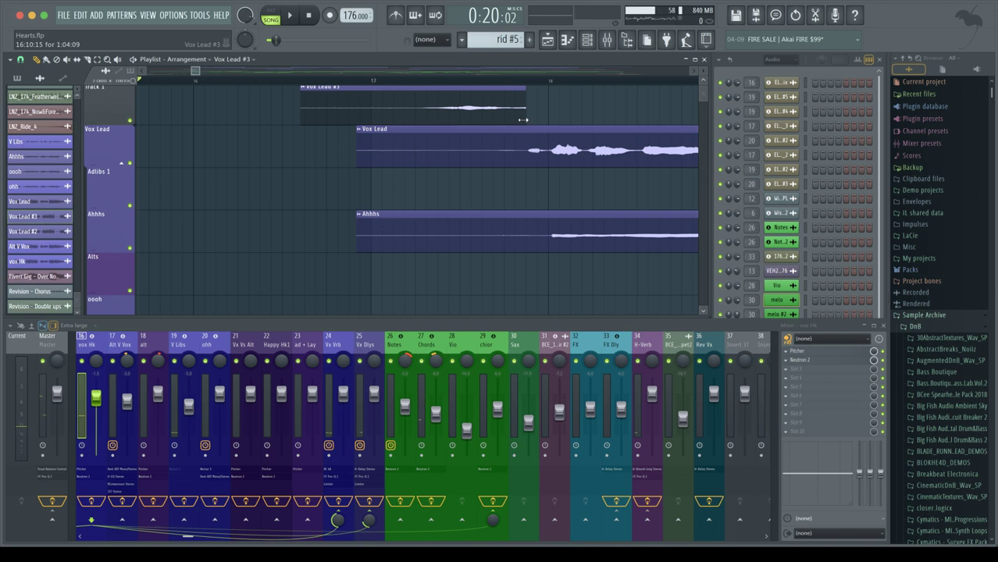
Create a volume automation for the reversed Vox Lead #3 clip, shape a short fade-out at its end, and play it back.
{"action": "left_click", "coordinate": [306, 92]}
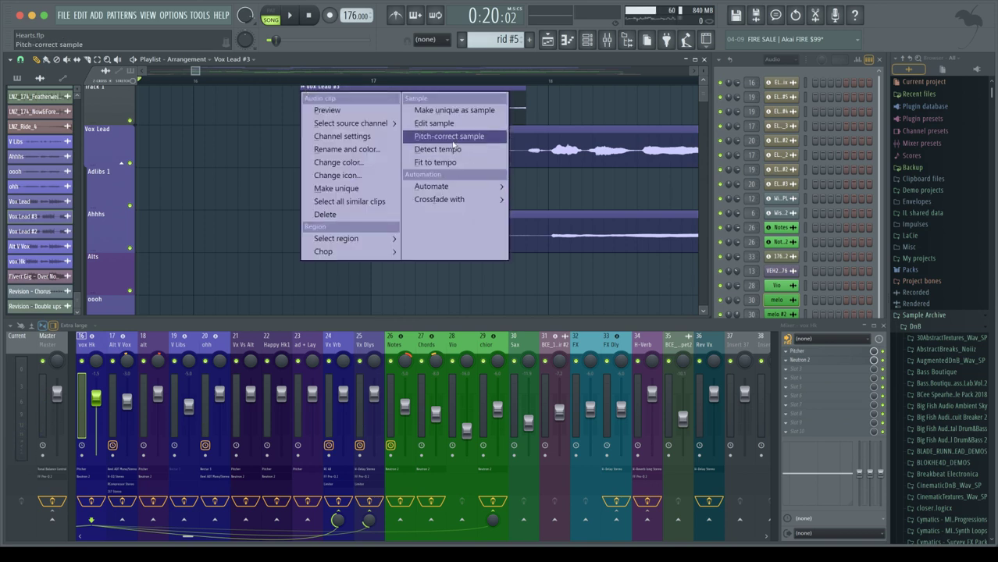
{"action": "mouse_move", "coordinate": [456, 189]}
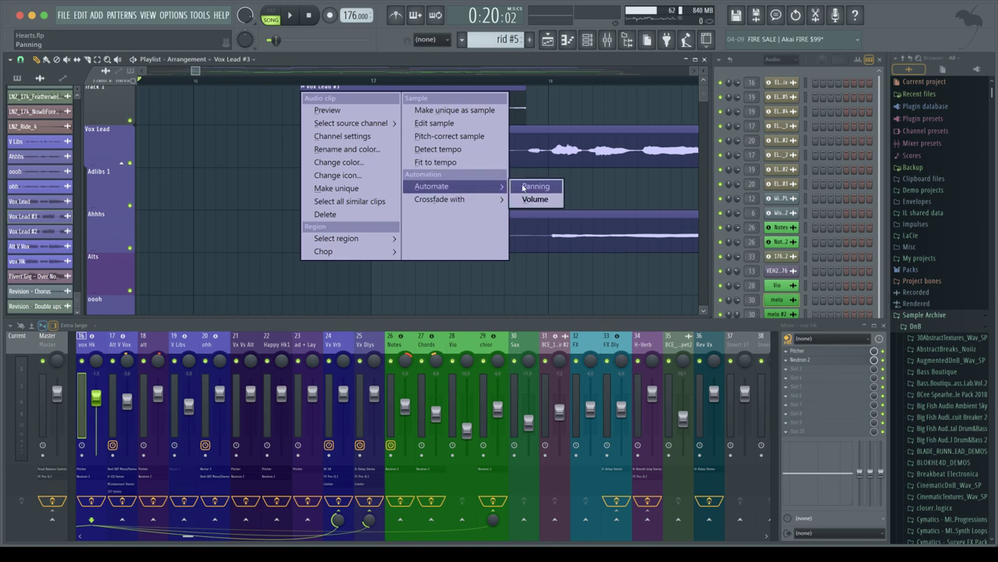
{"action": "left_click", "coordinate": [535, 200]}
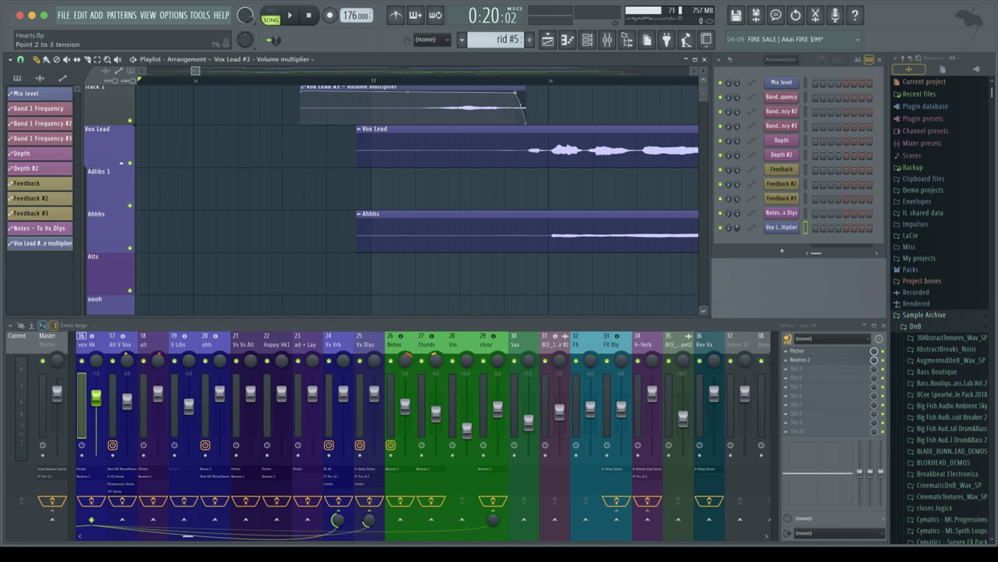
{"action": "key", "text": "space"}
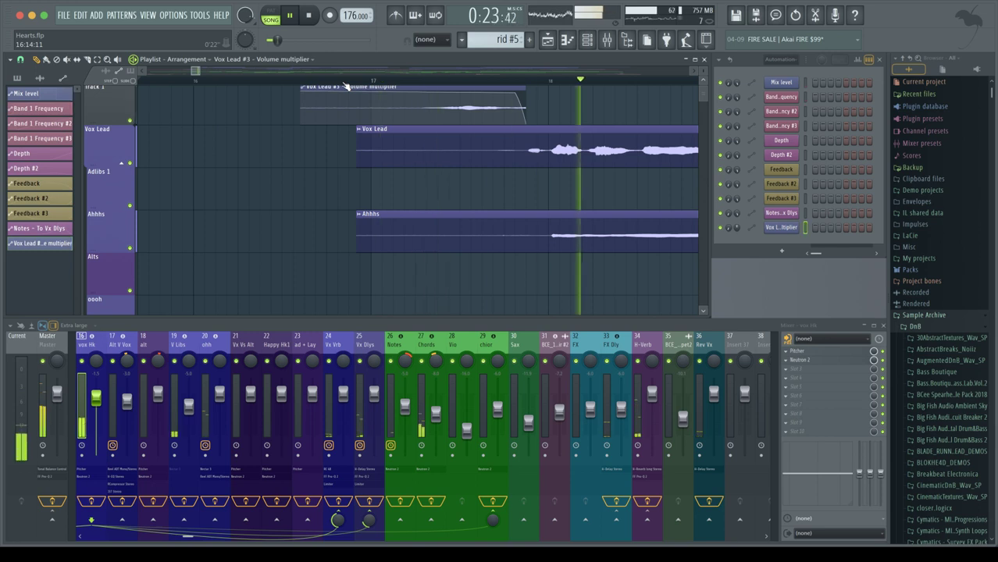
{"action": "key", "text": "space"}
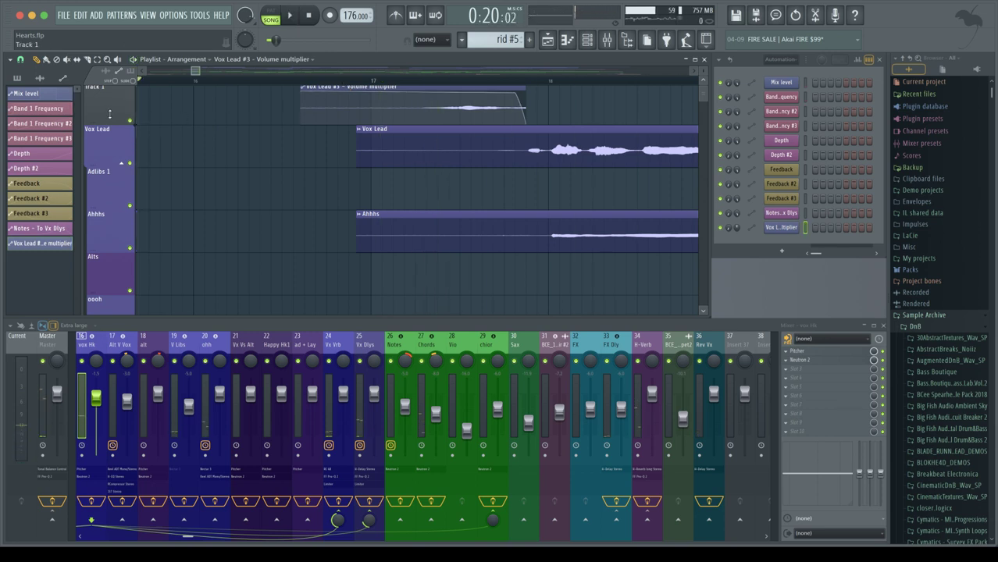
Put an empty track below the reversed clip's track and place the Vox Lead #3 volume automation clip on Track 2.
{"action": "scroll", "coordinate": [110, 153], "scroll_direction": "down", "scroll_amount": 10}
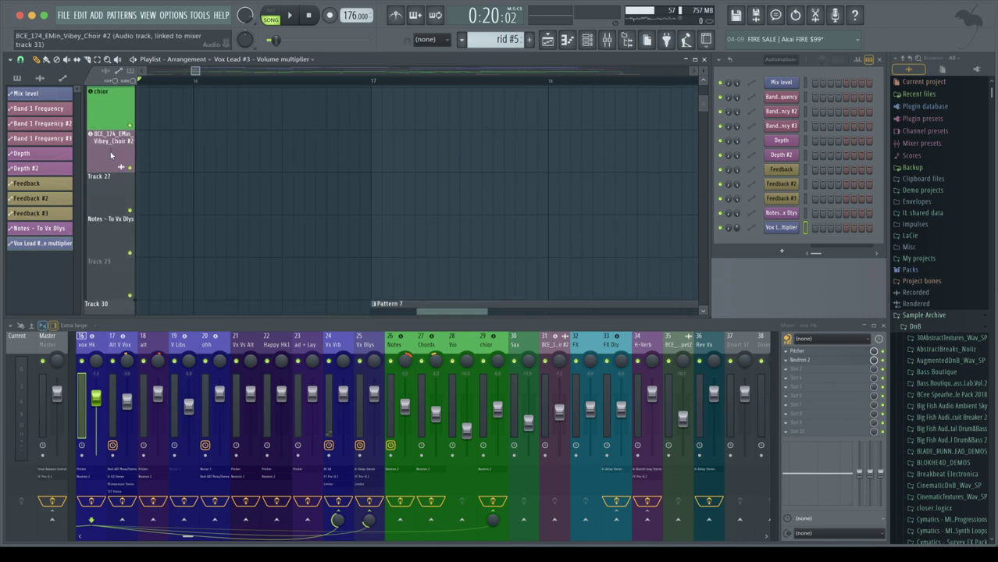
{"action": "scroll", "coordinate": [111, 155], "scroll_direction": "down", "scroll_amount": 3}
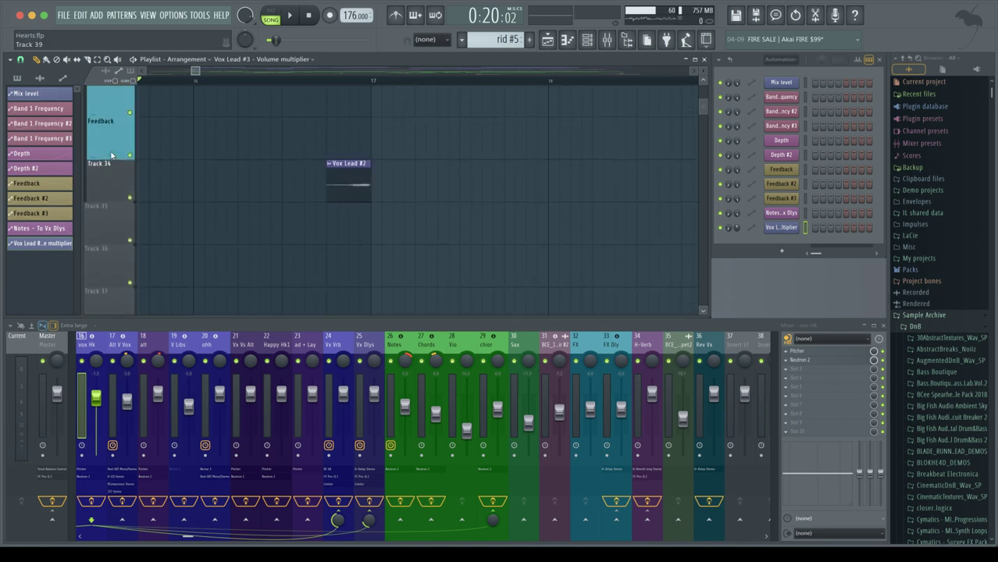
{"action": "scroll", "coordinate": [114, 171], "scroll_direction": "up", "scroll_amount": 15}
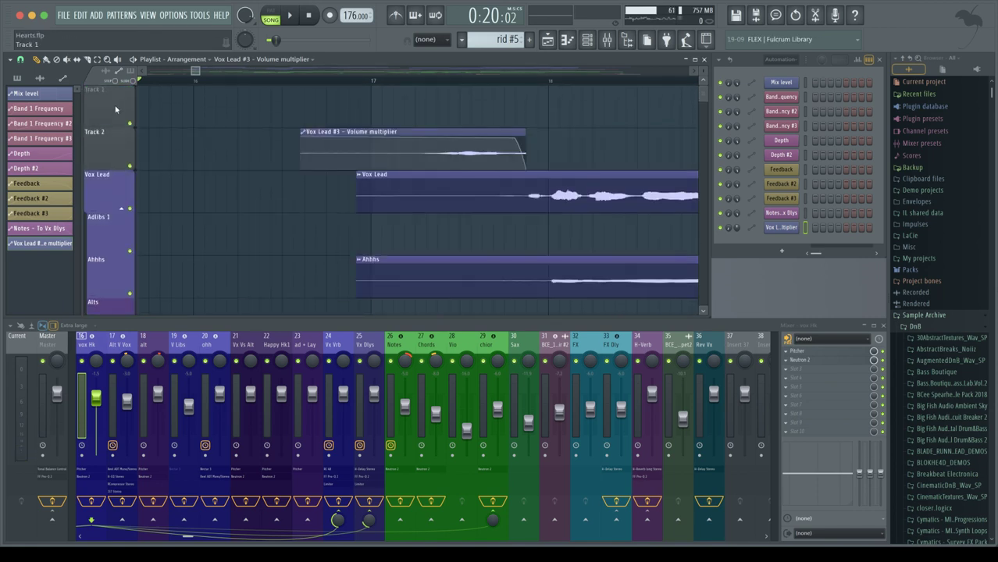
{"action": "left_click_drag", "start_coordinate": [109, 113], "coordinate": [109, 146]}
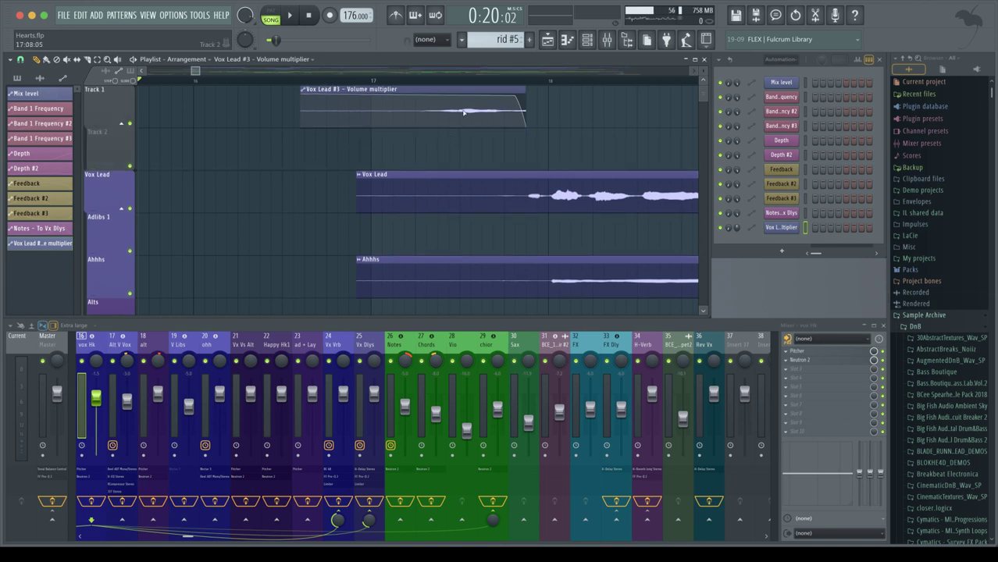
{"action": "left_click_drag", "start_coordinate": [440, 88], "coordinate": [442, 153]}
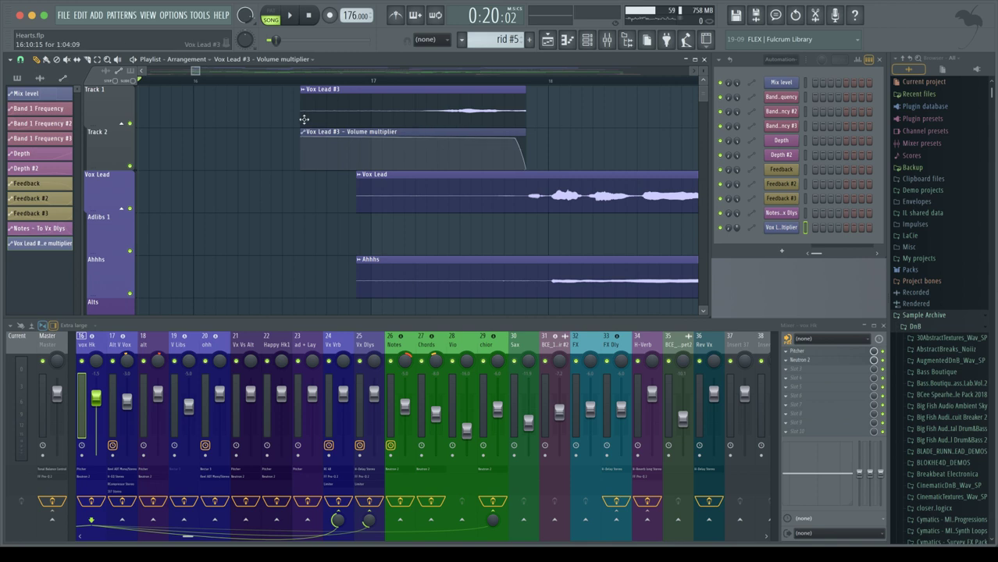
Route the Vox Lead #3 channel to mixer track 36 (Rev Vx) and play the transition into bar 17.
{"action": "double_click", "coordinate": [381, 95]}
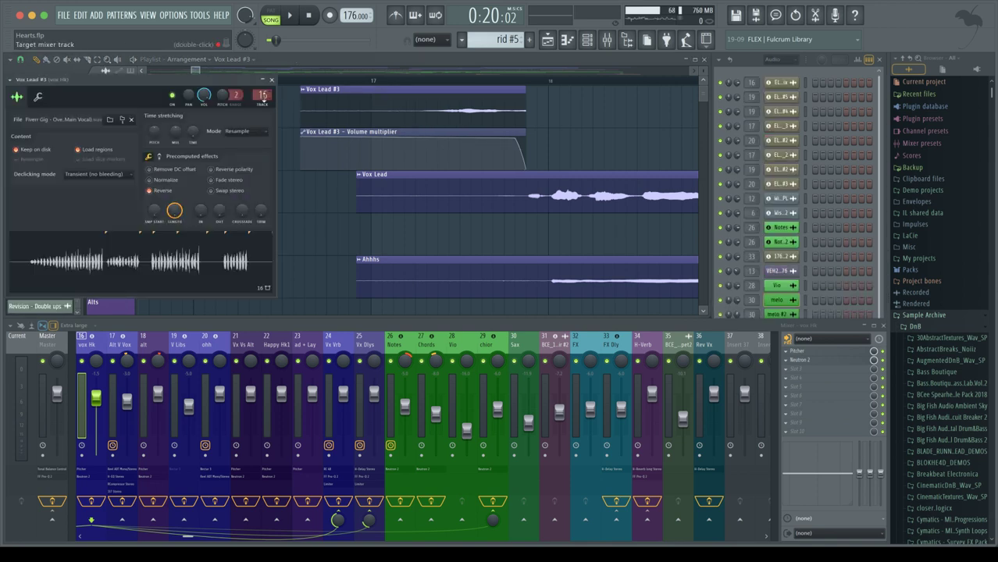
{"action": "left_click_drag", "start_coordinate": [261, 97], "coordinate": [262, 65]}
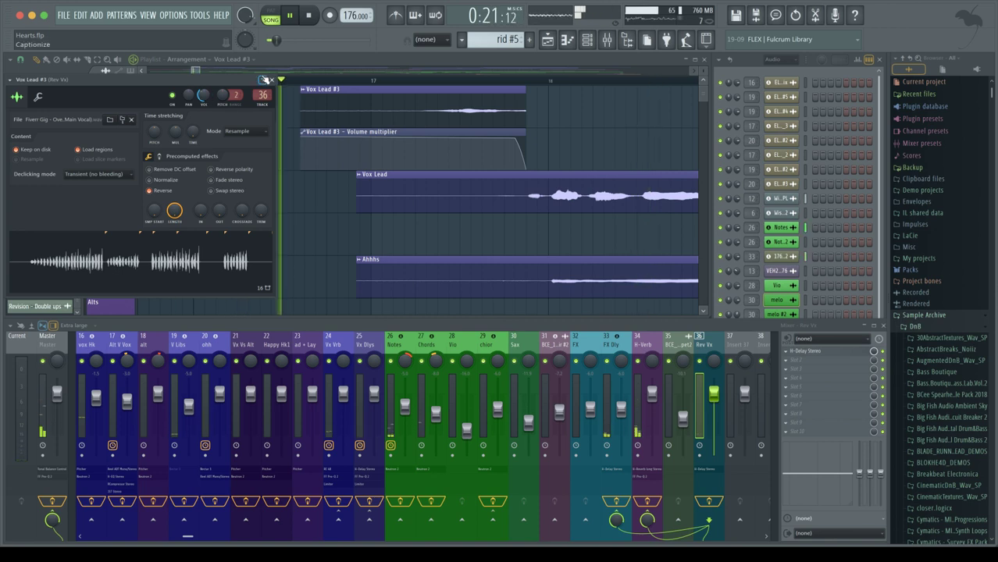
{"action": "left_click", "coordinate": [271, 80]}
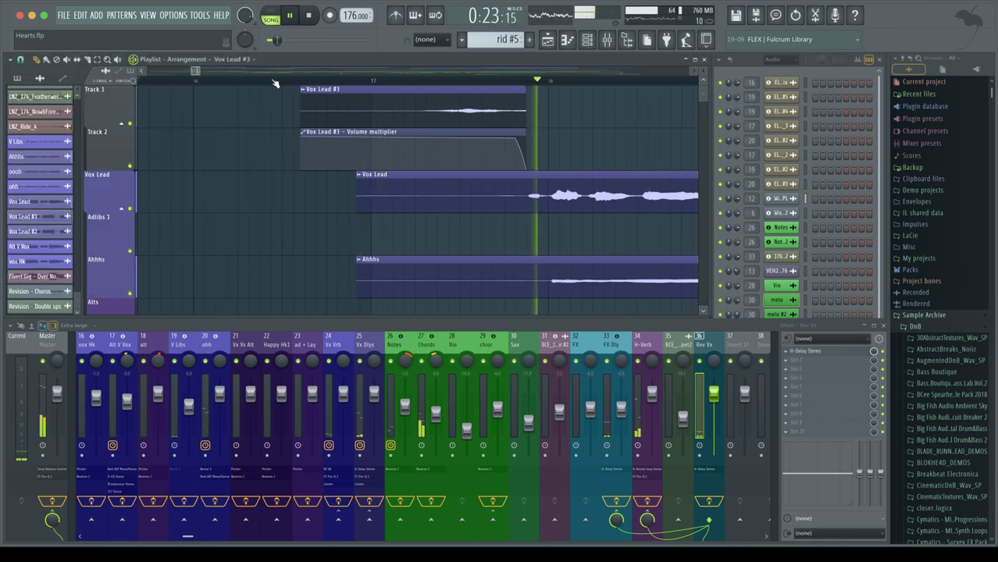
{"action": "key", "text": "space"}
Look over the arrangement from the vocal tracks down to the effect tracks, with the song's timeline in view.
{"action": "scroll", "coordinate": [299, 126], "scroll_direction": "down", "scroll_amount": 1, "text": "ctrl"}
{"action": "scroll", "coordinate": [299, 126], "scroll_direction": "down", "scroll_amount": 2, "text": "ctrl"}
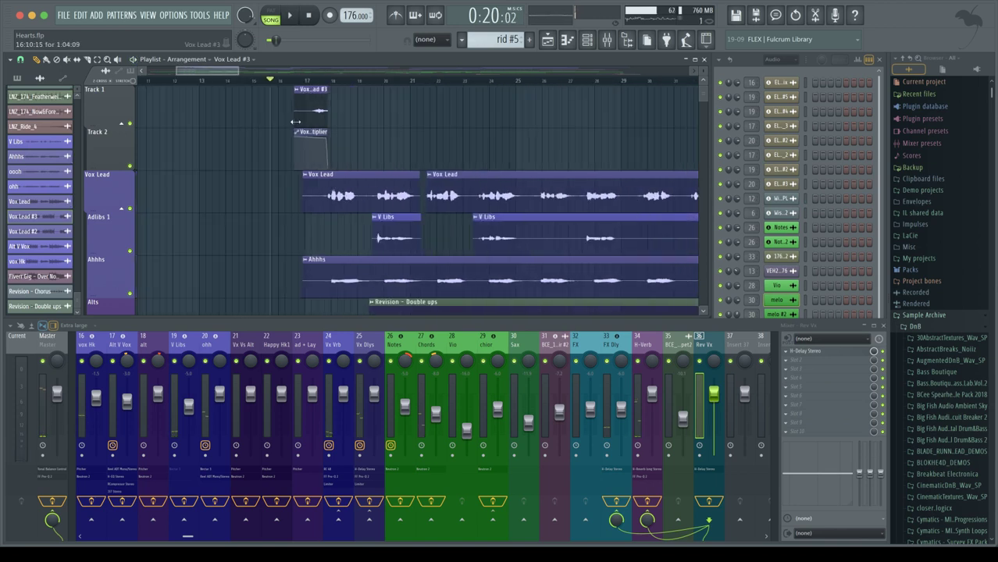
{"action": "scroll", "coordinate": [390, 119], "scroll_direction": "down", "scroll_amount": 4, "text": "alt"}
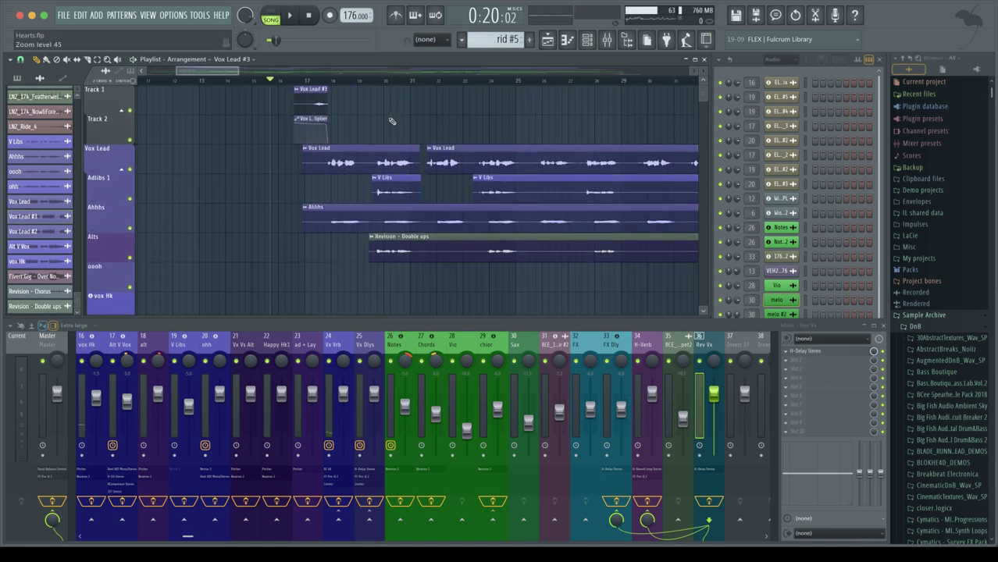
{"action": "scroll", "coordinate": [388, 120], "scroll_direction": "down", "scroll_amount": 2}
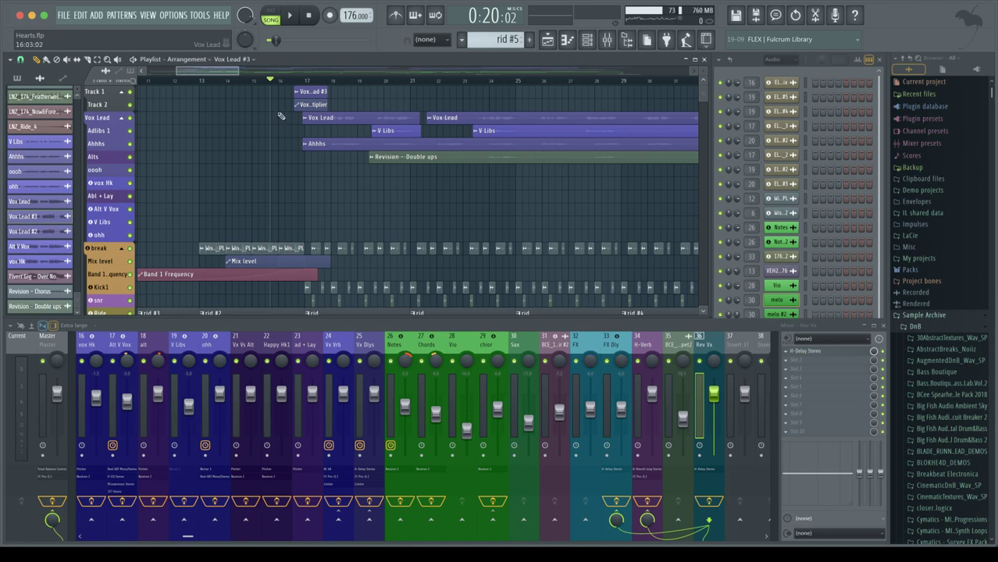
{"action": "scroll", "coordinate": [281, 92], "scroll_direction": "up", "scroll_amount": 5}
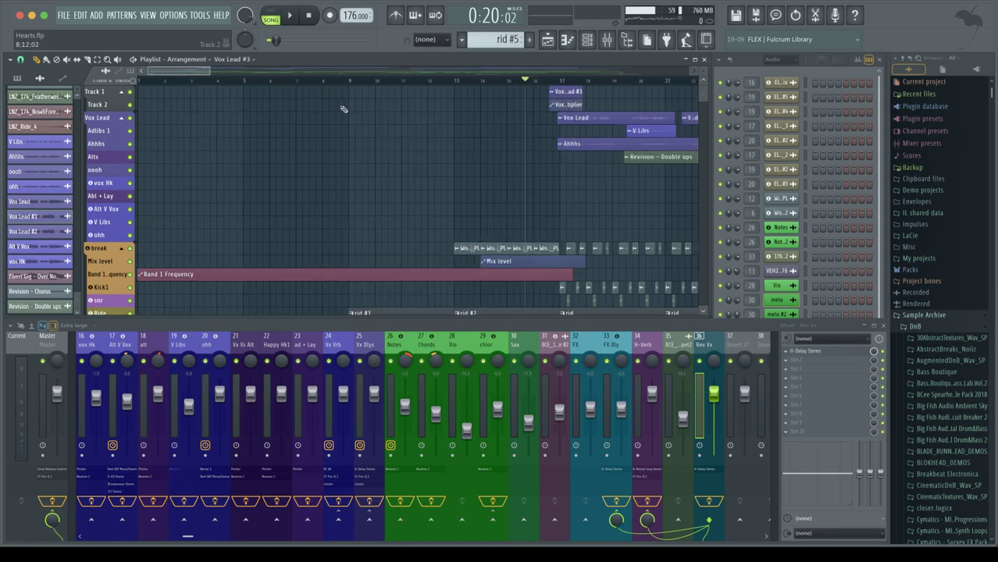
{"action": "scroll", "coordinate": [484, 110], "scroll_direction": "down", "scroll_amount": 10}
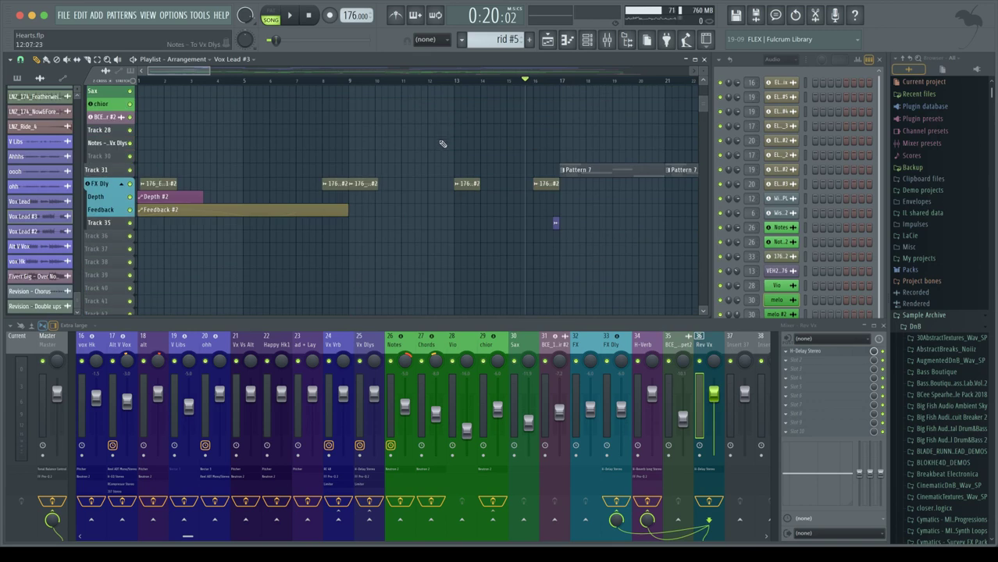
{"action": "scroll", "coordinate": [443, 143], "scroll_direction": "down", "scroll_amount": 3}
{"action": "scroll", "coordinate": [443, 143], "scroll_direction": "up", "scroll_amount": 6}
{"action": "scroll", "coordinate": [443, 144], "scroll_direction": "down", "scroll_amount": 2}
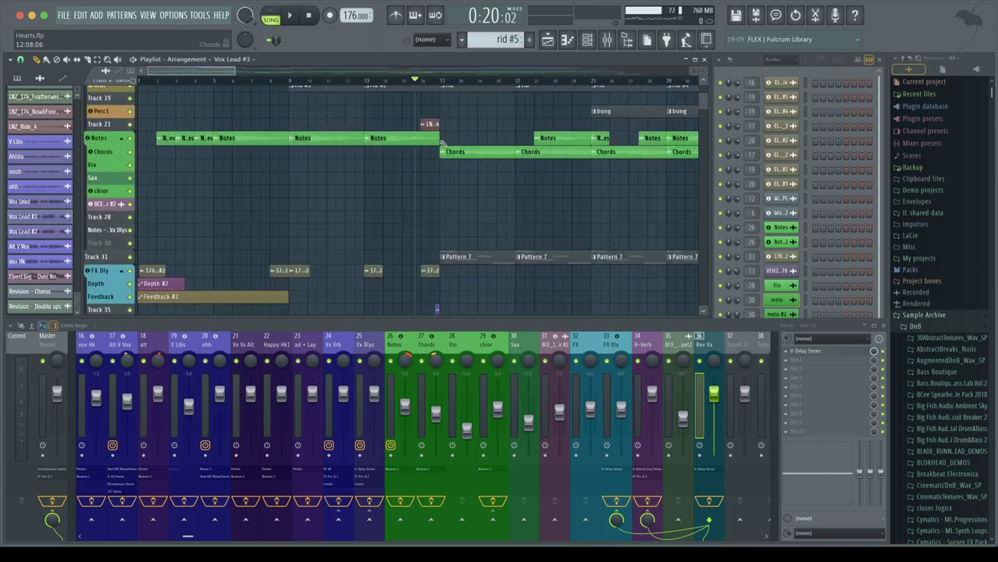
{"action": "scroll", "coordinate": [442, 144], "scroll_direction": "down", "scroll_amount": 4}
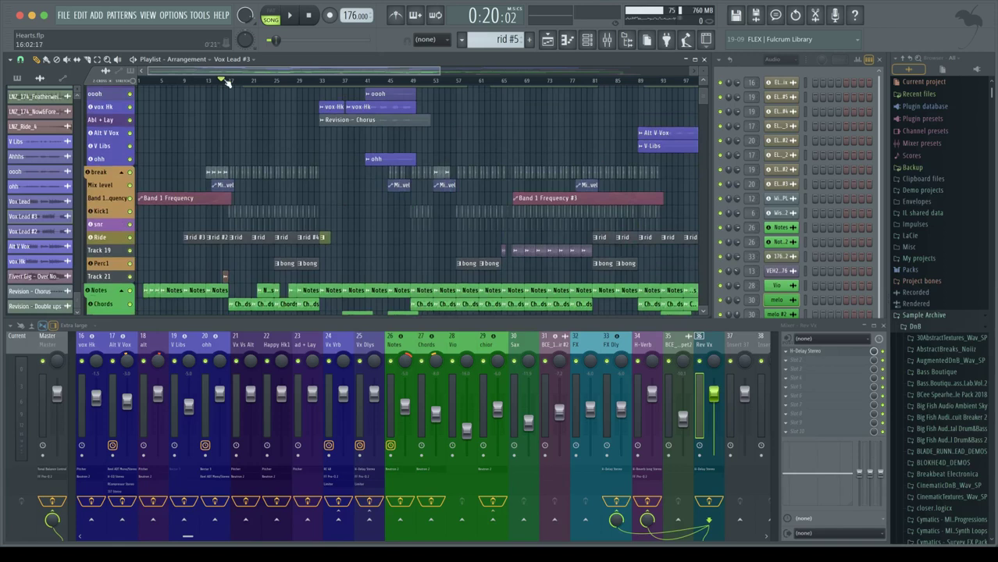
Return the playhead to the start of the song and play it with the full arrangement in view.
{"action": "left_click_drag", "start_coordinate": [222, 82], "coordinate": [212, 82]}
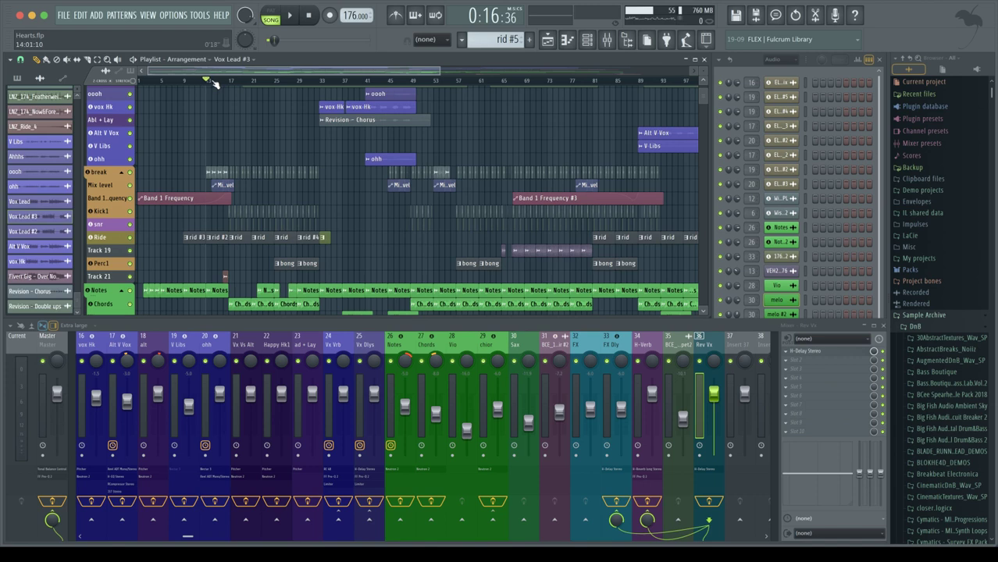
{"action": "left_click_drag", "start_coordinate": [207, 83], "coordinate": [139, 83]}
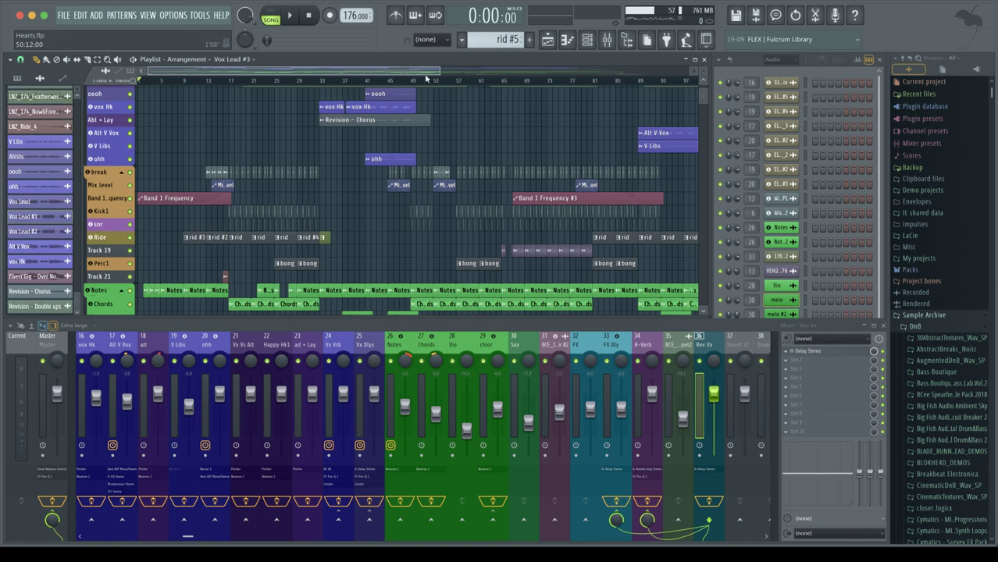
{"action": "left_click_drag", "start_coordinate": [440, 73], "coordinate": [645, 84]}
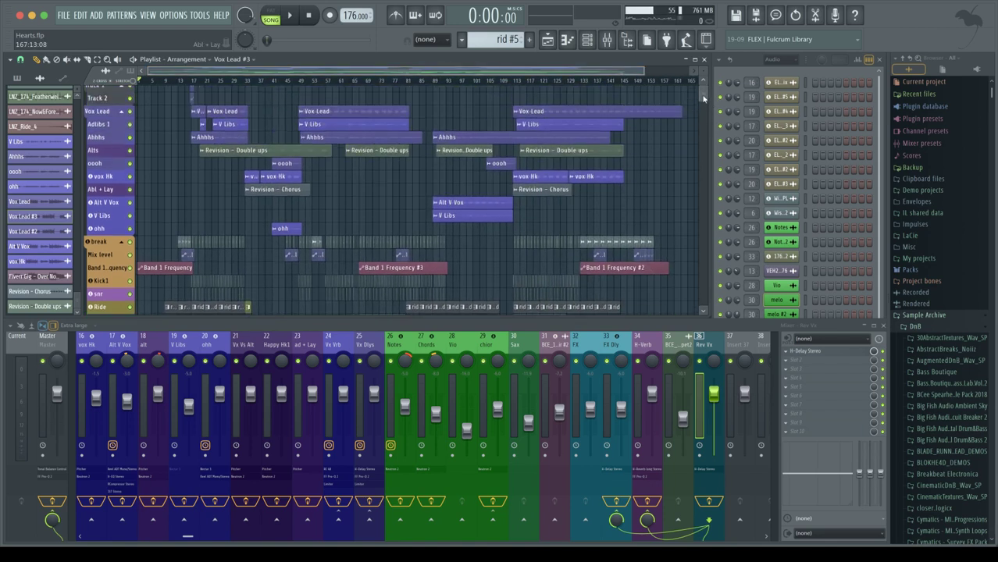
{"action": "scroll", "coordinate": [377, 193], "scroll_direction": "down", "scroll_amount": 2}
{"action": "key", "text": "space"}
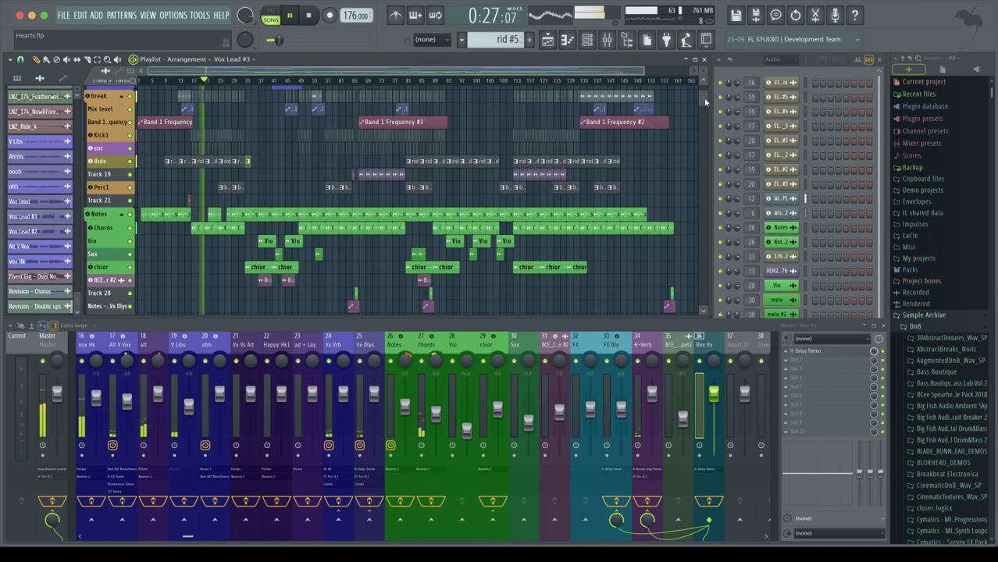
Set the reversed Vox Lead #3 clip's channel volume to 33% (-18.4 dB) during playback and close its settings.
{"action": "scroll", "coordinate": [701, 112], "scroll_direction": "up", "scroll_amount": 4}
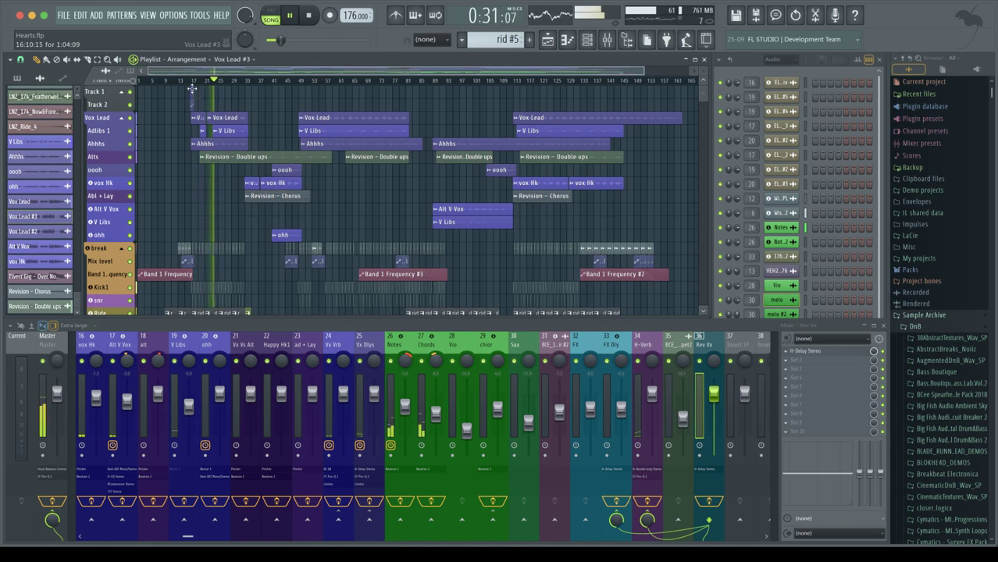
{"action": "double_click", "coordinate": [195, 94]}
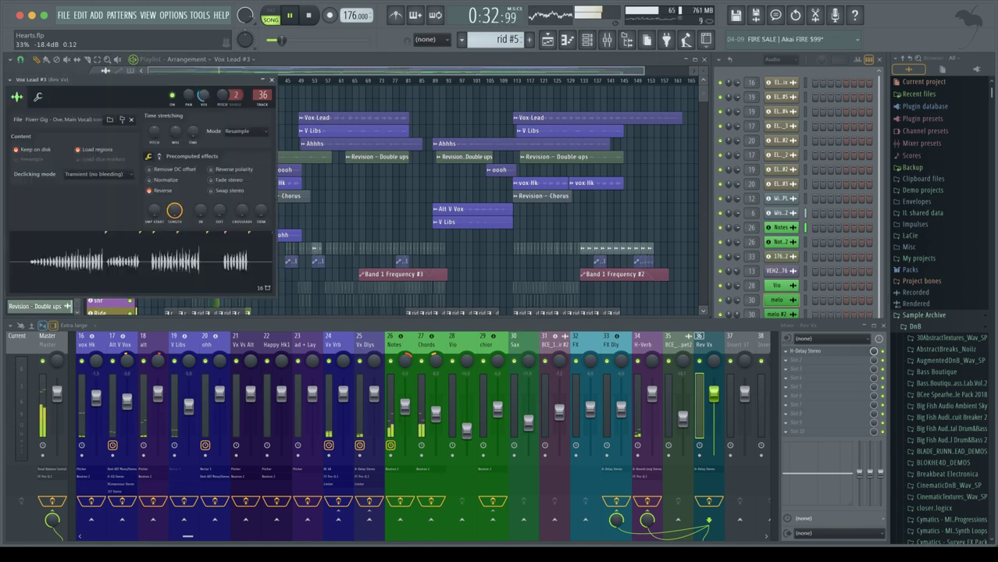
{"action": "left_click", "coordinate": [272, 79]}
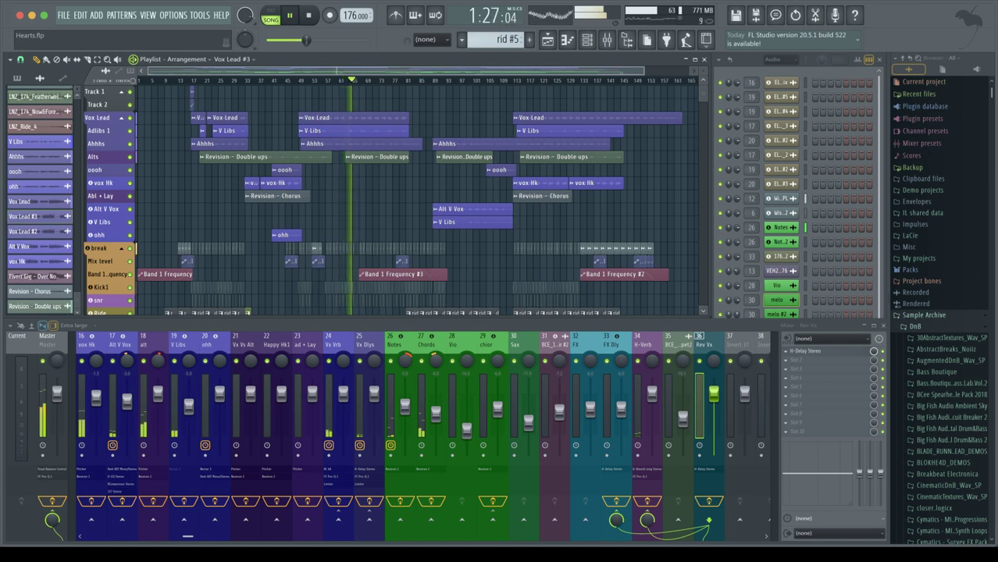
Stop and restart playback from the beginning of the song, and skip ahead to bar 32 to listen from there.
{"action": "key", "text": "space"}
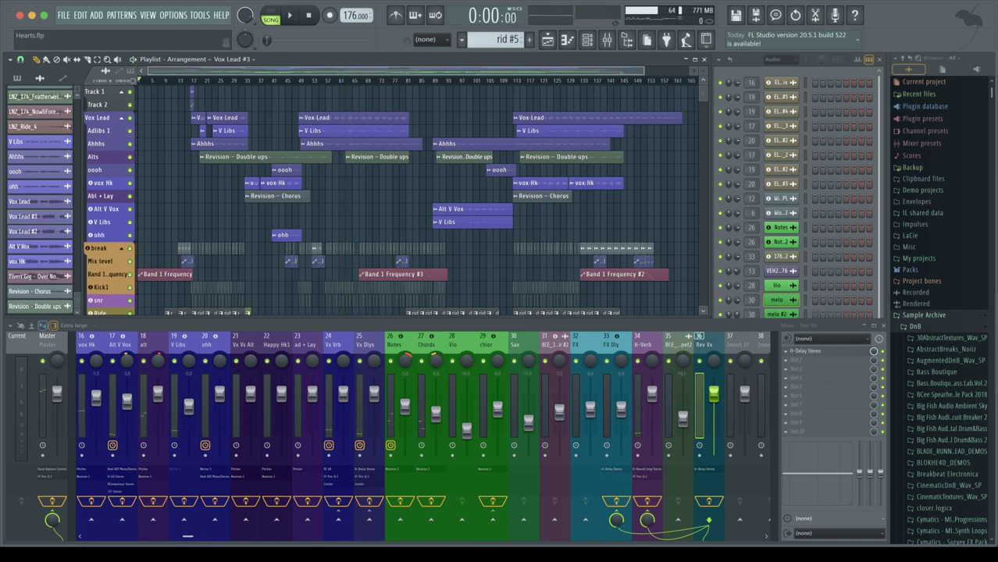
{"action": "key", "text": "space"}
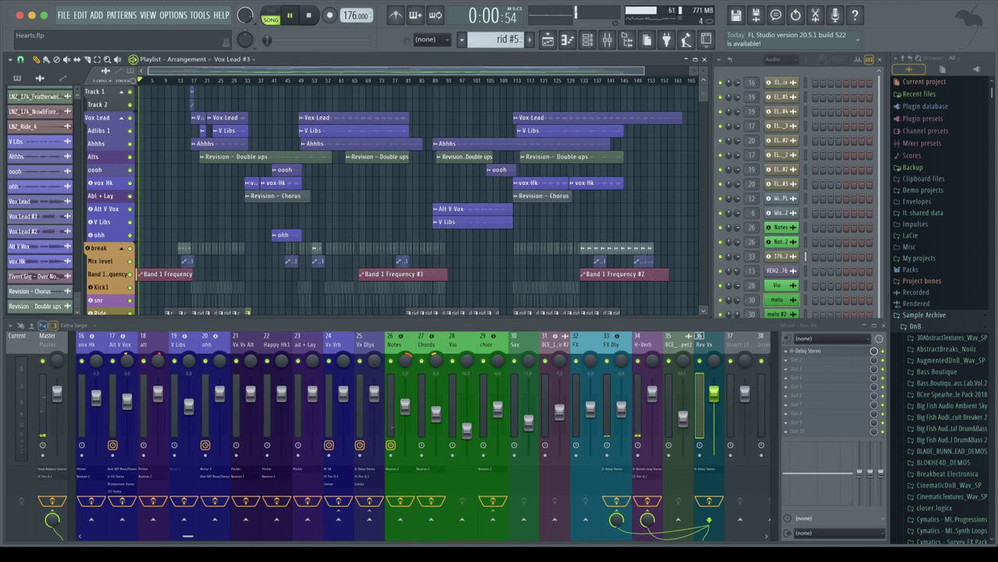
{"action": "left_click", "coordinate": [244, 82]}
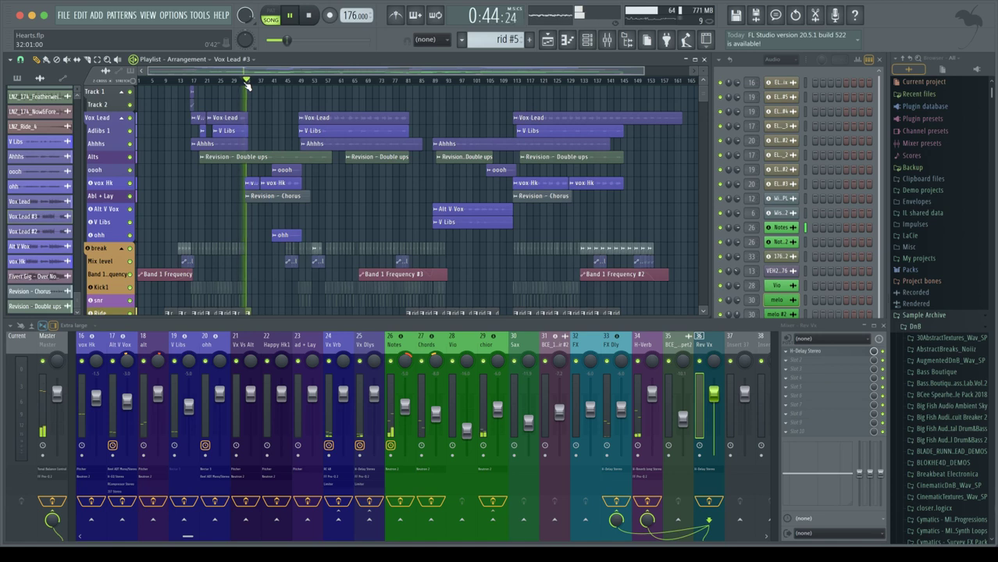
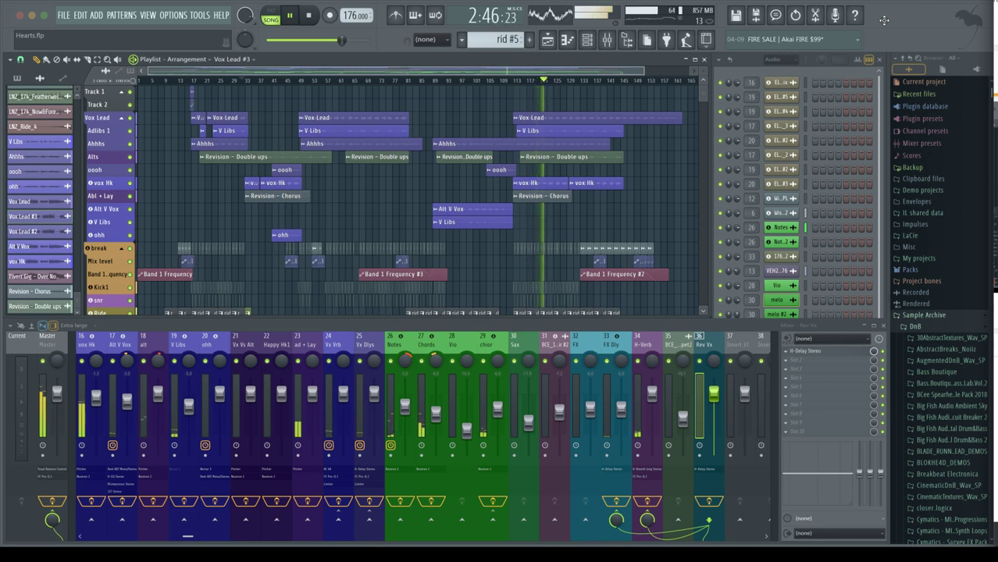
Stop the song and check the audio device and buffer settings, then close them.
{"action": "key", "text": "space"}
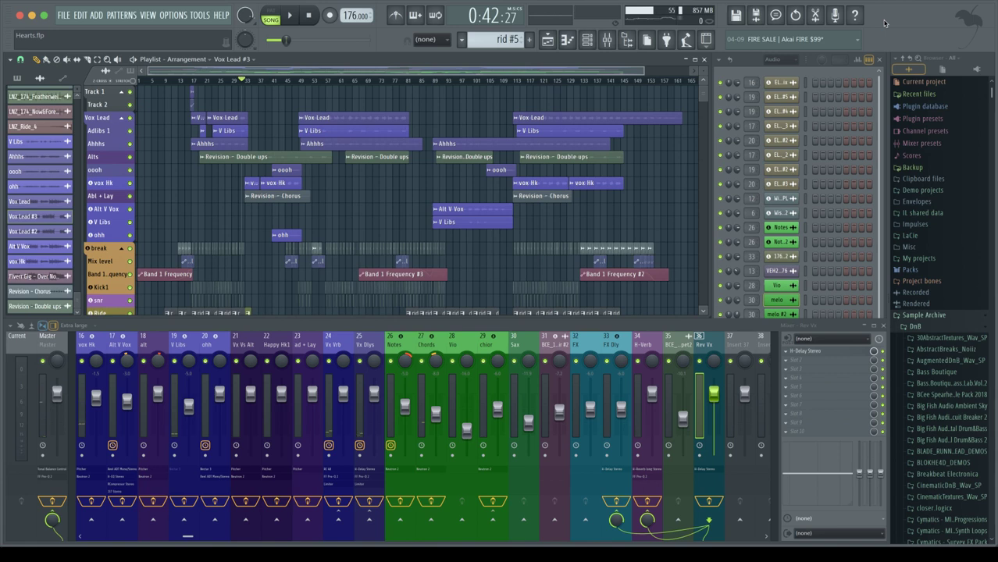
{"action": "left_click", "coordinate": [174, 15]}
{"action": "left_click", "coordinate": [196, 57]}
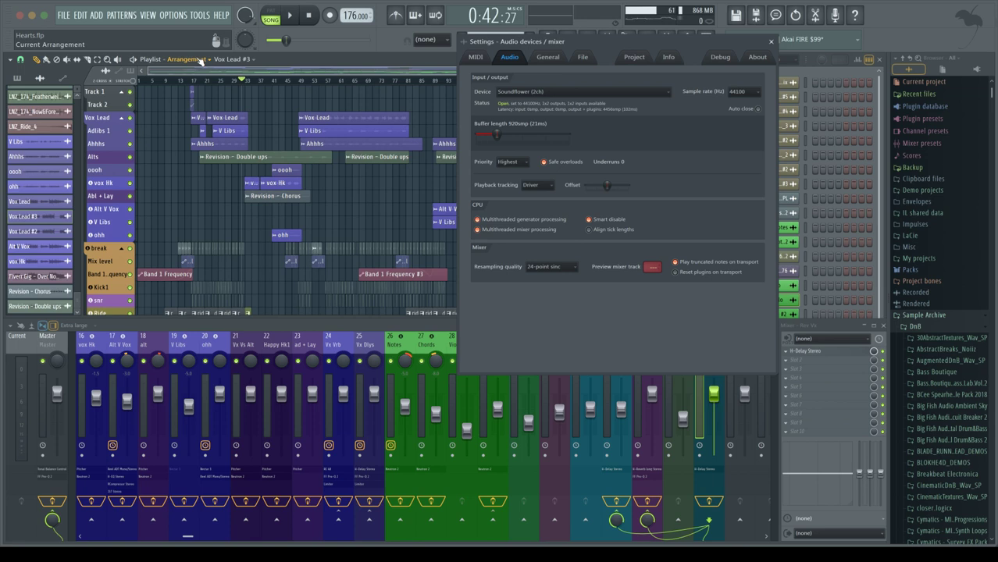
{"action": "left_click", "coordinate": [771, 41]}
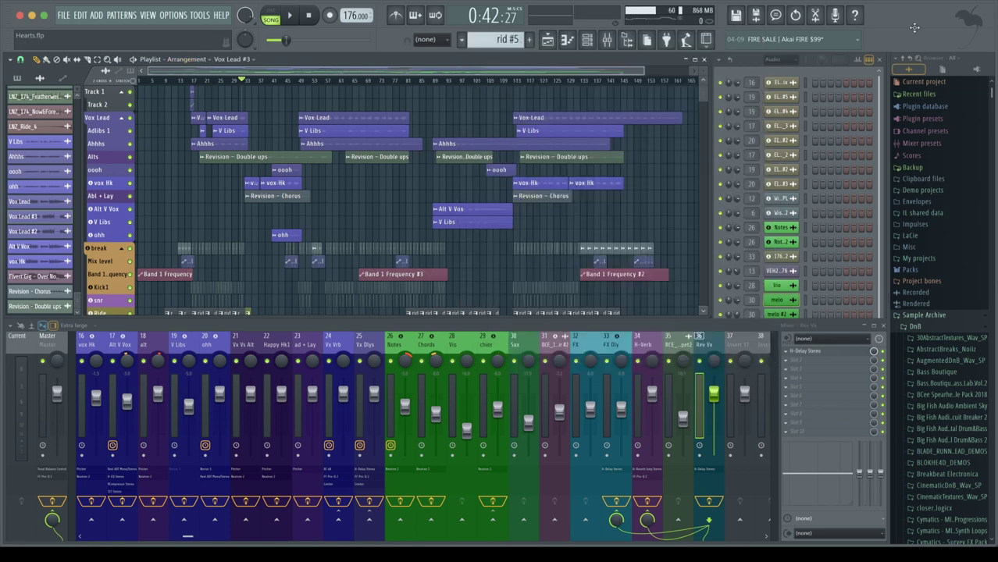
Save the project and set the audio buffer length to 2048 samples (47 ms).
{"action": "key", "text": "ctrl+s"}
{"action": "left_click", "coordinate": [166, 16]}
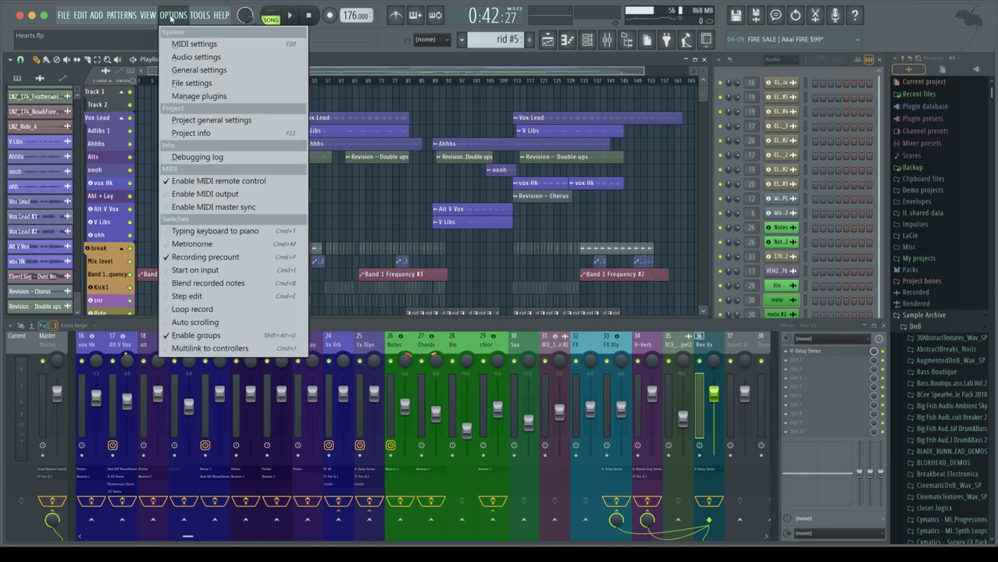
{"action": "left_click", "coordinate": [205, 61]}
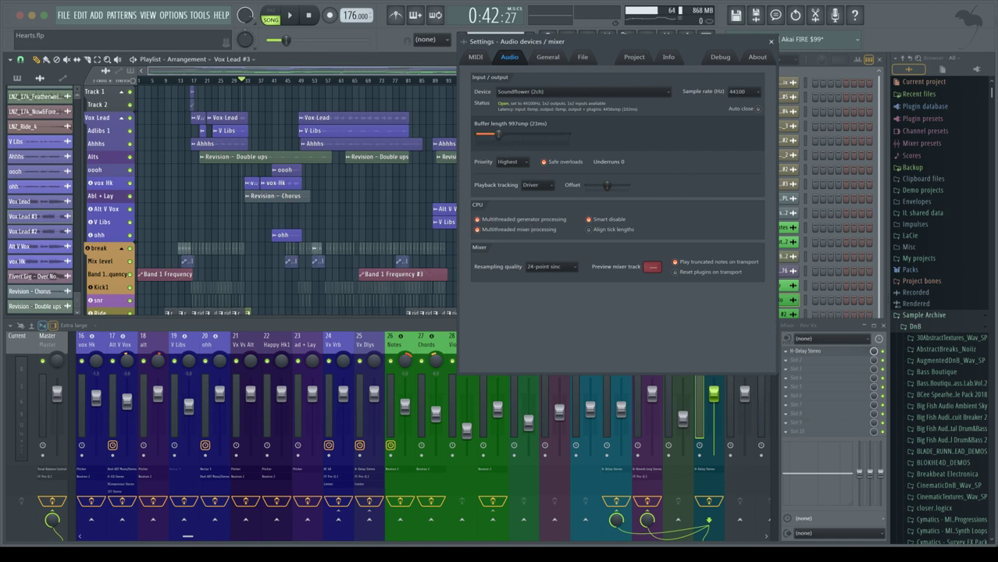
{"action": "left_click_drag", "start_coordinate": [497, 133], "coordinate": [500, 134]}
{"action": "left_click_drag", "start_coordinate": [522, 134], "coordinate": [523, 134]}
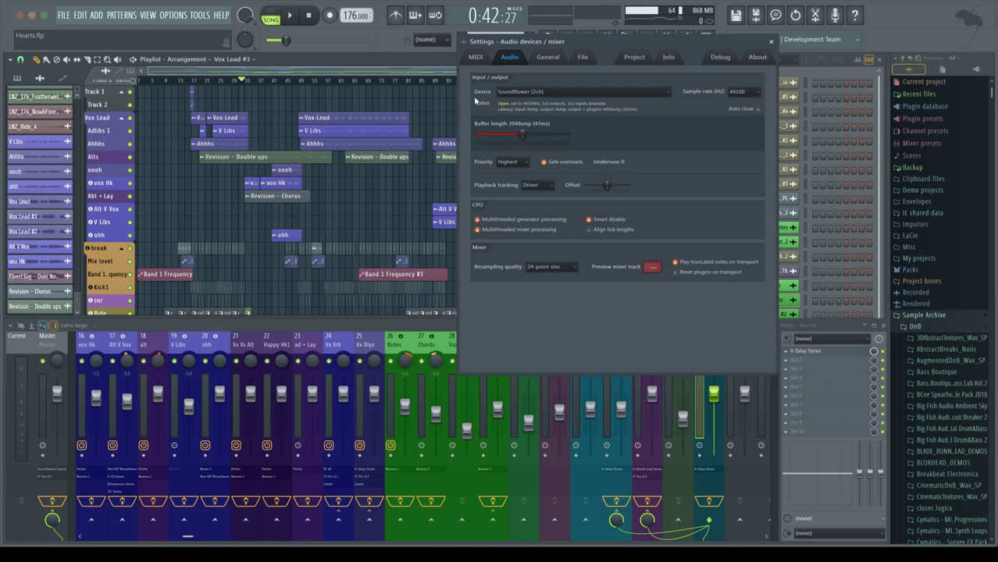
{"action": "left_click", "coordinate": [770, 41]}
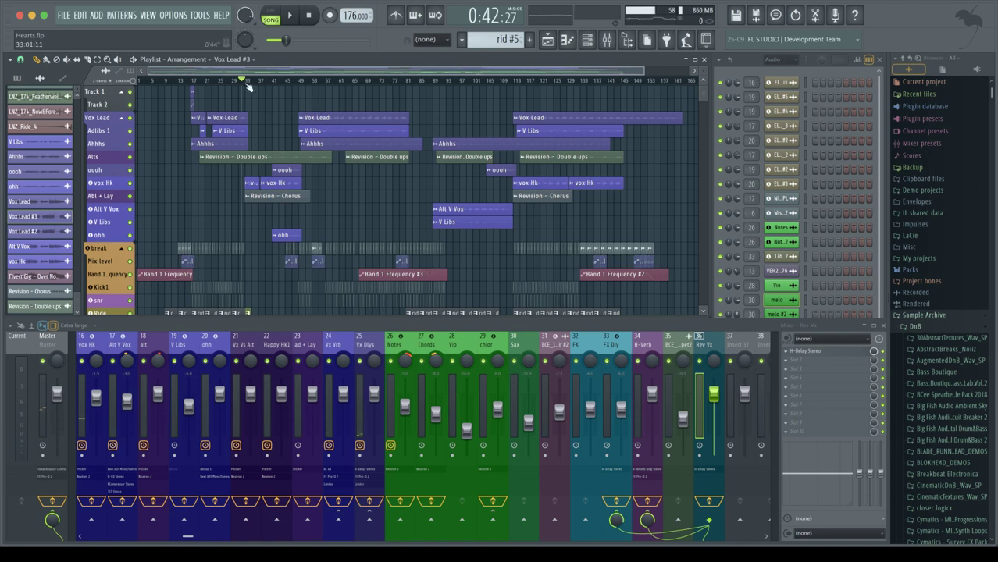
Play the song from around bar 80 to listen to that section, and stop playback.
{"action": "left_click_drag", "start_coordinate": [242, 80], "coordinate": [127, 92]}
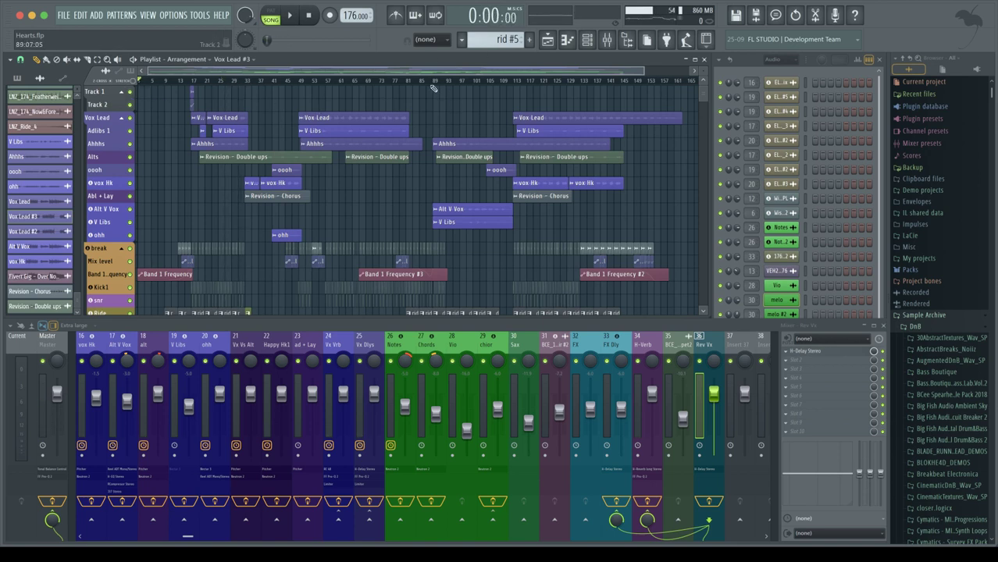
{"action": "left_click", "coordinate": [405, 82]}
{"action": "key", "text": "space"}
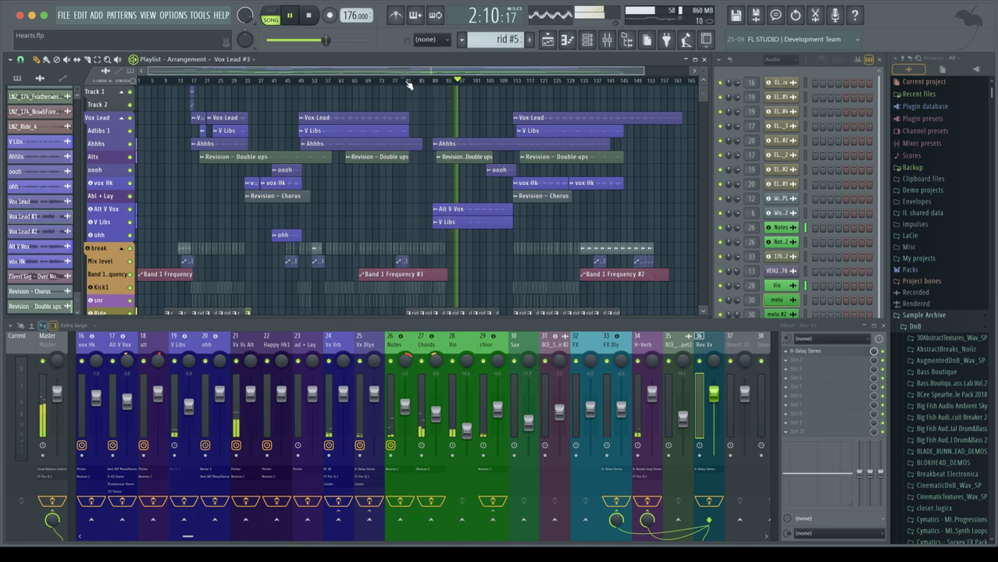
{"action": "key", "text": "space"}
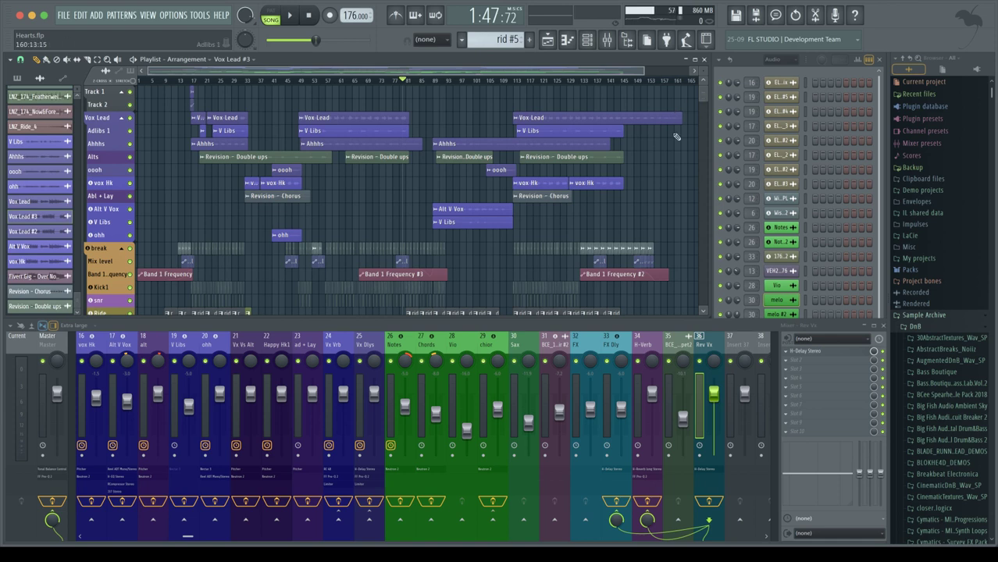
Play a short section from around bar 50 with the drum and melody tracks in view, and stop.
{"action": "mouse_move", "coordinate": [704, 98]}
{"action": "left_mouse_down"}
{"action": "mouse_move", "coordinate": [706, 121]}
{"action": "mouse_move", "coordinate": [705, 97]}
{"action": "left_mouse_up"}
{"action": "left_click_drag", "start_coordinate": [406, 83], "coordinate": [305, 86]}
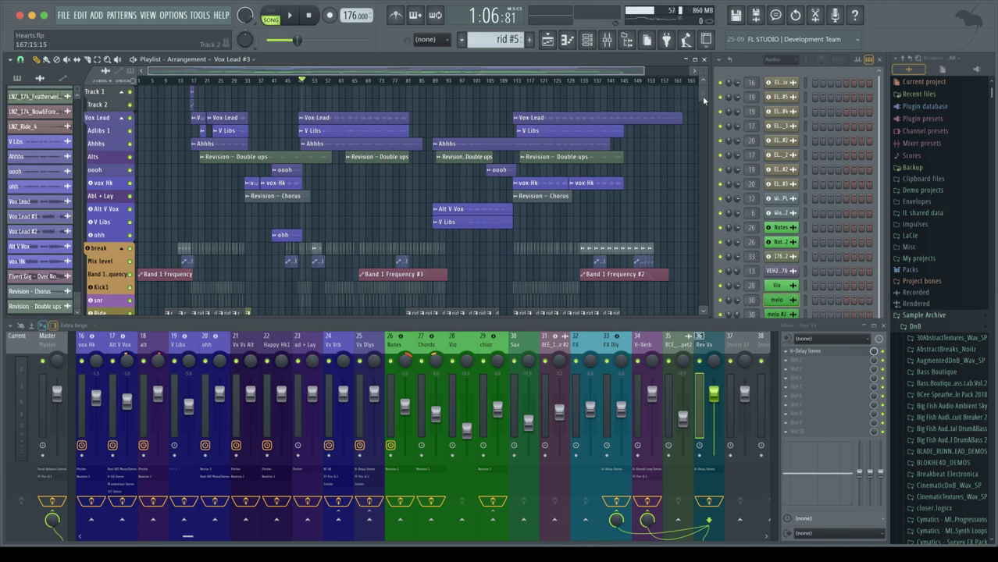
{"action": "left_click_drag", "start_coordinate": [702, 100], "coordinate": [703, 104]}
{"action": "key", "text": "space"}
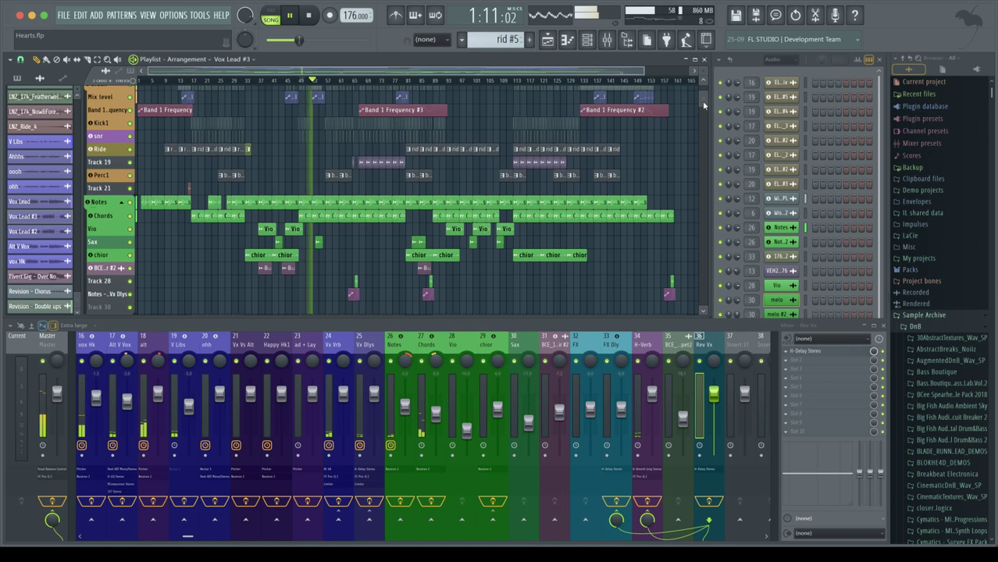
{"action": "key", "text": "space"}
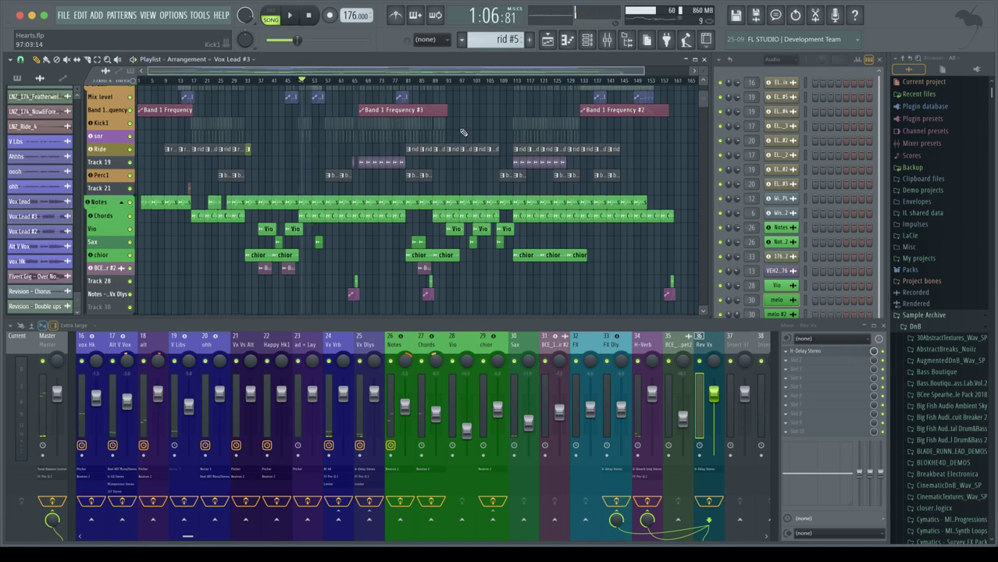
Search the DnB folder of the Sample Archive for "Crash".
{"action": "scroll", "coordinate": [271, 127], "scroll_direction": "up", "scroll_amount": 5}
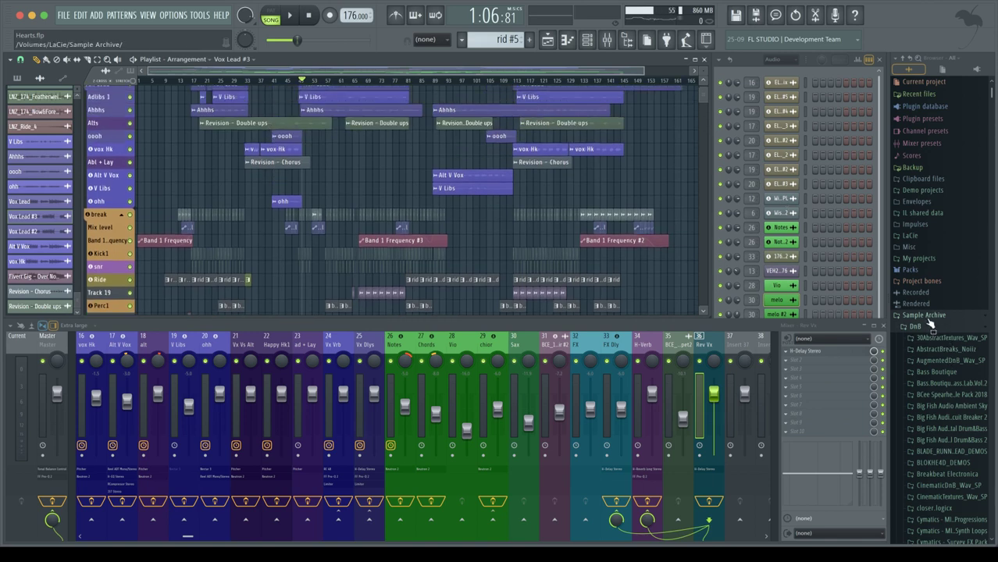
{"action": "scroll", "coordinate": [932, 324], "scroll_direction": "down", "scroll_amount": 5}
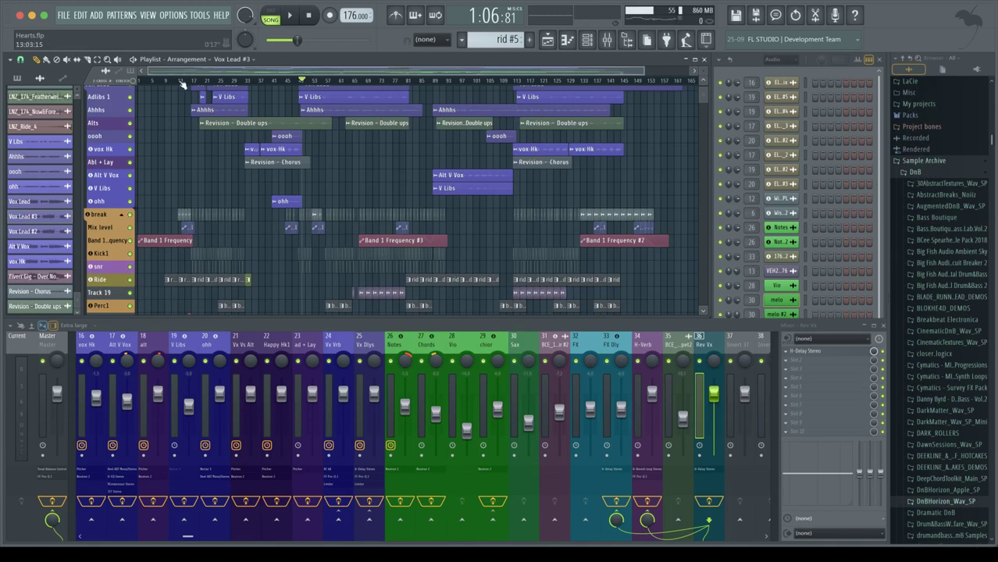
{"action": "scroll", "coordinate": [187, 92], "scroll_direction": "down", "scroll_amount": 8}
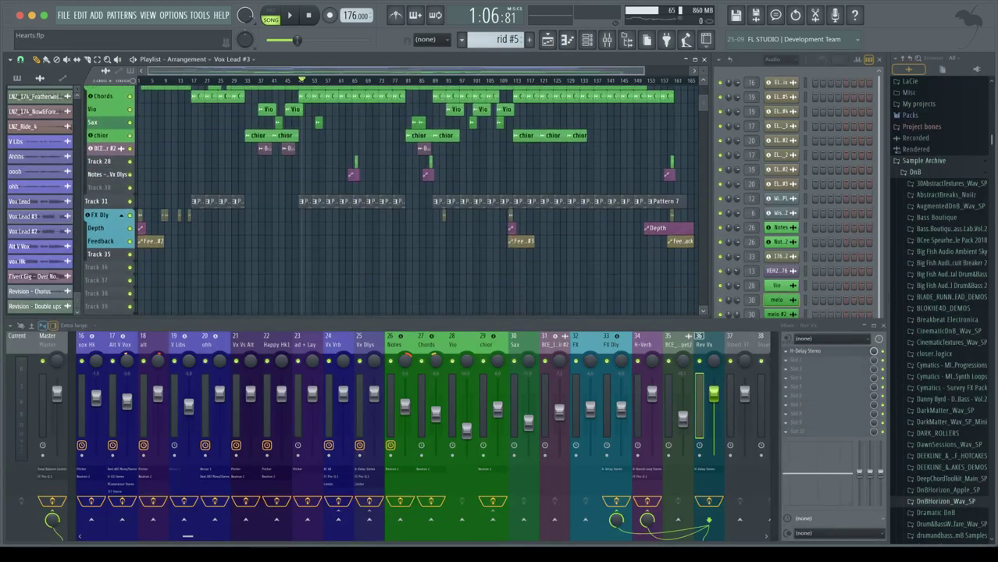
{"action": "right_click", "coordinate": [937, 170]}
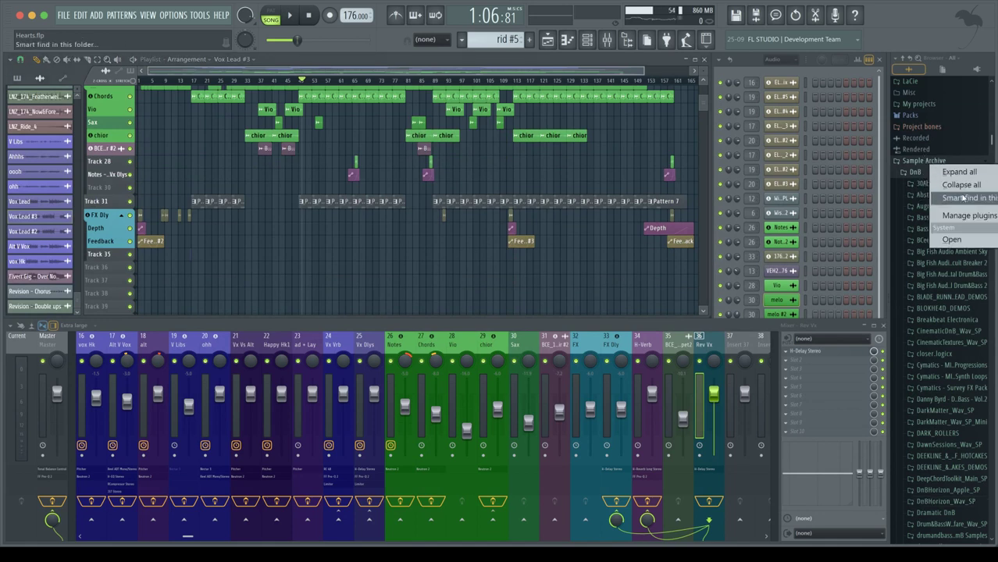
{"action": "left_click", "coordinate": [963, 199]}
{"action": "type", "text": "C"}
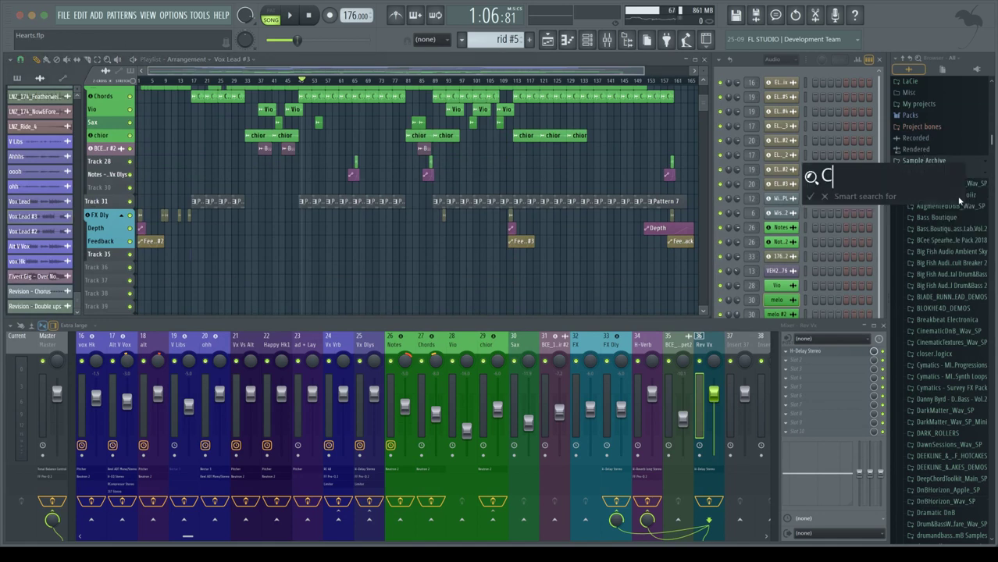
{"action": "type", "text": "rash"}
{"action": "key", "text": "Return"}
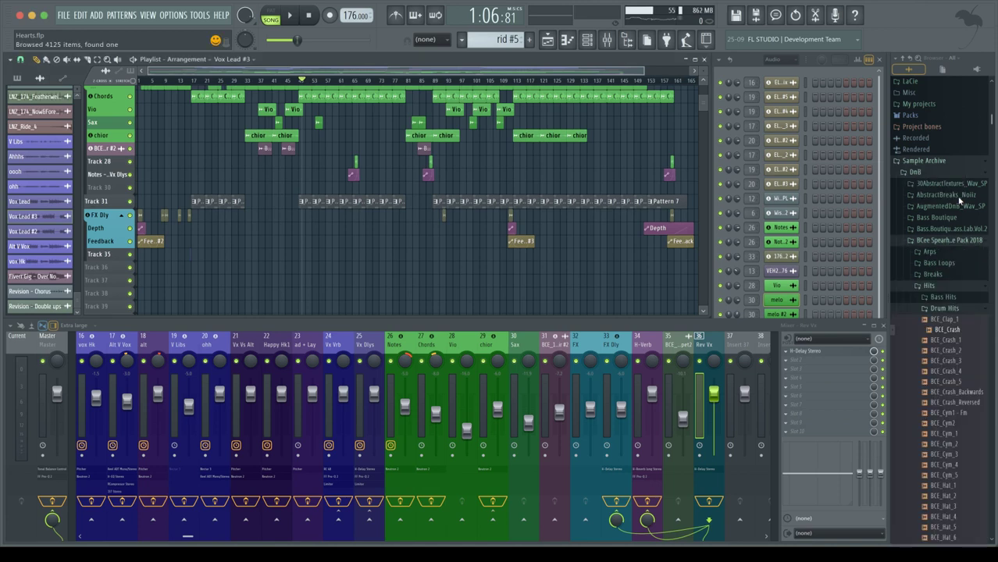
Preview the crash samples BCE_Crash, BCE_Crash_1 and BCE_Crash_2.
{"action": "left_click", "coordinate": [945, 331]}
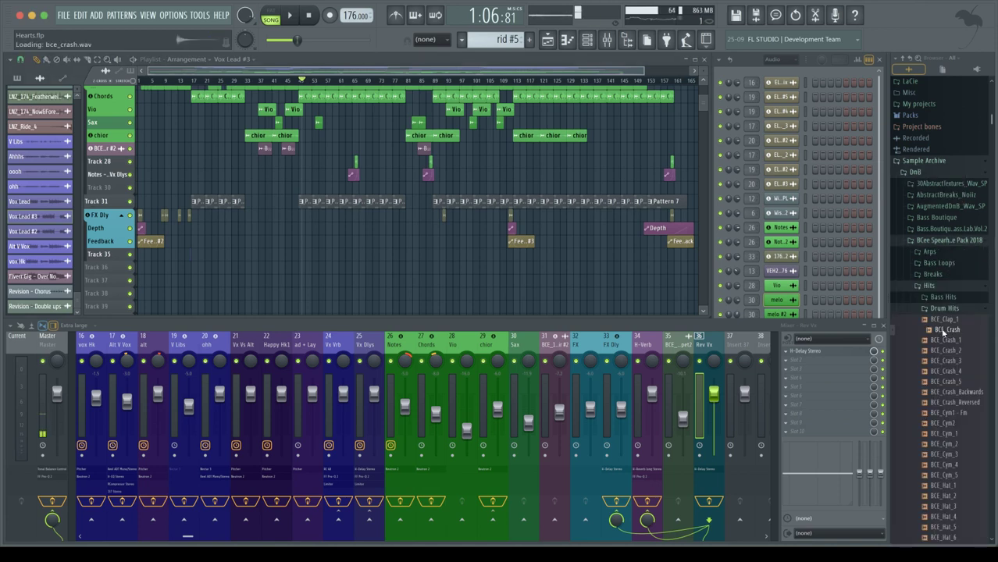
{"action": "left_click", "coordinate": [945, 340]}
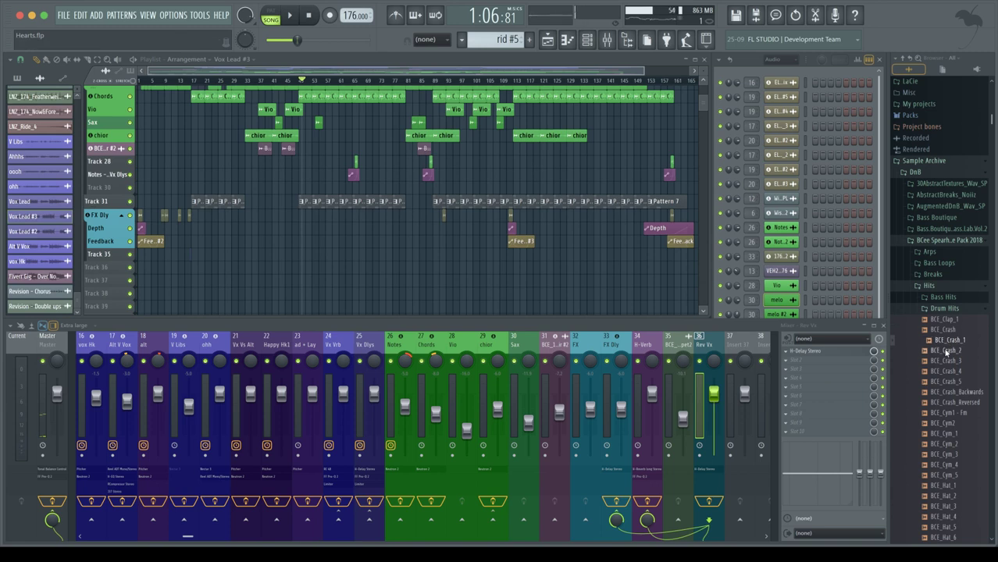
{"action": "left_click", "coordinate": [945, 351]}
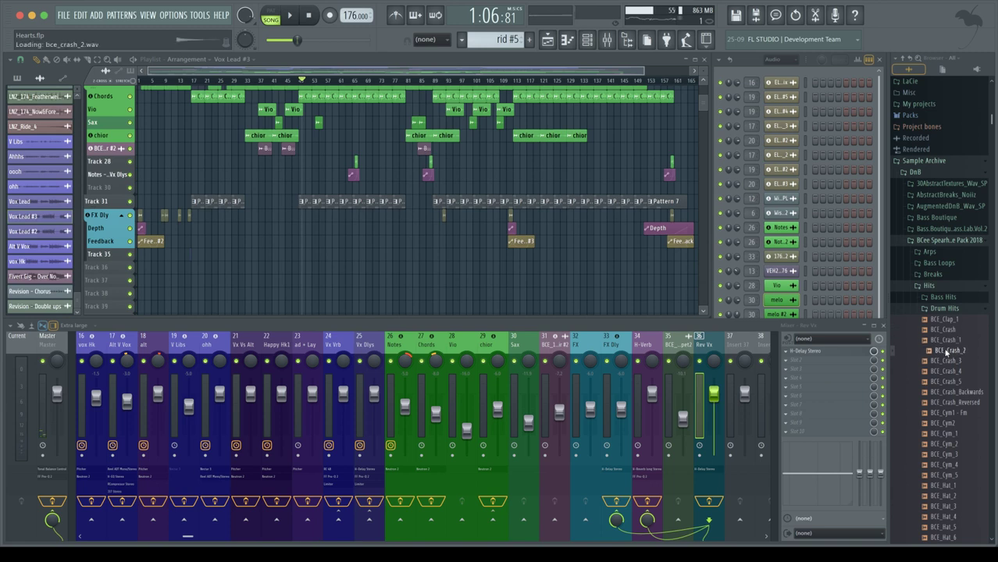
Audition the clap, crash and cymbal samples in the BCee pack's Drum Hits folder.
{"action": "left_click", "coordinate": [946, 360]}
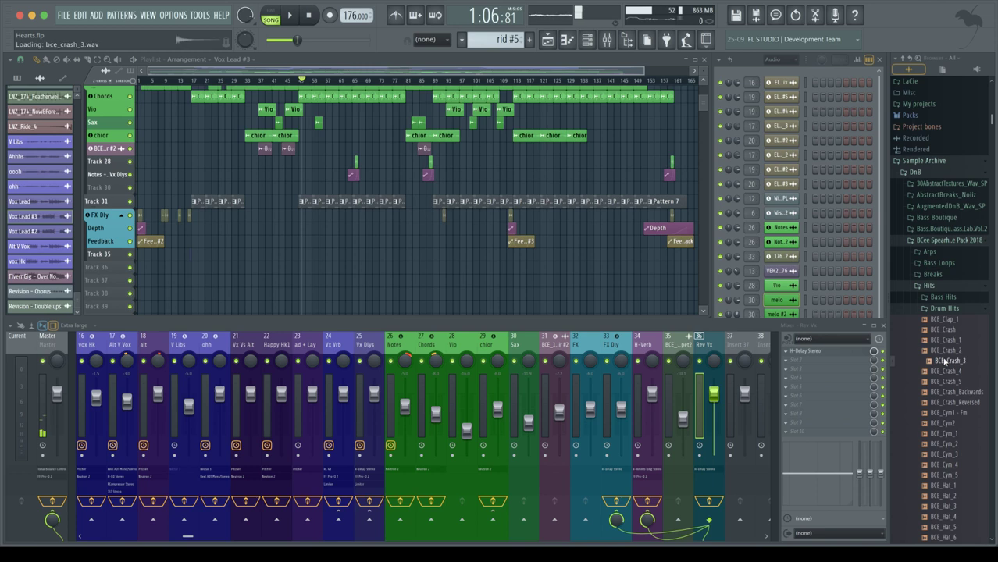
{"action": "left_click", "coordinate": [948, 380]}
{"action": "left_click", "coordinate": [949, 372]}
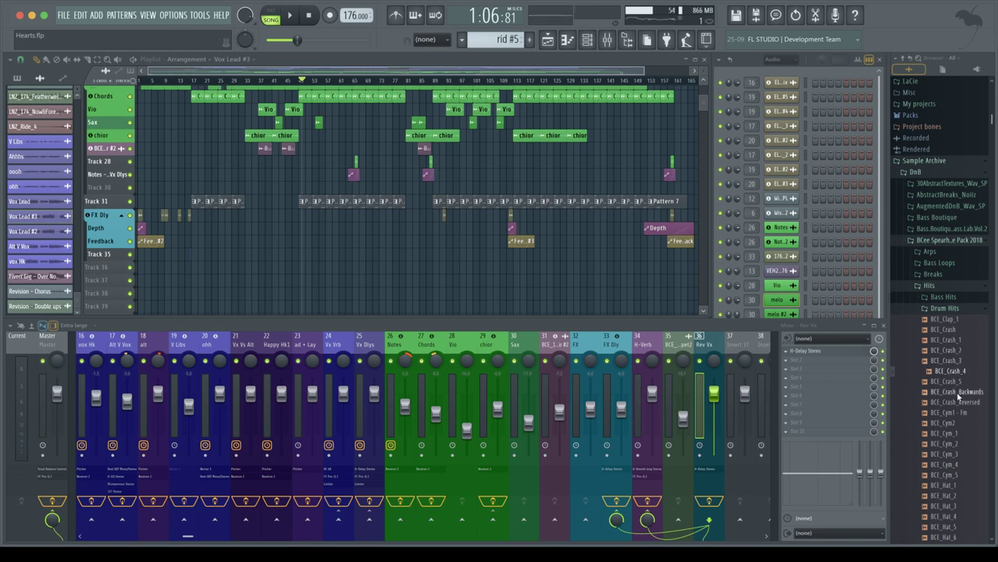
{"action": "left_click", "coordinate": [957, 433]}
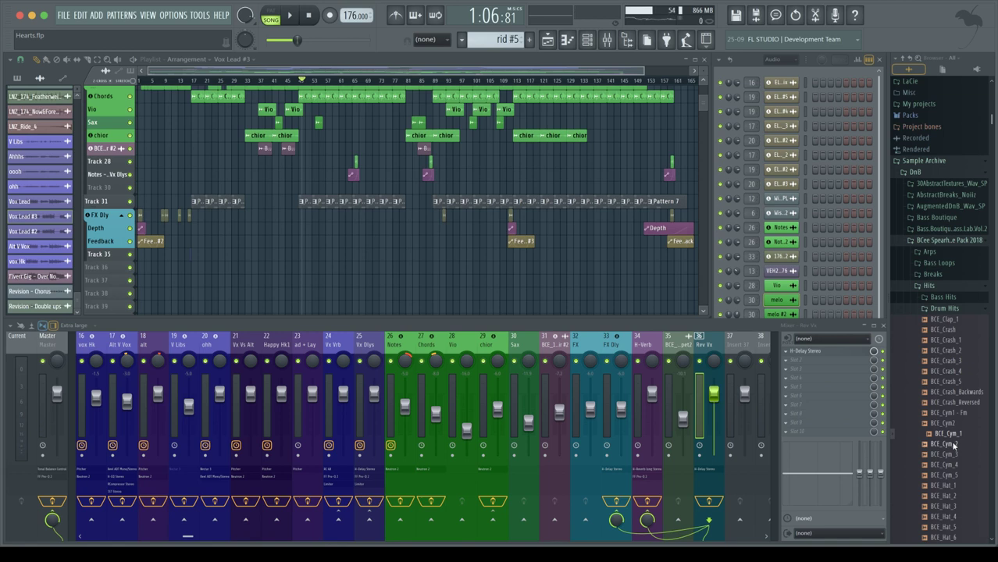
{"action": "left_click", "coordinate": [951, 443]}
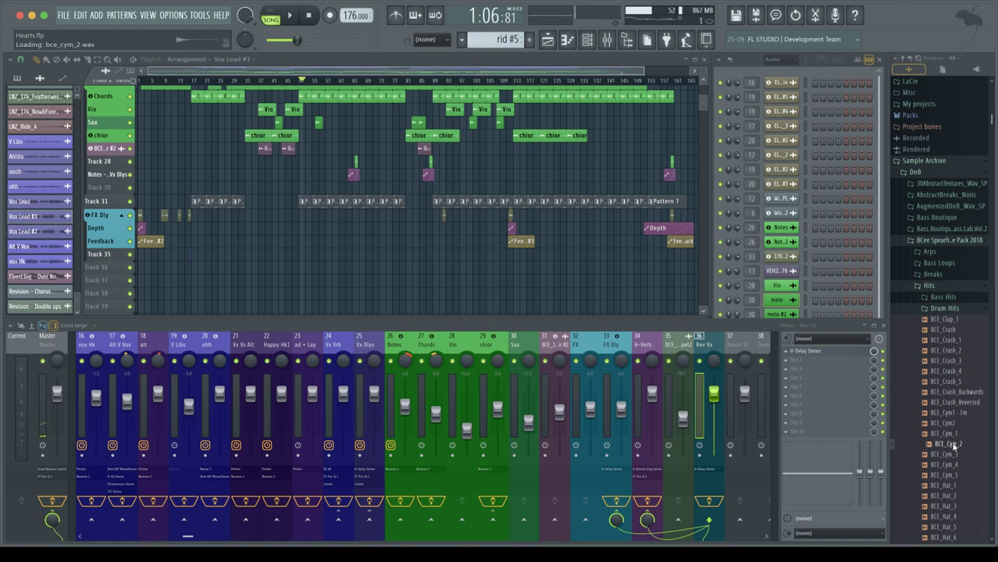
{"action": "left_click", "coordinate": [950, 454]}
{"action": "left_click", "coordinate": [950, 464]}
{"action": "left_click", "coordinate": [951, 475]}
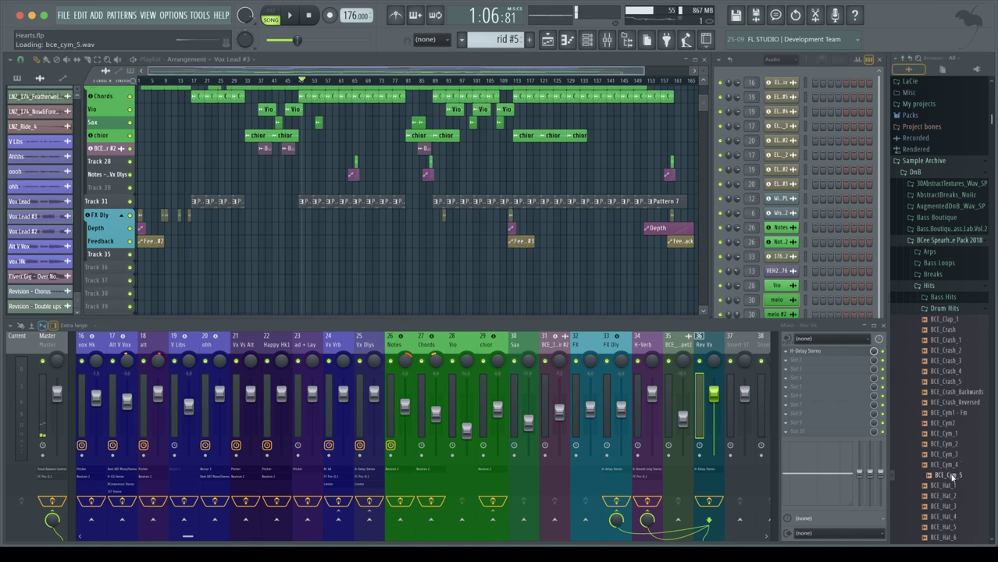
{"action": "left_click", "coordinate": [947, 422]}
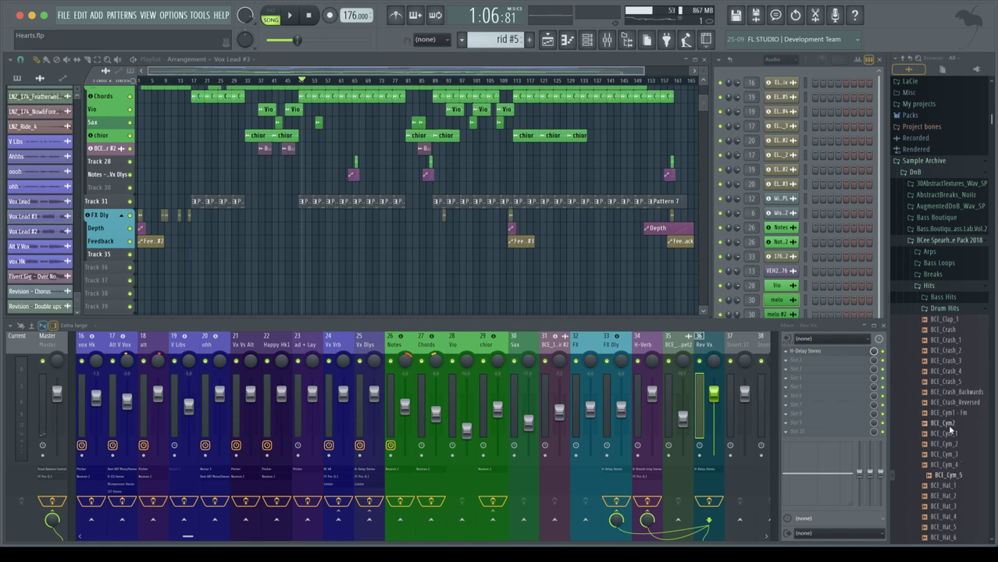
{"action": "left_click", "coordinate": [950, 475]}
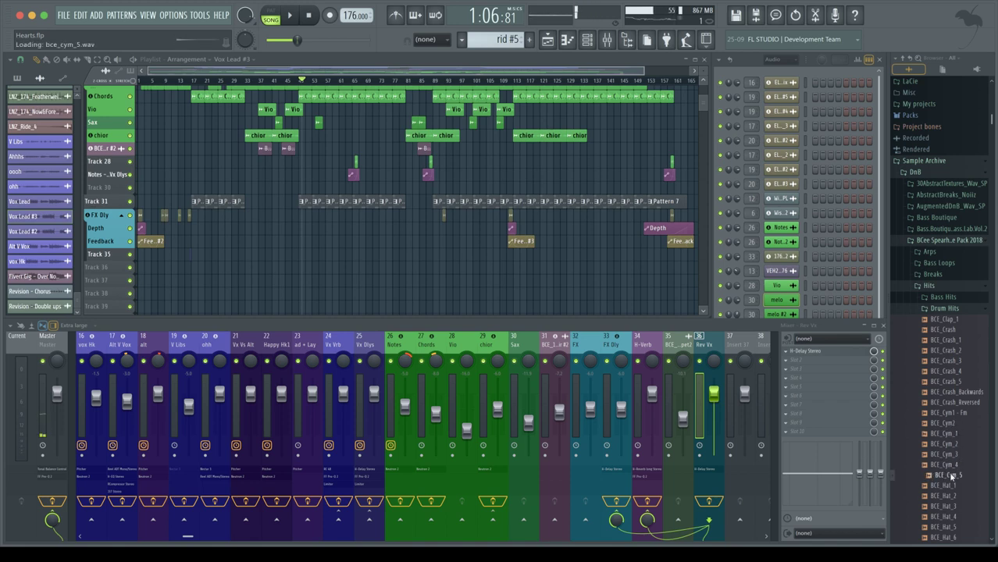
{"action": "left_click", "coordinate": [947, 318]}
Collapse the BCee pack and browse the KSHMR Cymbals Crashes folder inside the Big Fish Drum&Bass 2 pack.
{"action": "scroll", "coordinate": [950, 363], "scroll_direction": "down", "scroll_amount": 3}
{"action": "scroll", "coordinate": [950, 364], "scroll_direction": "up", "scroll_amount": 2}
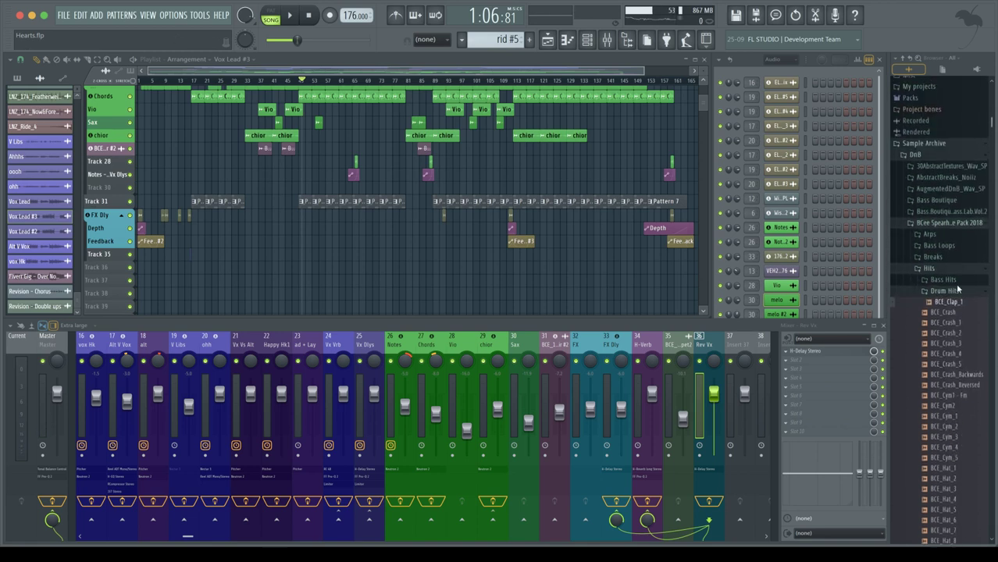
{"action": "left_click", "coordinate": [930, 268]}
{"action": "left_click", "coordinate": [946, 223]}
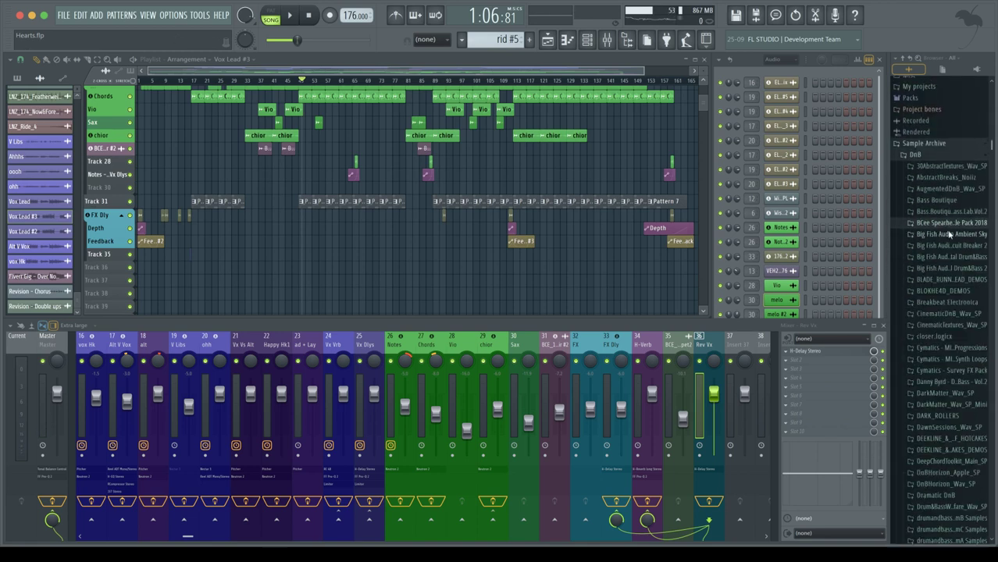
{"action": "left_click", "coordinate": [943, 245]}
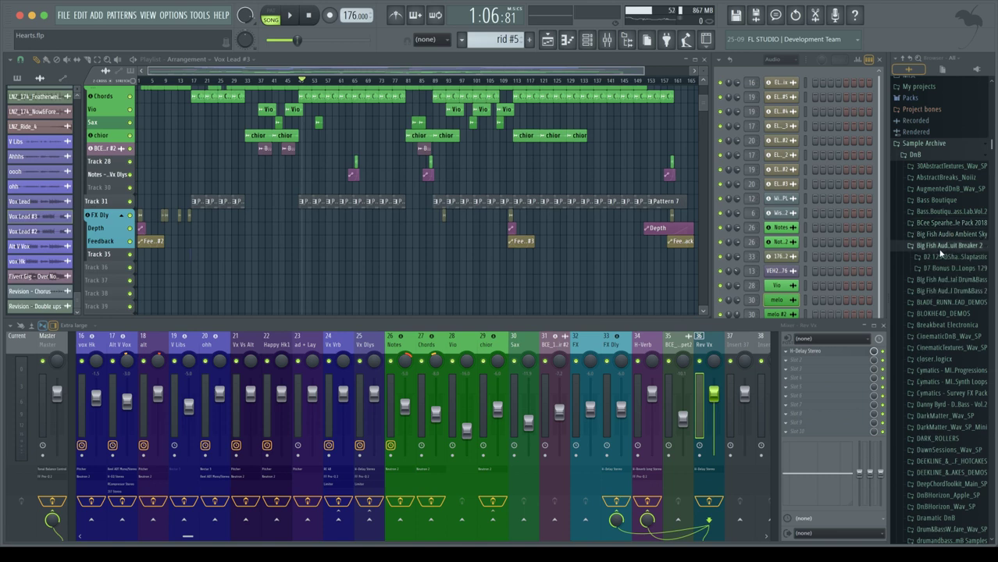
{"action": "left_click", "coordinate": [943, 291]}
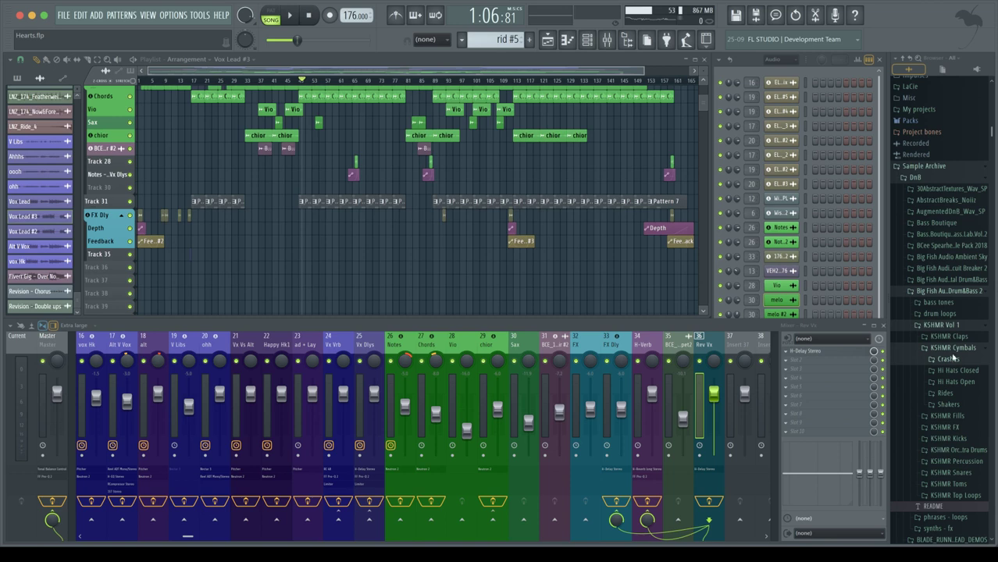
{"action": "left_click", "coordinate": [948, 358]}
{"action": "scroll", "coordinate": [948, 377], "scroll_direction": "down", "scroll_amount": 3}
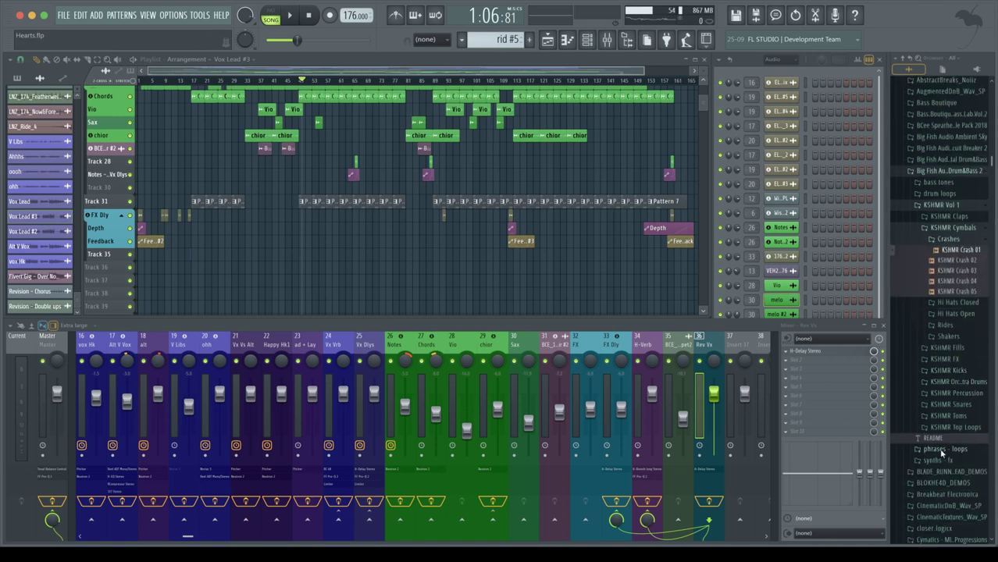
Search the Drums and Breaks and ERB N DUB packs for a suitable crash sample.
{"action": "left_click", "coordinate": [948, 473]}
{"action": "scroll", "coordinate": [953, 407], "scroll_direction": "down", "scroll_amount": 10}
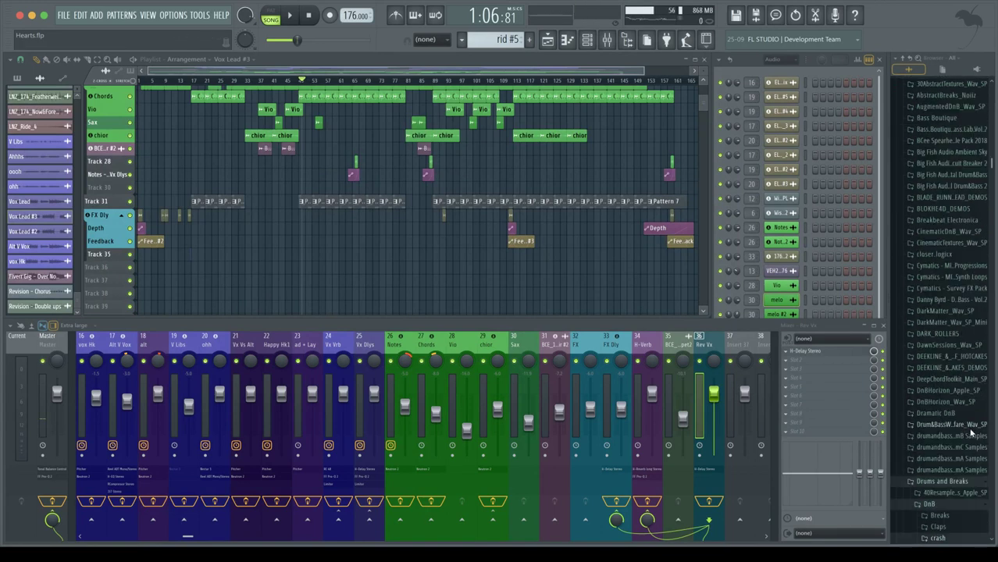
{"action": "scroll", "coordinate": [952, 480], "scroll_direction": "down", "scroll_amount": 3}
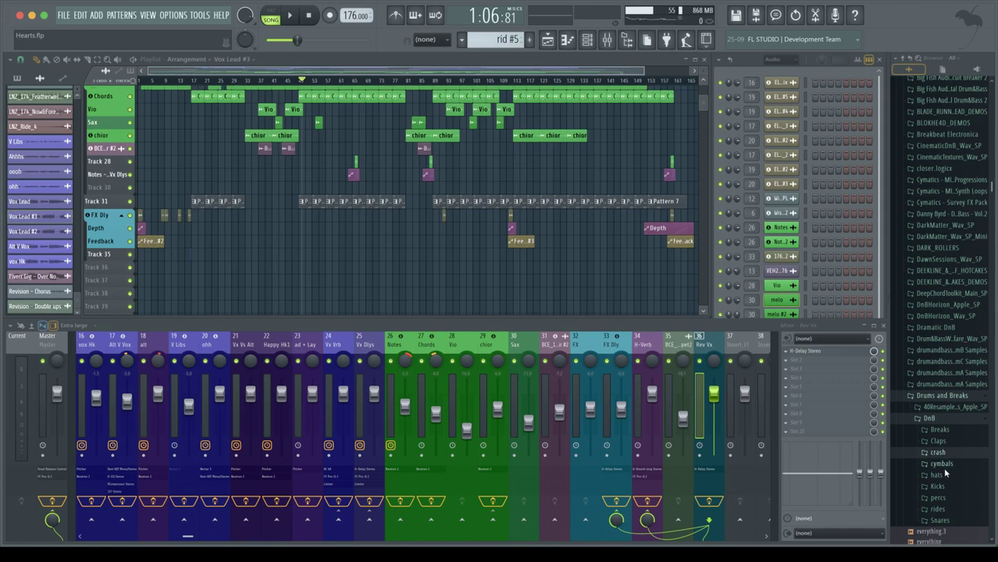
{"action": "key", "text": "F3"}
{"action": "scroll", "coordinate": [939, 452], "scroll_direction": "down", "scroll_amount": 5}
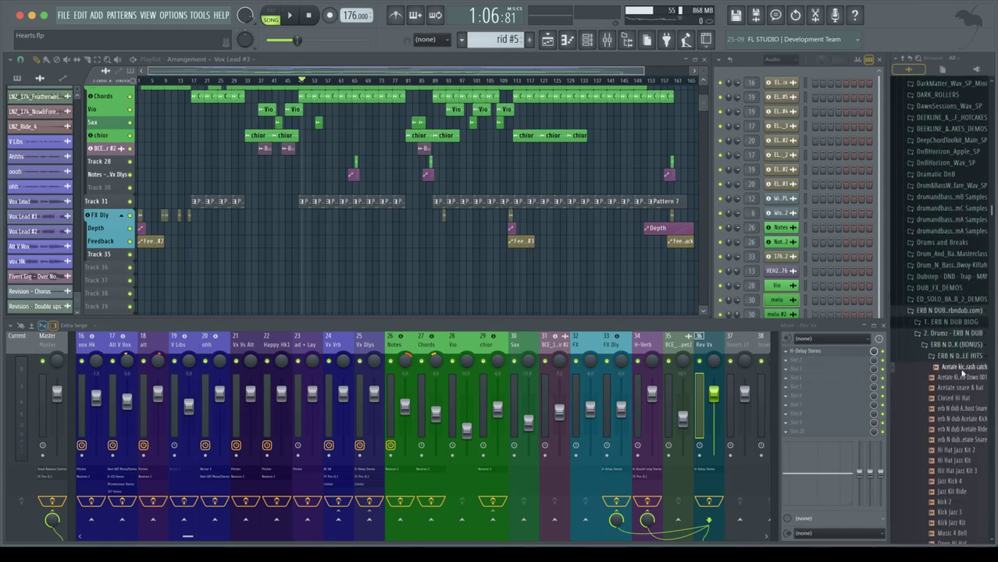
{"action": "key", "text": "F3"}
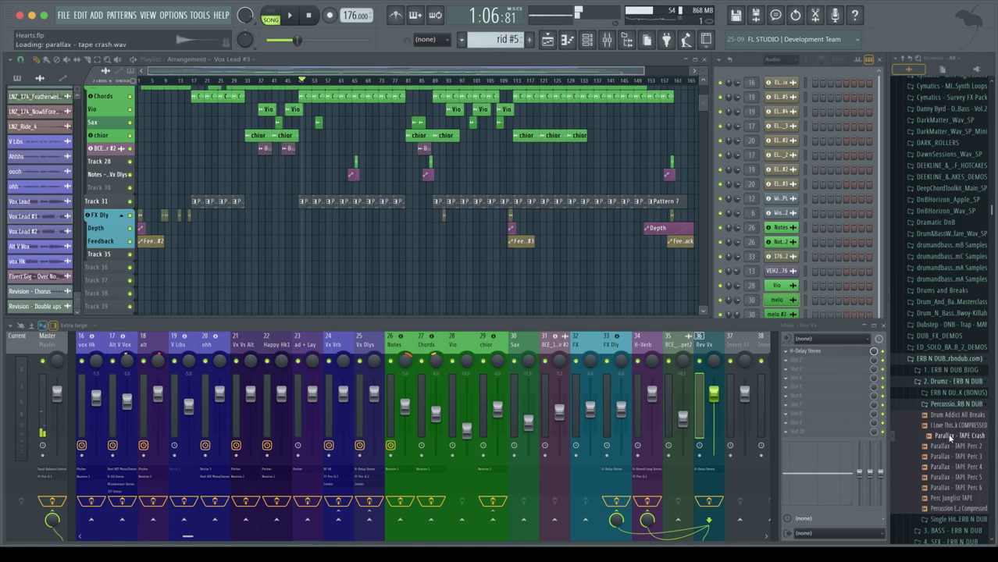
Audition the Parallax TAPE samples and place Parallax - TAPE Crash on playlist Track 37 in the bars leading into bar 17.
{"action": "left_click", "coordinate": [945, 447]}
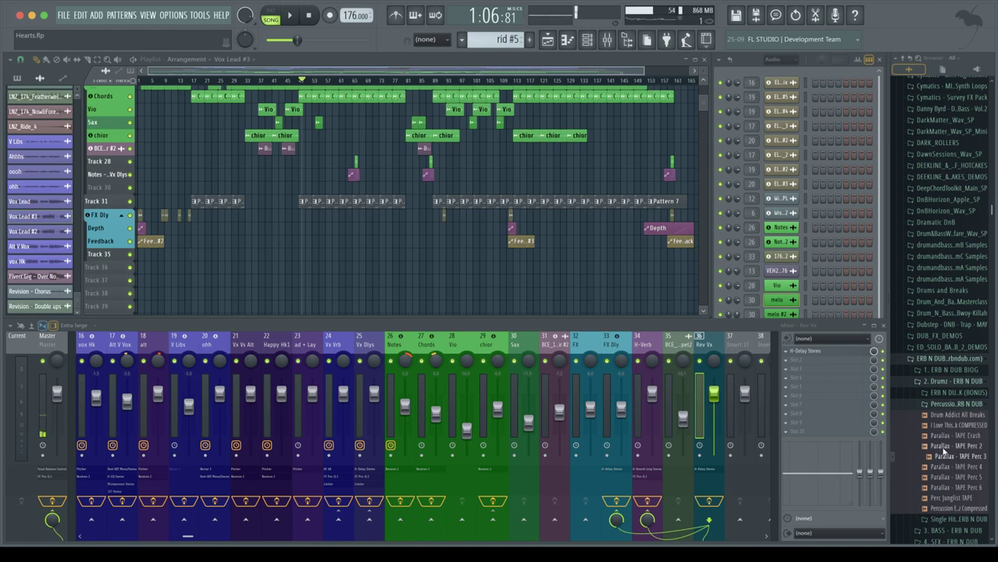
{"action": "left_click", "coordinate": [947, 437]}
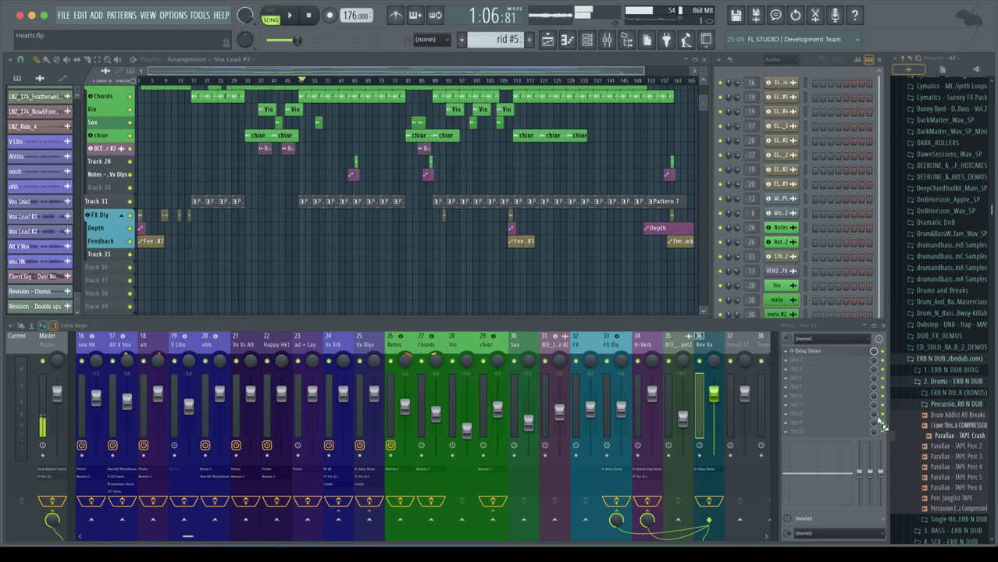
{"action": "left_click_drag", "start_coordinate": [882, 426], "coordinate": [168, 279]}
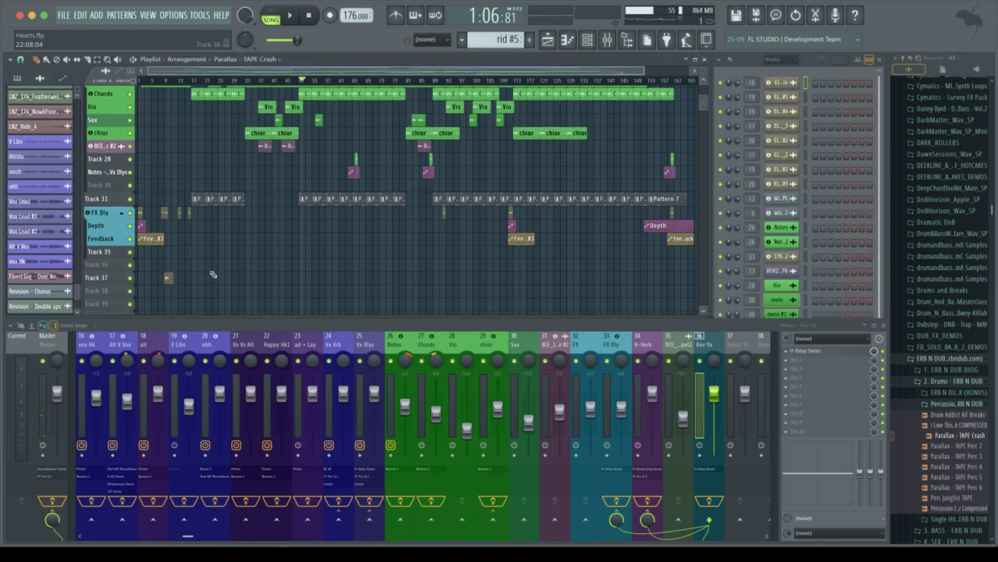
{"action": "scroll", "coordinate": [212, 274], "scroll_direction": "up", "scroll_amount": 5}
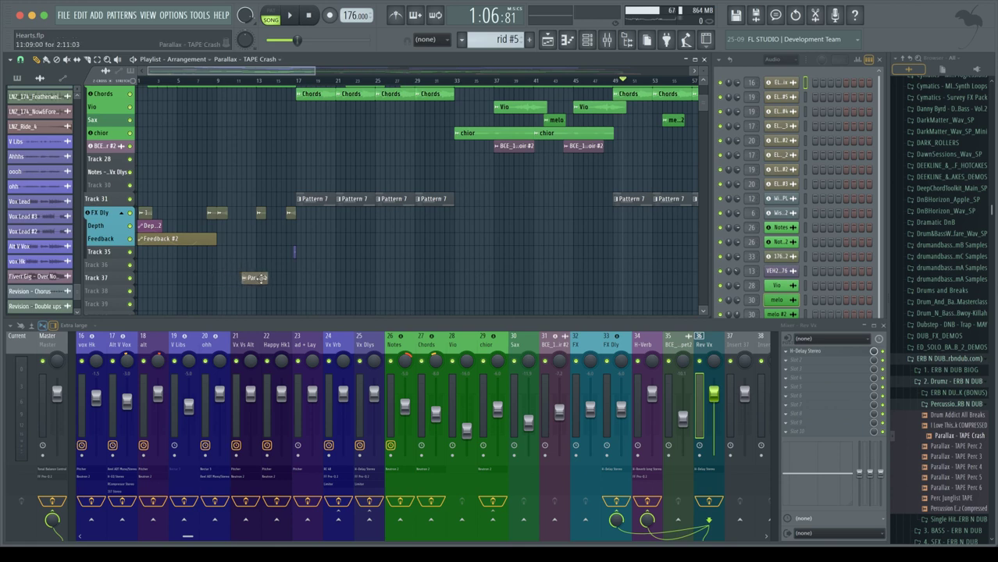
{"action": "scroll", "coordinate": [308, 278], "scroll_direction": "up", "scroll_amount": 6}
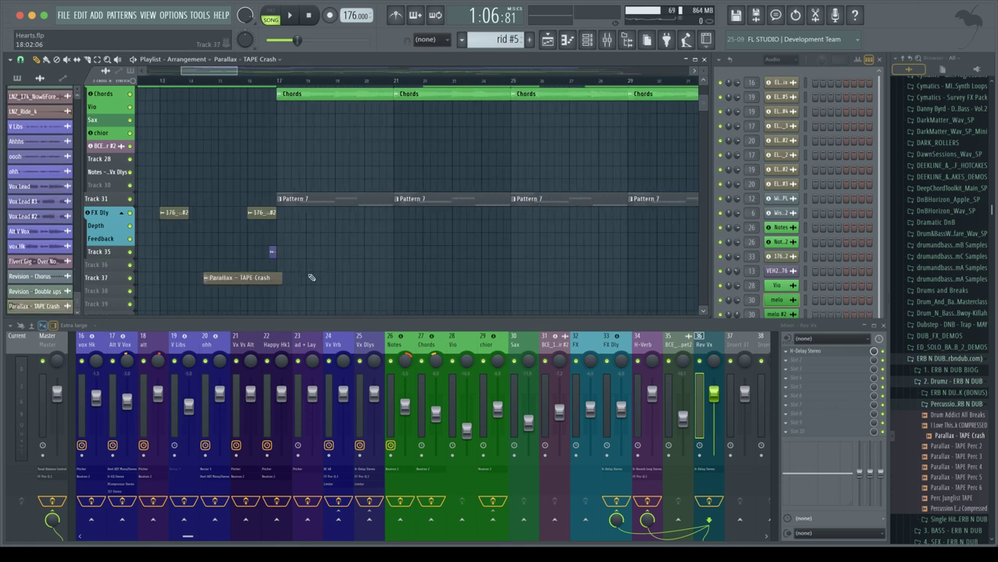
{"action": "scroll", "coordinate": [312, 279], "scroll_direction": "up", "scroll_amount": 2}
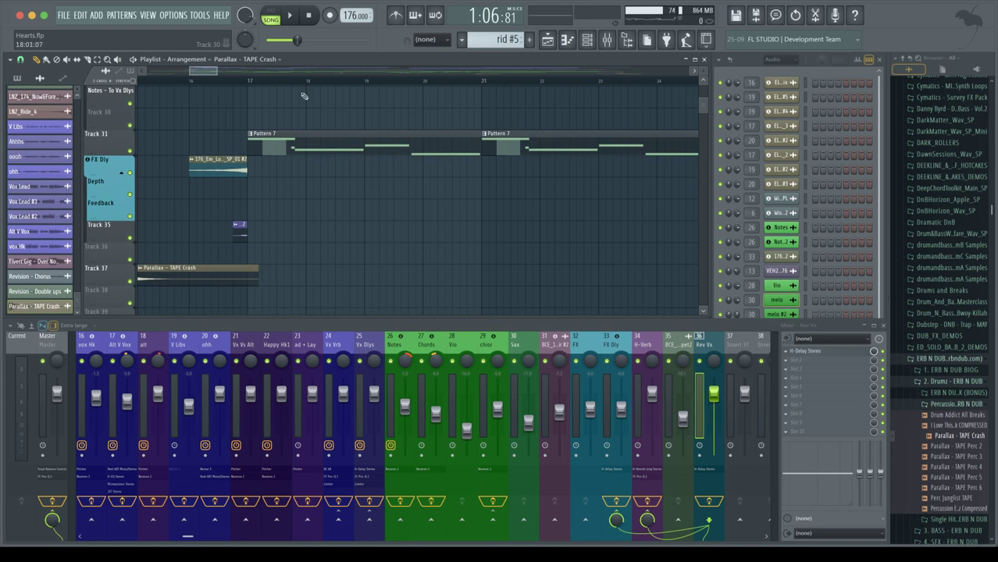
Reverse the Parallax - TAPE Crash sample in its channel settings.
{"action": "double_click", "coordinate": [315, 60]}
{"action": "scroll", "coordinate": [271, 272], "scroll_direction": "up", "scroll_amount": 3}
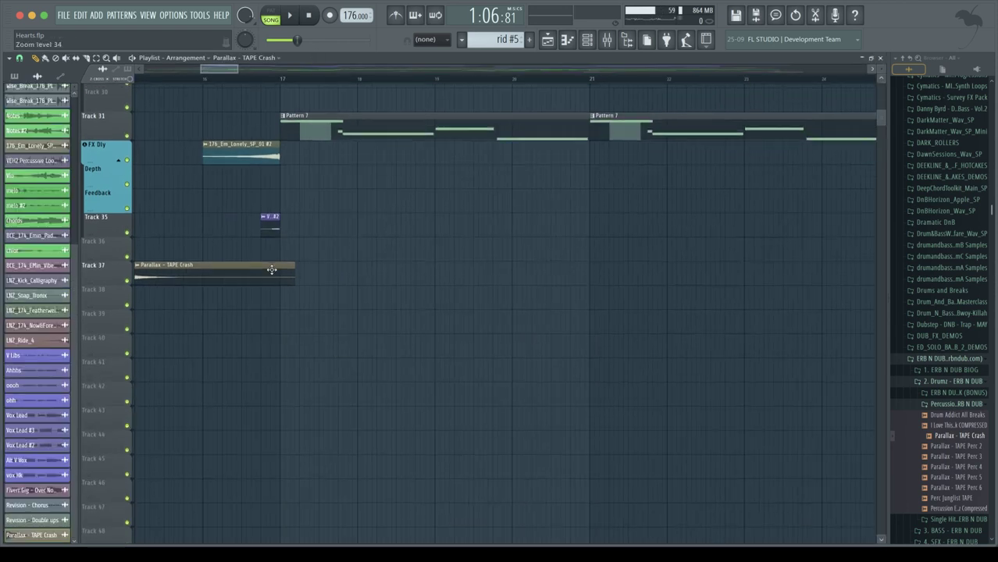
{"action": "scroll", "coordinate": [272, 272], "scroll_direction": "up", "scroll_amount": 2}
{"action": "scroll", "coordinate": [272, 272], "scroll_direction": "left", "scroll_amount": 3}
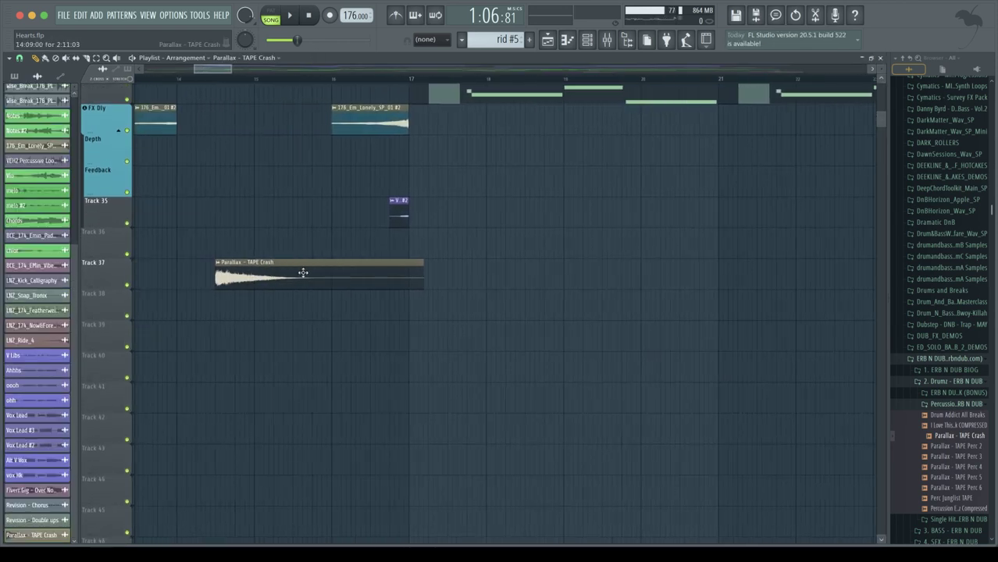
{"action": "double_click", "coordinate": [303, 272]}
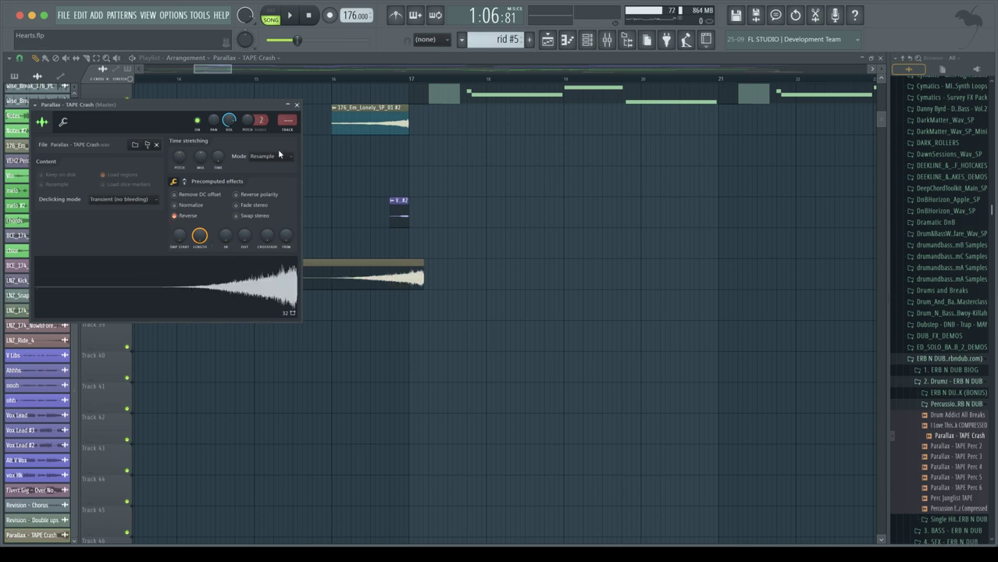
{"action": "left_click", "coordinate": [297, 105]}
Move the reversed crash clip on Track 37 to end exactly at bar 17 and play the build-up.
{"action": "left_click_drag", "start_coordinate": [404, 265], "coordinate": [388, 265]}
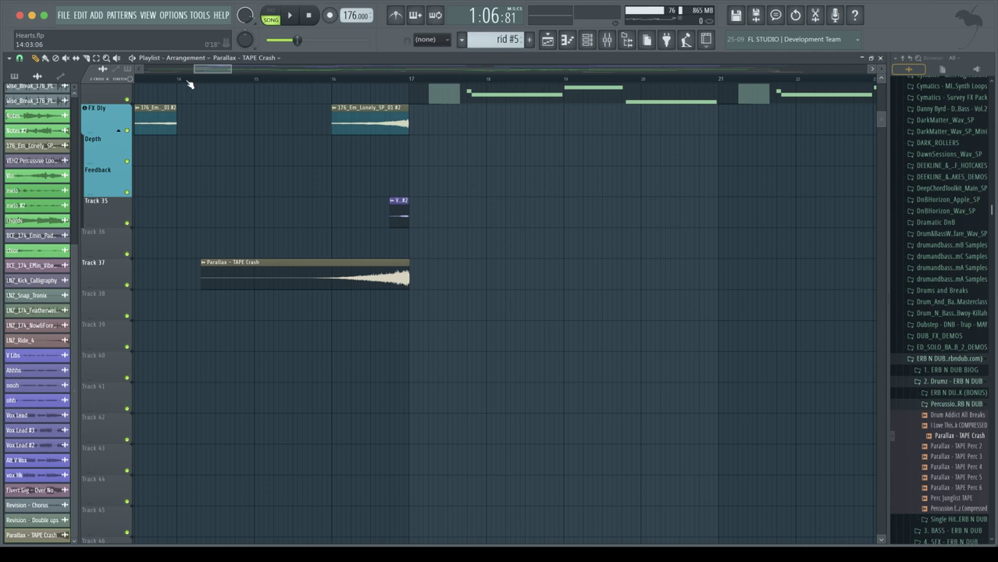
{"action": "key", "text": "space"}
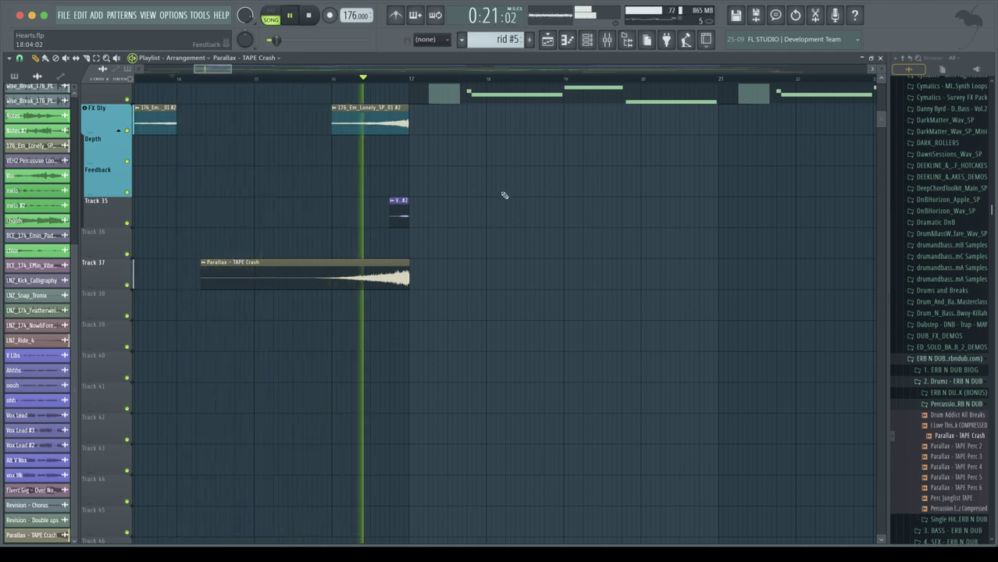
{"action": "key", "text": "space"}
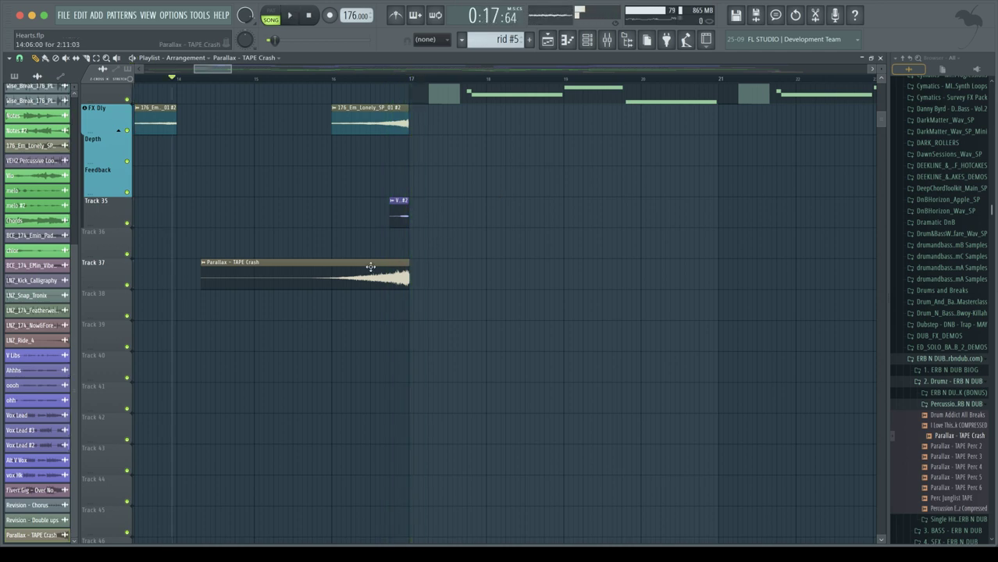
Route the Parallax - TAPE Crash channel to free mixer track 37.
{"action": "double_click", "coordinate": [370, 267]}
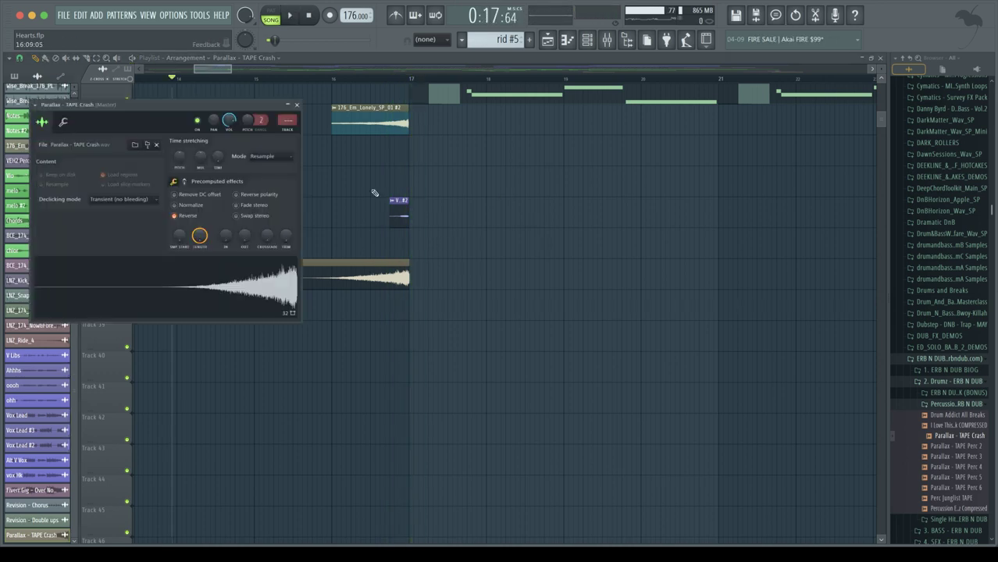
{"action": "double_click", "coordinate": [384, 58]}
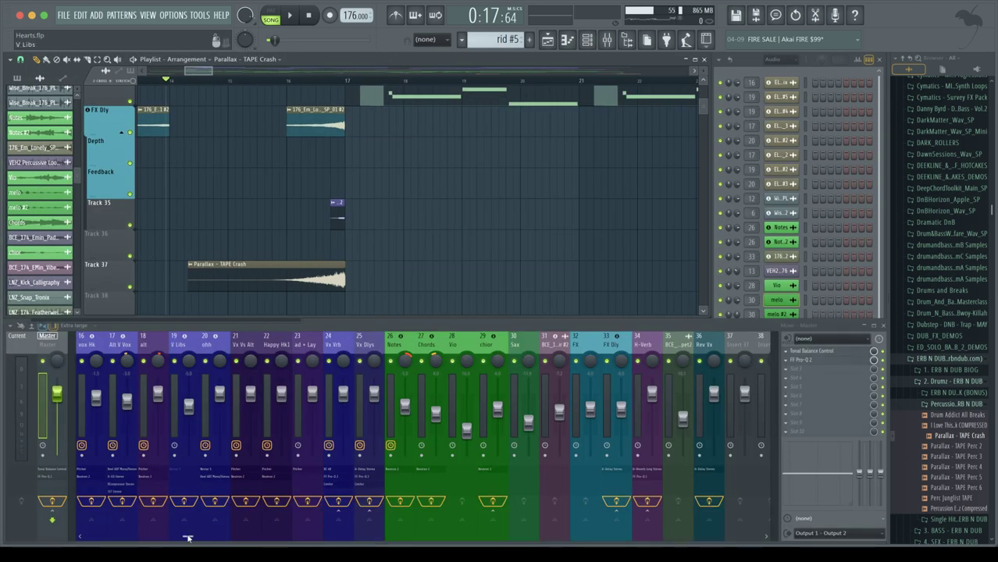
{"action": "left_click_drag", "start_coordinate": [187, 538], "coordinate": [86, 539]}
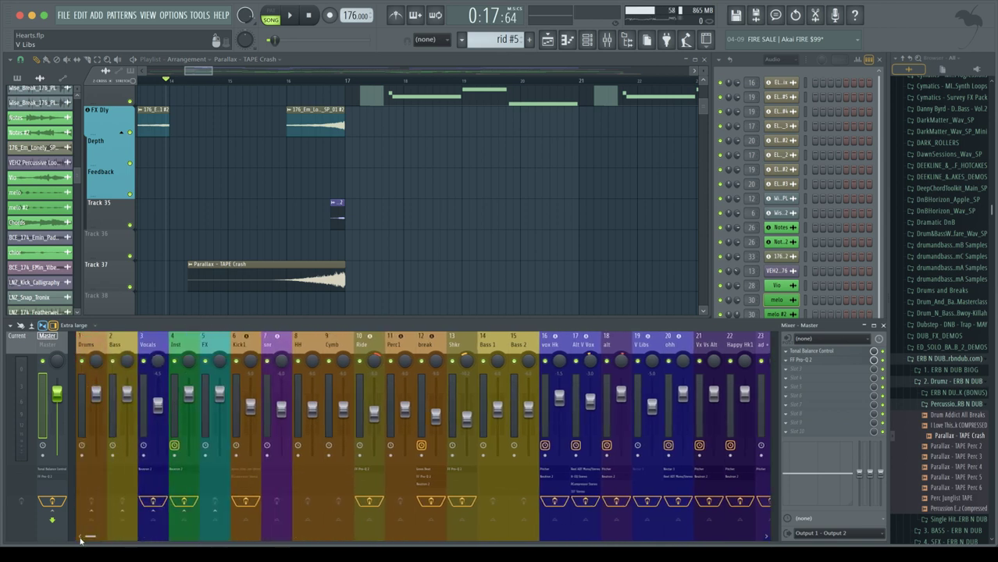
{"action": "left_click_drag", "start_coordinate": [81, 541], "coordinate": [295, 541]}
{"action": "double_click", "coordinate": [282, 265]}
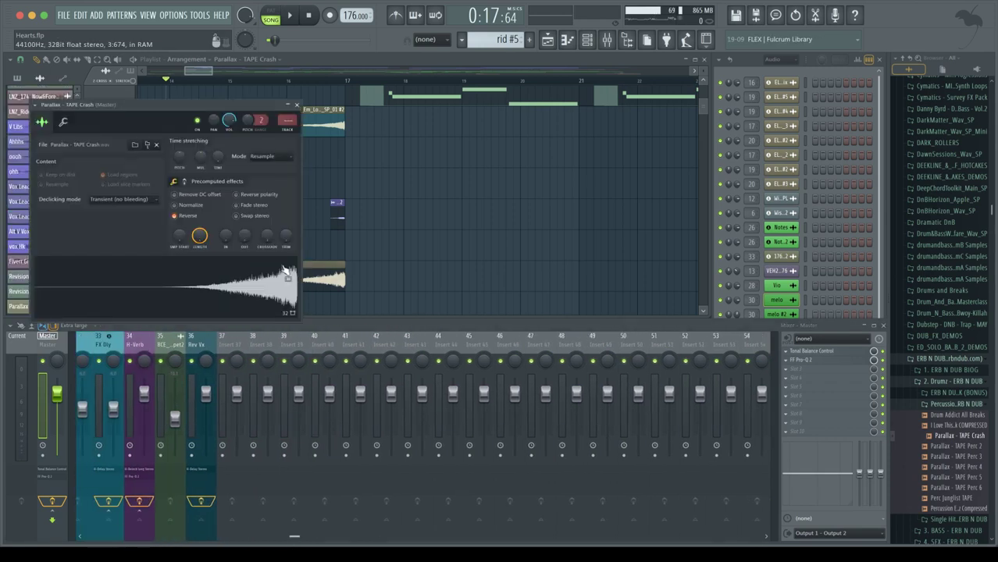
{"action": "key", "text": "ctrl+l"}
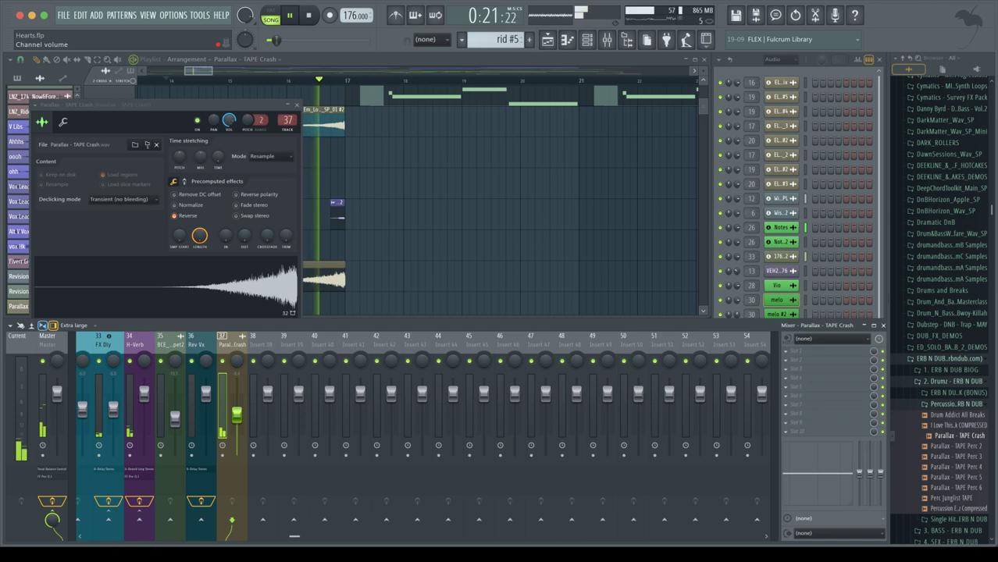
Lower the Parallax - TAPE Crash channel volume and play the transition through bar 17.
{"action": "left_click", "coordinate": [229, 122]}
{"action": "key", "text": "space"}
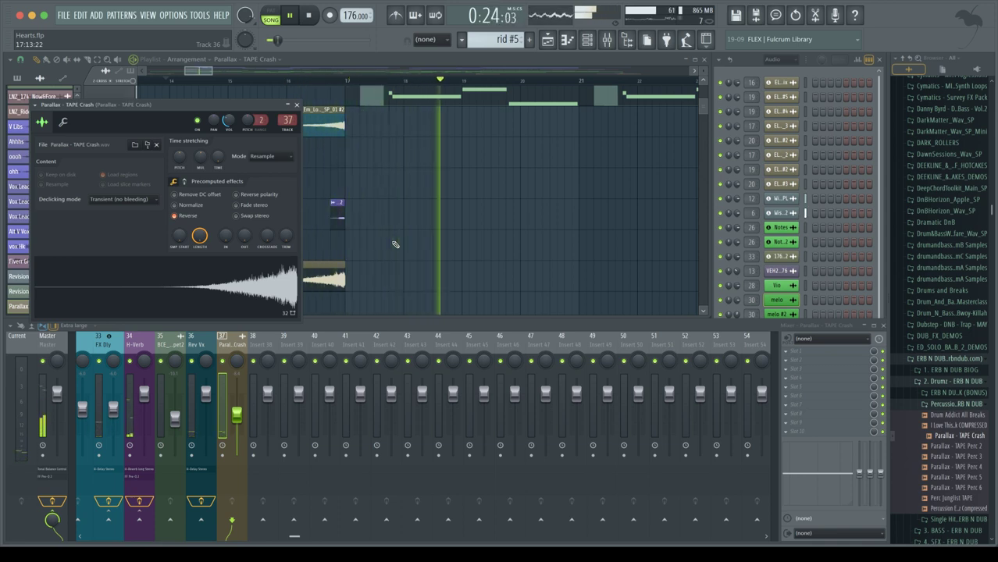
{"action": "key", "text": "space"}
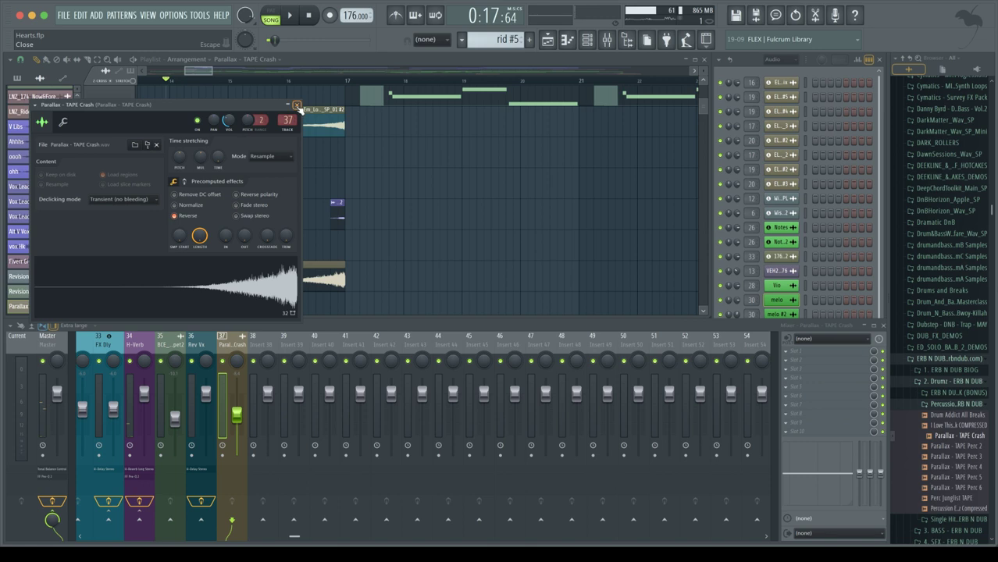
Close the crash's channel settings and lower mixer track 37 to about -13.6 dB while playing the transition into bar 17.
{"action": "left_click", "coordinate": [296, 106]}
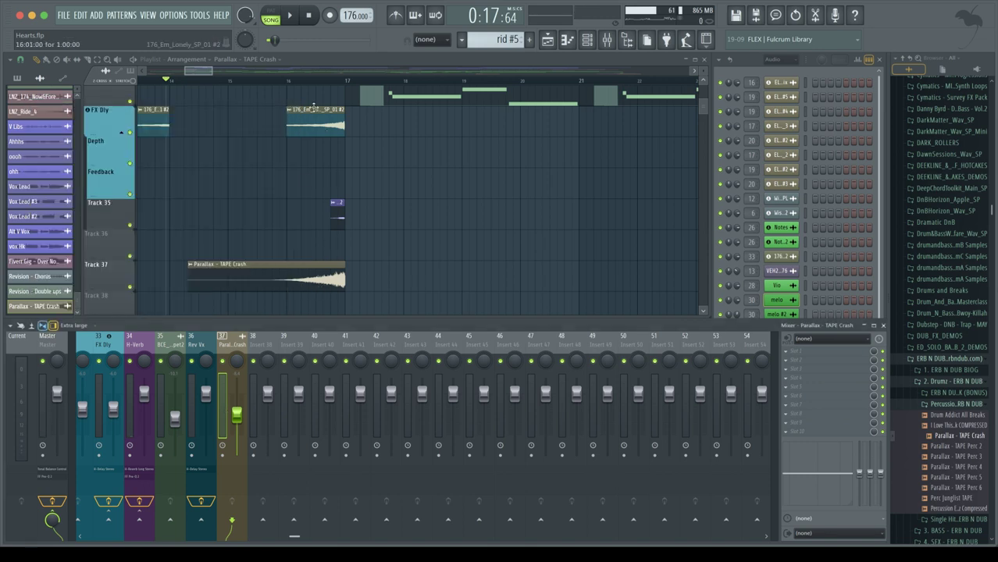
{"action": "left_click", "coordinate": [277, 83]}
{"action": "key", "text": "space"}
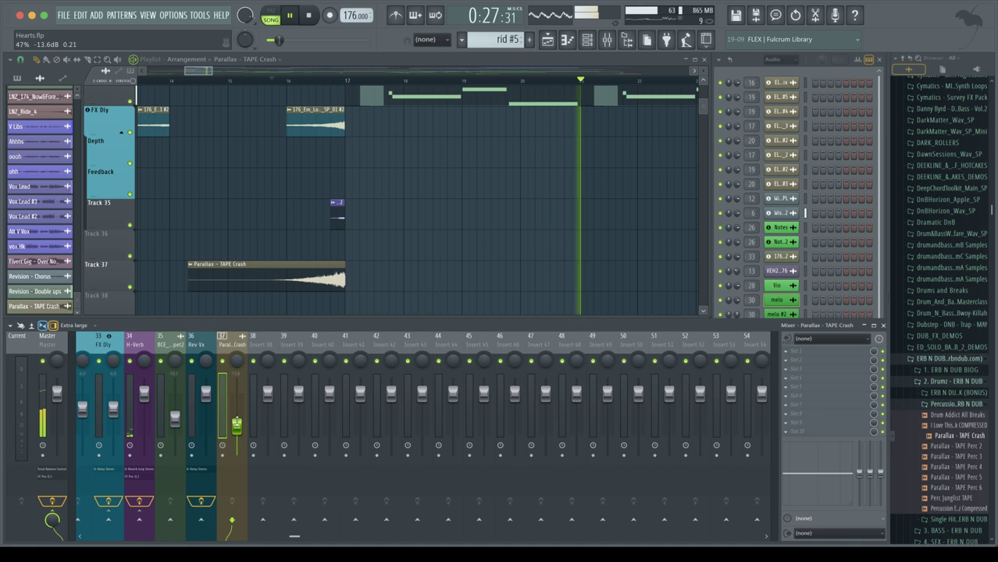
{"action": "left_click", "coordinate": [269, 81]}
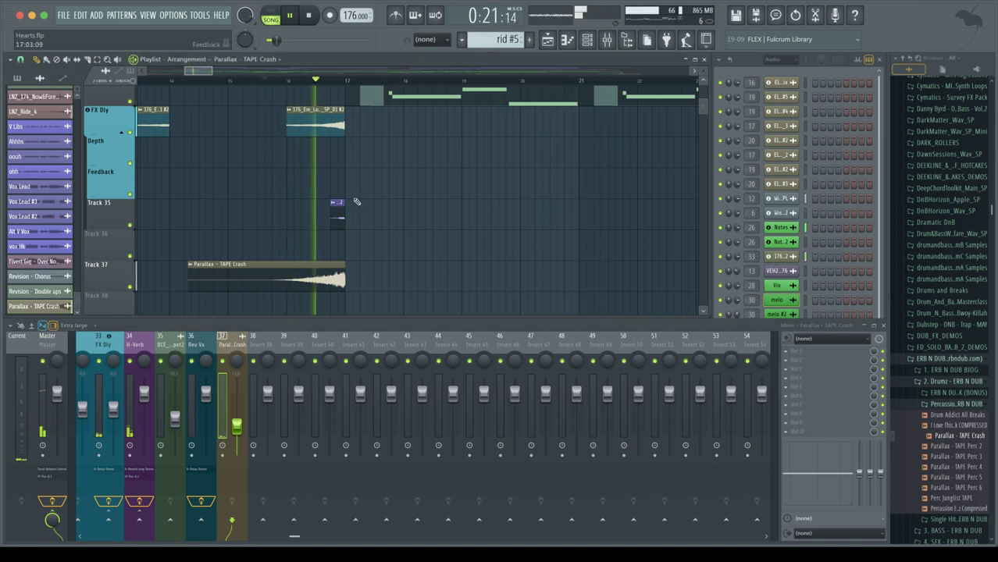
Play the transition from about bar 16 while checking the reversed crash against the surrounding arrangement tracks.
{"action": "scroll", "coordinate": [256, 202], "scroll_direction": "up", "scroll_amount": 3}
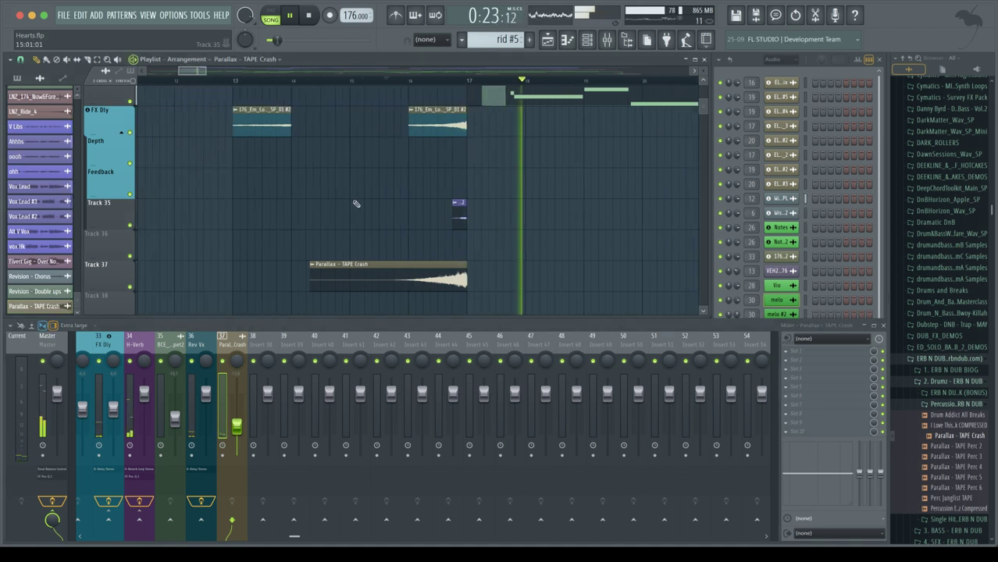
{"action": "scroll", "coordinate": [362, 204], "scroll_direction": "down", "scroll_amount": 2, "text": "ctrl"}
{"action": "scroll", "coordinate": [362, 203], "scroll_direction": "down", "scroll_amount": 2, "text": "ctrl"}
{"action": "scroll", "coordinate": [359, 205], "scroll_direction": "down", "scroll_amount": 2, "text": "alt"}
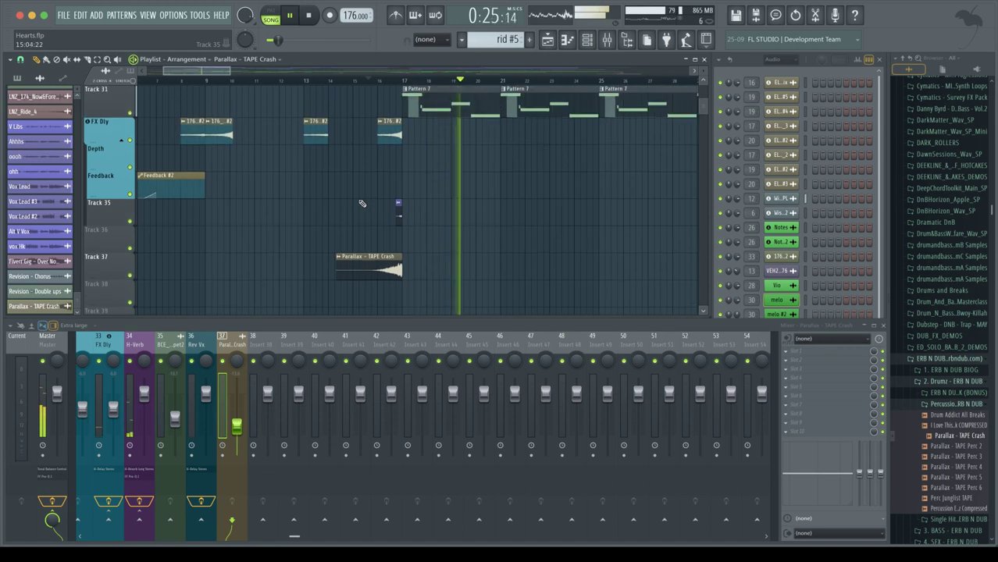
{"action": "scroll", "coordinate": [359, 207], "scroll_direction": "down", "scroll_amount": 3, "text": "alt"}
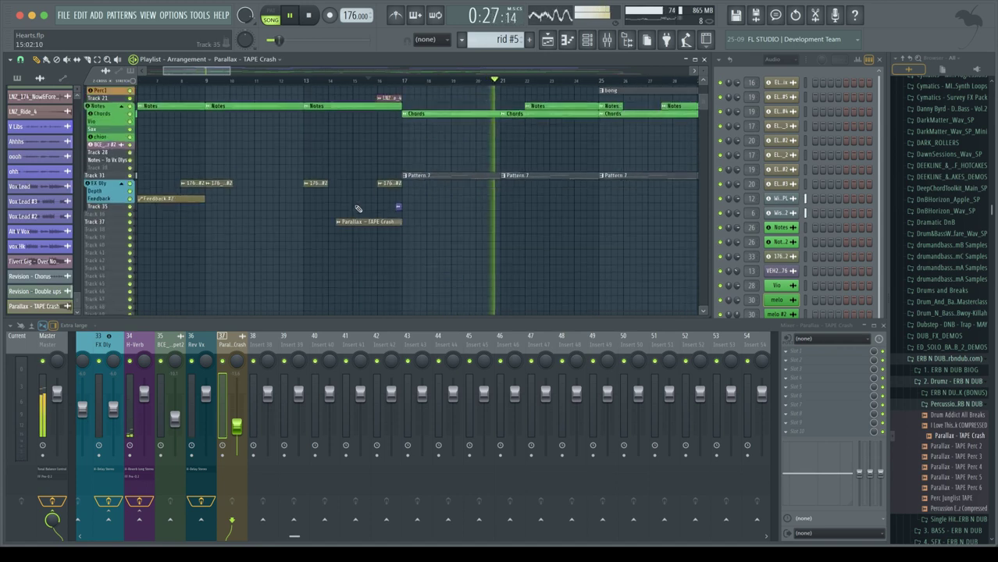
{"action": "scroll", "coordinate": [359, 208], "scroll_direction": "up", "scroll_amount": 2}
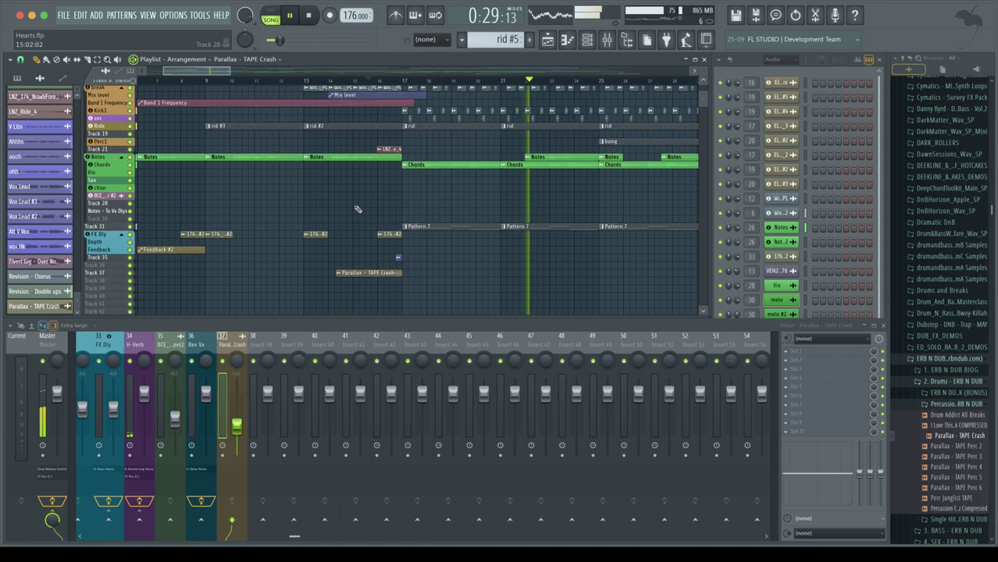
{"action": "left_click_drag", "start_coordinate": [368, 81], "coordinate": [382, 81]}
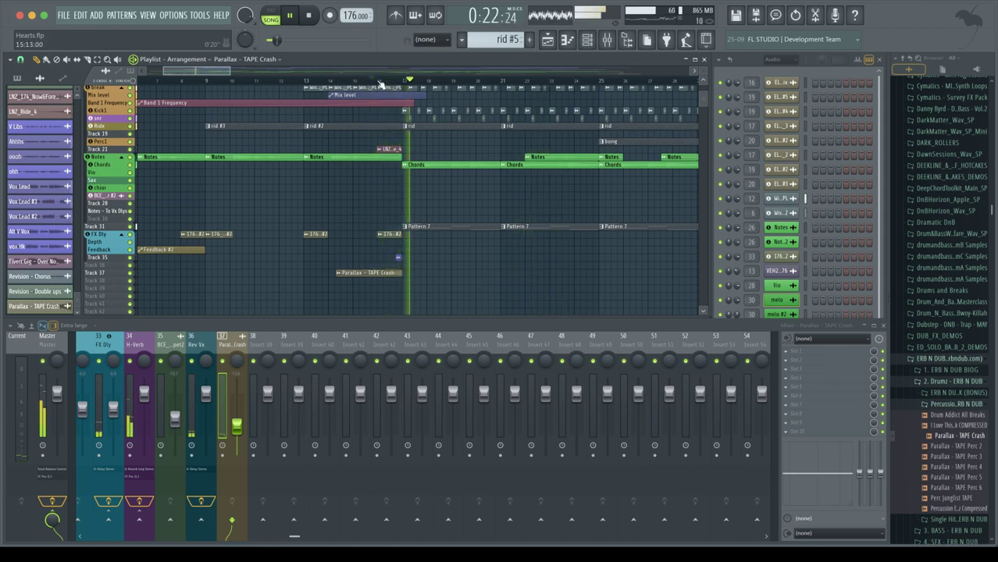
{"action": "key", "text": "space"}
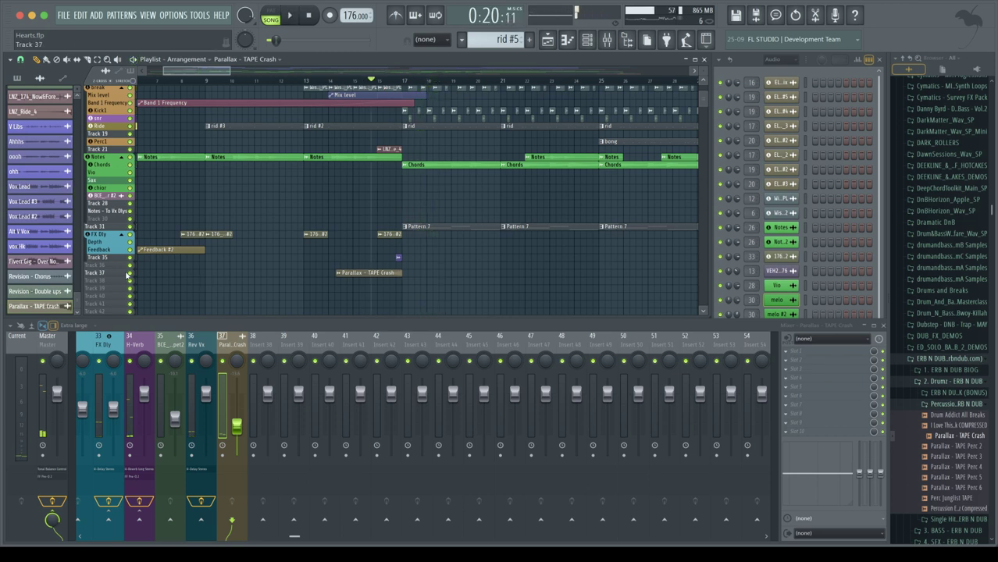
Compare the transition into bar 17 with playlist Track 37 muted and unmuted.
{"action": "key", "text": "space"}
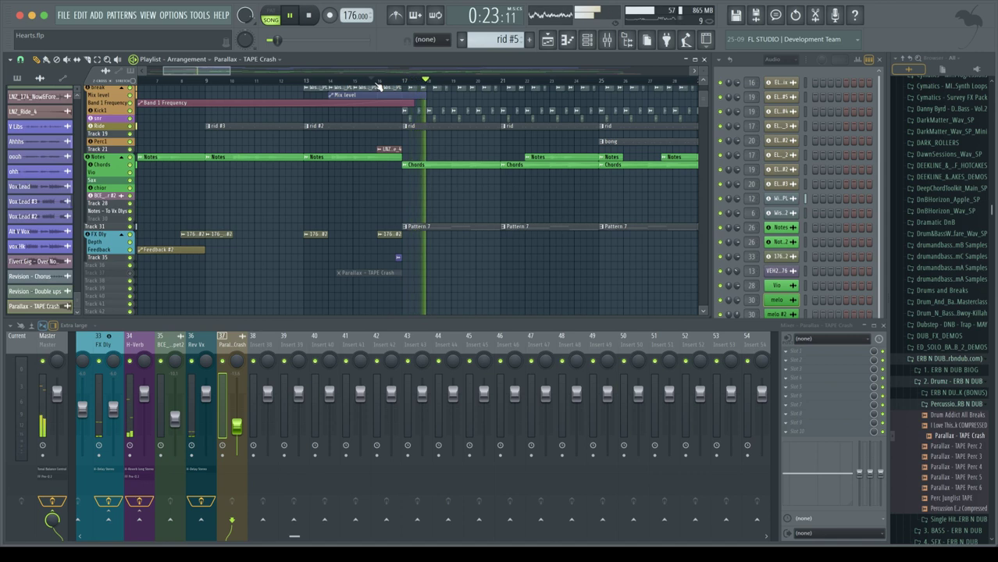
{"action": "key", "text": "space"}
{"action": "left_click", "coordinate": [131, 274]}
{"action": "key", "text": "space"}
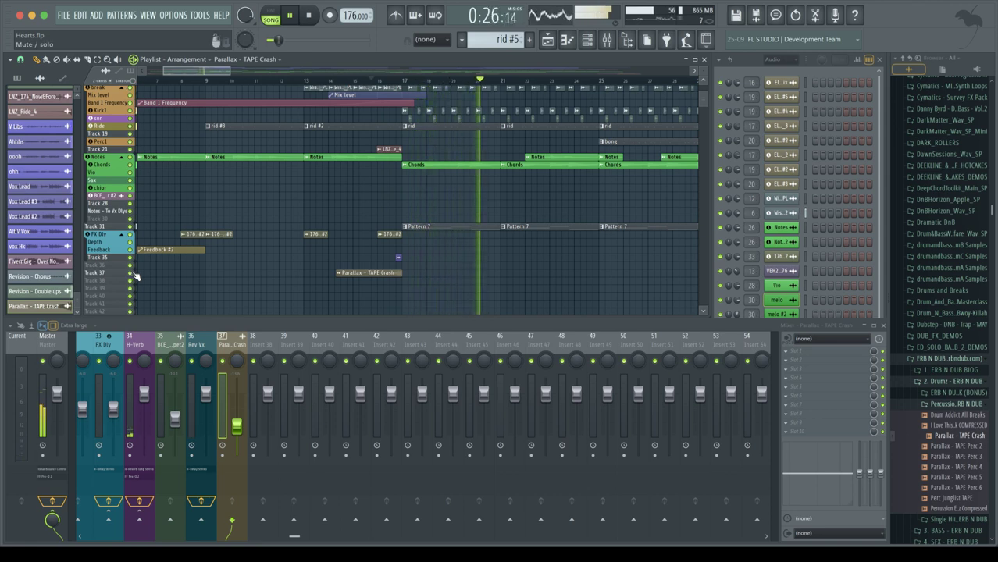
{"action": "key", "text": "space"}
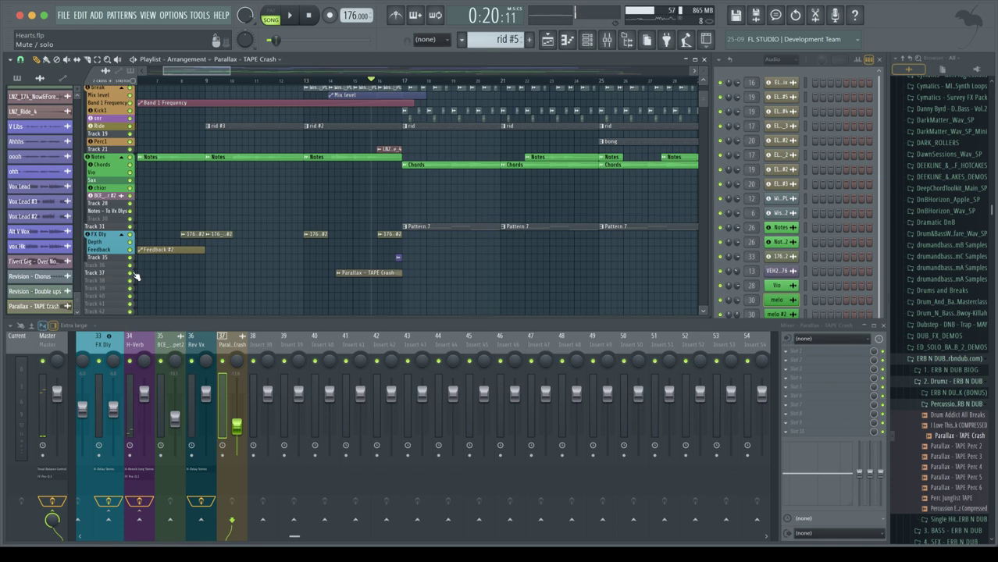
Play from just before bar 13 and set mixer track 37's volume to about -12.0 dB.
{"action": "scroll", "coordinate": [360, 243], "scroll_direction": "up", "scroll_amount": 2}
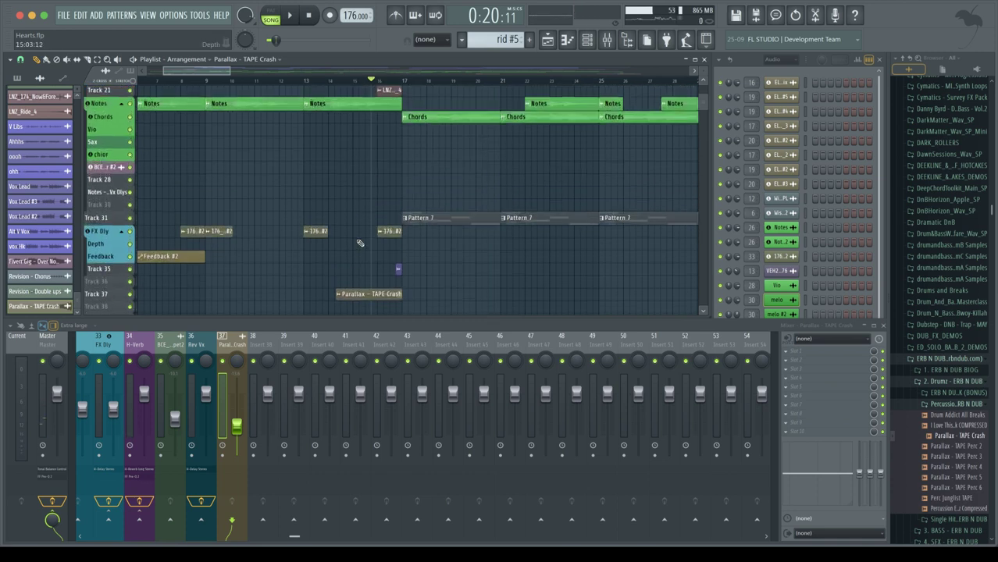
{"action": "scroll", "coordinate": [358, 247], "scroll_direction": "up", "scroll_amount": 1}
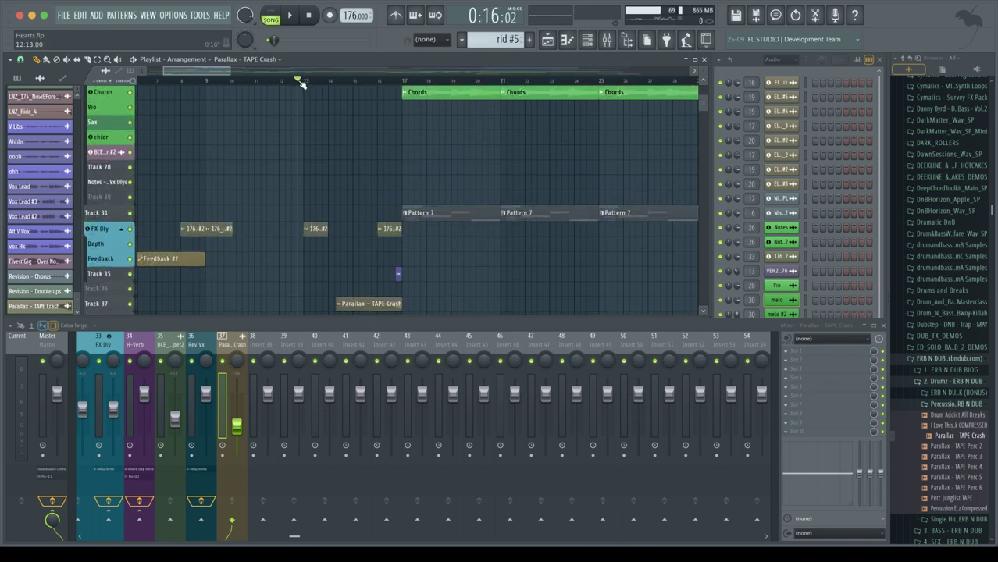
{"action": "key", "text": "space"}
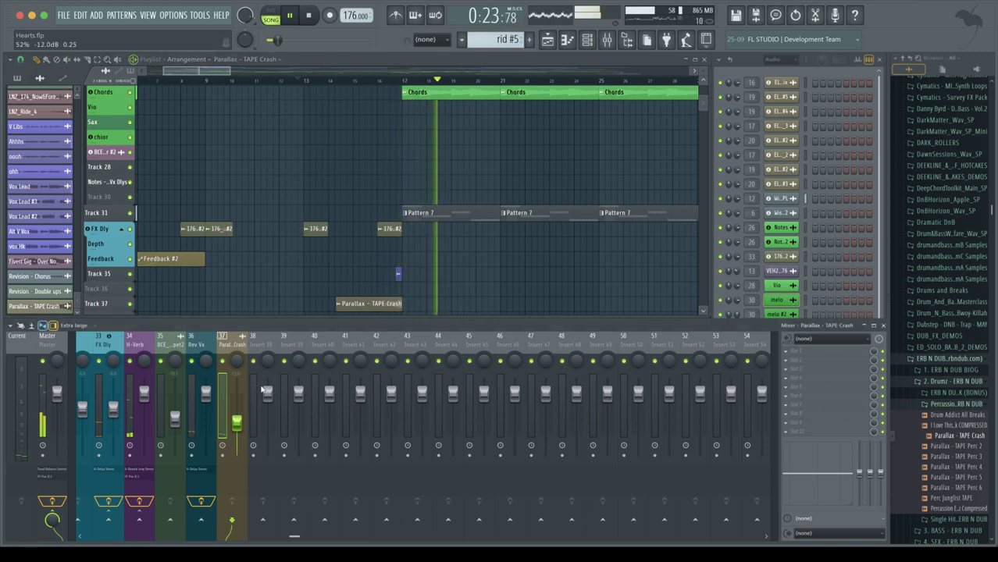
{"action": "scroll", "coordinate": [345, 202], "scroll_direction": "up", "scroll_amount": 4}
{"action": "key", "text": "space"}
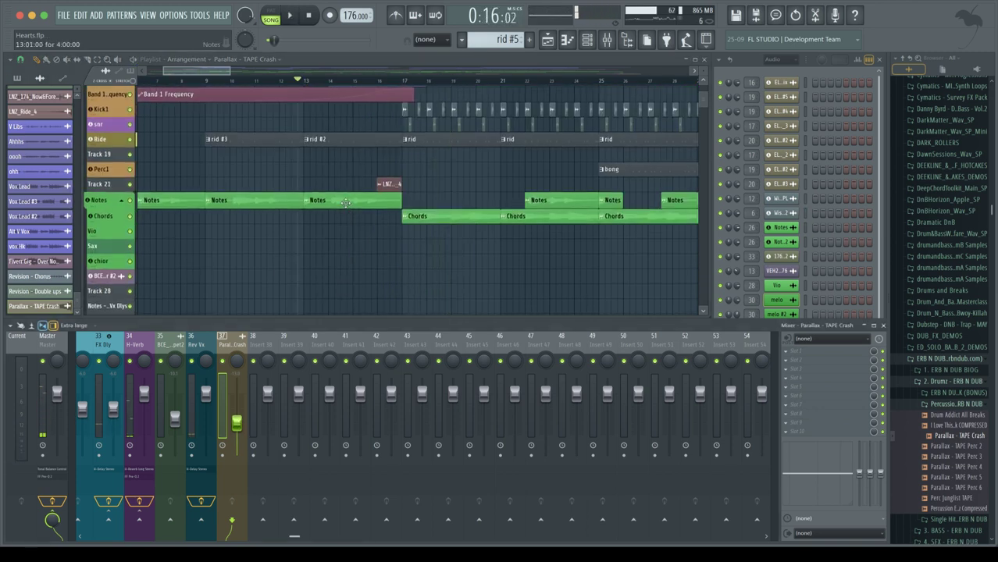
Solo Track 21, play it, inspect the LNZ_Ride_4 channel settings, and restore all the playlist tracks.
{"action": "right_click", "coordinate": [130, 185]}
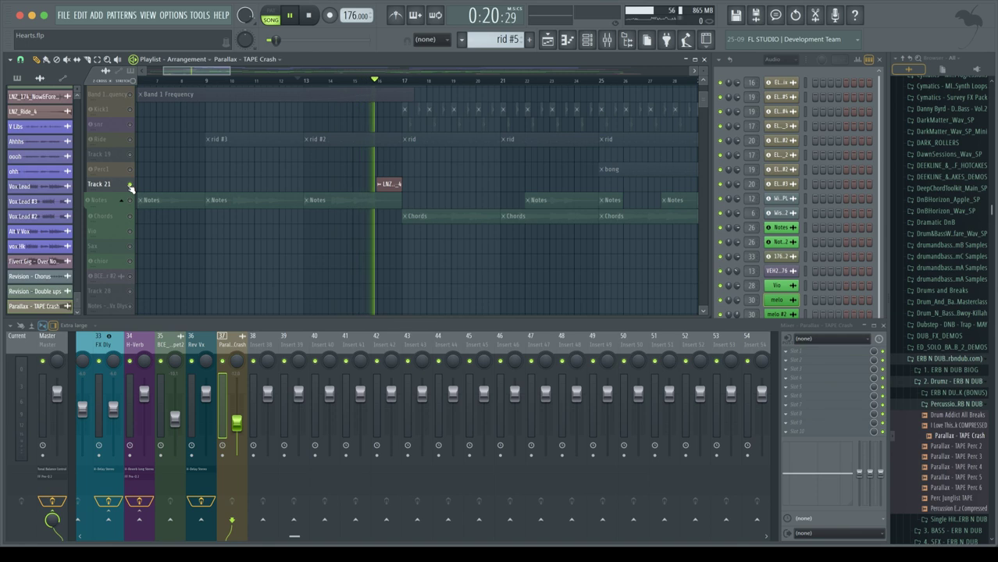
{"action": "key", "text": "space"}
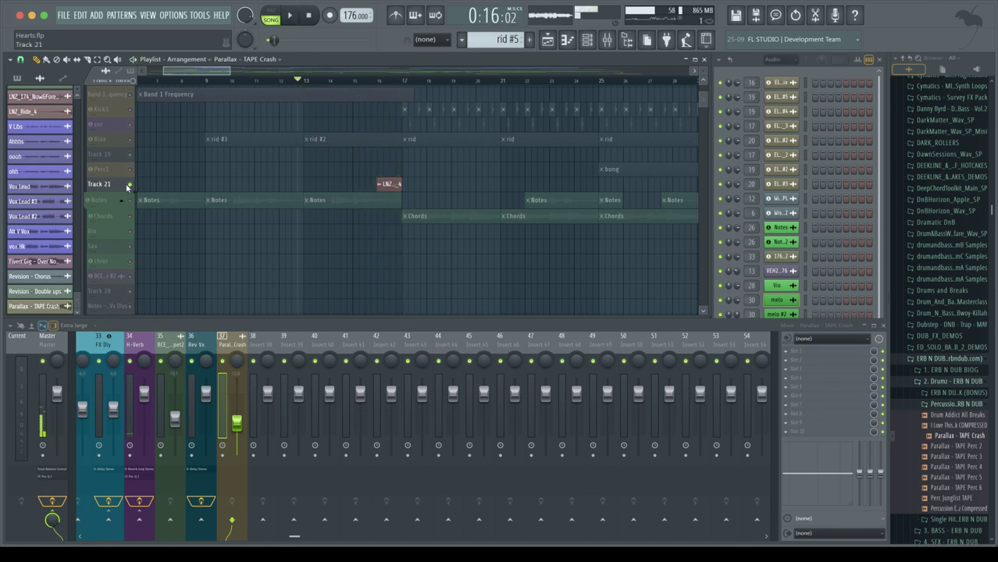
{"action": "double_click", "coordinate": [388, 184]}
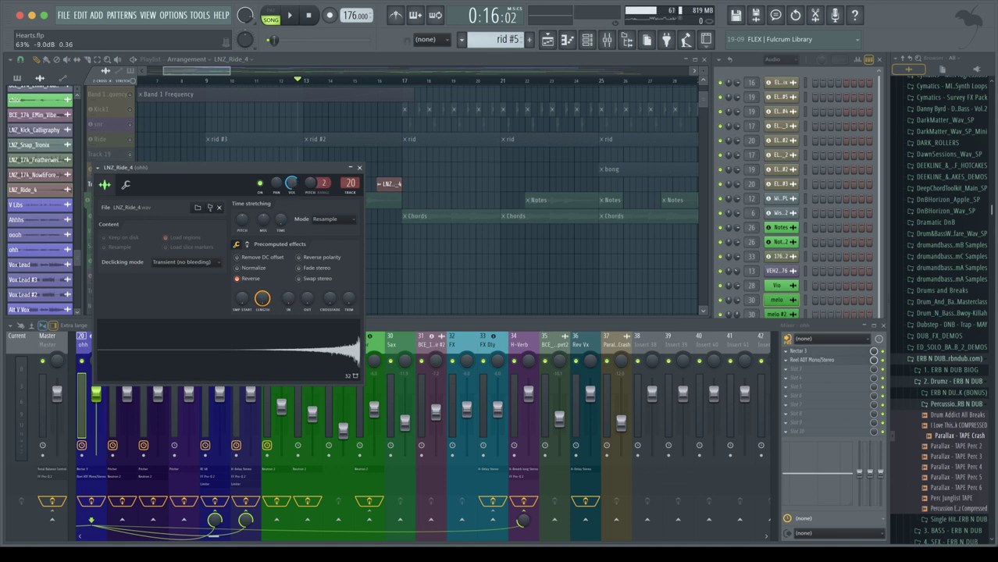
{"action": "left_click", "coordinate": [359, 168]}
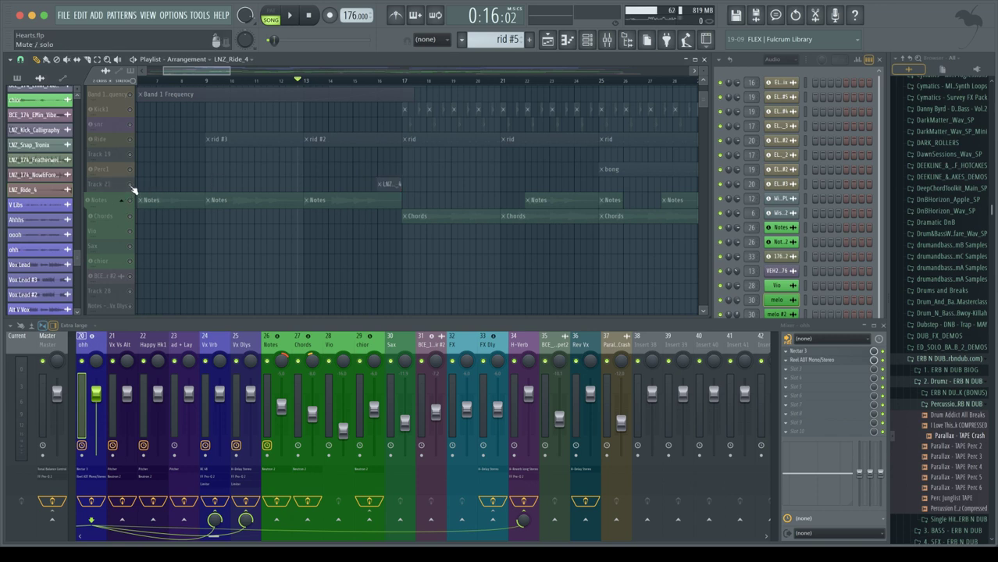
{"action": "right_click", "coordinate": [131, 185]}
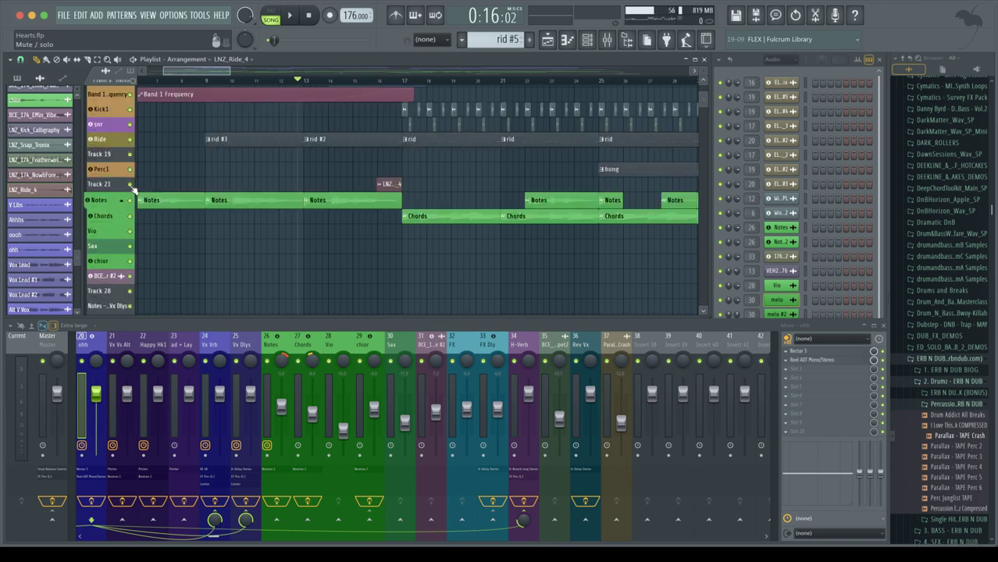
Play the full arrangement from just before bar 13 through about bar 28 to check the transition in context.
{"action": "key", "text": "space"}
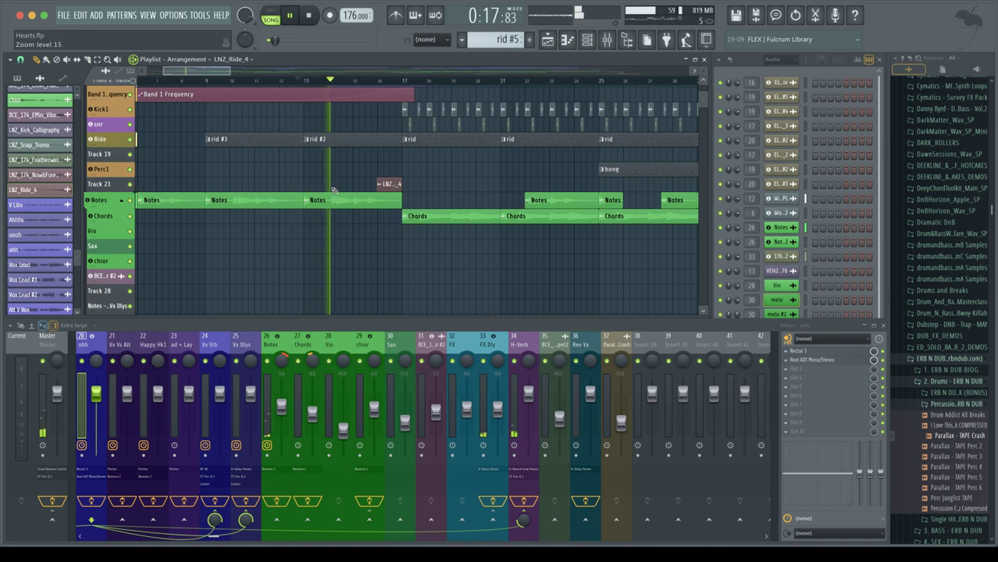
{"action": "scroll", "coordinate": [333, 191], "scroll_direction": "down", "scroll_amount": 3}
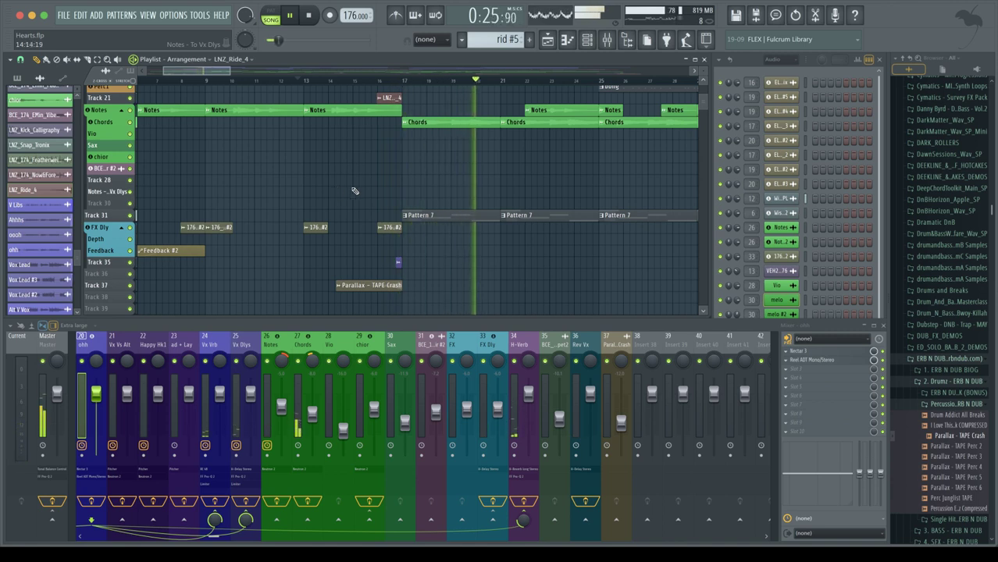
{"action": "scroll", "coordinate": [355, 189], "scroll_direction": "down", "scroll_amount": 3}
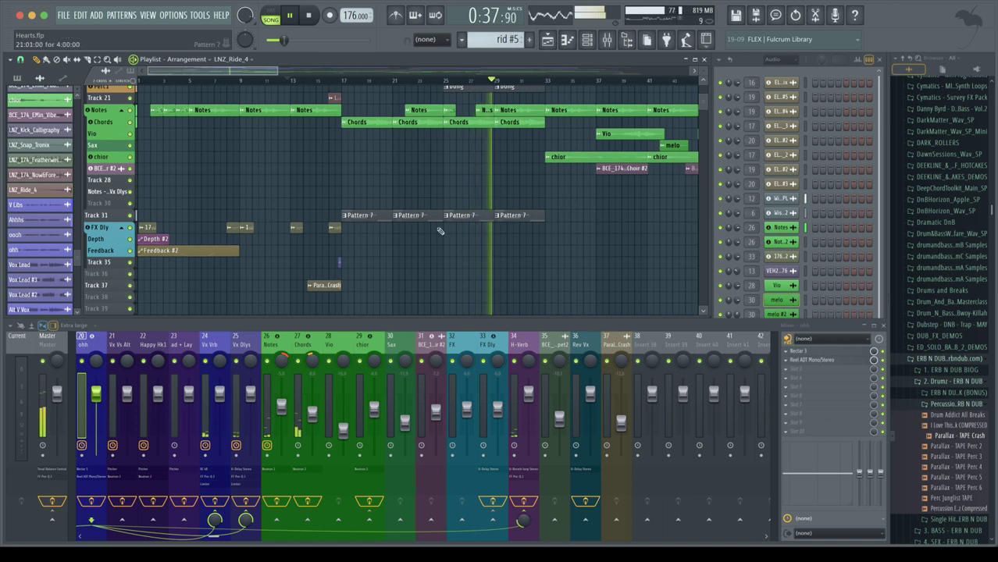
{"action": "key", "text": "space"}
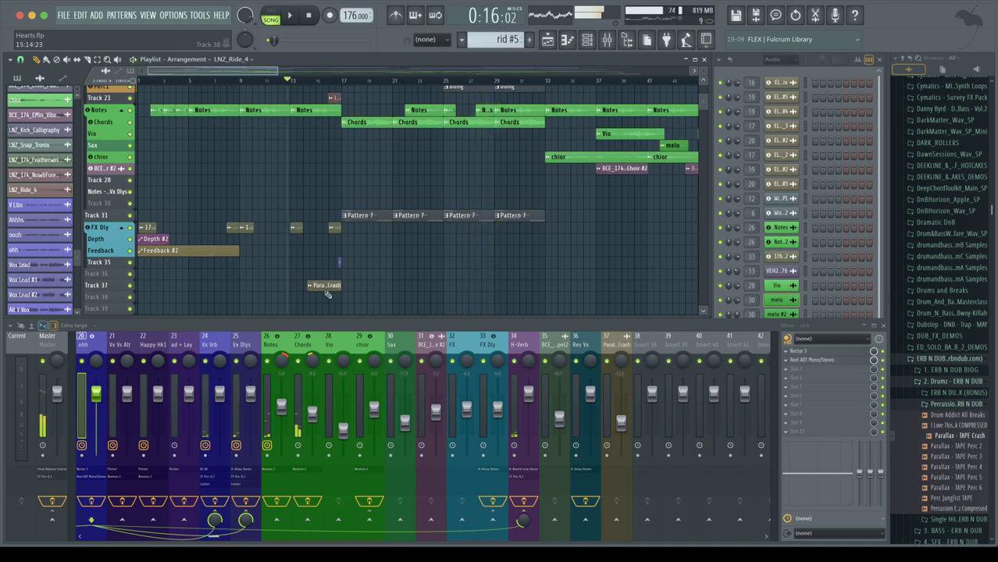
Place a copy of the Parallax - TAPE Crash clip on Track 38 at bar 17 and make it unique.
{"action": "left_click", "coordinate": [325, 287]}
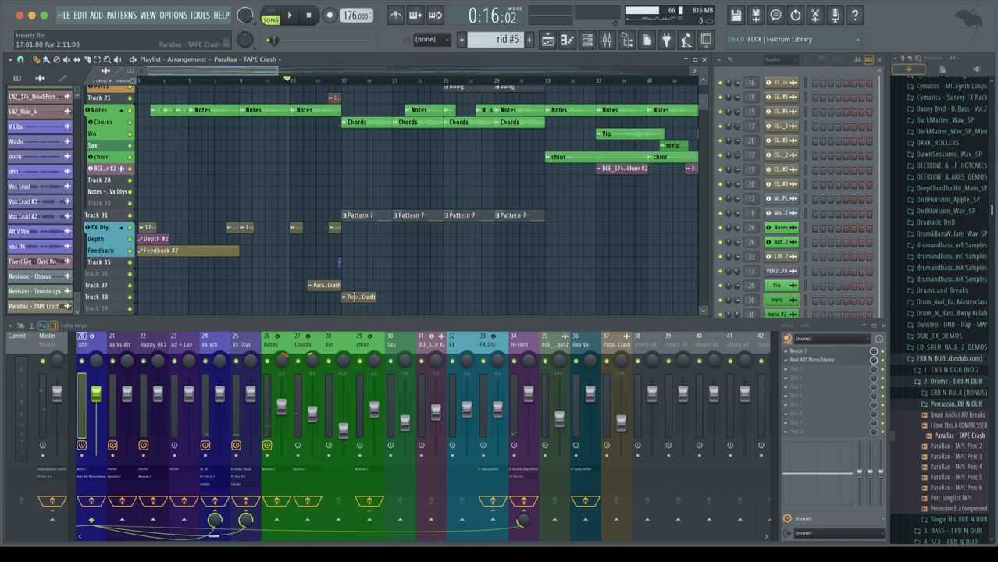
{"action": "double_click", "coordinate": [356, 297]}
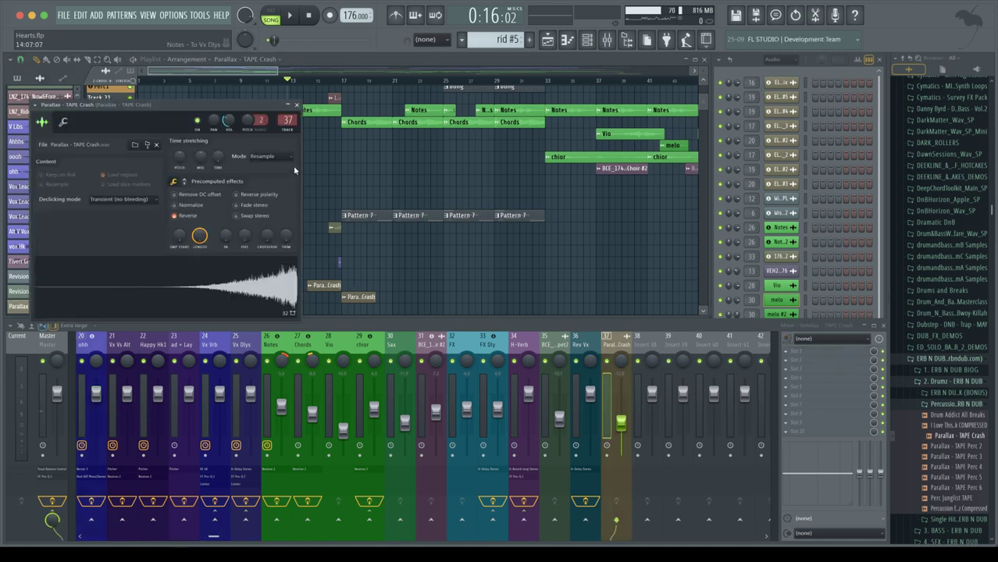
{"action": "left_click", "coordinate": [297, 105]}
{"action": "left_click", "coordinate": [347, 301]}
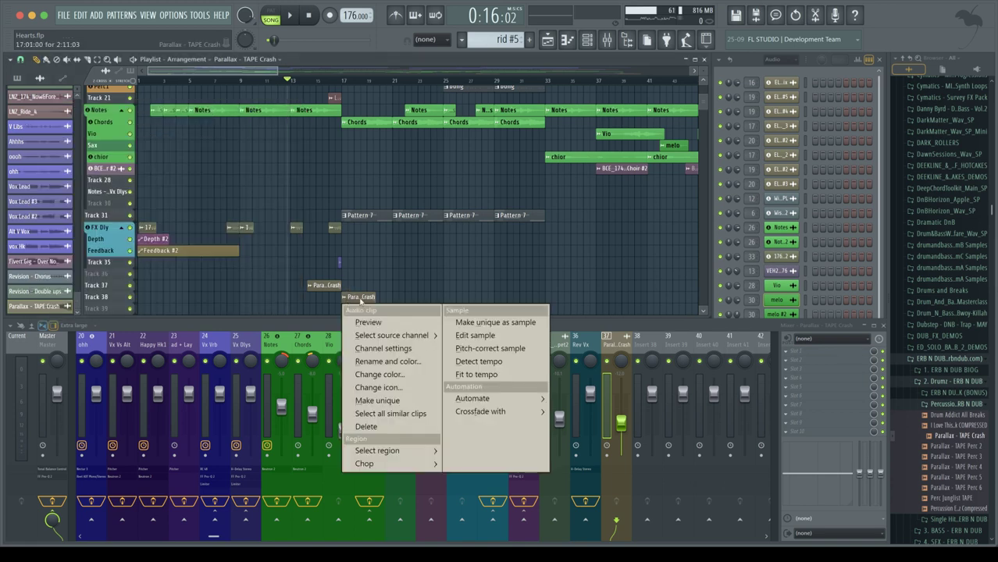
{"action": "left_click", "coordinate": [375, 402]}
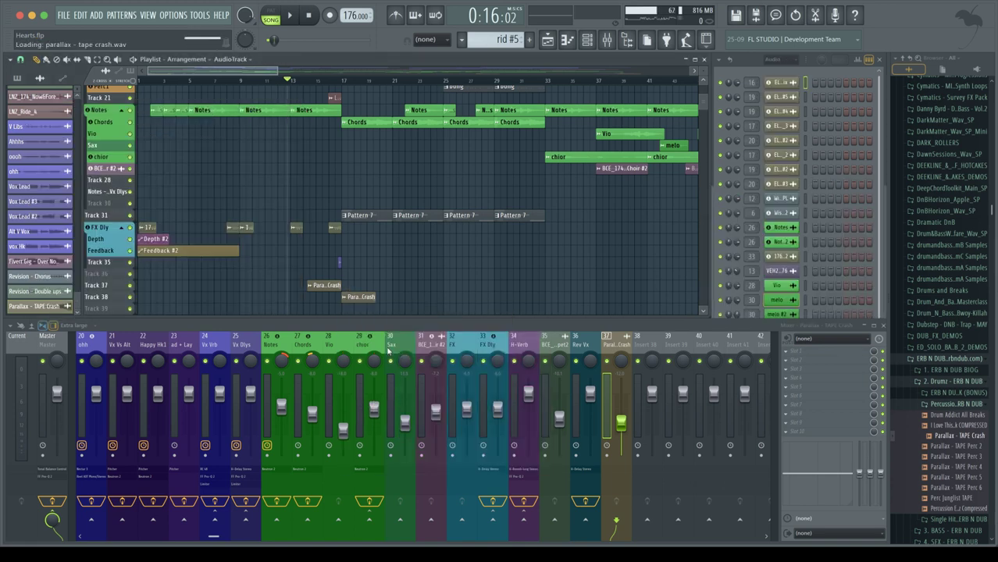
Turn off Reverse for the unique crash copy on Track 38 in its channel settings.
{"action": "double_click", "coordinate": [331, 285]}
{"action": "left_click", "coordinate": [190, 230]}
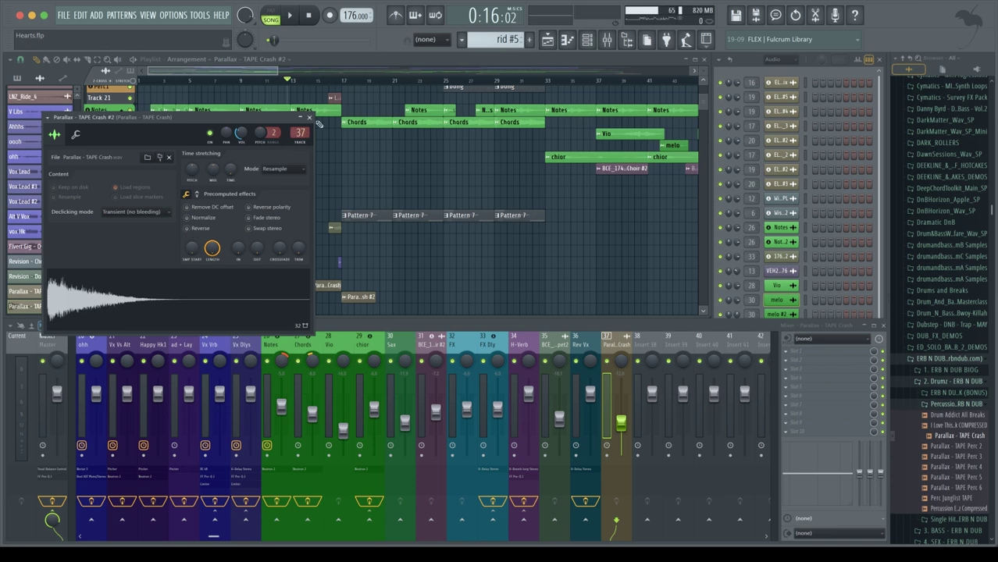
{"action": "left_click", "coordinate": [310, 117]}
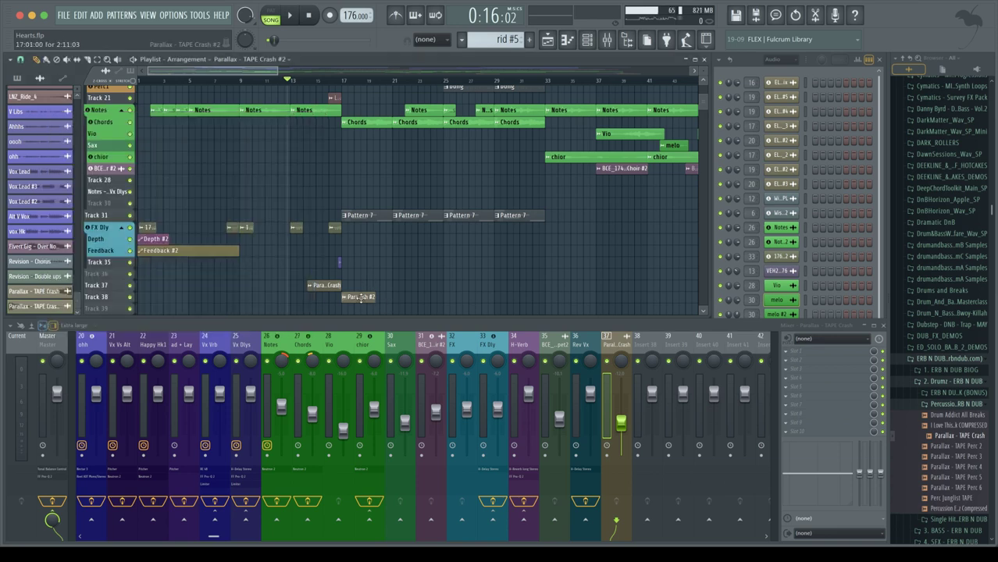
Route the unreversed crash copy to free mixer track 38 and lower that track to about -12.7 dB while playing the drop.
{"action": "double_click", "coordinate": [361, 297]}
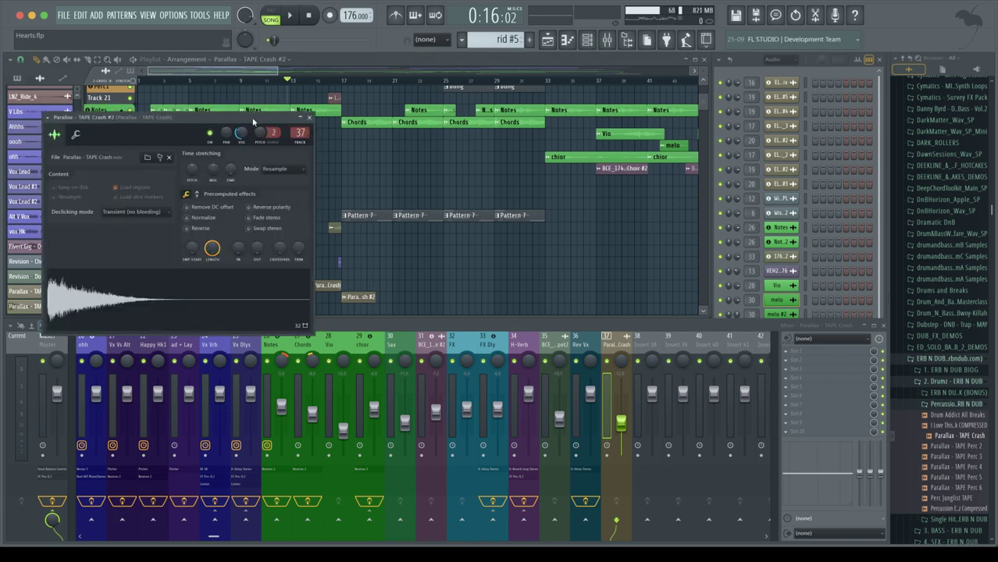
{"action": "key", "text": "ctrl+l"}
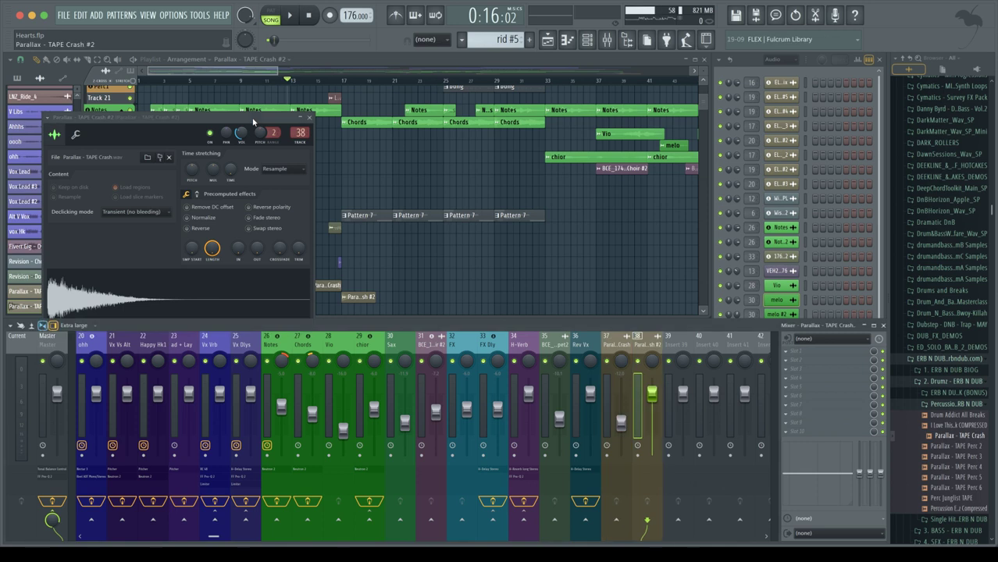
{"action": "left_click", "coordinate": [310, 119]}
{"action": "key", "text": "space"}
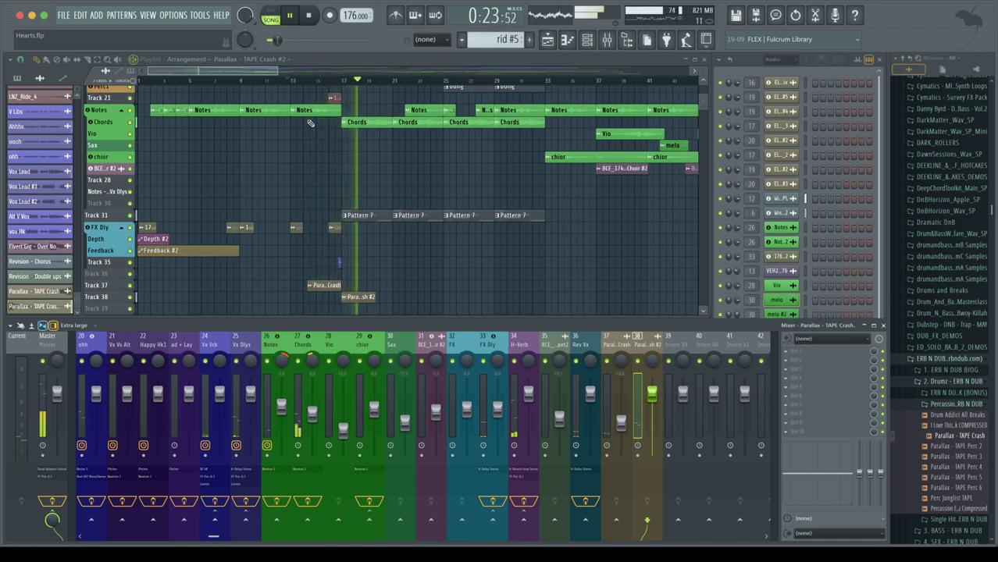
{"action": "left_click_drag", "start_coordinate": [651, 394], "coordinate": [651, 423]}
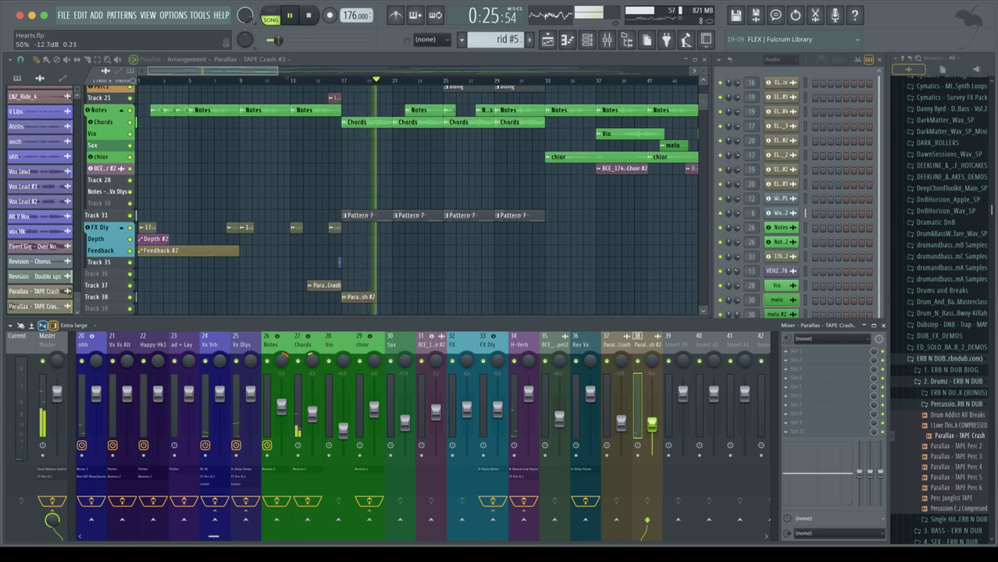
Move the reversed Parallax - TAPE Crash mixer track from position 37 to position 14, beside the Shkr track.
{"action": "key", "text": "space"}
{"action": "key", "text": "space"}
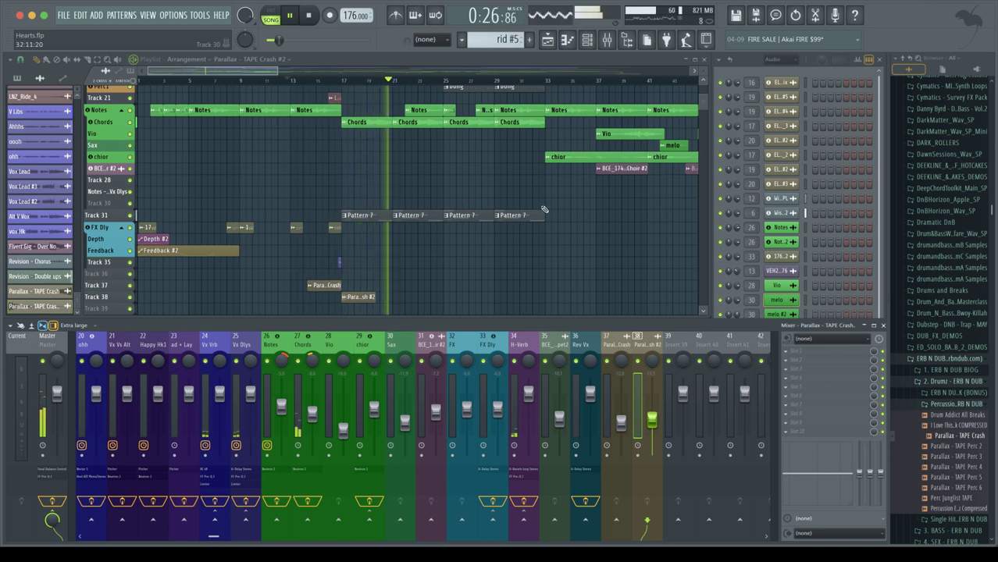
{"action": "scroll", "coordinate": [542, 208], "scroll_direction": "down", "scroll_amount": 2}
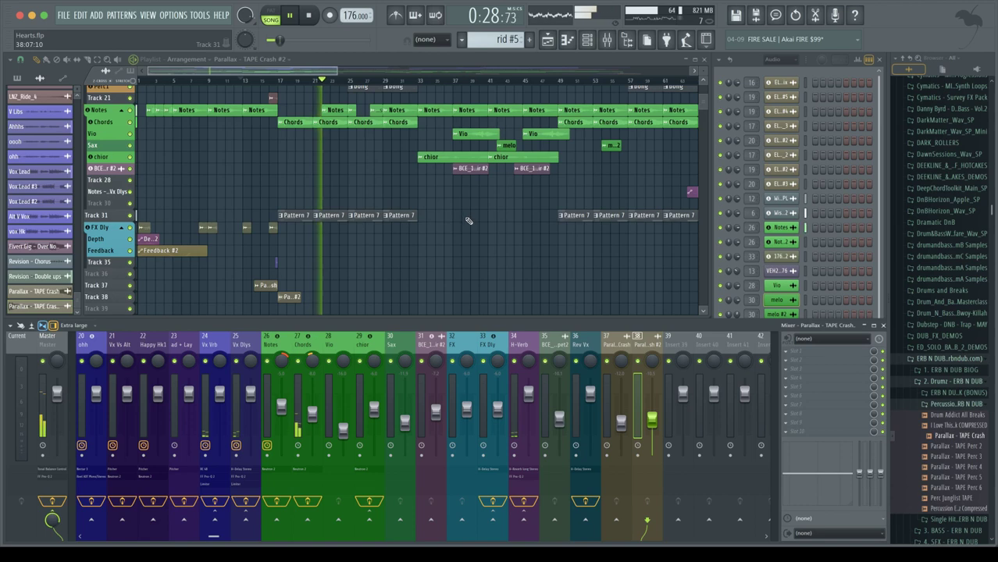
{"action": "scroll", "coordinate": [469, 221], "scroll_direction": "up", "scroll_amount": 2}
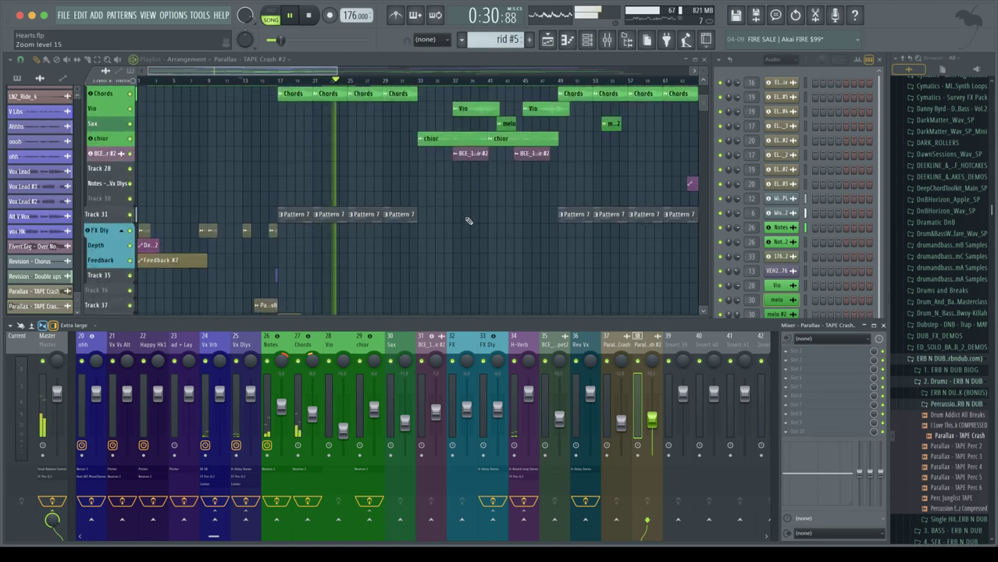
{"action": "scroll", "coordinate": [468, 221], "scroll_direction": "down", "scroll_amount": 2}
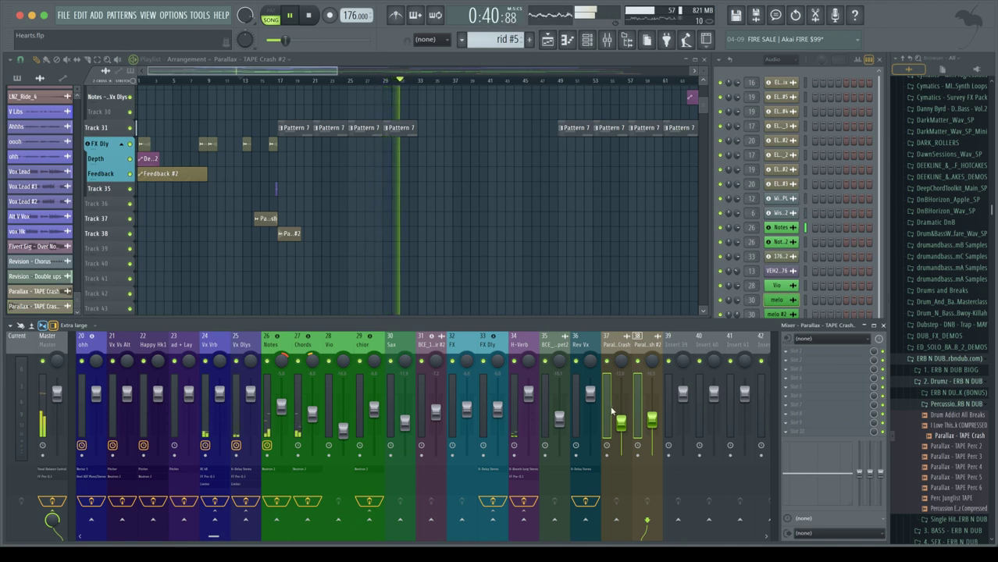
{"action": "left_click_drag", "start_coordinate": [612, 412], "coordinate": [178, 411]}
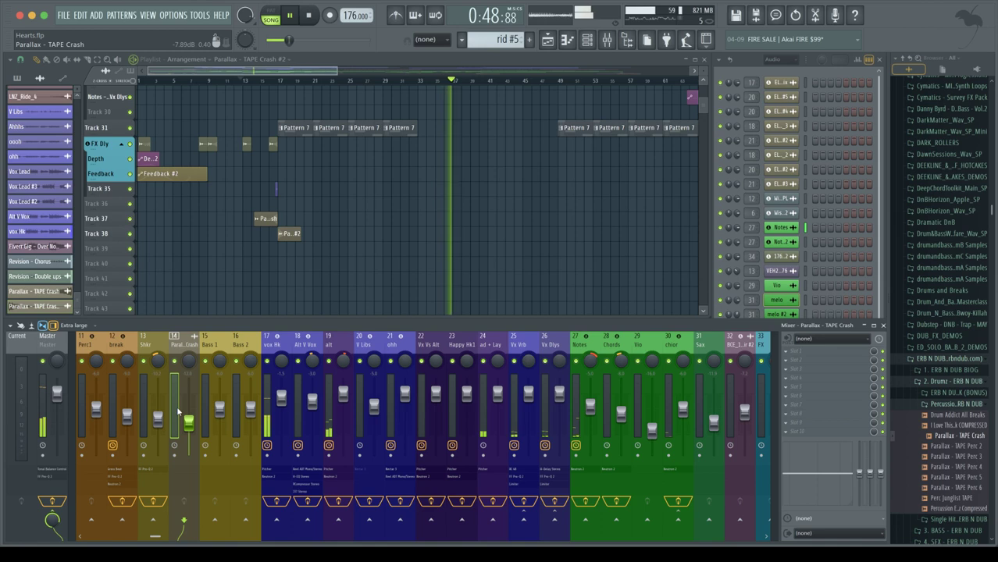
Move the Parallax - TAPE Crash #2 mixer track to position 15, beside the reversed crash track.
{"action": "left_click_drag", "start_coordinate": [155, 537], "coordinate": [265, 537]}
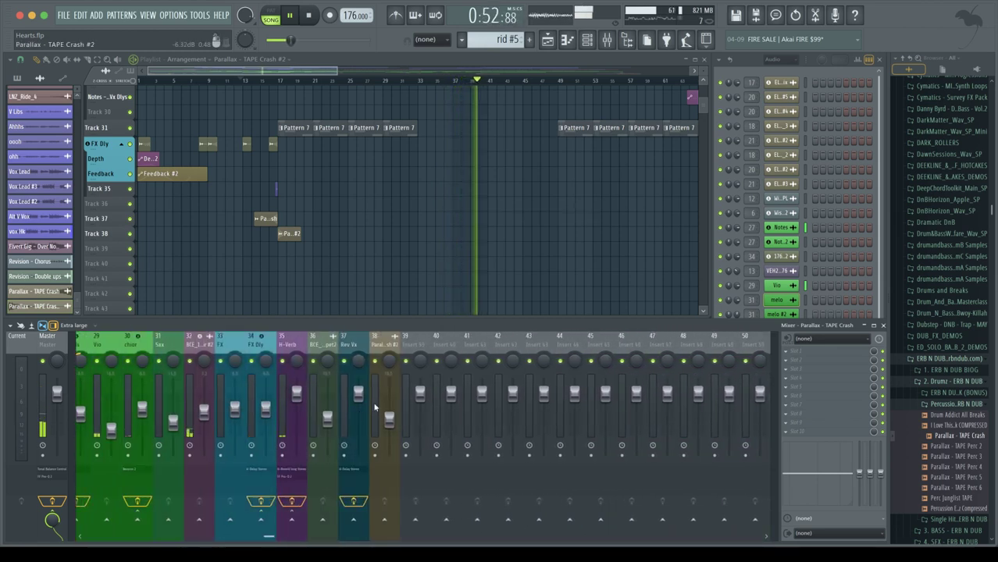
{"action": "left_click", "coordinate": [378, 407]}
{"action": "scroll", "coordinate": [377, 407], "scroll_direction": "up", "scroll_amount": 2}
{"action": "scroll", "coordinate": [316, 406], "scroll_direction": "up", "scroll_amount": 15}
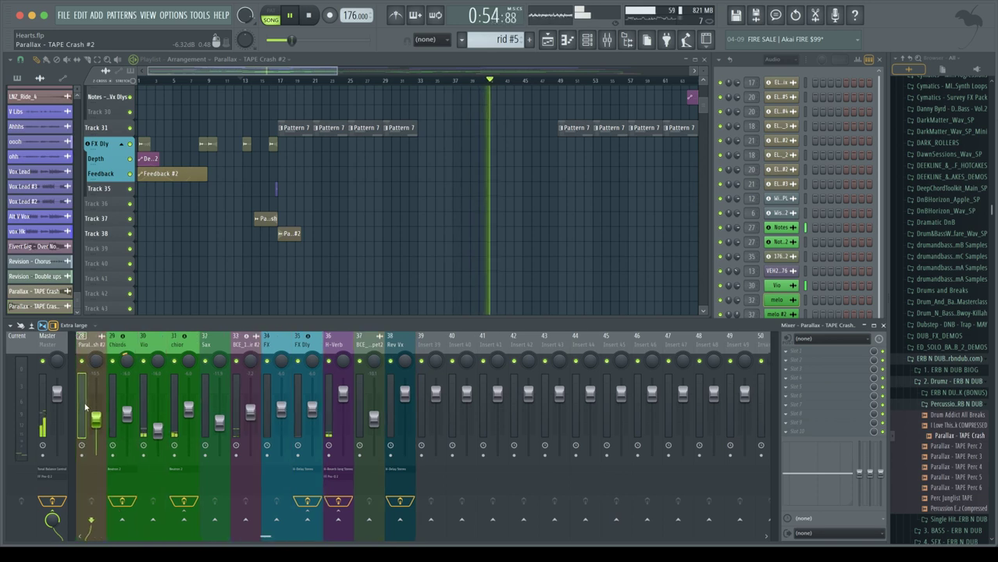
{"action": "scroll", "coordinate": [86, 407], "scroll_direction": "up", "scroll_amount": 7}
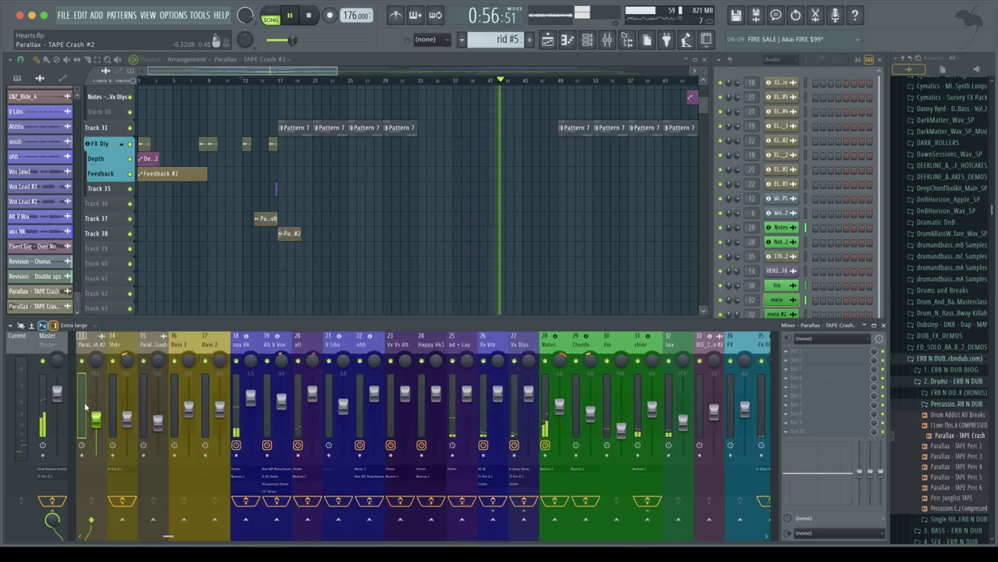
{"action": "scroll", "coordinate": [148, 407], "scroll_direction": "down", "scroll_amount": 2}
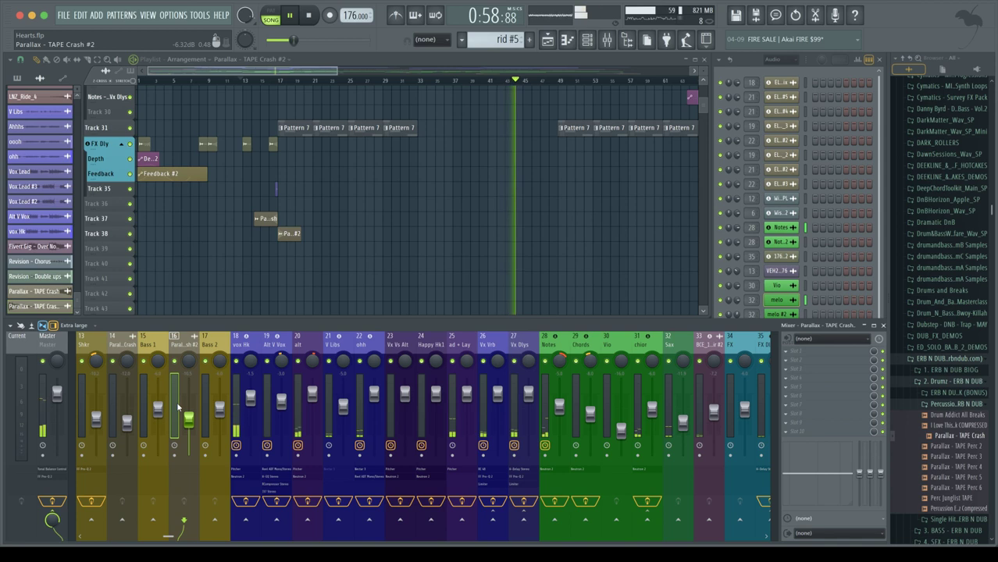
{"action": "scroll", "coordinate": [178, 407], "scroll_direction": "up", "scroll_amount": 1}
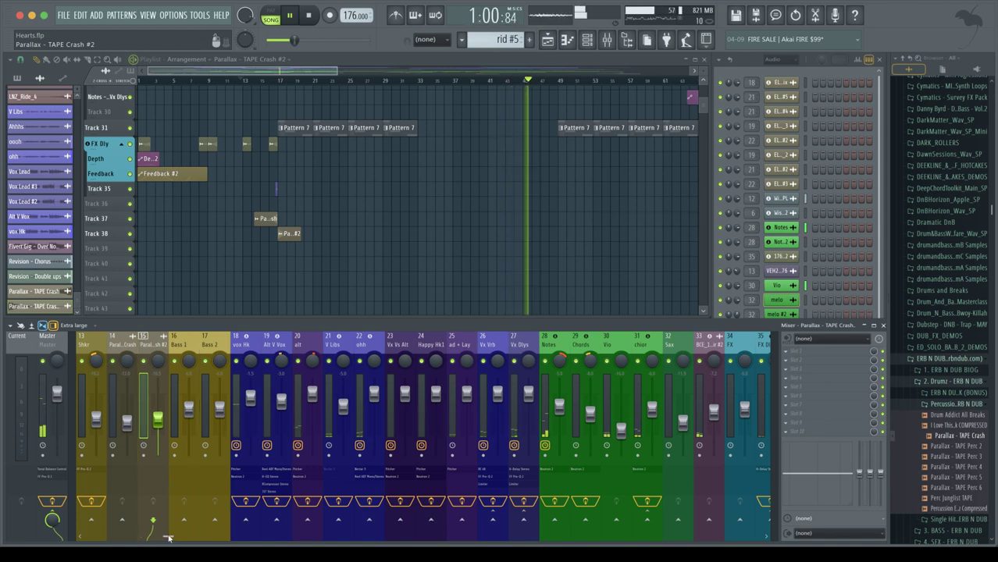
Route both crash mixer tracks, 14 and 15, only to the Drums bus.
{"action": "left_click_drag", "start_coordinate": [168, 538], "coordinate": [90, 537]}
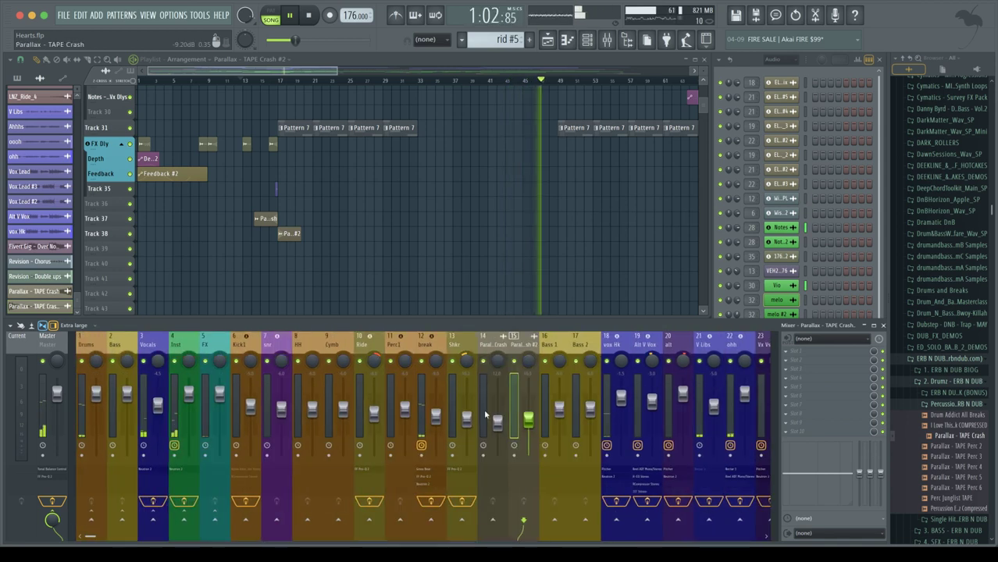
{"action": "left_click", "coordinate": [485, 415]}
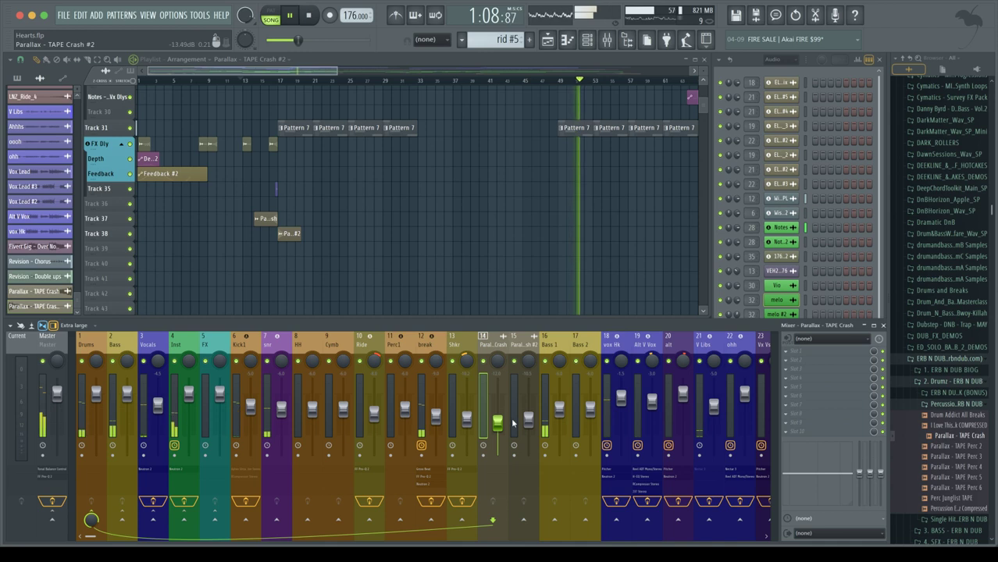
{"action": "left_click", "coordinate": [512, 423]}
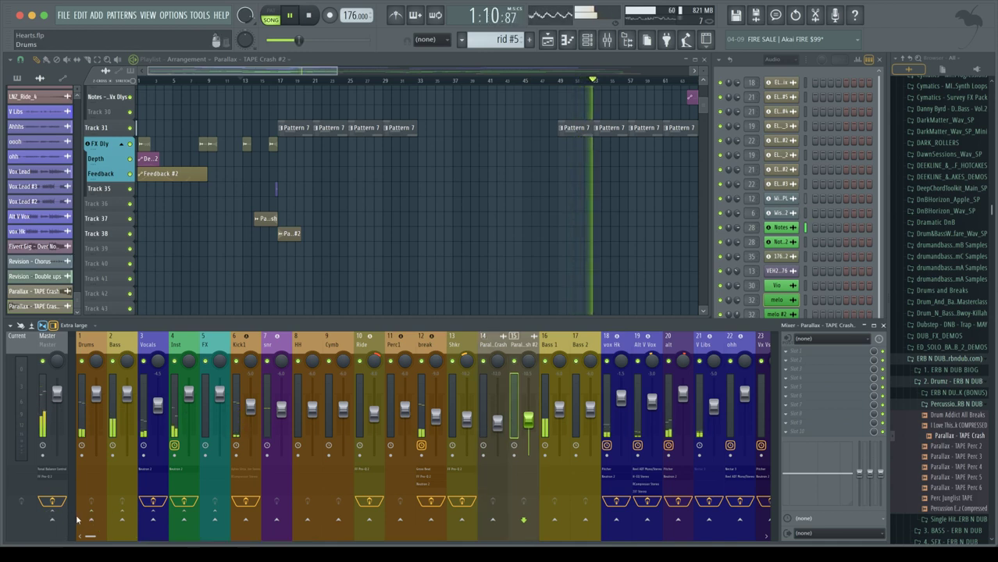
{"action": "left_click", "coordinate": [91, 519]}
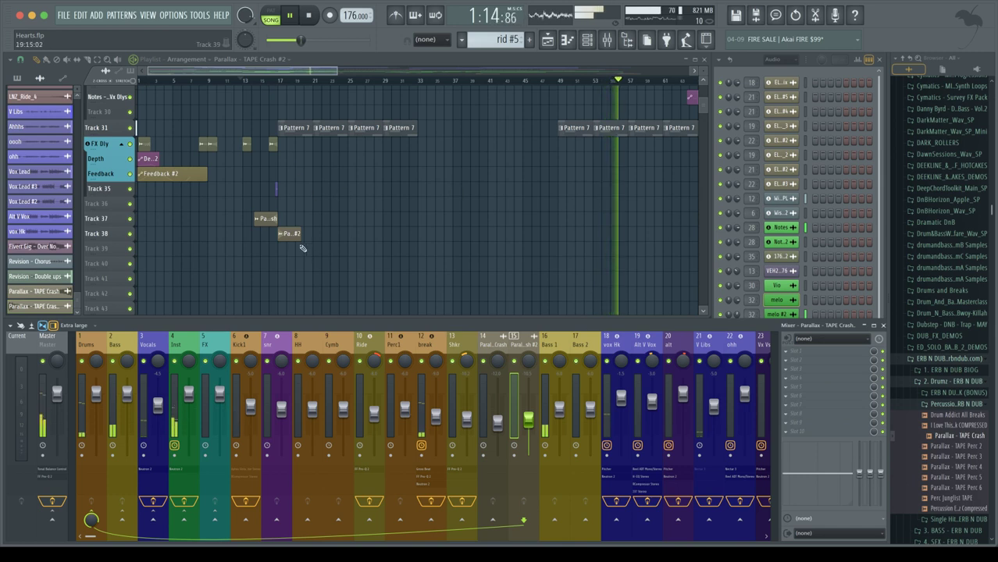
{"action": "left_click", "coordinate": [562, 238]}
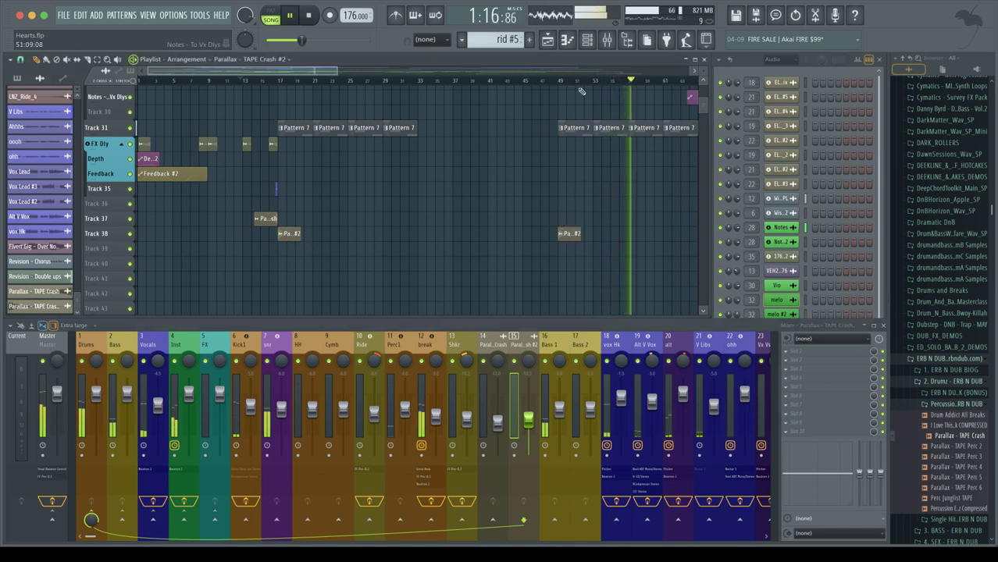
{"action": "left_click", "coordinate": [553, 82]}
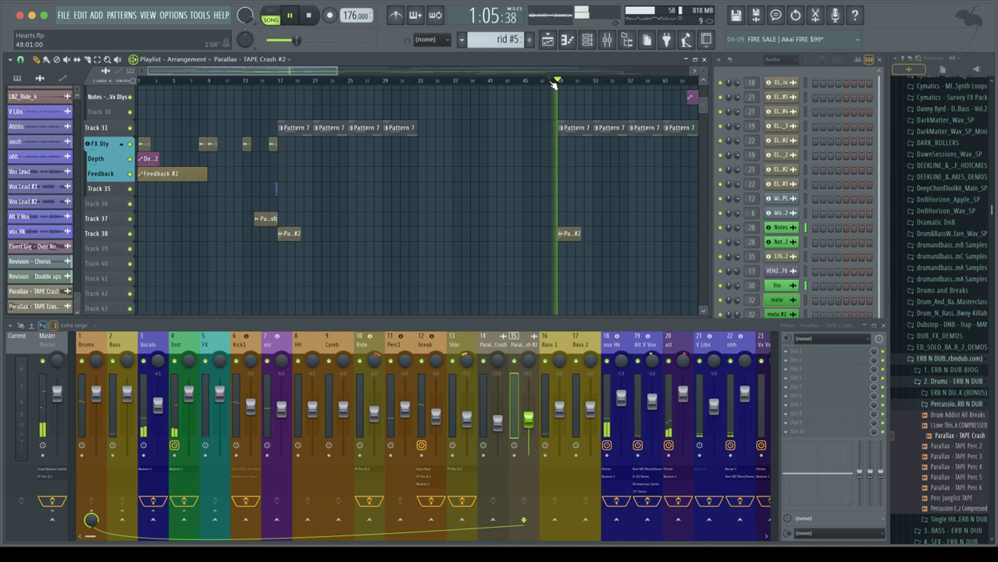
{"action": "right_click", "coordinate": [563, 234]}
{"action": "left_click", "coordinate": [586, 237]}
{"action": "right_click", "coordinate": [575, 234]}
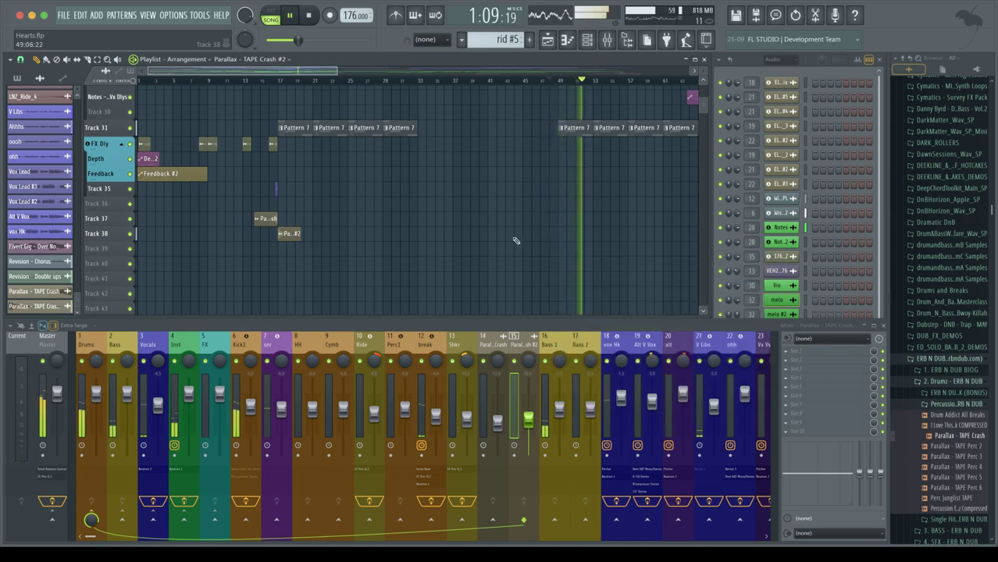
{"action": "left_click", "coordinate": [538, 218]}
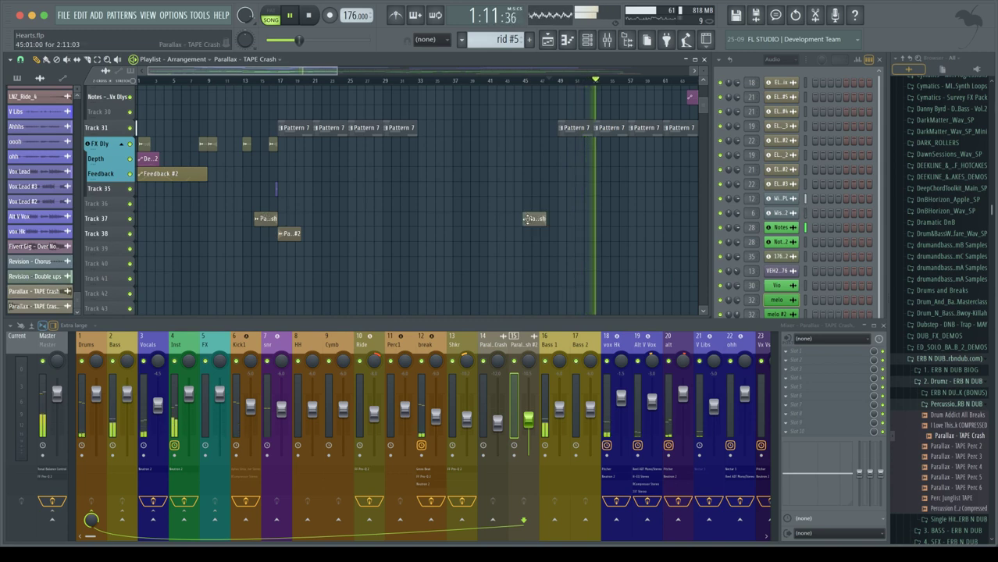
{"action": "scroll", "coordinate": [544, 219], "scroll_direction": "up", "scroll_amount": 3}
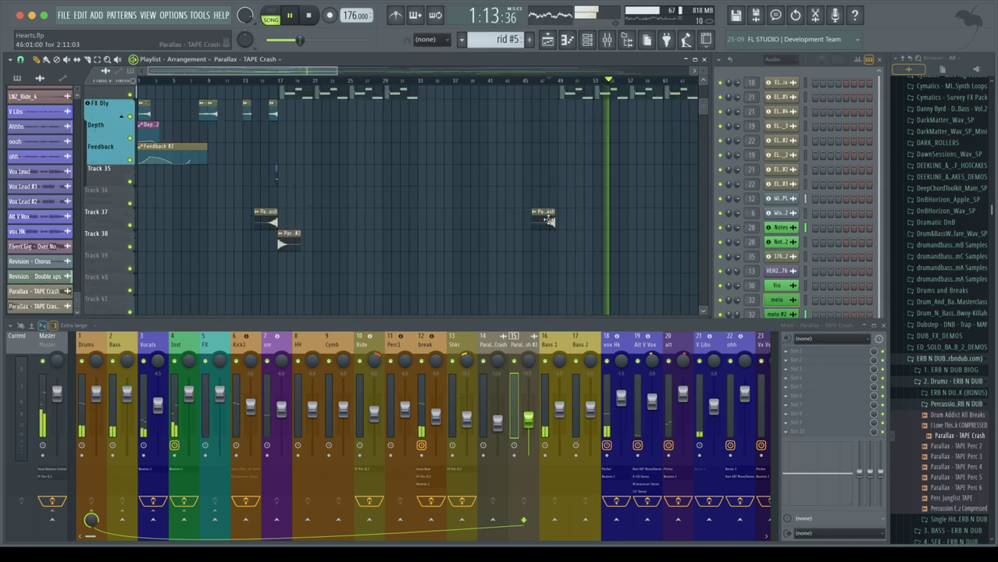
{"action": "right_click", "coordinate": [542, 219]}
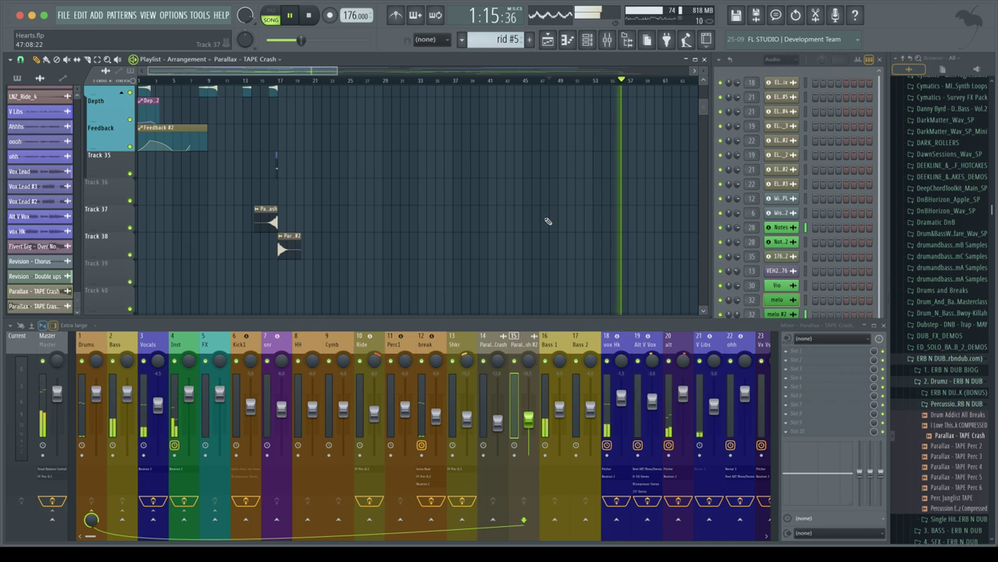
Place a copy of the reversed Parallax - TAPE Crash clip on Track 37 so that it ends at bar 49.
{"action": "left_click_drag", "start_coordinate": [255, 212], "coordinate": [575, 212]}
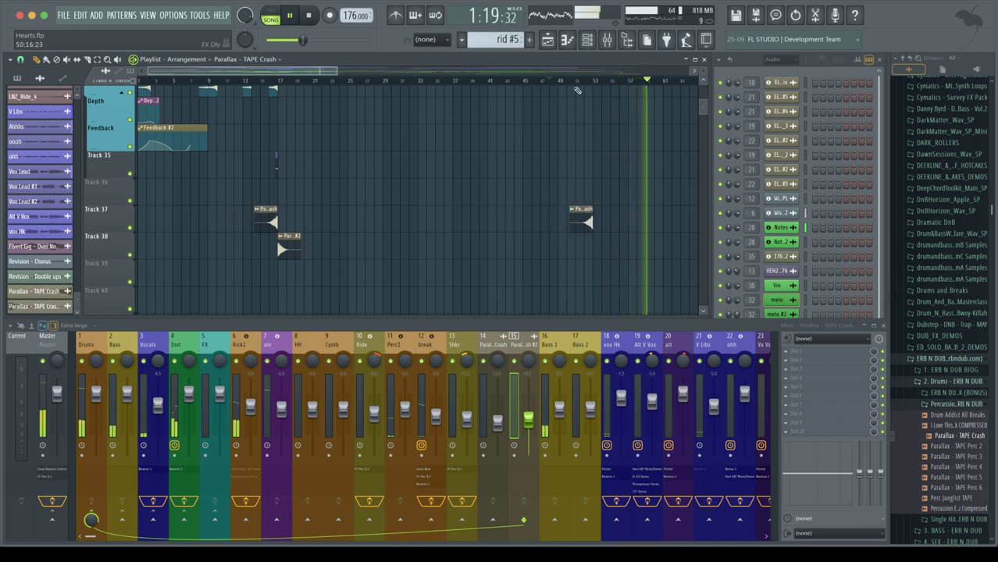
{"action": "left_click", "coordinate": [567, 82]}
{"action": "scroll", "coordinate": [512, 125], "scroll_direction": "up", "scroll_amount": 3}
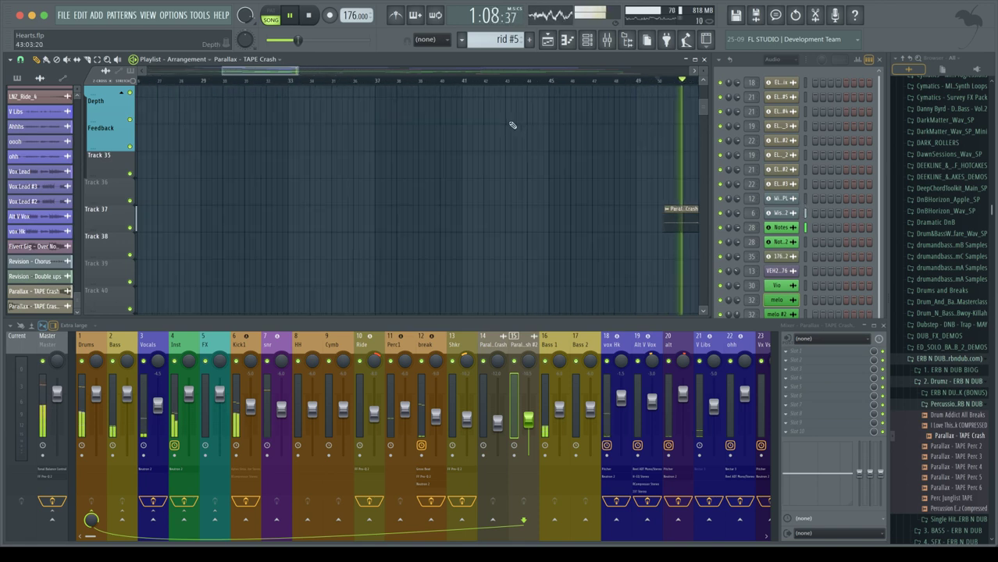
{"action": "scroll", "coordinate": [512, 125], "scroll_direction": "down", "scroll_amount": 3}
{"action": "scroll", "coordinate": [512, 125], "scroll_direction": "down", "scroll_amount": 2}
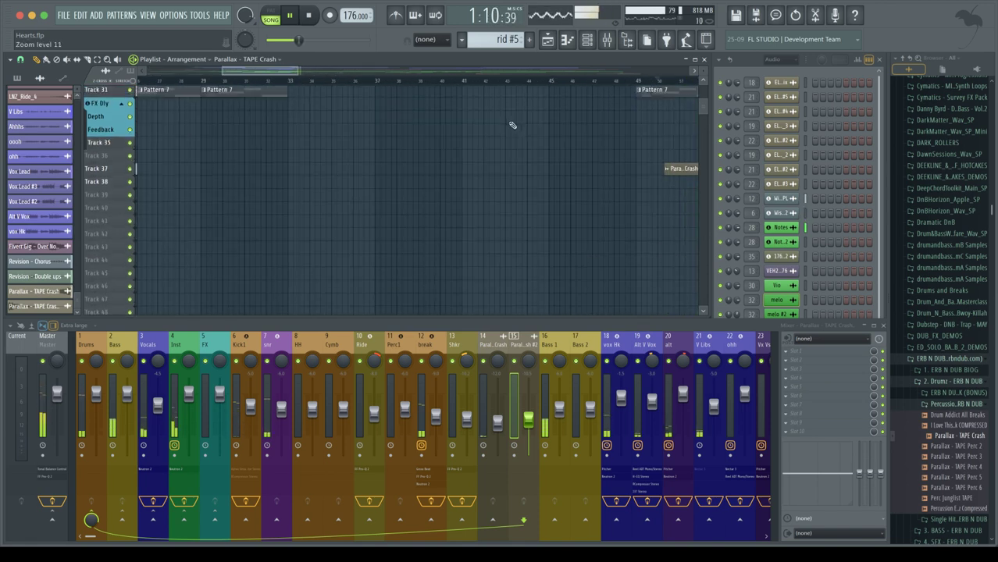
{"action": "key", "text": "space"}
{"action": "left_click_drag", "start_coordinate": [609, 172], "coordinate": [539, 173]}
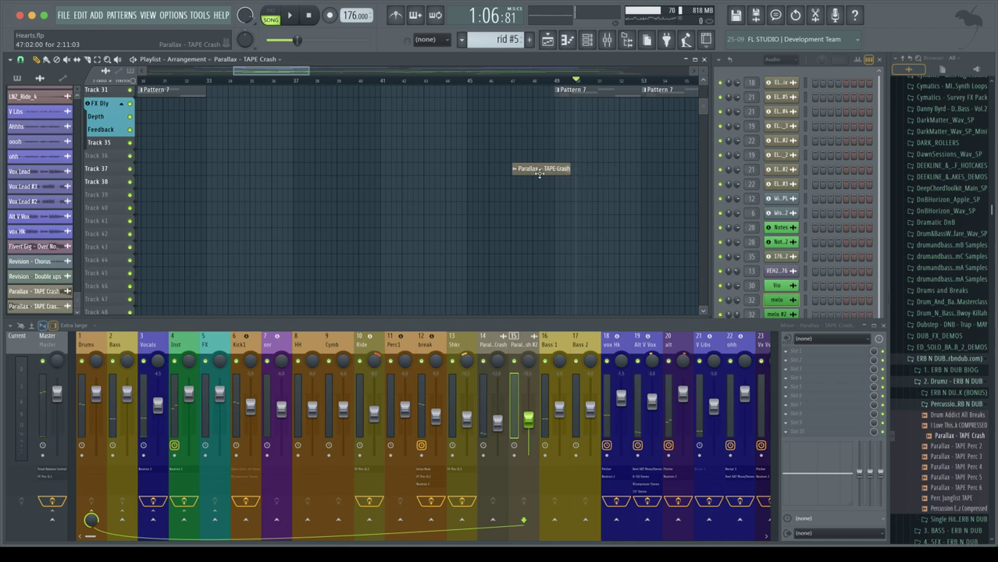
Play the arrangement from about bar 46 through the second drop at bar 49 to check the reversed crash.
{"action": "left_click", "coordinate": [500, 81]}
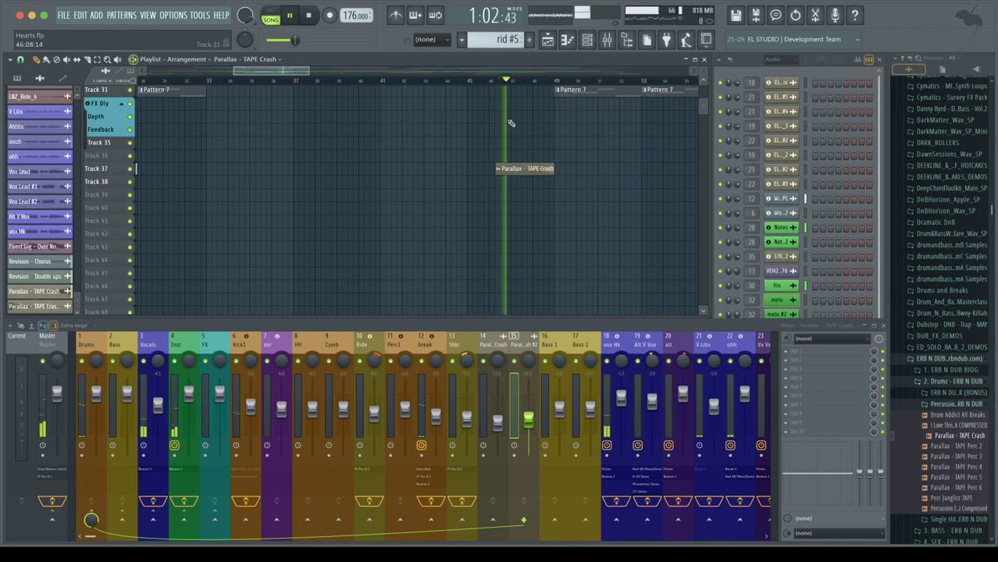
{"action": "scroll", "coordinate": [509, 127], "scroll_direction": "up", "scroll_amount": 2}
{"action": "scroll", "coordinate": [510, 127], "scroll_direction": "up", "scroll_amount": 2}
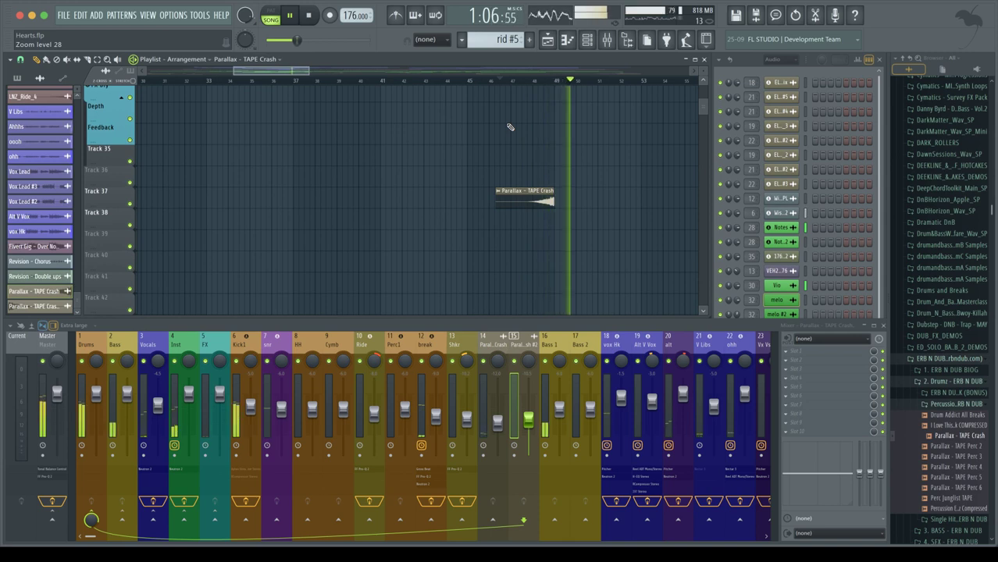
{"action": "scroll", "coordinate": [510, 127], "scroll_direction": "up", "scroll_amount": 1}
{"action": "scroll", "coordinate": [510, 127], "scroll_direction": "down", "scroll_amount": 4}
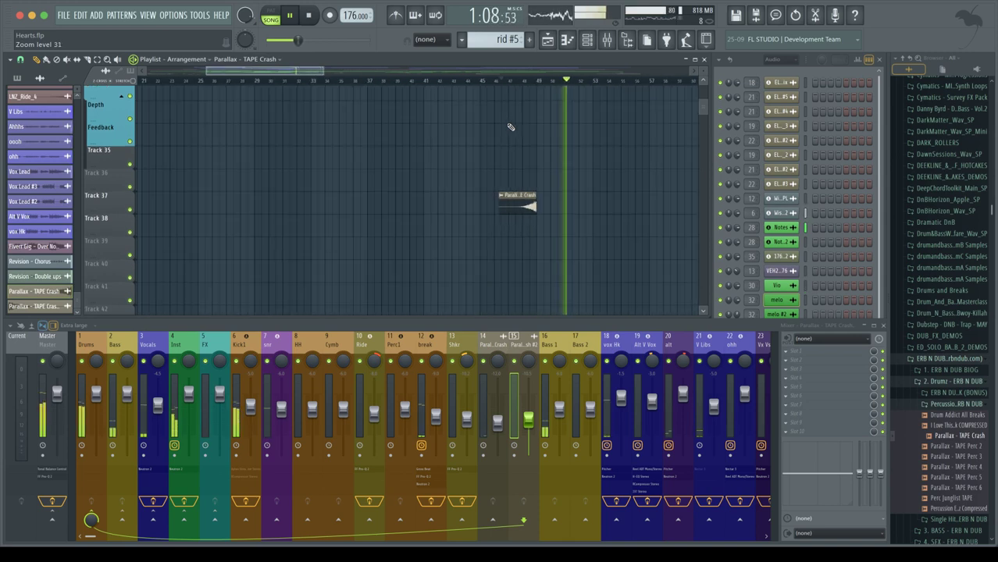
{"action": "key", "text": "space"}
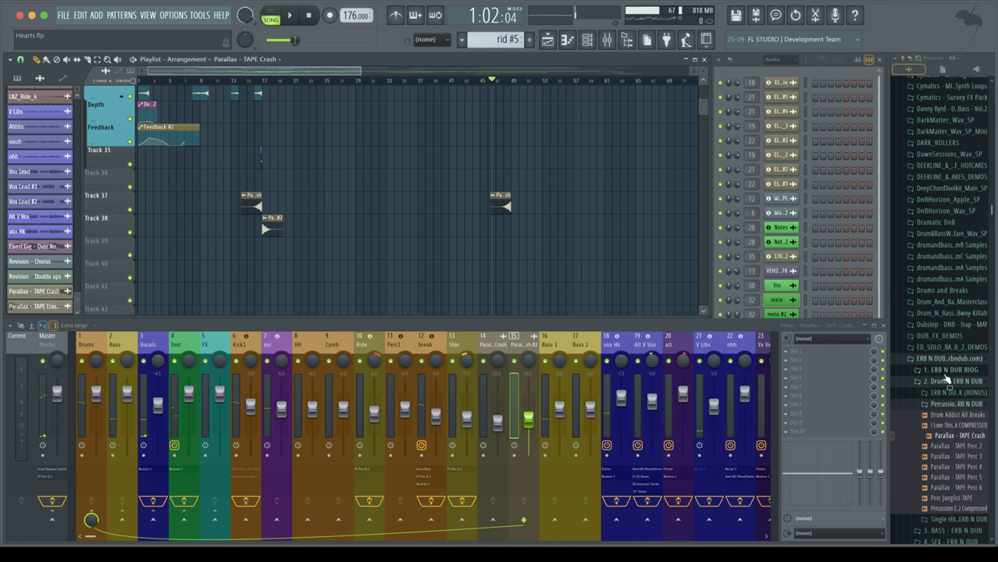
Search the DnB folder of the sample archive for ride samples.
{"action": "scroll", "coordinate": [944, 359], "scroll_direction": "up", "scroll_amount": 7}
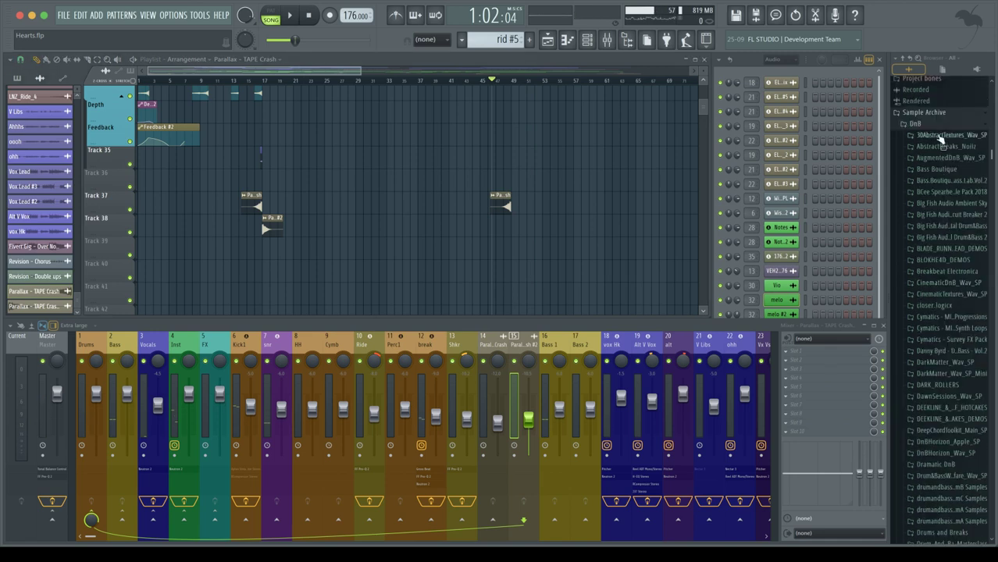
{"action": "right_click", "coordinate": [937, 133]}
{"action": "left_click", "coordinate": [973, 153]}
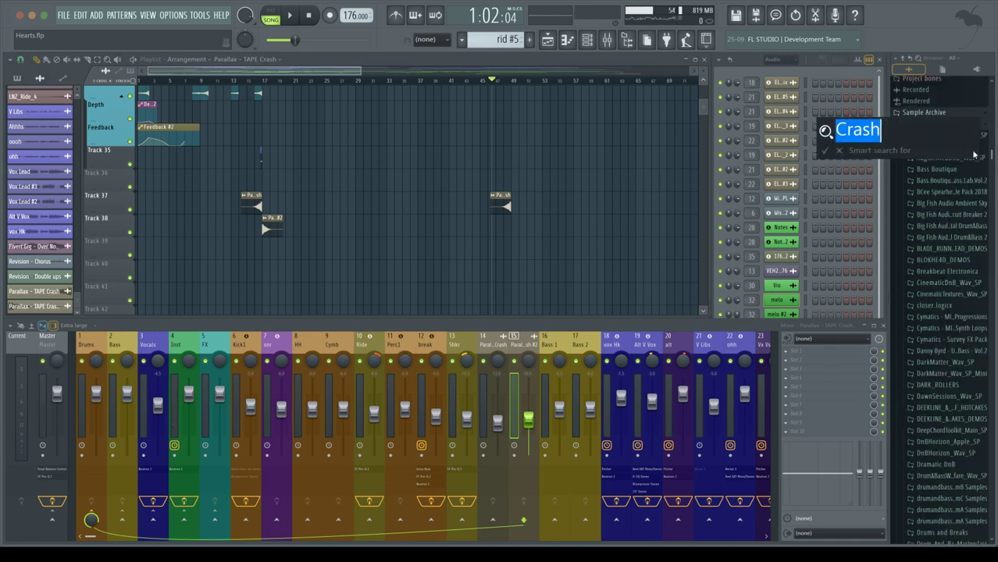
{"action": "key", "text": "Return"}
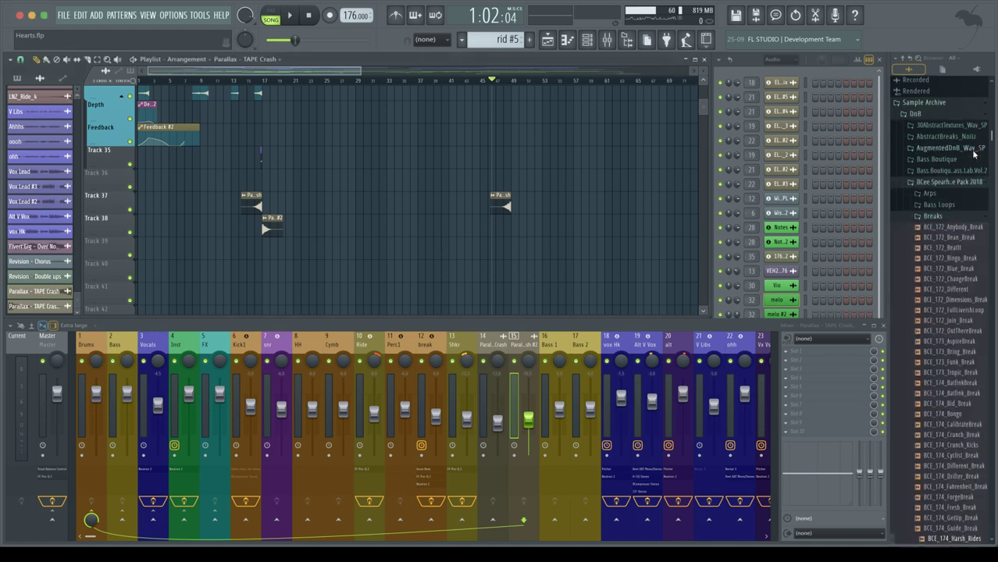
Go through the ride samples in the BCee Breaks and KSHMR Cymbals folders and preview KSHMR Ride 02.
{"action": "scroll", "coordinate": [959, 409], "scroll_direction": "down", "scroll_amount": 2}
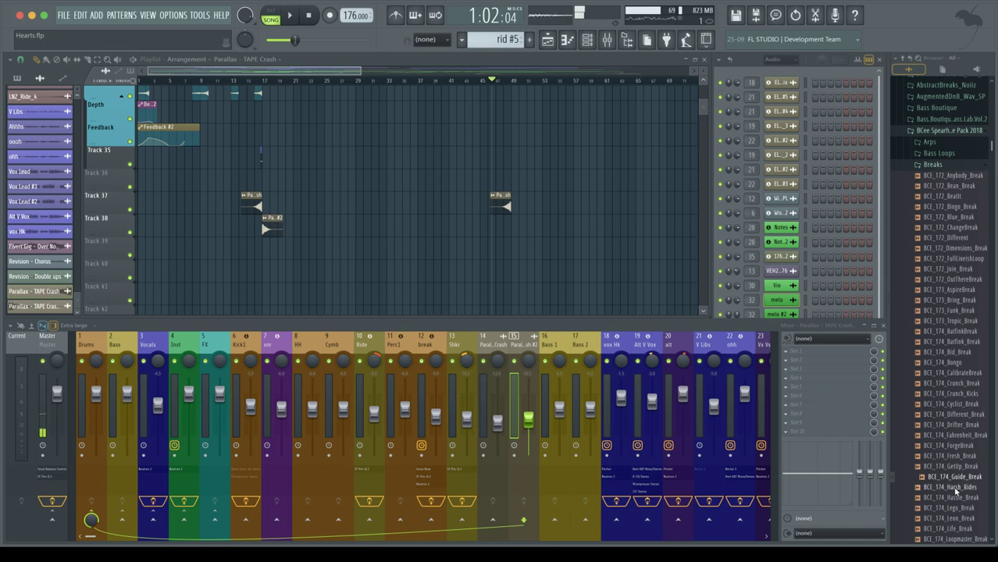
{"action": "scroll", "coordinate": [957, 490], "scroll_direction": "down", "scroll_amount": 8}
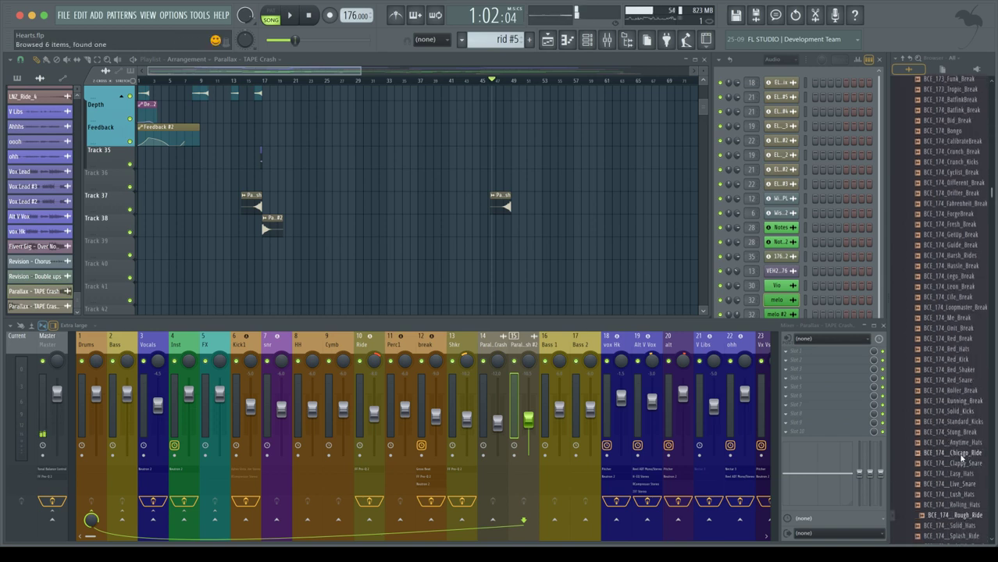
{"action": "scroll", "coordinate": [962, 457], "scroll_direction": "down", "scroll_amount": 5}
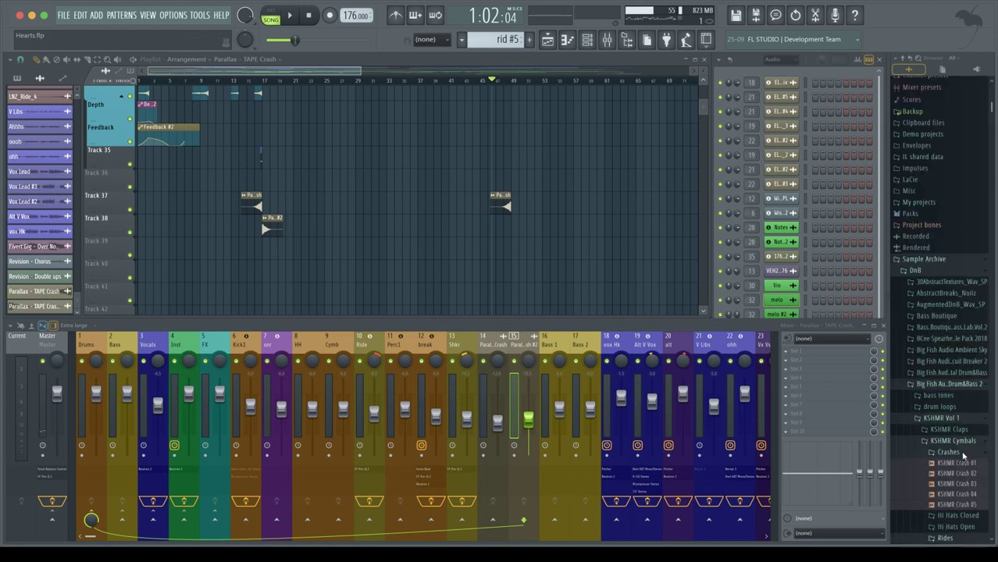
{"action": "scroll", "coordinate": [963, 455], "scroll_direction": "down", "scroll_amount": 2}
{"action": "scroll", "coordinate": [964, 434], "scroll_direction": "down", "scroll_amount": 2}
{"action": "left_click", "coordinate": [965, 434]}
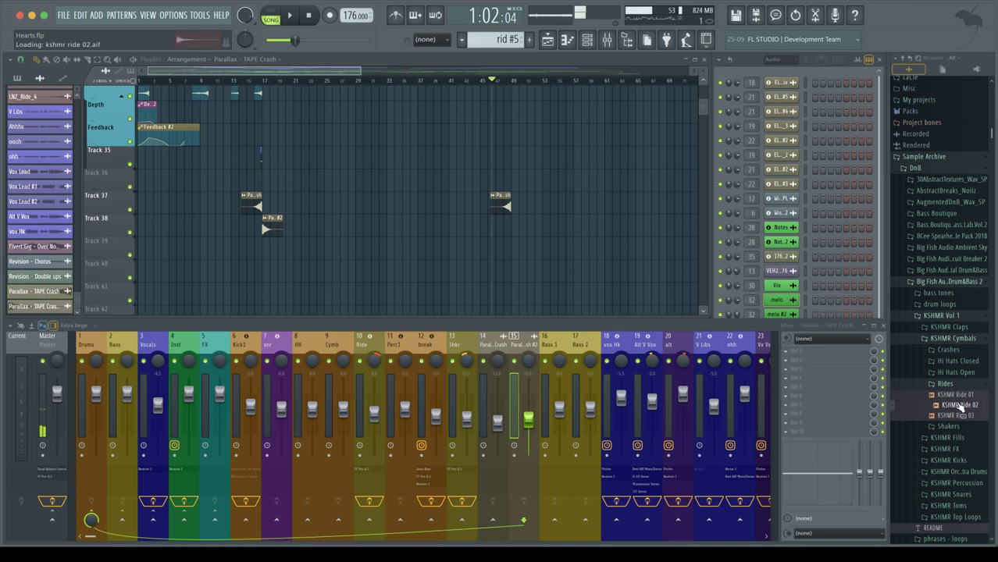
Go through the ride samples in the Danny Byrd drum loop folders and the DawnSessions Hats & Shakers folder.
{"action": "scroll", "coordinate": [960, 390], "scroll_direction": "down", "scroll_amount": 15}
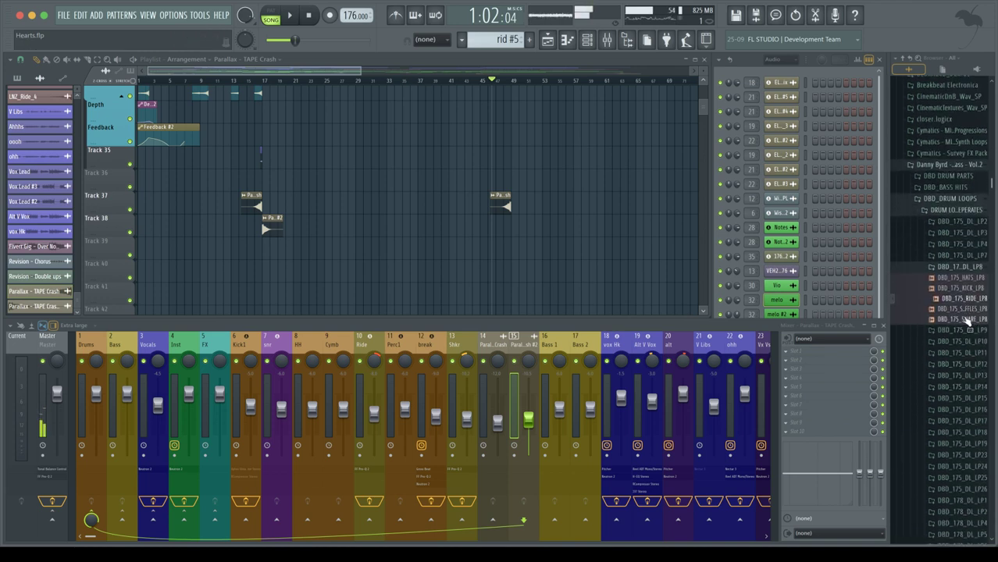
{"action": "scroll", "coordinate": [965, 319], "scroll_direction": "down", "scroll_amount": 1}
{"action": "left_click", "coordinate": [957, 364]}
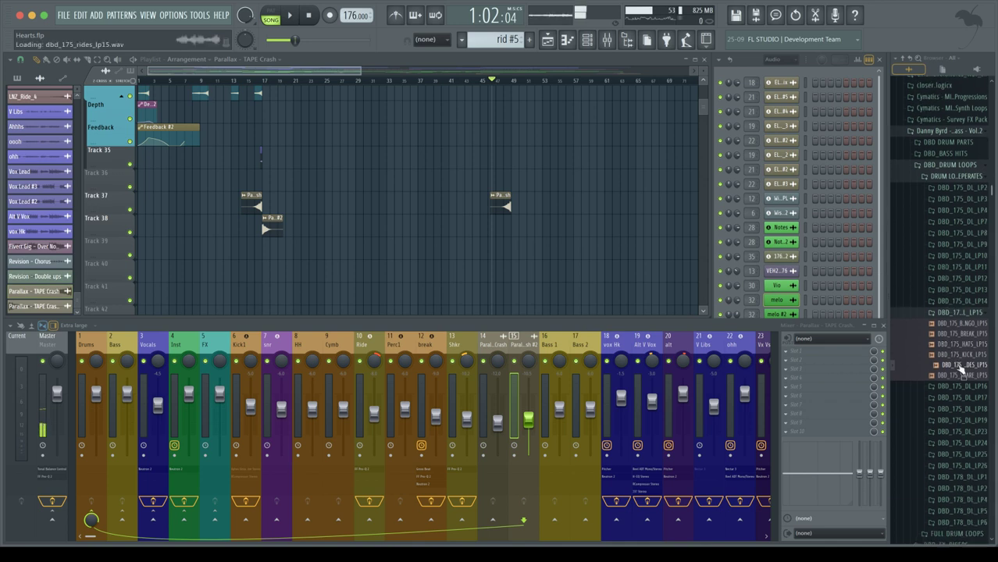
{"action": "key", "text": "F3"}
{"action": "key", "text": "F3"}
{"action": "key", "text": "F3"}
{"action": "key", "text": "F3"}
{"action": "key", "text": "F3"}
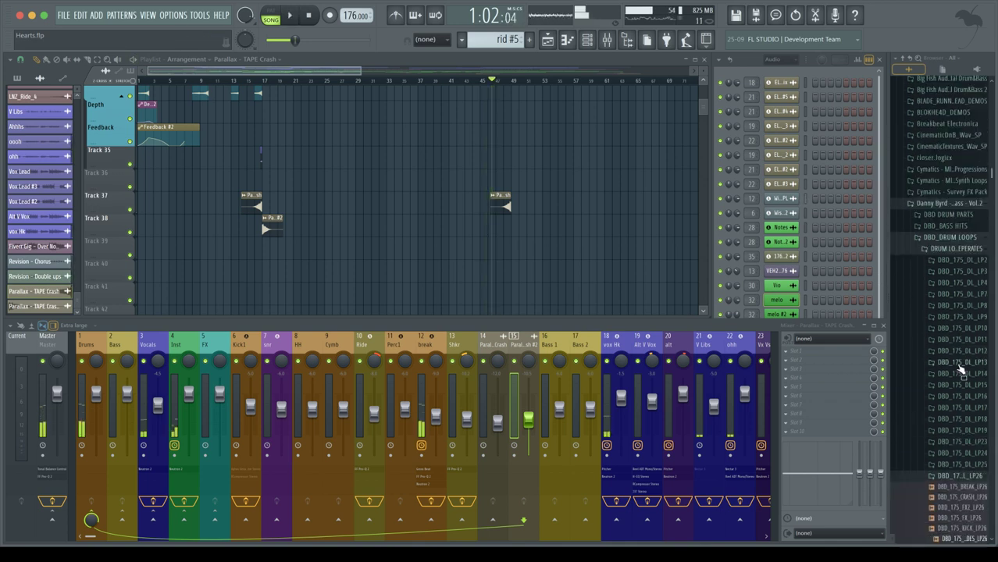
{"action": "key", "text": "F3"}
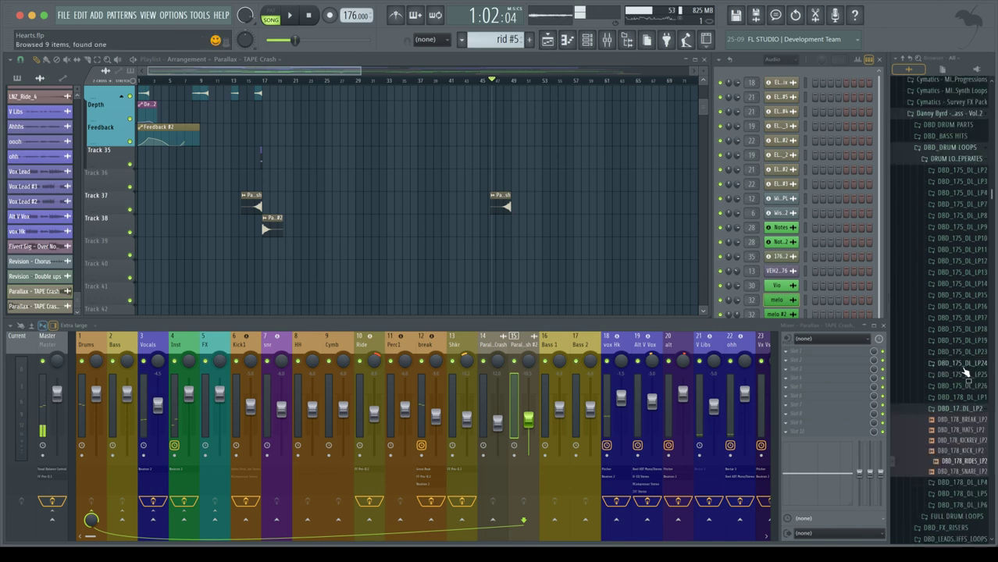
{"action": "key", "text": "F3"}
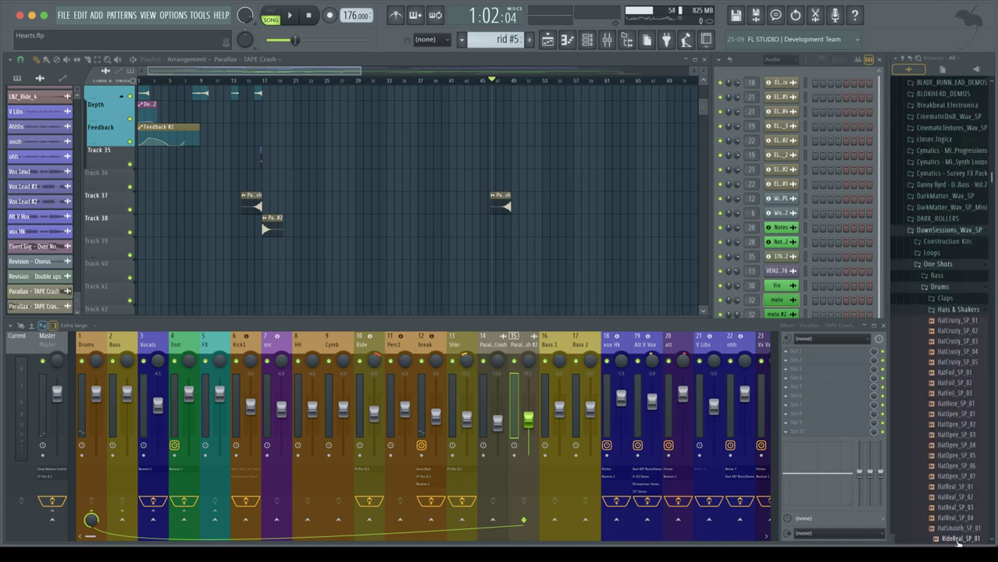
Place the RideReal_SP_02 sample on Track 39 at bar 49 and play it in the arrangement.
{"action": "scroll", "coordinate": [960, 492], "scroll_direction": "down", "scroll_amount": 4}
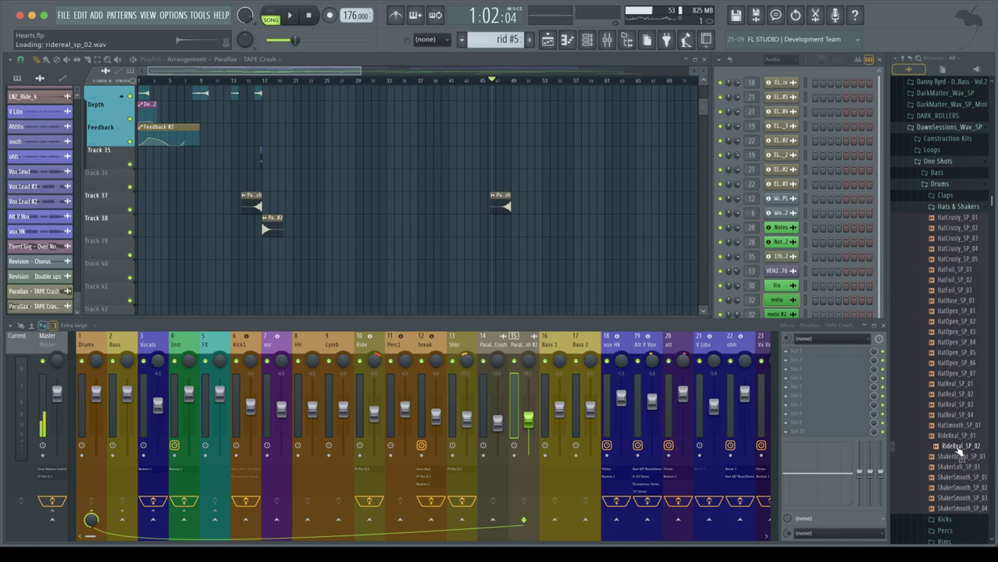
{"action": "left_click_drag", "start_coordinate": [962, 450], "coordinate": [491, 249]}
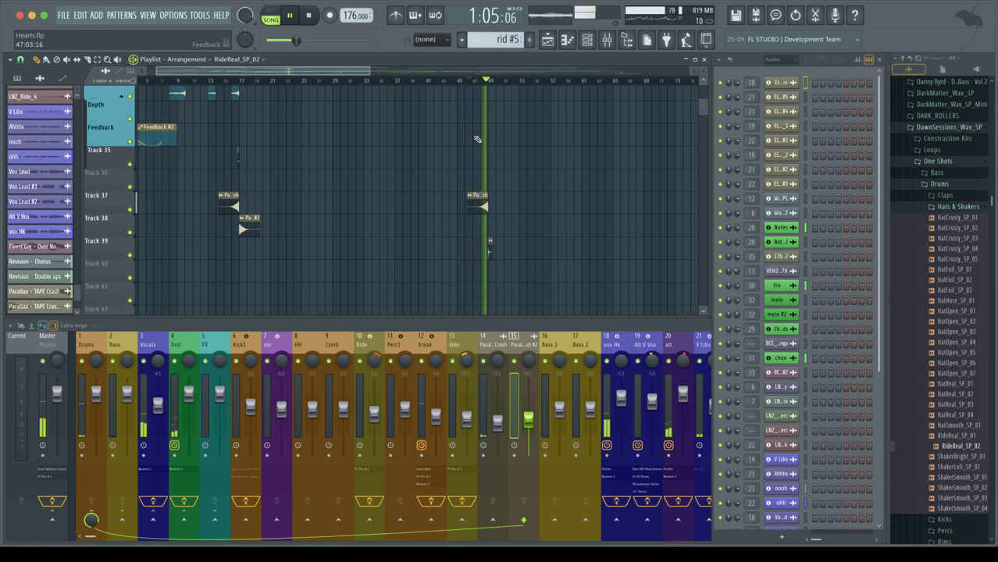
{"action": "key", "text": "space"}
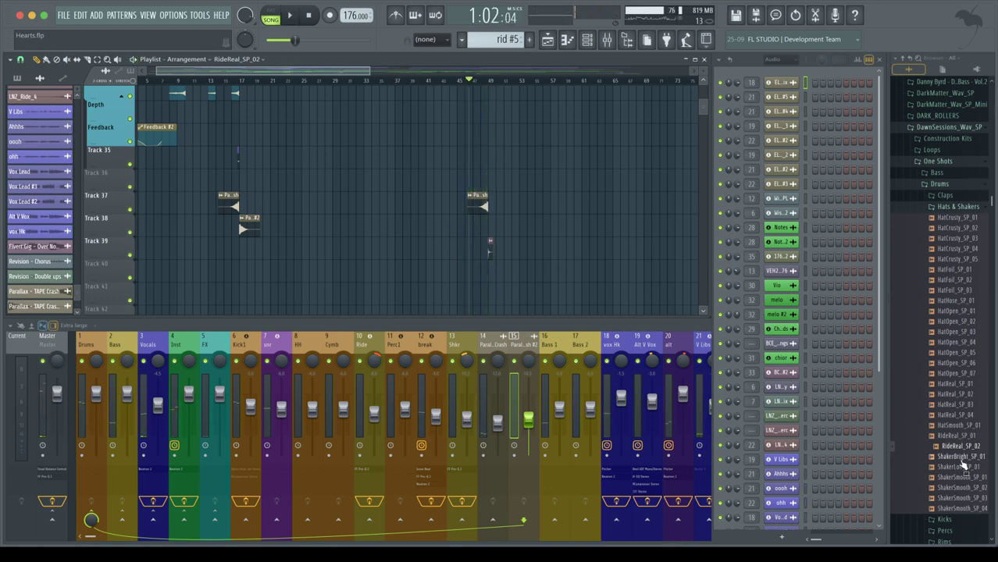
Place the HC1_140_Clap_Ride_1 sample on Track 40 at bar 49 and trim it to its first hit, 0:08:00 long.
{"action": "scroll", "coordinate": [956, 461], "scroll_direction": "down", "scroll_amount": 10}
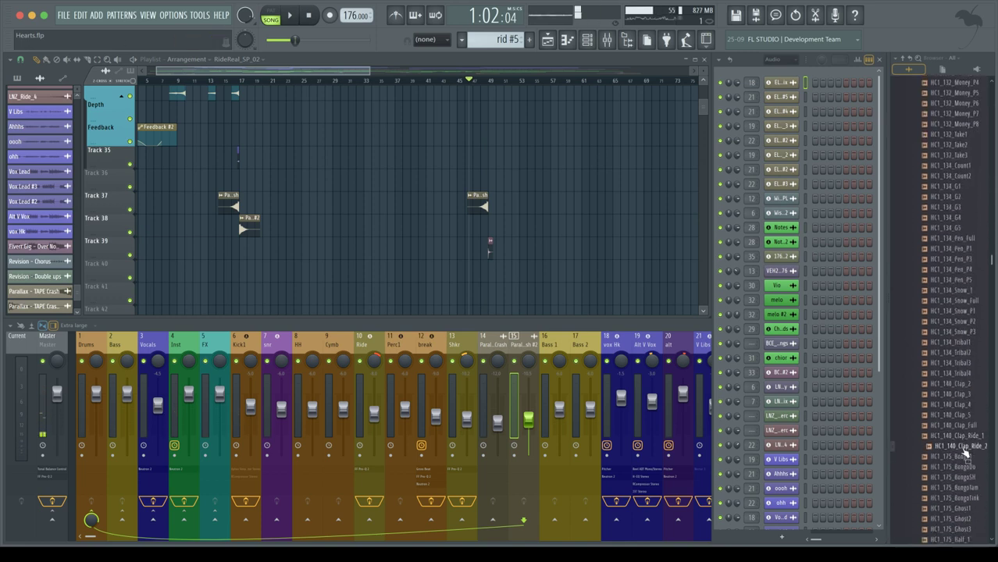
{"action": "left_click_drag", "start_coordinate": [964, 443], "coordinate": [492, 262]}
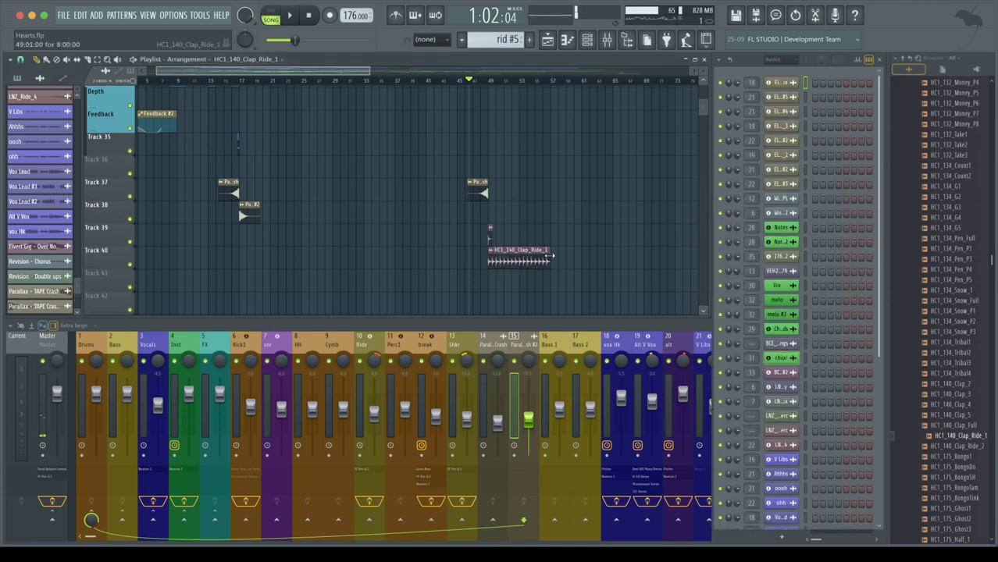
{"action": "scroll", "coordinate": [491, 258], "scroll_direction": "up", "scroll_amount": 4}
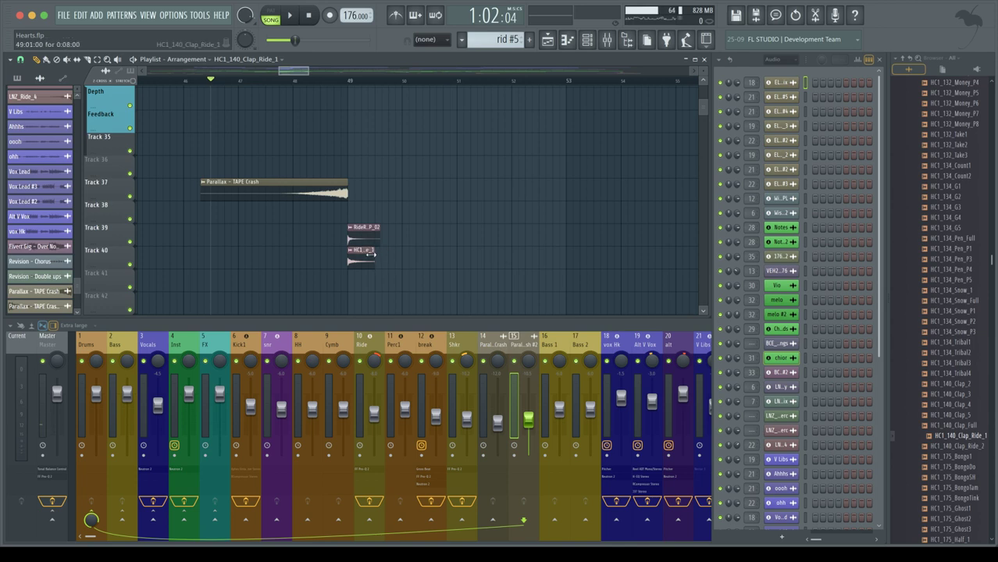
Time-stretch the HC1_140_Clap_Ride_1 clip to one bar and play the drop at bar 49 with both rides.
{"action": "key", "text": "space"}
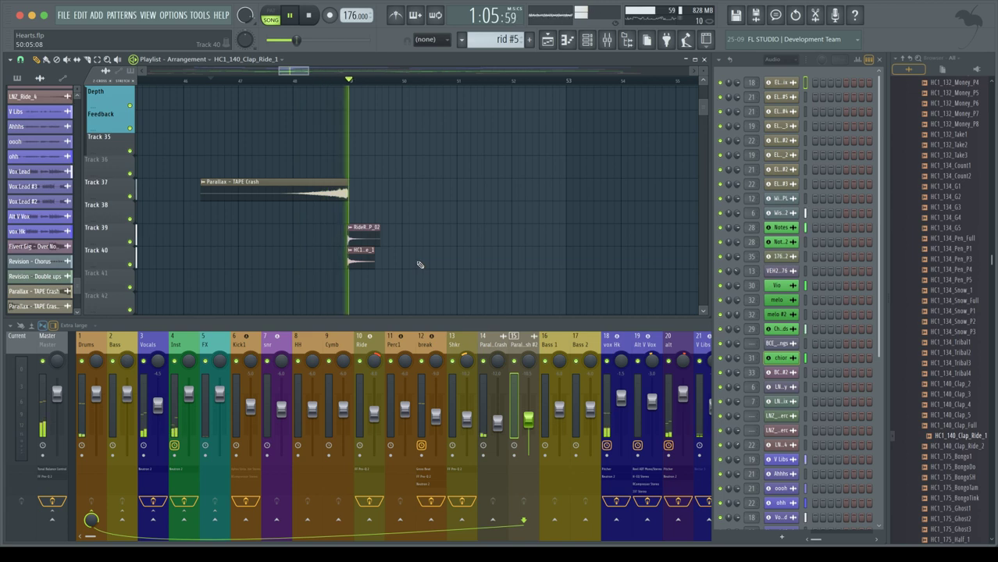
{"action": "key", "text": "space"}
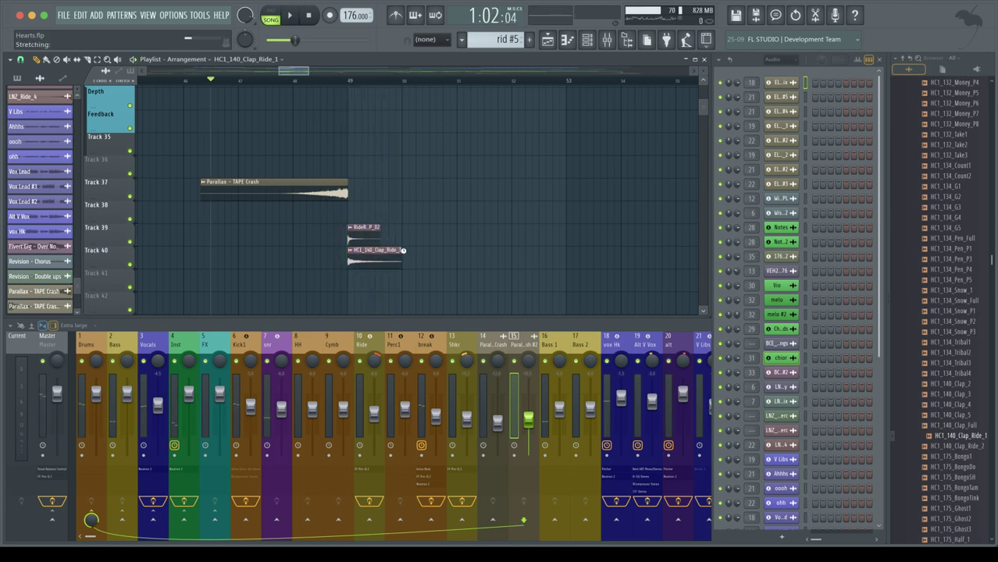
{"action": "key", "text": "space"}
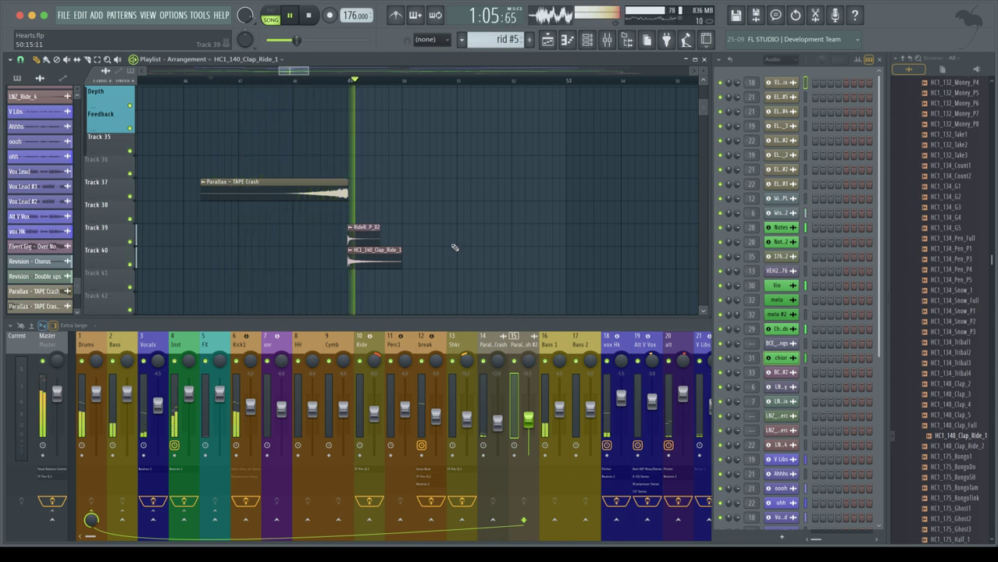
{"action": "key", "text": "space"}
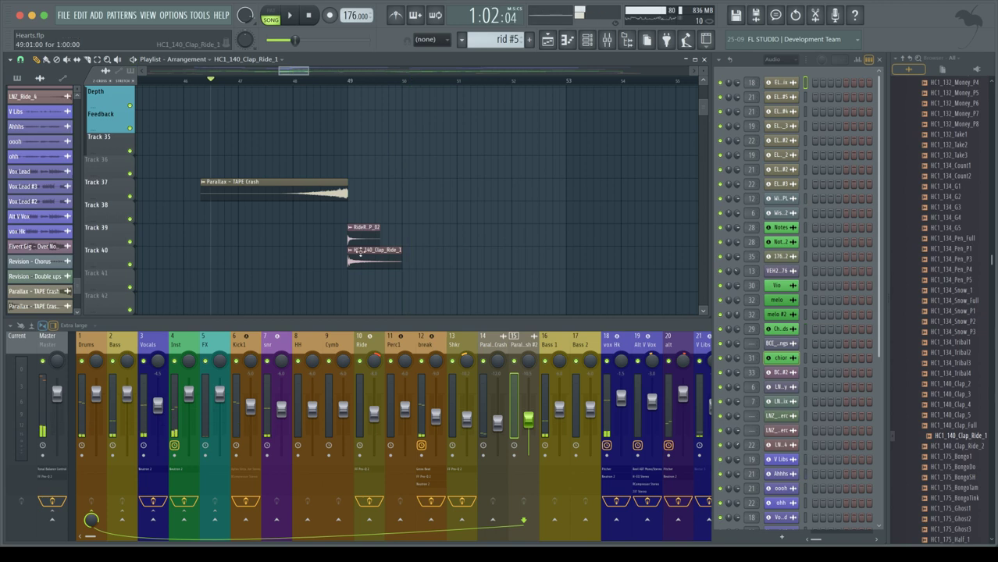
Route HC1_140_Clap_Ride_1 to mixer track 39 with its volume lowered, and RideReal_SP_02 to mixer track 40.
{"action": "double_click", "coordinate": [368, 254]}
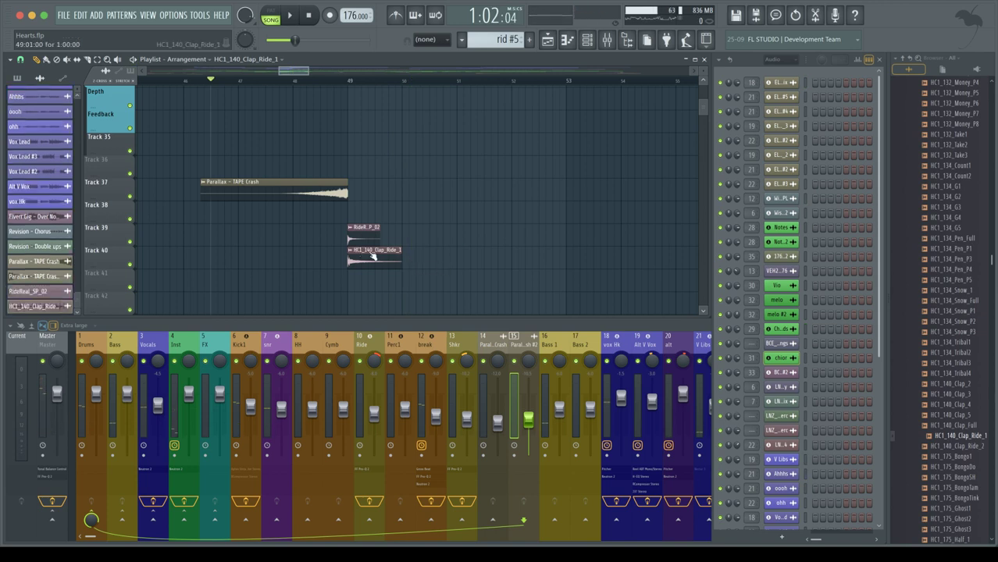
{"action": "key", "text": "ctrl+l"}
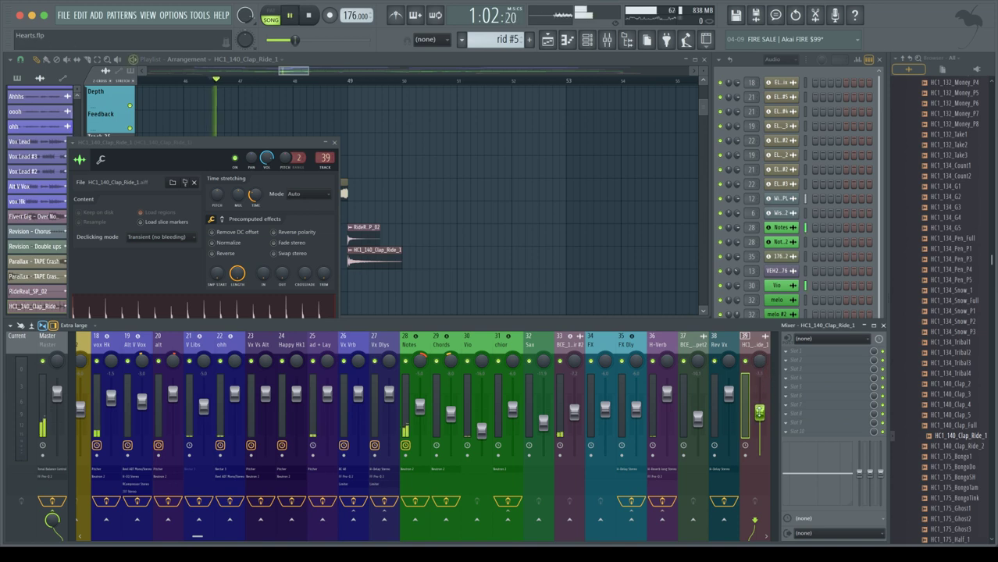
{"action": "left_click", "coordinate": [334, 146]}
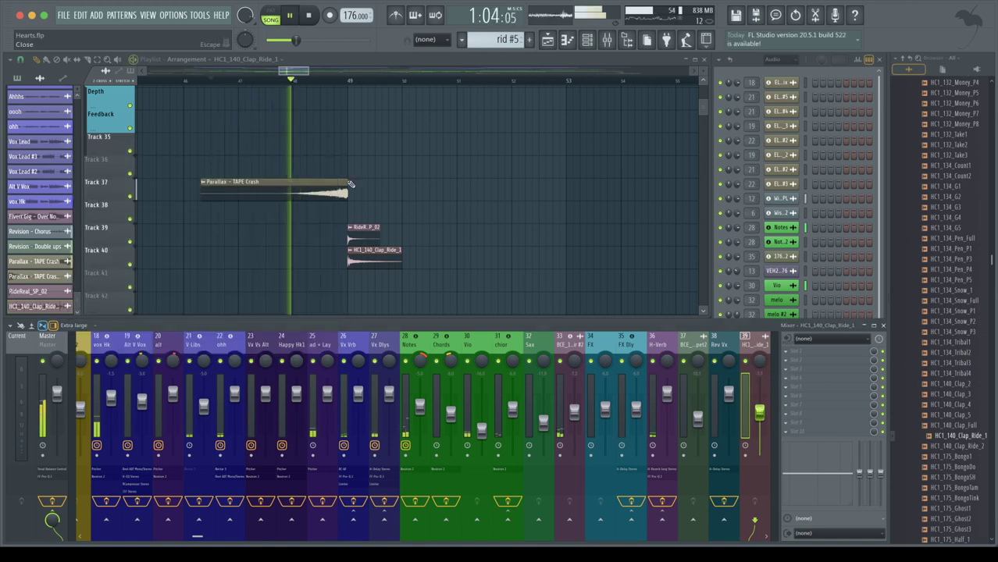
{"action": "double_click", "coordinate": [364, 229]}
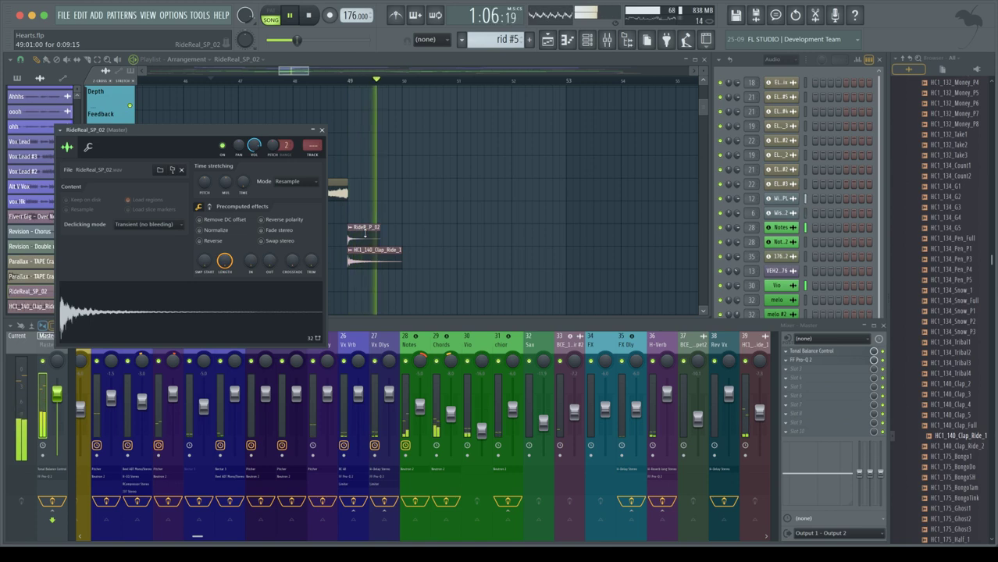
{"action": "key", "text": "ctrl+l"}
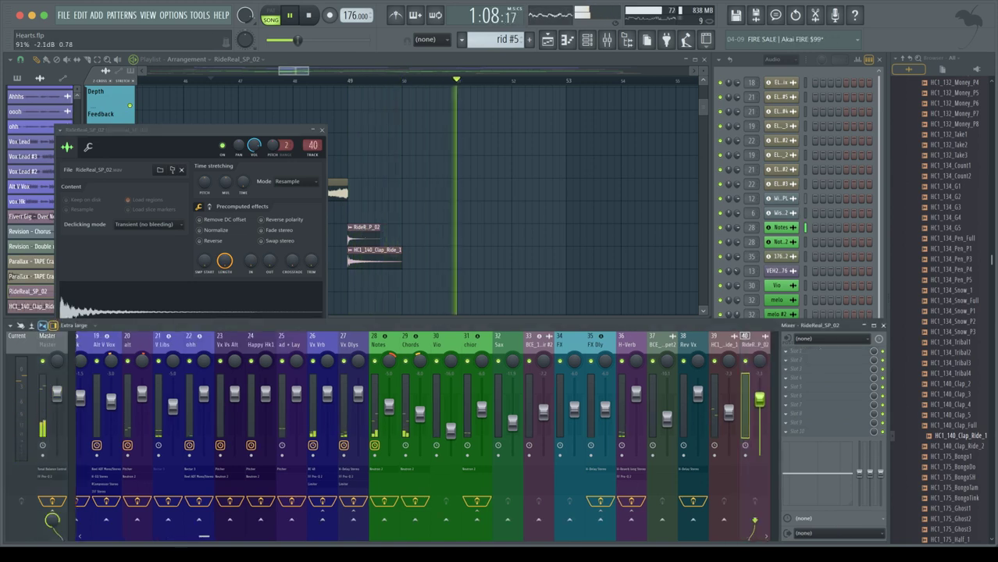
Lower the RideReal_SP_02 mixer volume and pan both ride mixer tracks off centre.
{"action": "left_click", "coordinate": [758, 418]}
{"action": "key", "text": "space"}
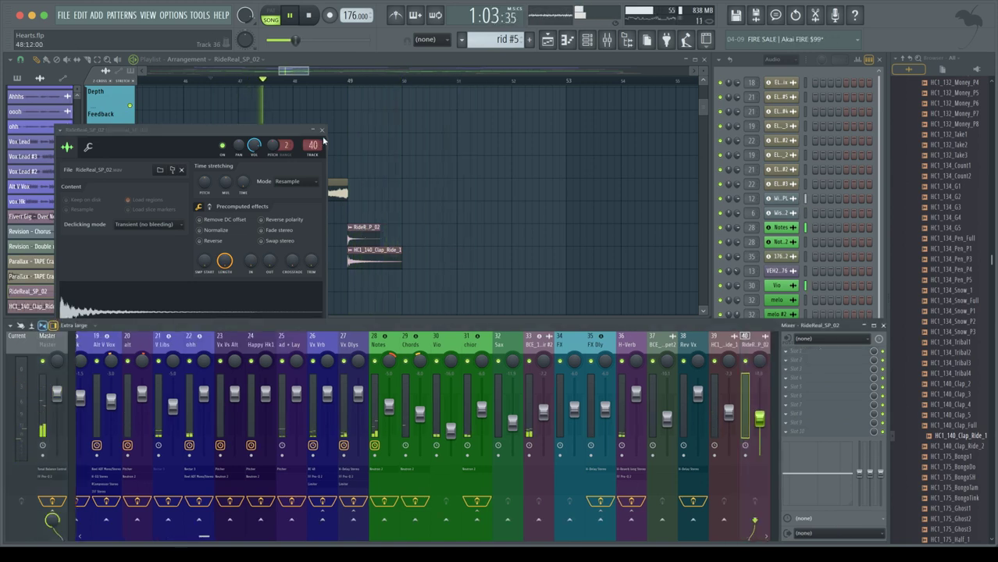
{"action": "left_click", "coordinate": [322, 131]}
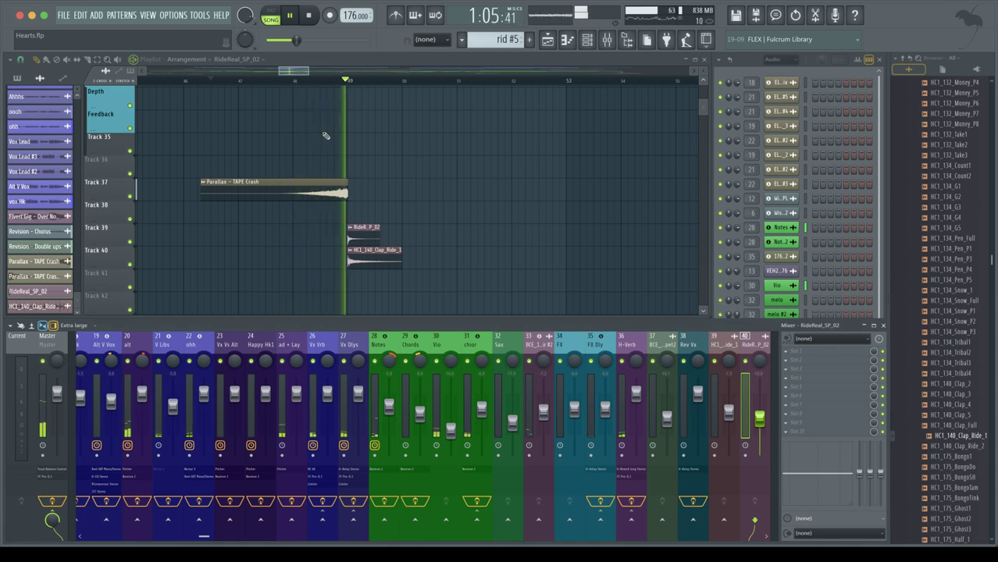
{"action": "key", "text": "space"}
{"action": "left_click_drag", "start_coordinate": [728, 360], "coordinate": [755, 360]}
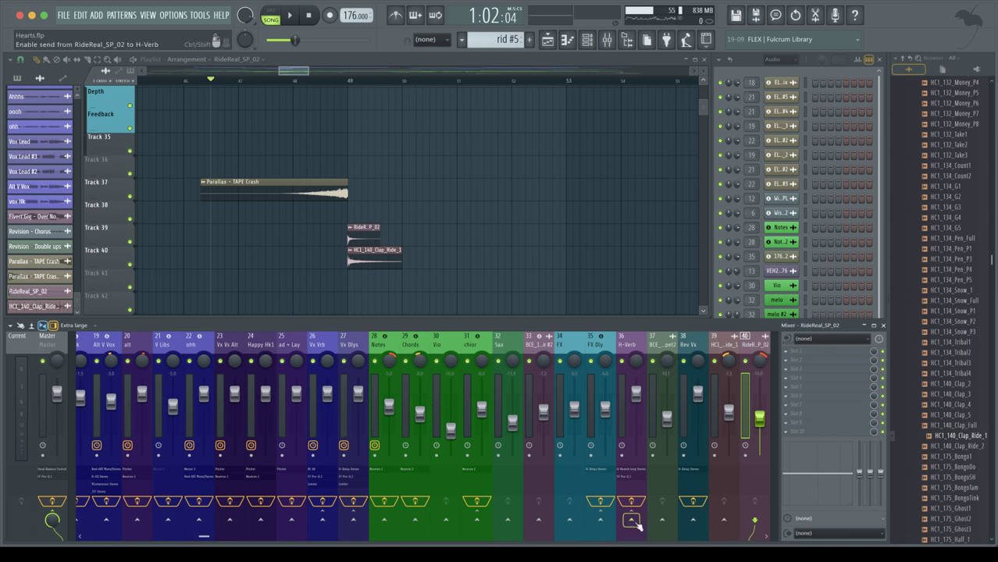
Send both ride mixer tracks to H-Verb, HC1_140_Clap_Ride_1 at 70% and RideReal_SP_02 at 62%.
{"action": "left_click", "coordinate": [712, 416]}
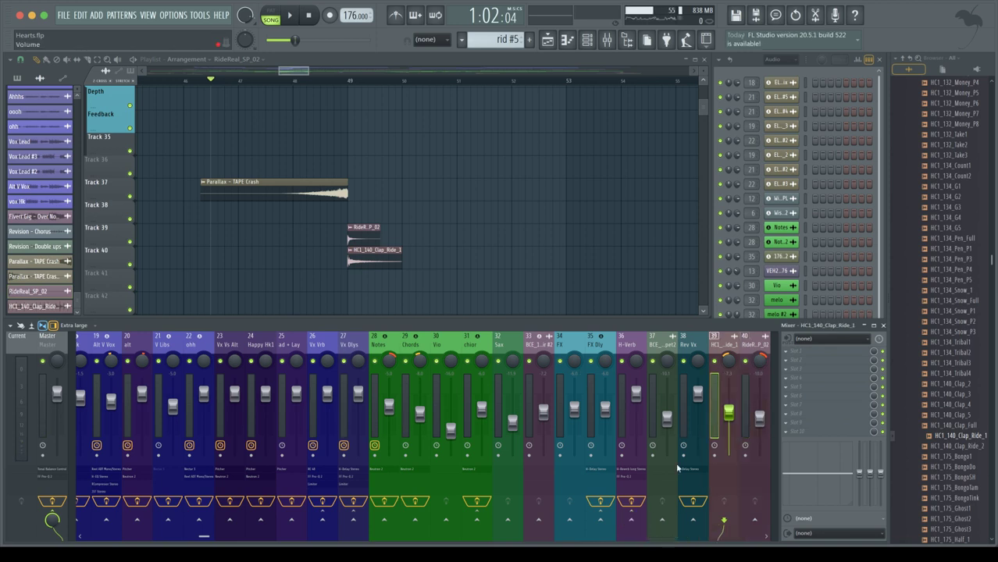
{"action": "left_click", "coordinate": [632, 522]}
{"action": "key", "text": "space"}
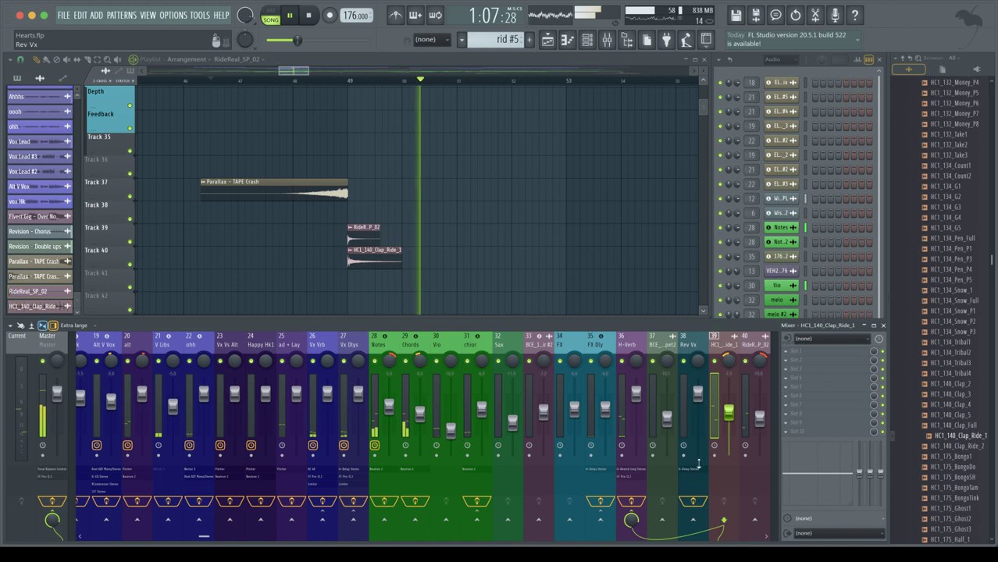
{"action": "key", "text": "space"}
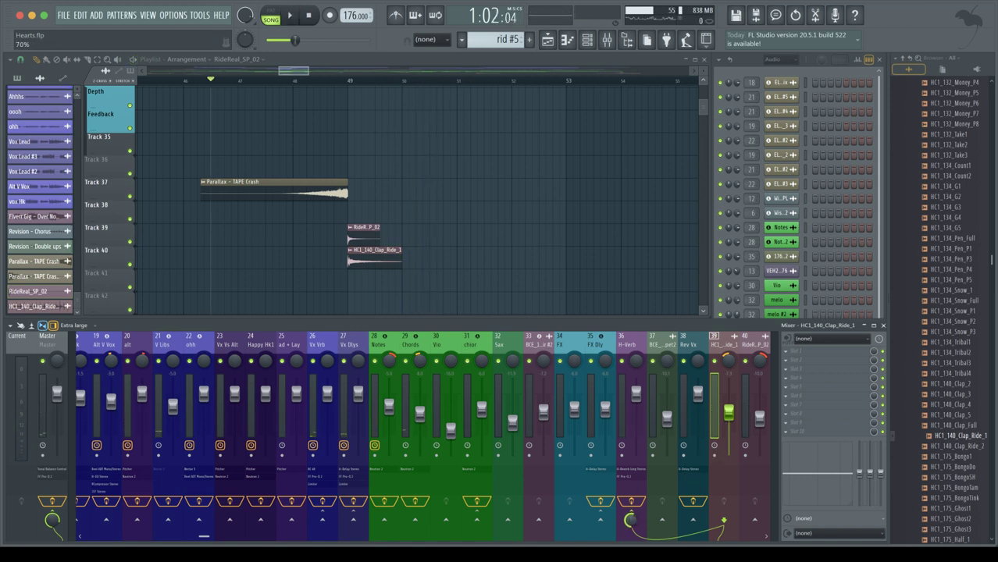
{"action": "left_click", "coordinate": [746, 406]}
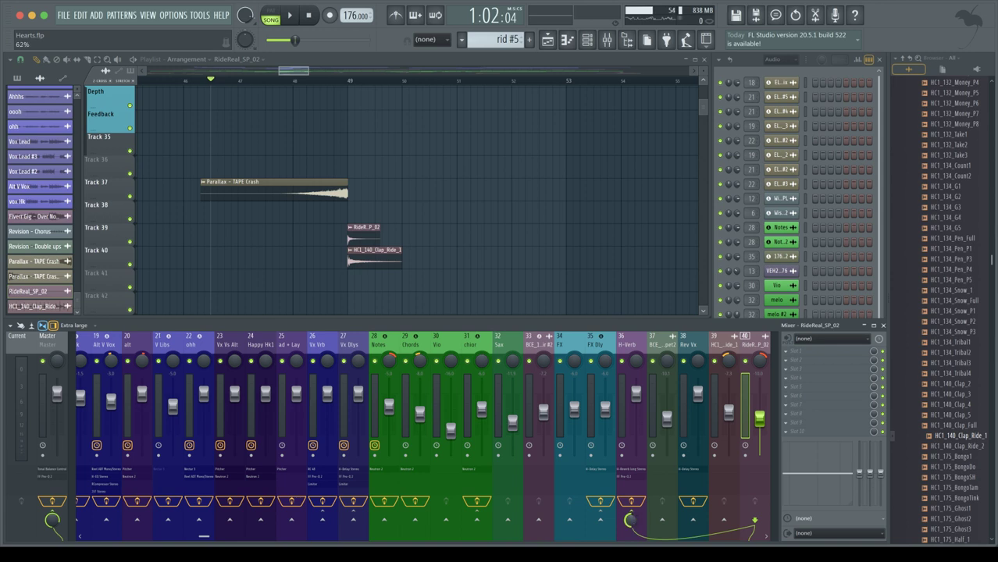
Set the RideReal_SP_02 pan to 22% right and lower the volume of both ride mixer tracks during playback.
{"action": "key", "text": "space"}
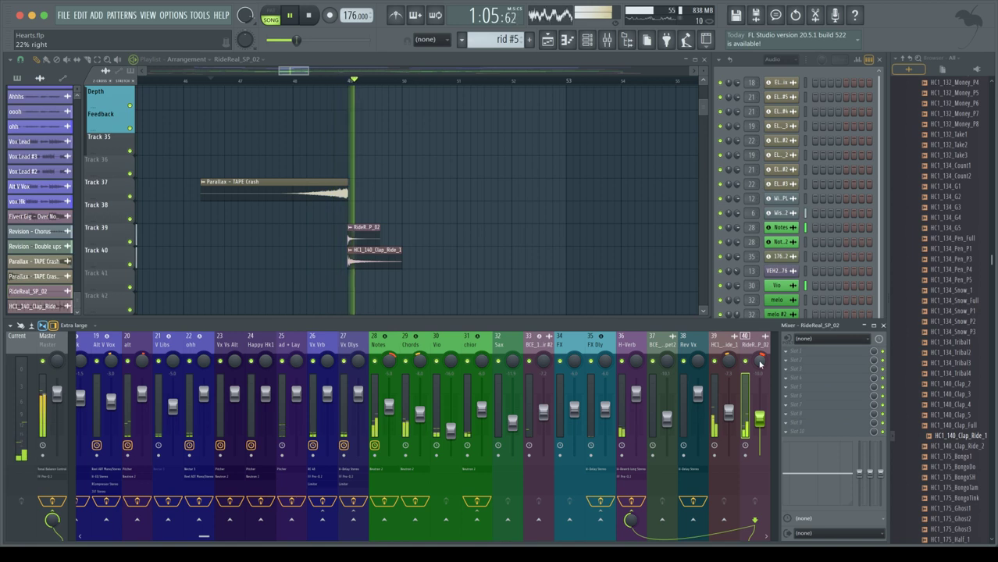
{"action": "key", "text": "space"}
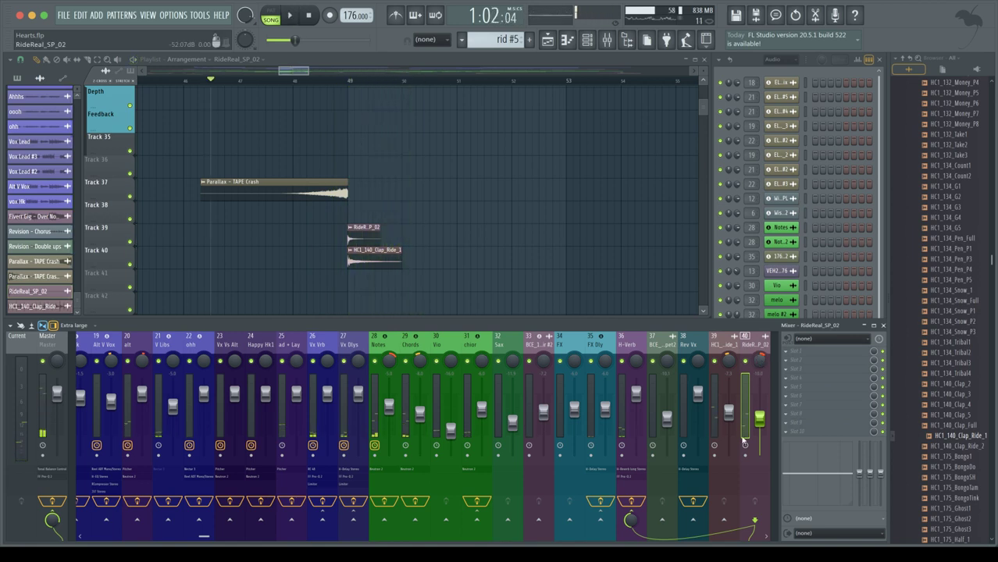
{"action": "key", "text": "space"}
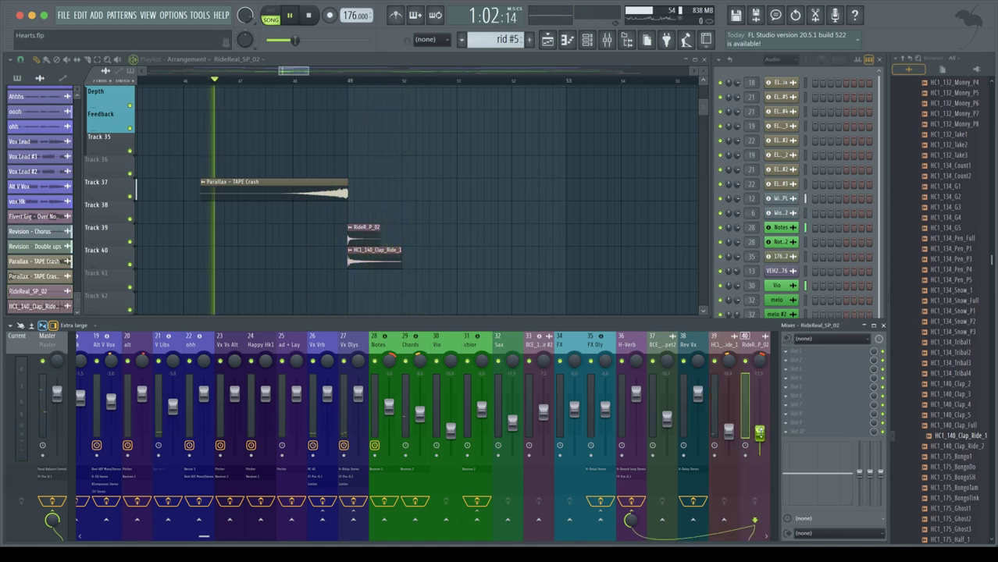
Play on past the second drop at bar 49 and review the transition clips across the arrangement back to bar 17.
{"action": "scroll", "coordinate": [397, 171], "scroll_direction": "down", "scroll_amount": 2}
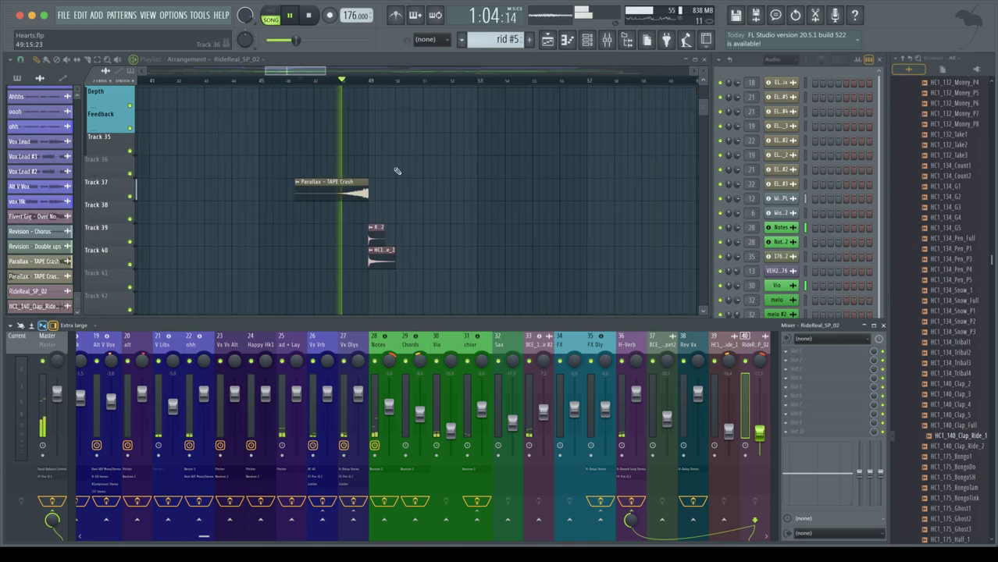
{"action": "scroll", "coordinate": [396, 171], "scroll_direction": "down", "scroll_amount": 2}
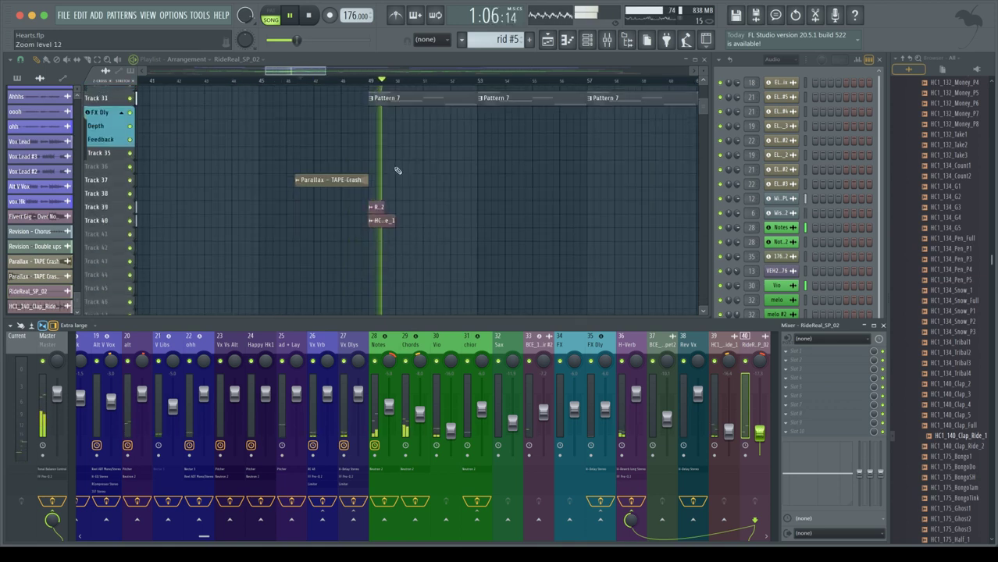
{"action": "scroll", "coordinate": [396, 171], "scroll_direction": "down", "scroll_amount": 2}
{"action": "scroll", "coordinate": [396, 171], "scroll_direction": "down", "scroll_amount": 4}
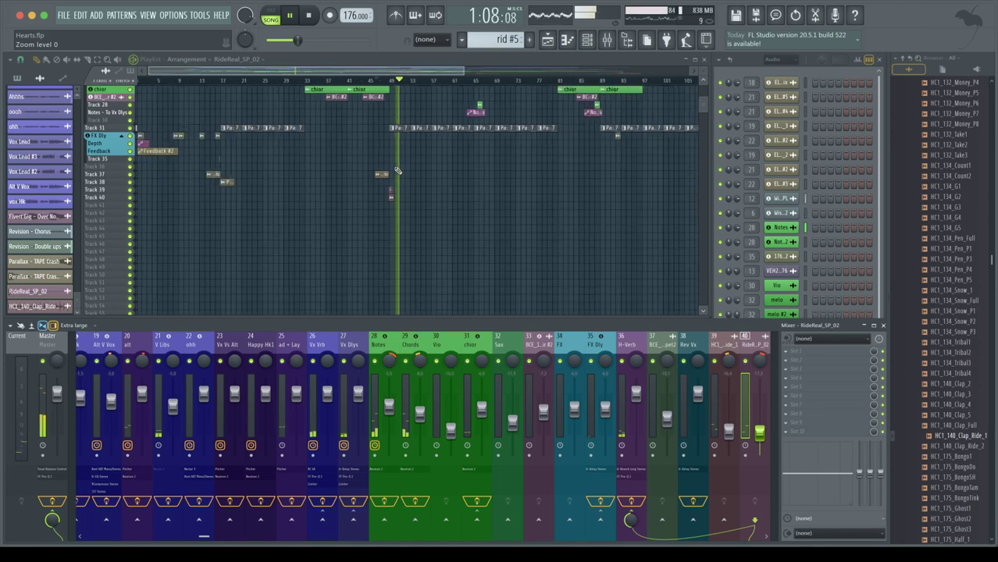
{"action": "scroll", "coordinate": [408, 198], "scroll_direction": "up", "scroll_amount": 2}
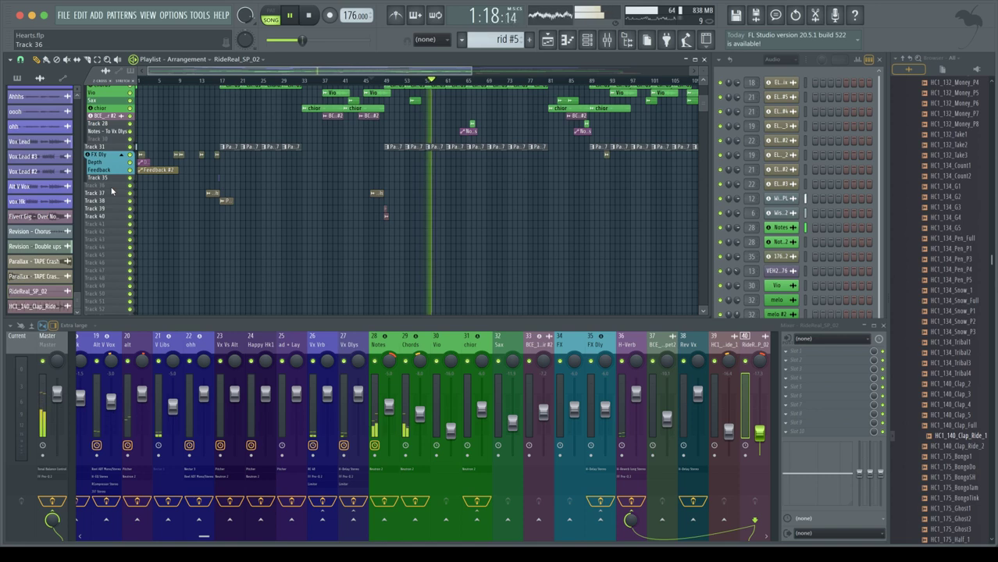
{"action": "scroll", "coordinate": [111, 189], "scroll_direction": "up", "scroll_amount": 4}
{"action": "scroll", "coordinate": [111, 188], "scroll_direction": "up", "scroll_amount": 2}
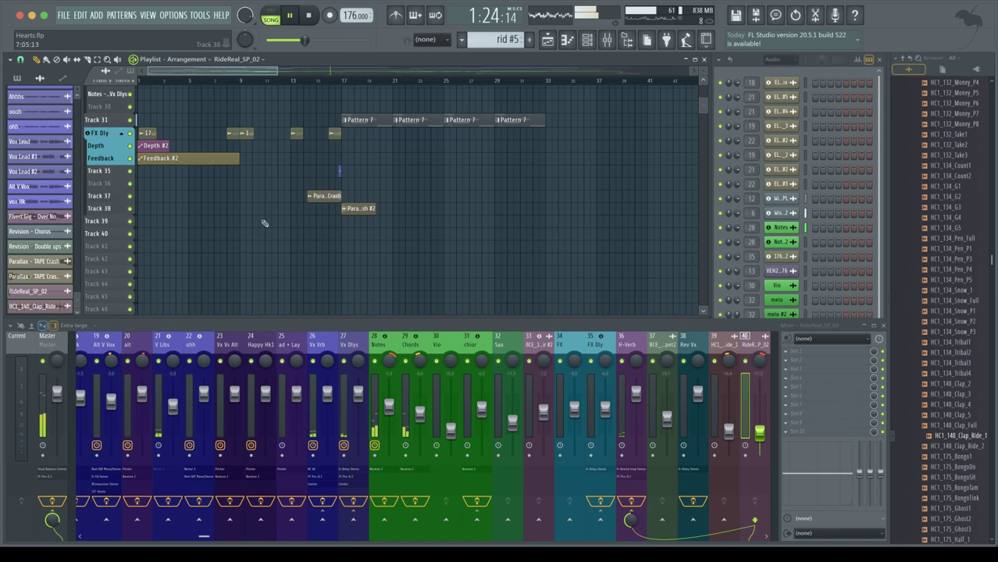
Check the full arrangement during playback and save the Hearts project.
{"action": "scroll", "coordinate": [265, 224], "scroll_direction": "right", "scroll_amount": 4}
{"action": "scroll", "coordinate": [292, 231], "scroll_direction": "left", "scroll_amount": 2}
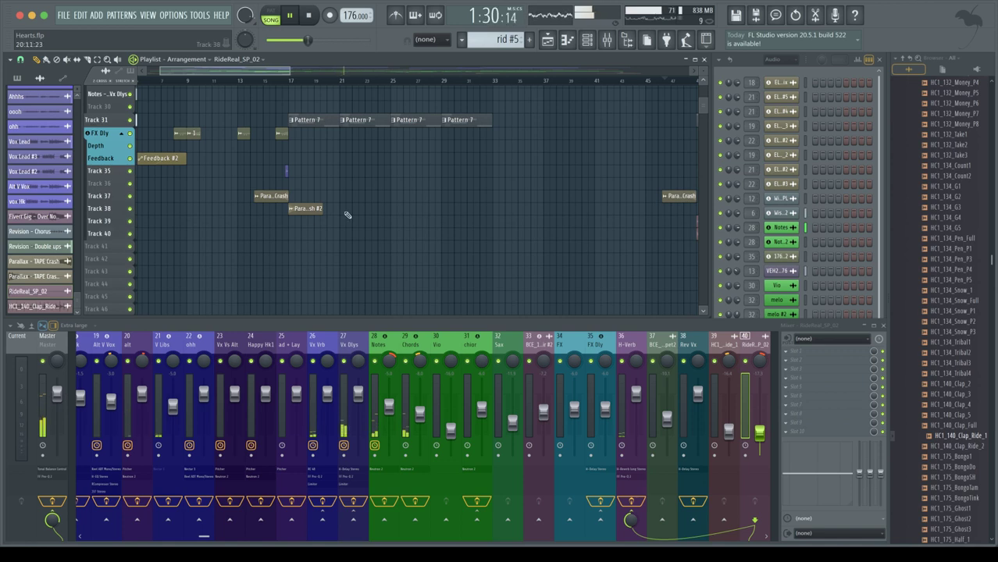
{"action": "scroll", "coordinate": [375, 212], "scroll_direction": "down", "scroll_amount": 3}
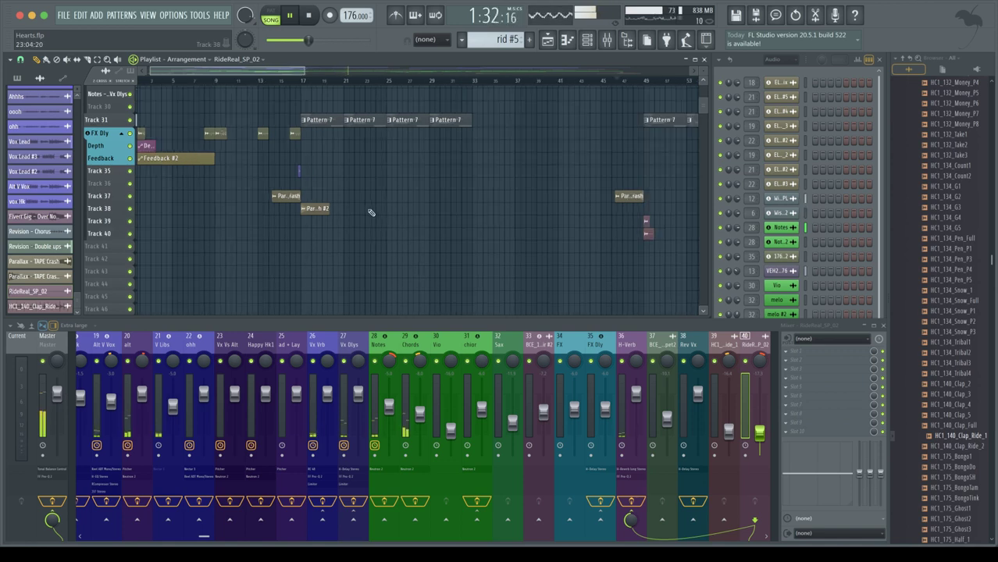
{"action": "scroll", "coordinate": [372, 212], "scroll_direction": "down", "scroll_amount": 2}
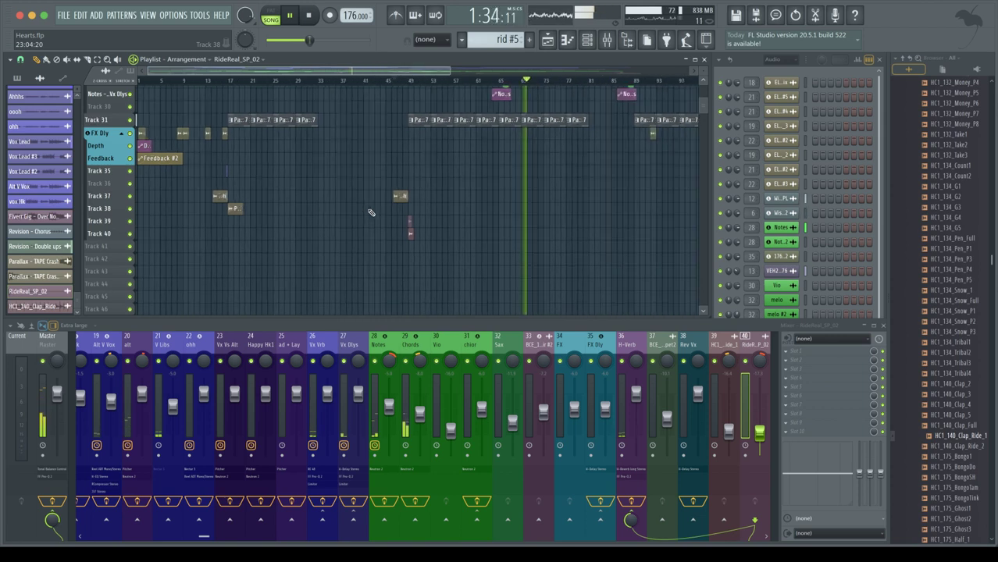
{"action": "scroll", "coordinate": [374, 210], "scroll_direction": "down", "scroll_amount": 2}
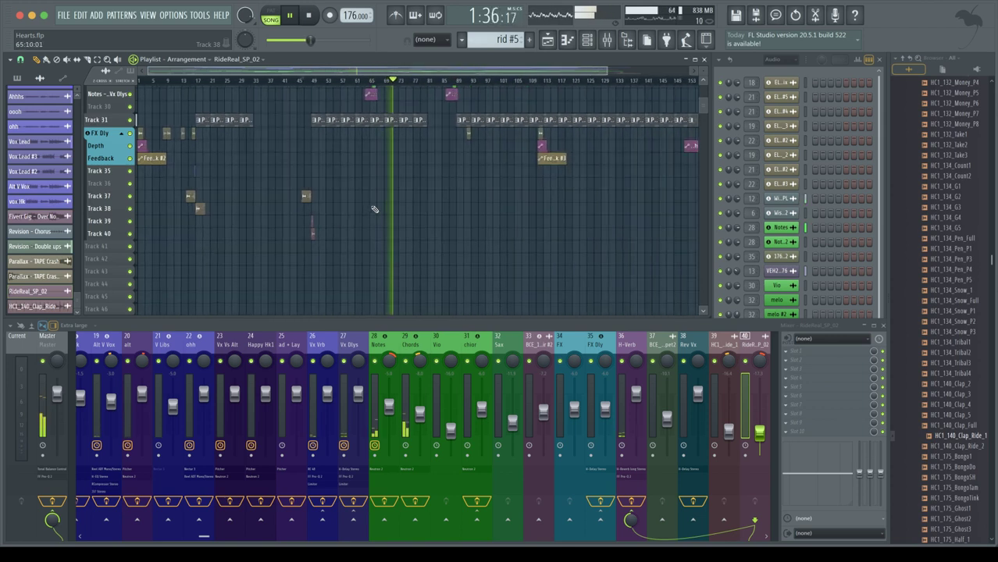
{"action": "key", "text": "ctrl+s"}
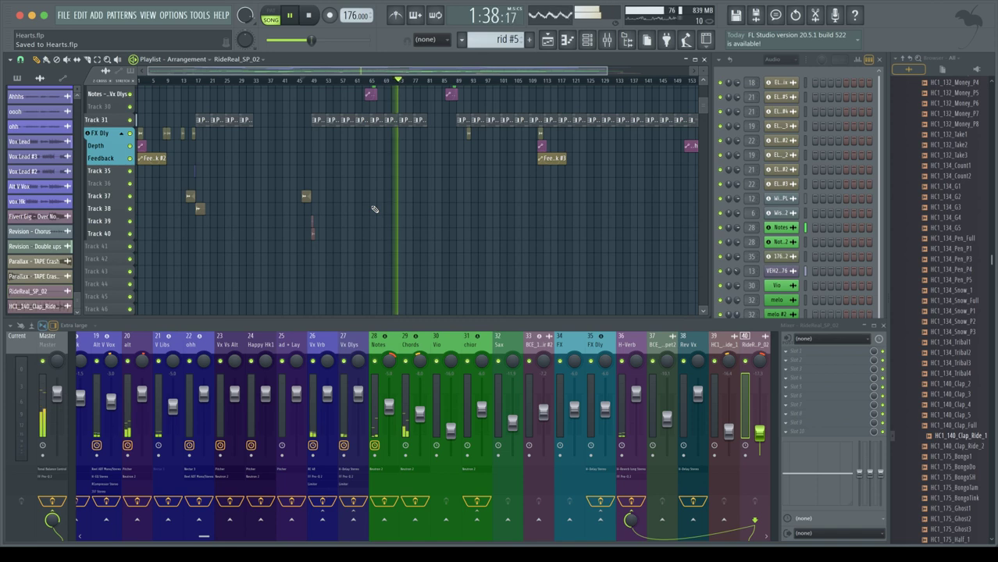
Lower the chior mixer track's volume to 67% (-8.1 dB) and stop playback.
{"action": "scroll", "coordinate": [407, 212], "scroll_direction": "up", "scroll_amount": 10}
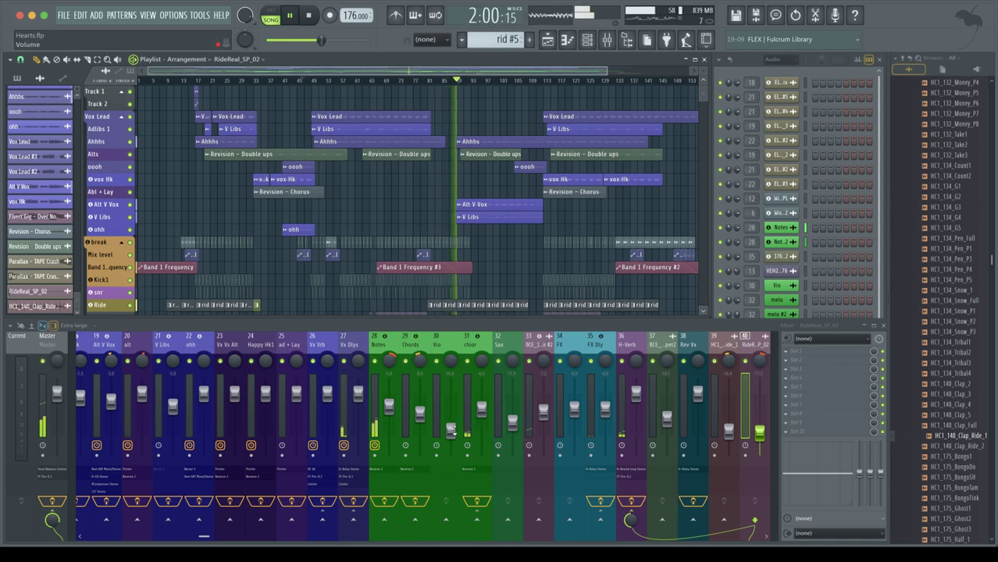
{"action": "left_click", "coordinate": [464, 422]}
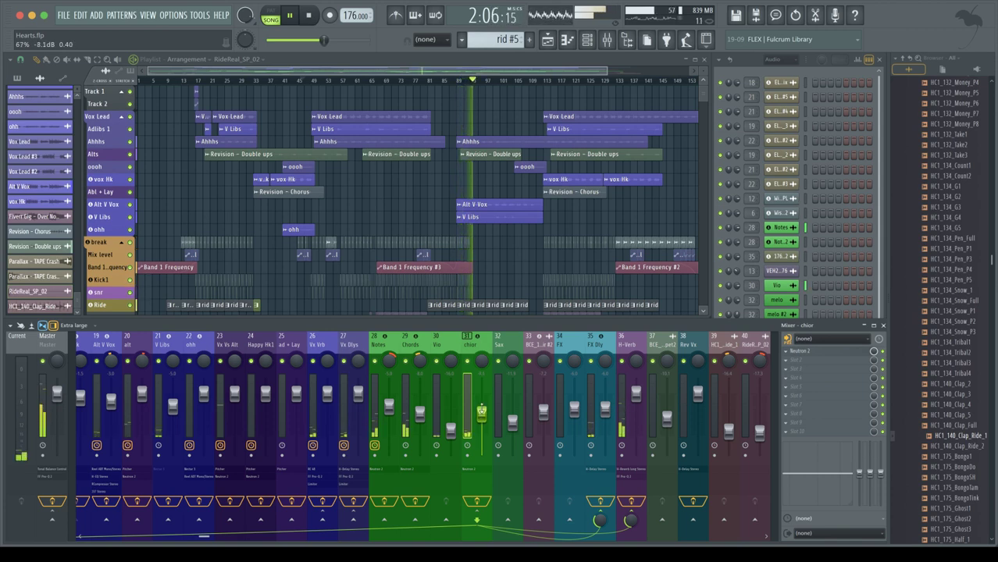
{"action": "key", "text": "space"}
Select bars 81 to 96 as the playback range and open the Neutron 2 equalizer on the chior mixer track.
{"action": "scroll", "coordinate": [441, 180], "scroll_direction": "down", "scroll_amount": 4}
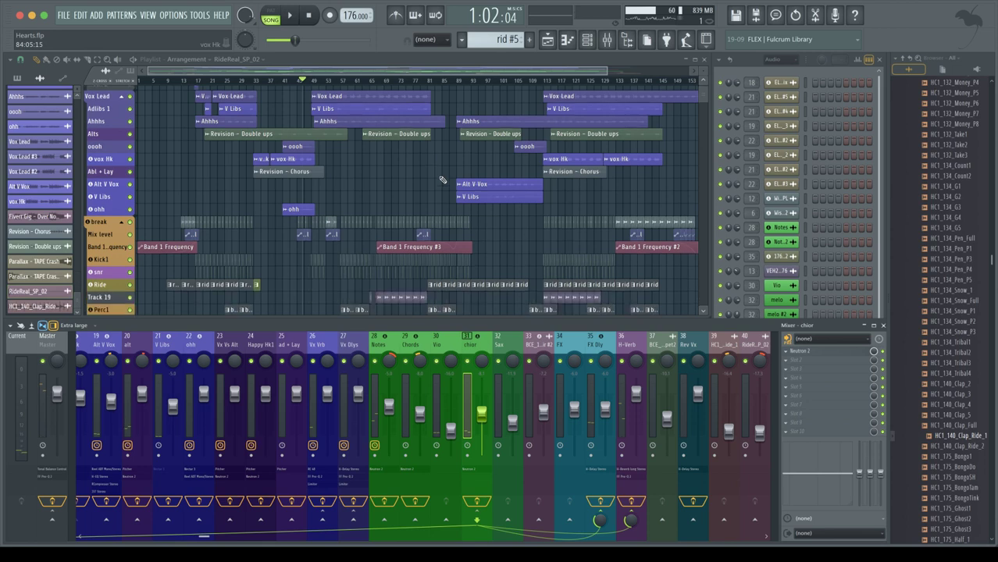
{"action": "scroll", "coordinate": [441, 180], "scroll_direction": "down", "scroll_amount": 6}
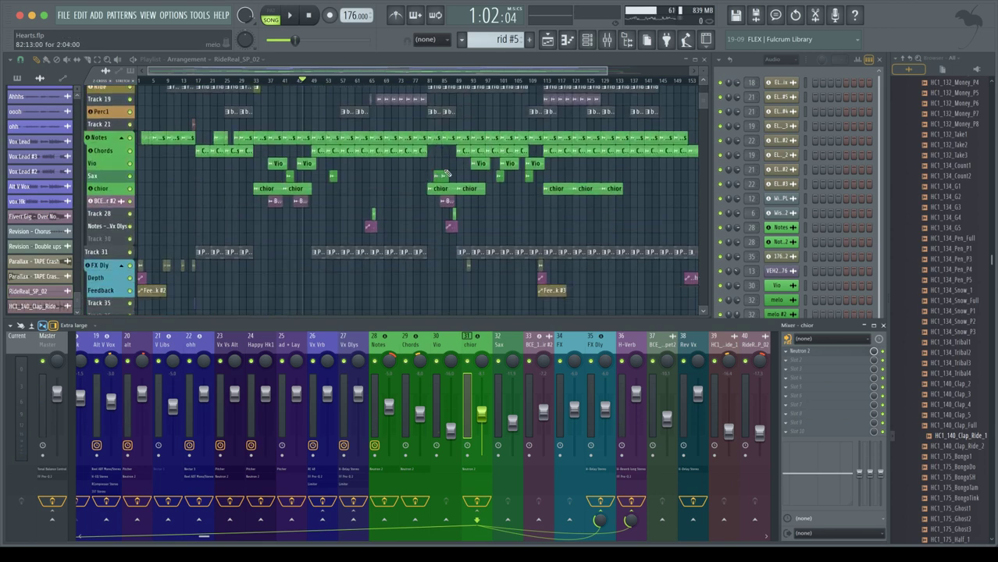
{"action": "left_click_drag", "start_coordinate": [431, 84], "coordinate": [491, 91]}
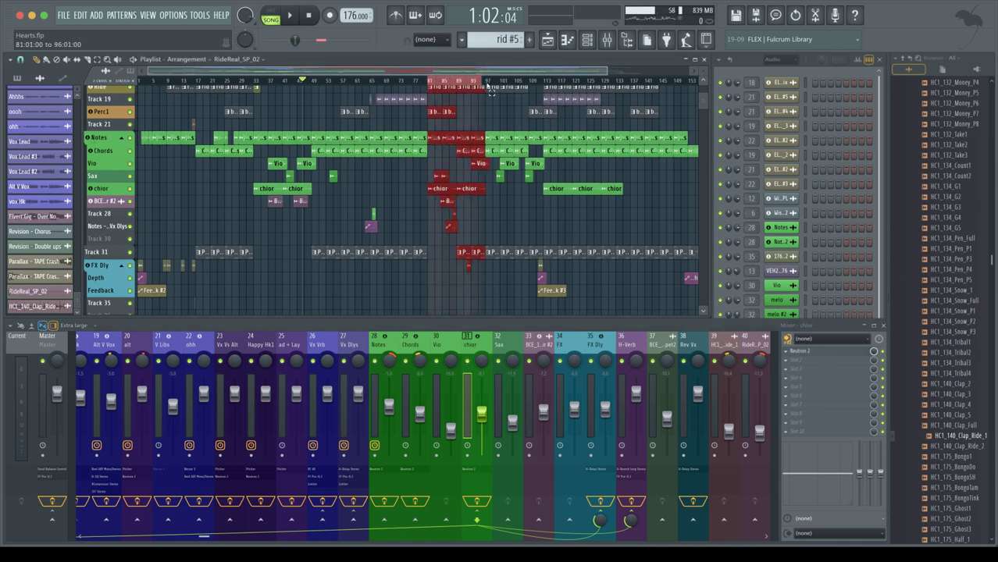
{"action": "left_click", "coordinate": [470, 397]}
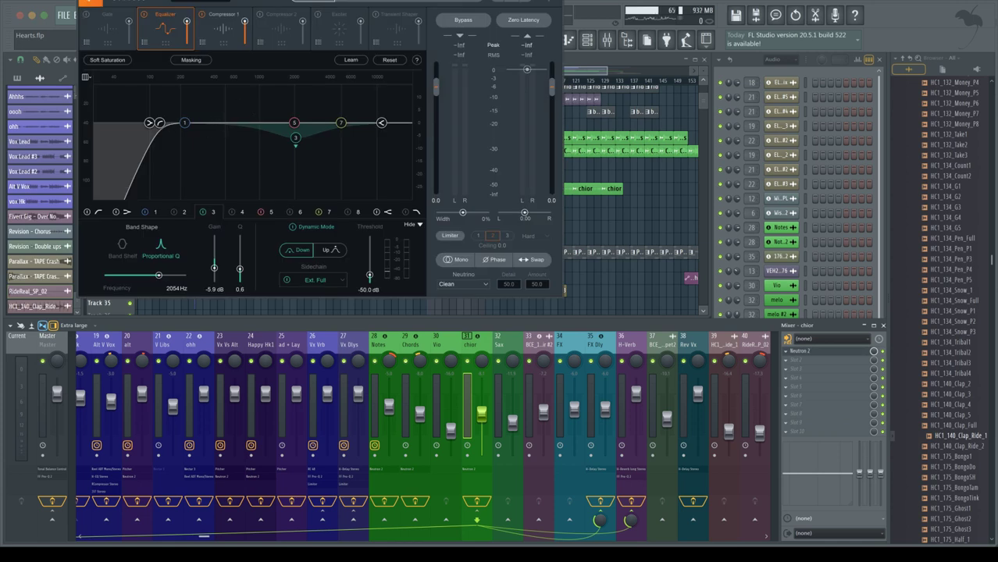
{"action": "left_click_drag", "start_coordinate": [411, 0], "coordinate": [575, 67]}
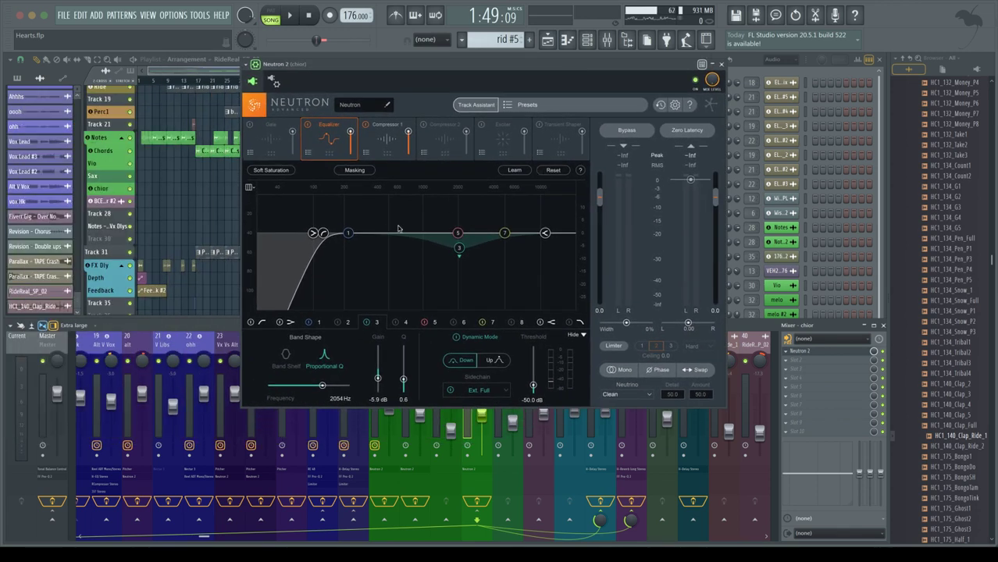
Enable equalizer band 4 with a 7.1 dB boost at 522 Hz and play the selected range with chior soloed.
{"action": "left_click", "coordinate": [395, 322]}
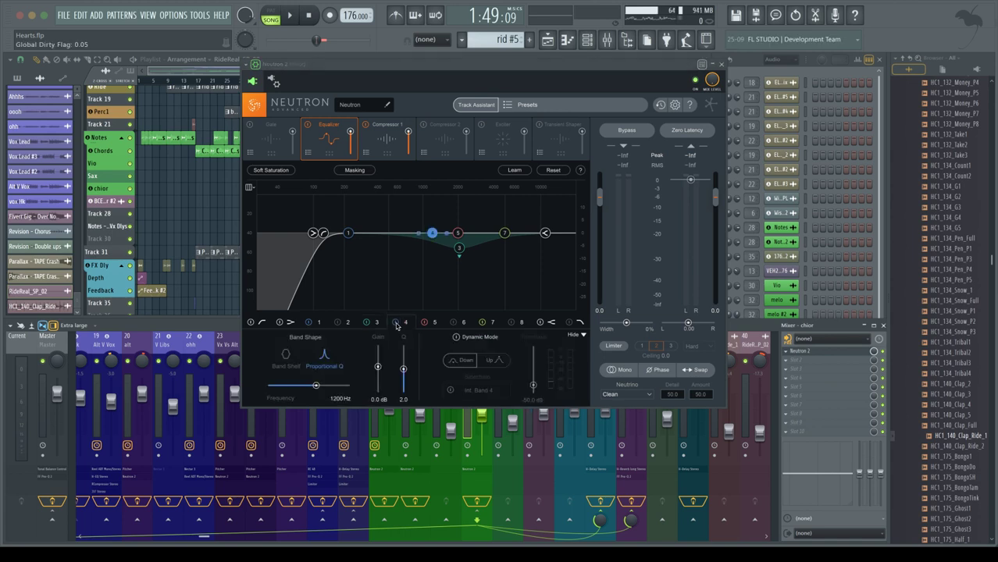
{"action": "left_click_drag", "start_coordinate": [433, 234], "coordinate": [390, 214]}
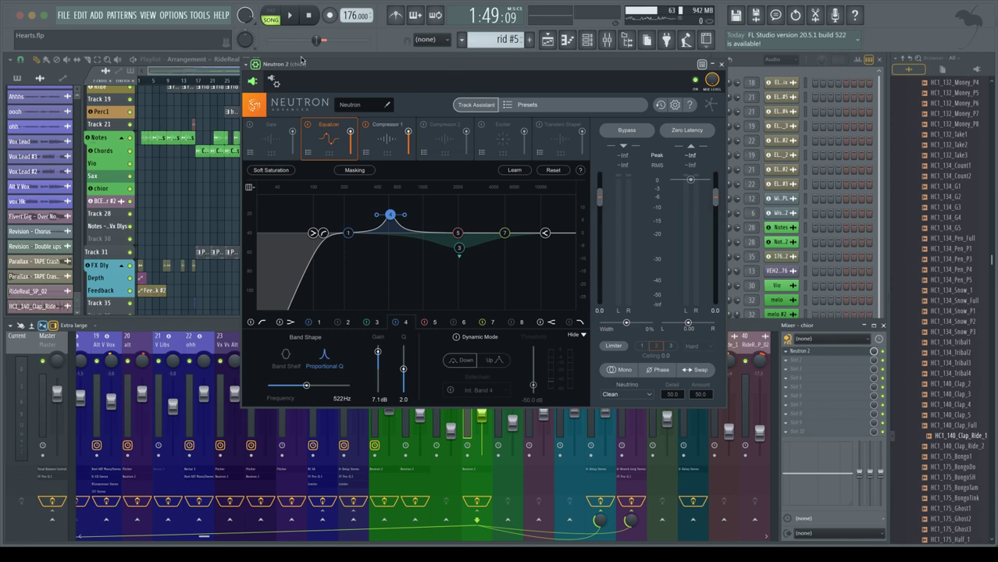
{"action": "left_click_drag", "start_coordinate": [302, 61], "coordinate": [633, 56]}
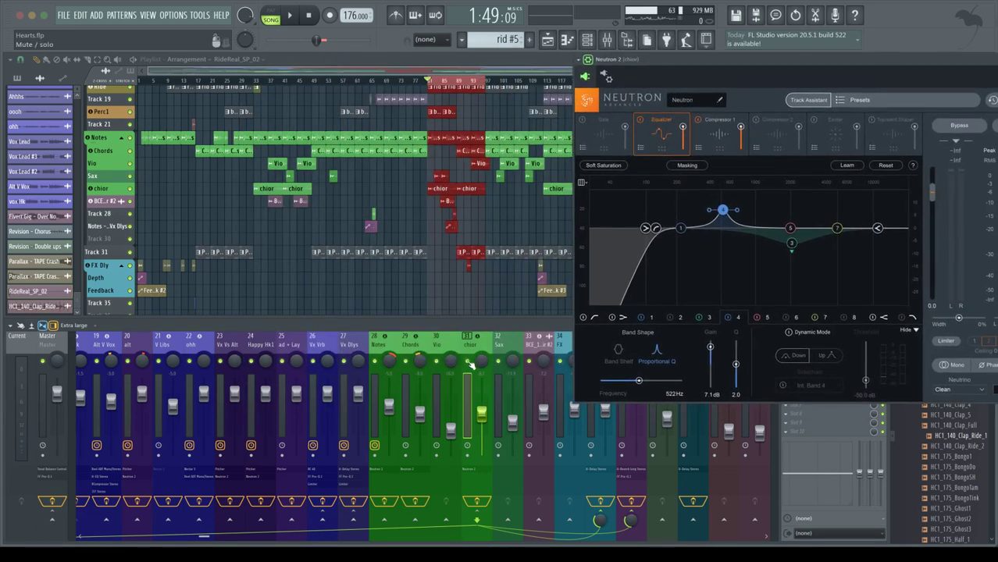
{"action": "left_click_drag", "start_coordinate": [832, 64], "coordinate": [394, 64]}
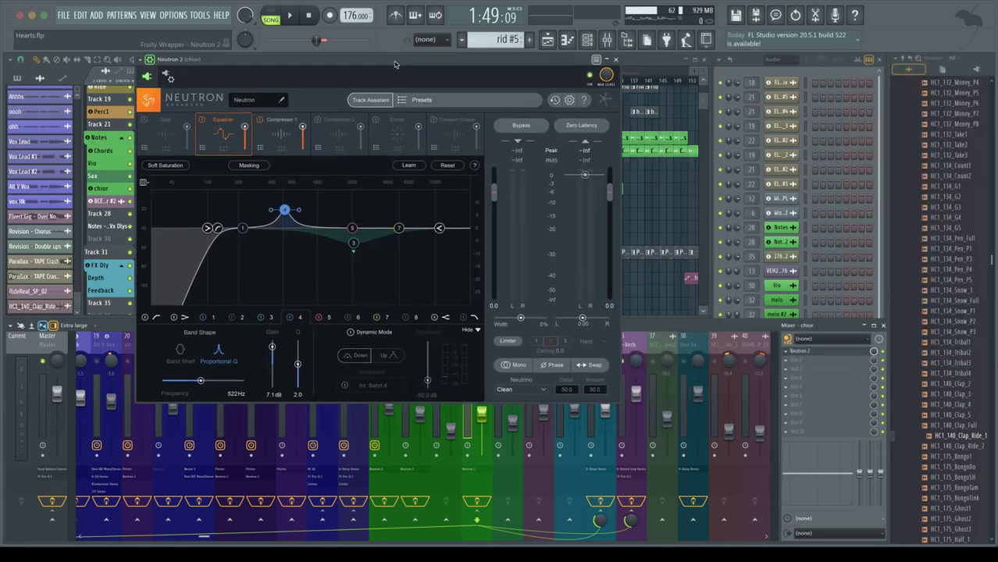
{"action": "key", "text": "space"}
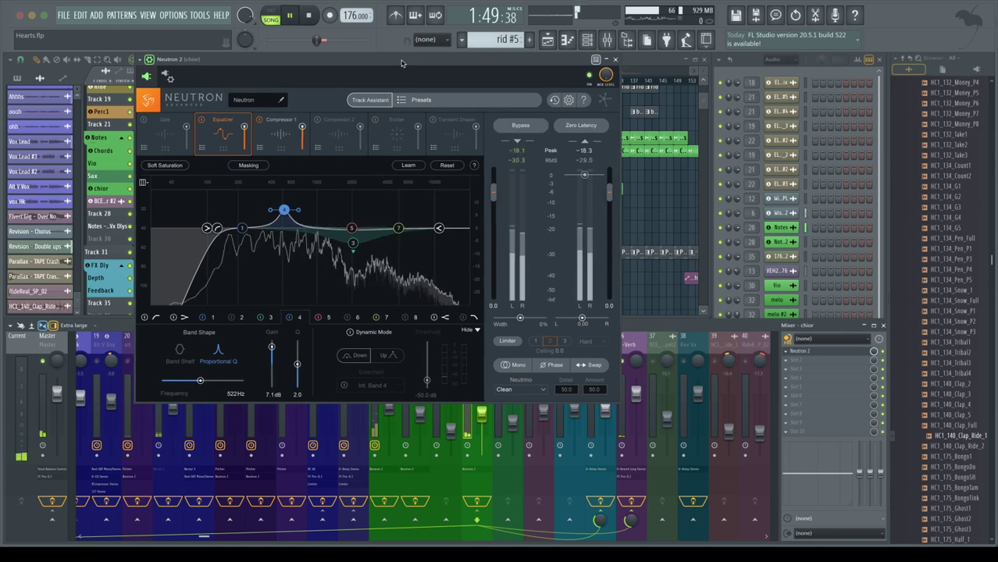
Audition a 15 dB boost on equalizer band 4 and set its gain to -11.8 dB.
{"action": "left_click_drag", "start_coordinate": [395, 67], "coordinate": [446, 70]}
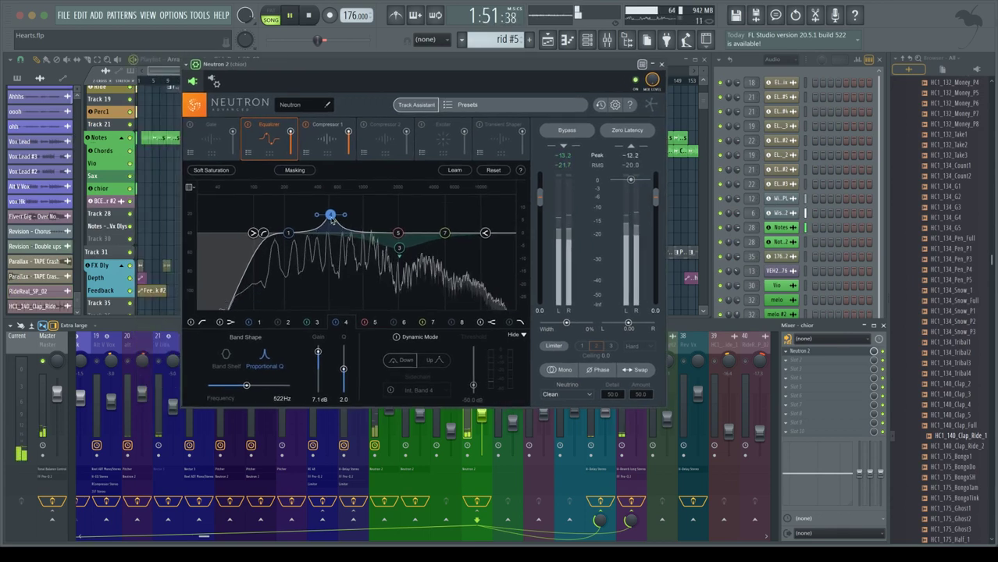
{"action": "left_click_drag", "start_coordinate": [330, 214], "coordinate": [331, 187]}
{"action": "left_click", "coordinate": [331, 199], "text": "alt"}
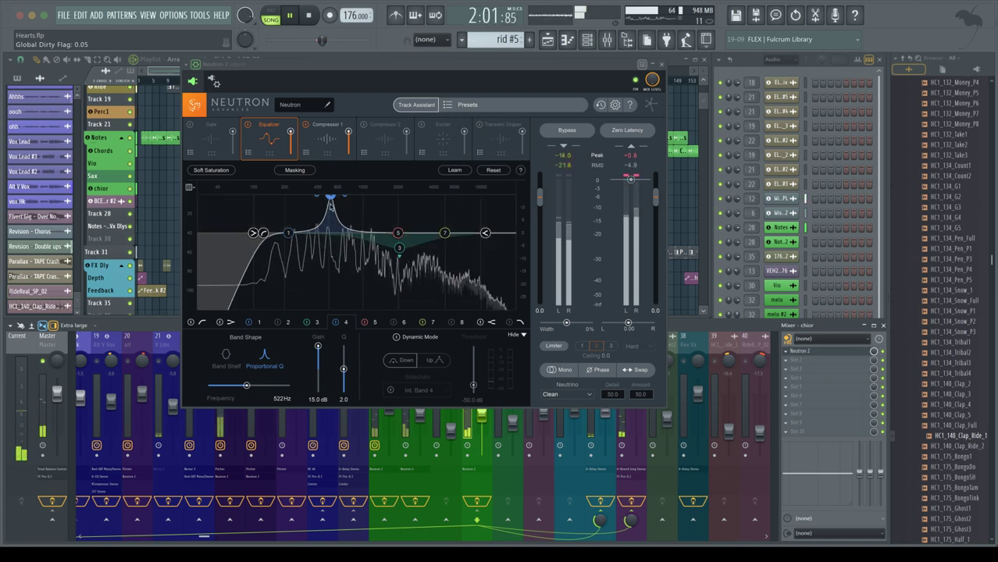
{"action": "key", "text": "space"}
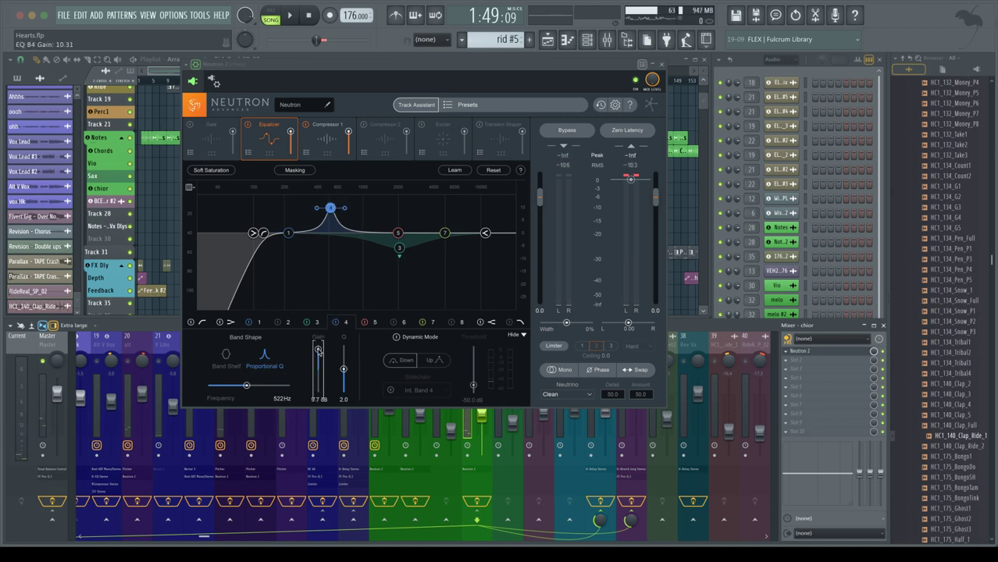
{"action": "left_click_drag", "start_coordinate": [317, 346], "coordinate": [318, 363]}
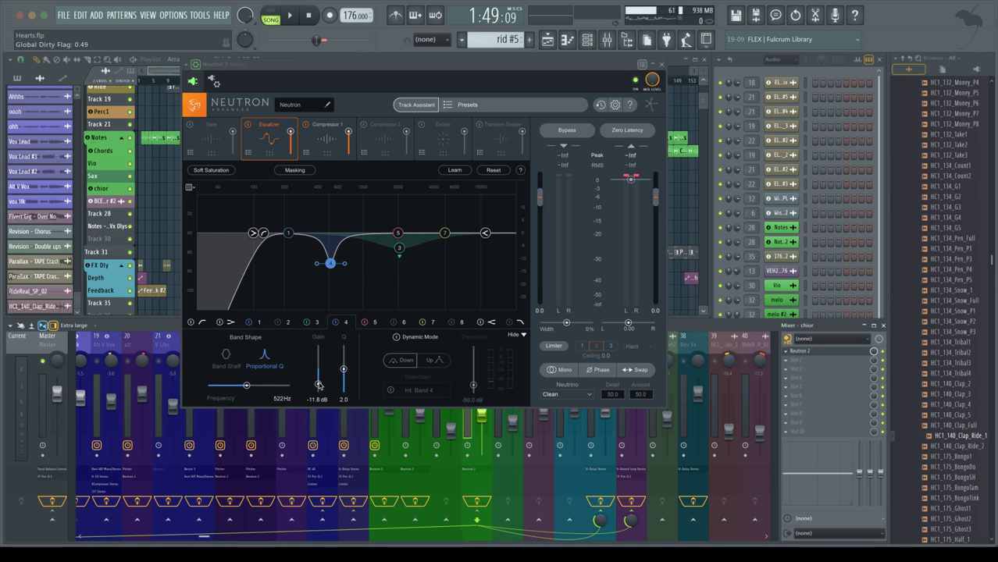
Make band 4 dynamic with a -57.2 dB threshold and a Q of 1.2 during playback, and close Neutron 2.
{"action": "left_click", "coordinate": [396, 338]}
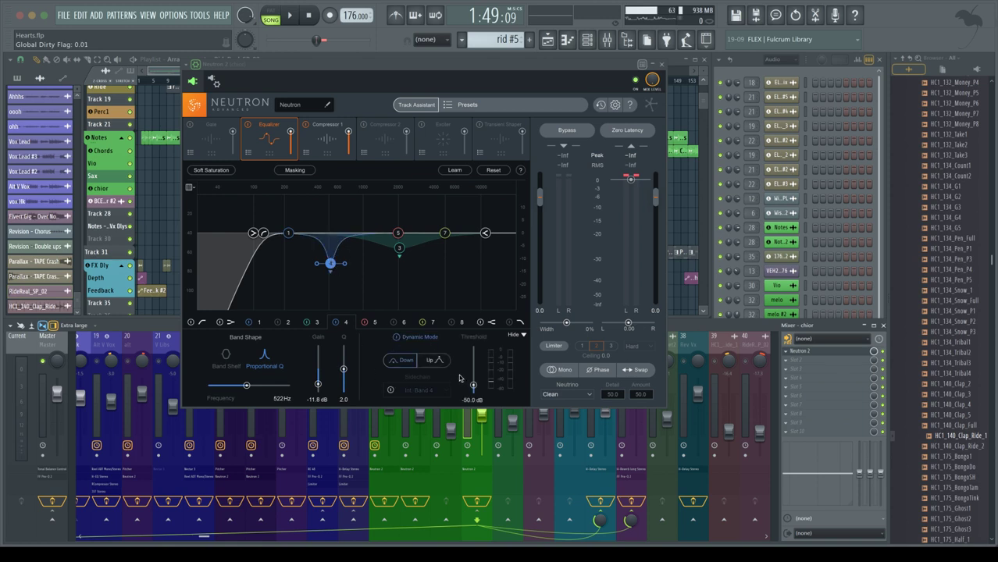
{"action": "key", "text": "space"}
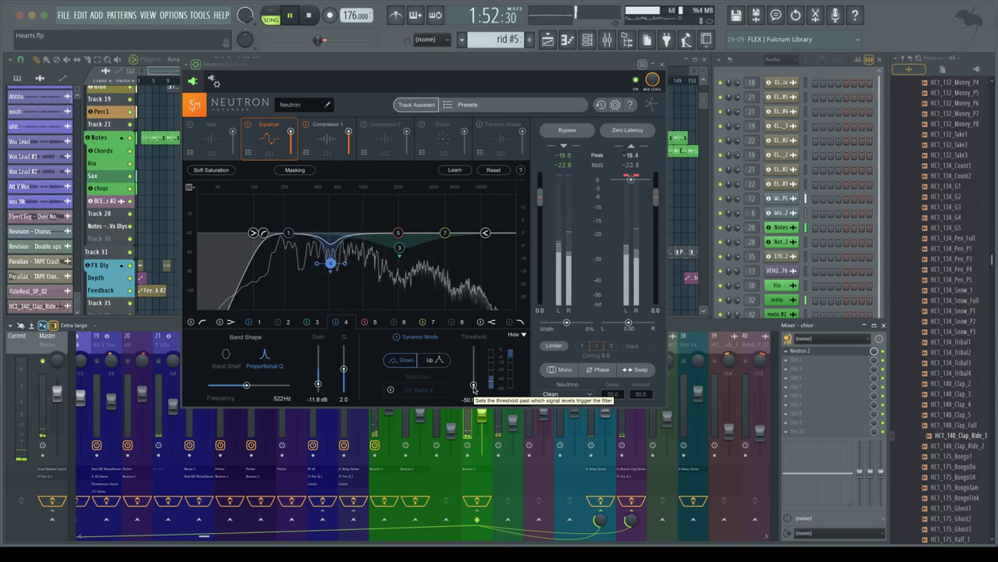
{"action": "left_click_drag", "start_coordinate": [473, 388], "coordinate": [473, 392]}
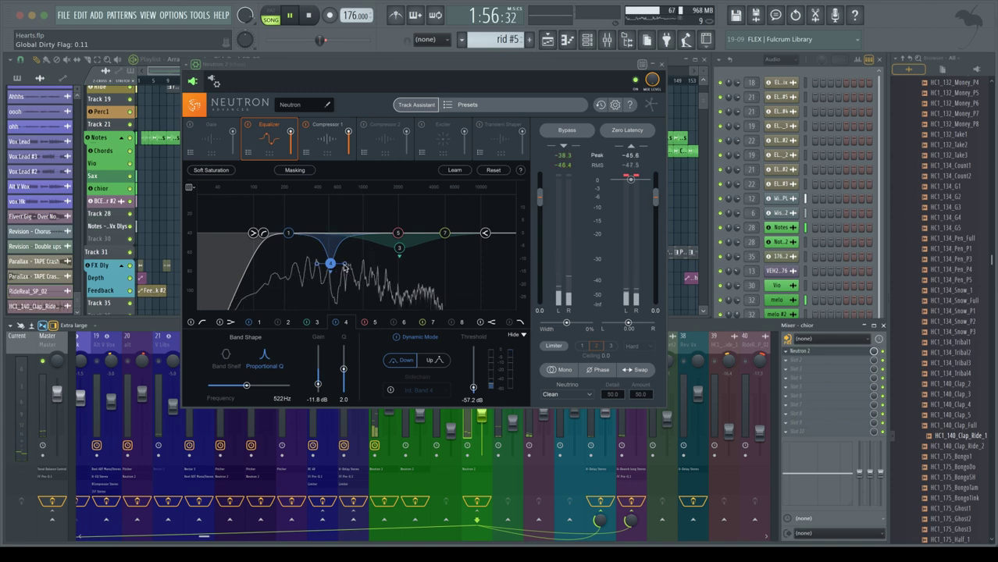
{"action": "left_click_drag", "start_coordinate": [345, 265], "coordinate": [344, 267]}
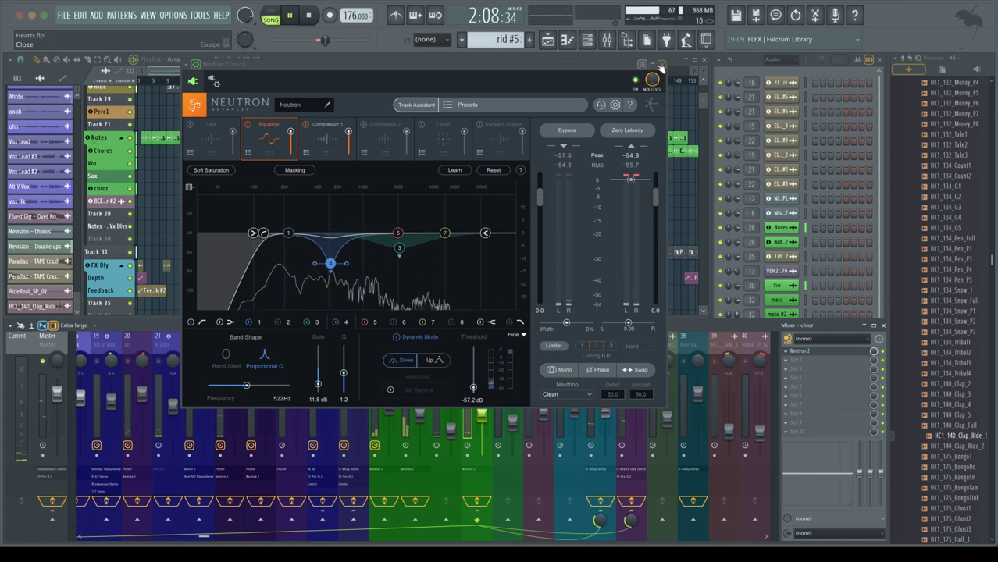
{"action": "left_click", "coordinate": [659, 65]}
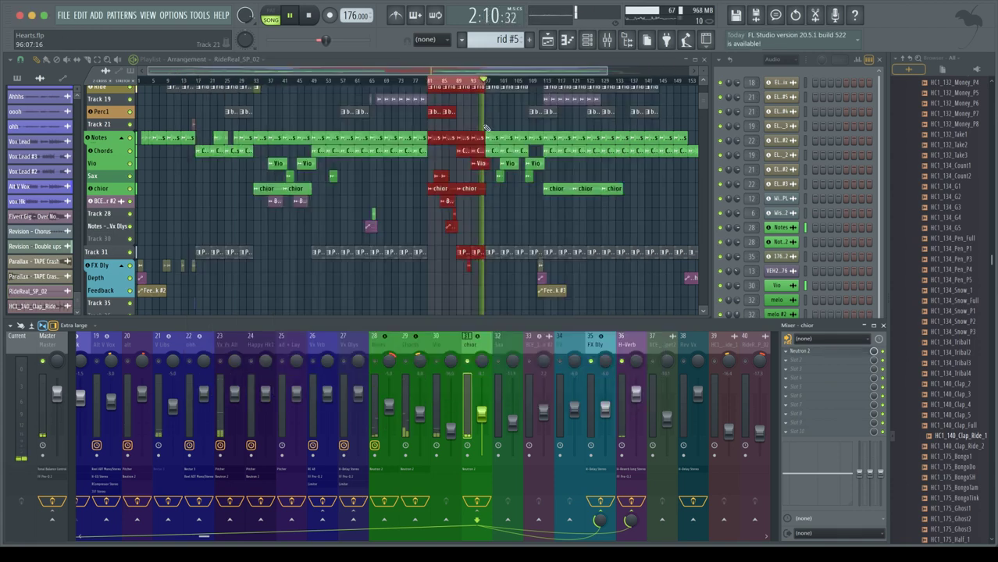
Unsolo chior, clear the playlist range selection and play the full mix from about bar 82.
{"action": "key", "text": "space"}
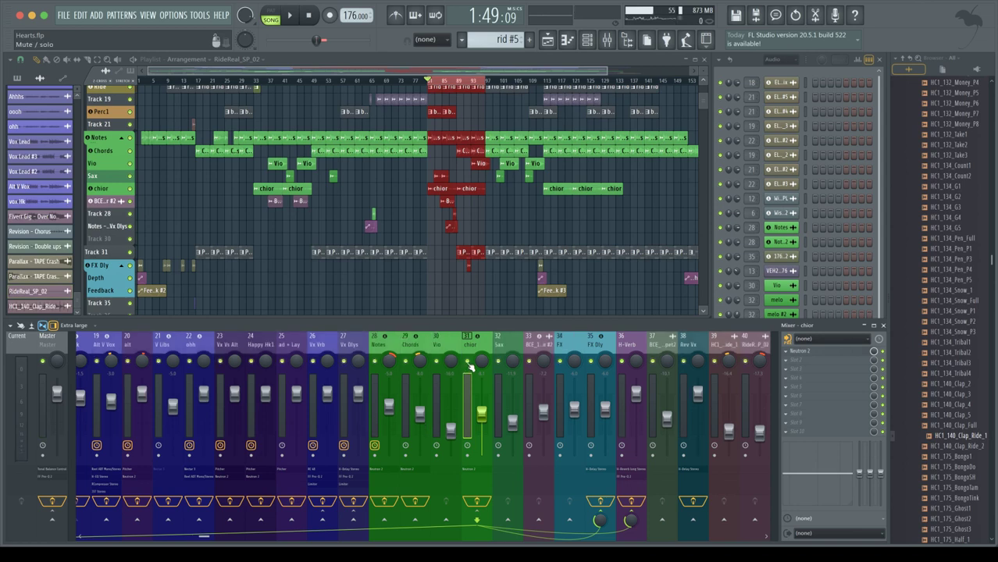
{"action": "key", "text": "space"}
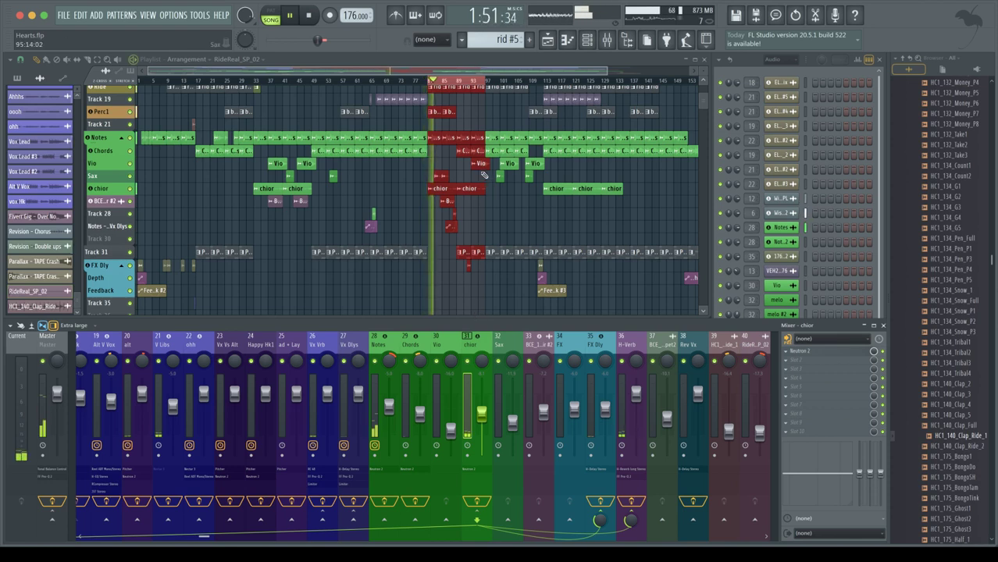
{"action": "left_click", "coordinate": [492, 217]}
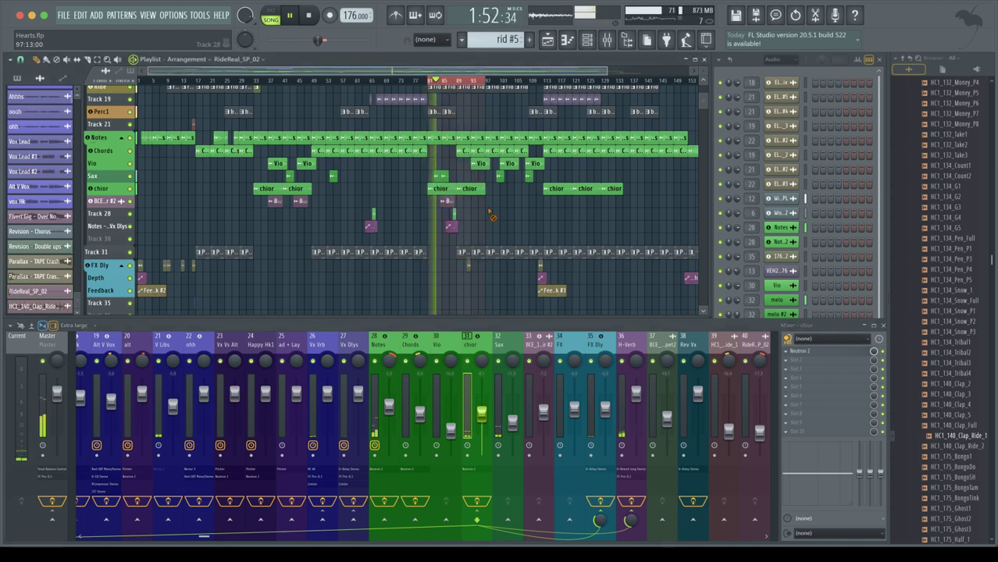
{"action": "left_click", "coordinate": [435, 83]}
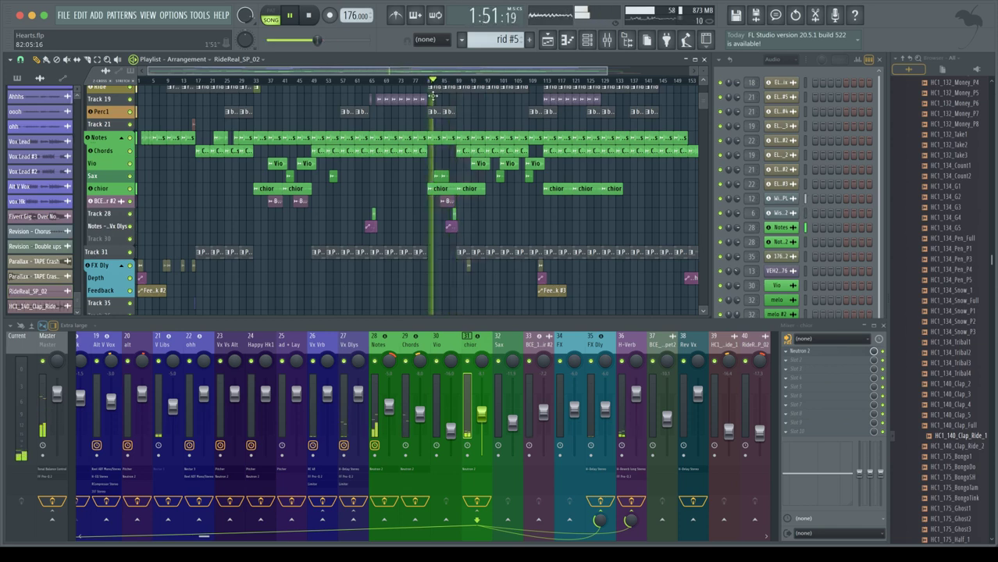
{"action": "scroll", "coordinate": [438, 104], "scroll_direction": "up", "scroll_amount": 4}
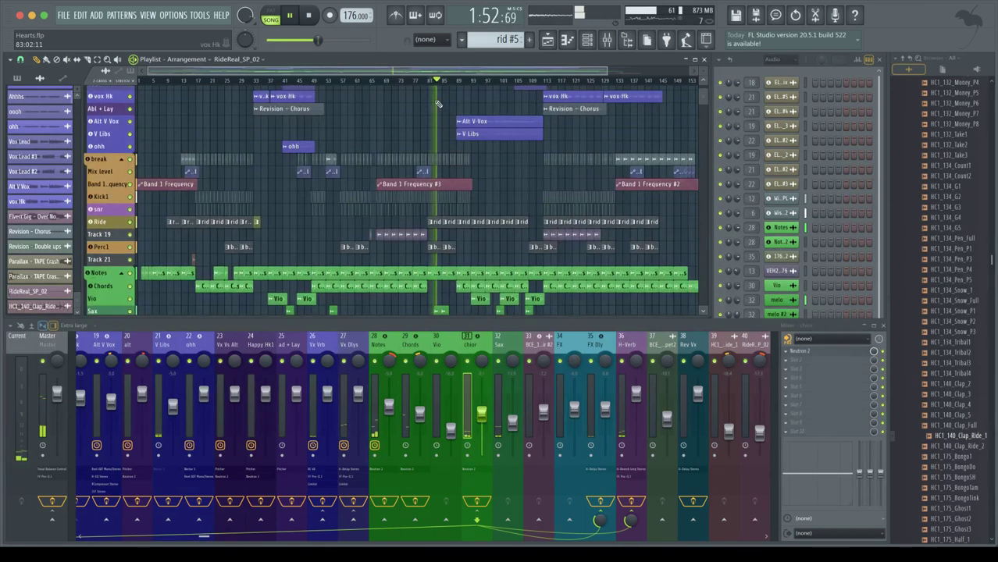
{"action": "scroll", "coordinate": [438, 103], "scroll_direction": "up", "scroll_amount": 3}
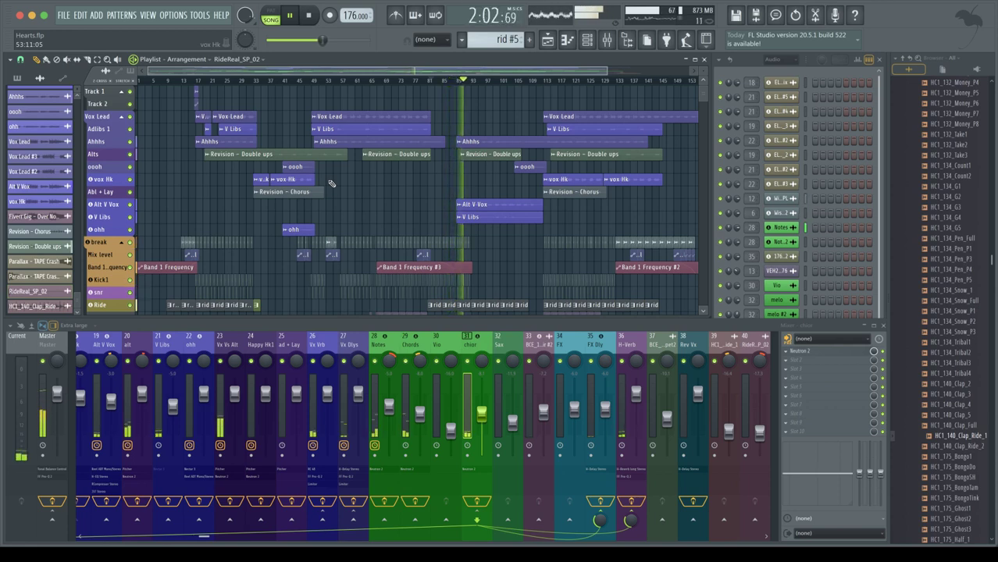
Copy the oooh clip from bar 41 to bar 81 on the same track and play the lead-in to it.
{"action": "key", "text": "space"}
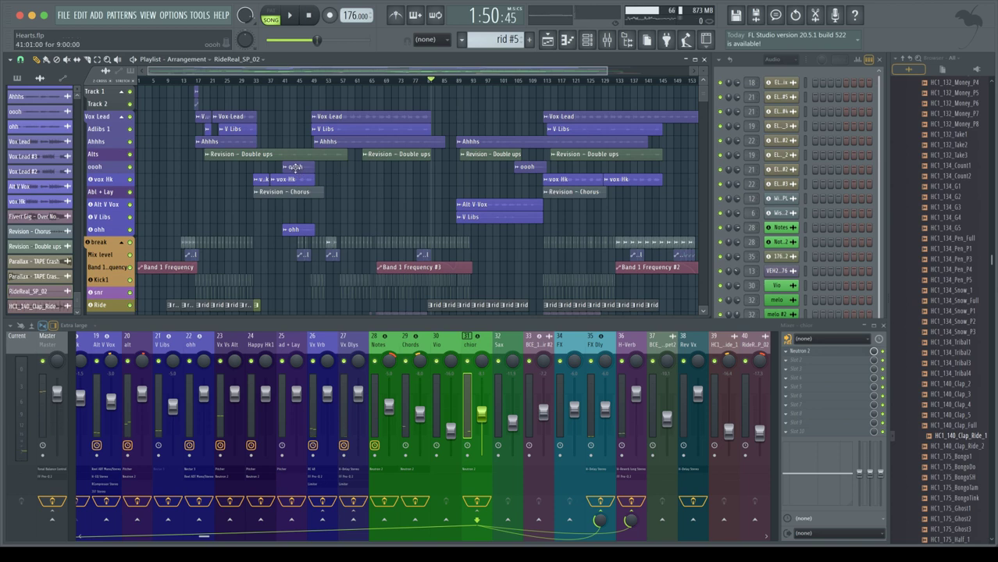
{"action": "left_click_drag", "start_coordinate": [295, 167], "coordinate": [435, 173]}
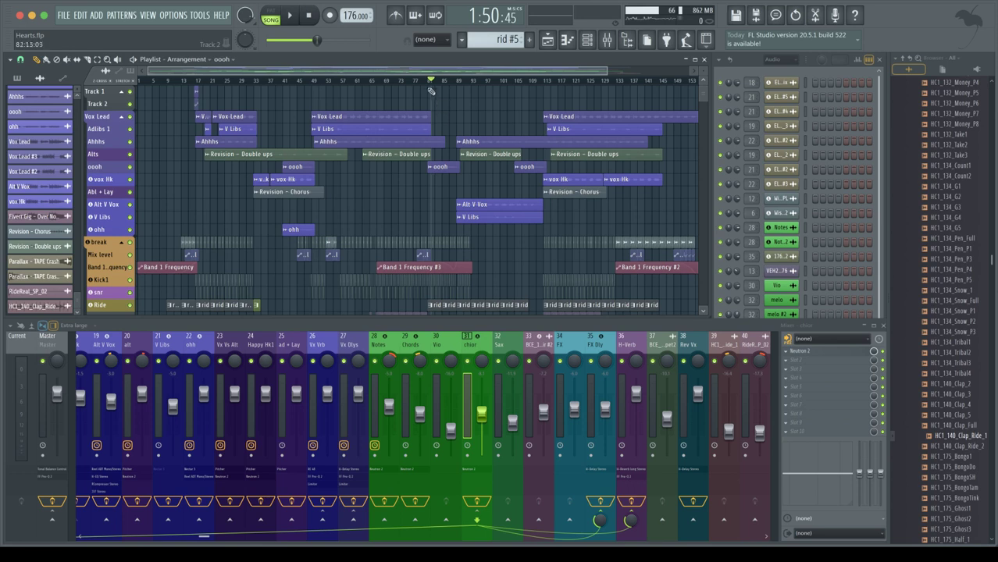
{"action": "key", "text": "space"}
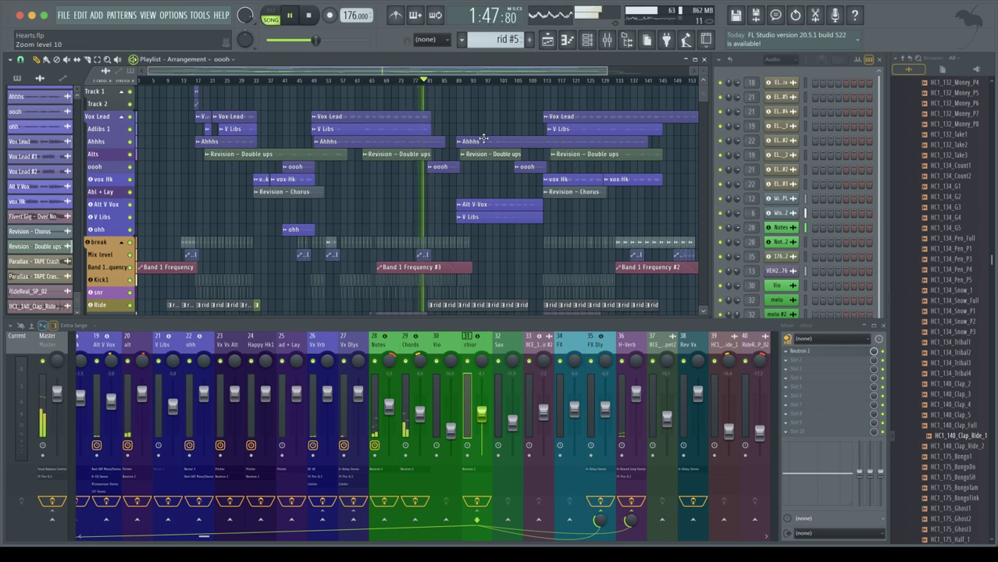
Stop the playback and audition the mix again from about bar 101.
{"action": "scroll", "coordinate": [484, 138], "scroll_direction": "up", "scroll_amount": 3}
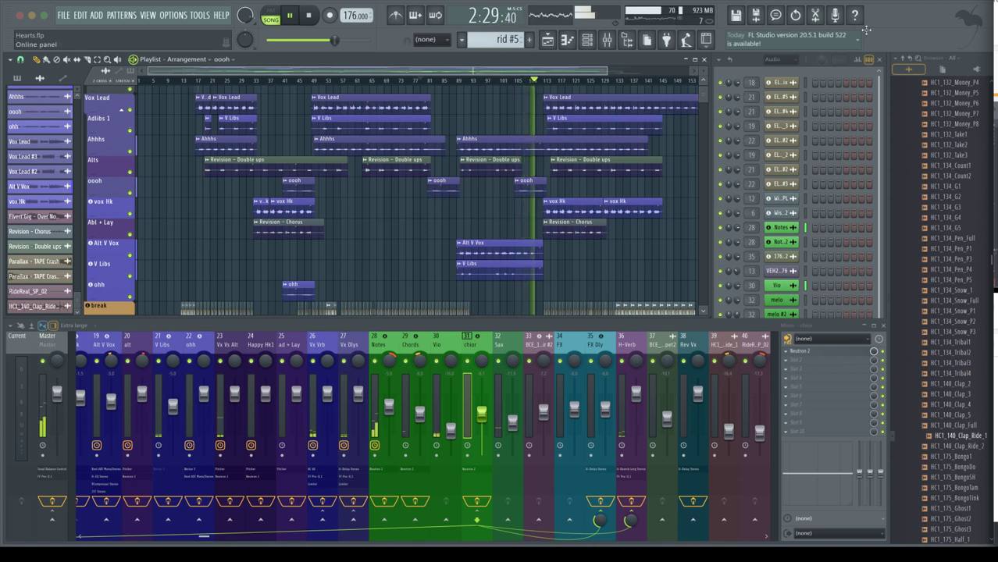
{"action": "key", "text": "space"}
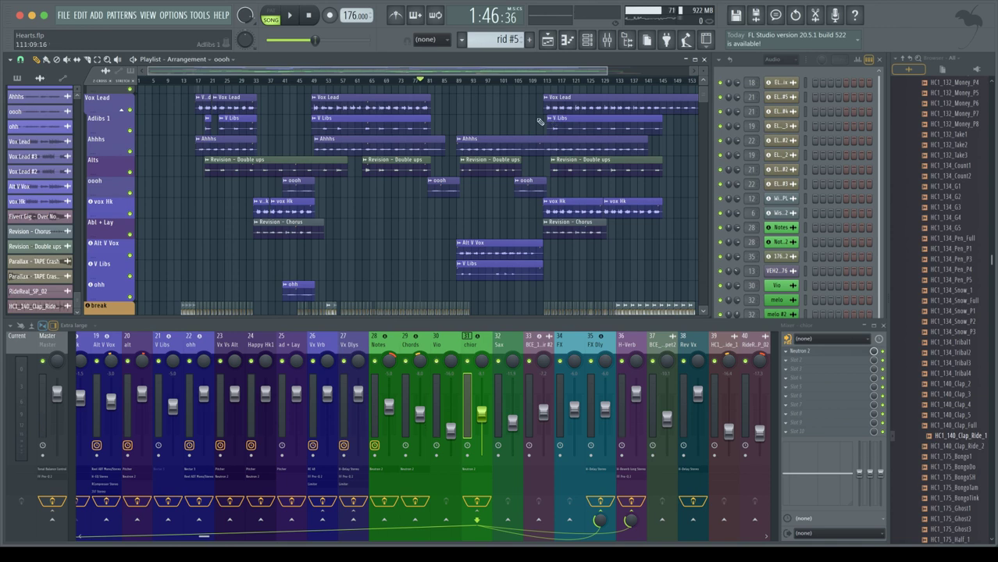
{"action": "left_click", "coordinate": [504, 80]}
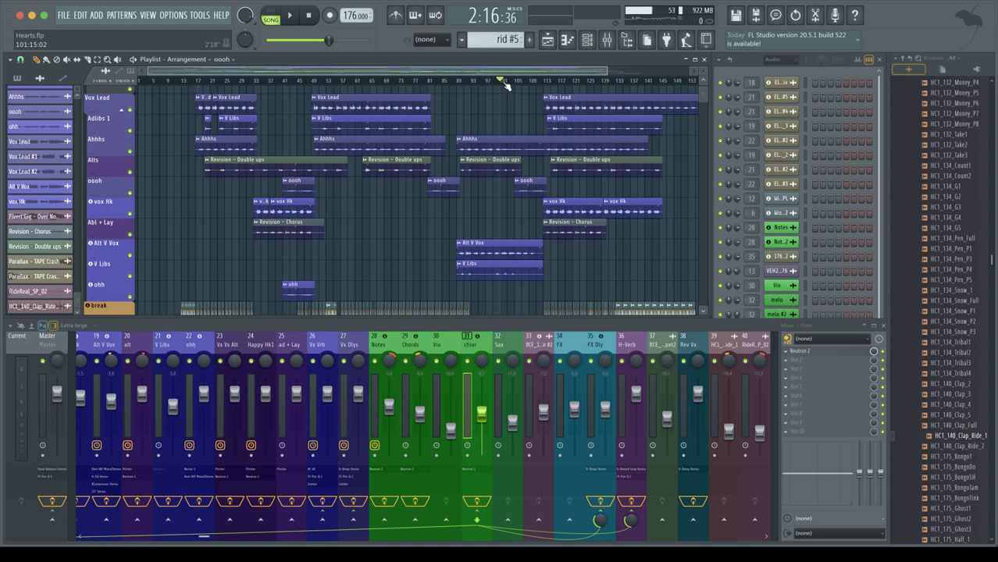
{"action": "key", "text": "space"}
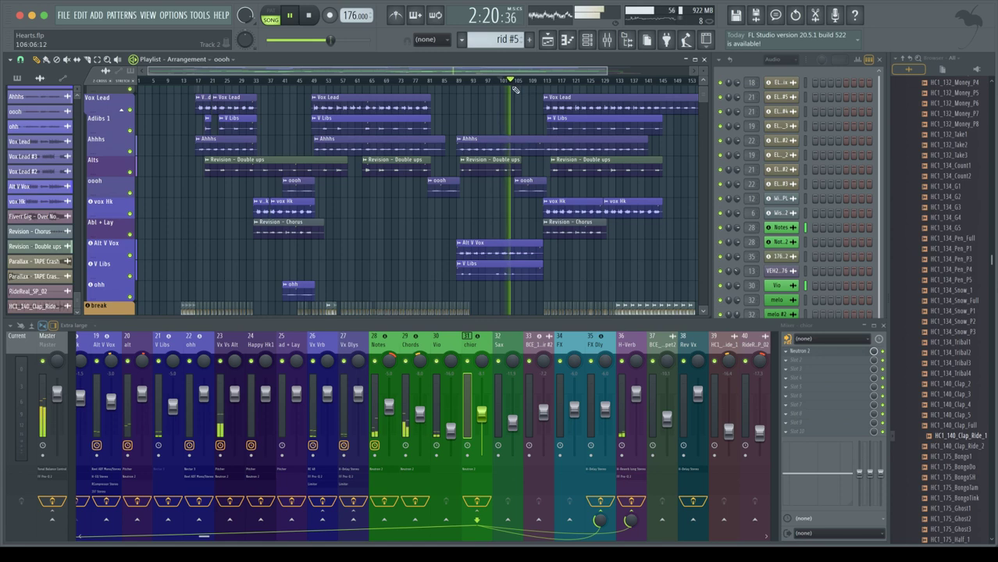
{"action": "key", "text": "space"}
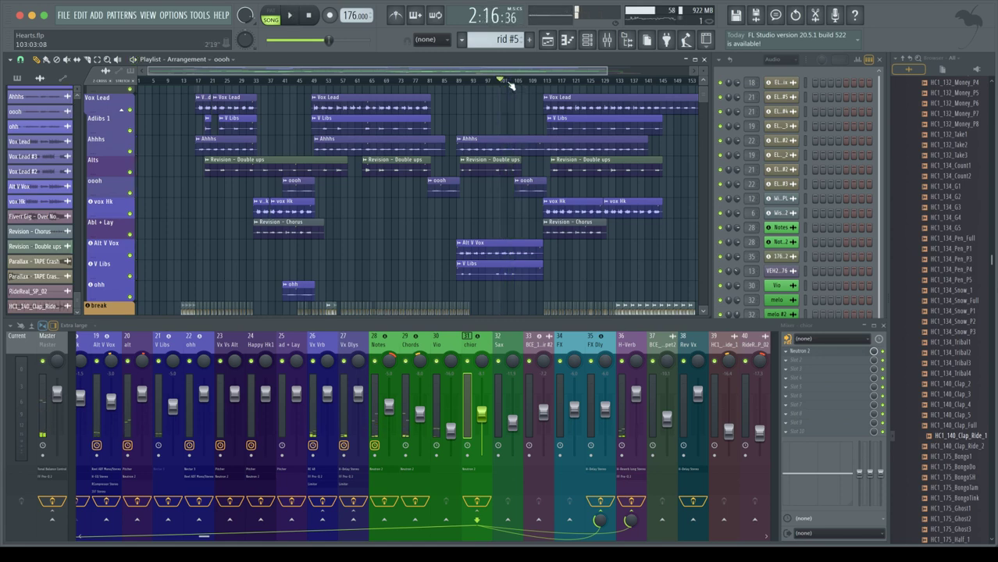
Select the playlist range from bar 103 to bar 105 and play it as a loop.
{"action": "left_click_drag", "start_coordinate": [509, 82], "coordinate": [515, 81]}
{"action": "key", "text": "space"}
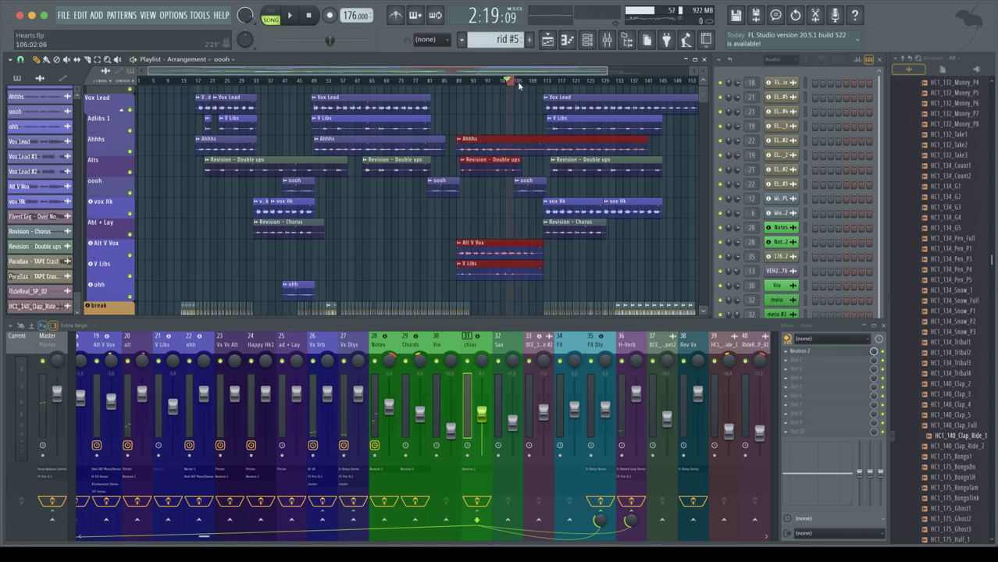
{"action": "scroll", "coordinate": [524, 89], "scroll_direction": "right", "scroll_amount": 2}
{"action": "scroll", "coordinate": [529, 98], "scroll_direction": "up", "scroll_amount": 6}
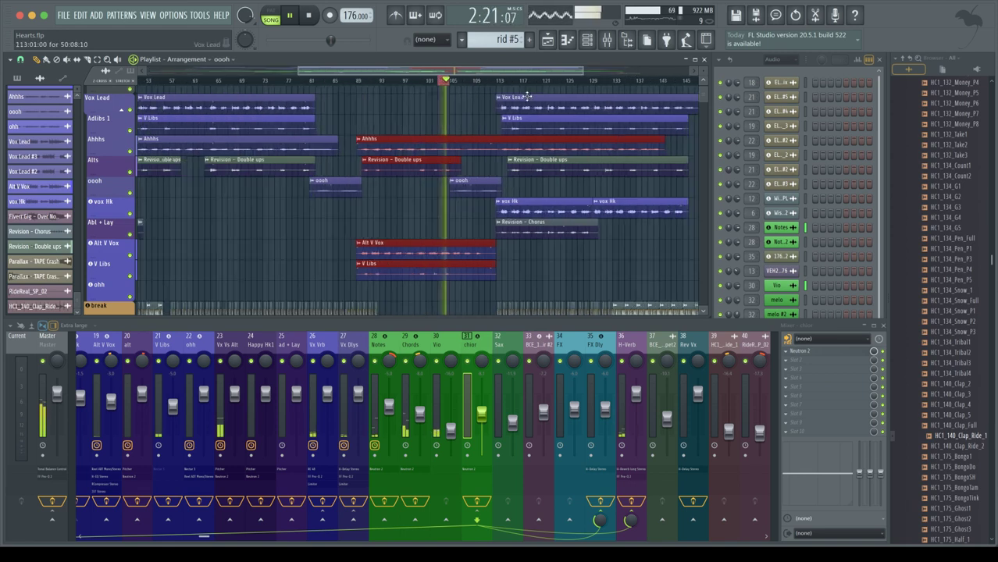
{"action": "scroll", "coordinate": [444, 119], "scroll_direction": "down", "scroll_amount": 2}
{"action": "scroll", "coordinate": [437, 156], "scroll_direction": "down", "scroll_amount": 5}
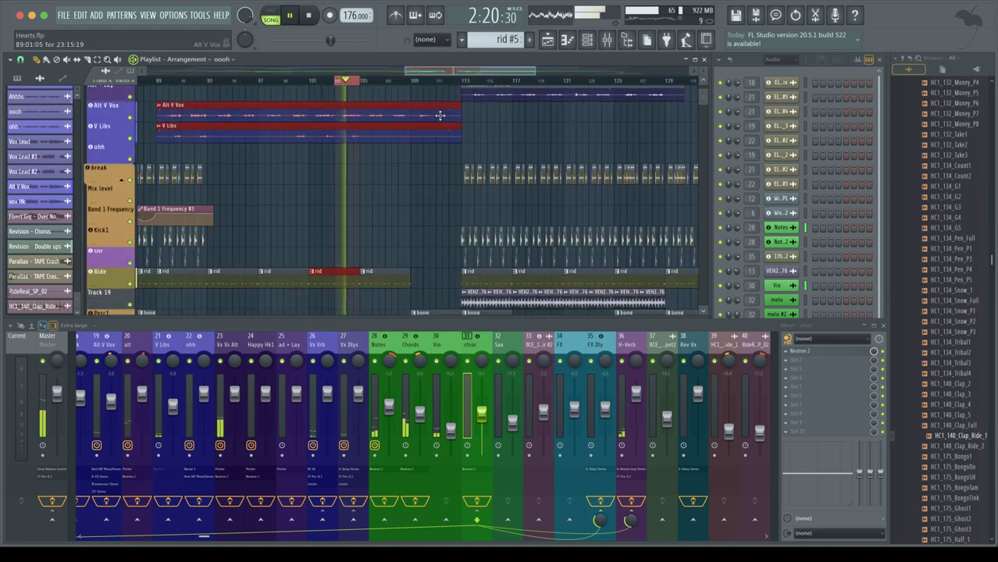
{"action": "scroll", "coordinate": [429, 219], "scroll_direction": "left", "scroll_amount": 3}
{"action": "key", "text": "space"}
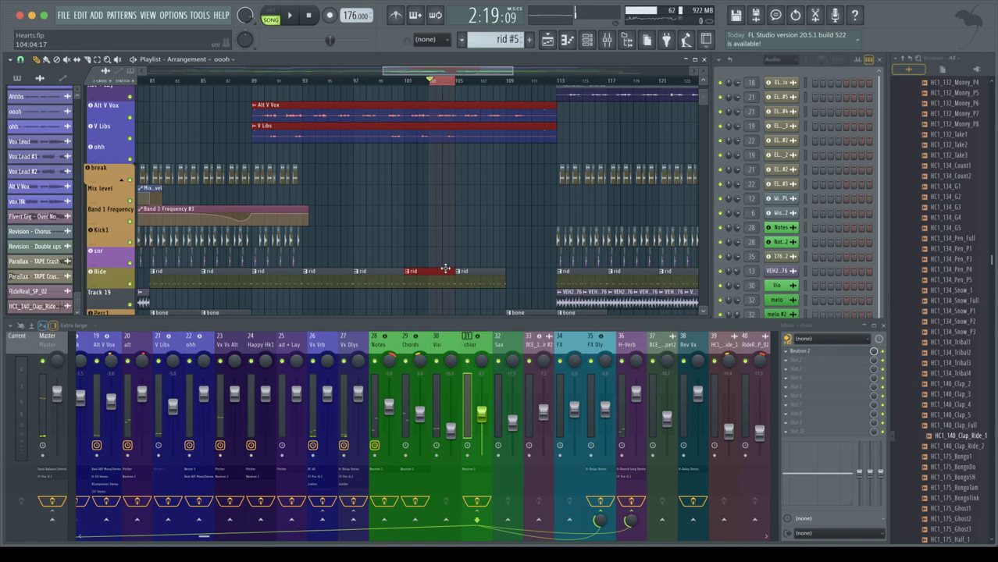
Replay the loop, narrow the range to start midway through bar 103 and end at bar 105, and play that.
{"action": "scroll", "coordinate": [443, 253], "scroll_direction": "up", "scroll_amount": 6}
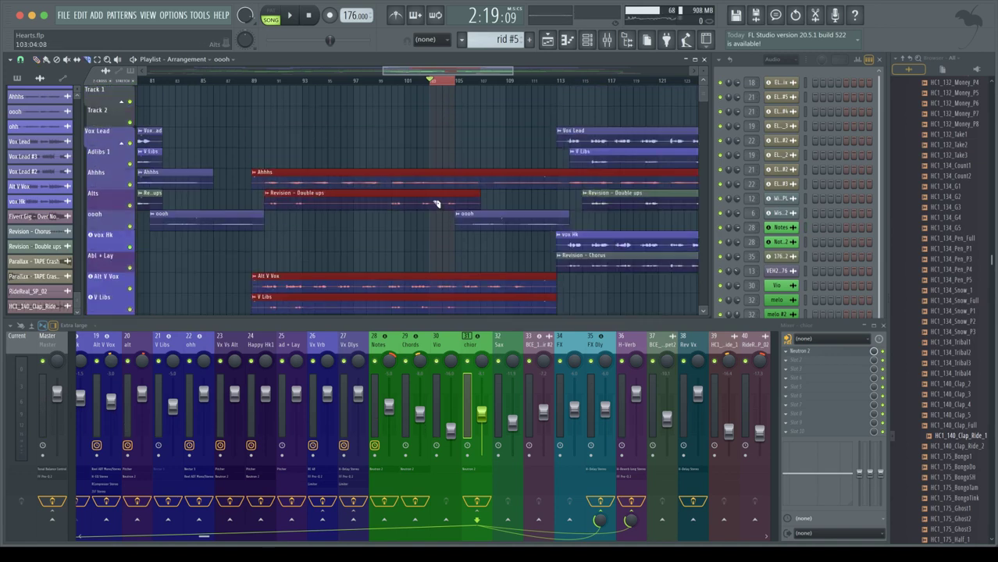
{"action": "scroll", "coordinate": [436, 209], "scroll_direction": "down", "scroll_amount": 2}
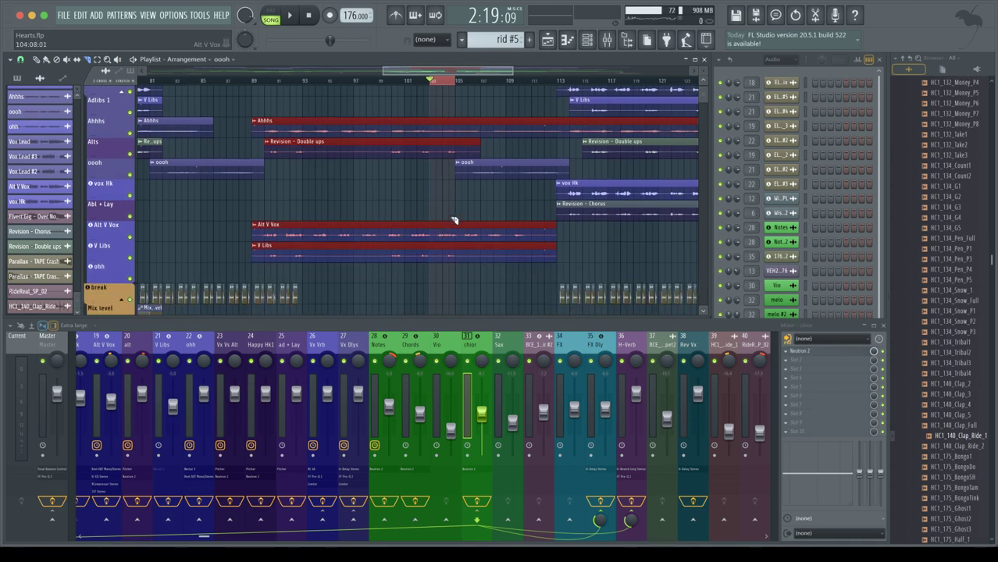
{"action": "key", "text": "space"}
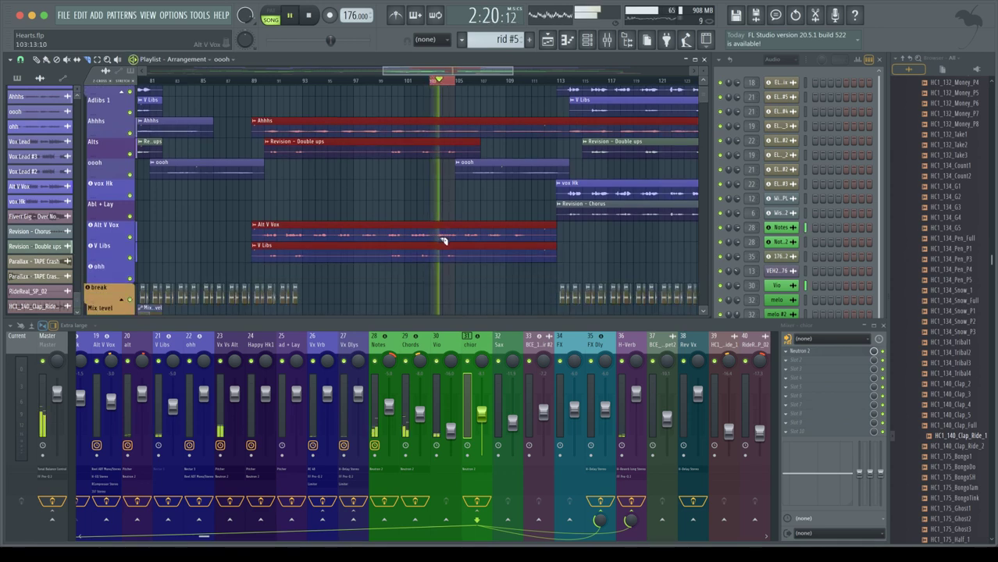
{"action": "key", "text": "space"}
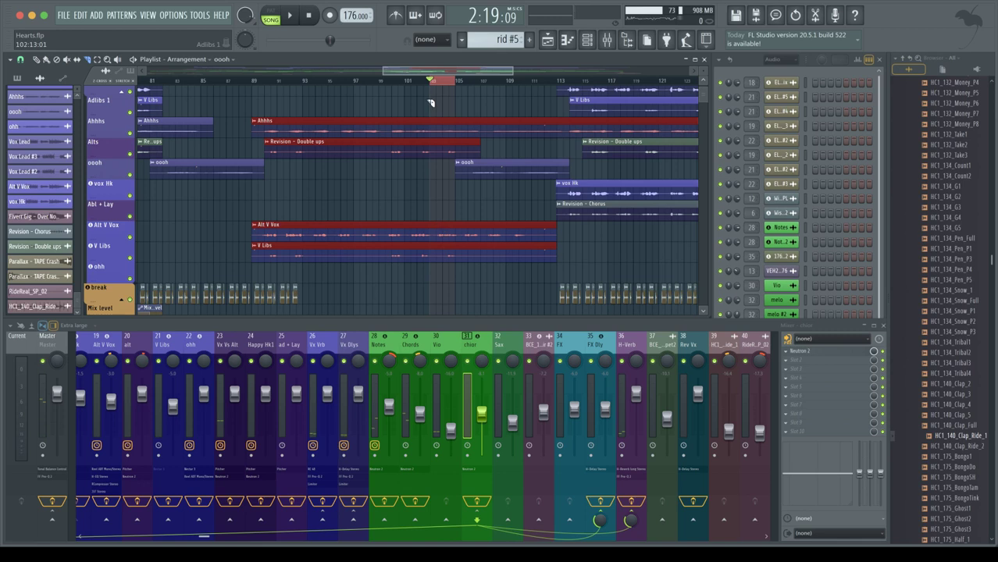
{"action": "left_click_drag", "start_coordinate": [433, 84], "coordinate": [448, 88]}
{"action": "key", "text": "space"}
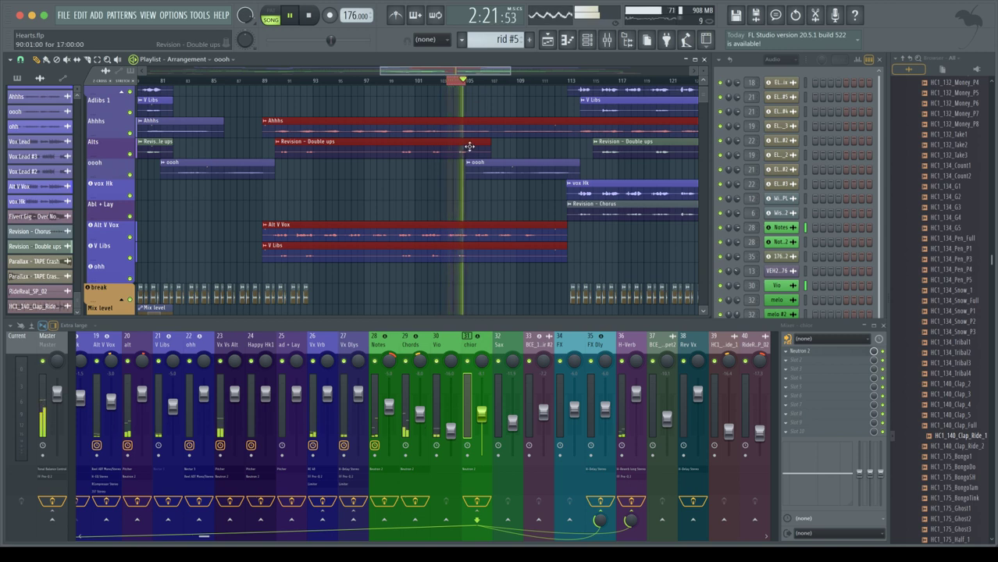
{"action": "key", "text": "space"}
Shorten the rid clip at bar 101 to a length of 2:08:00 and play the selected range to check the gap.
{"action": "scroll", "coordinate": [470, 148], "scroll_direction": "down", "scroll_amount": 5}
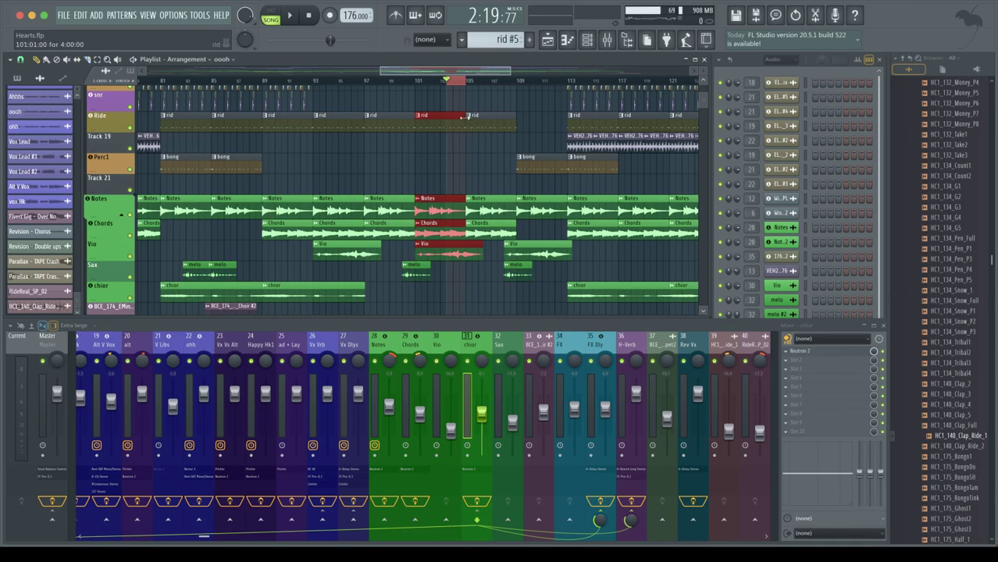
{"action": "mouse_move", "coordinate": [466, 115]}
{"action": "left_mouse_down"}
{"action": "mouse_move", "coordinate": [451, 117]}
{"action": "mouse_move", "coordinate": [463, 117]}
{"action": "left_mouse_up"}
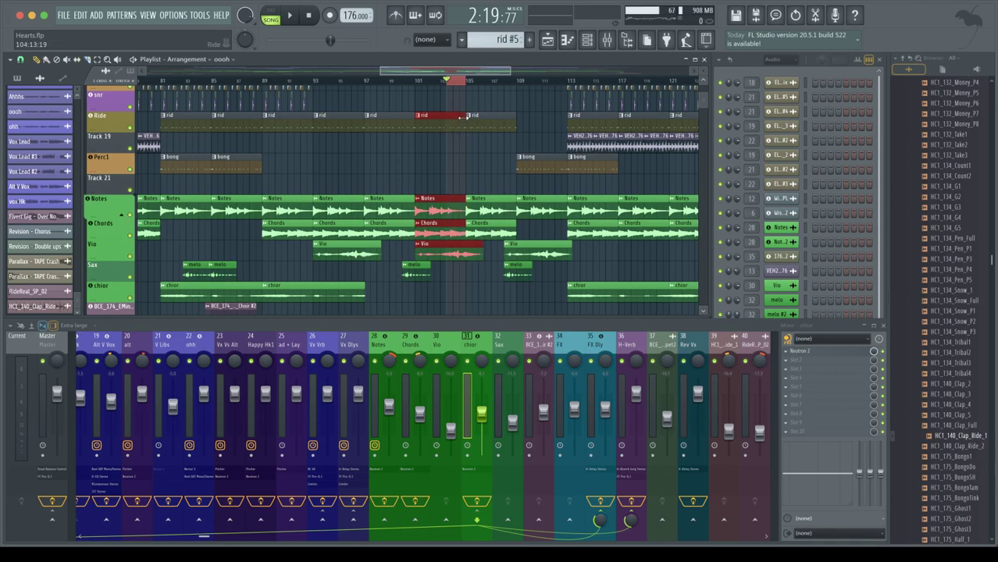
{"action": "left_click", "coordinate": [460, 155]}
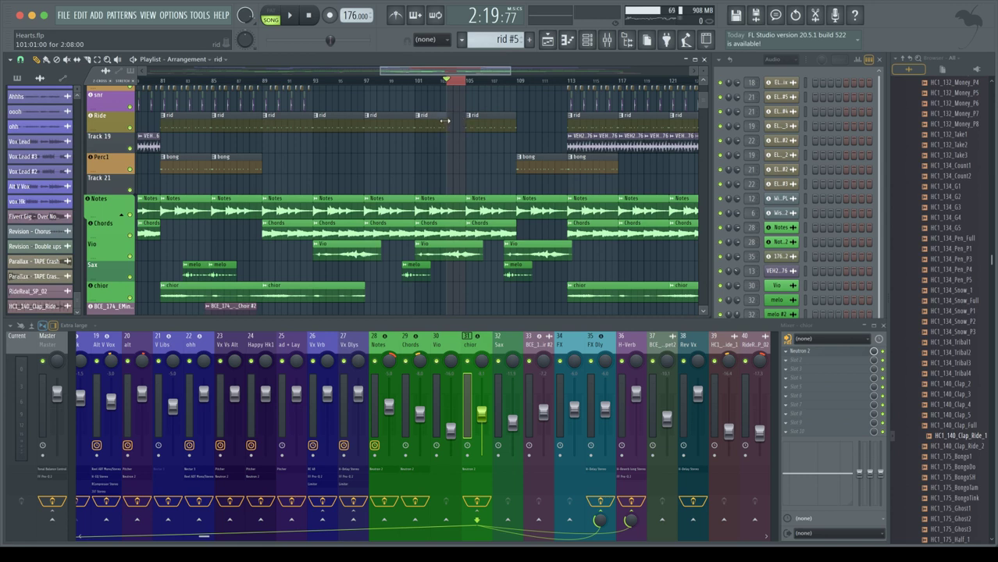
{"action": "key", "text": "space"}
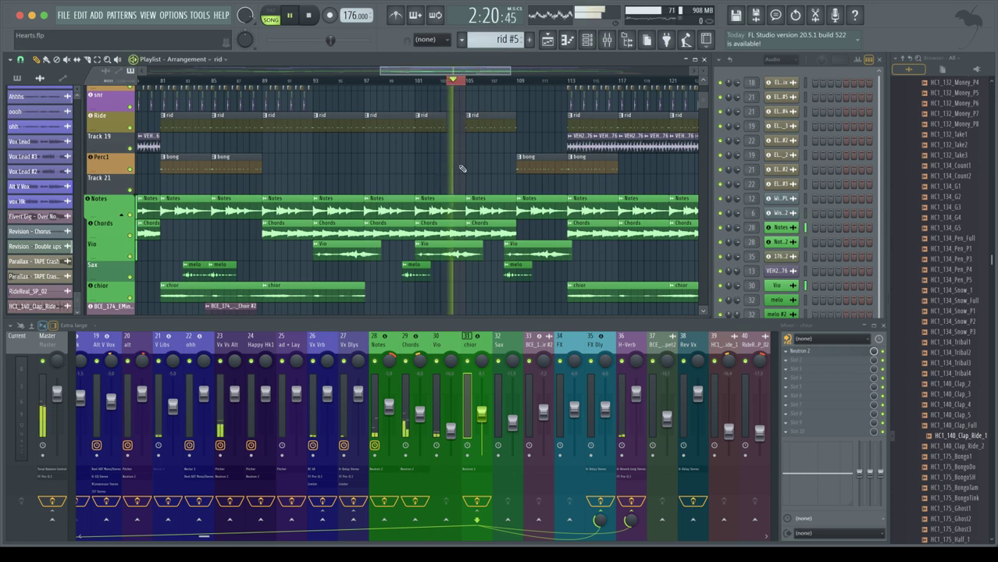
{"action": "key", "text": "space"}
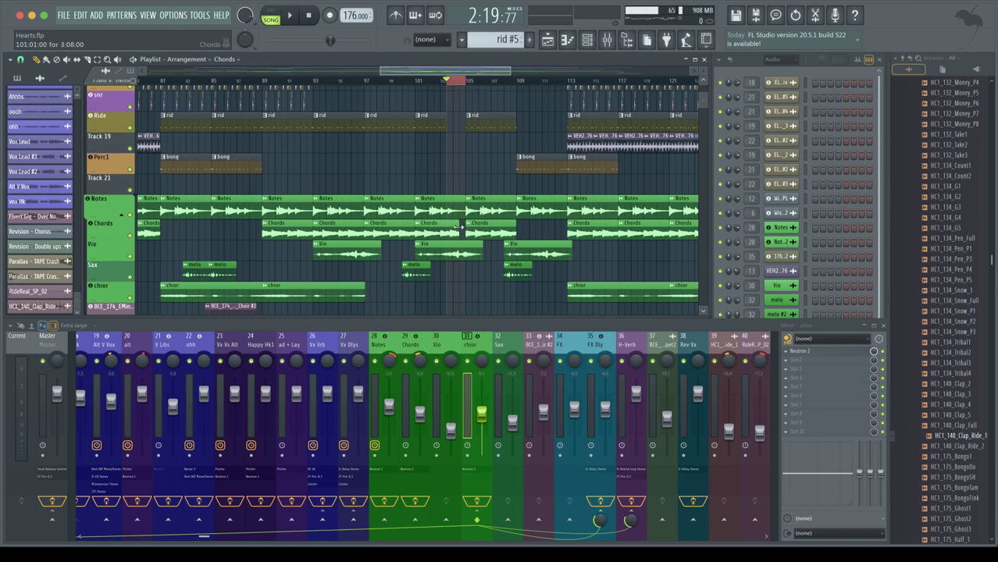
Trim the Chords clip at bar 101 to a length of 2:11:21 and create a volume automation clip for it.
{"action": "scroll", "coordinate": [453, 226], "scroll_direction": "up", "scroll_amount": 5}
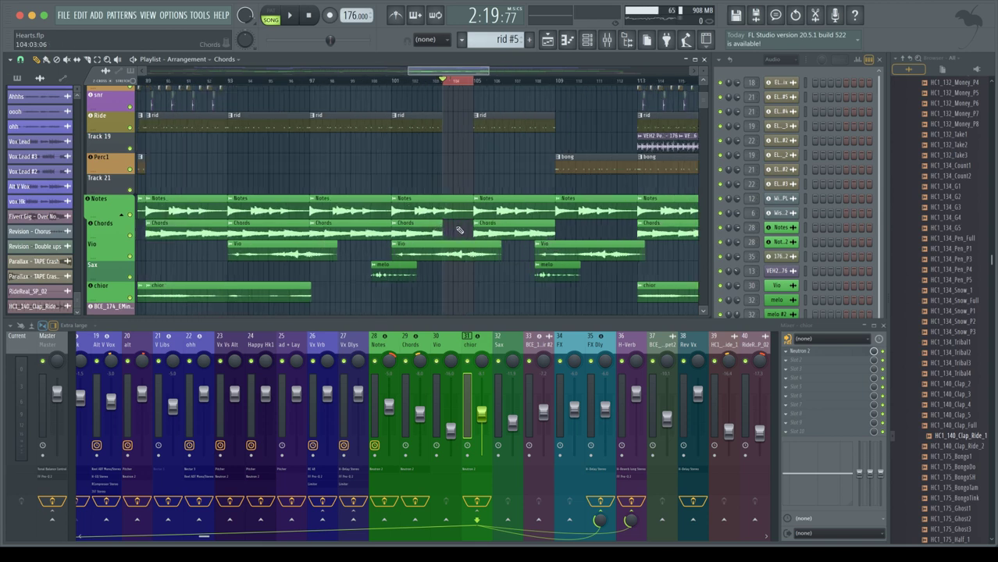
{"action": "left_click_drag", "start_coordinate": [418, 229], "coordinate": [439, 226]}
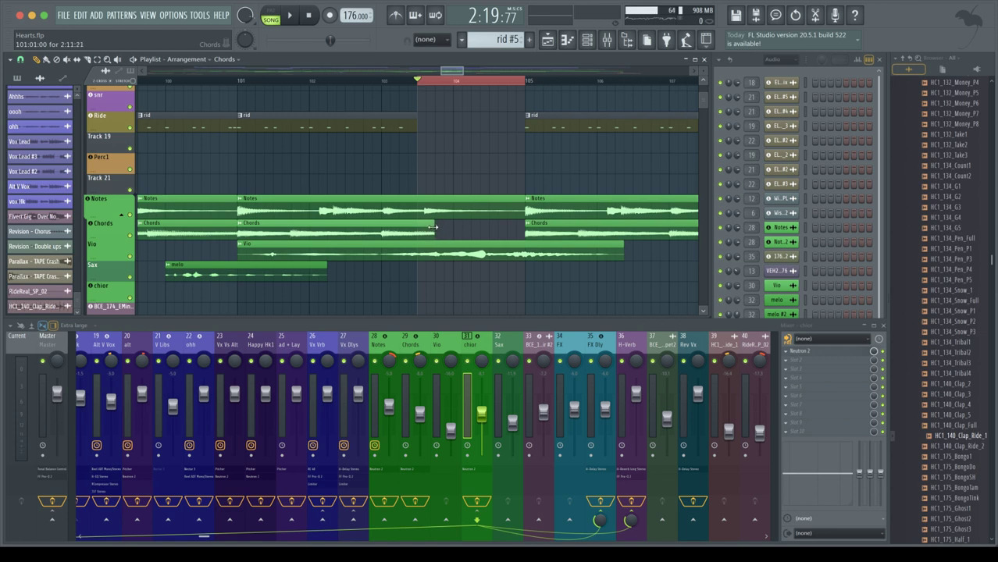
{"action": "left_click", "coordinate": [243, 227]}
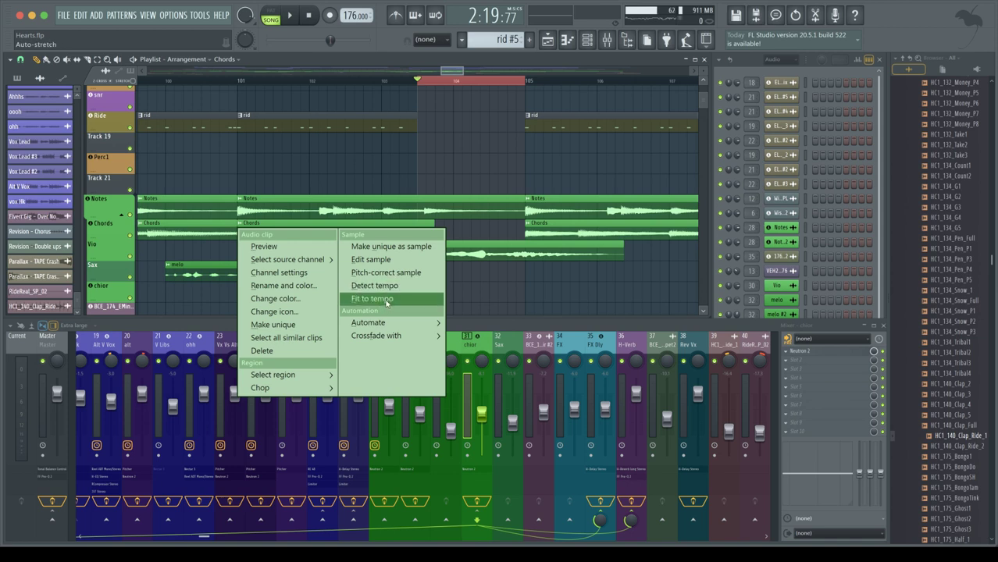
{"action": "mouse_move", "coordinate": [410, 328]}
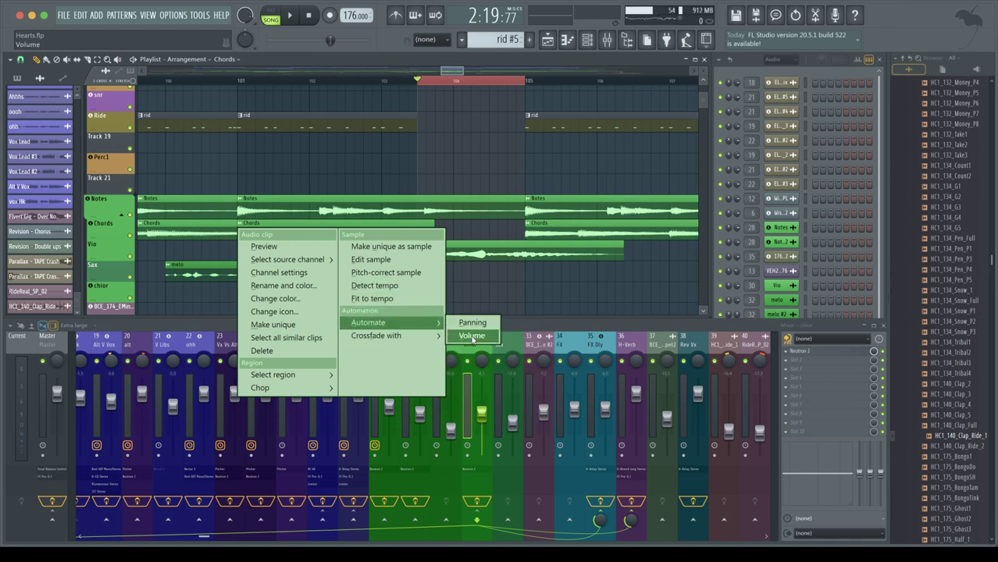
{"action": "left_click", "coordinate": [474, 336]}
Move the empty Track 31 up directly below the Chords track and place the Chords volume automation clip on it.
{"action": "scroll", "coordinate": [316, 238], "scroll_direction": "down", "scroll_amount": 6}
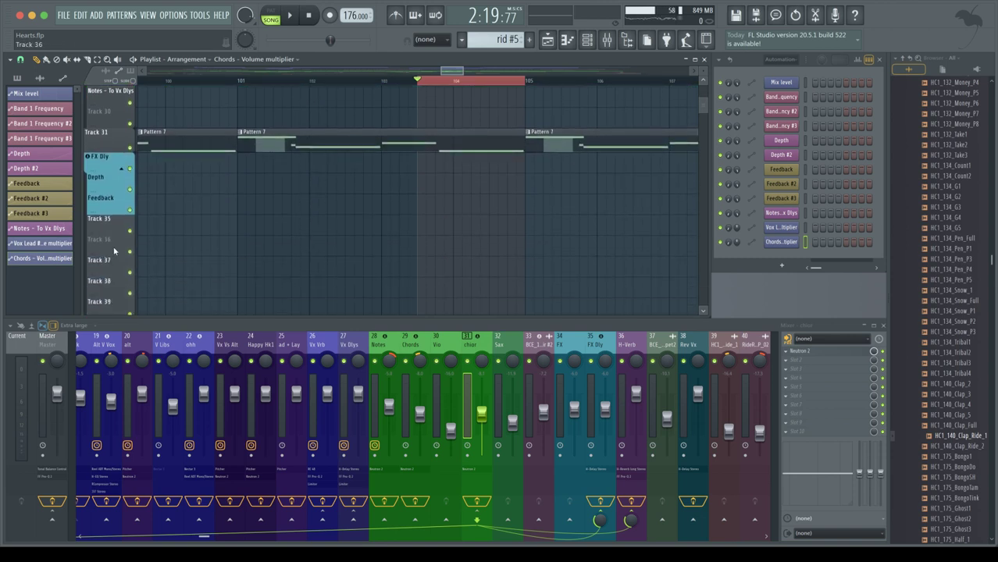
{"action": "scroll", "coordinate": [119, 252], "scroll_direction": "down", "scroll_amount": 3}
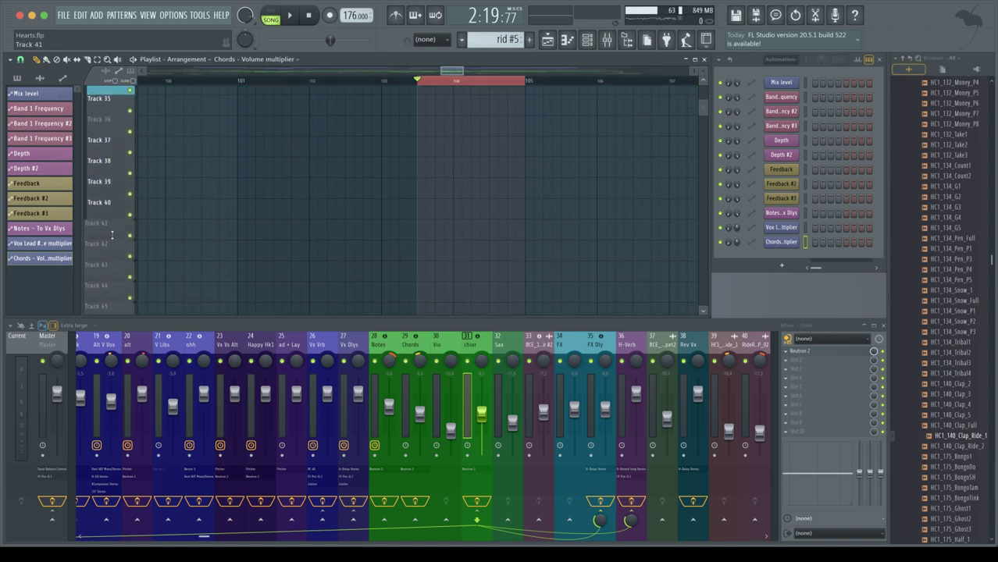
{"action": "scroll", "coordinate": [112, 235], "scroll_direction": "up", "scroll_amount": 9}
{"action": "scroll", "coordinate": [112, 102], "scroll_direction": "up", "scroll_amount": 8}
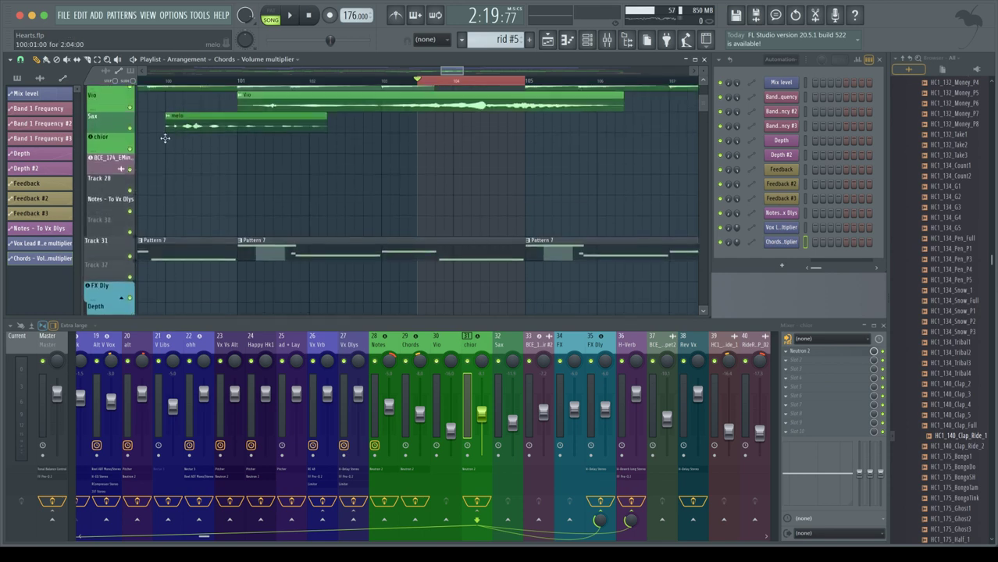
{"action": "scroll", "coordinate": [143, 246], "scroll_direction": "down", "scroll_amount": 2}
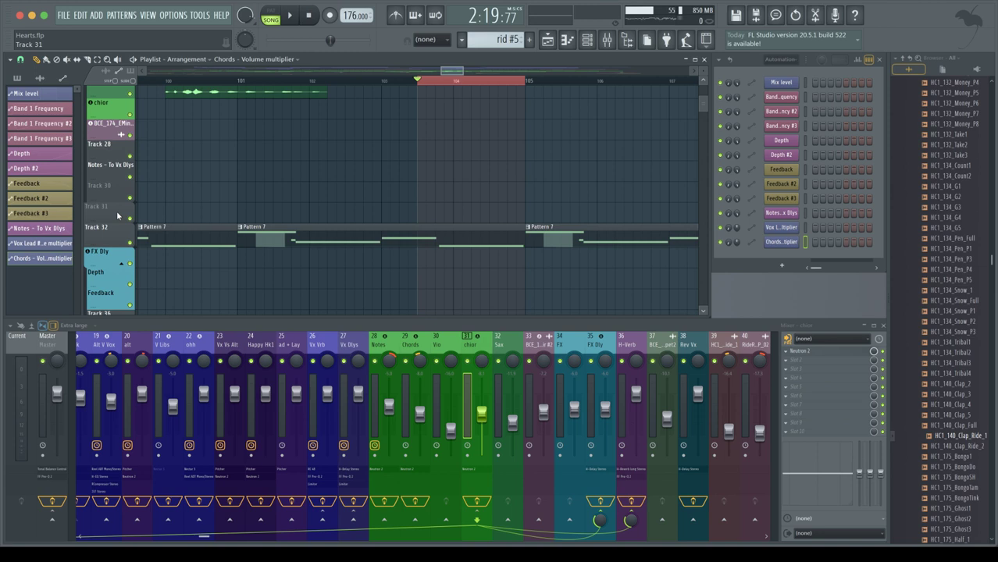
{"action": "scroll", "coordinate": [116, 211], "scroll_direction": "up", "scroll_amount": 5}
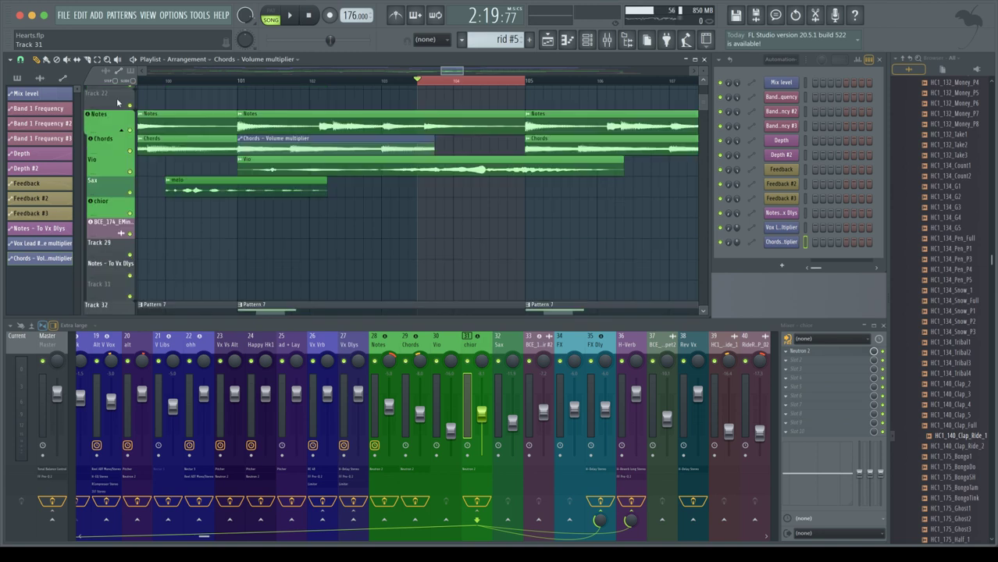
{"action": "scroll", "coordinate": [116, 98], "scroll_direction": "down", "scroll_amount": 1}
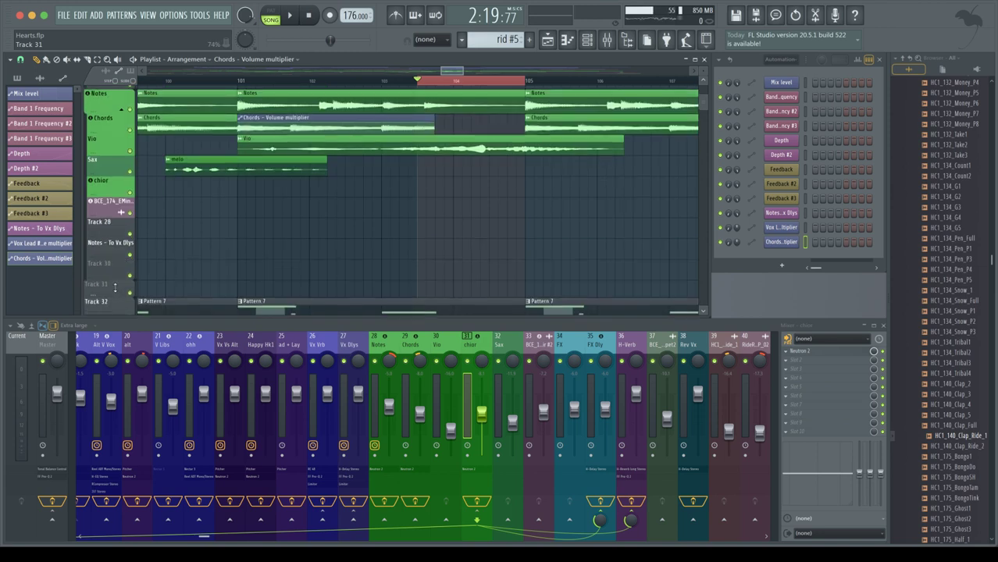
{"action": "left_click_drag", "start_coordinate": [116, 288], "coordinate": [118, 242]}
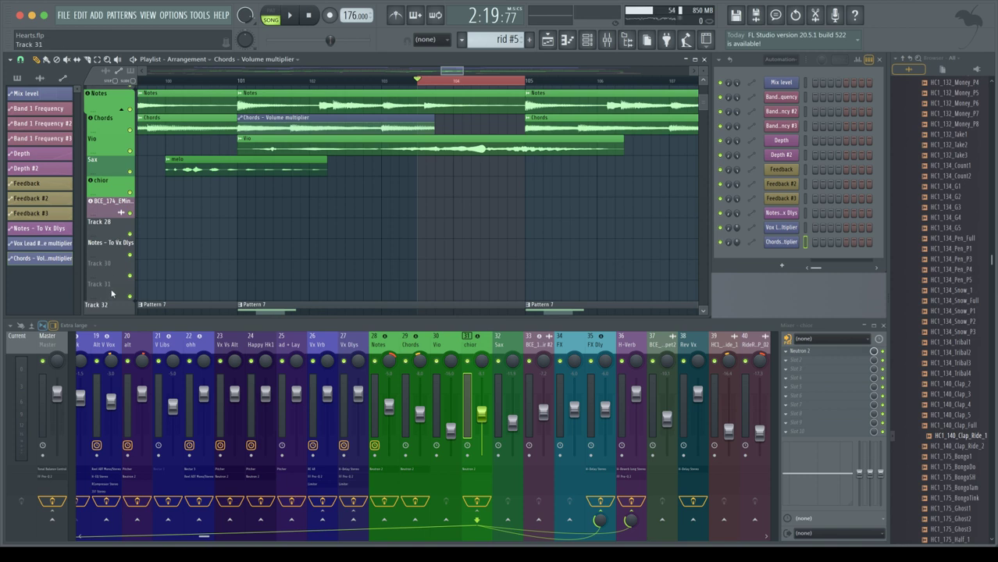
{"action": "left_click_drag", "start_coordinate": [112, 293], "coordinate": [111, 147]}
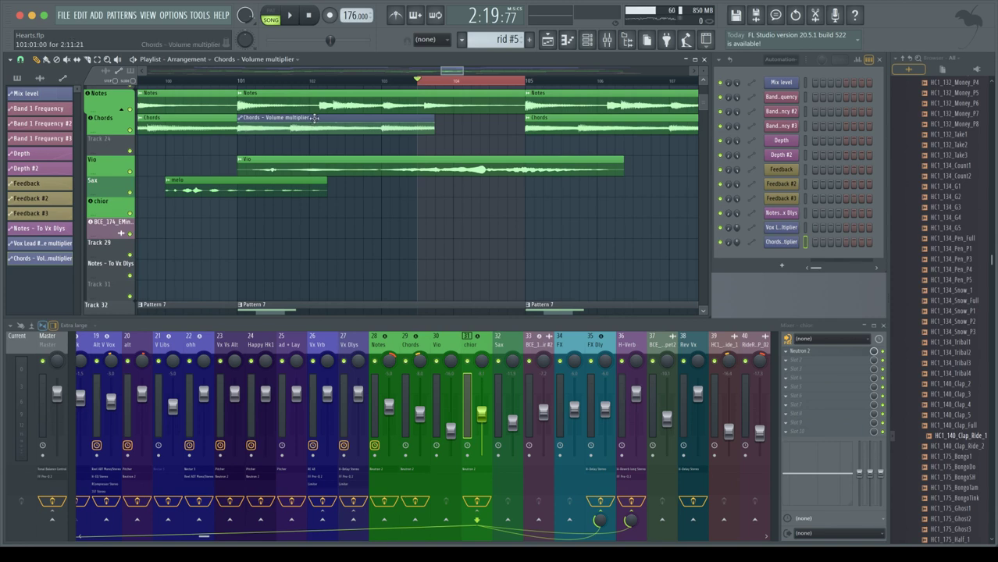
{"action": "left_click_drag", "start_coordinate": [314, 118], "coordinate": [315, 144]}
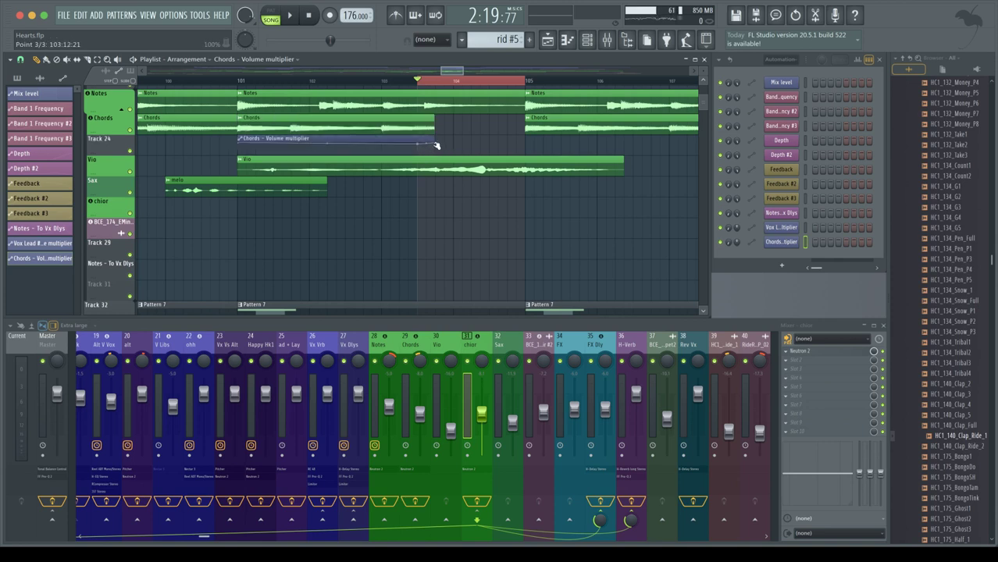
Shape the automation to dip at the Chords clip's end and return to 100% at 104:01:00, and set the automation clip's length to 2:15:21.
{"action": "left_click_drag", "start_coordinate": [421, 147], "coordinate": [420, 142]}
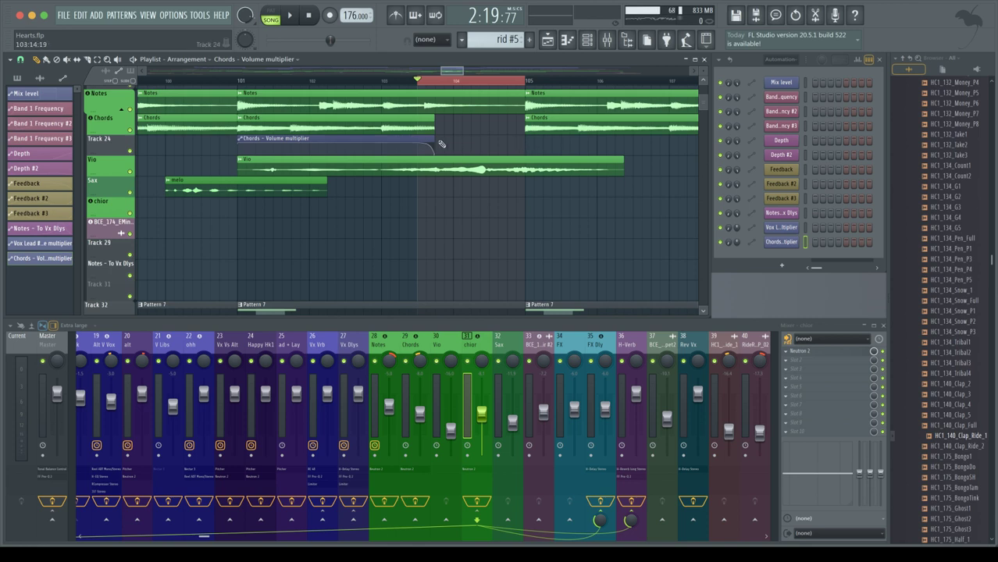
{"action": "left_click_drag", "start_coordinate": [441, 145], "coordinate": [487, 150]}
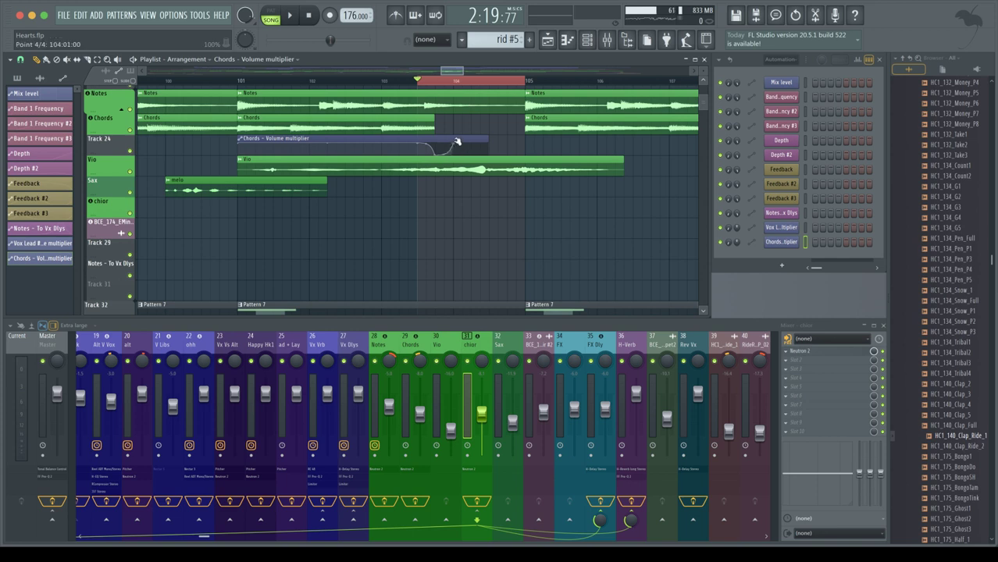
{"action": "left_click_drag", "start_coordinate": [487, 139], "coordinate": [455, 138]}
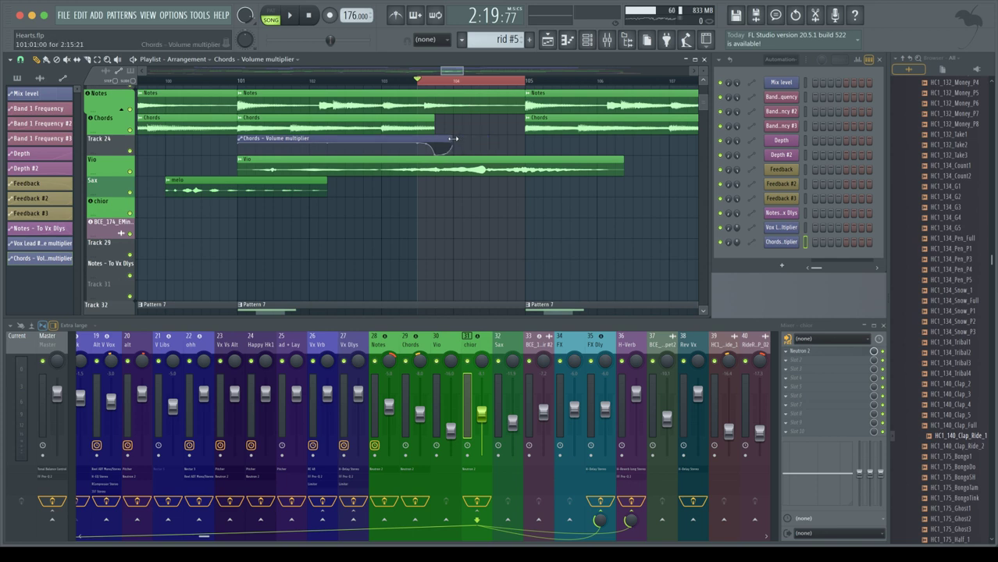
Shorten the Pattern 7 clip at bar 101 to end with the Chords clip, checking the gap before bar 105 by playback.
{"action": "key", "text": "space"}
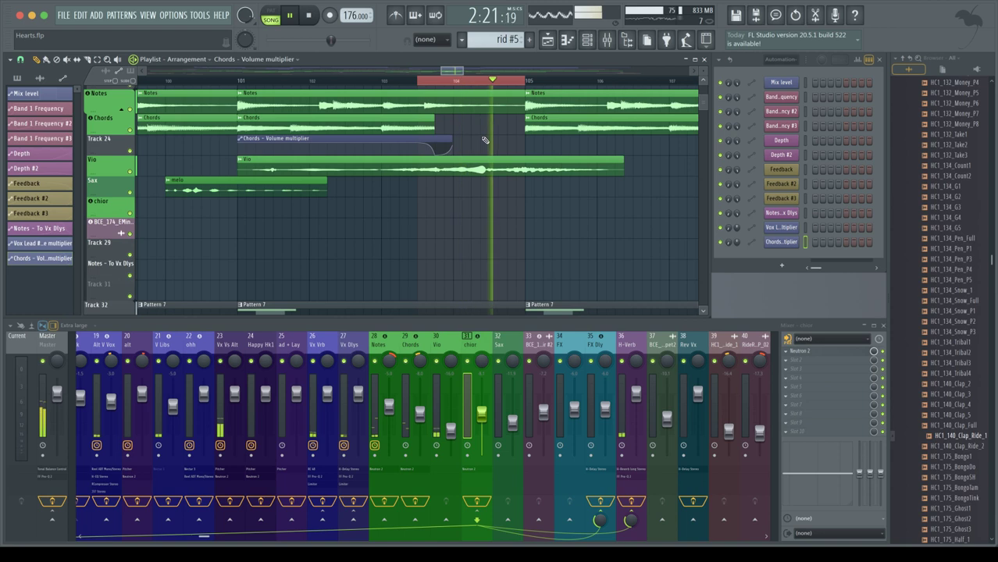
{"action": "key", "text": "space"}
{"action": "scroll", "coordinate": [527, 214], "scroll_direction": "down", "scroll_amount": 5}
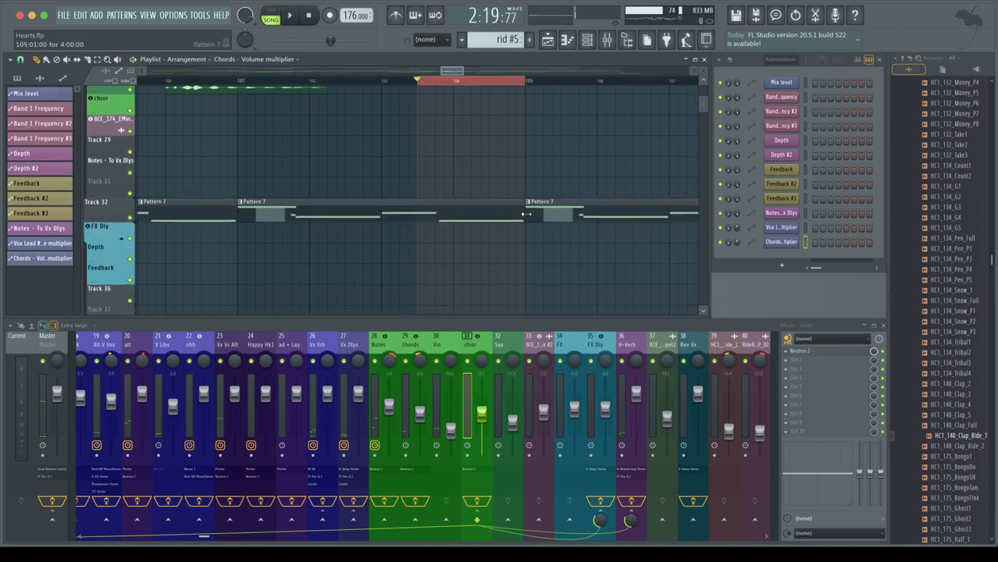
{"action": "left_click_drag", "start_coordinate": [522, 209], "coordinate": [435, 209]}
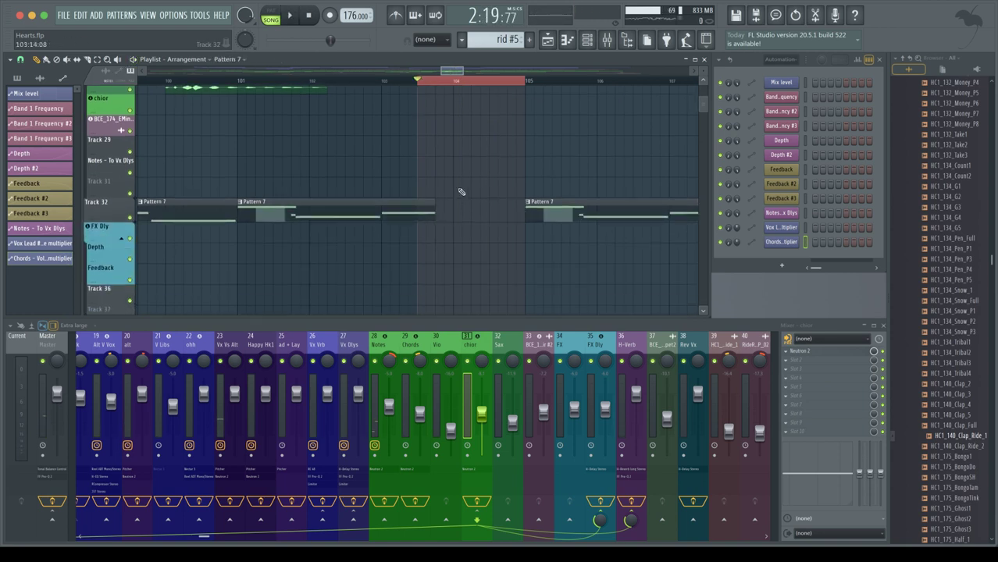
{"action": "key", "text": "space"}
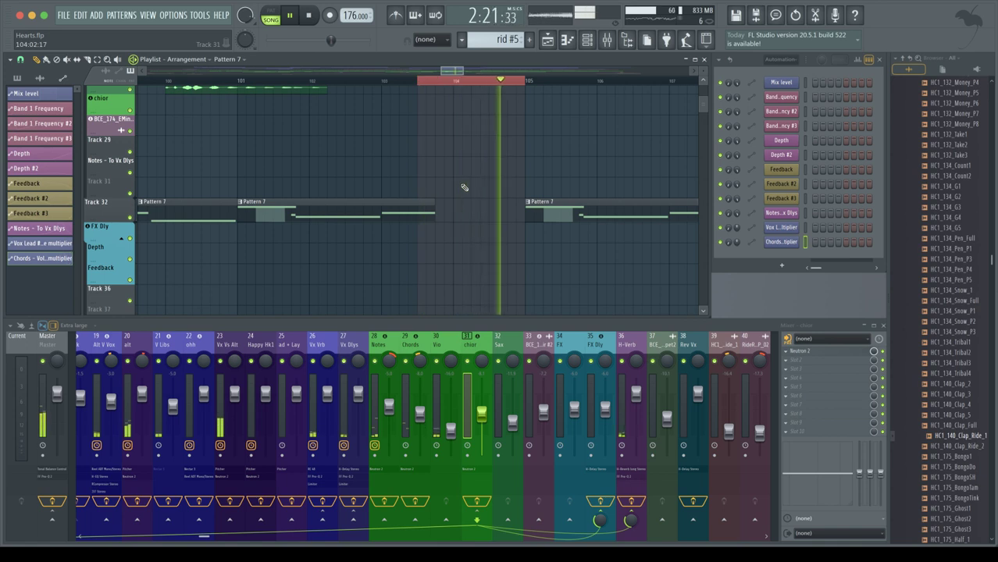
{"action": "key", "text": "space"}
Clear the time selection, play the arrangement from about bar 98 through bar 105 and save the project.
{"action": "double_click", "coordinate": [439, 80]}
{"action": "scroll", "coordinate": [447, 139], "scroll_direction": "up", "scroll_amount": 1}
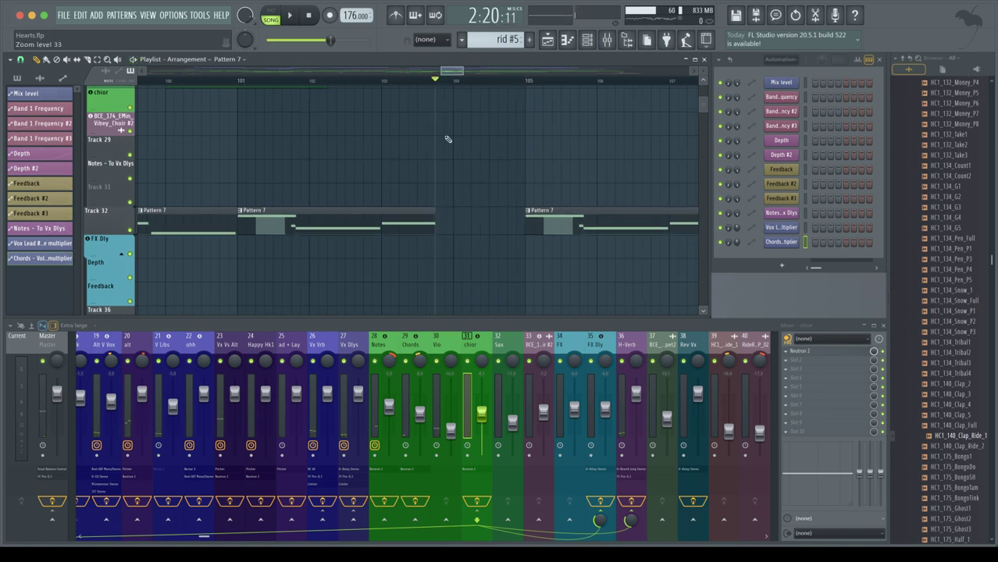
{"action": "scroll", "coordinate": [447, 139], "scroll_direction": "down", "scroll_amount": 3}
{"action": "scroll", "coordinate": [447, 139], "scroll_direction": "down", "scroll_amount": 3}
{"action": "scroll", "coordinate": [448, 139], "scroll_direction": "down", "scroll_amount": 4}
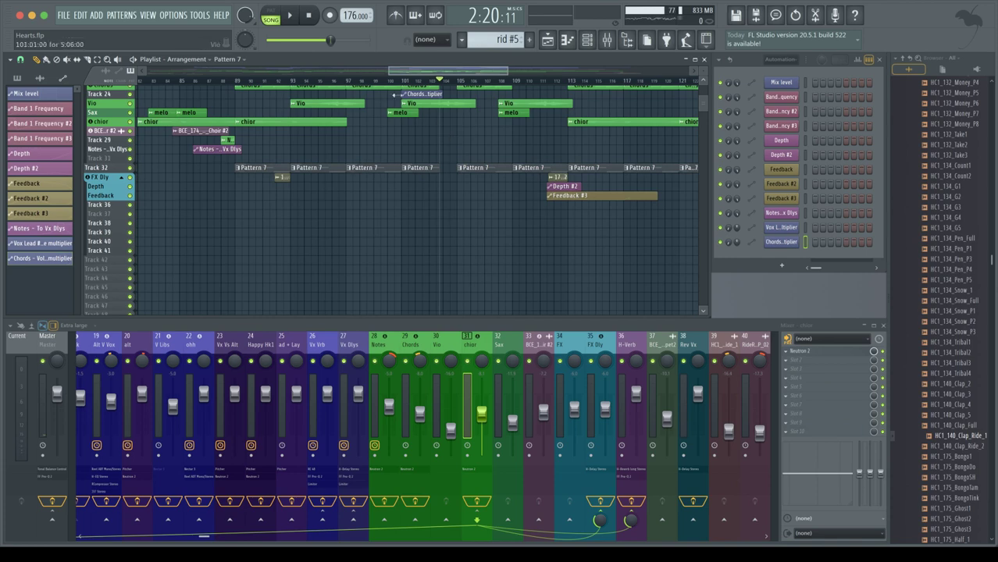
{"action": "scroll", "coordinate": [400, 100], "scroll_direction": "up", "scroll_amount": 4}
{"action": "left_click", "coordinate": [371, 81]}
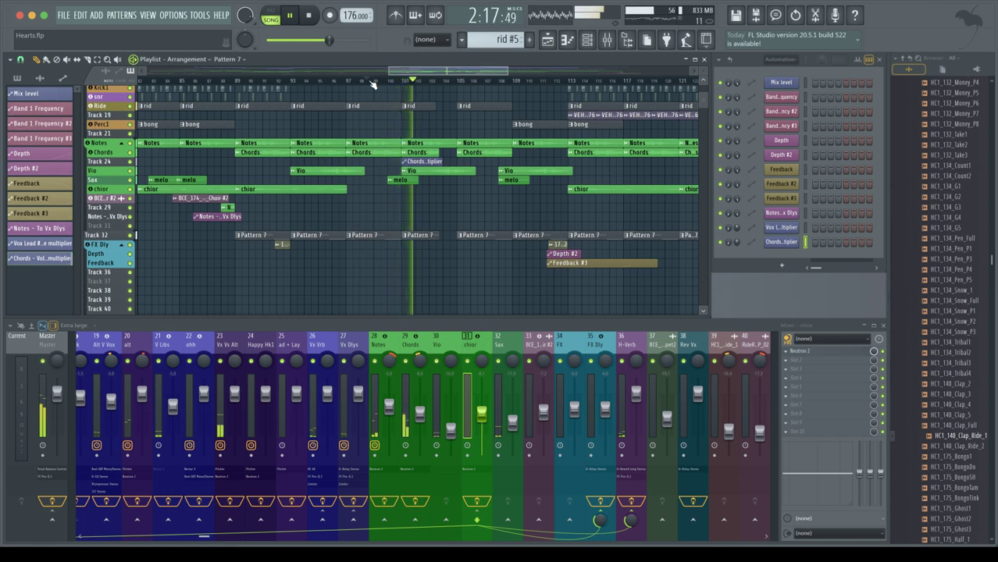
{"action": "key", "text": "ctrl+s"}
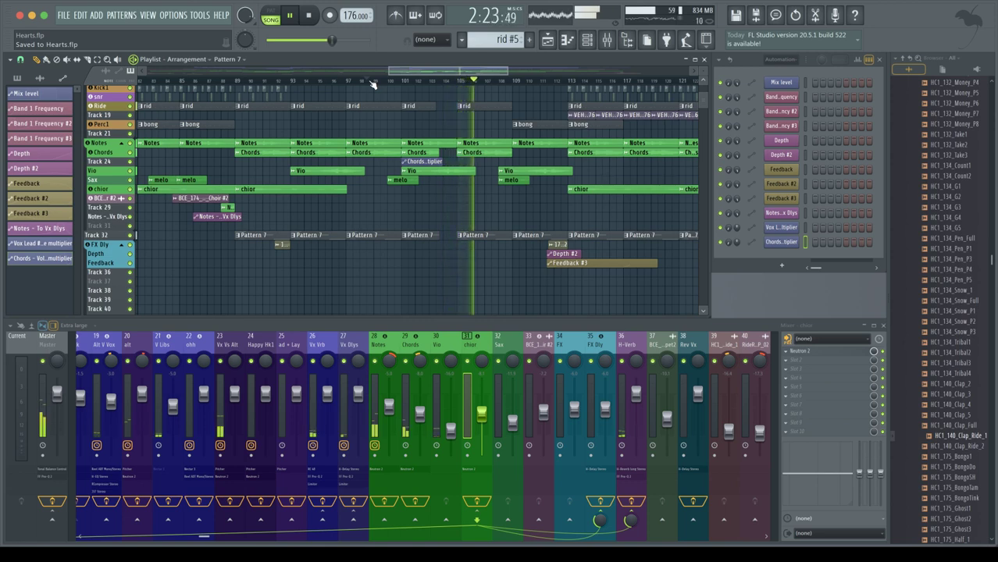
{"action": "key", "text": "space"}
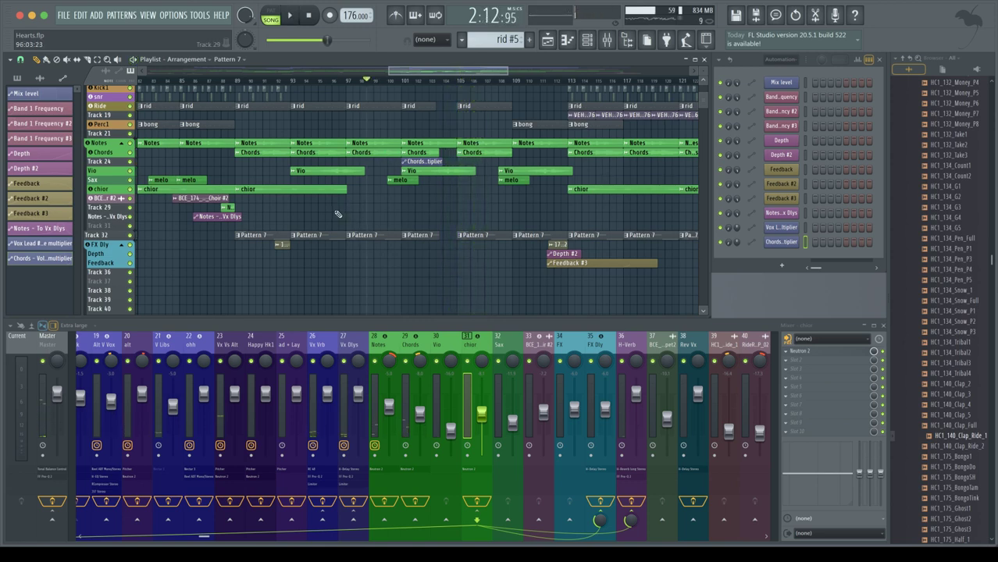
Duplicate the Parallax - TAPE Crash clip and the short Track 40 and 41 clips around bar 49, placing the copies around bar 105.
{"action": "scroll", "coordinate": [337, 214], "scroll_direction": "down", "scroll_amount": 5}
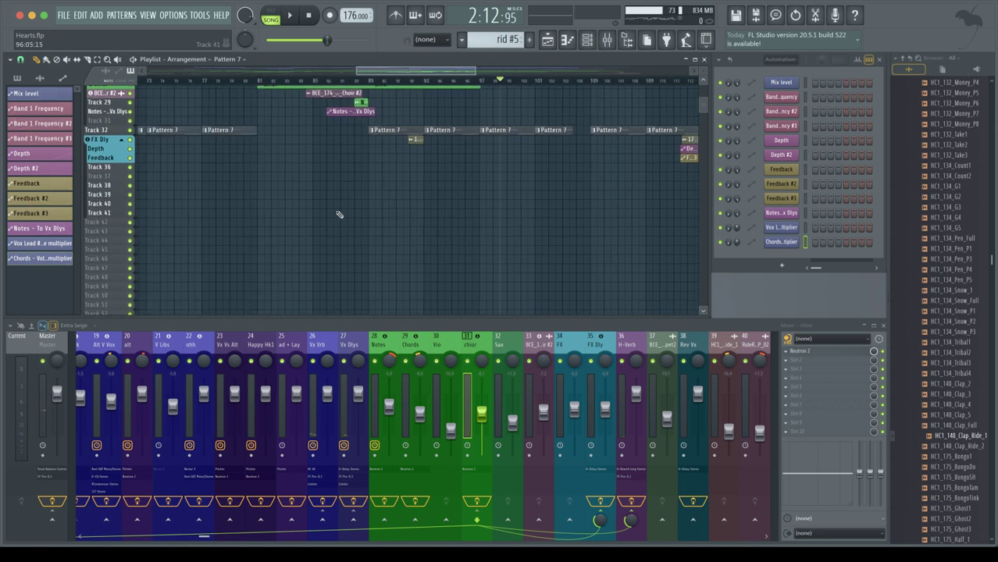
{"action": "scroll", "coordinate": [337, 214], "scroll_direction": "left", "scroll_amount": 5}
{"action": "scroll", "coordinate": [343, 213], "scroll_direction": "up", "scroll_amount": 3}
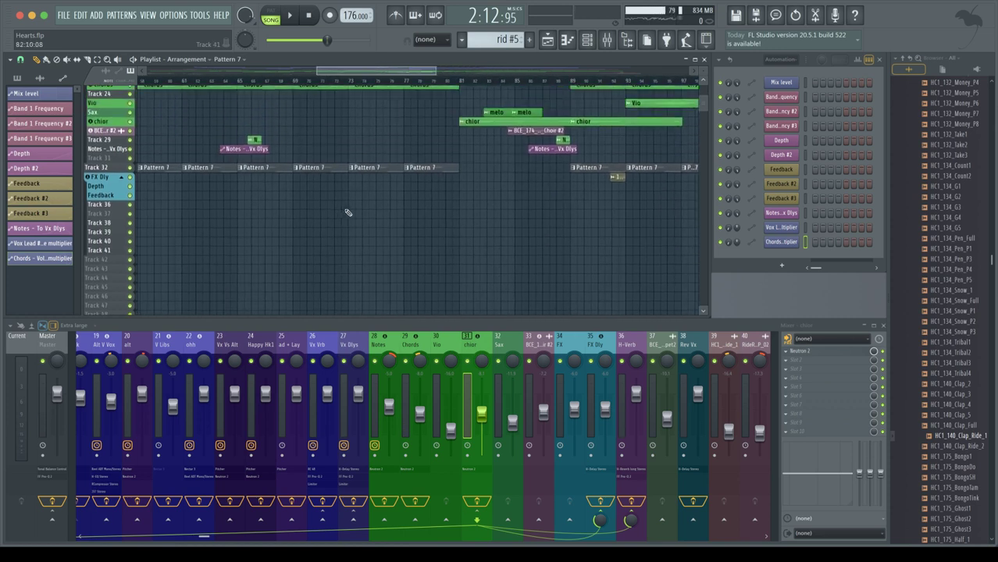
{"action": "scroll", "coordinate": [379, 209], "scroll_direction": "down", "scroll_amount": 4}
{"action": "scroll", "coordinate": [381, 213], "scroll_direction": "up", "scroll_amount": 3}
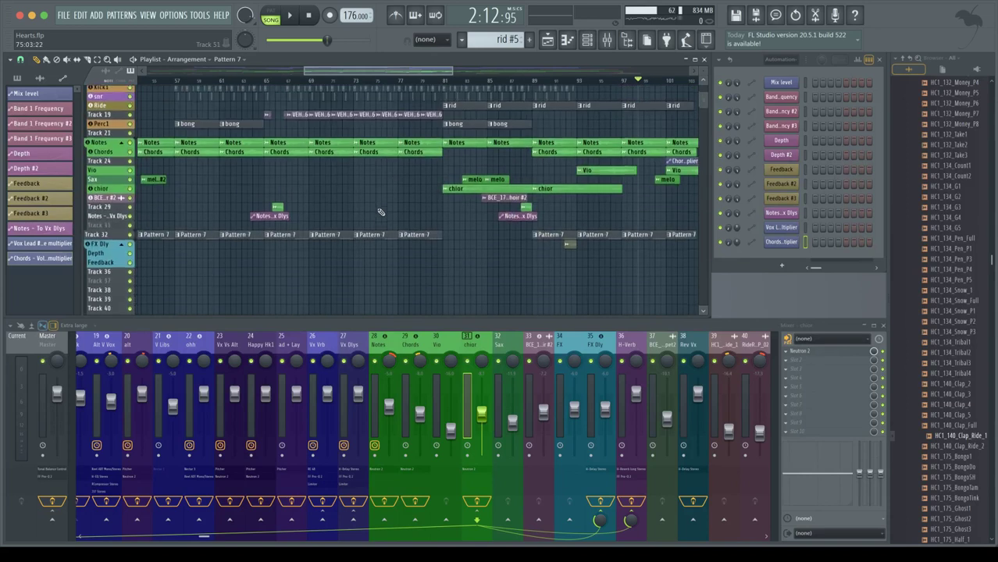
{"action": "scroll", "coordinate": [380, 219], "scroll_direction": "up", "scroll_amount": 1}
{"action": "scroll", "coordinate": [379, 223], "scroll_direction": "left", "scroll_amount": 8}
{"action": "scroll", "coordinate": [374, 219], "scroll_direction": "down", "scroll_amount": 2}
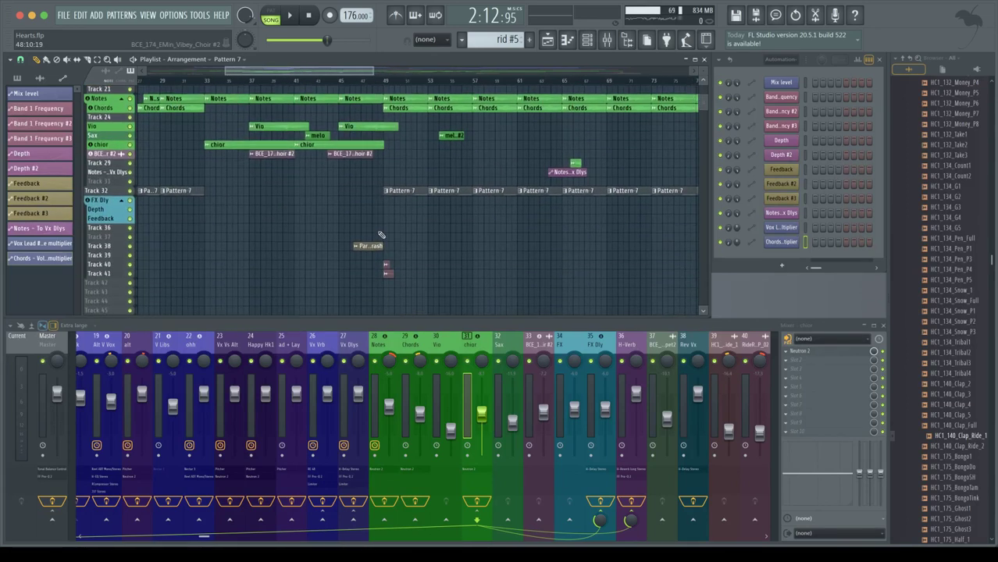
{"action": "left_click_drag", "start_coordinate": [411, 284], "coordinate": [655, 253]}
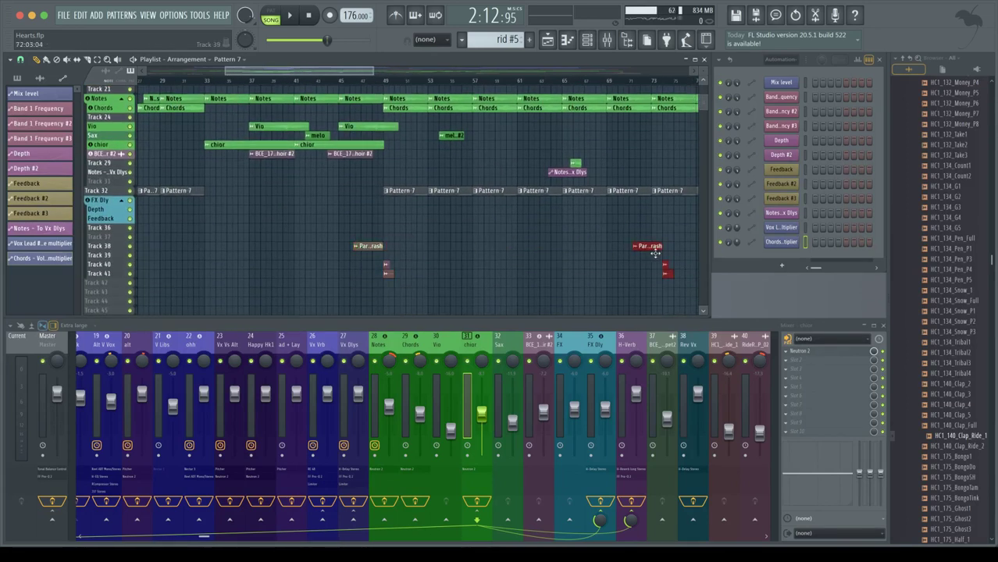
{"action": "scroll", "coordinate": [648, 242], "scroll_direction": "right", "scroll_amount": 14}
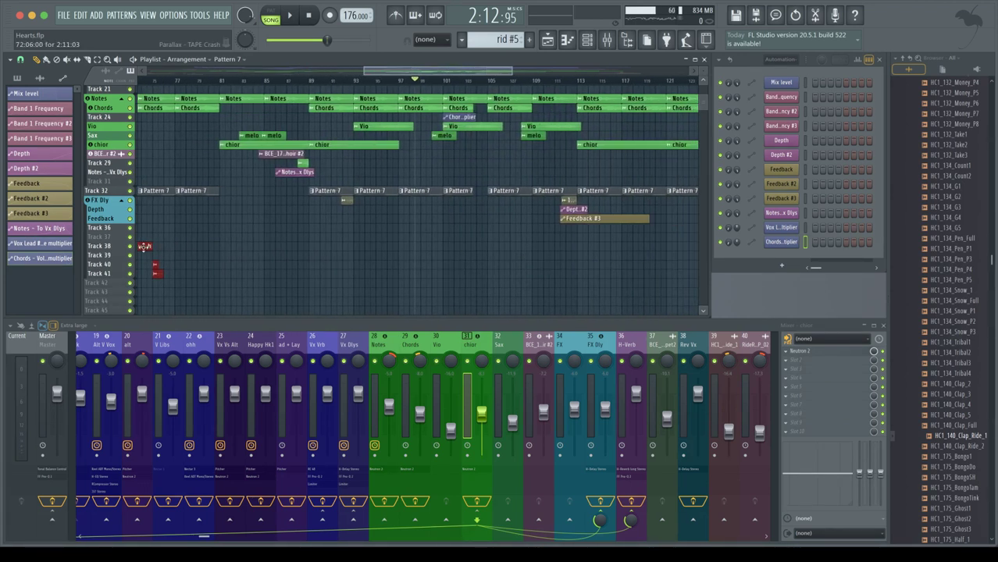
{"action": "left_click_drag", "start_coordinate": [230, 249], "coordinate": [418, 249]}
{"action": "left_click_drag", "start_coordinate": [463, 251], "coordinate": [486, 251]}
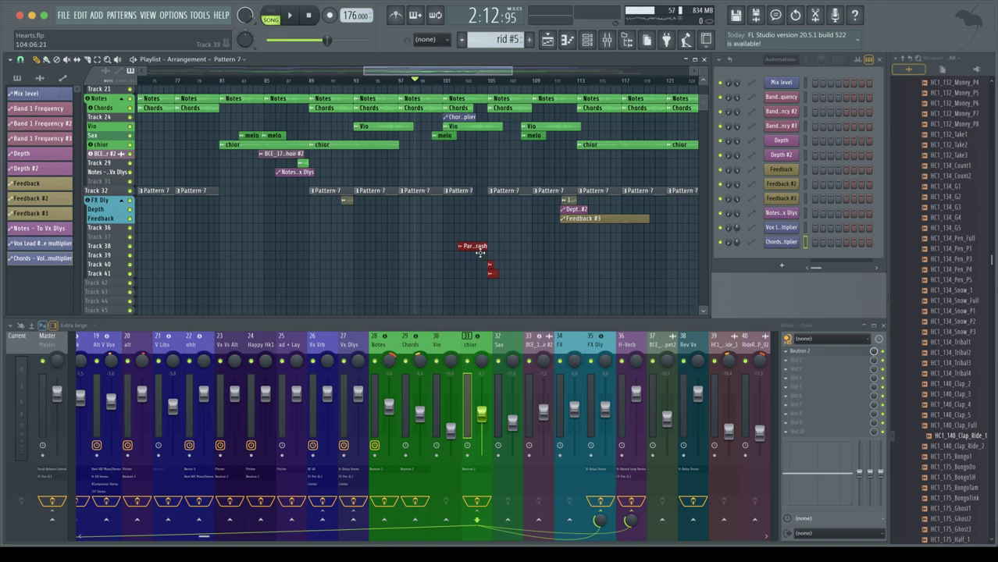
Delete the copied Parallax - TAPE Crash clip before bar 105 and play the transition from bar 103.
{"action": "key", "text": "space"}
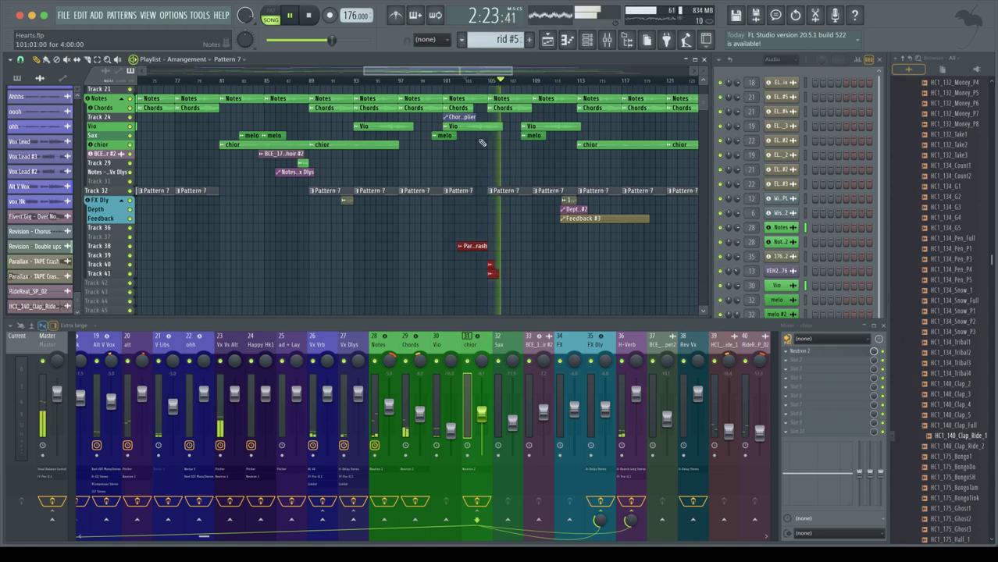
{"action": "key", "text": "space"}
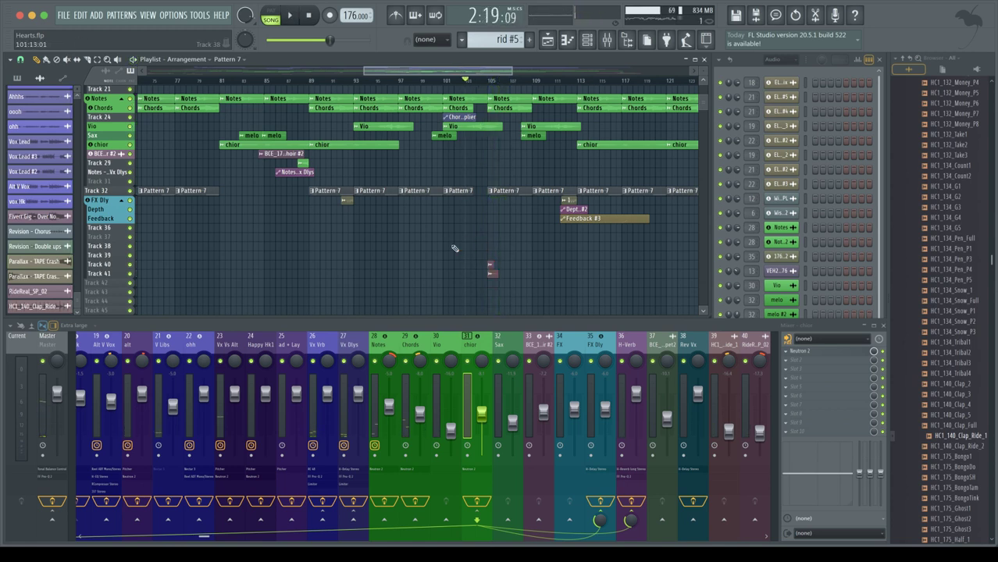
{"action": "key", "text": "space"}
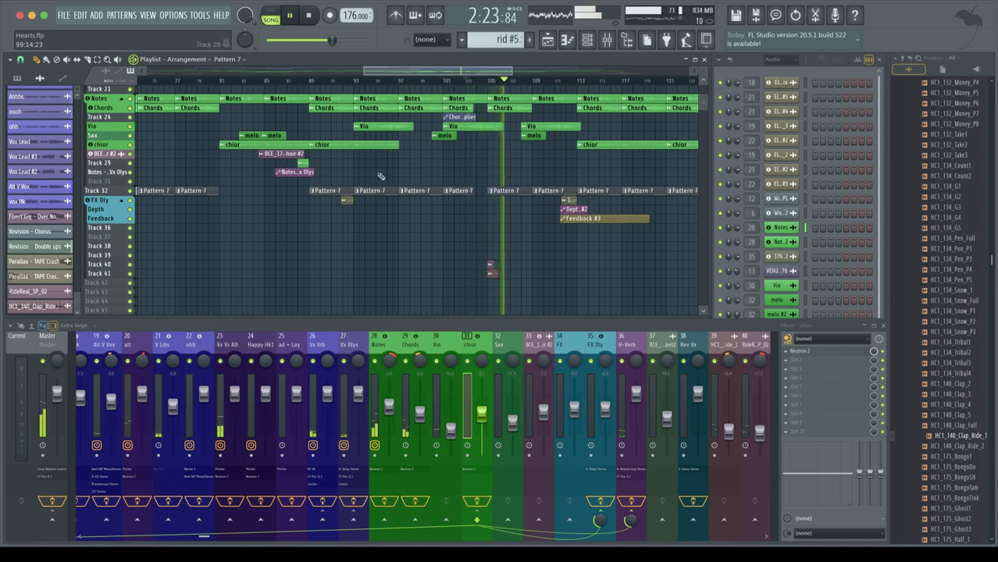
{"action": "key", "text": "space"}
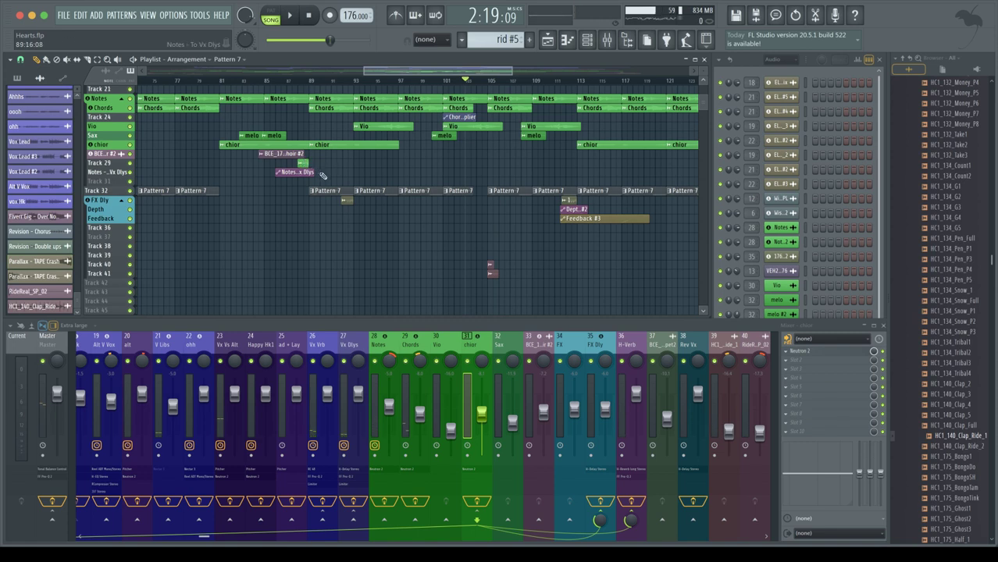
Copy the Track 29 clip and Notes - To Vx Dlys automation near bar 87, starting the automation copy at 102:01:00, and play the transition.
{"action": "left_click_drag", "start_coordinate": [303, 162], "coordinate": [275, 175]}
{"action": "key", "text": "ctrl+b"}
{"action": "left_click_drag", "start_coordinate": [338, 163], "coordinate": [484, 167]}
{"action": "left_click", "coordinate": [506, 172]}
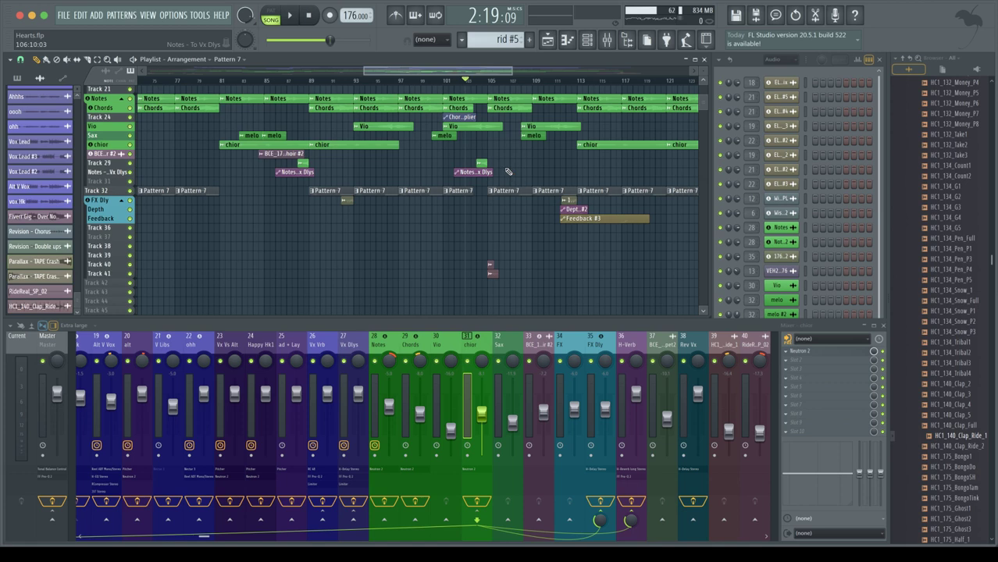
{"action": "key", "text": "space"}
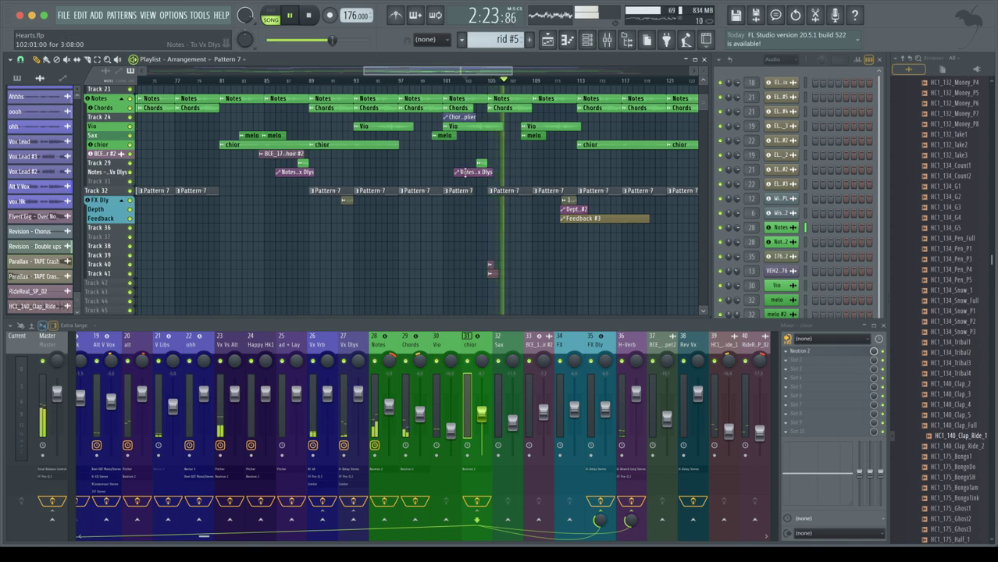
Look over the vocal, drum and melodic tracks across the arrangement, from the bar 105 transition back to the song's start.
{"action": "scroll", "coordinate": [462, 178], "scroll_direction": "down", "scroll_amount": 3}
{"action": "scroll", "coordinate": [462, 178], "scroll_direction": "up", "scroll_amount": 5}
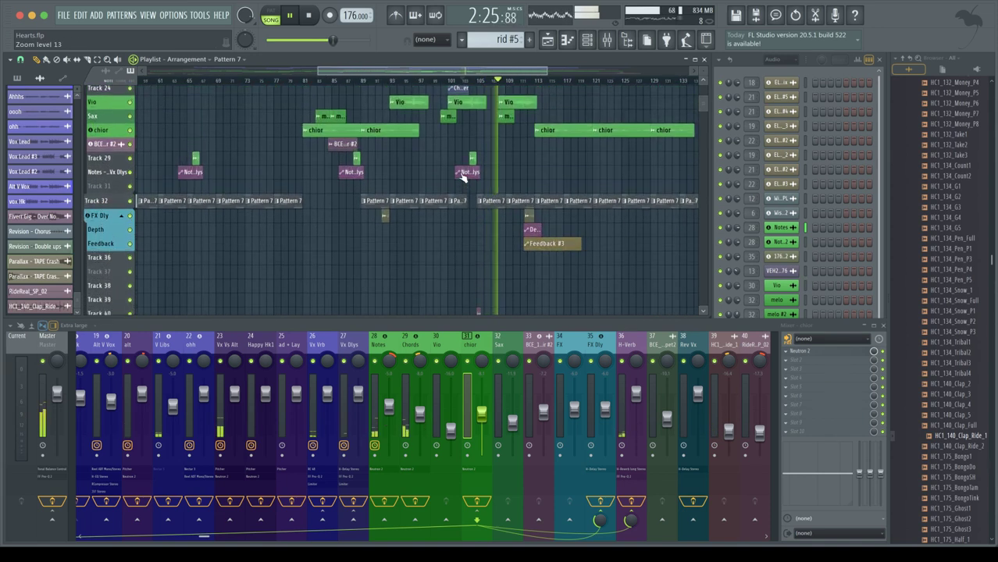
{"action": "scroll", "coordinate": [460, 173], "scroll_direction": "up", "scroll_amount": 2}
{"action": "scroll", "coordinate": [460, 173], "scroll_direction": "up", "scroll_amount": 3}
{"action": "key", "text": "space"}
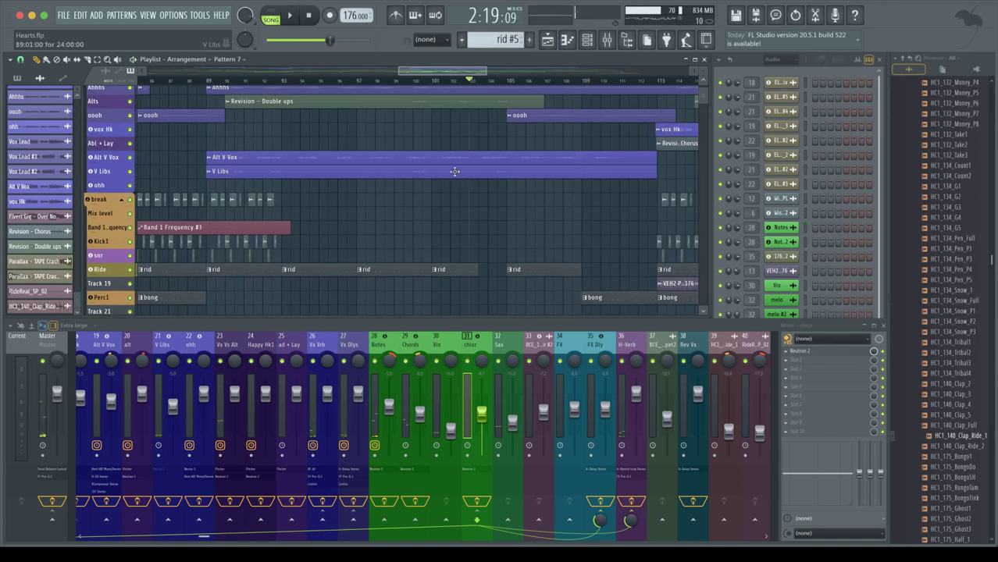
{"action": "scroll", "coordinate": [356, 151], "scroll_direction": "down", "scroll_amount": 3}
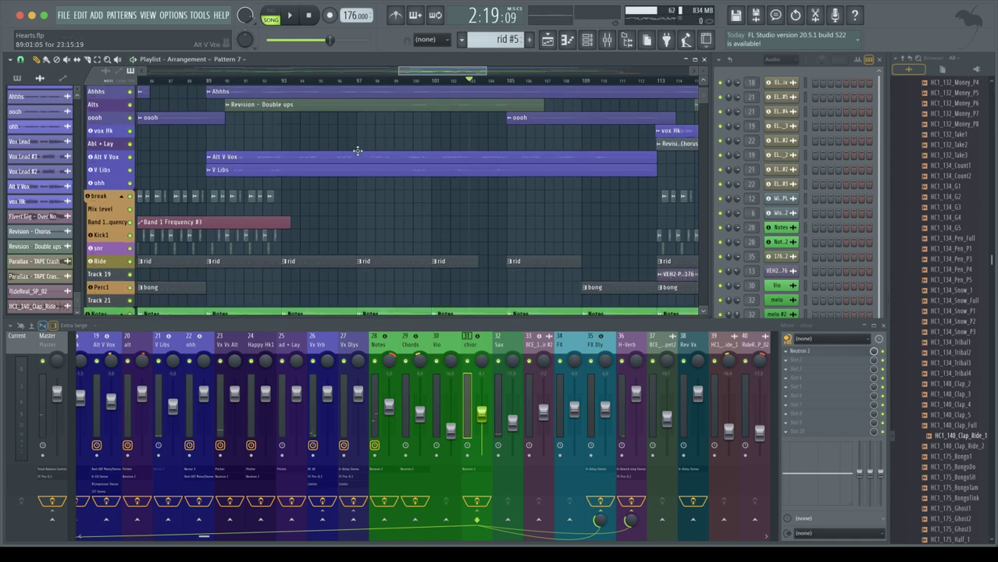
{"action": "scroll", "coordinate": [359, 150], "scroll_direction": "down", "scroll_amount": 2}
{"action": "scroll", "coordinate": [360, 152], "scroll_direction": "down", "scroll_amount": 2}
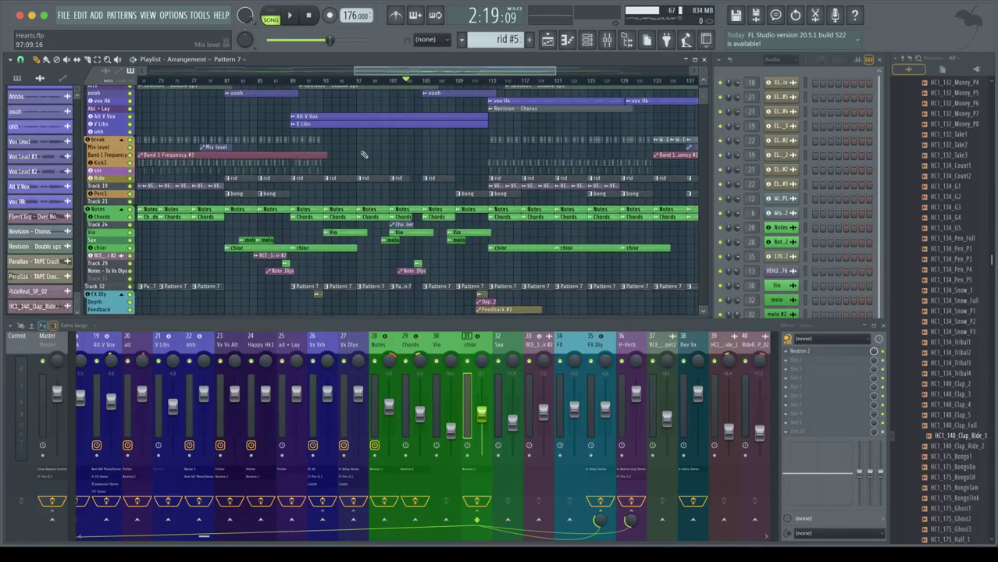
{"action": "scroll", "coordinate": [358, 127], "scroll_direction": "left", "scroll_amount": 10}
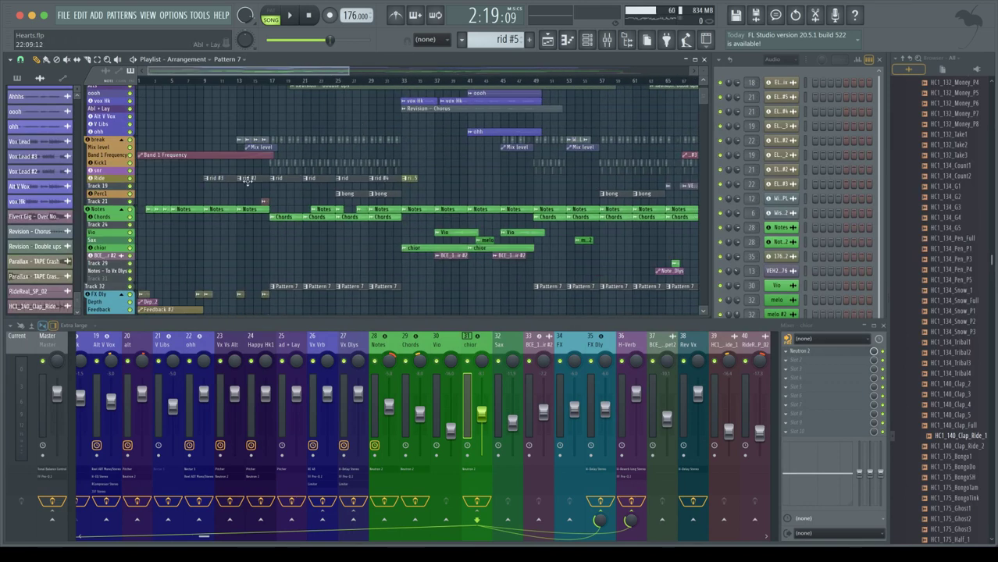
{"action": "scroll", "coordinate": [317, 254], "scroll_direction": "up", "scroll_amount": 2}
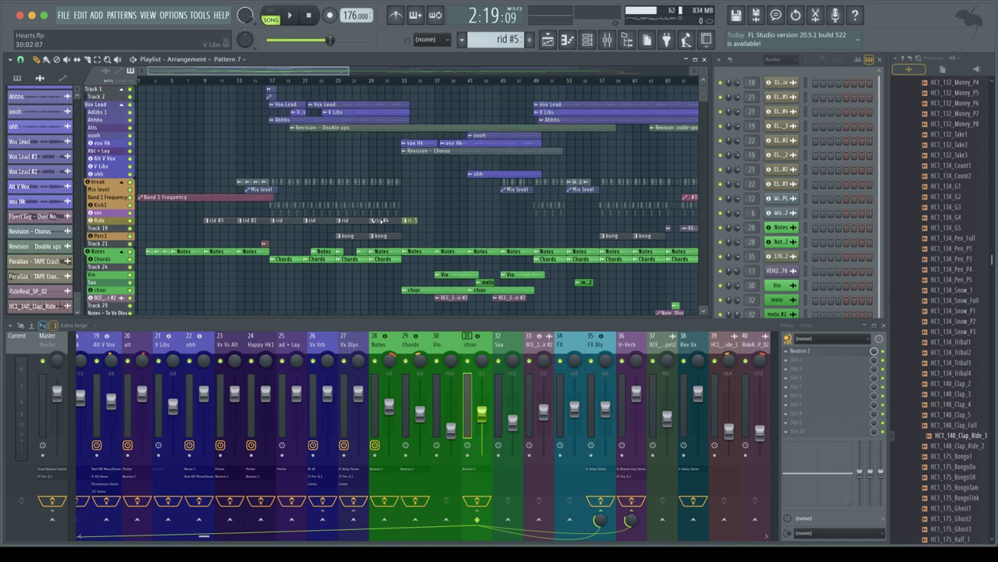
{"action": "scroll", "coordinate": [454, 138], "scroll_direction": "down", "scroll_amount": 1}
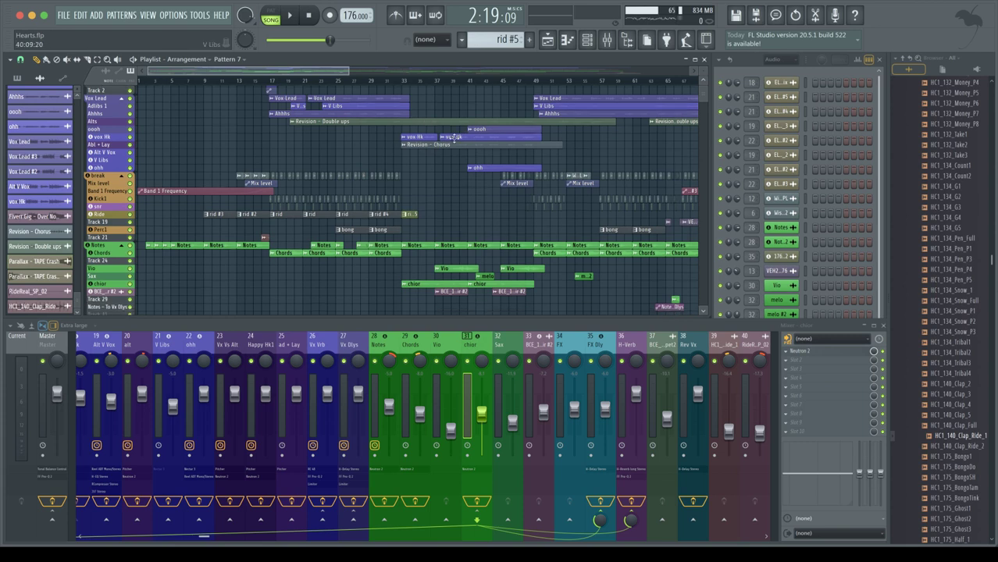
Play the arrangement from bar 33, and from bar 79 through the last chorus.
{"action": "left_click", "coordinate": [412, 83]}
{"action": "key", "text": "space"}
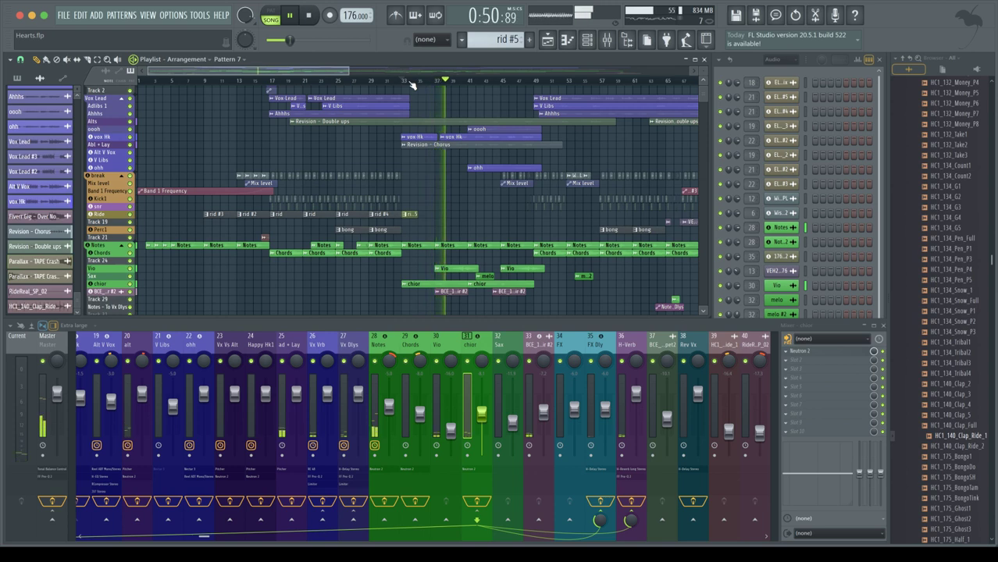
{"action": "key", "text": "space"}
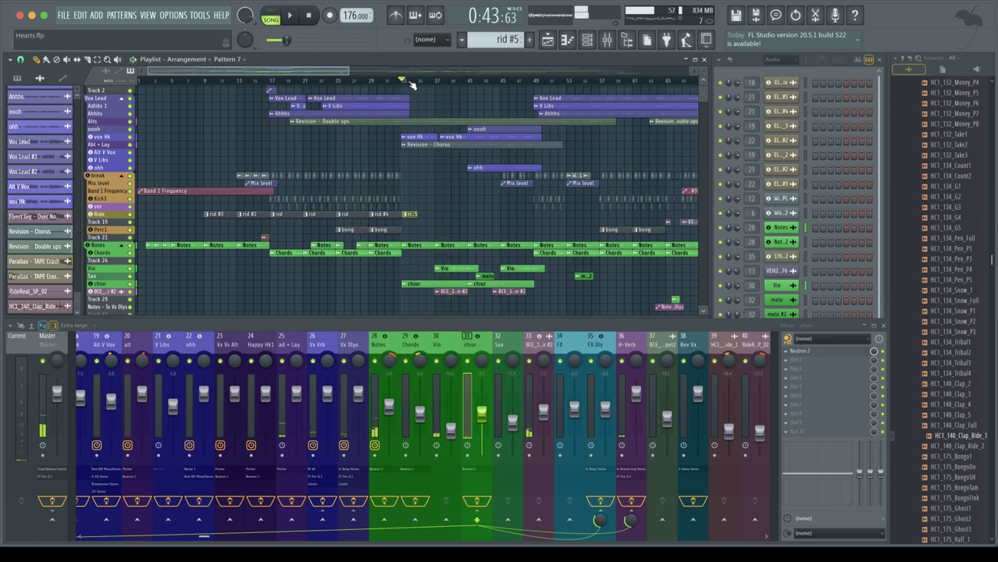
{"action": "scroll", "coordinate": [425, 109], "scroll_direction": "right", "scroll_amount": 5}
{"action": "scroll", "coordinate": [439, 133], "scroll_direction": "down", "scroll_amount": 5}
{"action": "left_click", "coordinate": [396, 82]}
{"action": "key", "text": "space"}
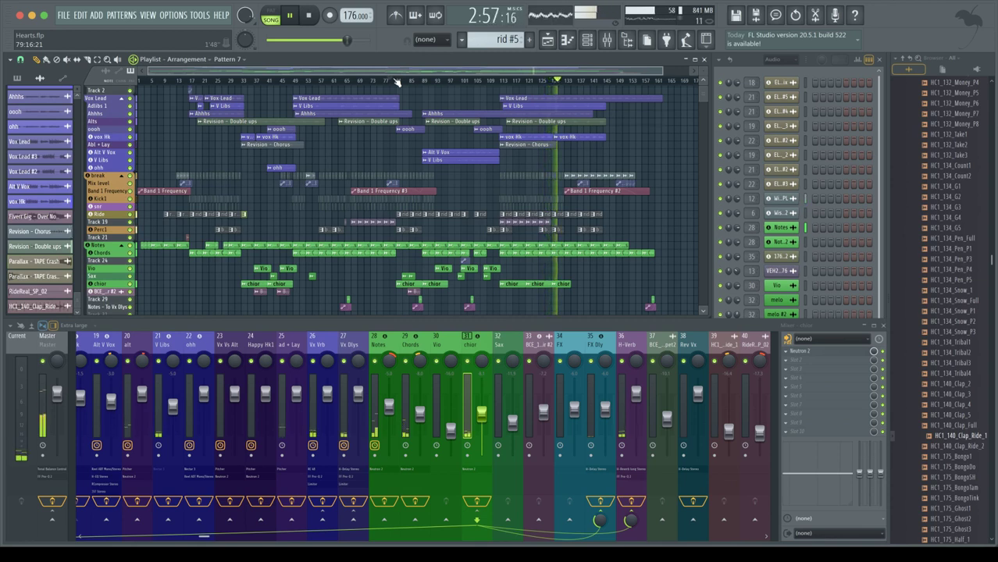
{"action": "key", "text": "space"}
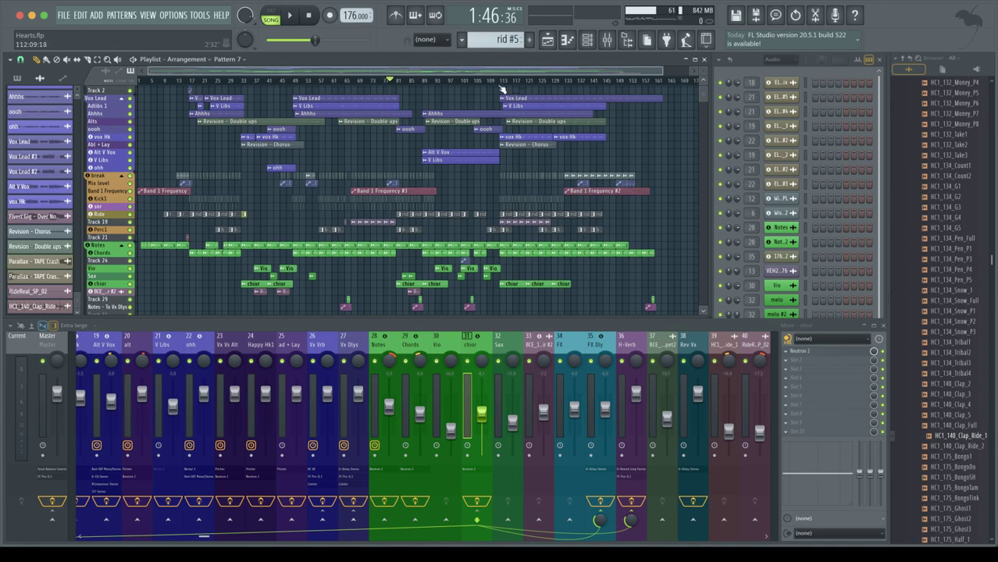
Open the channel settings of the Alt V Vox and V Libs clips to check their mixer routing.
{"action": "double_click", "coordinate": [458, 154]}
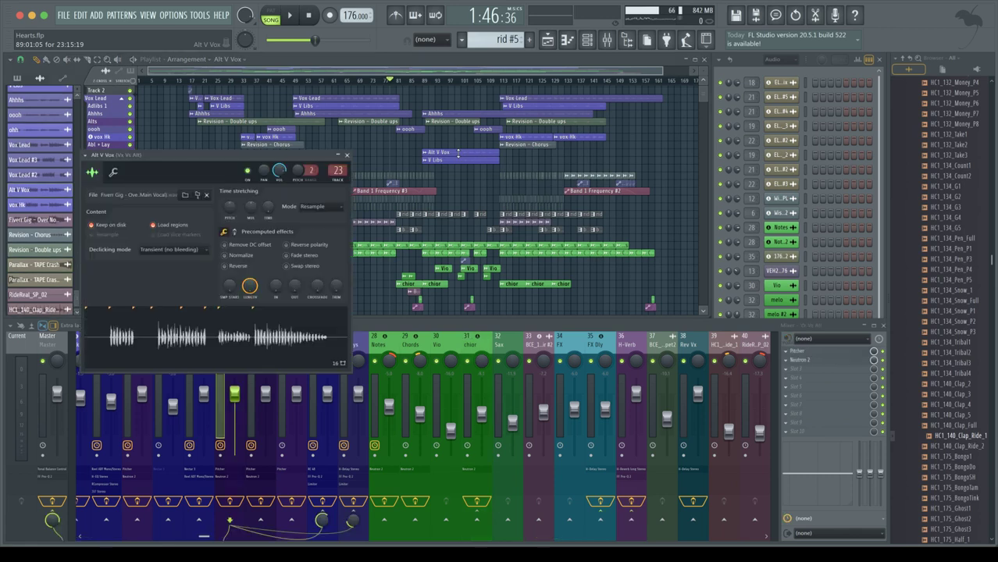
{"action": "double_click", "coordinate": [465, 159]}
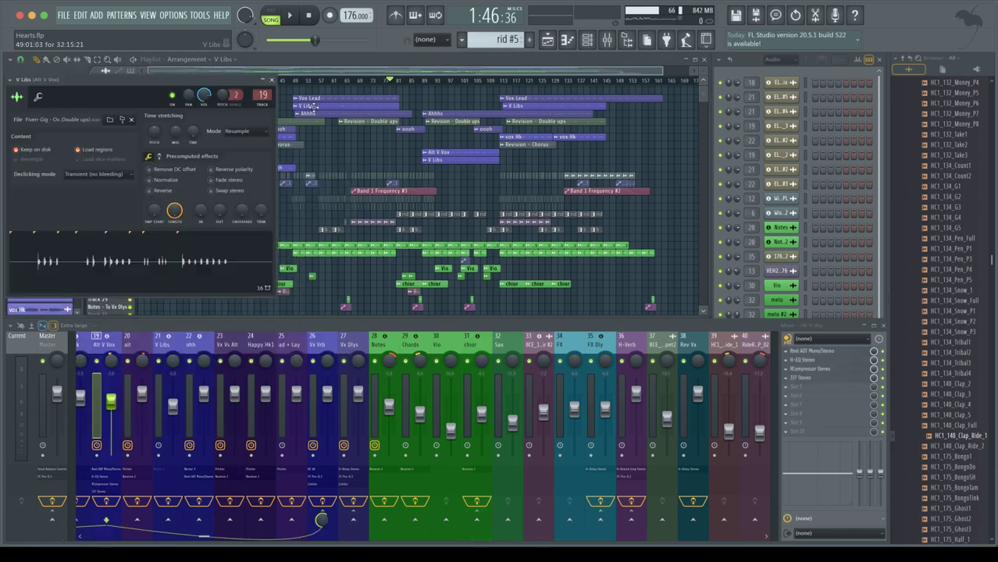
{"action": "left_click", "coordinate": [271, 80]}
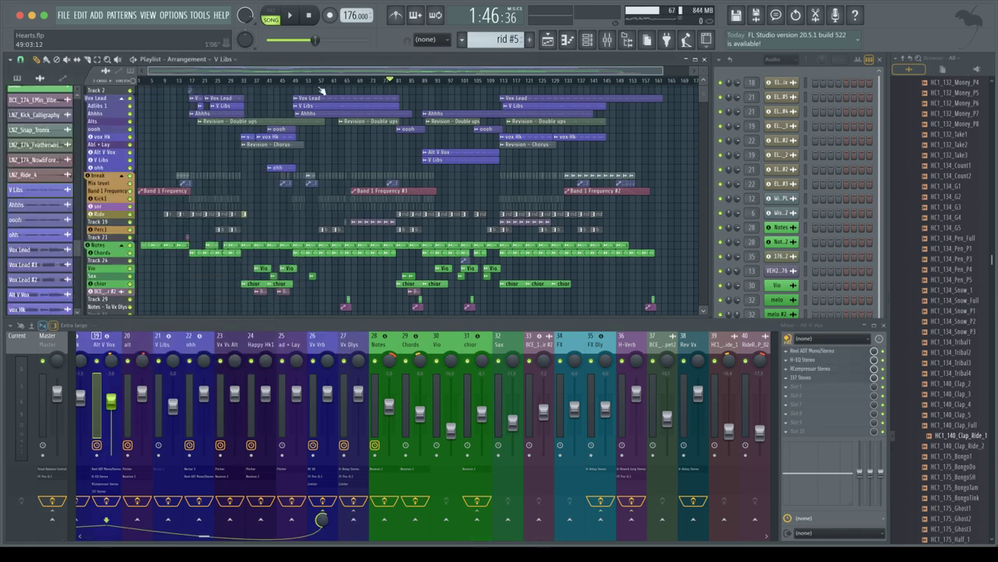
Loop the last chorus from bar 113 and adjust the Vox Lead mixer track's reverb and delay sends, setting the Vx Vrb send to 62%.
{"action": "left_click", "coordinate": [526, 97]}
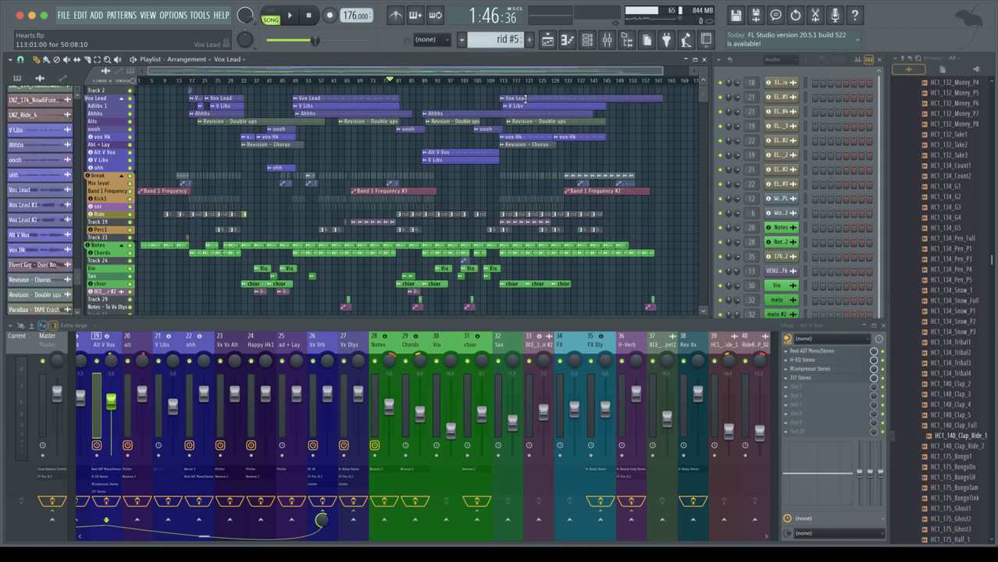
{"action": "double_click", "coordinate": [526, 97]}
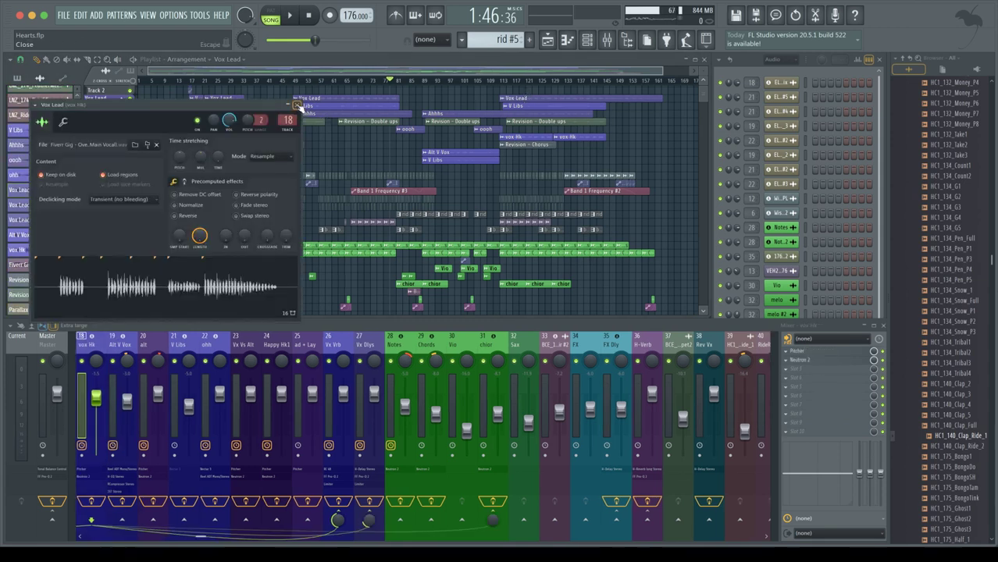
{"action": "left_click", "coordinate": [298, 105]}
{"action": "left_click_drag", "start_coordinate": [504, 81], "coordinate": [596, 81]}
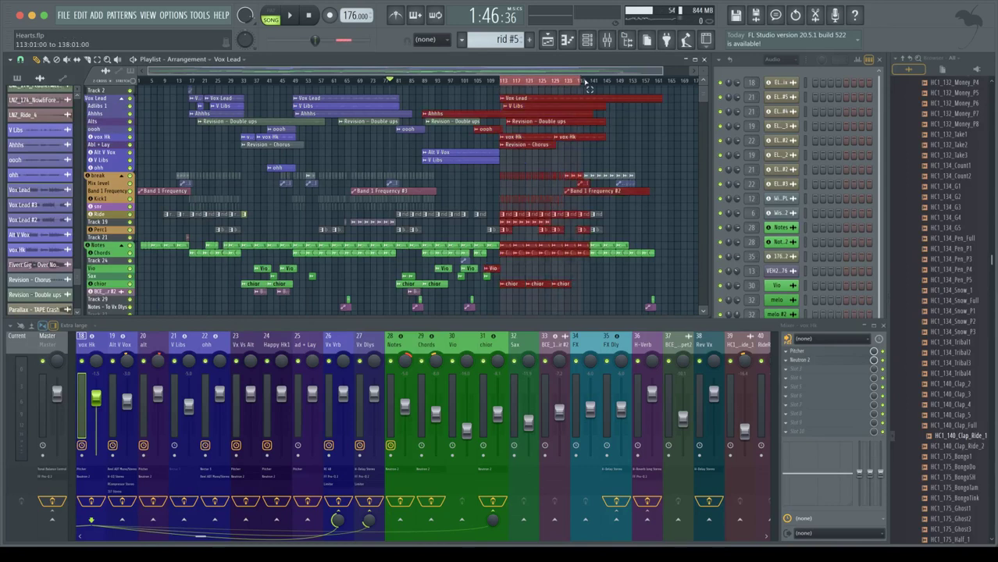
{"action": "key", "text": "space"}
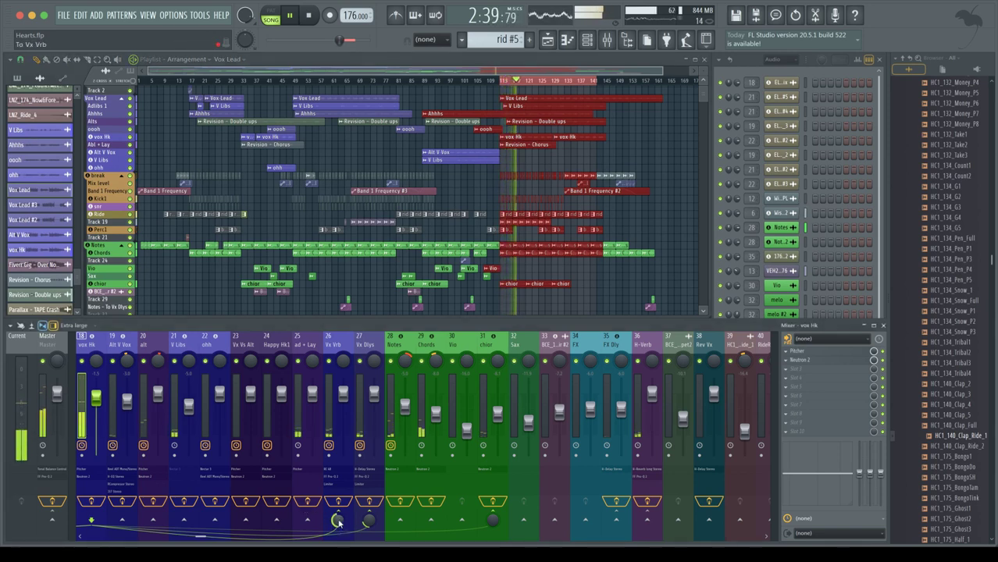
{"action": "left_click_drag", "start_coordinate": [339, 521], "coordinate": [339, 520]}
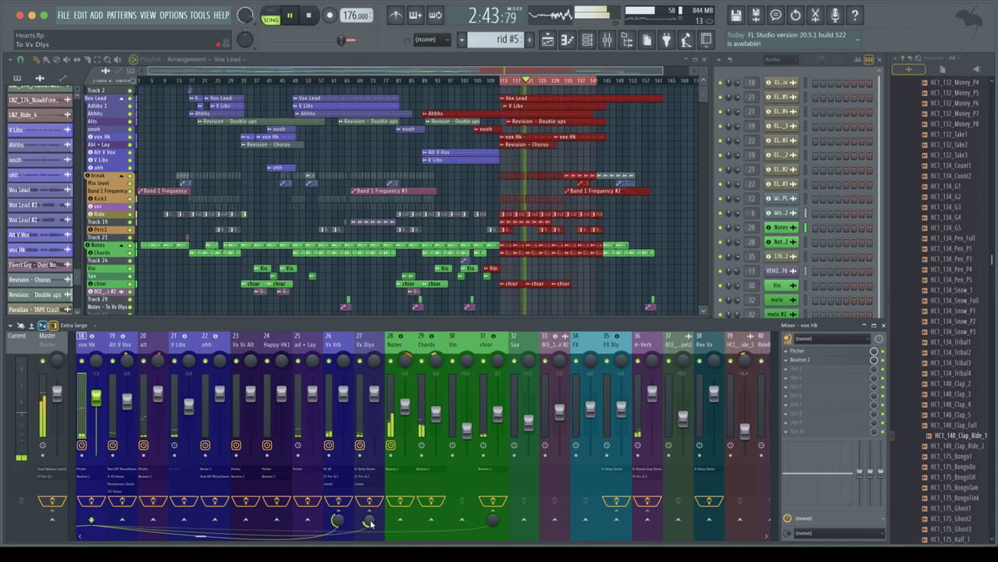
{"action": "left_click_drag", "start_coordinate": [370, 523], "coordinate": [372, 524]}
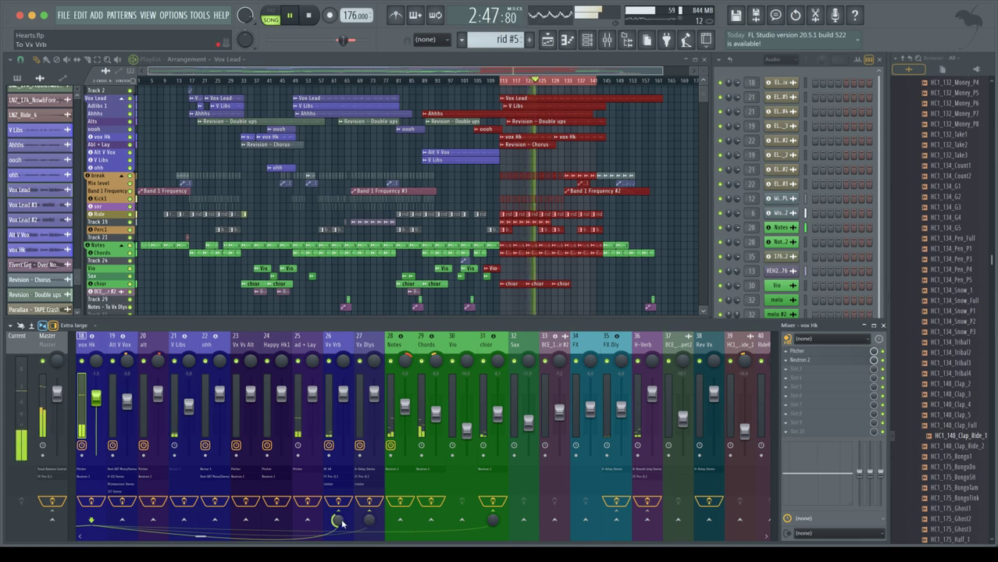
{"action": "left_click_drag", "start_coordinate": [340, 522], "coordinate": [370, 523]}
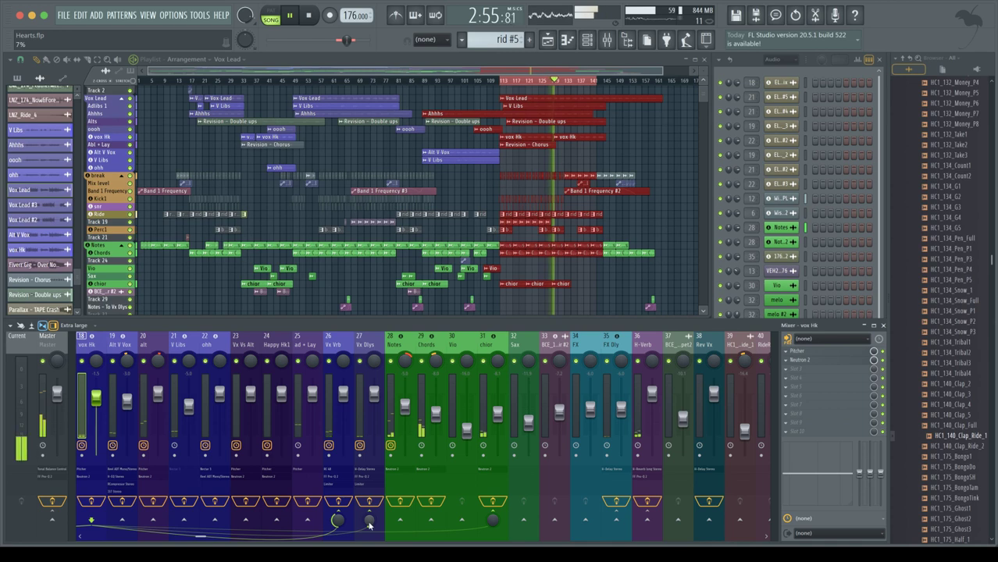
{"action": "left_click_drag", "start_coordinate": [370, 526], "coordinate": [371, 525]}
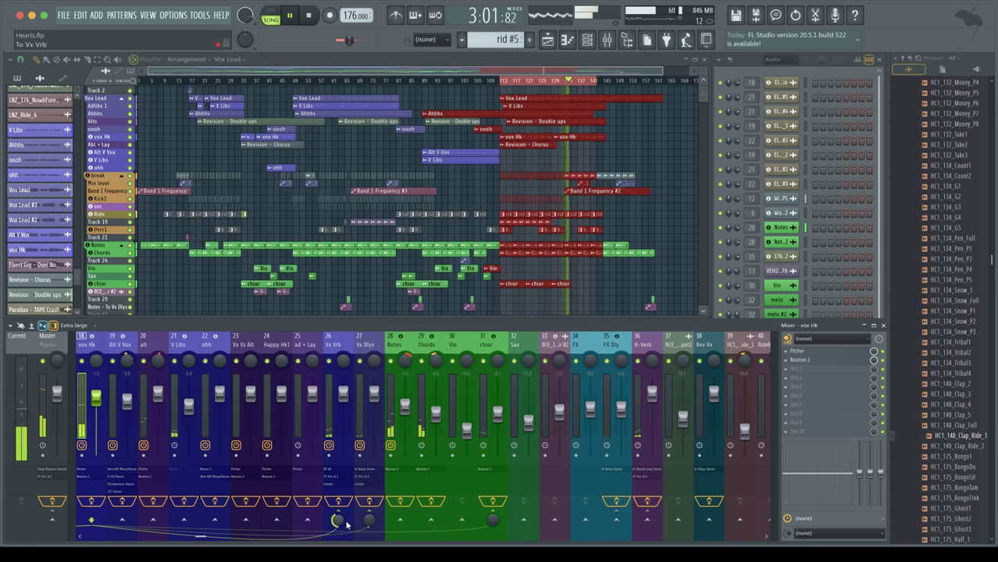
{"action": "left_click_drag", "start_coordinate": [346, 525], "coordinate": [346, 525]}
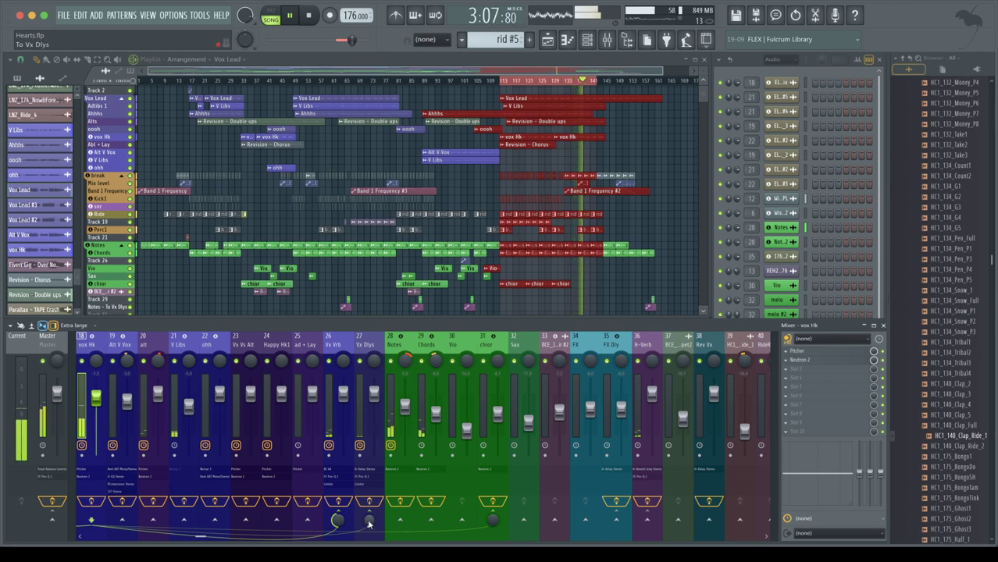
{"action": "left_click_drag", "start_coordinate": [341, 524], "coordinate": [340, 511]}
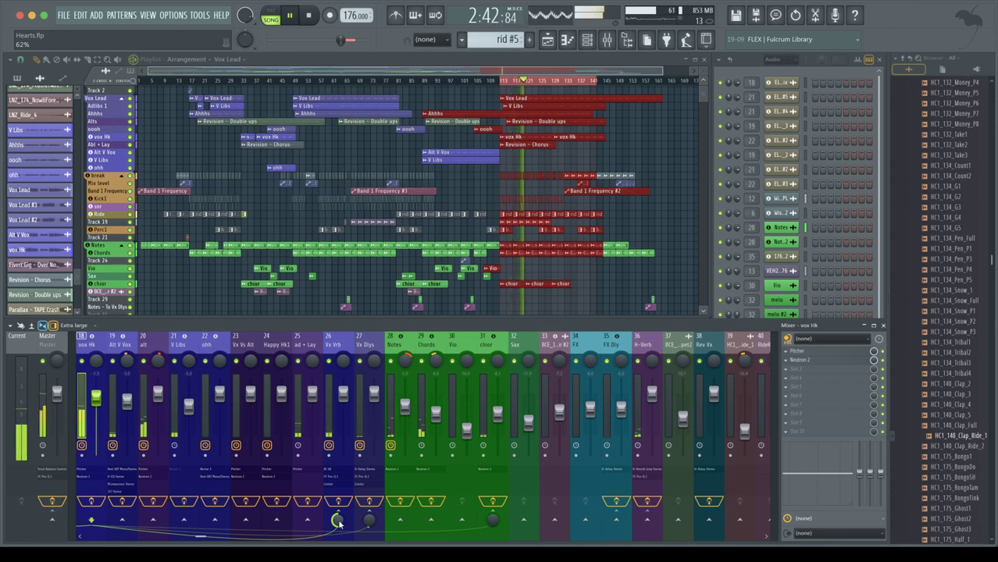
{"action": "key", "text": "space"}
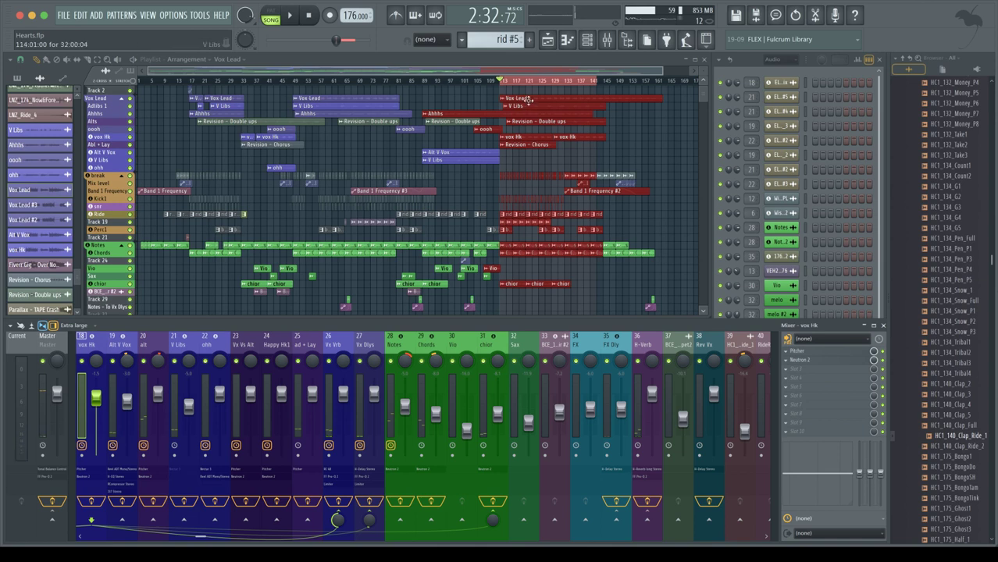
Clear the loop selection and play the whole arrangement from the start of the song.
{"action": "left_click", "coordinate": [529, 85]}
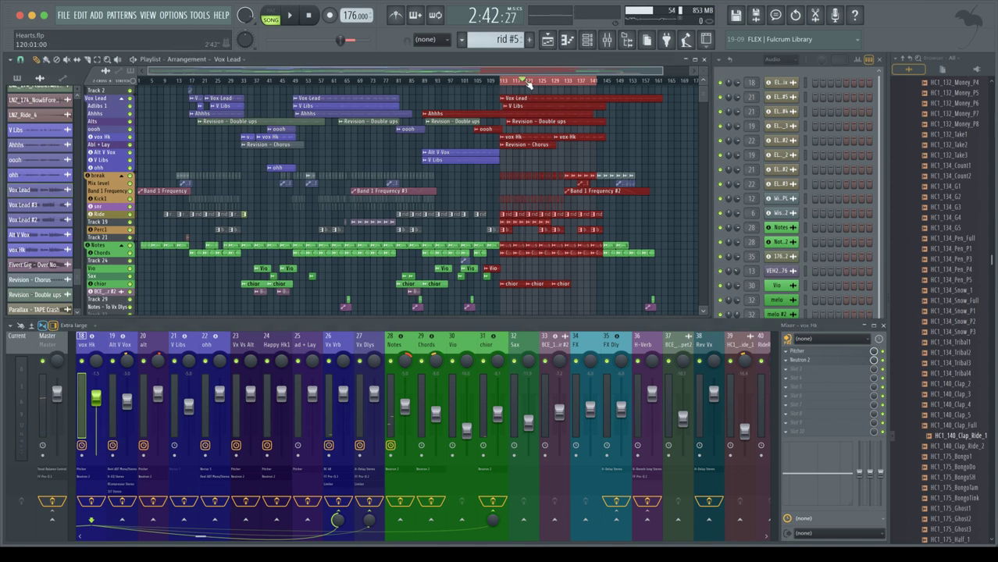
{"action": "scroll", "coordinate": [611, 107], "scroll_direction": "up", "scroll_amount": 1}
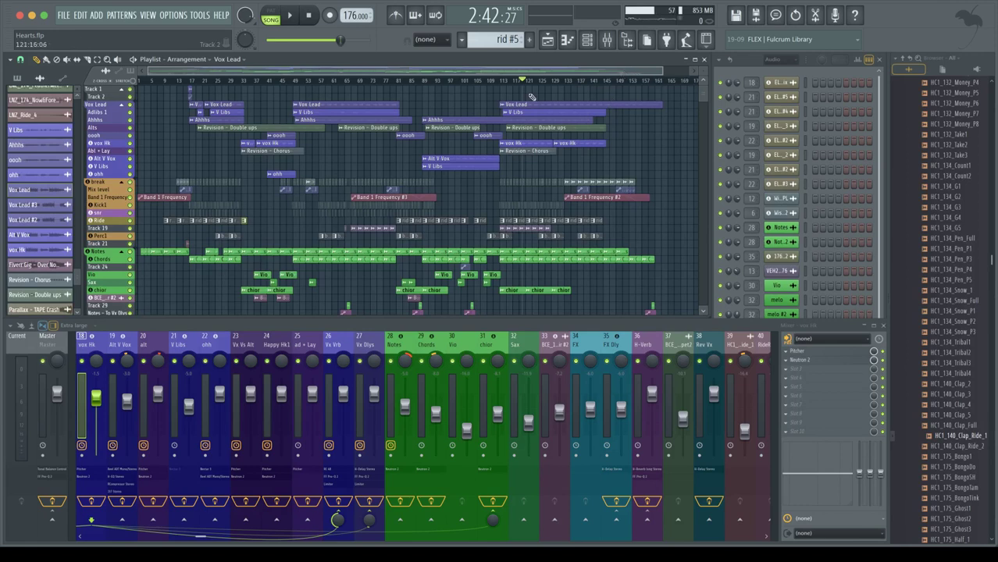
{"action": "left_click_drag", "start_coordinate": [527, 82], "coordinate": [106, 73]}
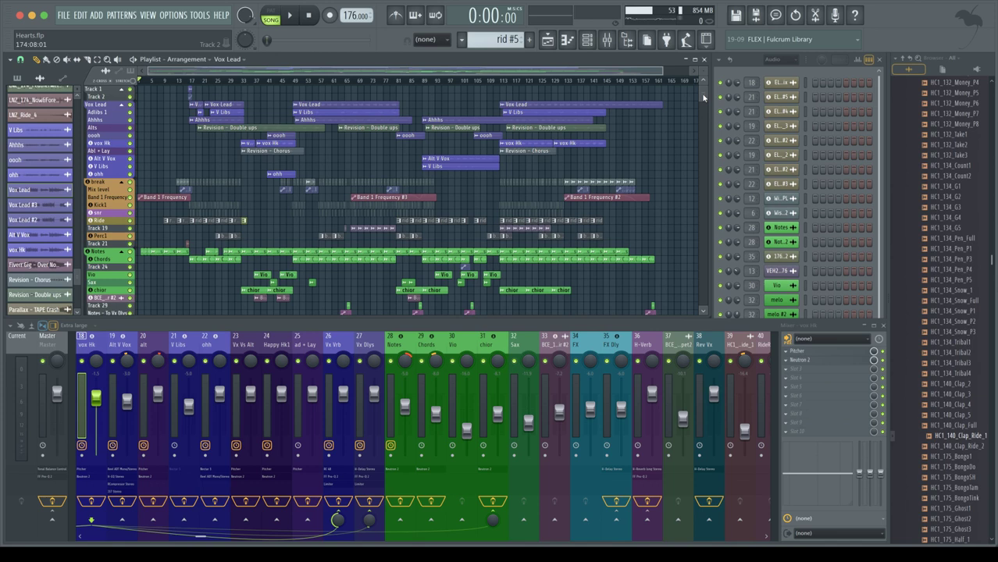
{"action": "mouse_move", "coordinate": [703, 98]}
{"action": "left_mouse_down"}
{"action": "mouse_move", "coordinate": [702, 129]}
{"action": "mouse_move", "coordinate": [703, 102]}
{"action": "left_mouse_up"}
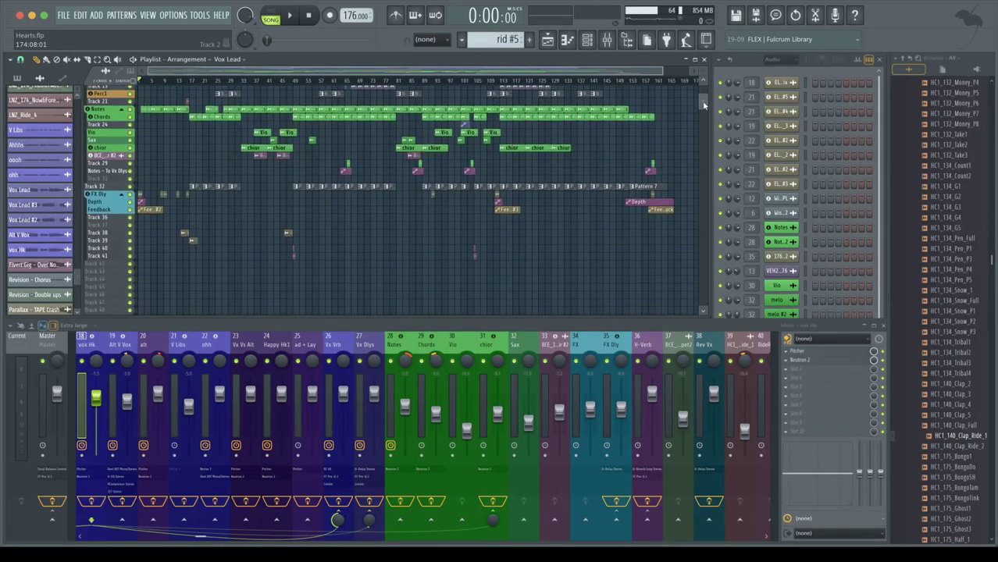
{"action": "scroll", "coordinate": [197, 106], "scroll_direction": "up", "scroll_amount": 5}
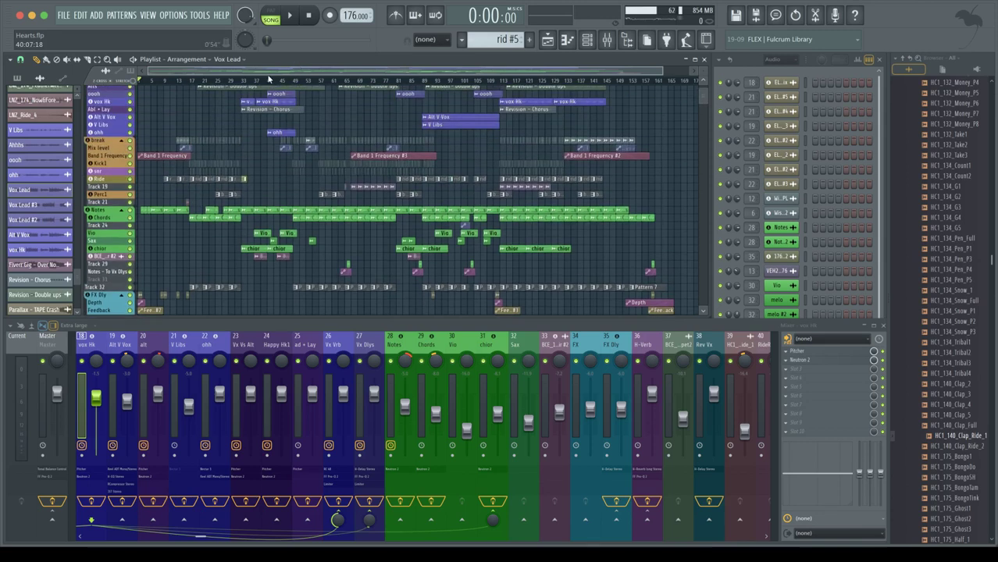
{"action": "key", "text": "space"}
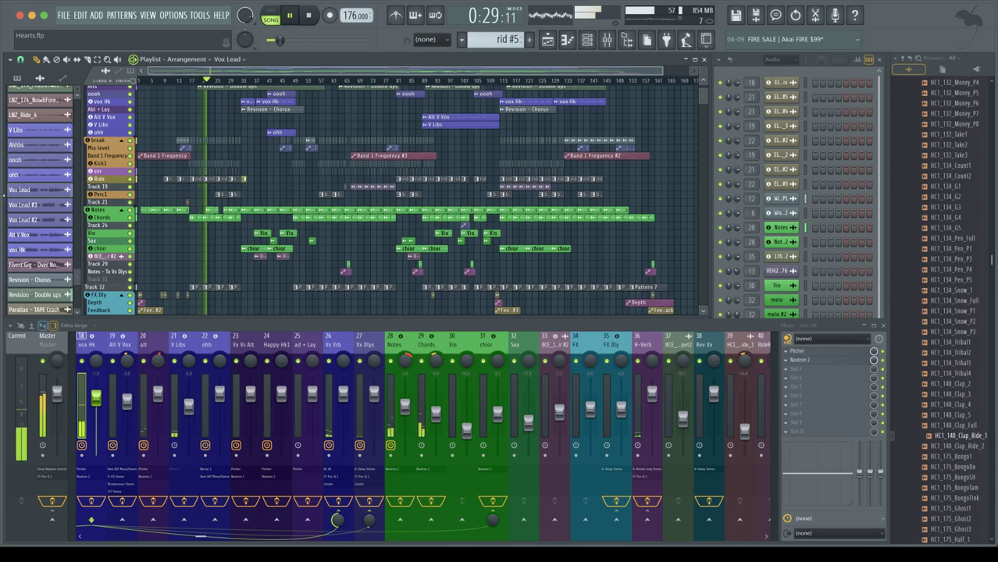
Check the master's frequency balance in Tonal Balance Control during playback and collapse the sample browser's folders.
{"action": "left_click", "coordinate": [50, 413]}
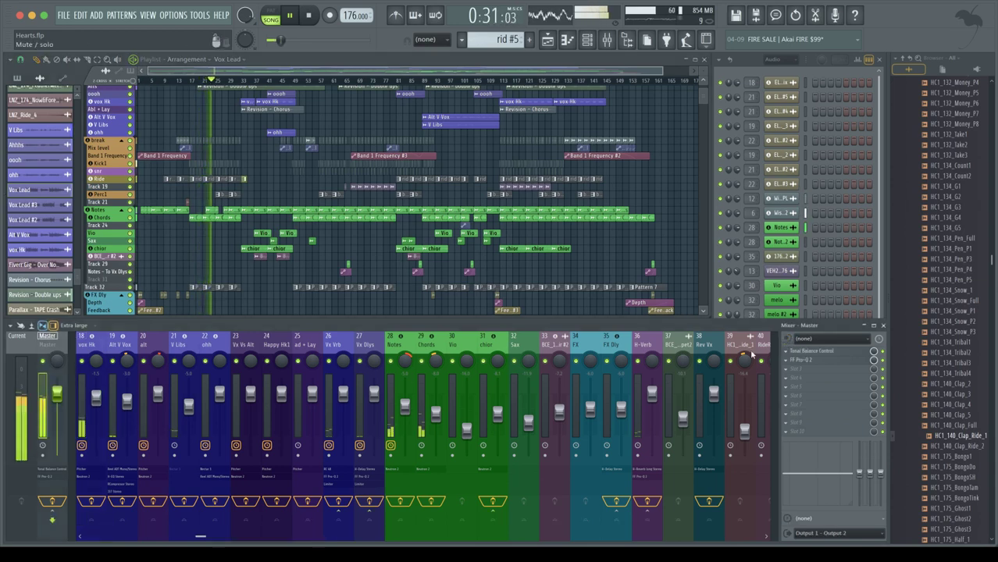
{"action": "left_click", "coordinate": [829, 352]}
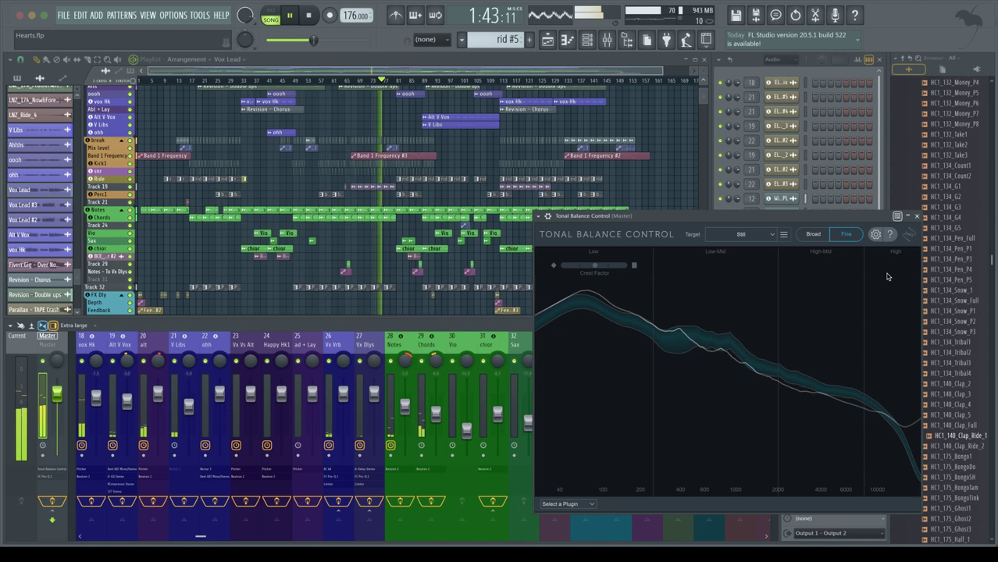
{"action": "left_click", "coordinate": [918, 216]}
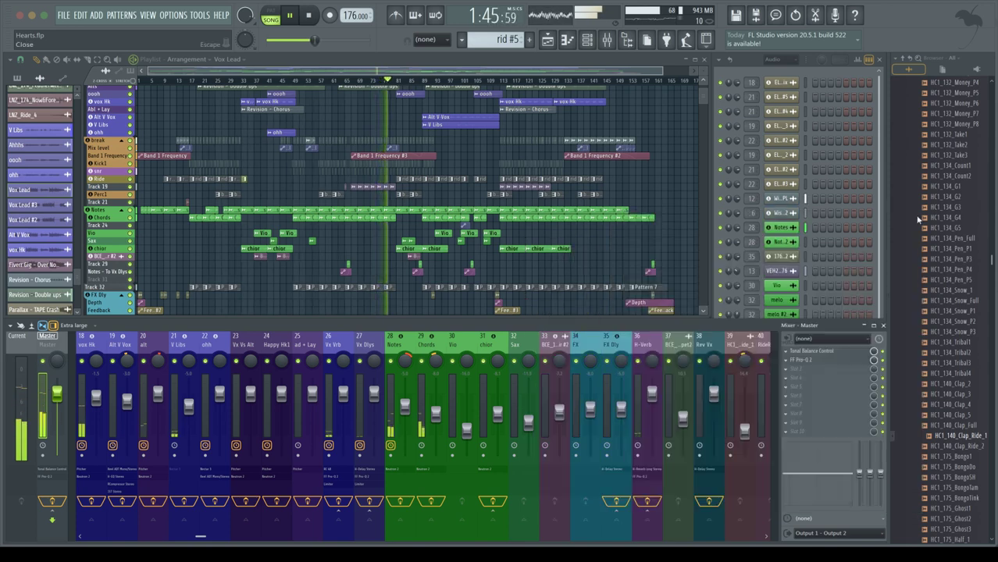
{"action": "left_click", "coordinate": [906, 60]}
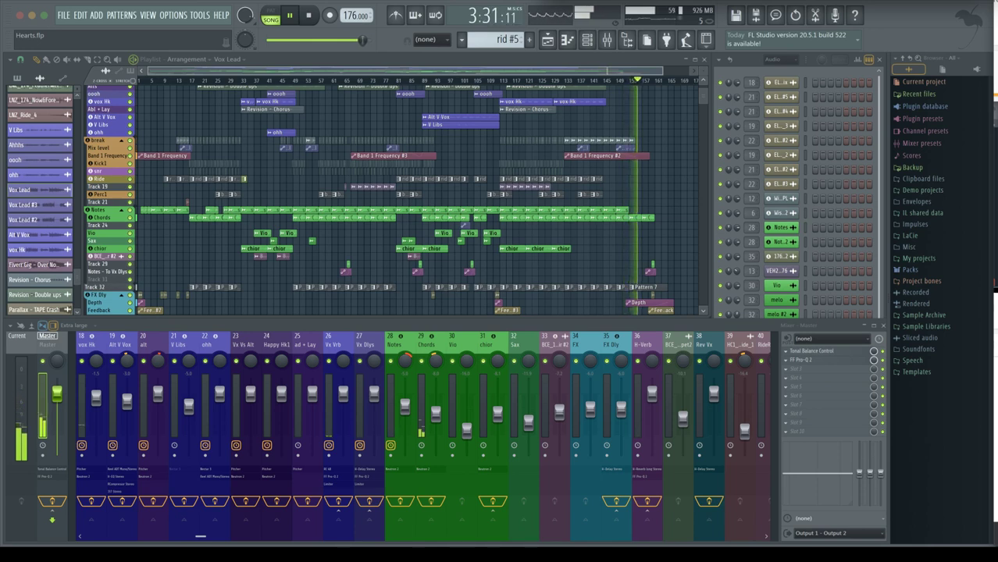
{"action": "left_click_drag", "start_coordinate": [702, 97], "coordinate": [703, 89]}
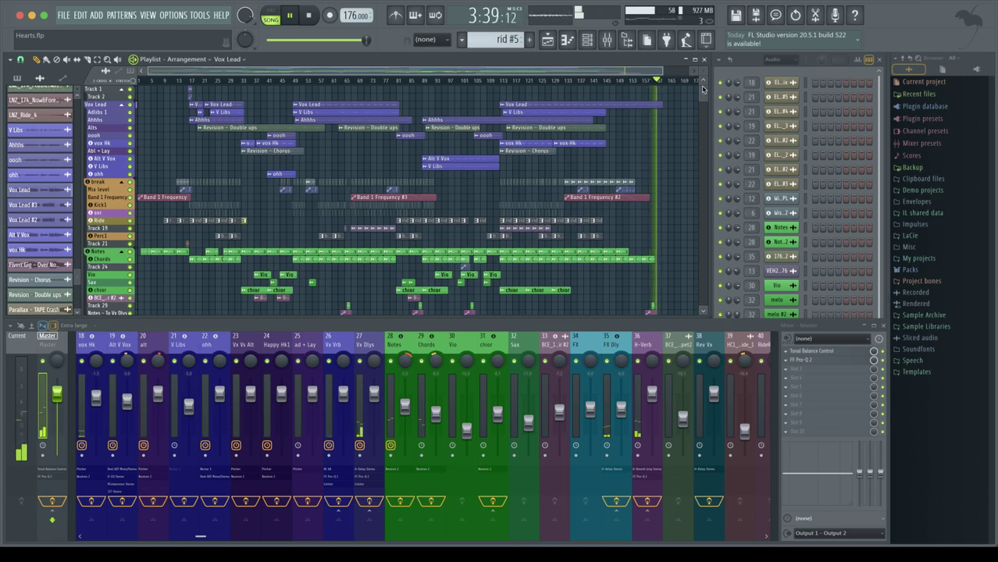